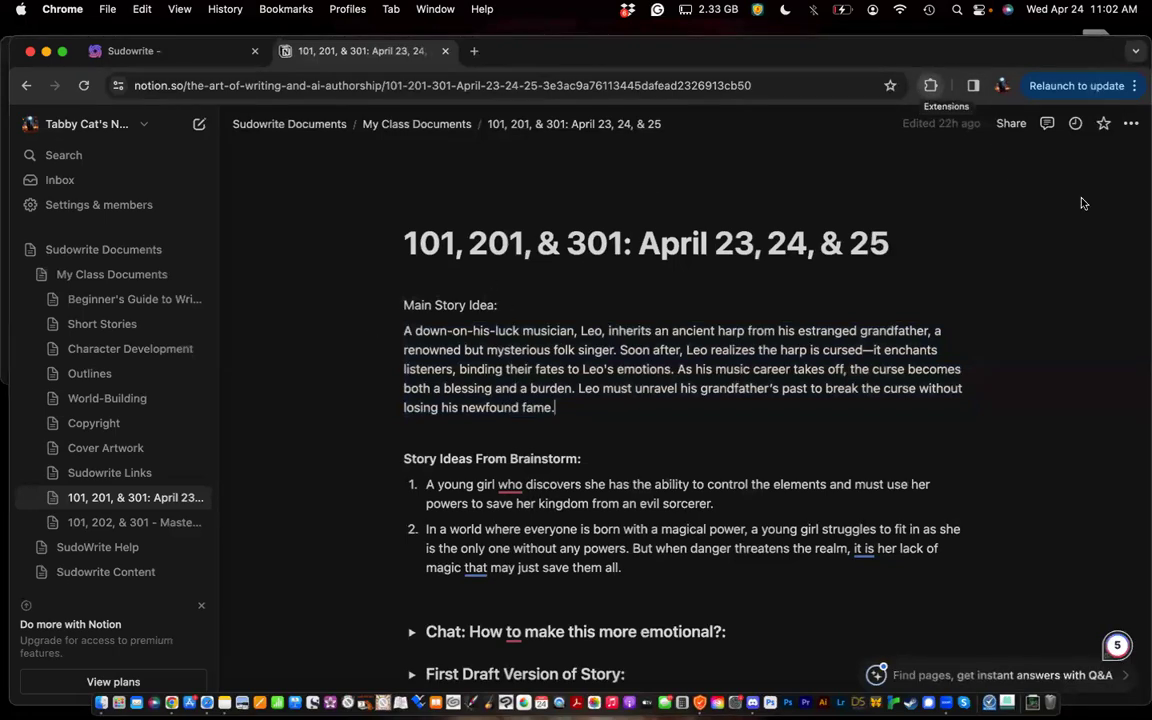
Step: Open the Notion page's sharing options, then dismiss them
{"action": "left_click", "coordinate": [1011, 123]}
{"action": "left_click", "coordinate": [1093, 360]}
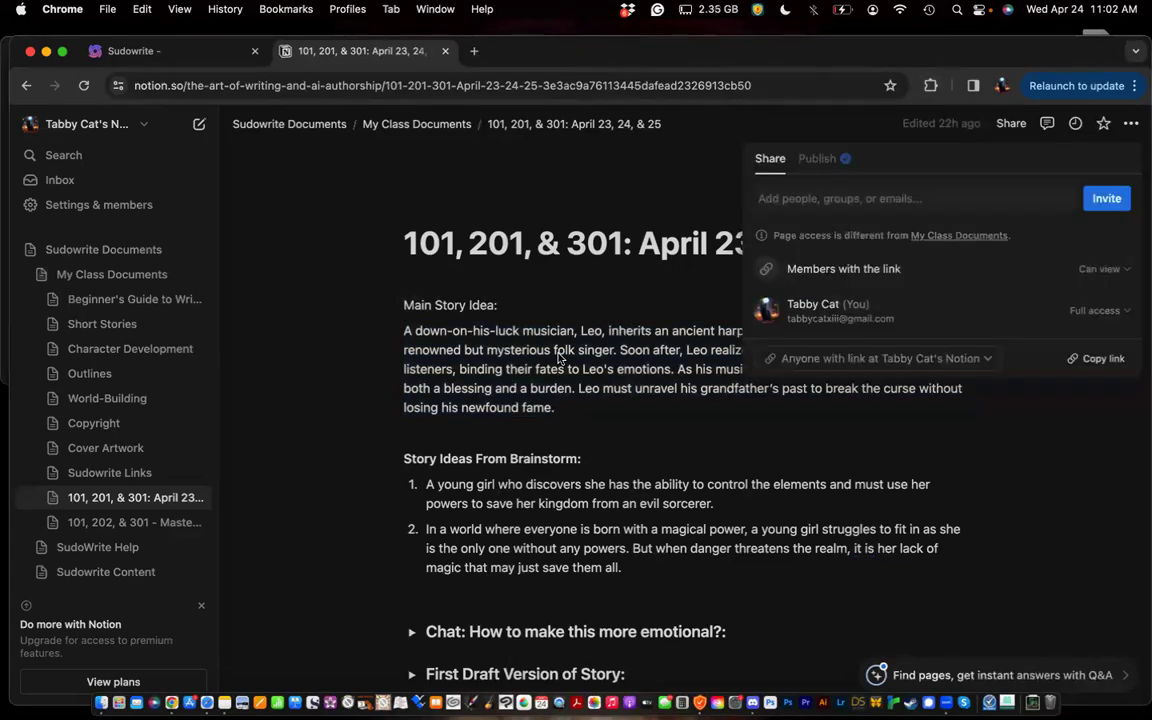
{"action": "key", "text": "Escape"}
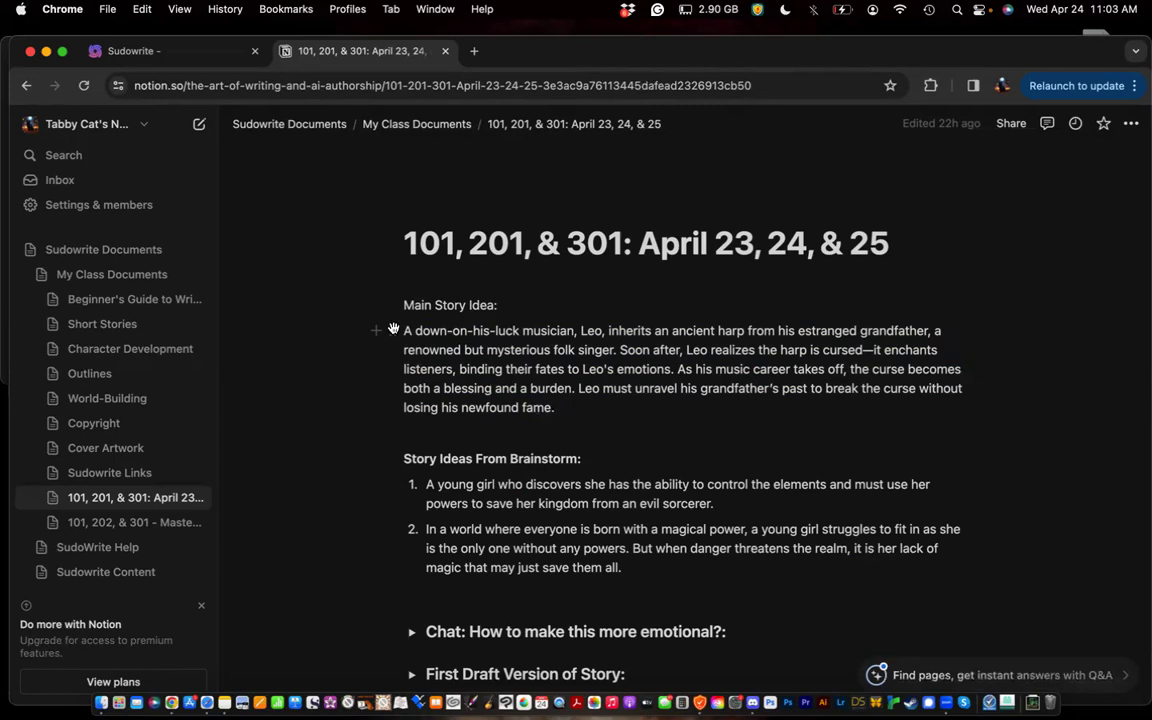
Step: Select the Main Story Idea paragraph about Leo's cursed harp, scroll to Story Bible, and go to Sudowrite
{"action": "left_click_drag", "start_coordinate": [393, 330], "coordinate": [497, 375]}
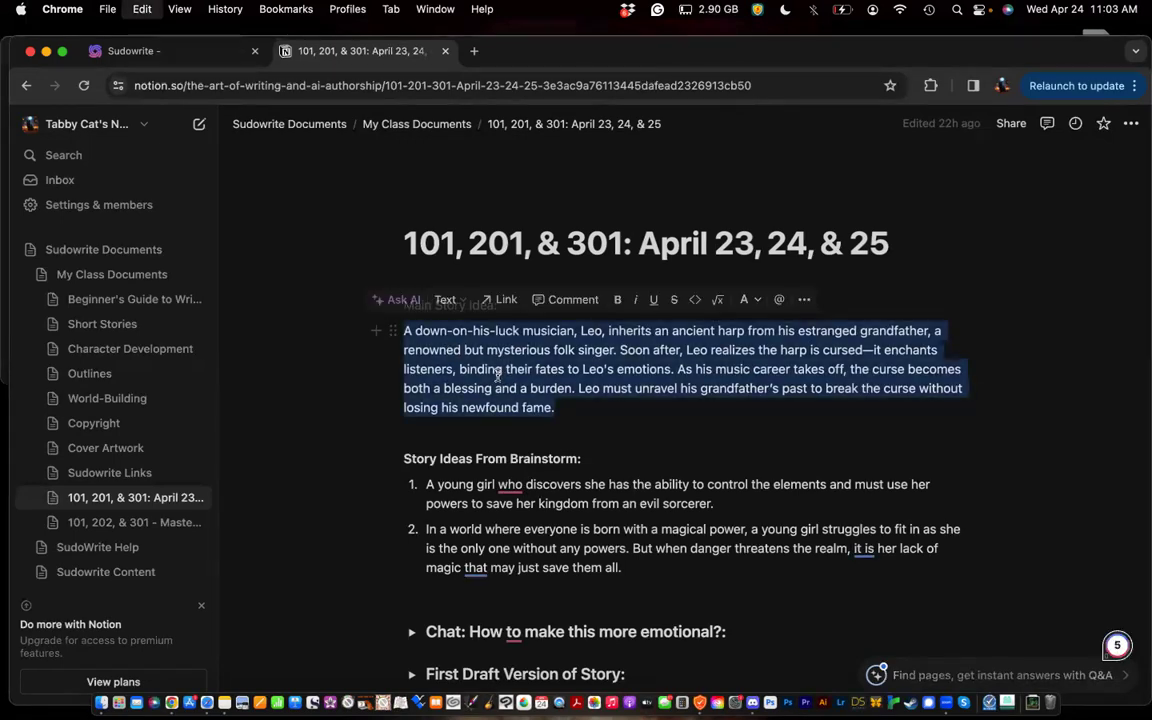
{"action": "left_click", "coordinate": [588, 418]}
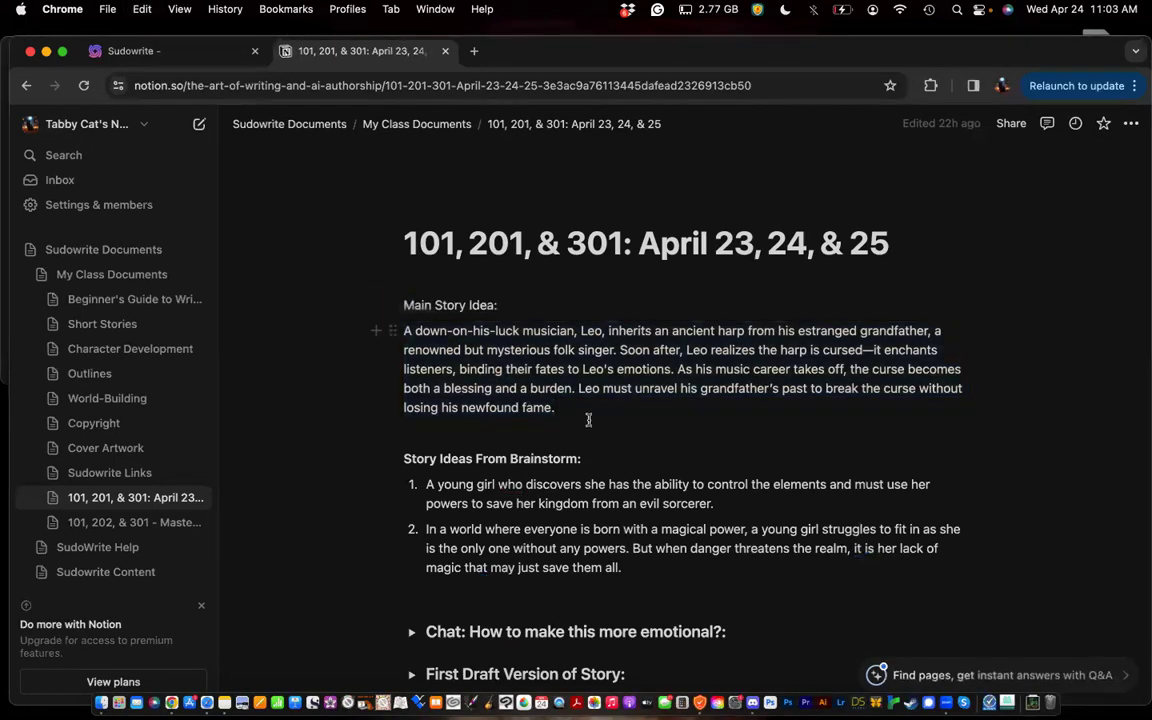
{"action": "scroll", "coordinate": [566, 275], "scroll_direction": "down", "scroll_amount": 1}
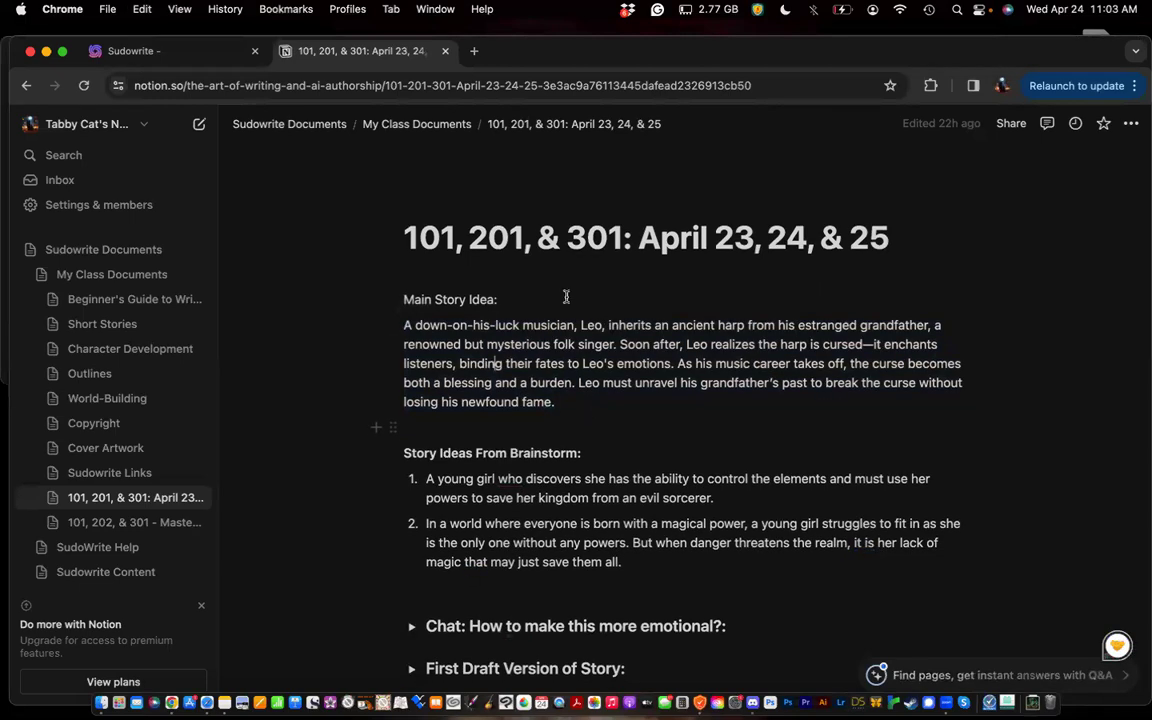
{"action": "scroll", "coordinate": [422, 440], "scroll_direction": "down", "scroll_amount": 4}
{"action": "scroll", "coordinate": [432, 545], "scroll_direction": "up", "scroll_amount": 1}
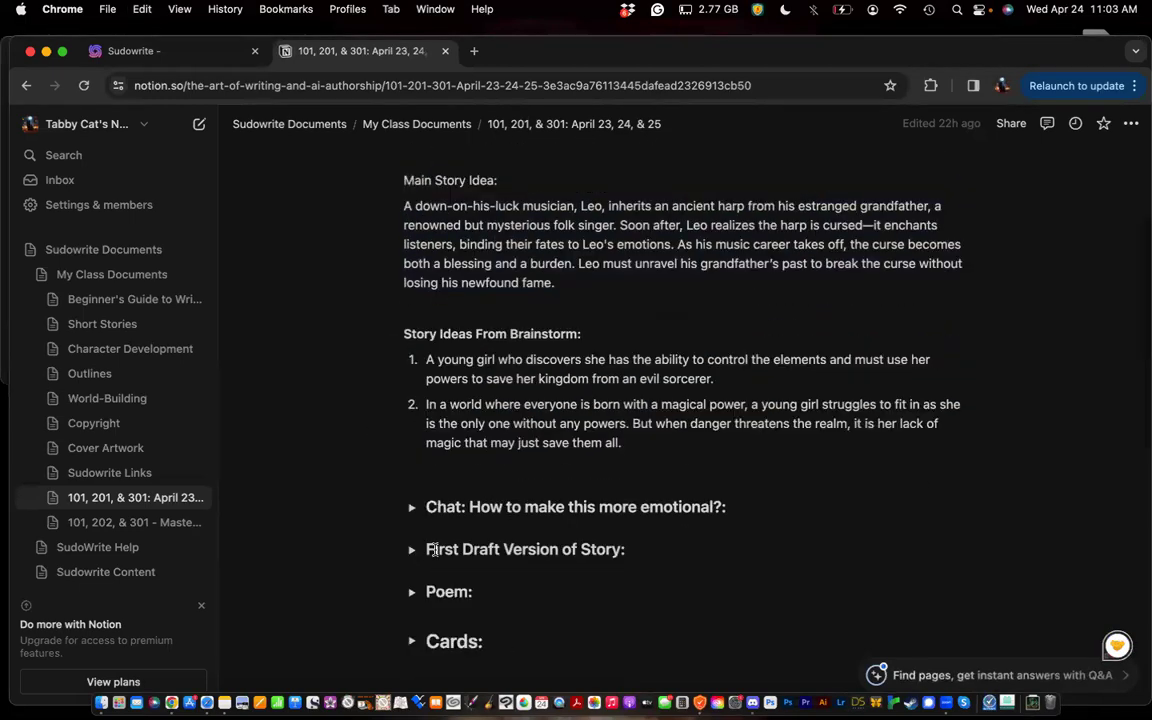
{"action": "scroll", "coordinate": [446, 520], "scroll_direction": "down", "scroll_amount": 4}
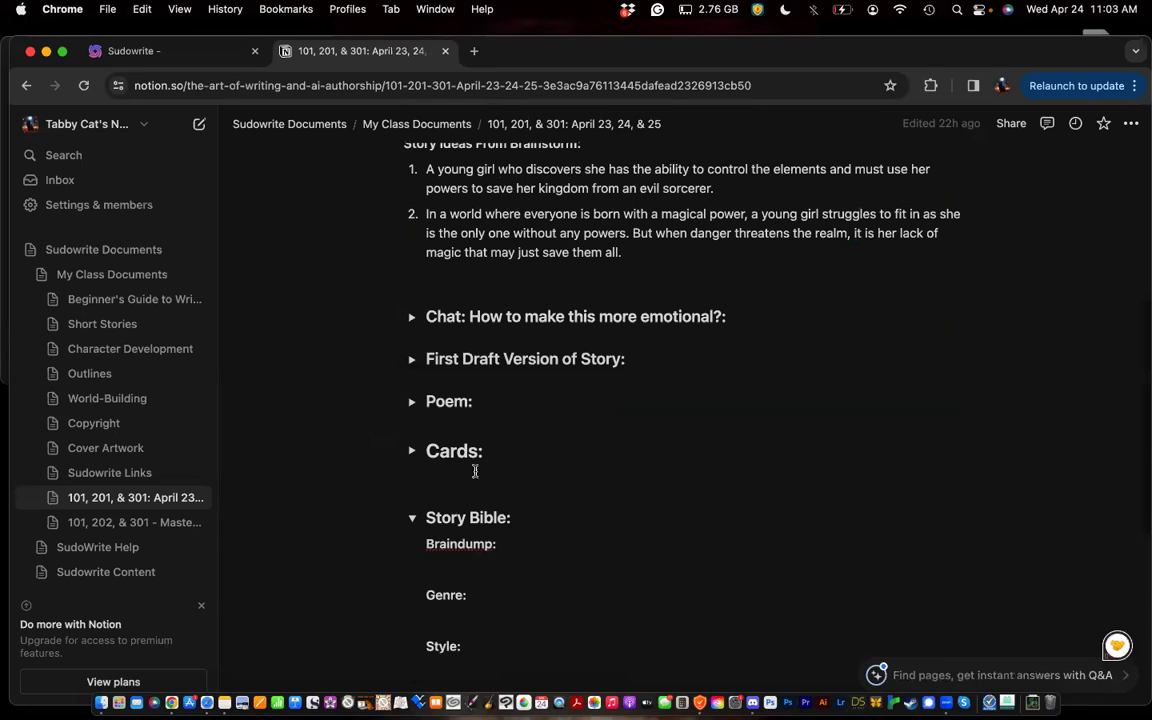
{"action": "scroll", "coordinate": [485, 515], "scroll_direction": "down", "scroll_amount": 1}
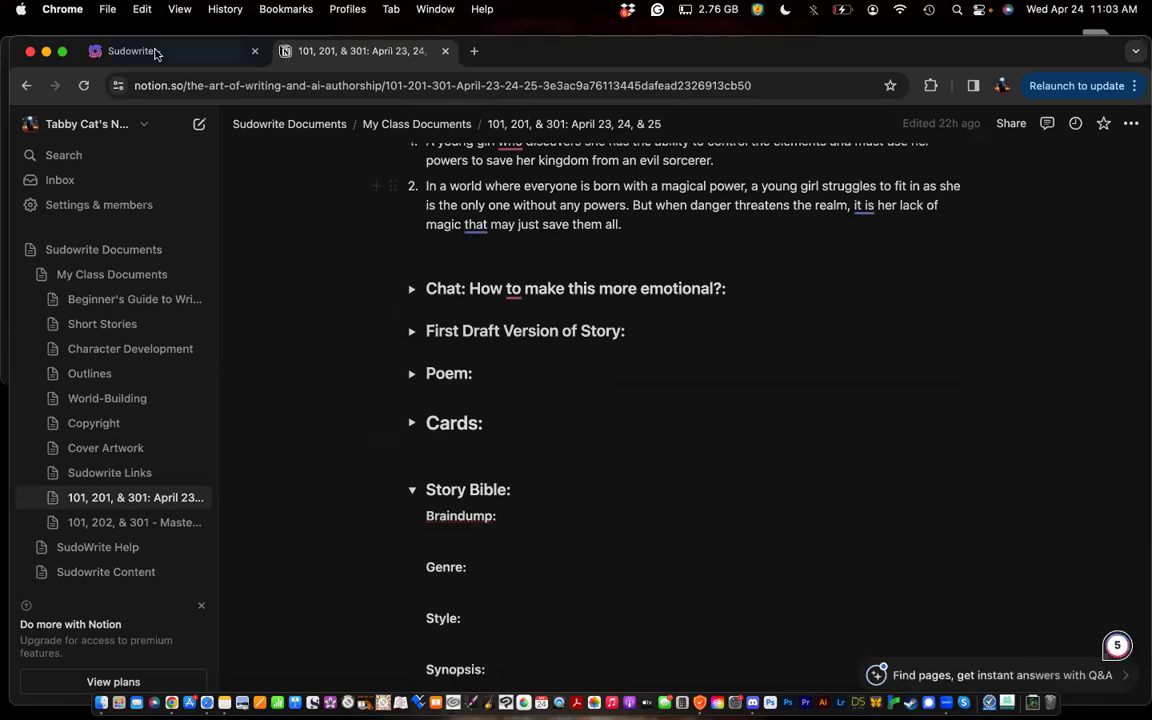
{"action": "left_click", "coordinate": [154, 51]}
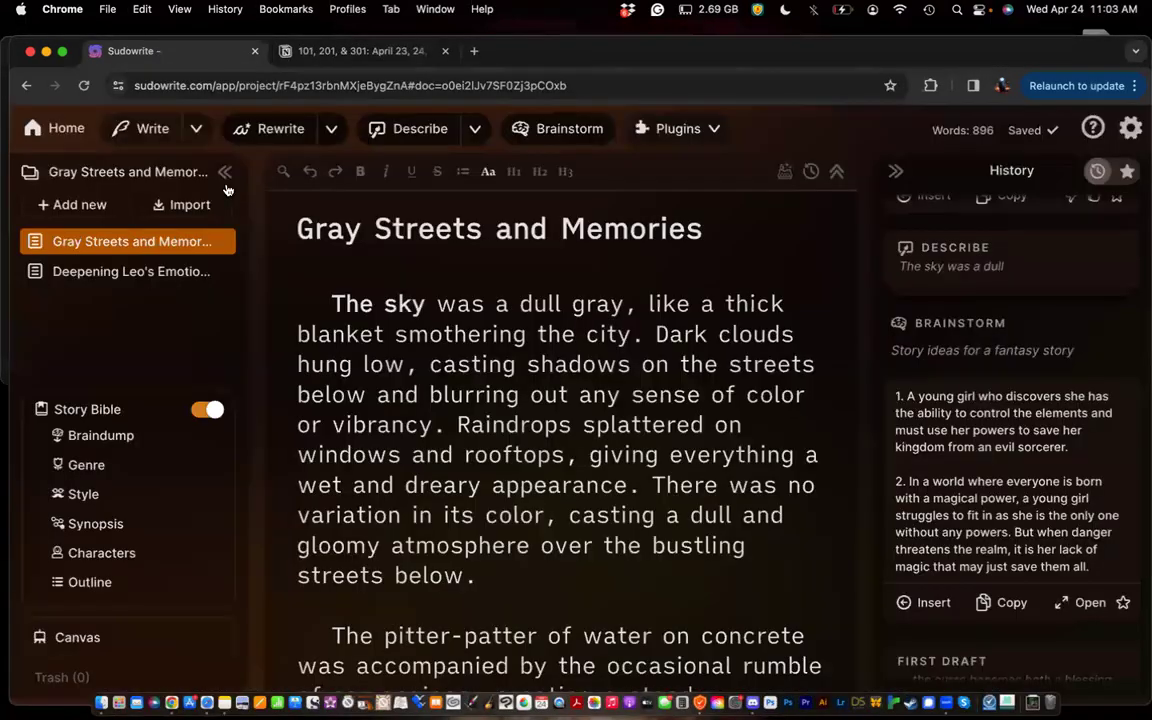
Step: Open Gray Streets and Memories, enable Story Bible, and open 'Deepening Leo's Emotional Impact'
{"action": "left_click", "coordinate": [59, 136]}
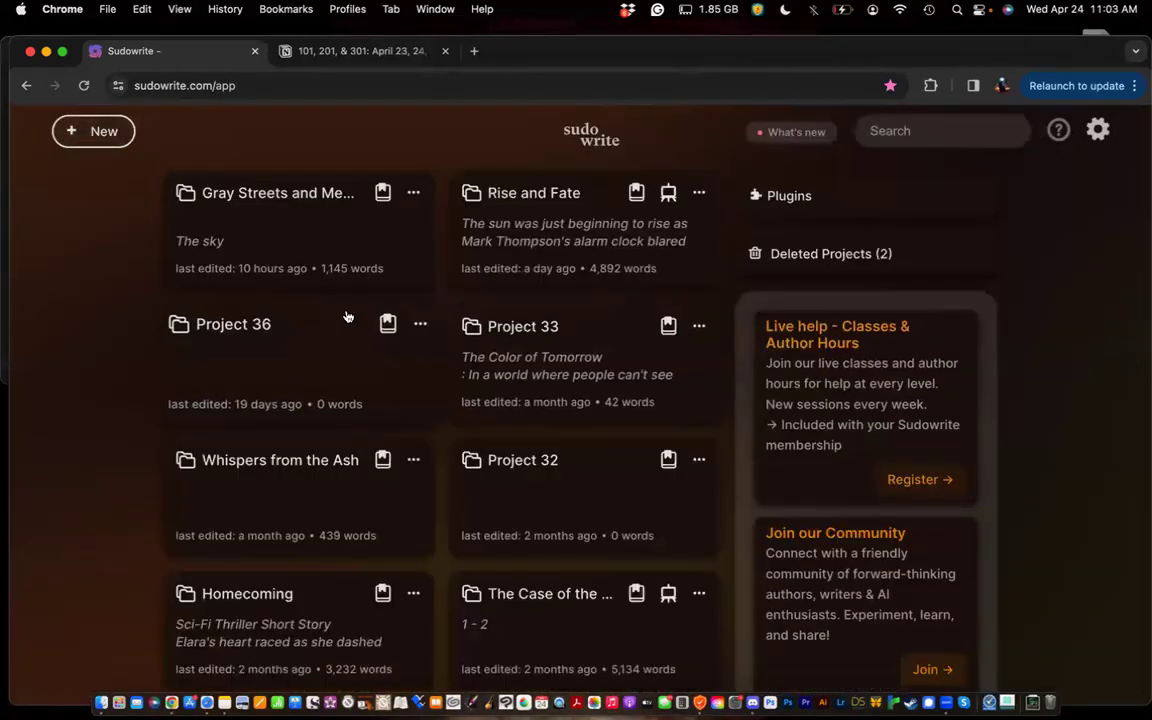
{"action": "left_click", "coordinate": [307, 223]}
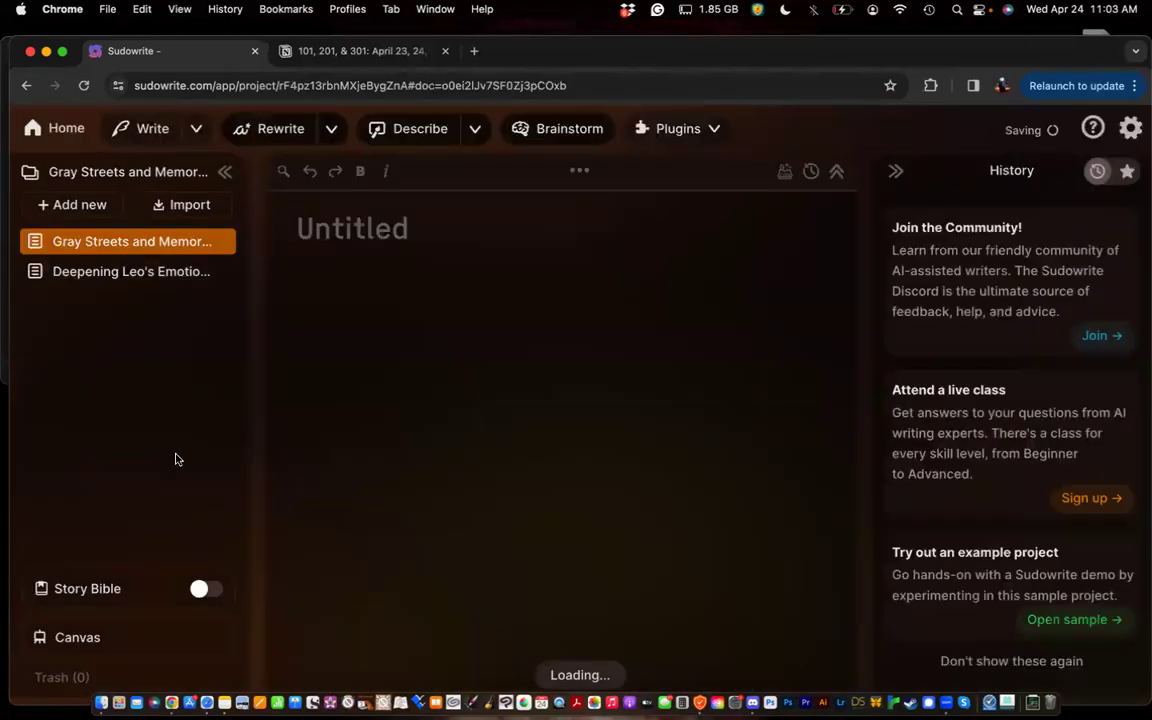
{"action": "left_click", "coordinate": [205, 588]}
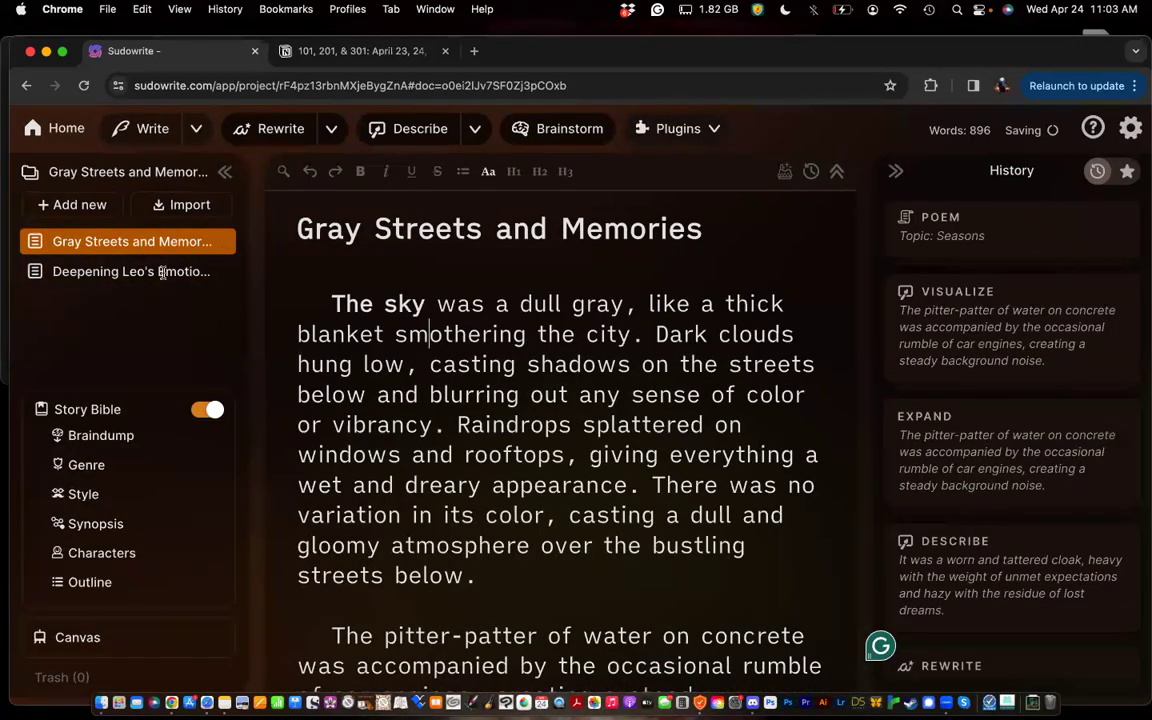
{"action": "left_click", "coordinate": [134, 272]}
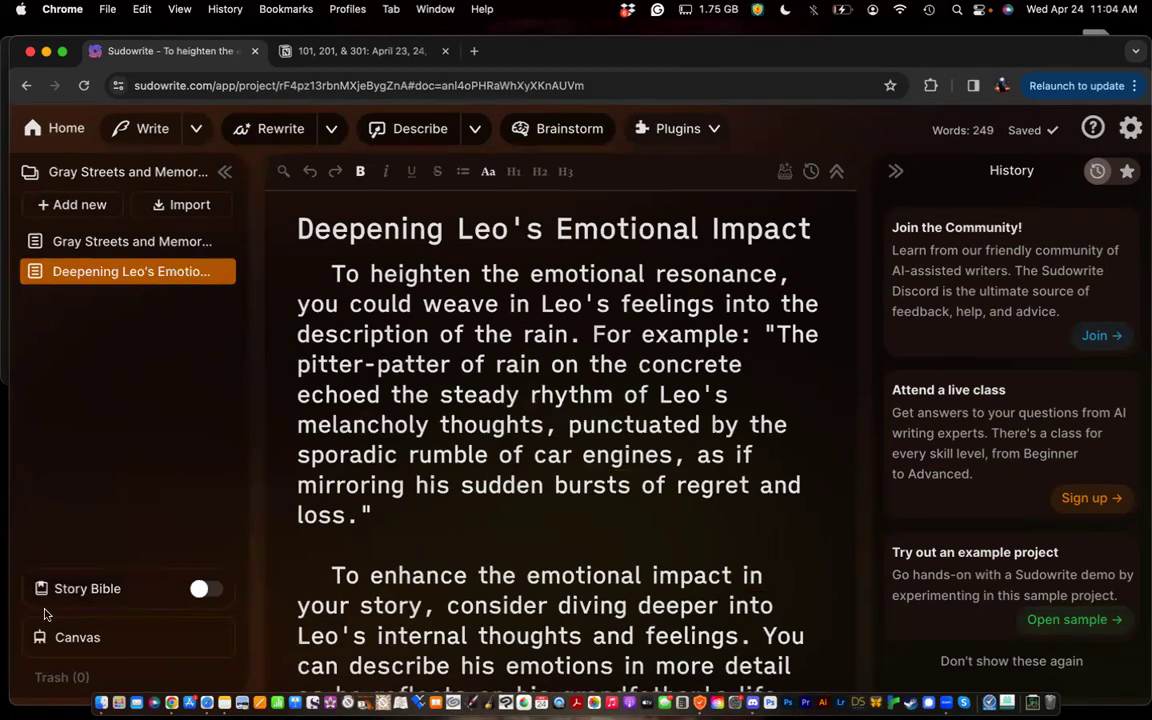
{"action": "left_click", "coordinate": [206, 590]}
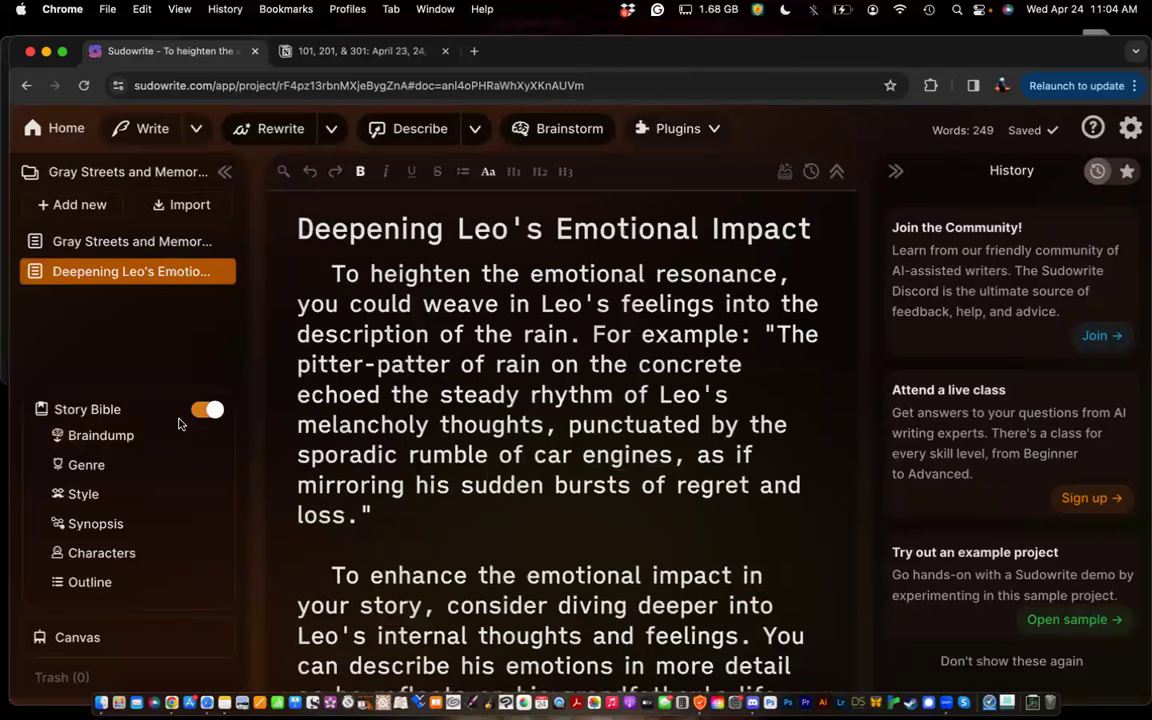
Step: Paste Leo's cursed-harp story idea into the Story Bible Braindump, then return to Notion
{"action": "left_click", "coordinate": [88, 437]}
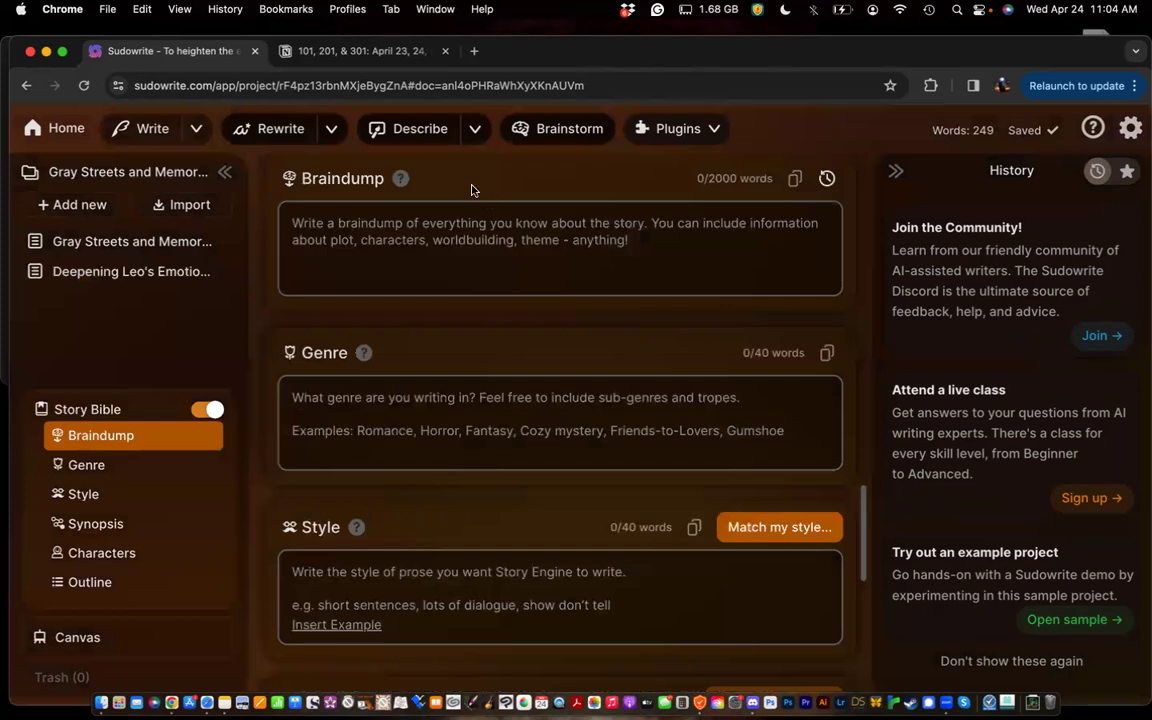
{"action": "left_click", "coordinate": [401, 259]}
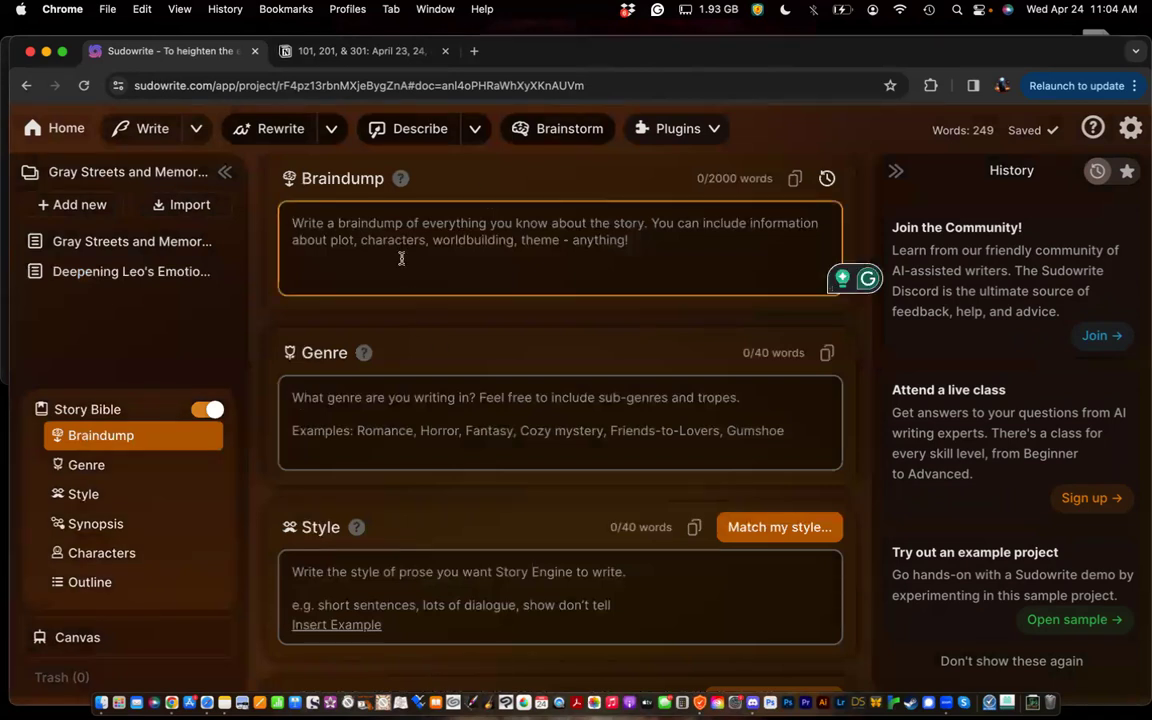
{"action": "type", "text": "A down-on-his-luck musician, Leo, inherits an ancient harp from his estranged grandfather, a renowned but mysterious folk singer. Soon after, Leo realizes the harp is cursed—it enchants listeners, binding their fates to Leo’s emotions. As his music career takes off, the curse becomes both a blessing and a burden. Leo must unravel his grandfather’s past to break the curse without losing his newfound fame."}
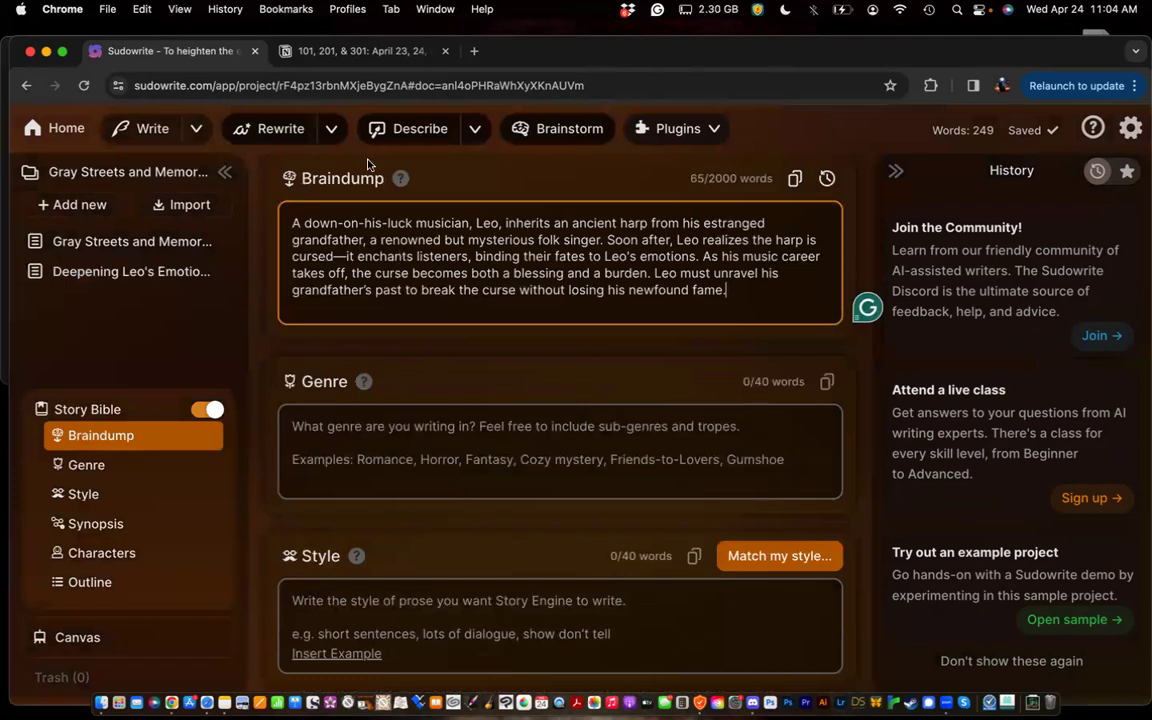
{"action": "mouse_move", "coordinate": [400, 179]}
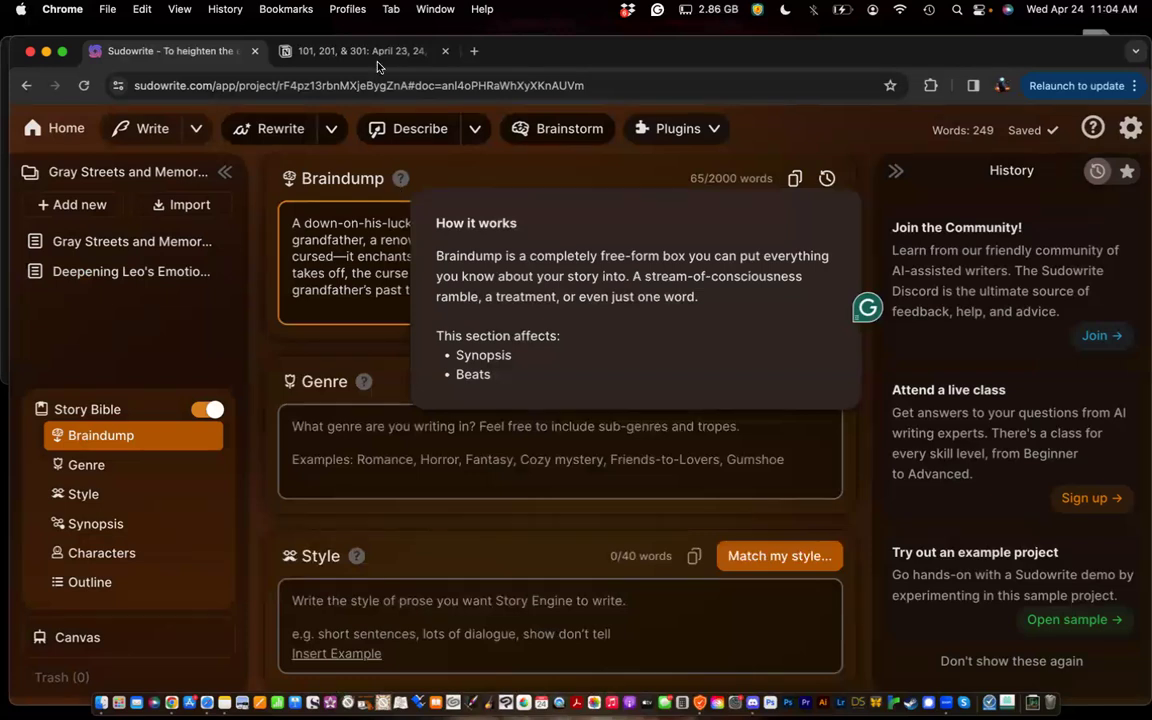
{"action": "key", "text": "ctrl+Tab"}
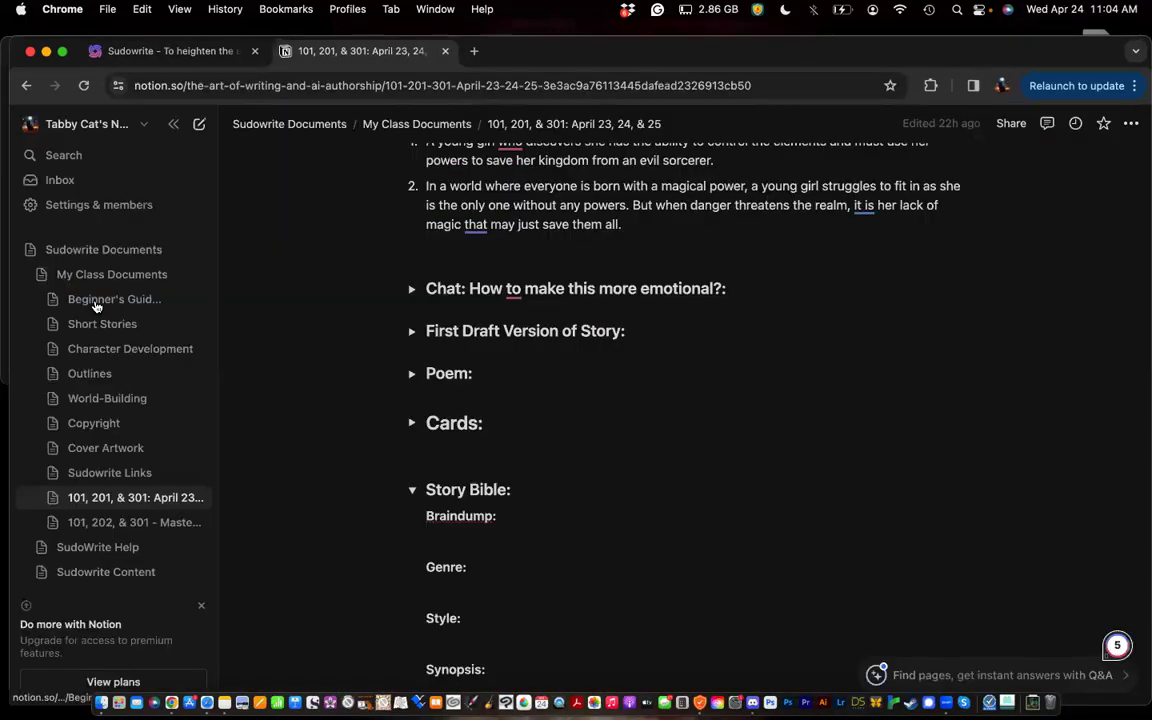
Step: Copy the link to the Beginner's Guide to Writing with Sudowrite page
{"action": "left_click", "coordinate": [97, 302]}
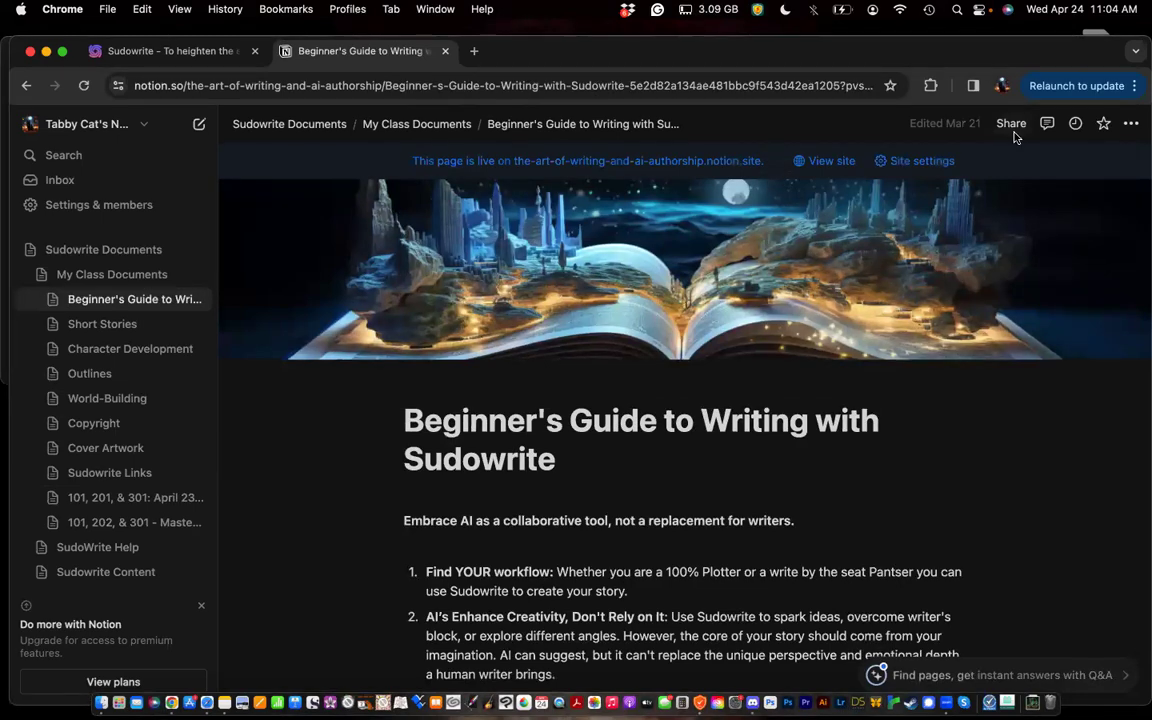
{"action": "left_click", "coordinate": [1013, 133]}
{"action": "left_click", "coordinate": [1078, 357]}
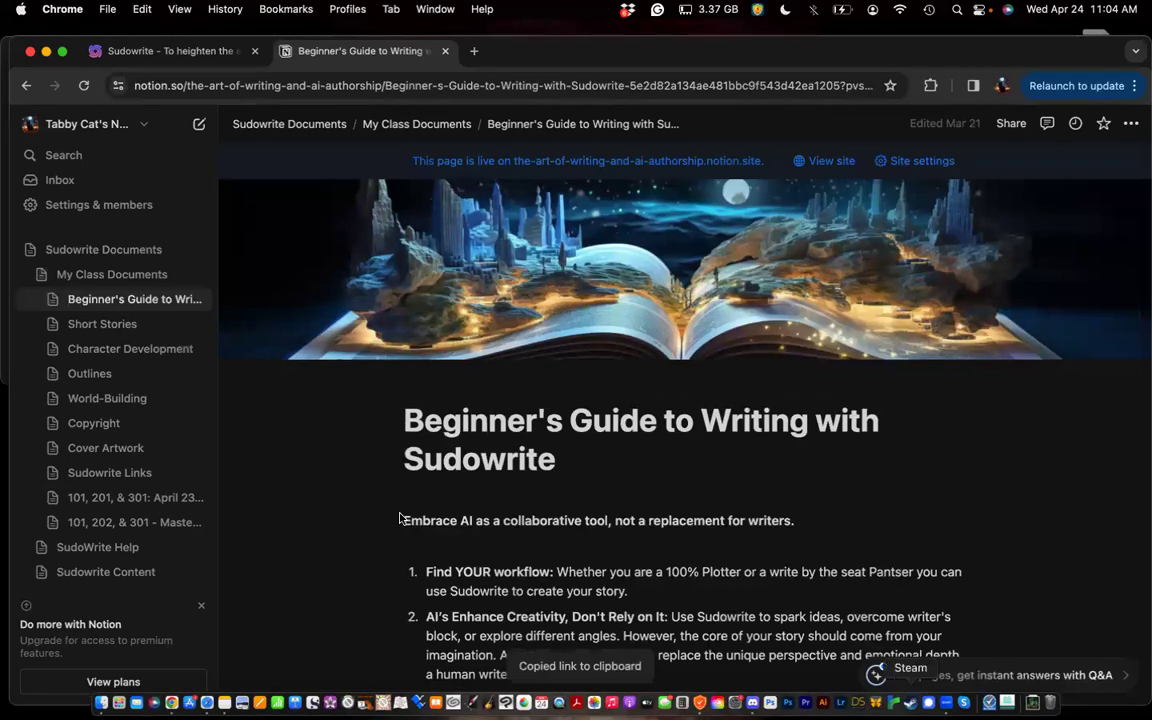
Step: Open the Notion Story Bible page, look over its flow diagram, and return to Sudowrite
{"action": "scroll", "coordinate": [402, 517], "scroll_direction": "down", "scroll_amount": 7}
{"action": "scroll", "coordinate": [404, 515], "scroll_direction": "up", "scroll_amount": 7}
{"action": "scroll", "coordinate": [452, 493], "scroll_direction": "down", "scroll_amount": 2}
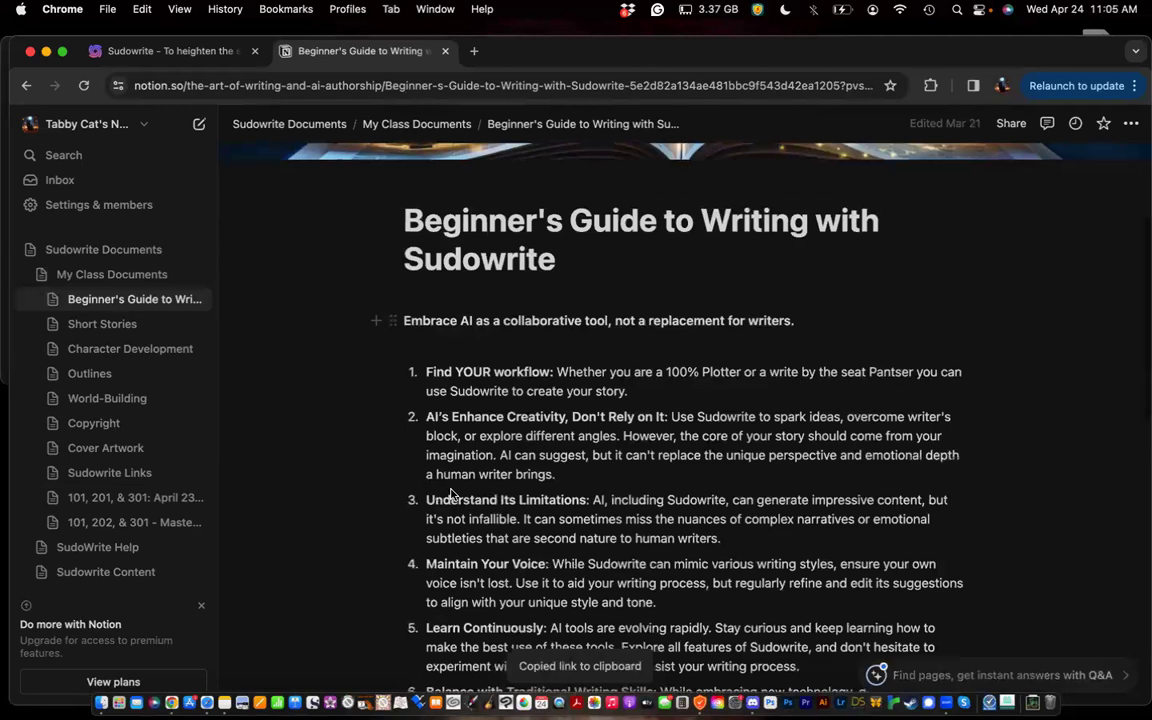
{"action": "scroll", "coordinate": [452, 493], "scroll_direction": "down", "scroll_amount": 10}
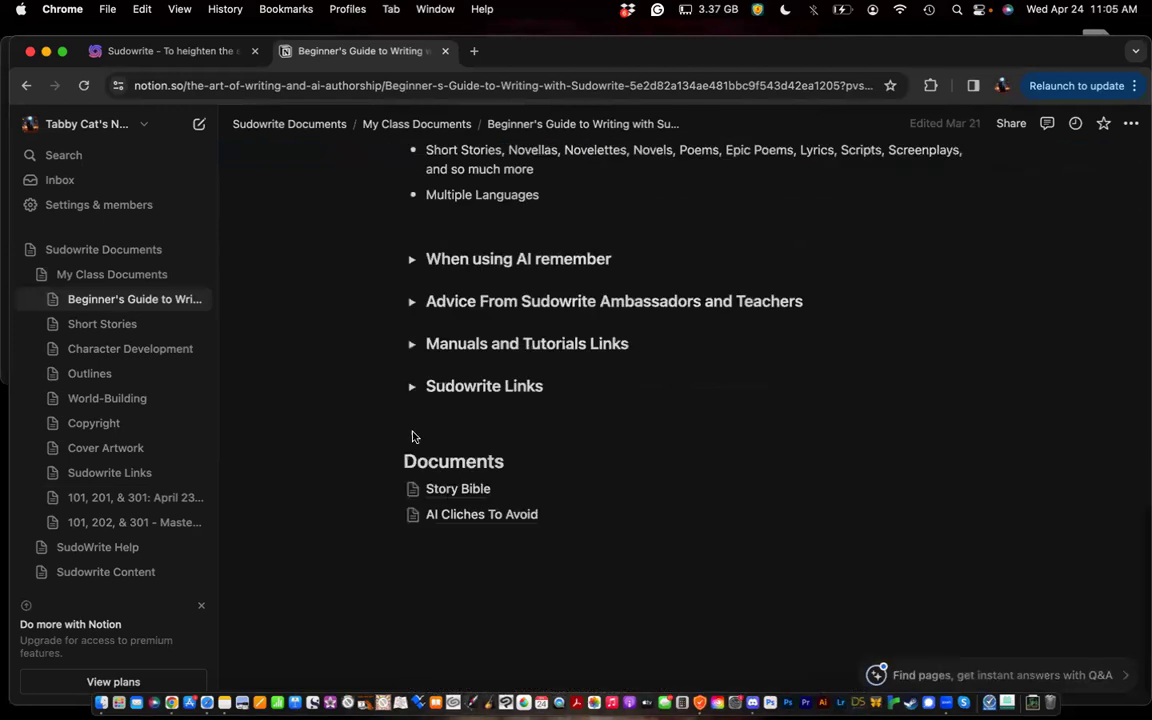
{"action": "left_click", "coordinate": [440, 492]}
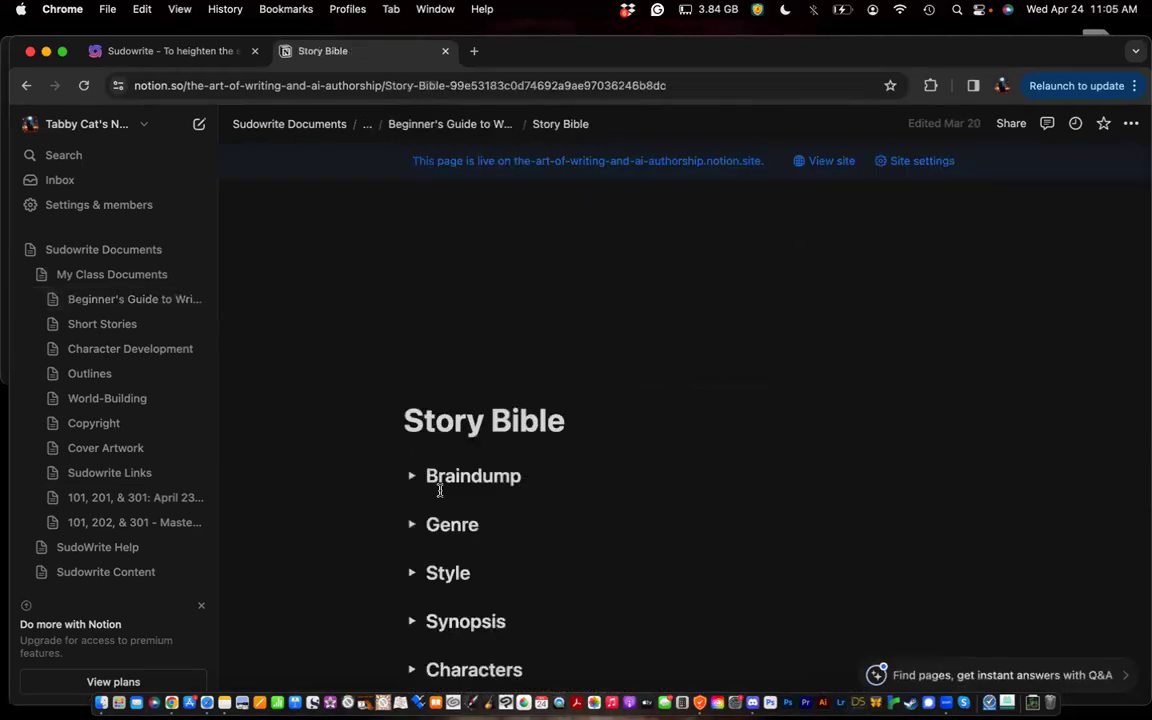
{"action": "scroll", "coordinate": [438, 489], "scroll_direction": "down", "scroll_amount": 4}
{"action": "scroll", "coordinate": [438, 489], "scroll_direction": "up", "scroll_amount": 4}
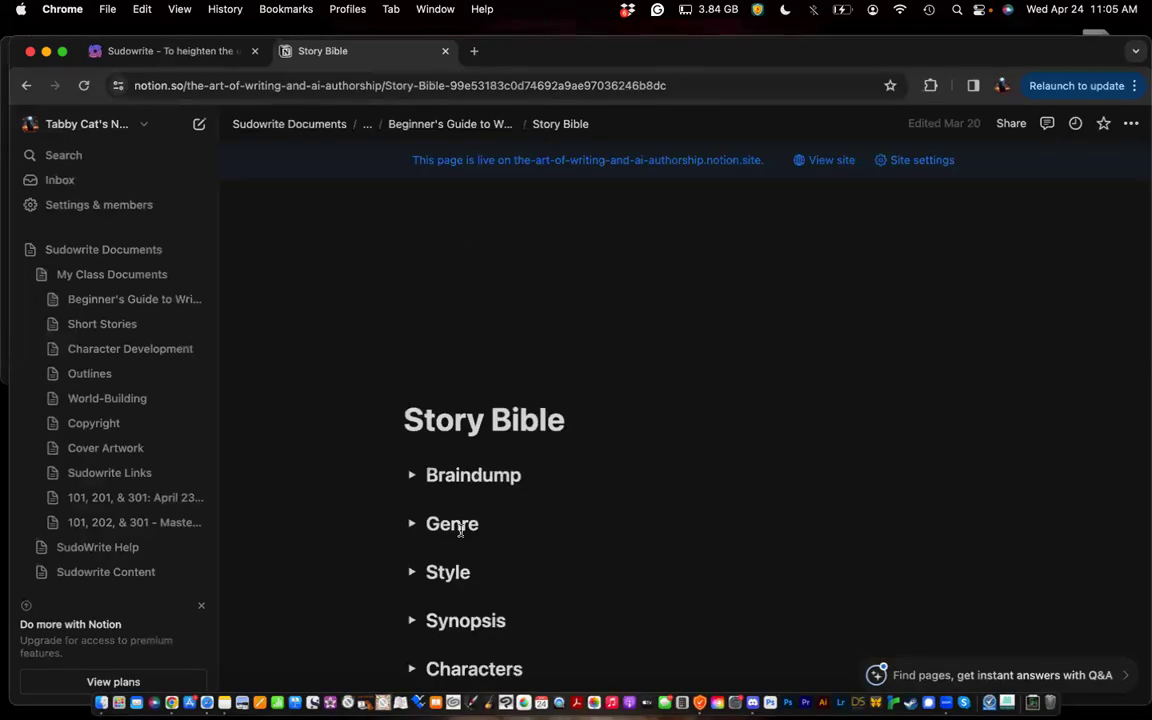
{"action": "scroll", "coordinate": [463, 530], "scroll_direction": "down", "scroll_amount": 5}
{"action": "scroll", "coordinate": [461, 535], "scroll_direction": "up", "scroll_amount": 5}
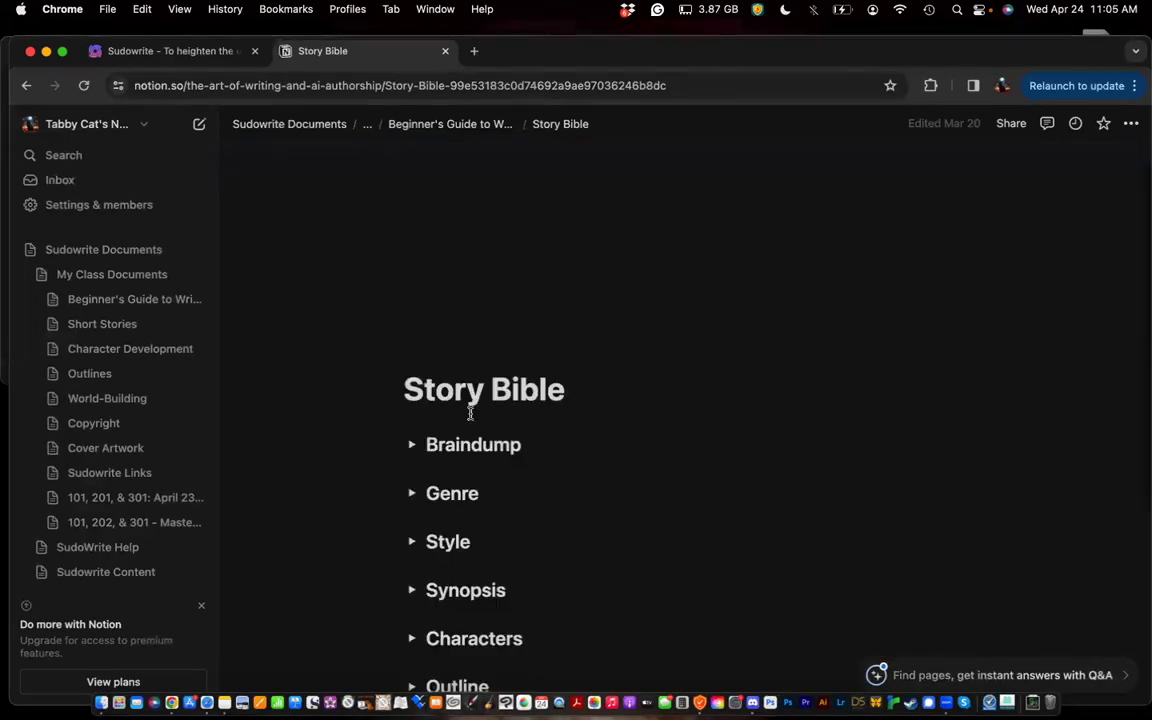
{"action": "scroll", "coordinate": [663, 589], "scroll_direction": "down", "scroll_amount": 6}
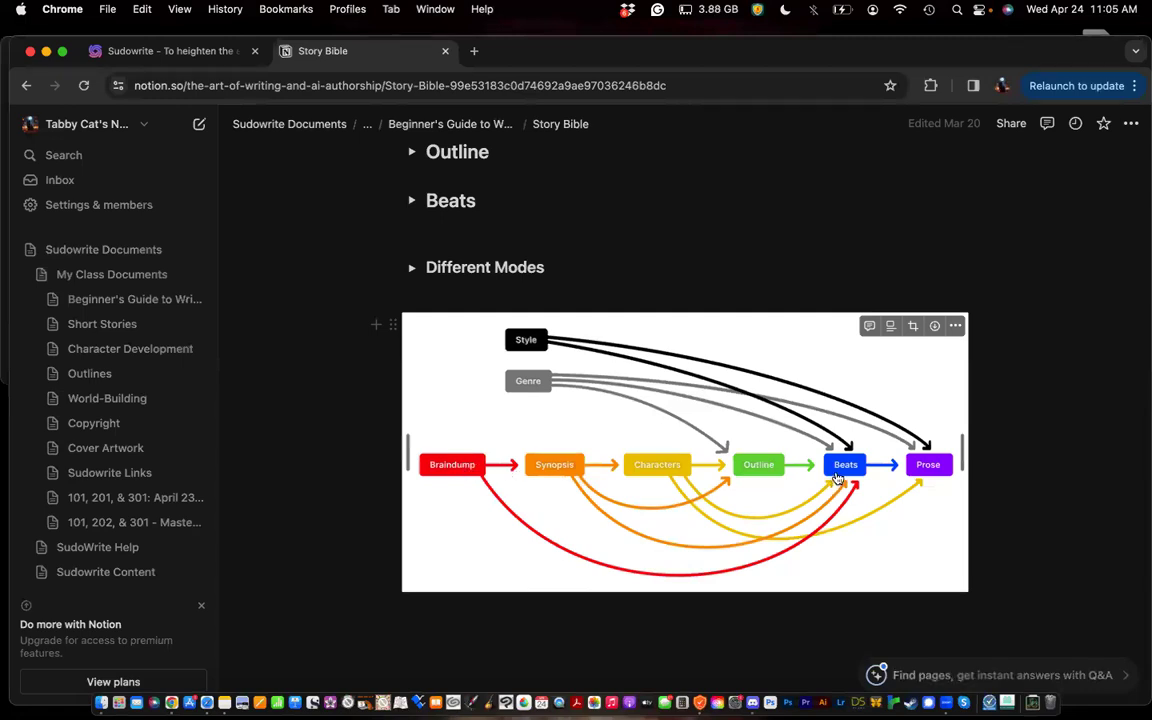
{"action": "left_click", "coordinate": [155, 55]}
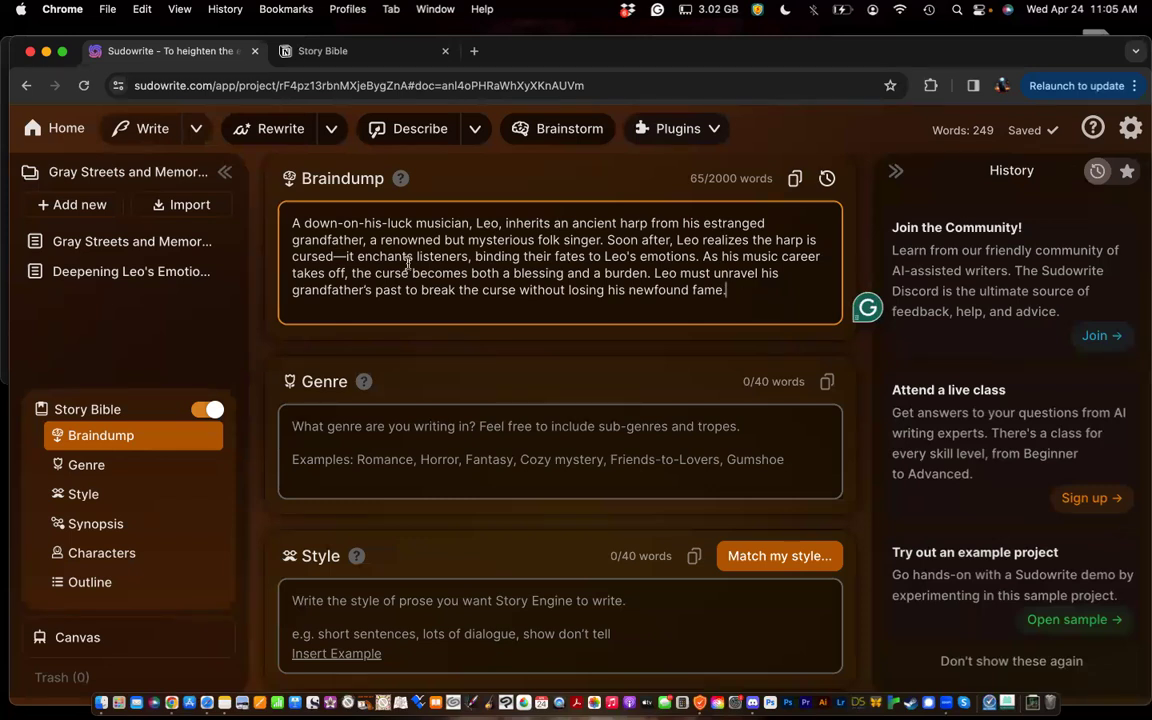
Step: Enter 'Sci-Fi,' in the Story Bible Genre field, then go back to the Notion Story Bible notes
{"action": "mouse_move", "coordinate": [398, 182]}
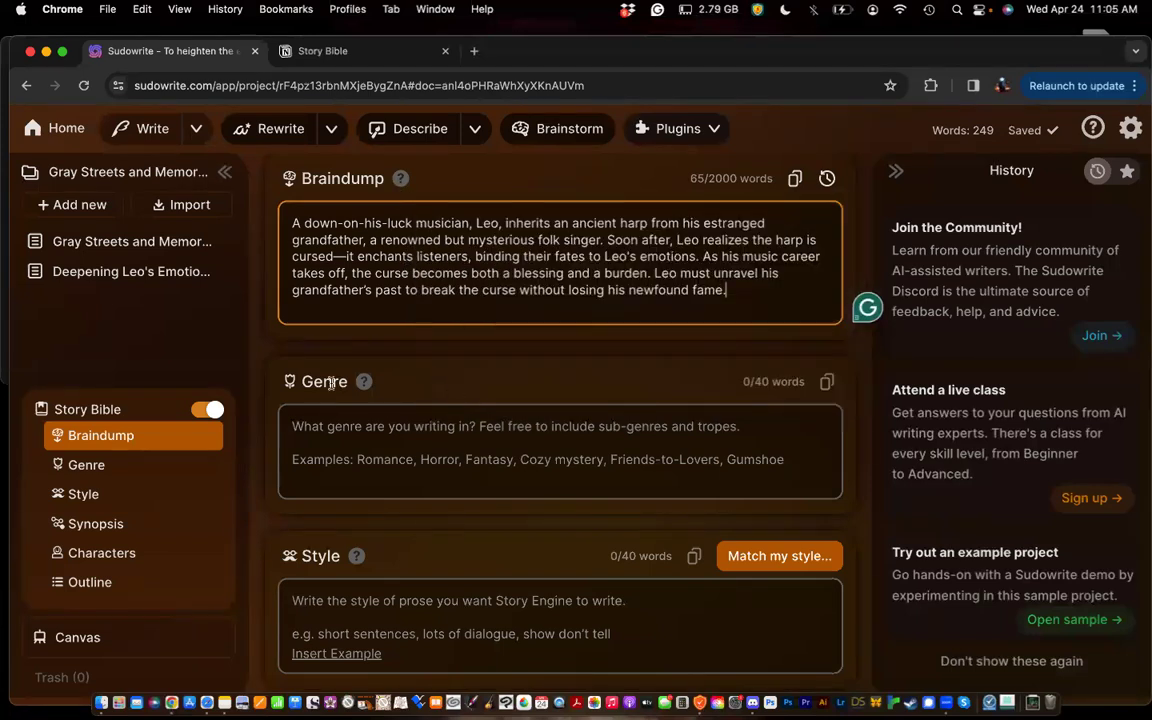
{"action": "left_click", "coordinate": [378, 445]}
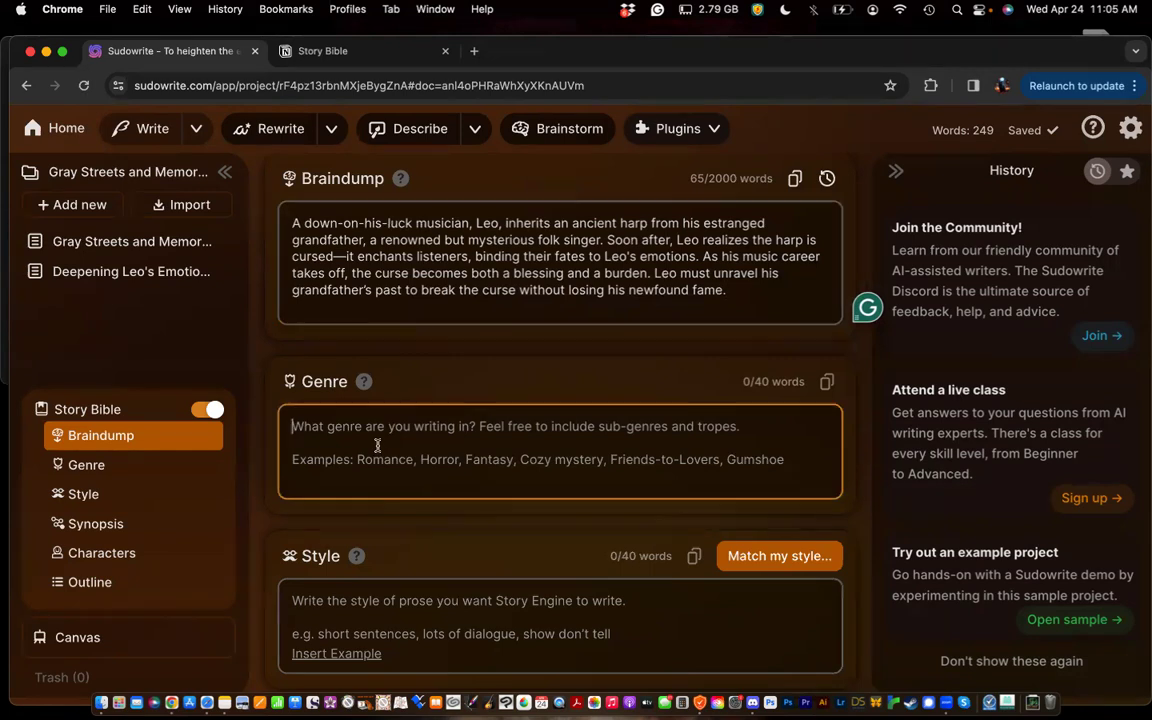
{"action": "type", "text": "S"}
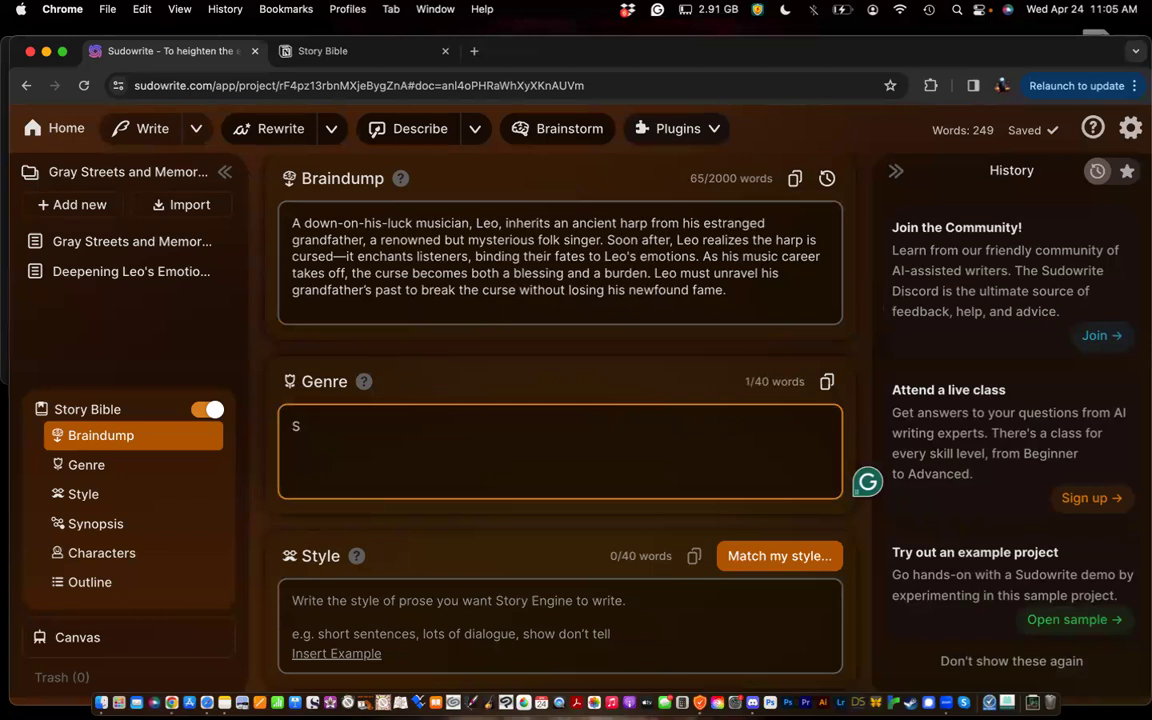
{"action": "type", "text": "ci-Fi,"}
{"action": "mouse_move", "coordinate": [362, 386]}
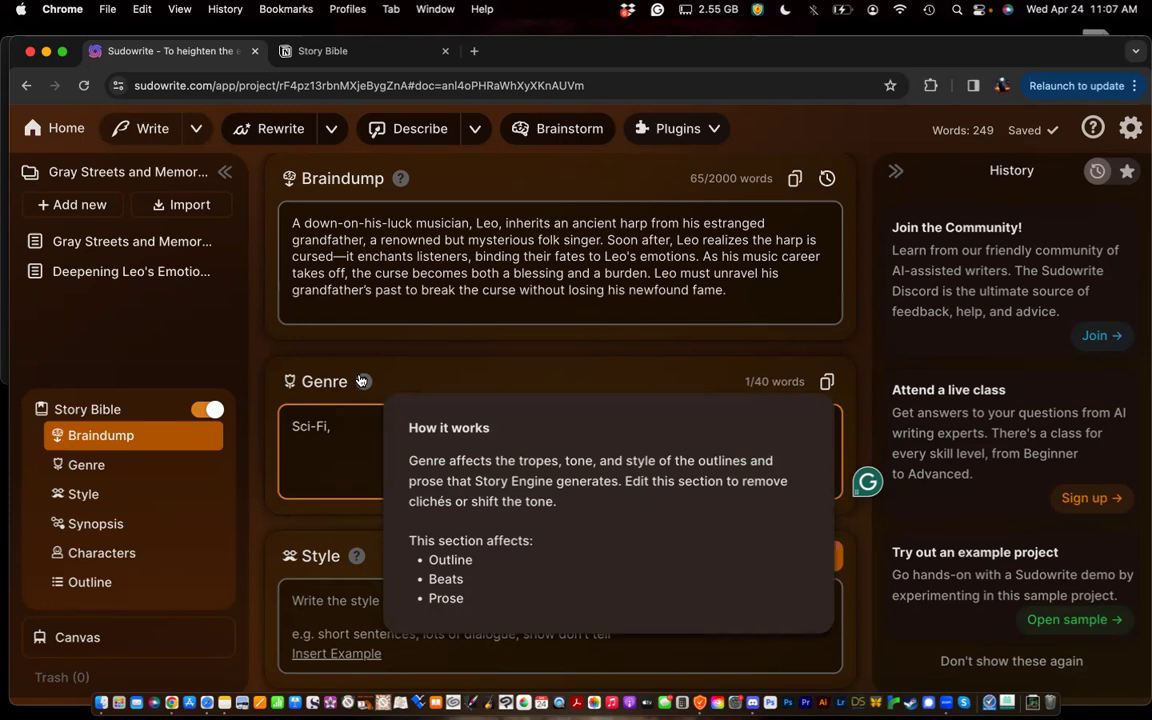
{"action": "left_click", "coordinate": [335, 52]}
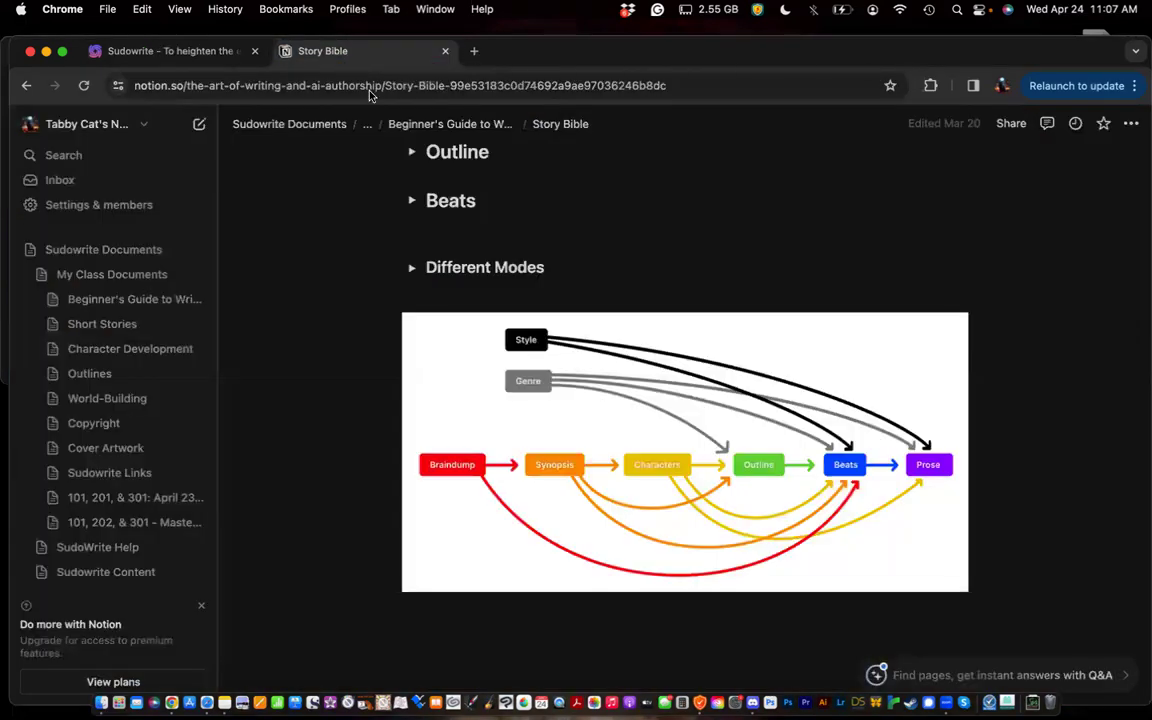
Step: Expand the Braindump section on Notion's Story Bible page and read its guidance
{"action": "scroll", "coordinate": [418, 268], "scroll_direction": "up", "scroll_amount": 5}
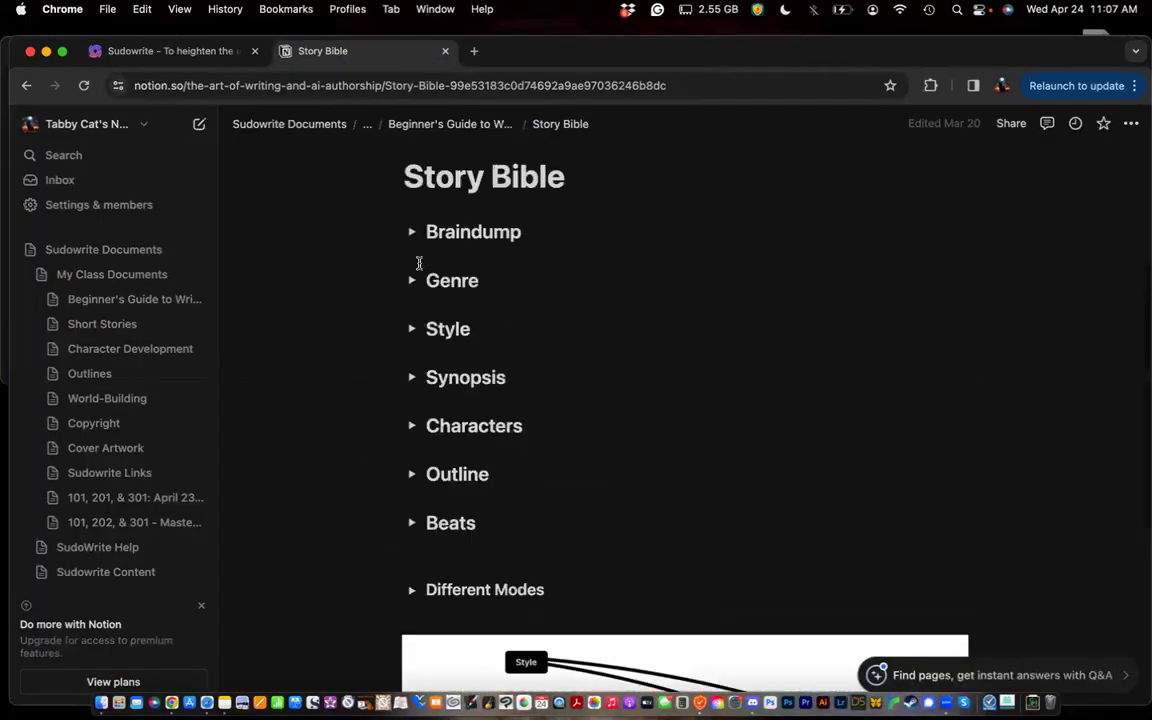
{"action": "left_click", "coordinate": [411, 238]}
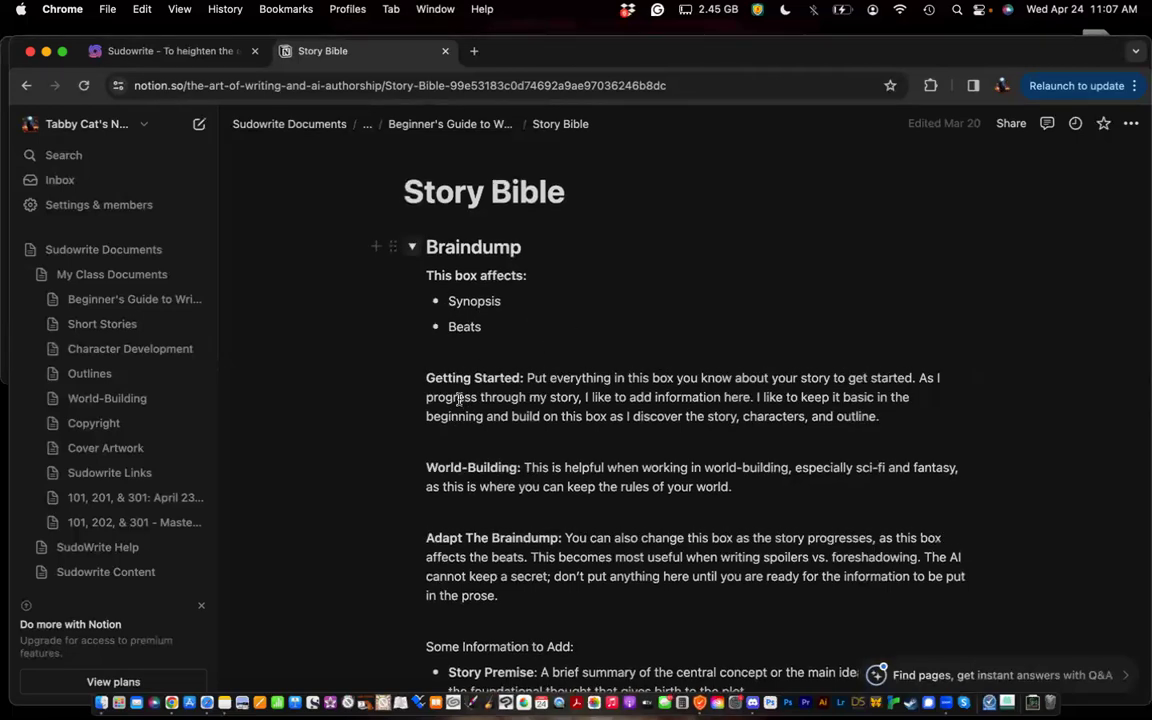
{"action": "scroll", "coordinate": [552, 412], "scroll_direction": "down", "scroll_amount": 1}
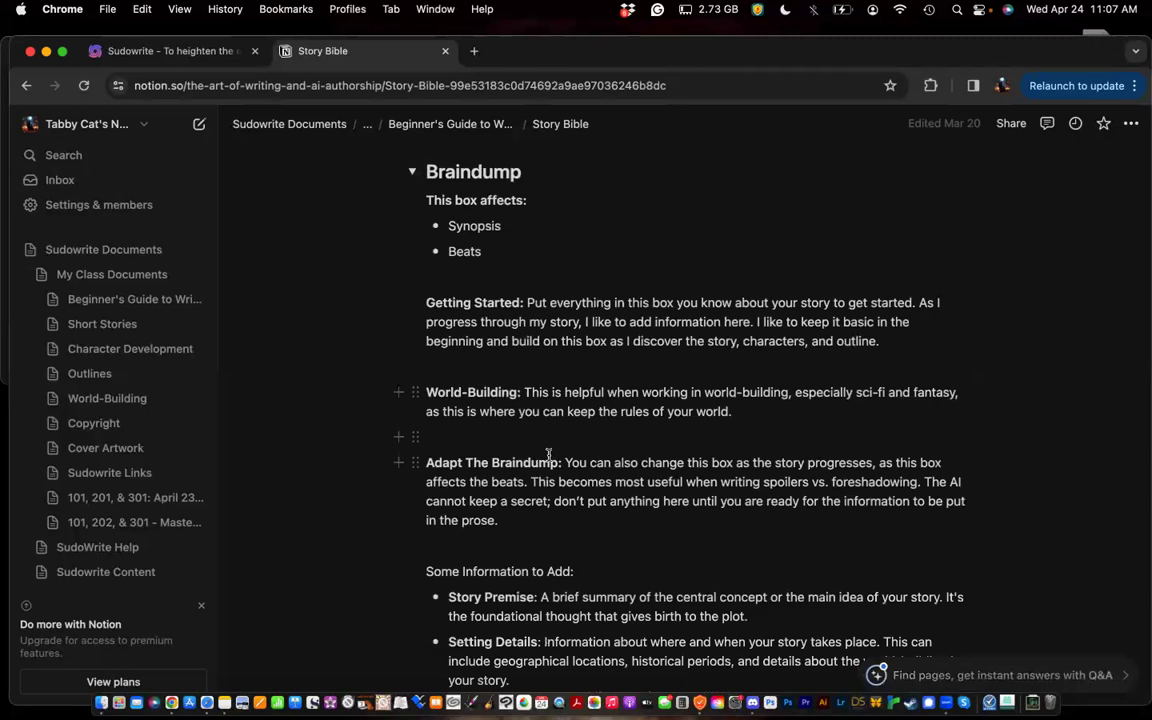
{"action": "scroll", "coordinate": [542, 380], "scroll_direction": "up", "scroll_amount": 1}
{"action": "scroll", "coordinate": [555, 403], "scroll_direction": "down", "scroll_amount": 2}
{"action": "scroll", "coordinate": [558, 402], "scroll_direction": "up", "scroll_amount": 1}
{"action": "scroll", "coordinate": [558, 402], "scroll_direction": "down", "scroll_amount": 1}
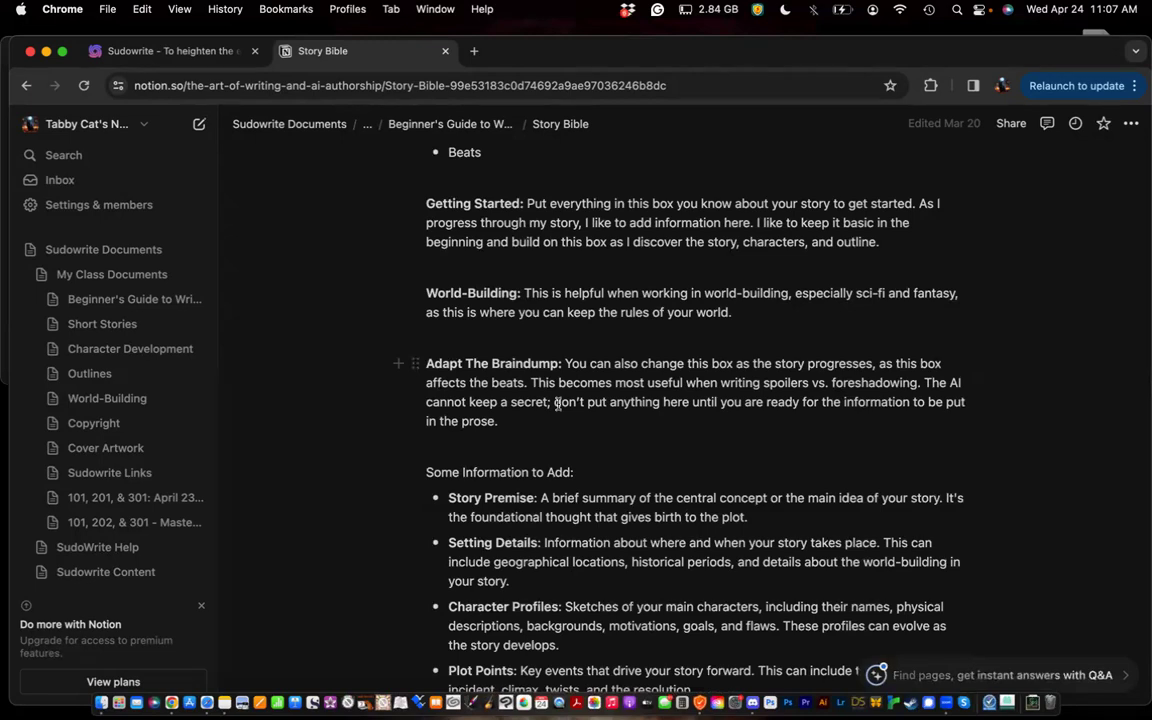
{"action": "left_click", "coordinate": [168, 55]}
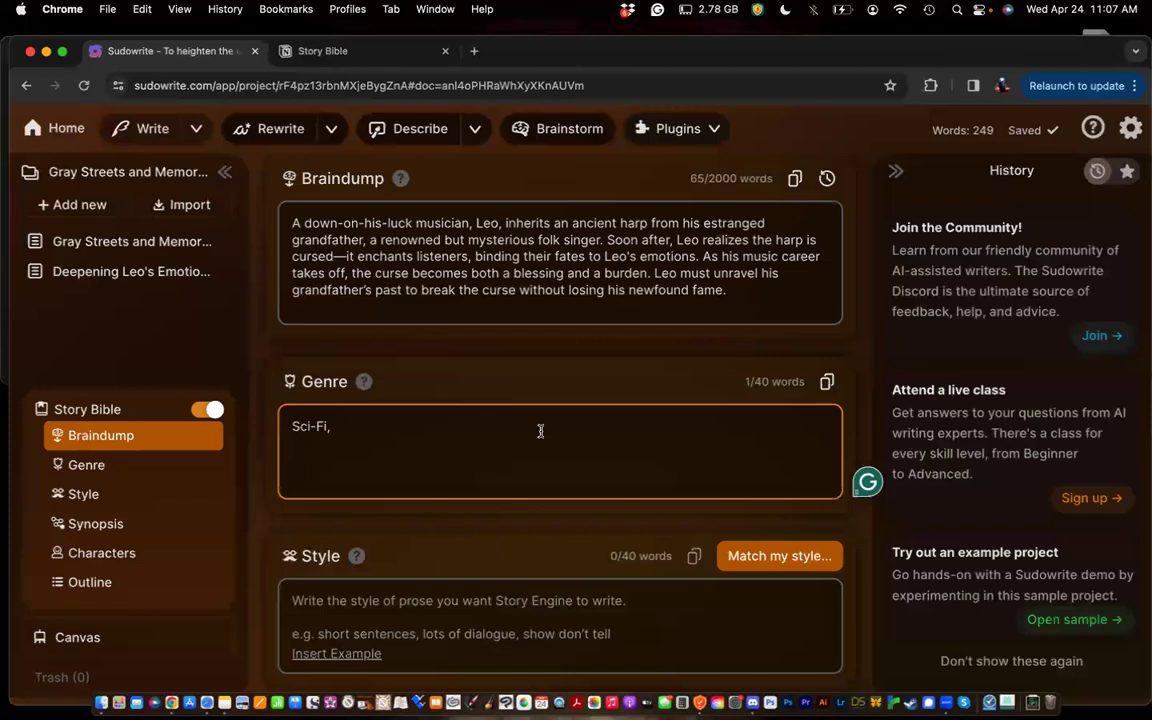
{"action": "scroll", "coordinate": [553, 663], "scroll_direction": "down", "scroll_amount": 3}
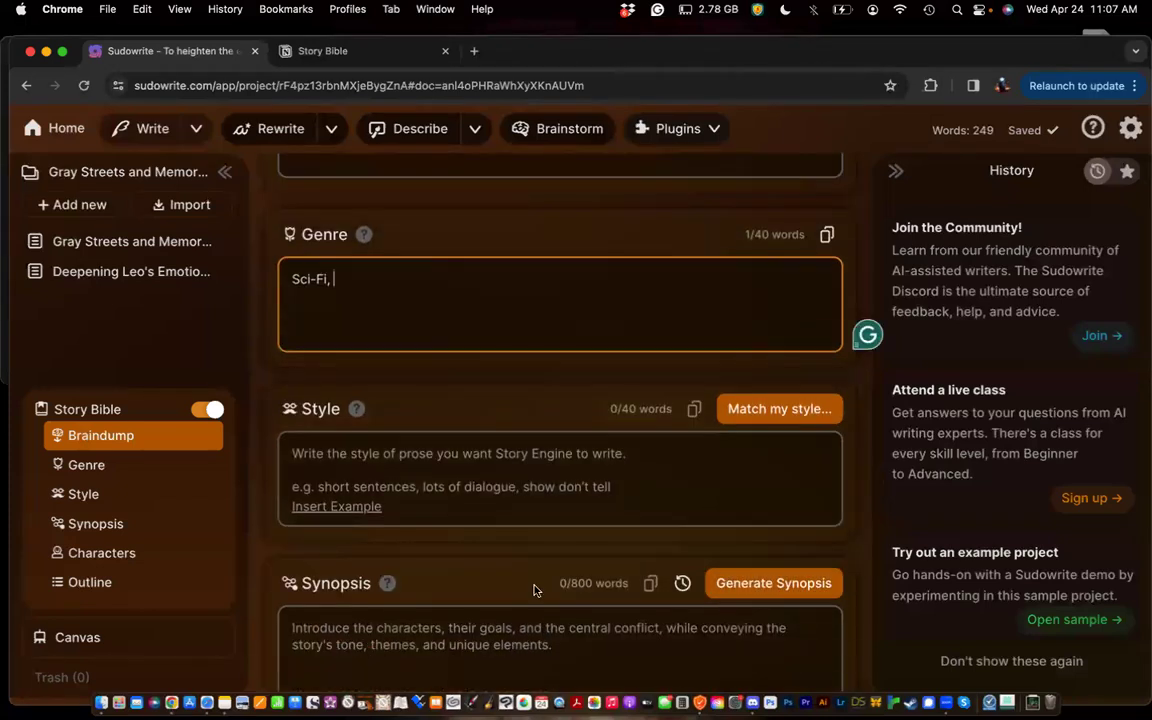
{"action": "scroll", "coordinate": [534, 585], "scroll_direction": "up", "scroll_amount": 3}
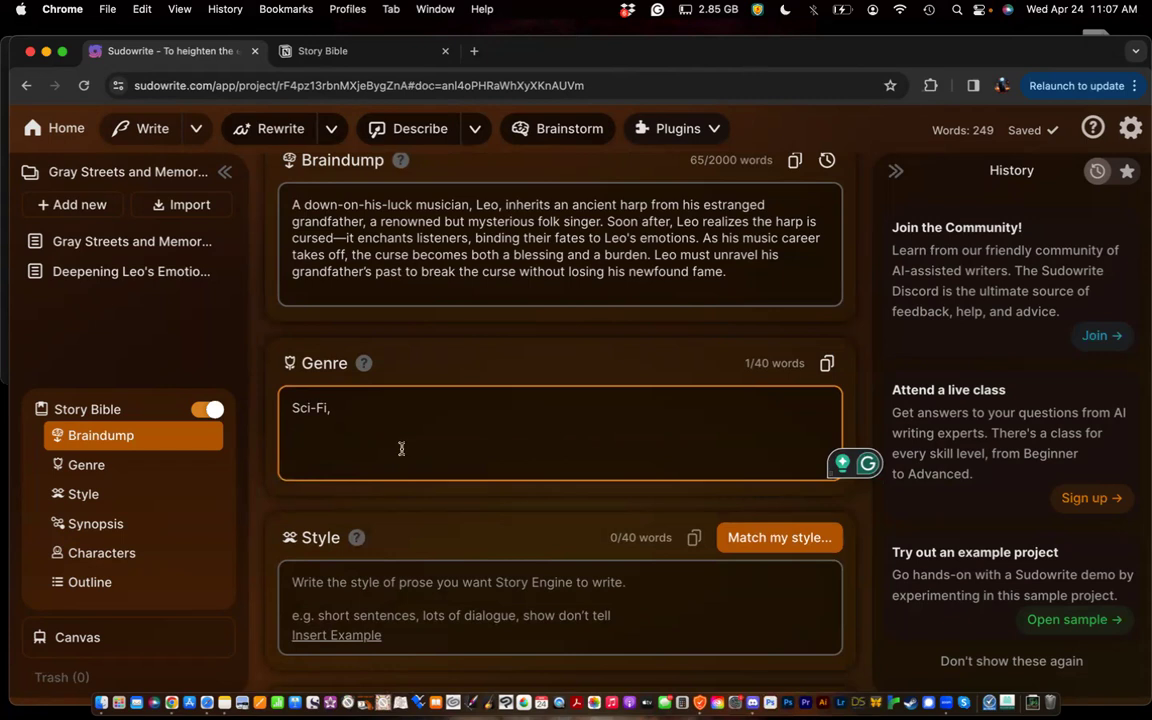
{"action": "key", "text": "ctrl+Tab"}
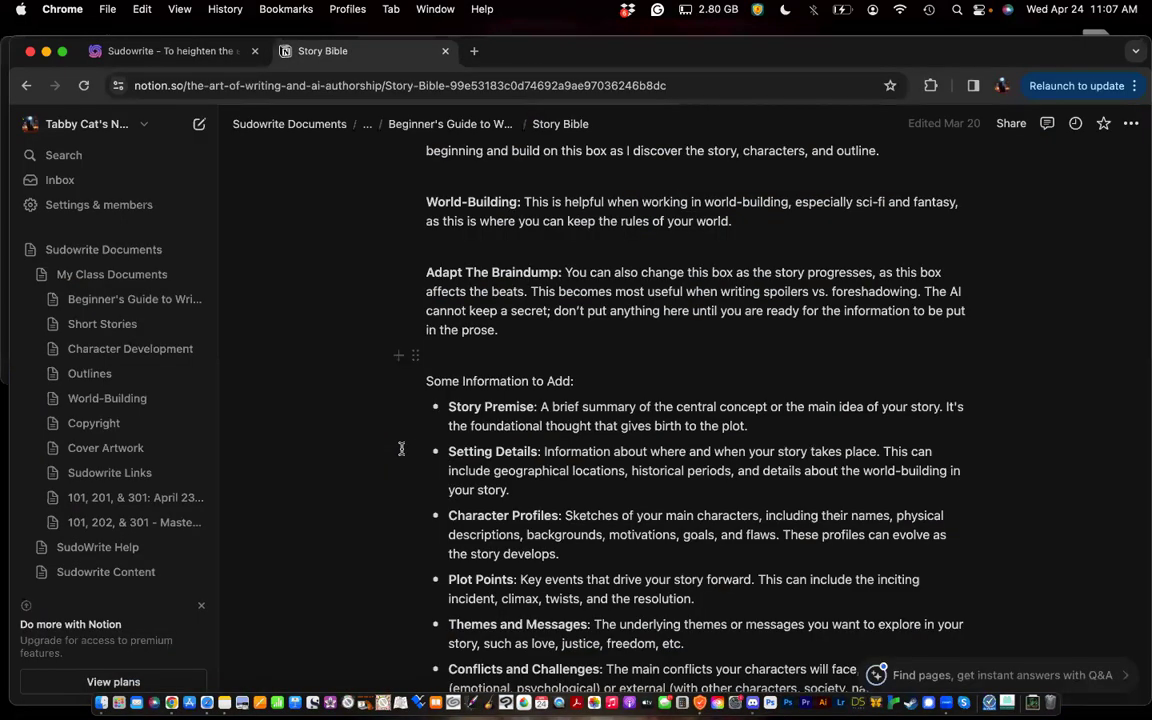
Step: Read through the Braindump suggestions, then collapse the Braindump section to show only headings
{"action": "scroll", "coordinate": [401, 449], "scroll_direction": "down", "scroll_amount": 2}
{"action": "scroll", "coordinate": [540, 300], "scroll_direction": "down", "scroll_amount": 2}
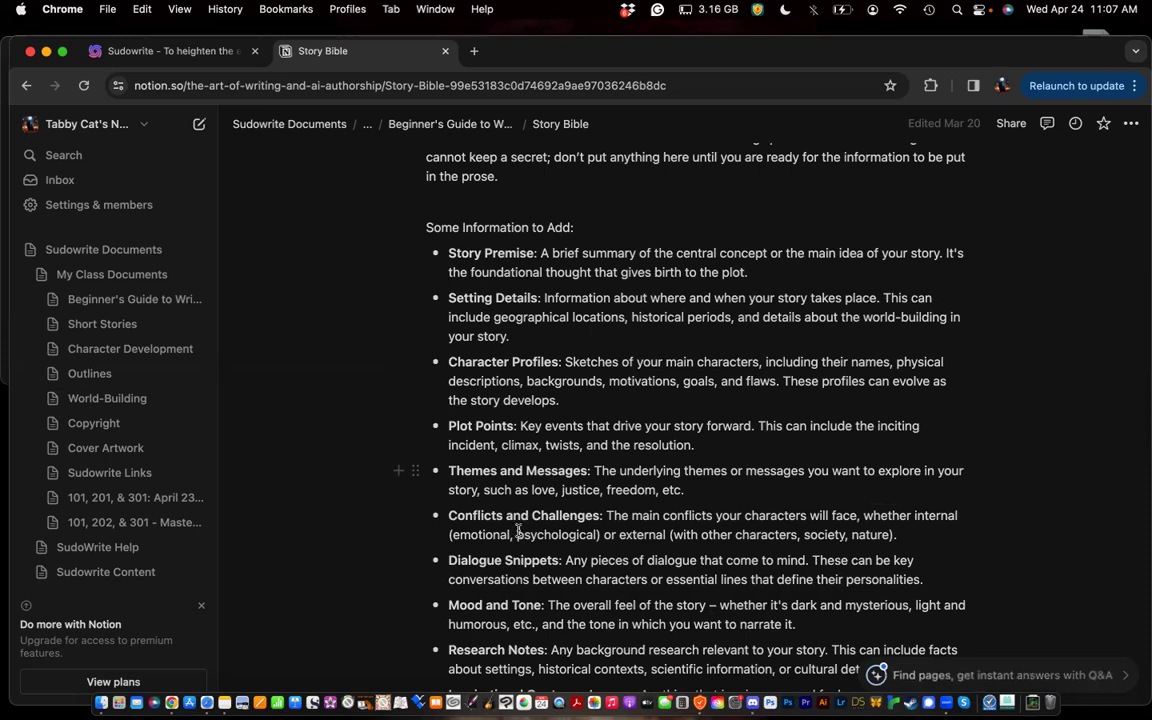
{"action": "scroll", "coordinate": [519, 530], "scroll_direction": "up", "scroll_amount": 1}
{"action": "scroll", "coordinate": [519, 530], "scroll_direction": "down", "scroll_amount": 3}
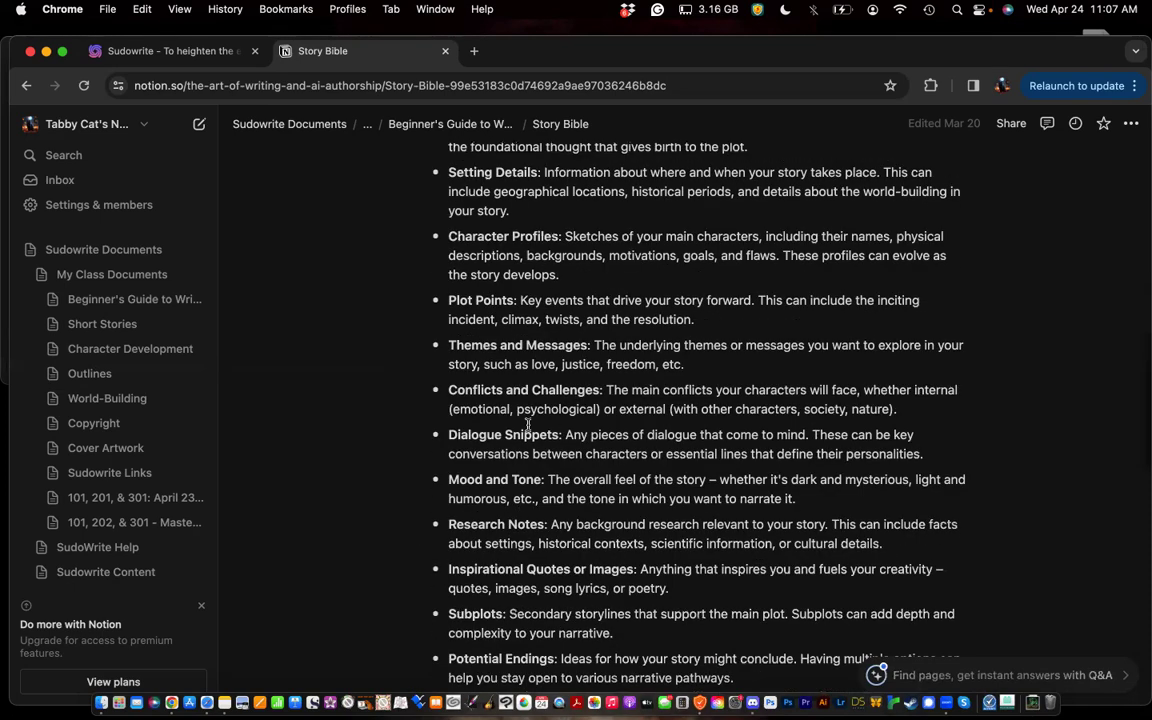
{"action": "scroll", "coordinate": [528, 424], "scroll_direction": "down", "scroll_amount": 5}
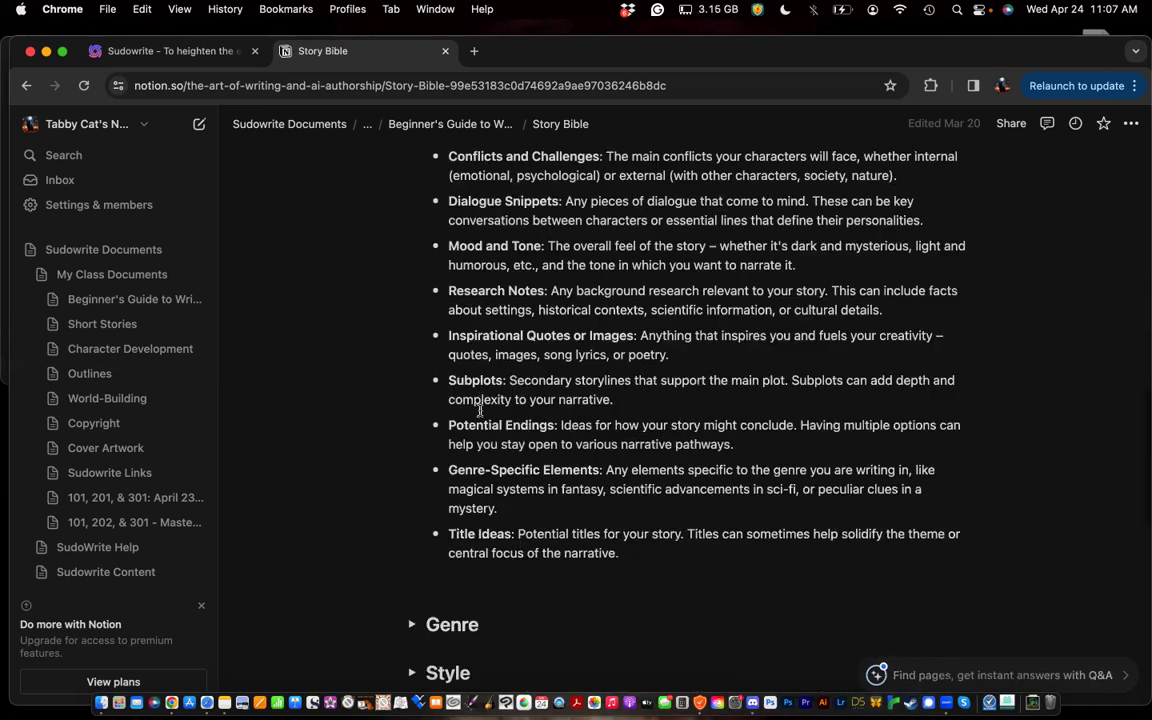
{"action": "scroll", "coordinate": [480, 410], "scroll_direction": "up", "scroll_amount": 10}
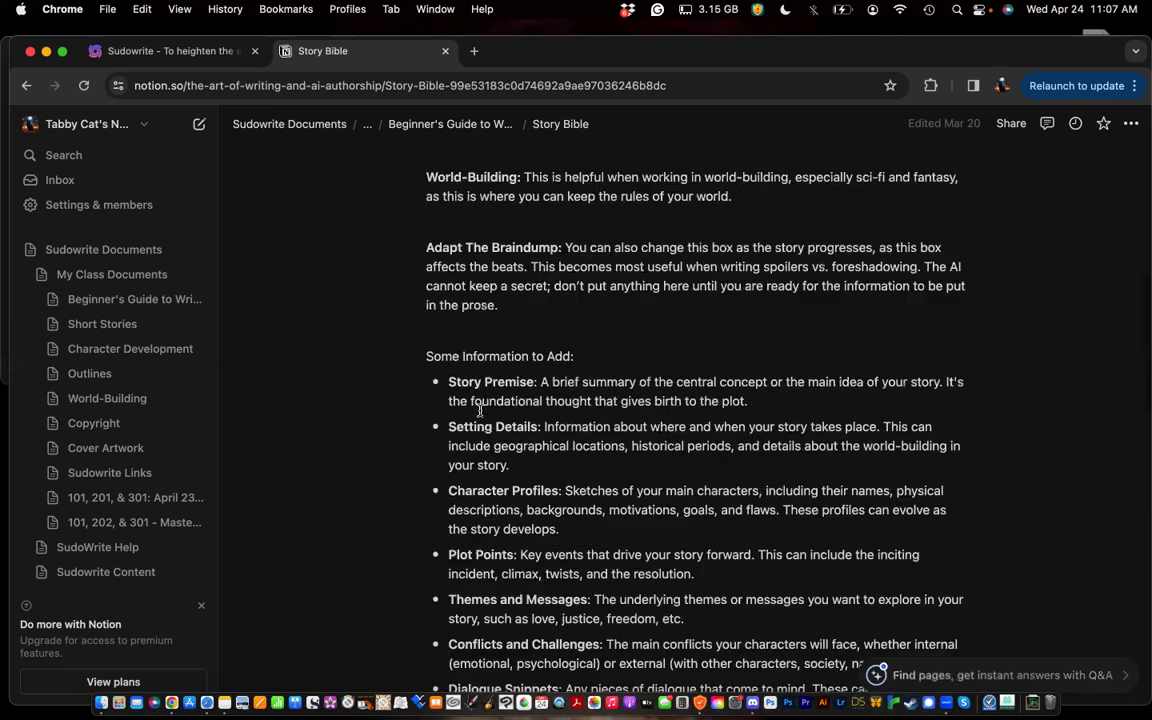
{"action": "scroll", "coordinate": [488, 440], "scroll_direction": "up", "scroll_amount": 4}
{"action": "scroll", "coordinate": [430, 325], "scroll_direction": "down", "scroll_amount": 7}
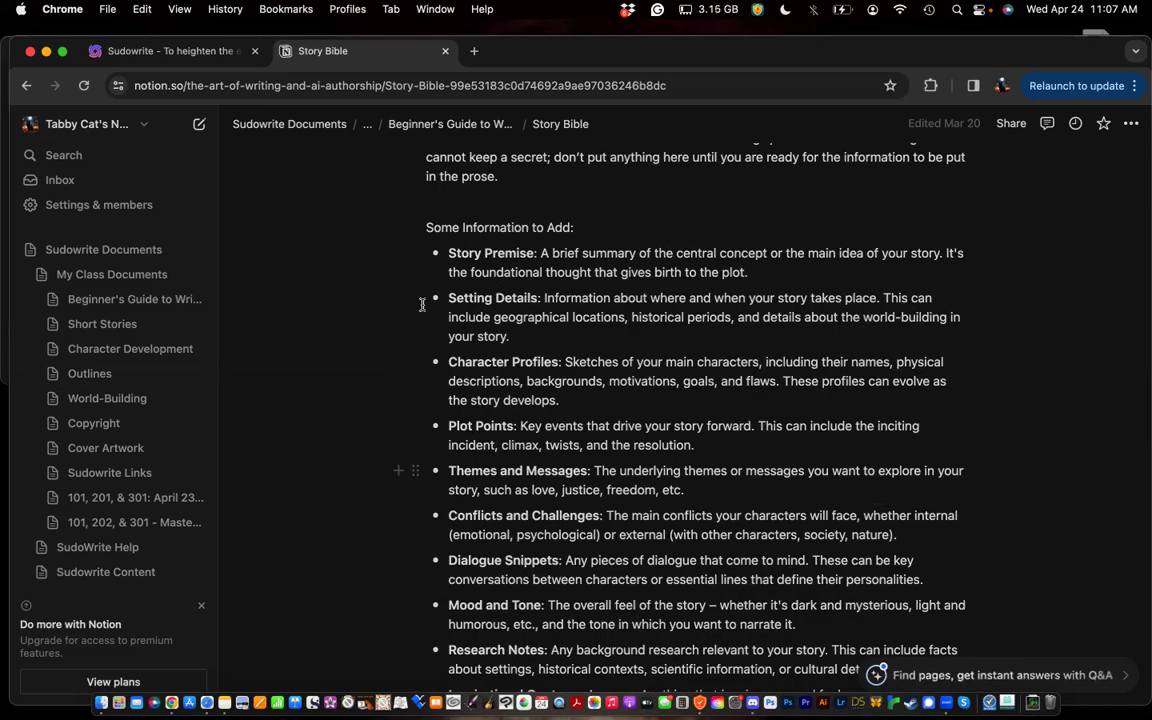
{"action": "scroll", "coordinate": [412, 271], "scroll_direction": "up", "scroll_amount": 9}
{"action": "left_click", "coordinate": [412, 270]}
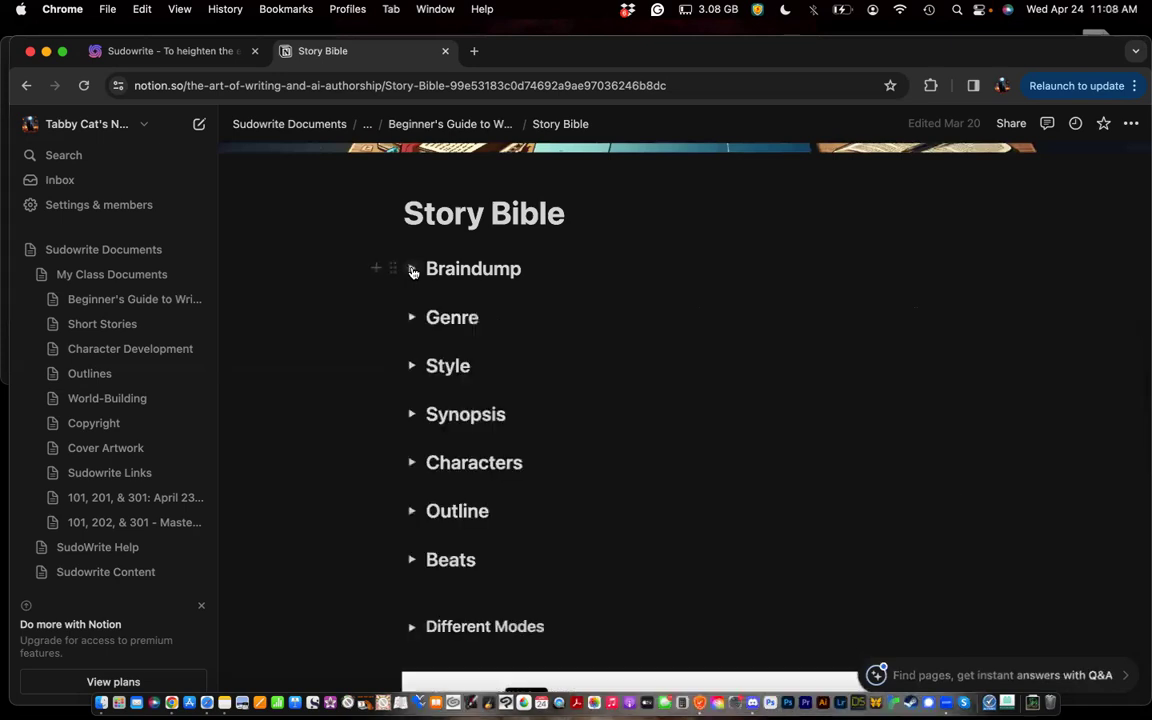
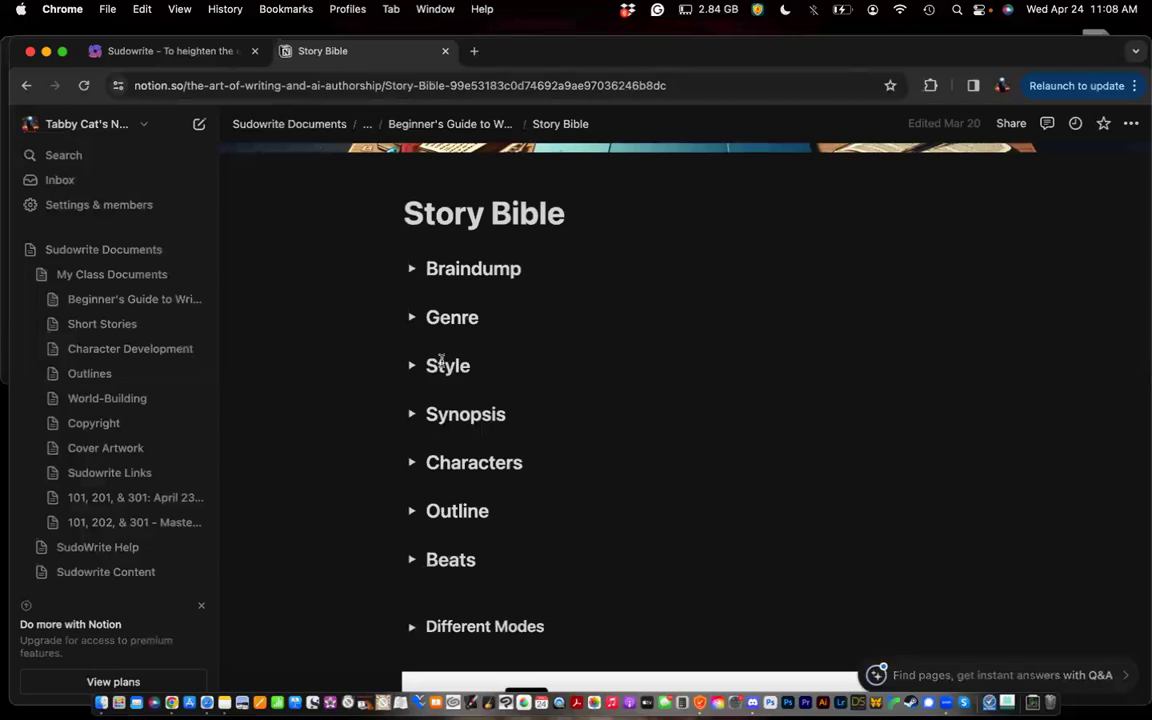
Step: Back in the Sudowrite Story Bible, add a comma after 'Sci-Fi' in the Genre box
{"action": "scroll", "coordinate": [441, 362], "scroll_direction": "down", "scroll_amount": 5}
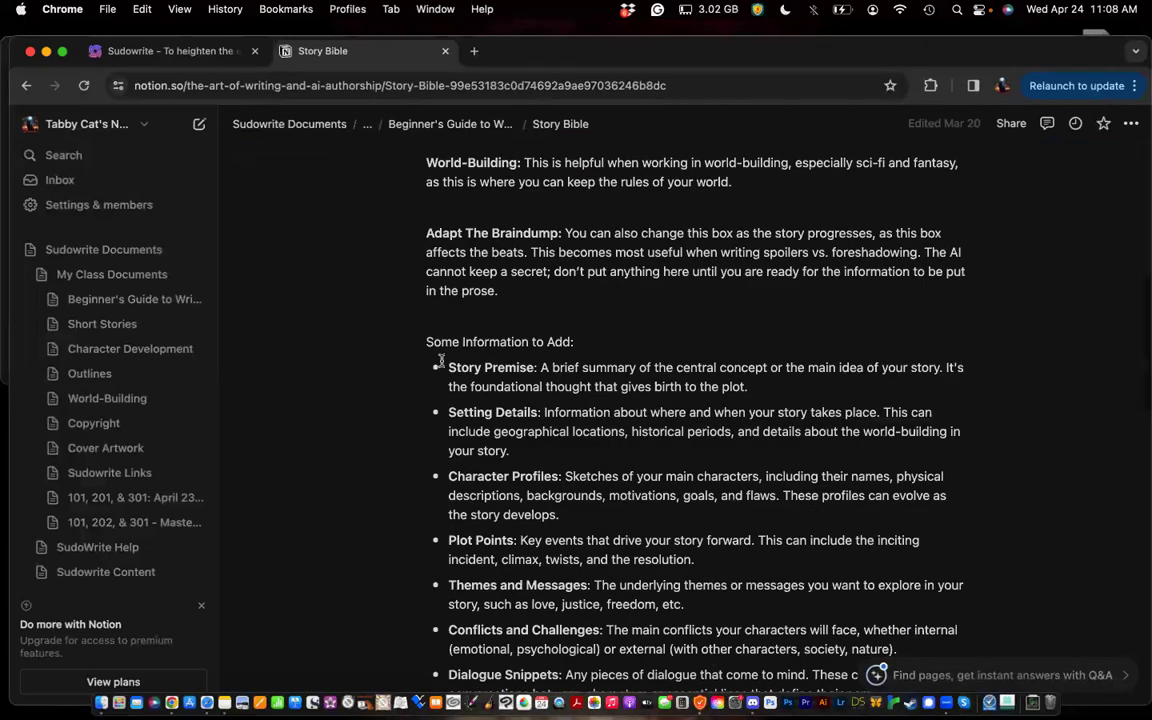
{"action": "scroll", "coordinate": [441, 360], "scroll_direction": "down", "scroll_amount": 2}
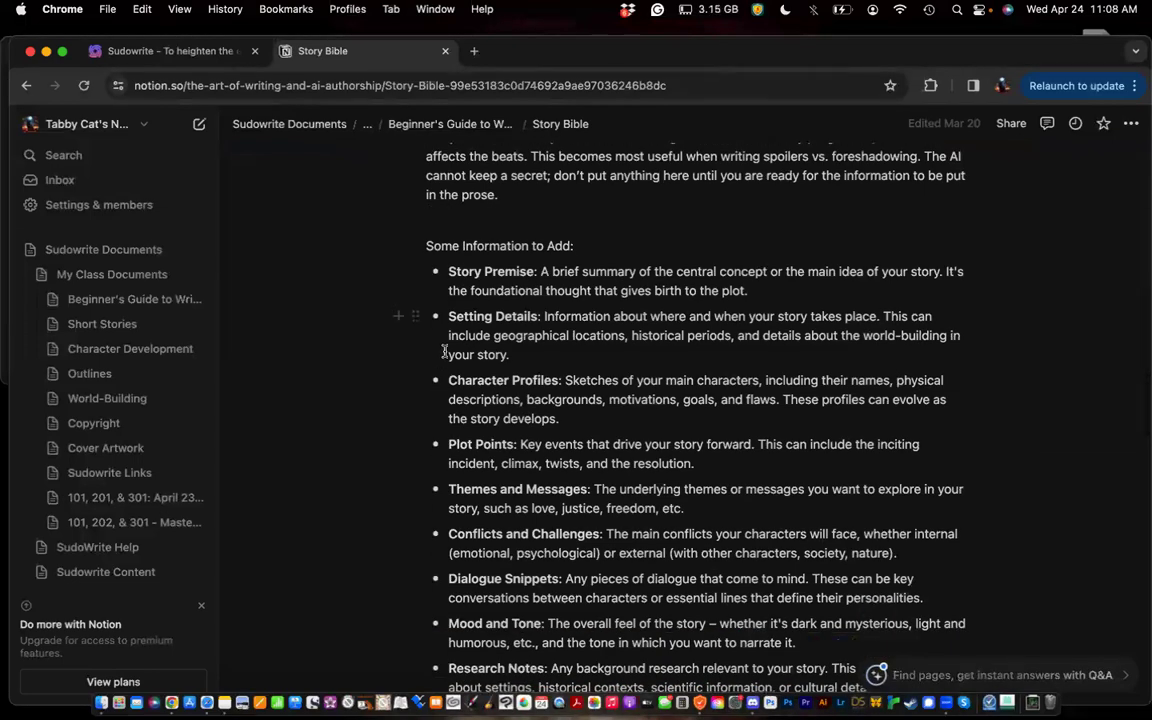
{"action": "scroll", "coordinate": [444, 351], "scroll_direction": "down", "scroll_amount": 2}
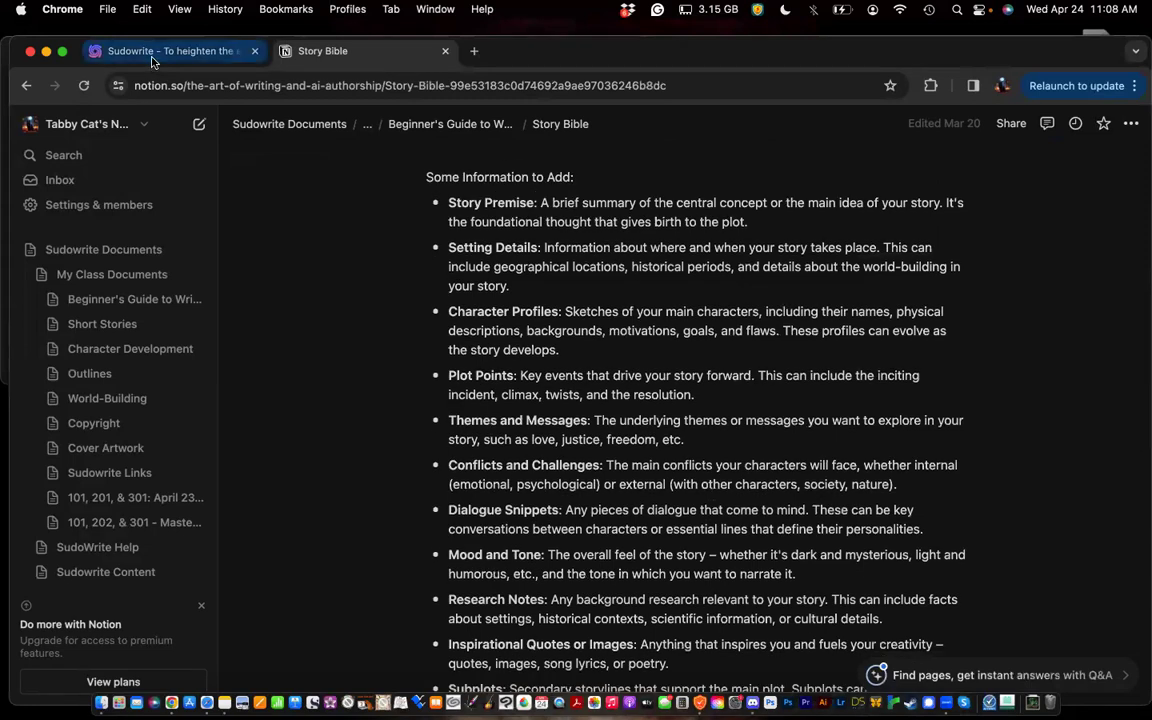
{"action": "left_click", "coordinate": [151, 52]}
{"action": "type", "text": ","}
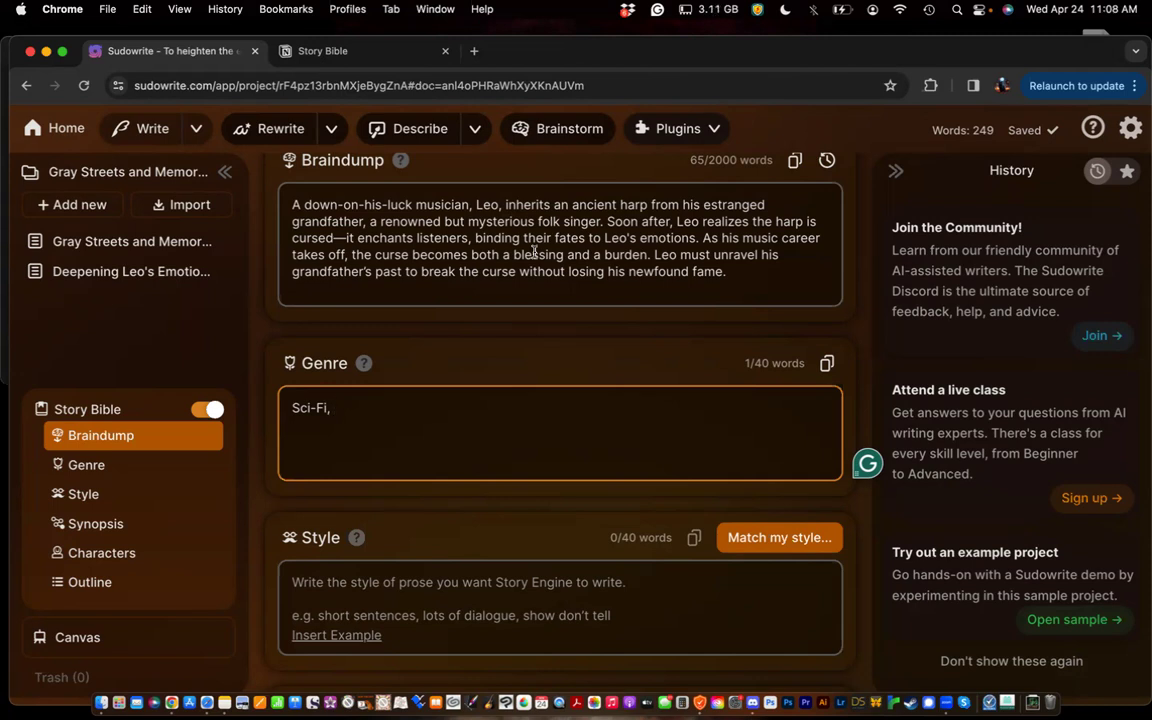
Step: Place the cursor in the Characters box, then return to the Braindump premise text
{"action": "mouse_move", "coordinate": [399, 166]}
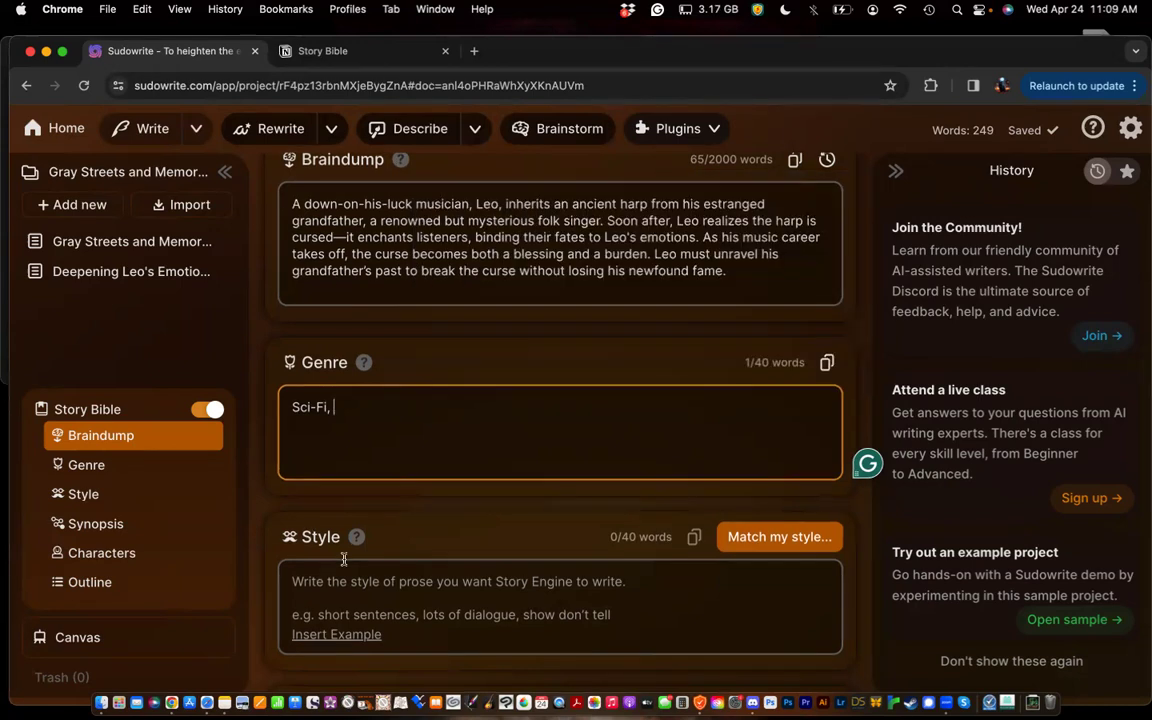
{"action": "scroll", "coordinate": [348, 553], "scroll_direction": "down", "scroll_amount": 2}
{"action": "scroll", "coordinate": [330, 600], "scroll_direction": "down", "scroll_amount": 1}
{"action": "left_click", "coordinate": [320, 660]}
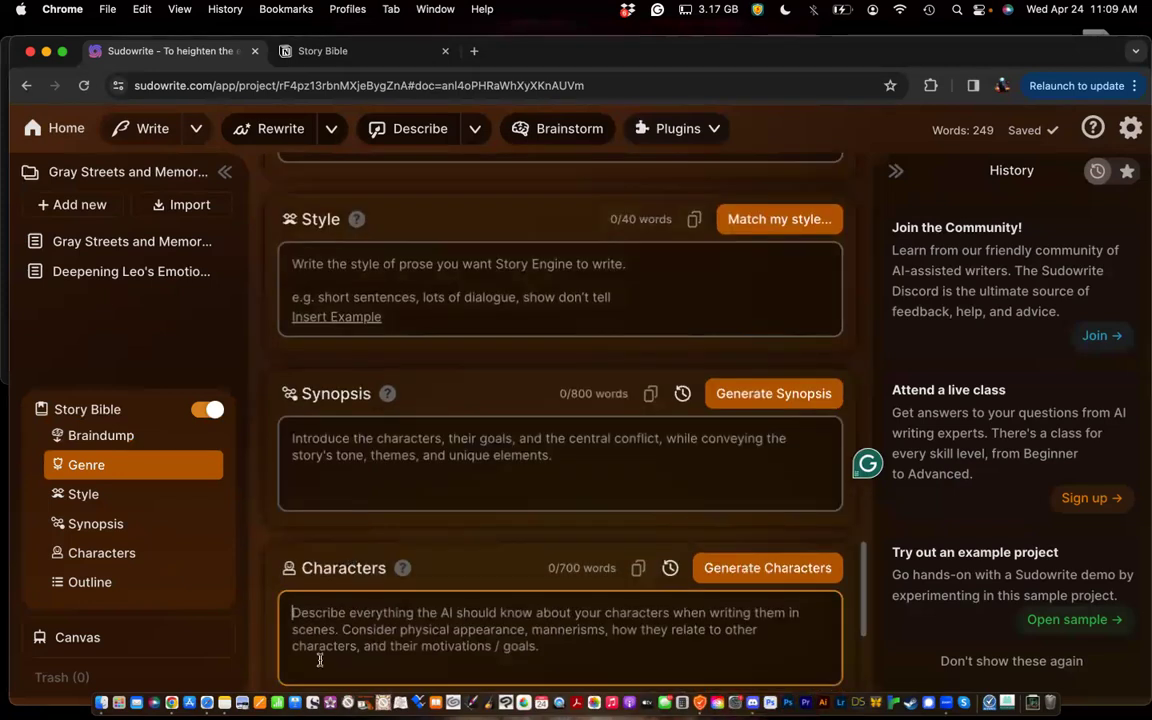
{"action": "scroll", "coordinate": [400, 520], "scroll_direction": "up", "scroll_amount": 4}
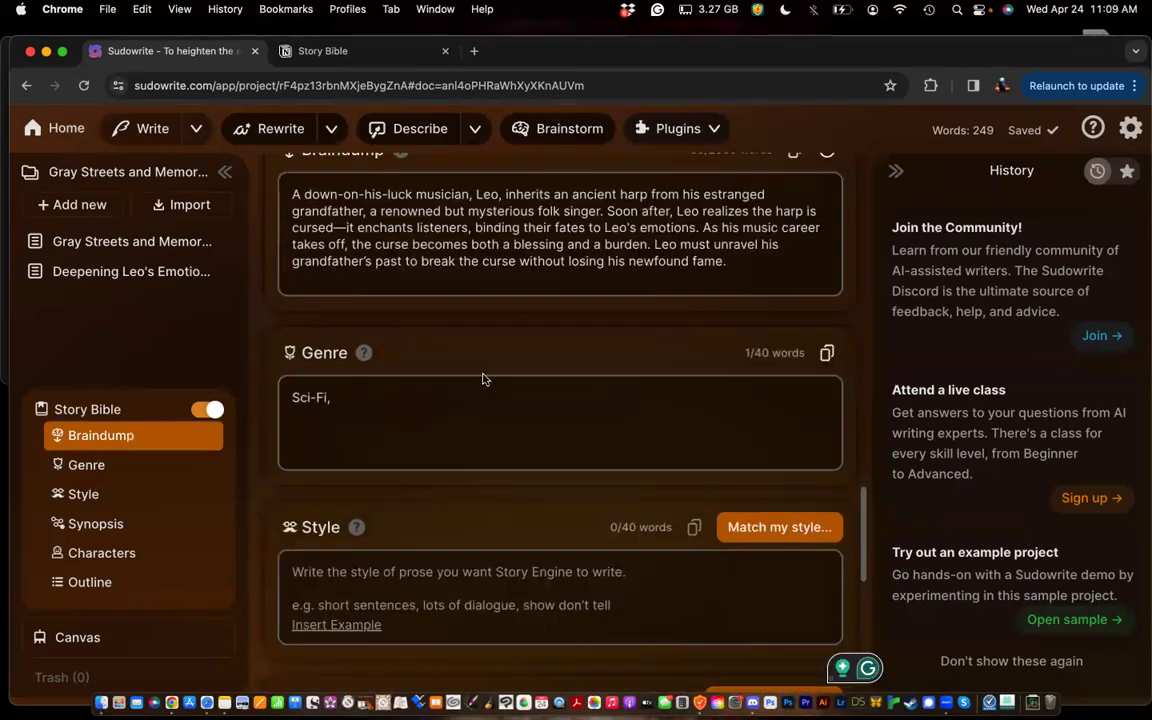
{"action": "left_click", "coordinate": [758, 308]}
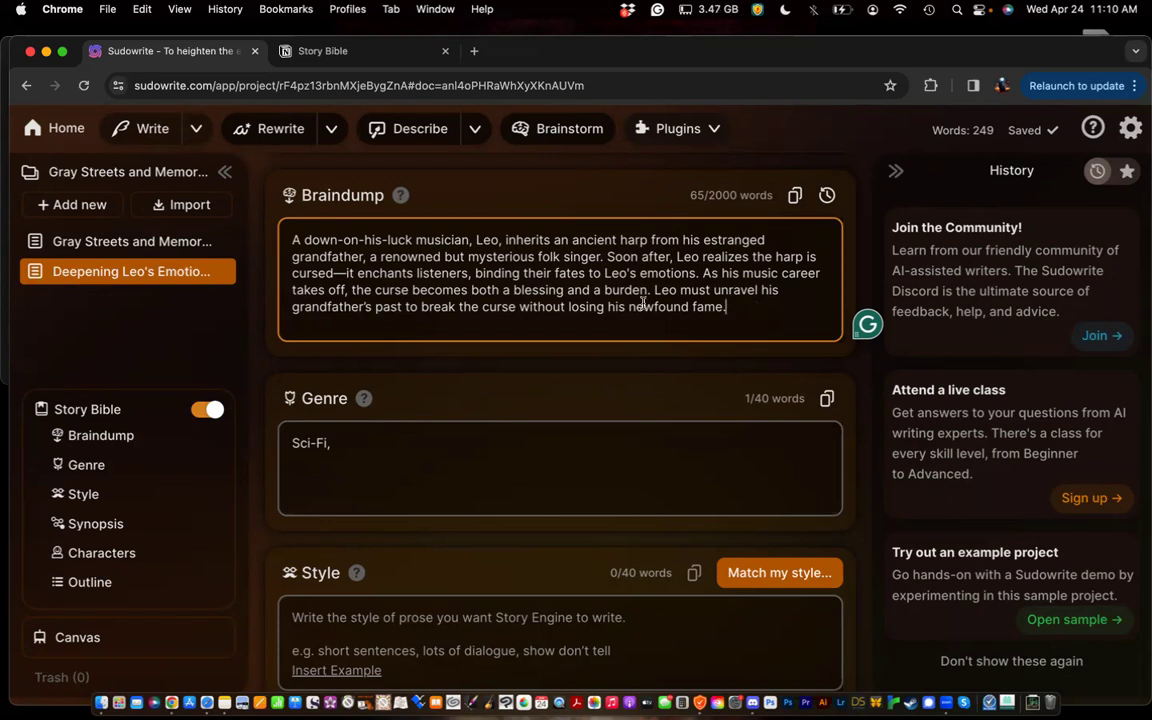
{"action": "scroll", "coordinate": [612, 399], "scroll_direction": "down", "scroll_amount": 8}
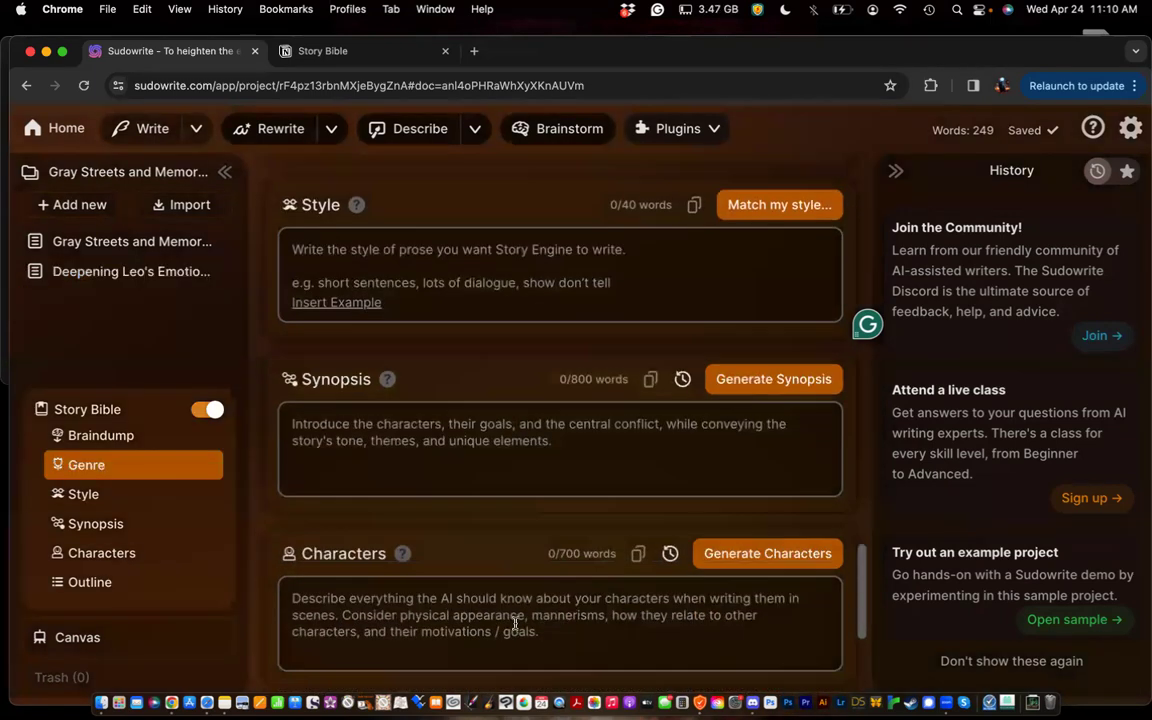
{"action": "left_click", "coordinate": [515, 622]}
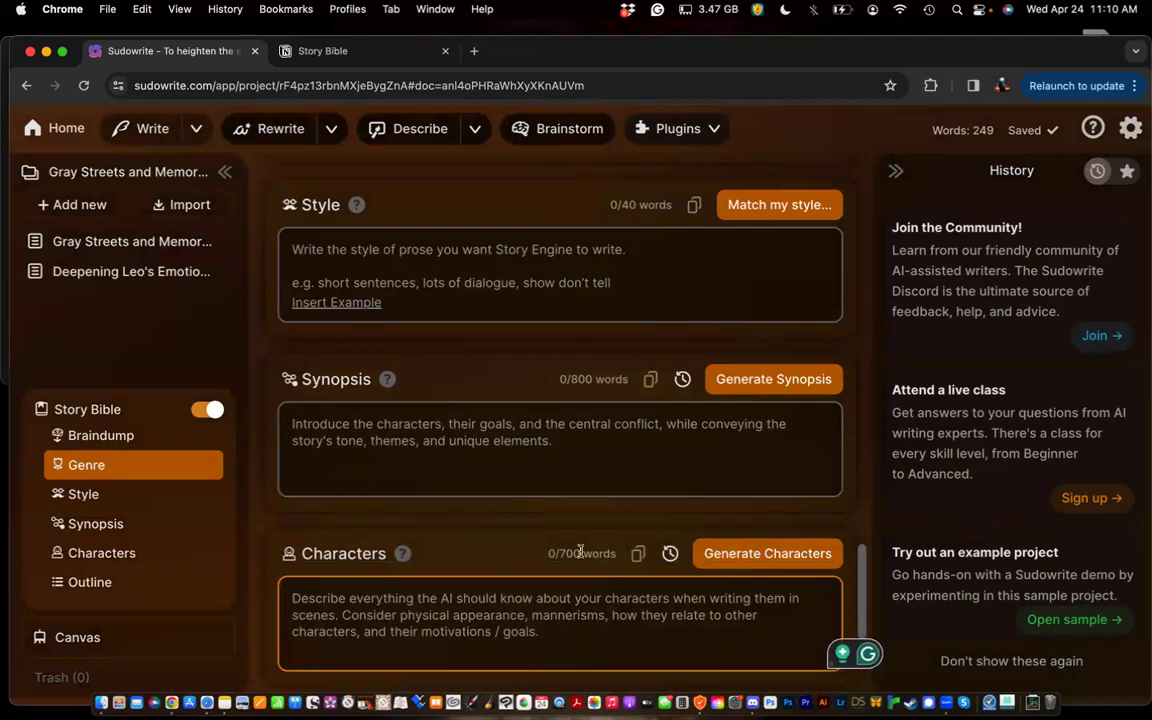
{"action": "left_click_drag", "start_coordinate": [580, 551], "coordinate": [558, 551]}
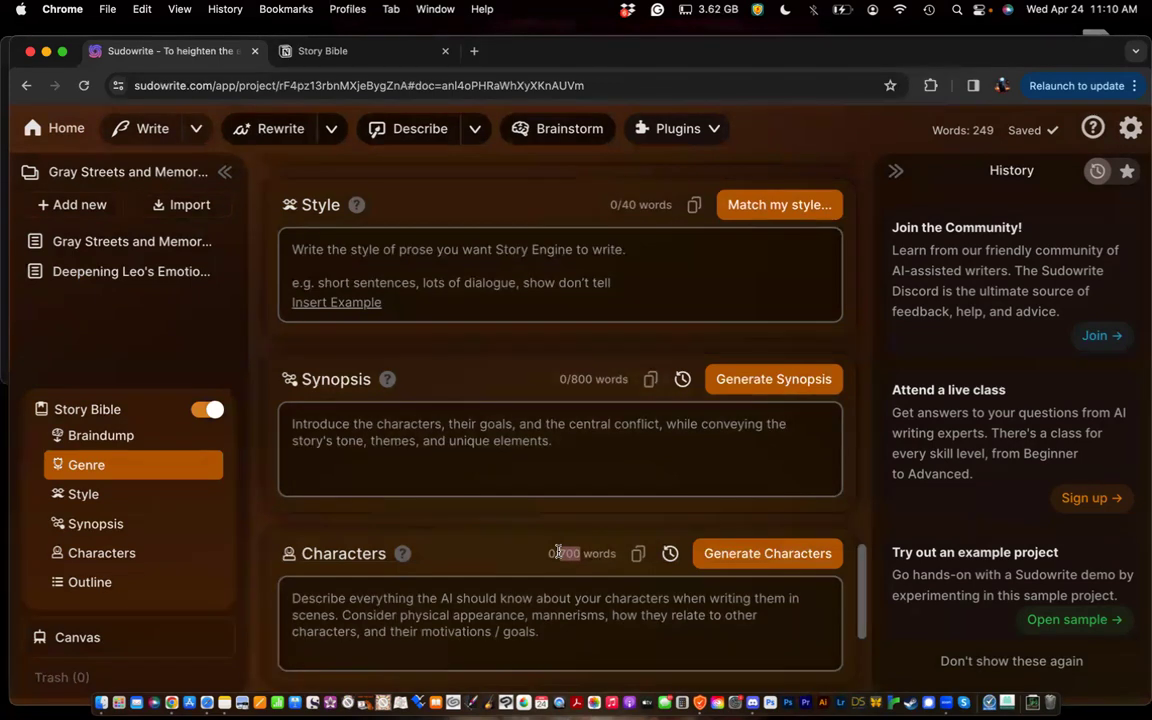
{"action": "left_click_drag", "start_coordinate": [558, 551], "coordinate": [577, 550]}
{"action": "scroll", "coordinate": [577, 551], "scroll_direction": "up", "scroll_amount": 5}
{"action": "scroll", "coordinate": [577, 551], "scroll_direction": "up", "scroll_amount": 3}
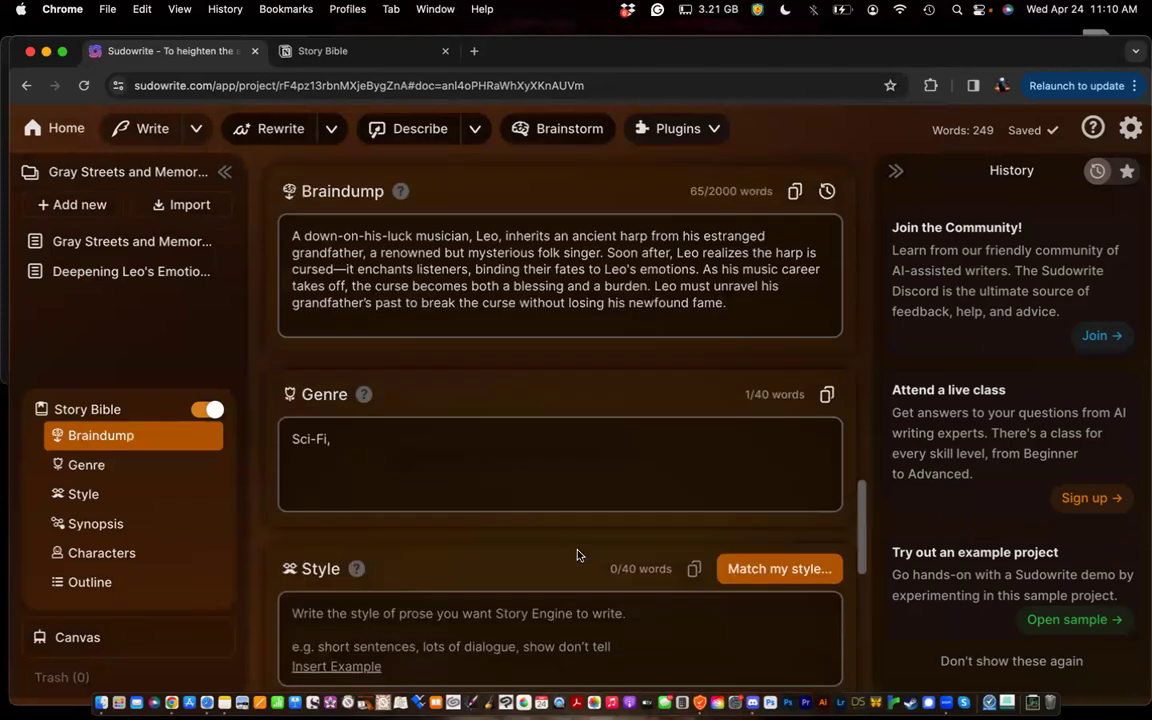
{"action": "scroll", "coordinate": [577, 551], "scroll_direction": "down", "scroll_amount": 5}
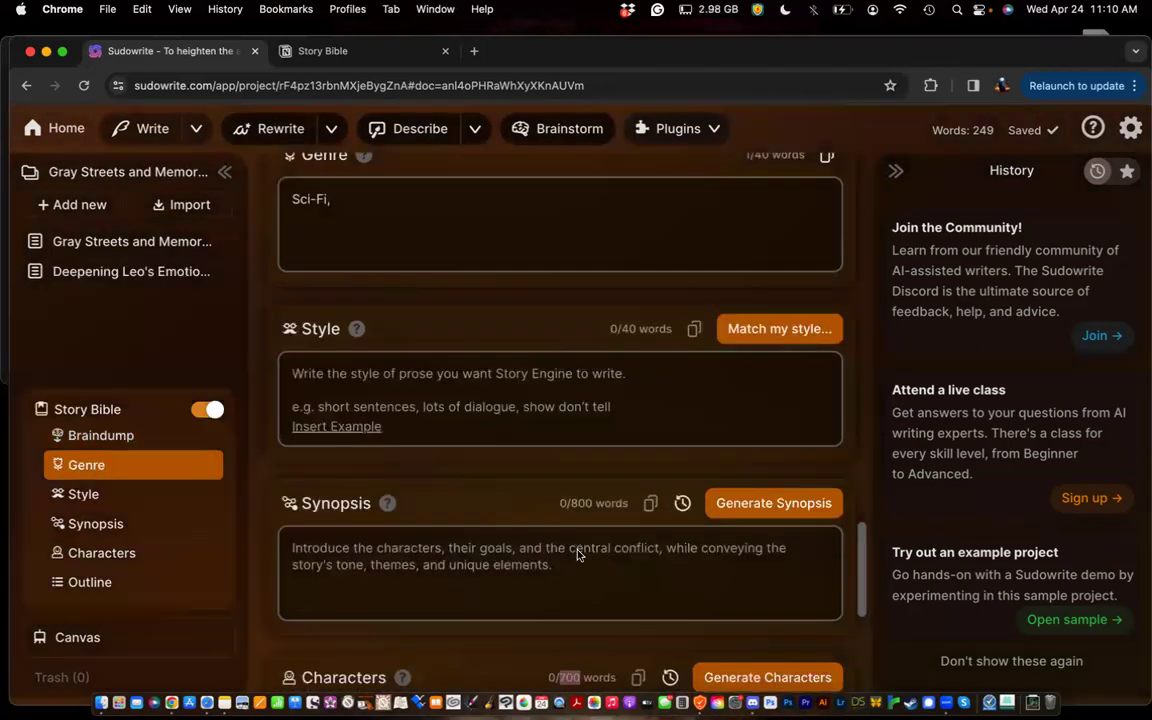
{"action": "scroll", "coordinate": [555, 578], "scroll_direction": "down", "scroll_amount": 3}
{"action": "left_click", "coordinate": [556, 580]}
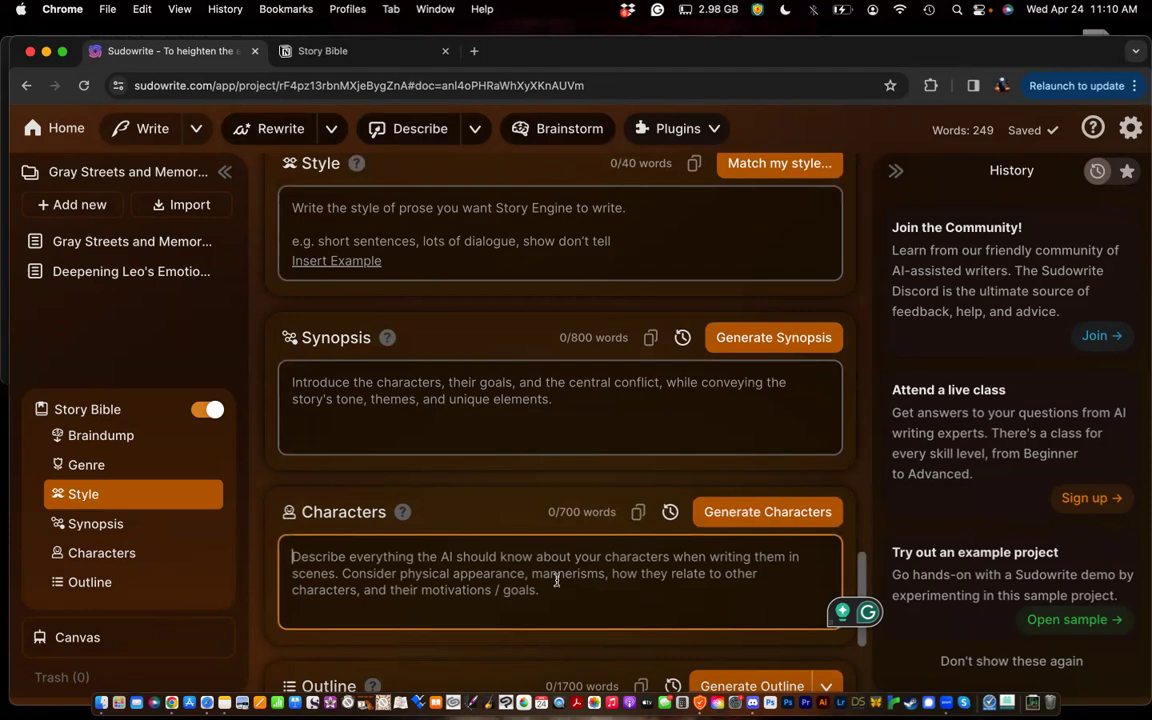
{"action": "scroll", "coordinate": [556, 580], "scroll_direction": "up", "scroll_amount": 3}
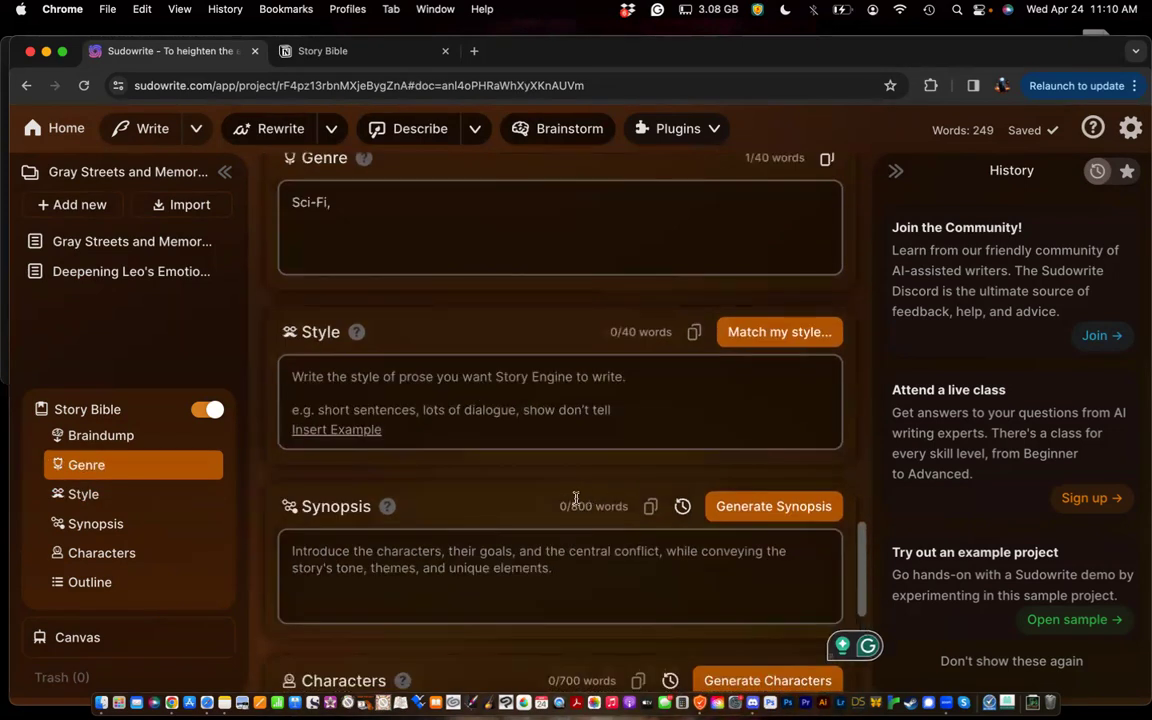
{"action": "scroll", "coordinate": [590, 460], "scroll_direction": "up", "scroll_amount": 2}
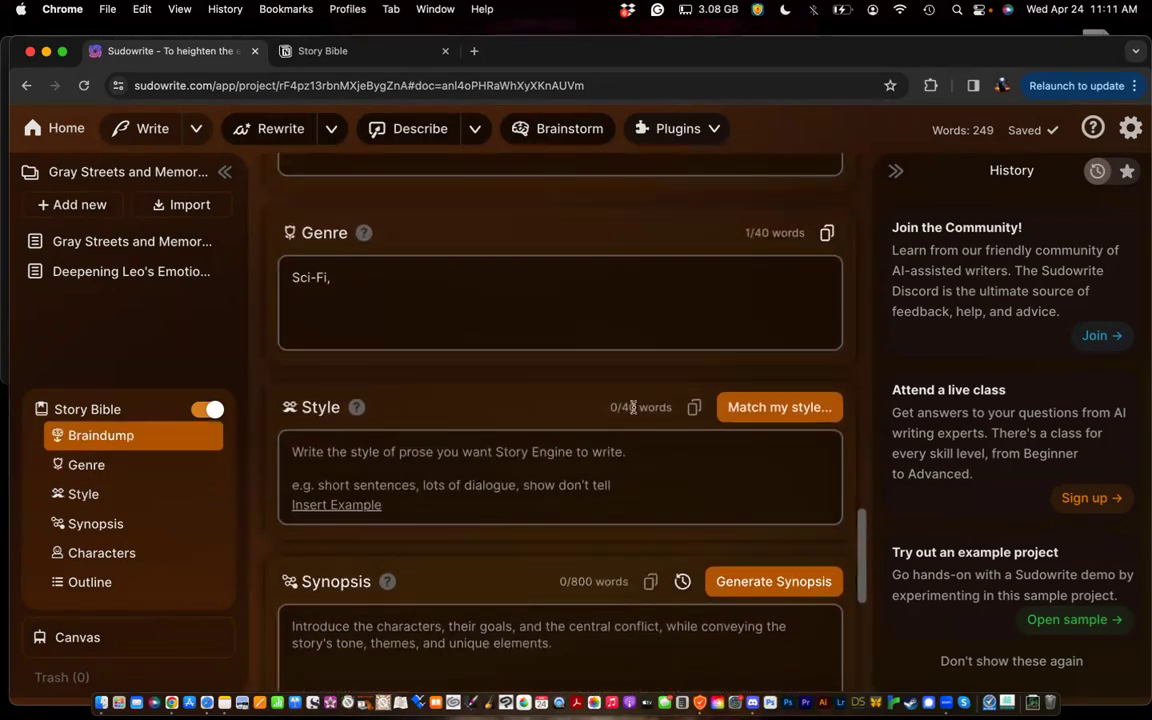
{"action": "scroll", "coordinate": [632, 407], "scroll_direction": "up", "scroll_amount": 3}
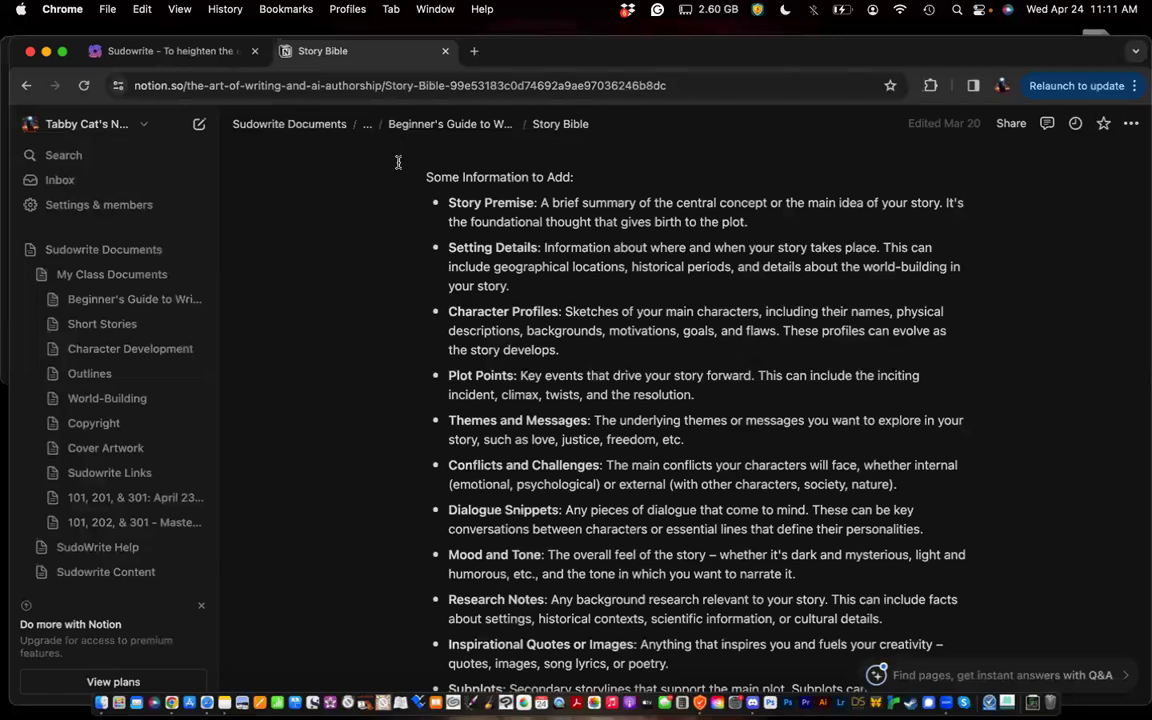
Step: Collapse the Braindump section of the Notion Story Bible guide
{"action": "scroll", "coordinate": [396, 168], "scroll_direction": "up", "scroll_amount": 5}
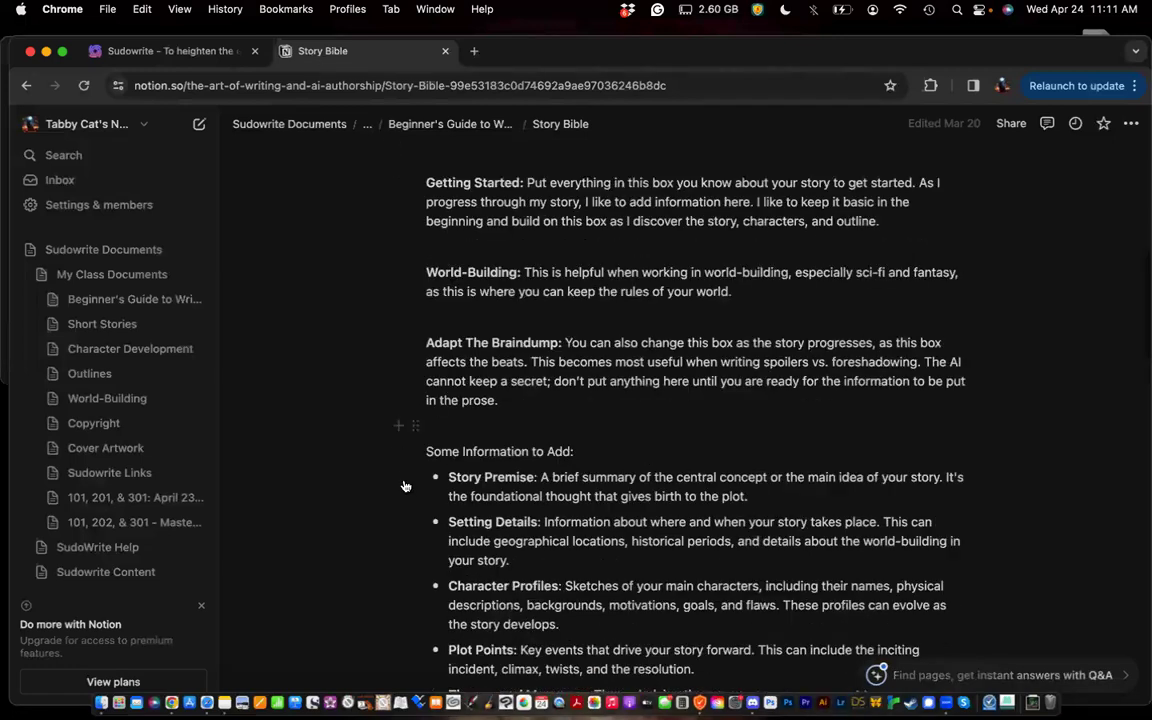
{"action": "scroll", "coordinate": [370, 440], "scroll_direction": "up", "scroll_amount": 10}
{"action": "left_click", "coordinate": [410, 477]}
Step: Expand the guide's Genre section and read its Core Genre, Themes, Tropes and Tone guidance
{"action": "scroll", "coordinate": [409, 481], "scroll_direction": "down", "scroll_amount": 2}
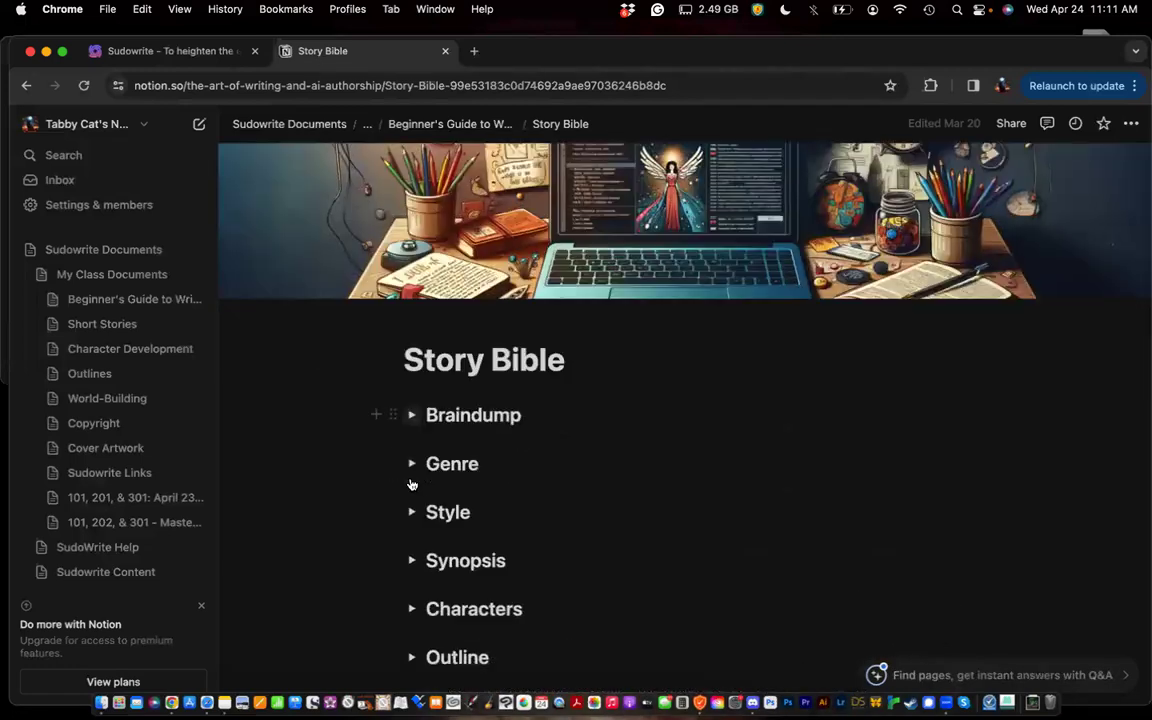
{"action": "scroll", "coordinate": [414, 398], "scroll_direction": "down", "scroll_amount": 2}
{"action": "left_click", "coordinate": [414, 398]}
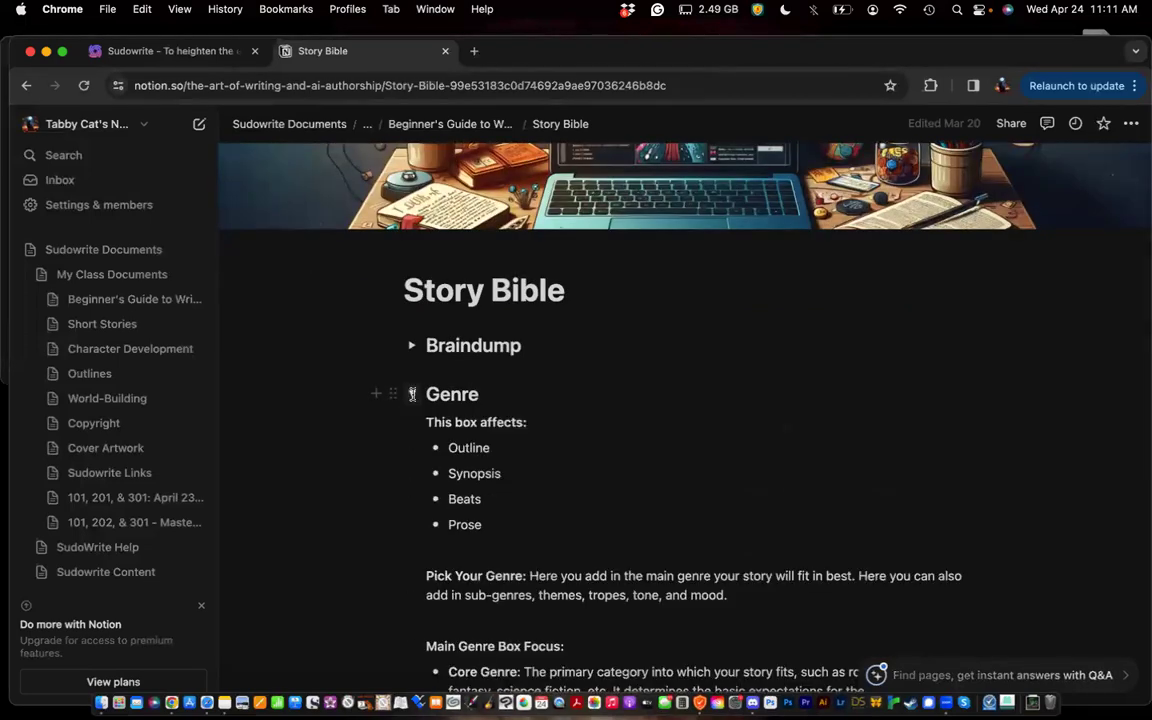
{"action": "scroll", "coordinate": [412, 388], "scroll_direction": "down", "scroll_amount": 1}
{"action": "scroll", "coordinate": [430, 175], "scroll_direction": "down", "scroll_amount": 5}
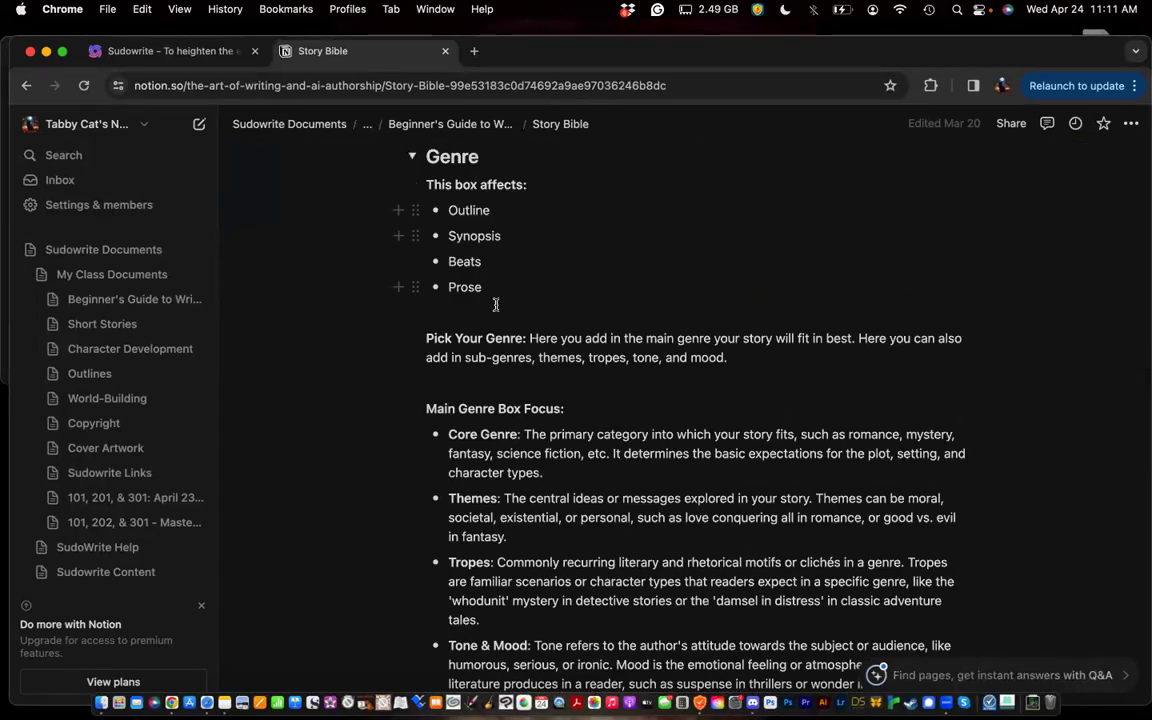
{"action": "scroll", "coordinate": [495, 304], "scroll_direction": "down", "scroll_amount": 2}
{"action": "scroll", "coordinate": [495, 304], "scroll_direction": "down", "scroll_amount": 2}
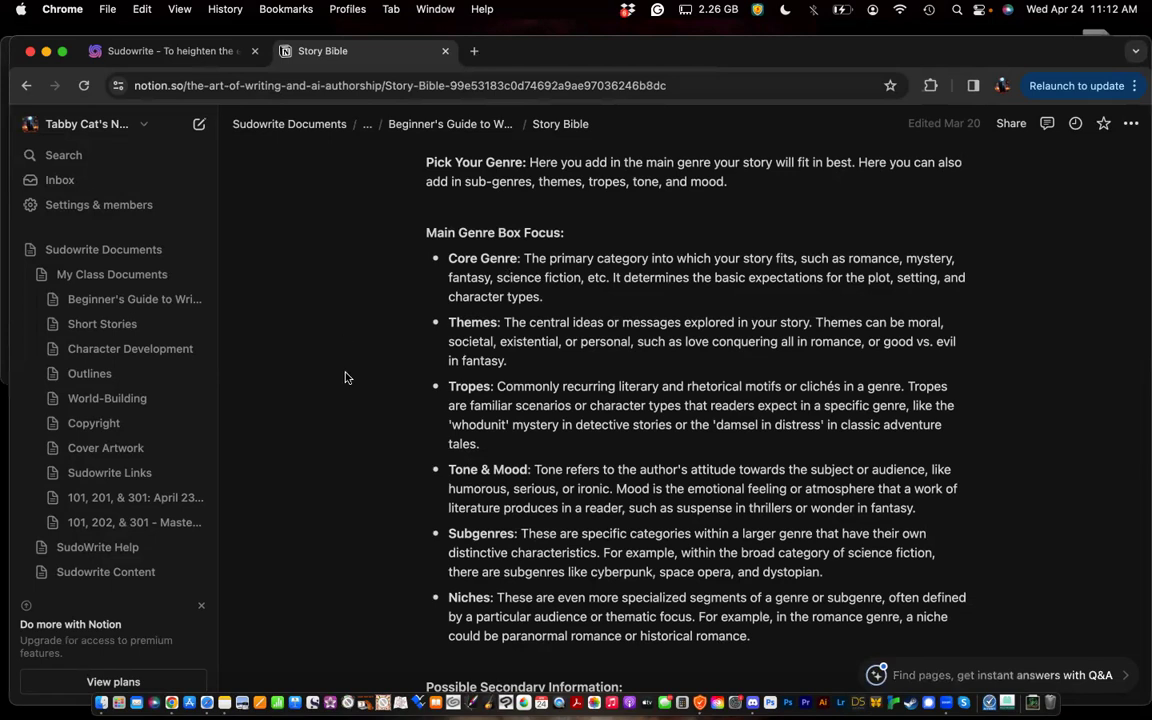
{"action": "key", "text": "ctrl+shift+Tab"}
Step: Add 'Fantasy, Modern, Contemporary,' after 'Sci-Fi,' in the Genre box
{"action": "left_click", "coordinate": [356, 432]}
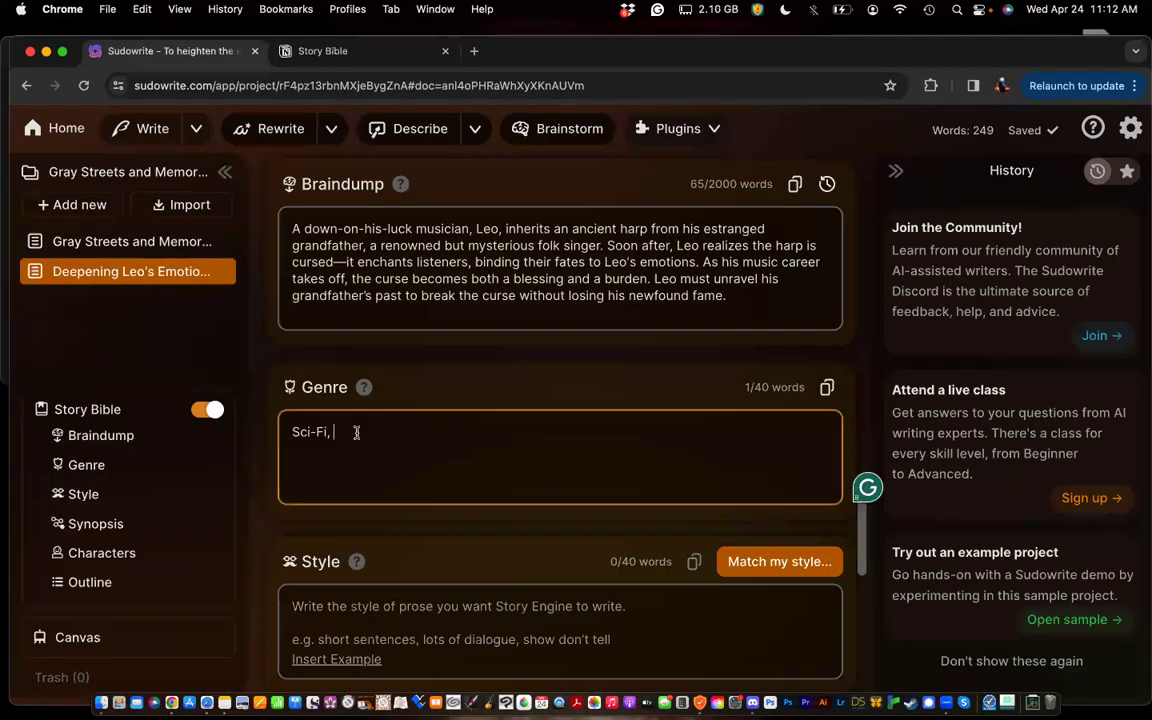
{"action": "type", "text": "Fantasy, Ma"}
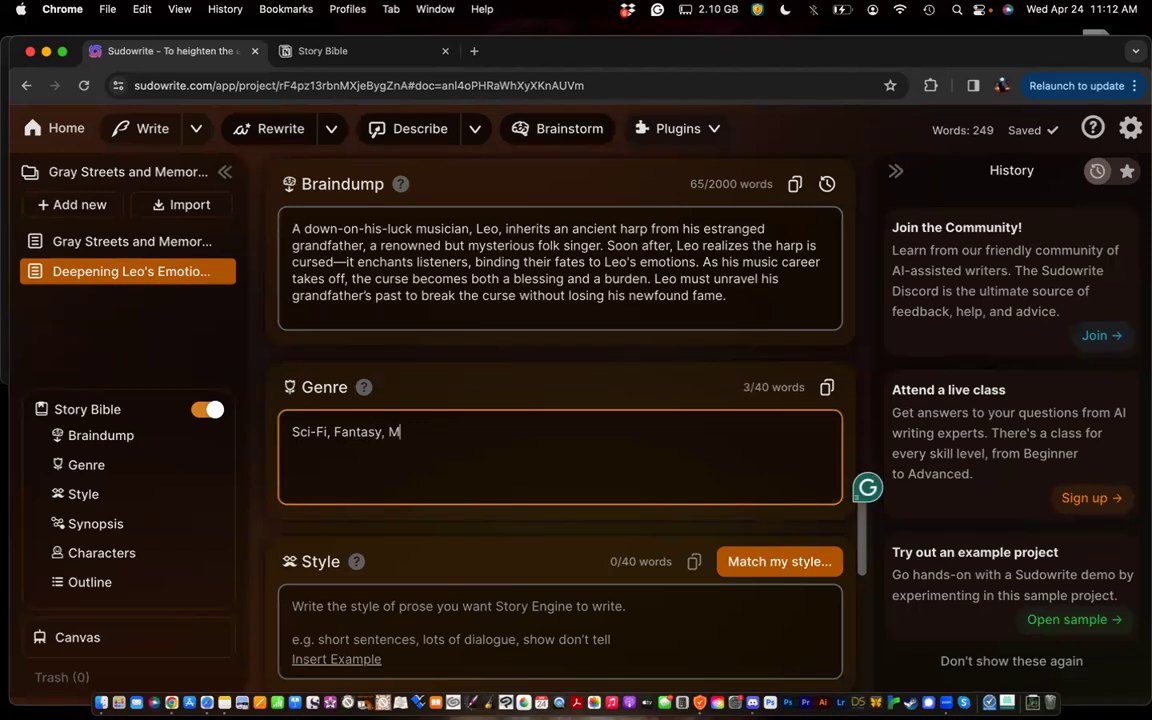
{"action": "key", "text": "BackSpace"}
{"action": "type", "text": "odern, Contemp"}
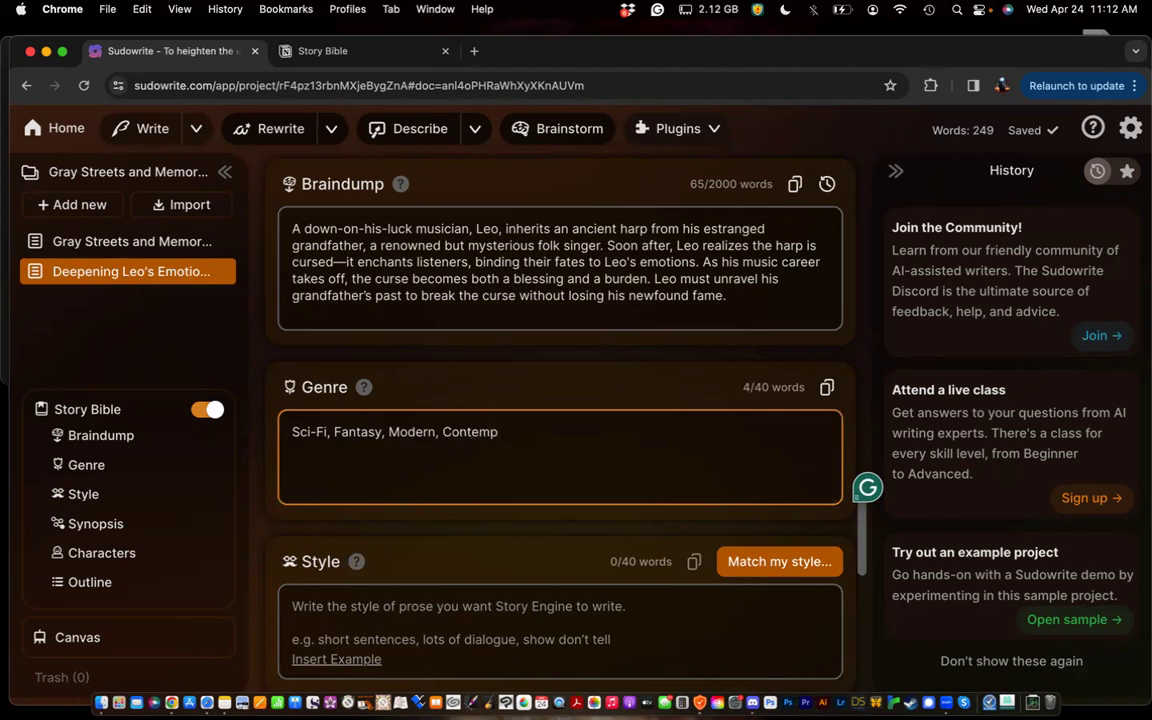
{"action": "type", "text": "orary,"}
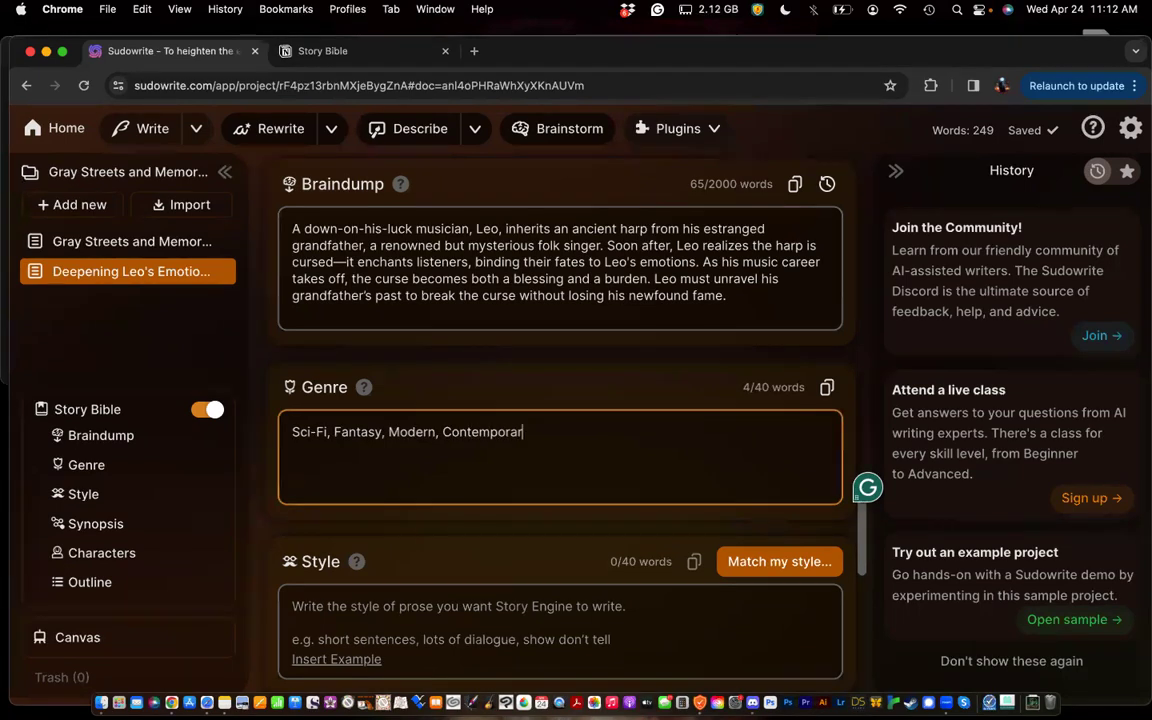
{"action": "left_click", "coordinate": [358, 51]}
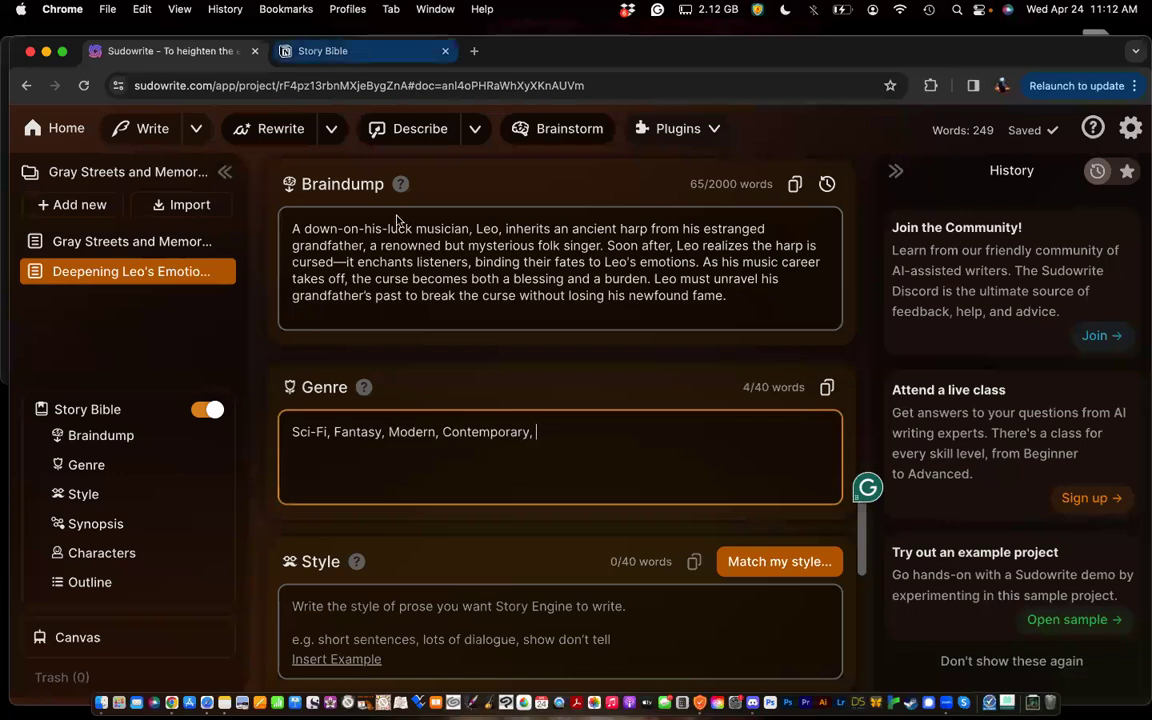
Step: Scroll through the Notion guide's Genre guidance, then return to the Sudowrite Story Bible
{"action": "scroll", "coordinate": [419, 418], "scroll_direction": "down", "scroll_amount": 5}
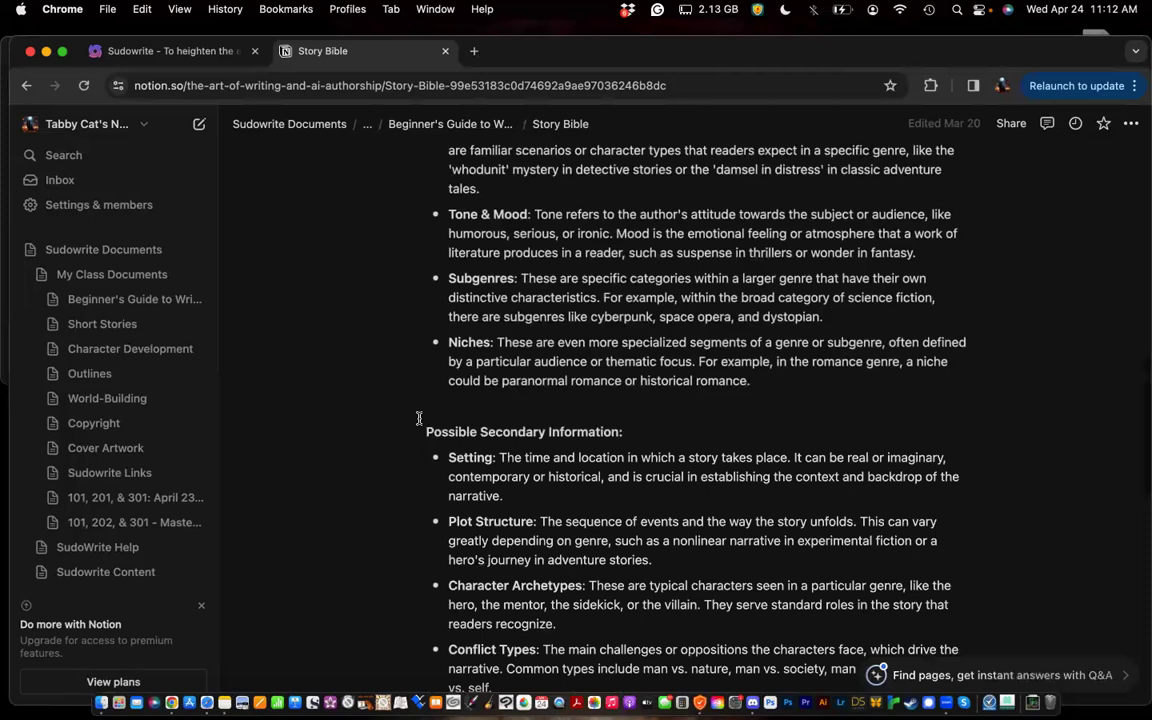
{"action": "scroll", "coordinate": [480, 511], "scroll_direction": "down", "scroll_amount": 3}
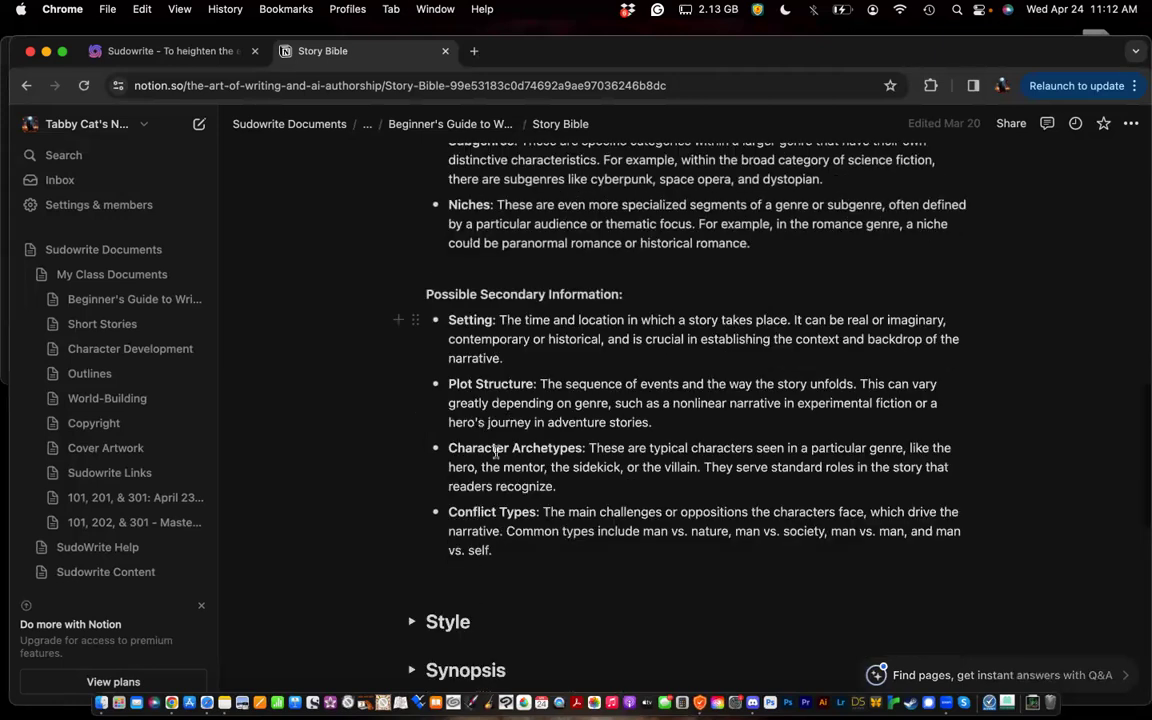
{"action": "scroll", "coordinate": [495, 453], "scroll_direction": "up", "scroll_amount": 2}
{"action": "scroll", "coordinate": [495, 453], "scroll_direction": "up", "scroll_amount": 3}
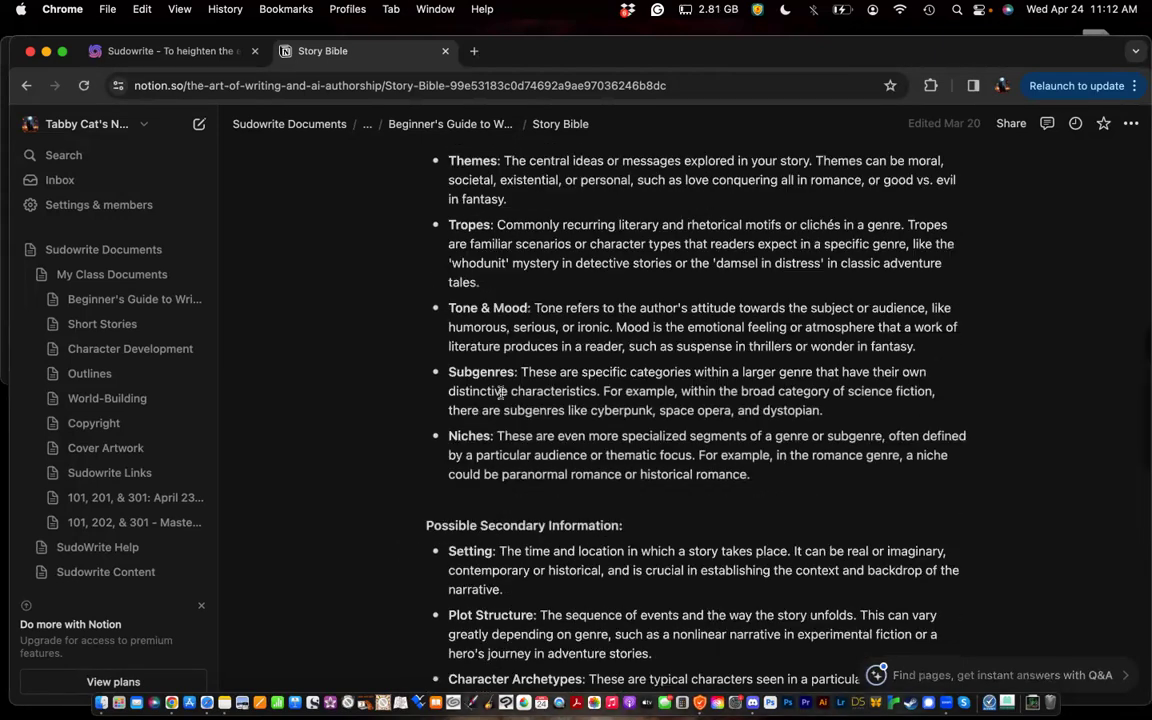
{"action": "scroll", "coordinate": [505, 310], "scroll_direction": "up", "scroll_amount": 1}
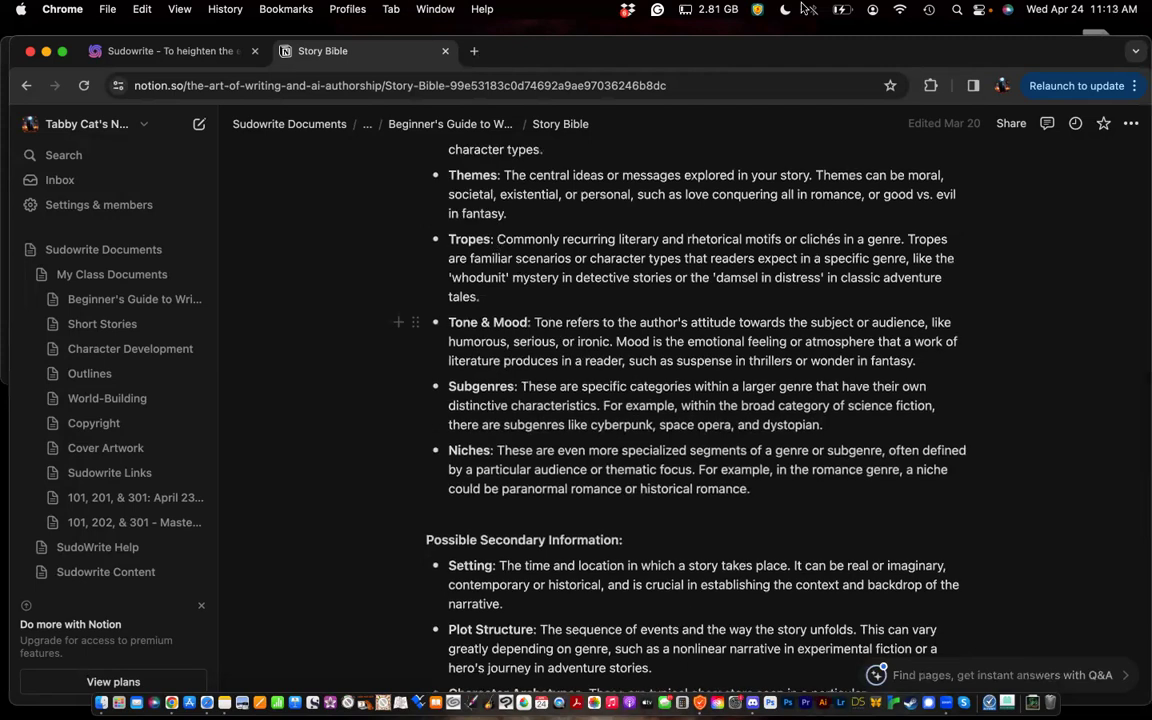
{"action": "scroll", "coordinate": [566, 338], "scroll_direction": "up", "scroll_amount": 2}
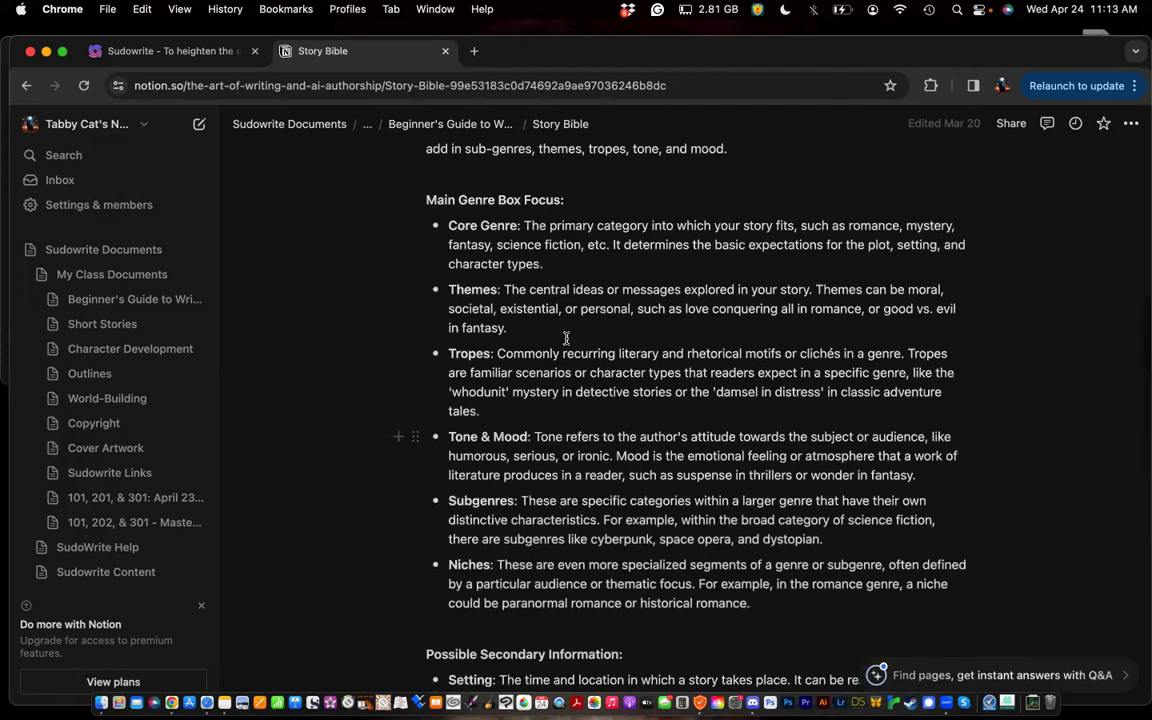
{"action": "scroll", "coordinate": [566, 338], "scroll_direction": "up", "scroll_amount": 3}
{"action": "scroll", "coordinate": [566, 340], "scroll_direction": "up", "scroll_amount": 2}
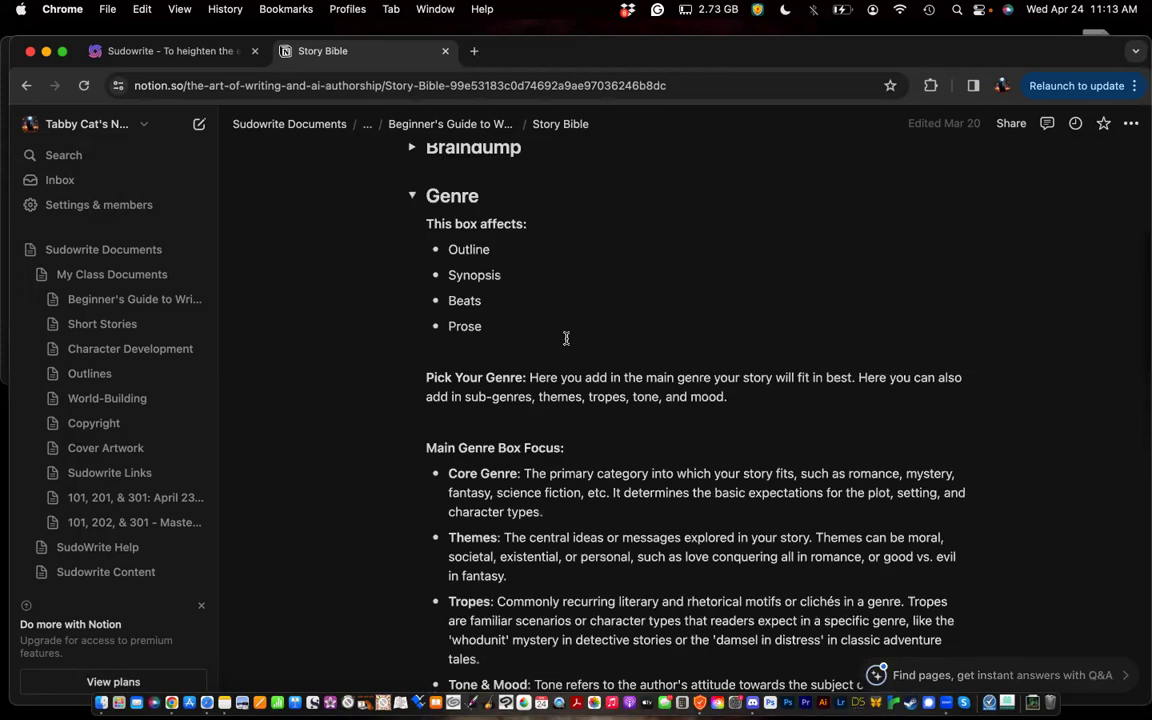
{"action": "scroll", "coordinate": [413, 270], "scroll_direction": "up", "scroll_amount": 1}
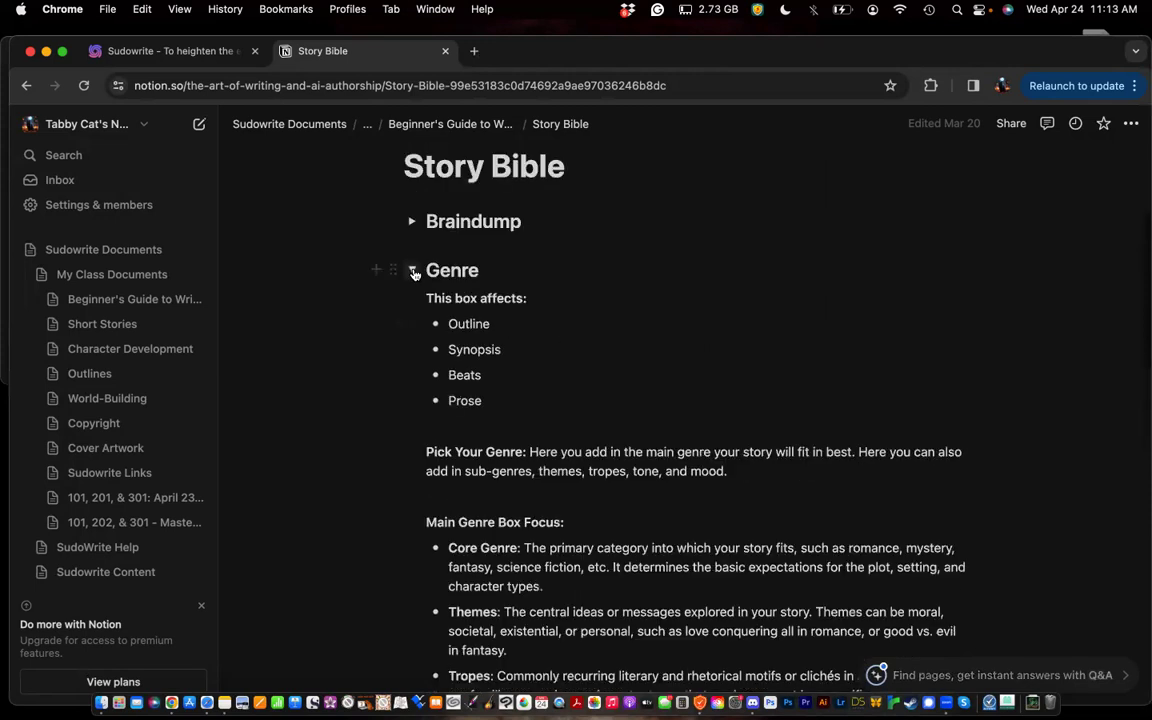
{"action": "scroll", "coordinate": [441, 413], "scroll_direction": "down", "scroll_amount": 3}
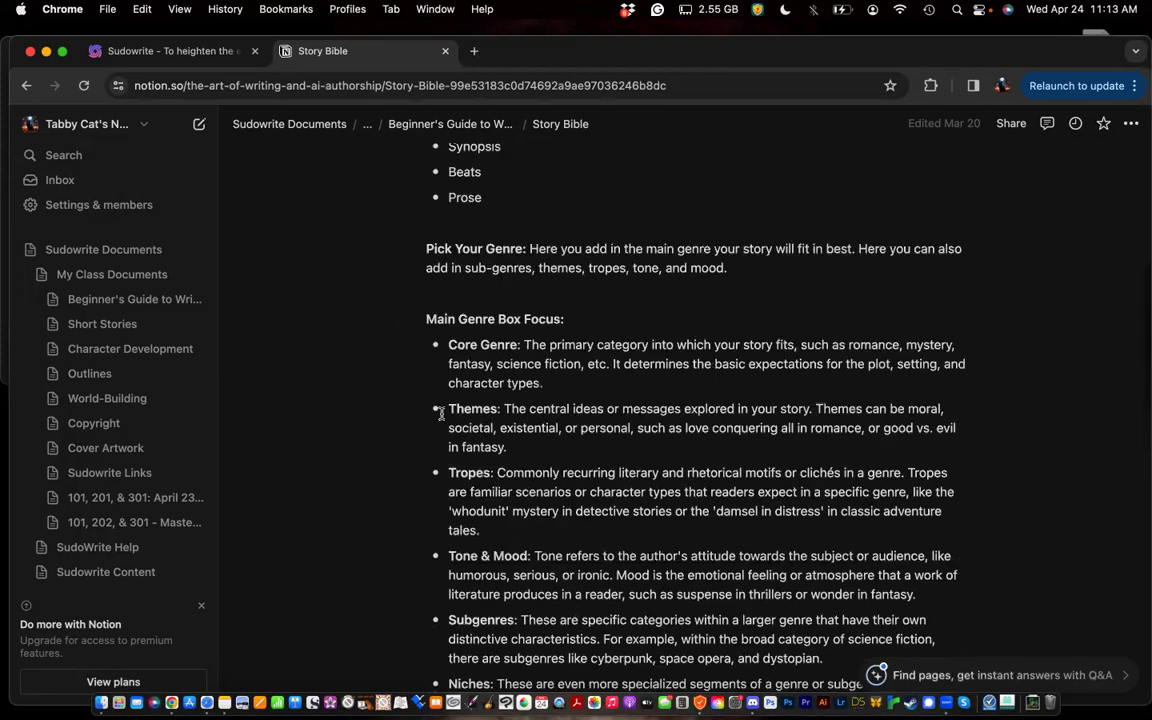
{"action": "scroll", "coordinate": [441, 413], "scroll_direction": "down", "scroll_amount": 3}
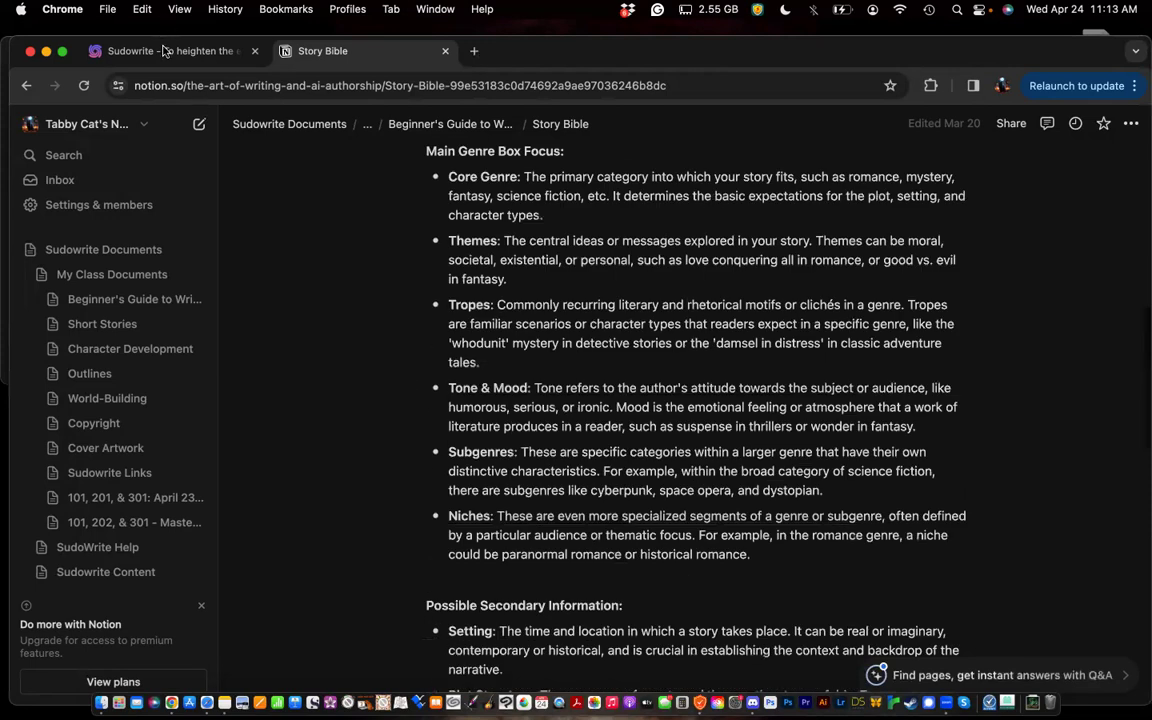
{"action": "key", "text": "ctrl+shift+Tab"}
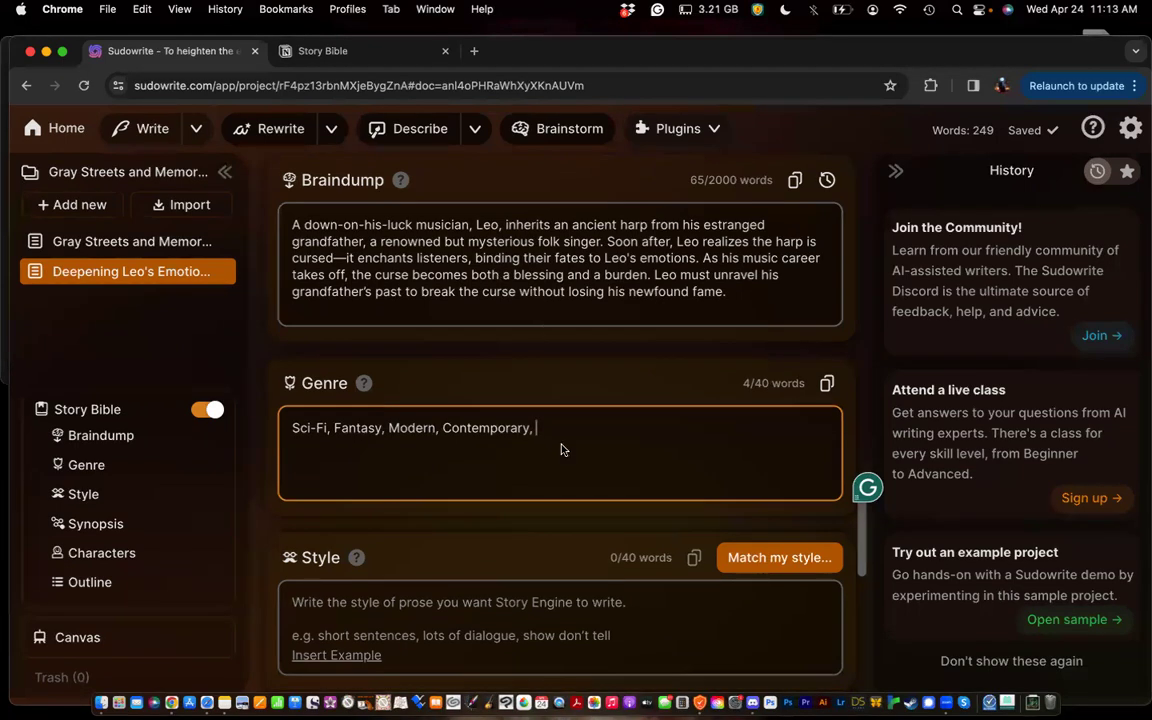
Step: Enter 'Third-person POV,' in the Story Bible's Style box
{"action": "scroll", "coordinate": [500, 550], "scroll_direction": "down", "scroll_amount": 2}
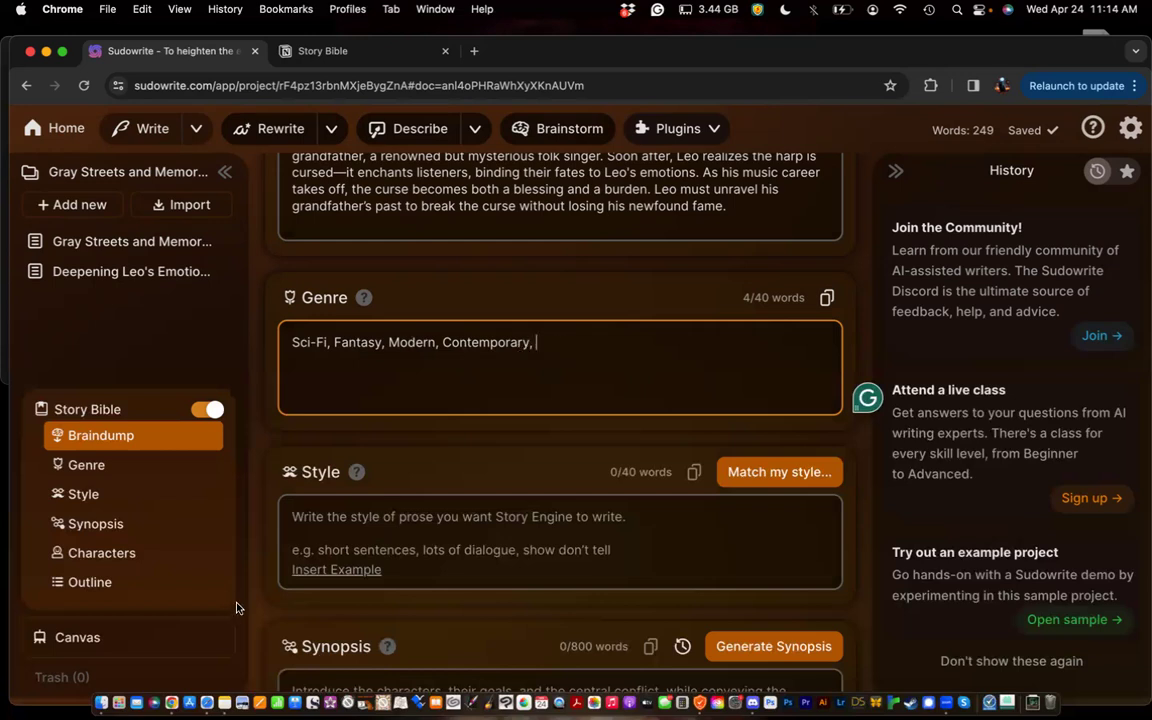
{"action": "left_click", "coordinate": [352, 512]}
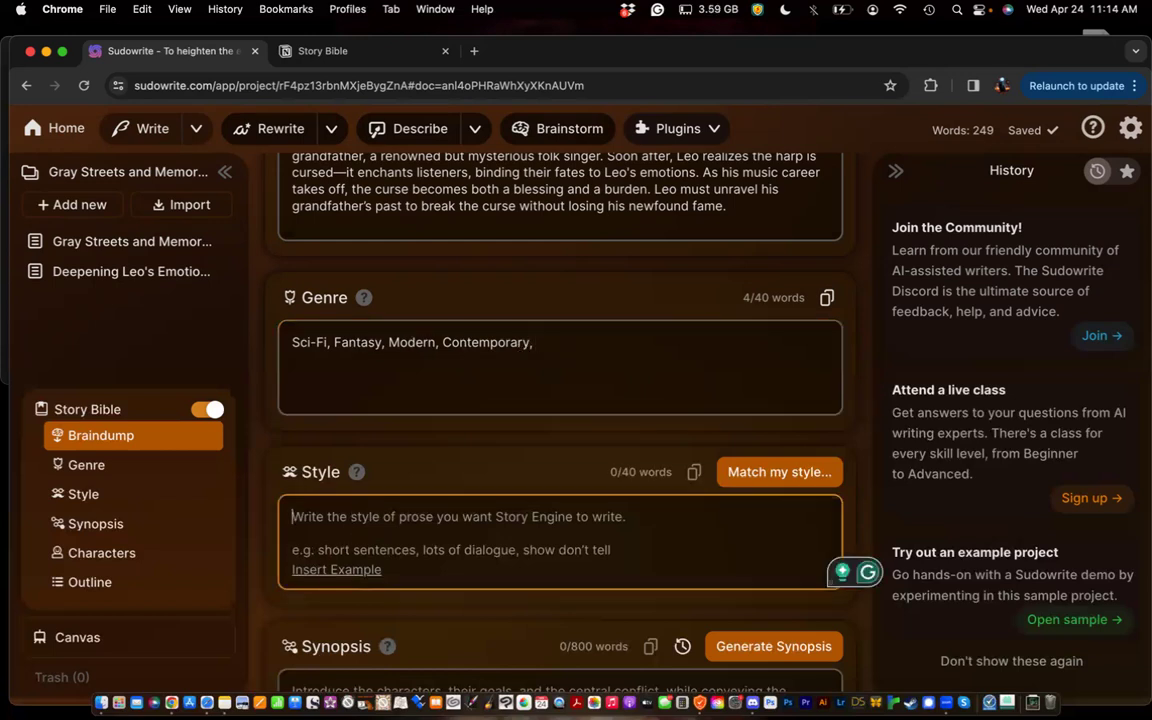
{"action": "type", "text": "Third"}
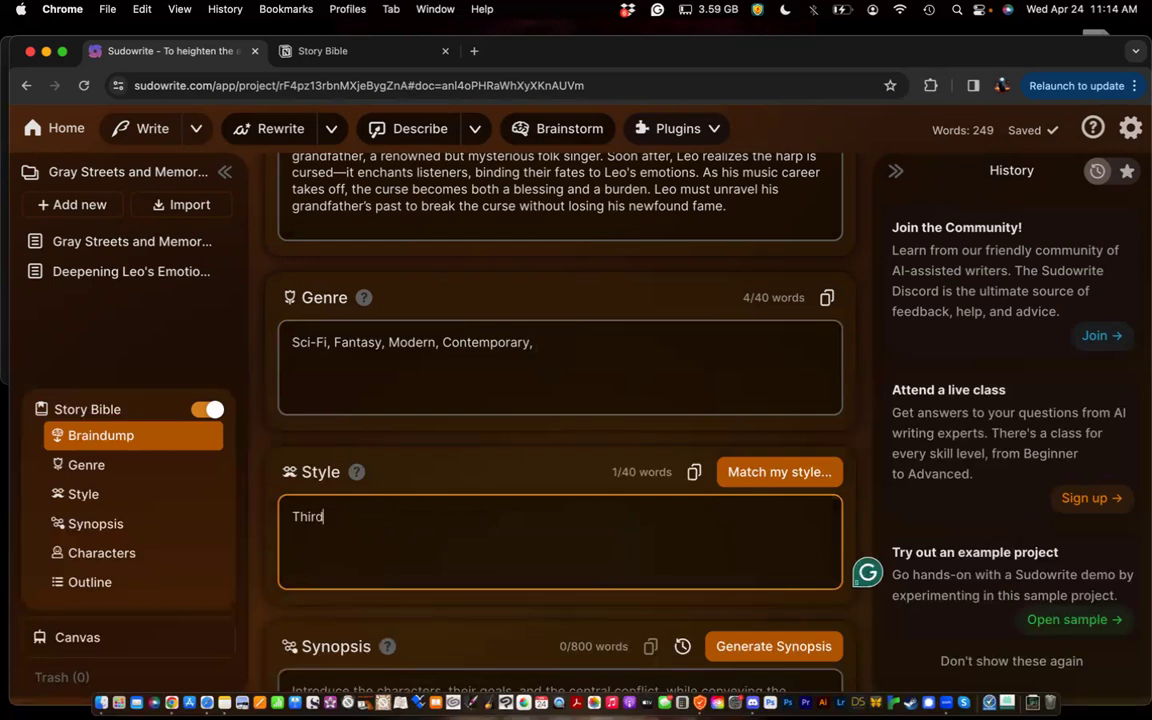
{"action": "type", "text": "-person POV,"}
{"action": "left_click", "coordinate": [322, 50]}
Step: In the Notion guide, collapse the Genre section and expand the Style section
{"action": "scroll", "coordinate": [391, 377], "scroll_direction": "up", "scroll_amount": 5}
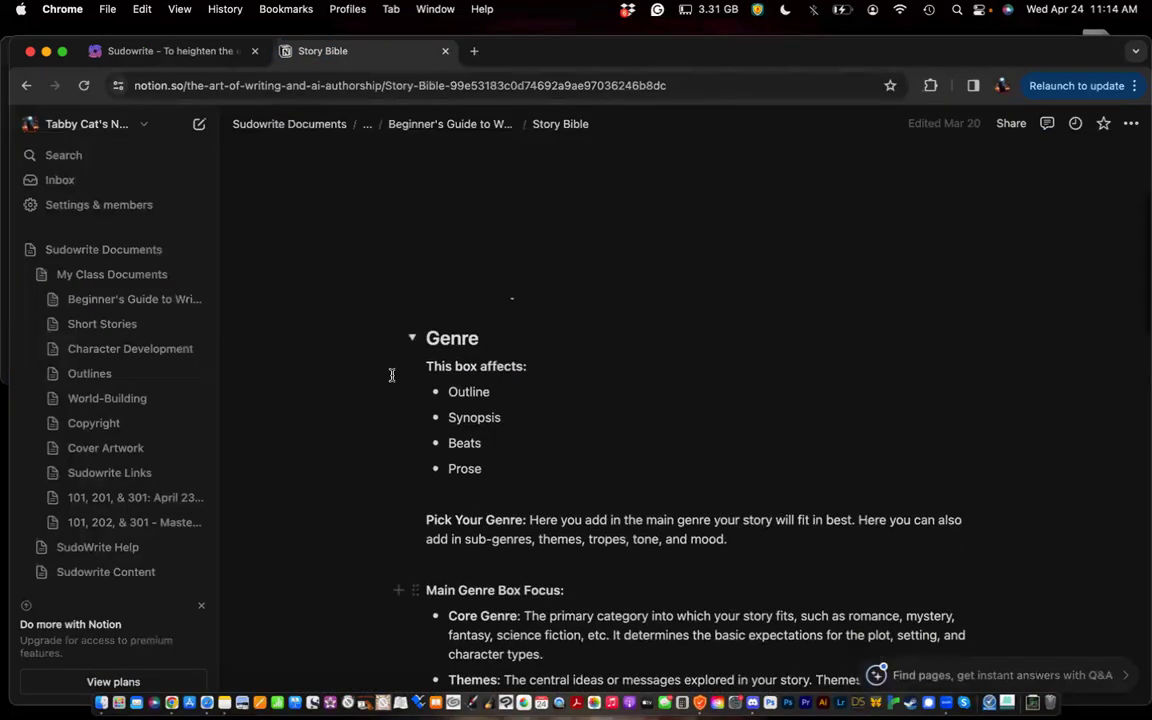
{"action": "left_click", "coordinate": [412, 343]}
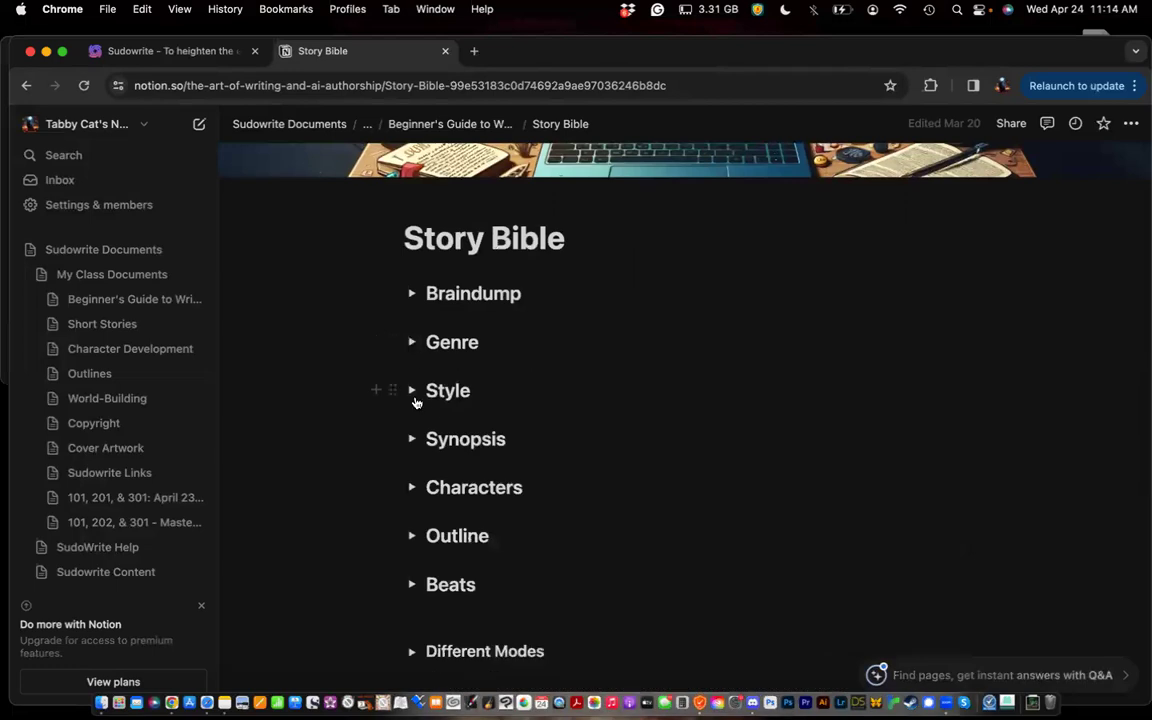
{"action": "left_click", "coordinate": [412, 390]}
{"action": "scroll", "coordinate": [680, 400], "scroll_direction": "down", "scroll_amount": 2}
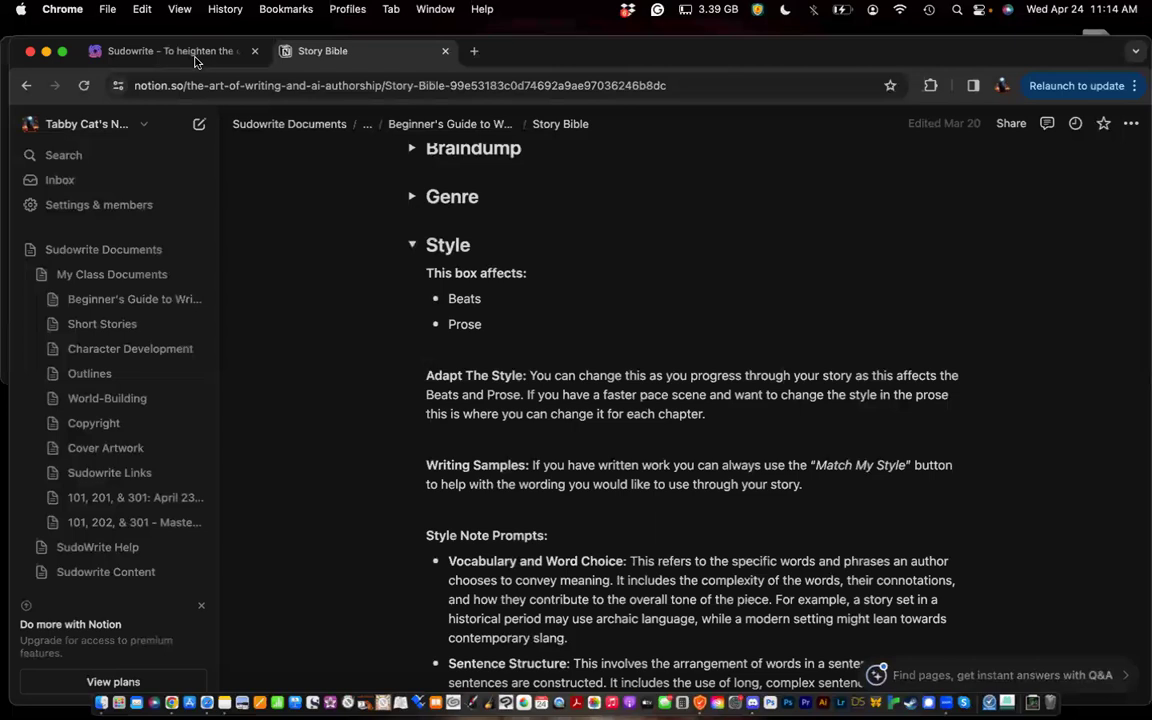
{"action": "left_click", "coordinate": [194, 58]}
Step: Flip to the Notion guide and straight back to the Sudowrite Story Bible
{"action": "key", "text": "ctrl+Tab"}
{"action": "key", "text": "ctrl+shift+Tab"}
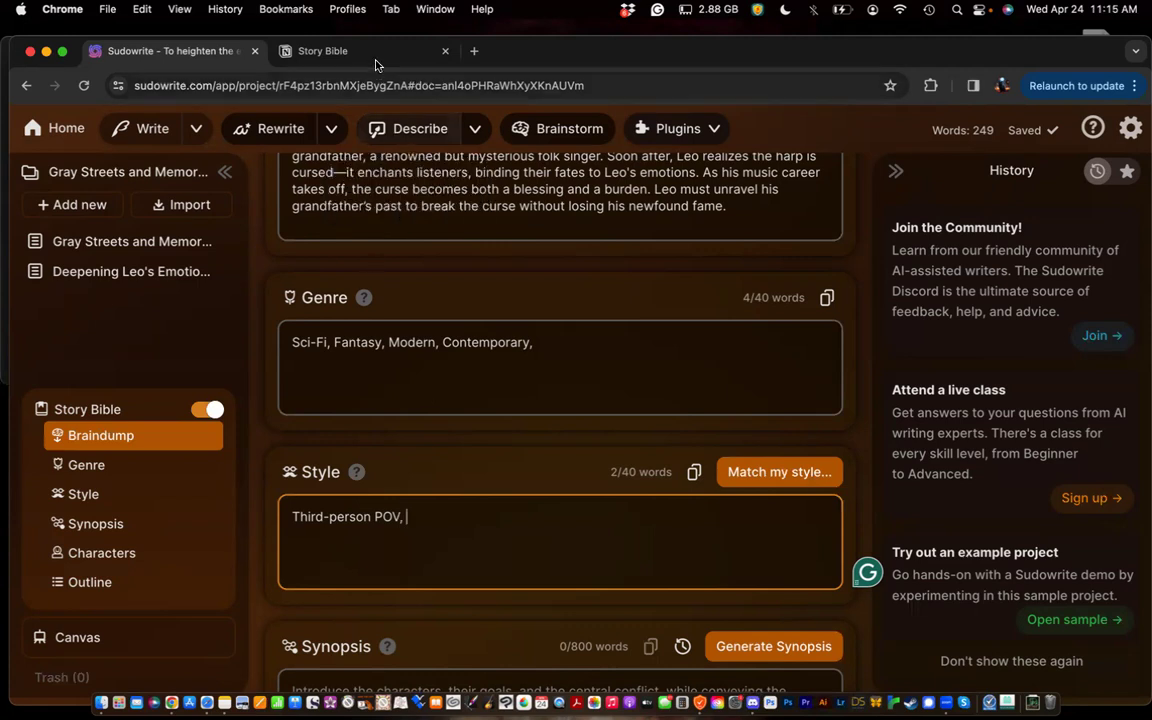
Step: Read the Style Note Prompts on vocabulary, sentence structure, pacing and dialogue in Notion
{"action": "key", "text": "ctrl+Tab"}
{"action": "scroll", "coordinate": [504, 527], "scroll_direction": "down", "scroll_amount": 1}
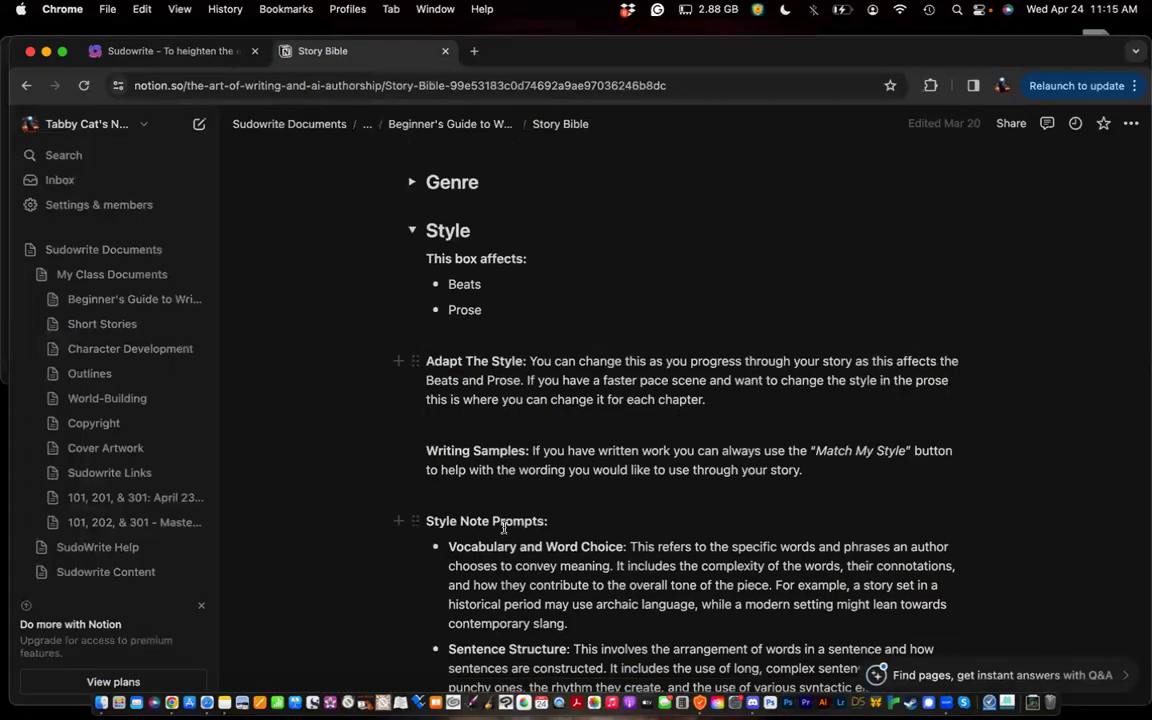
{"action": "scroll", "coordinate": [504, 527], "scroll_direction": "down", "scroll_amount": 3}
{"action": "scroll", "coordinate": [504, 527], "scroll_direction": "down", "scroll_amount": 10}
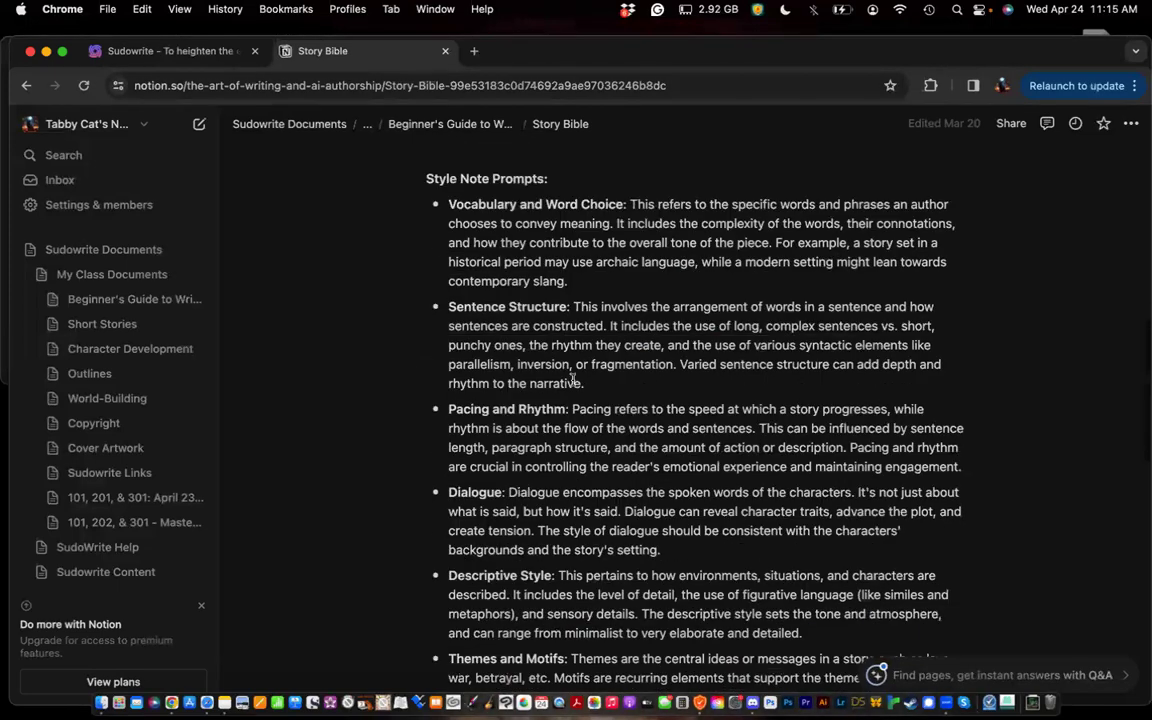
{"action": "scroll", "coordinate": [568, 375], "scroll_direction": "down", "scroll_amount": 2}
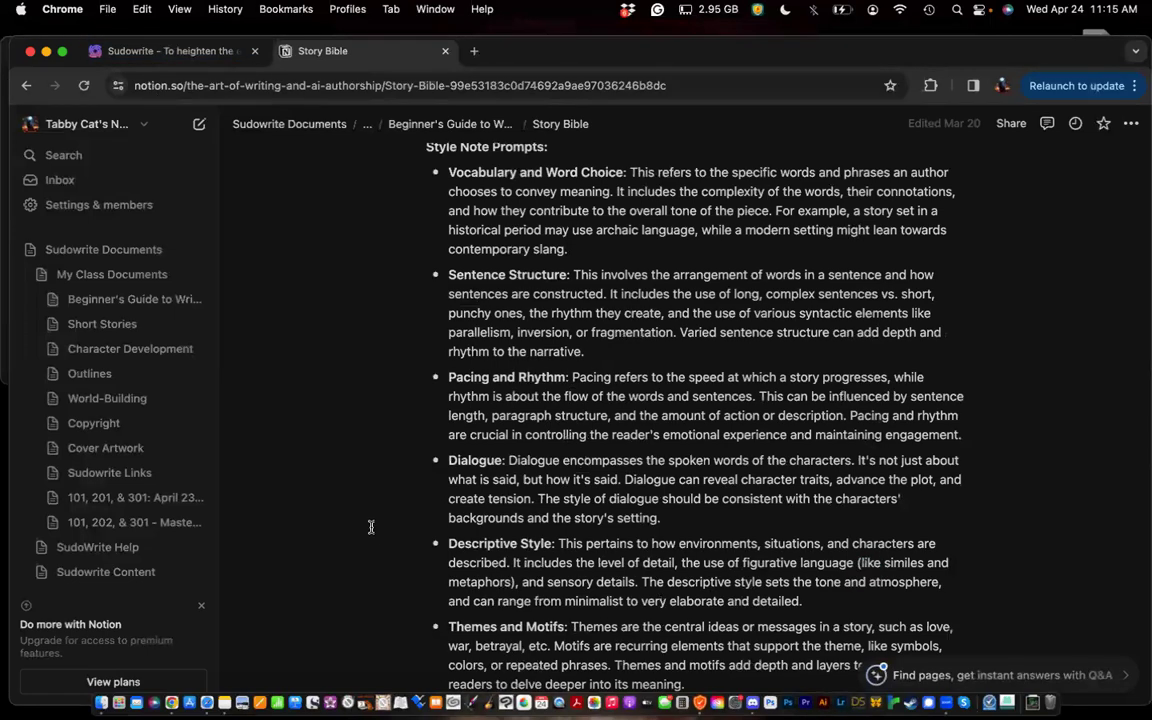
{"action": "key", "text": "super+1"}
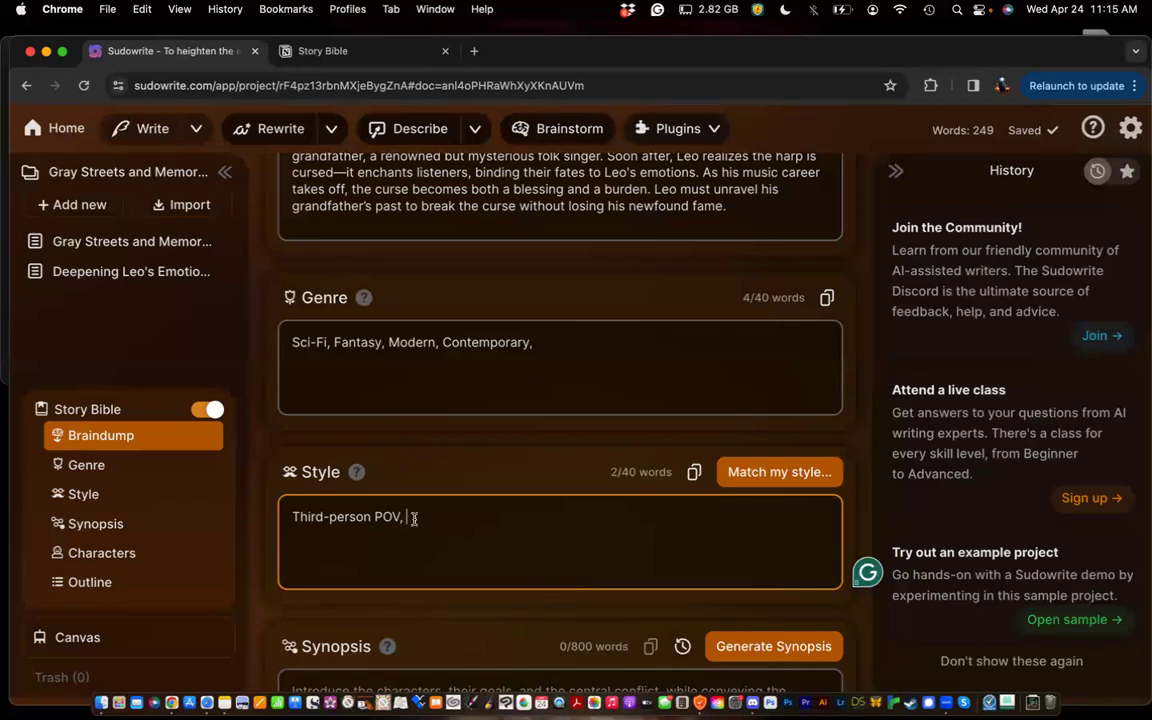
Step: Add 'ambient, slow, humor' after 'Third-person POV,' in the Style box
{"action": "type", "text": "ambien"}
{"action": "key", "text": "BackSpace"}
{"action": "key", "text": "BackSpace"}
{"action": "key", "text": "BackSpace"}
{"action": "key", "text": "BackSpace"}
{"action": "type", "text": "bien"}
{"action": "type", "text": "t "}
{"action": "type", "text": ", and"}
{"action": "key", "text": "BackSpace"}
{"action": "key", "text": "BackSpace"}
{"action": "key", "text": "BackSpace"}
{"action": "key", "text": "BackSpace"}
{"action": "key", "text": "BackSpace"}
{"action": "type", "text": "s"}
{"action": "key", "text": "BackSpace"}
{"action": "type", "text": "slow, "}
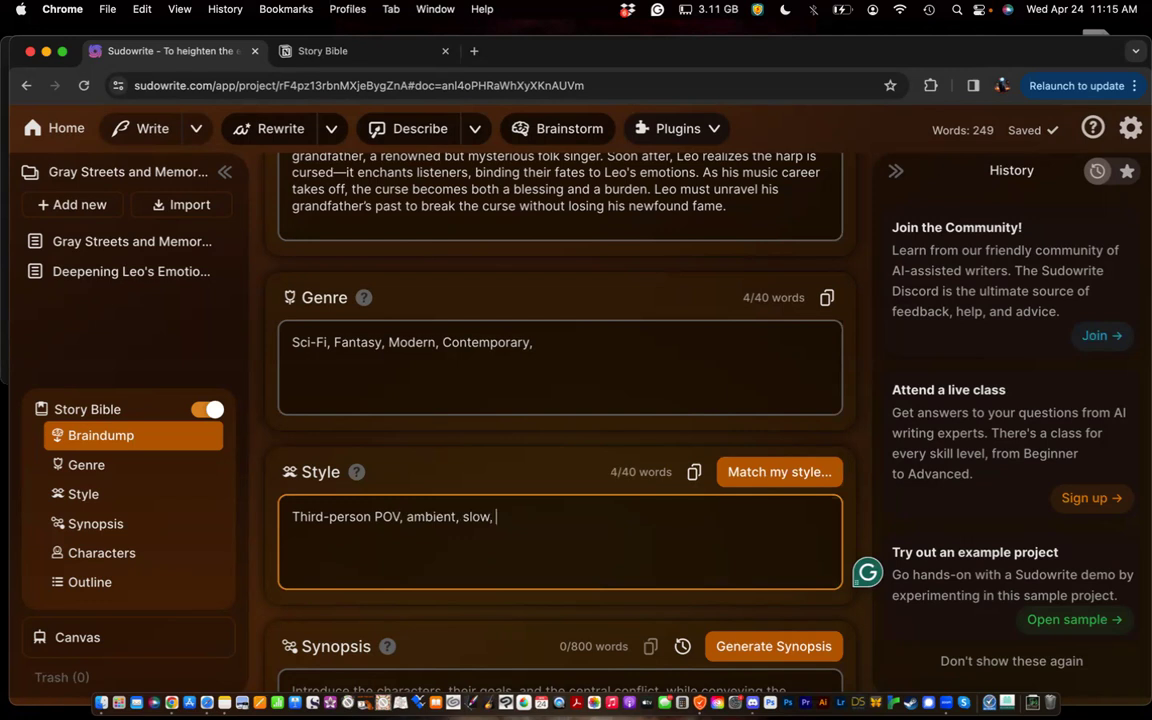
{"action": "type", "text": "funny"}
{"action": "key", "text": "BackSpace"}
{"action": "key", "text": "BackSpace"}
{"action": "key", "text": "BackSpace"}
{"action": "key", "text": "BackSpace"}
{"action": "key", "text": "BackSpace"}
{"action": "type", "text": "humor"}
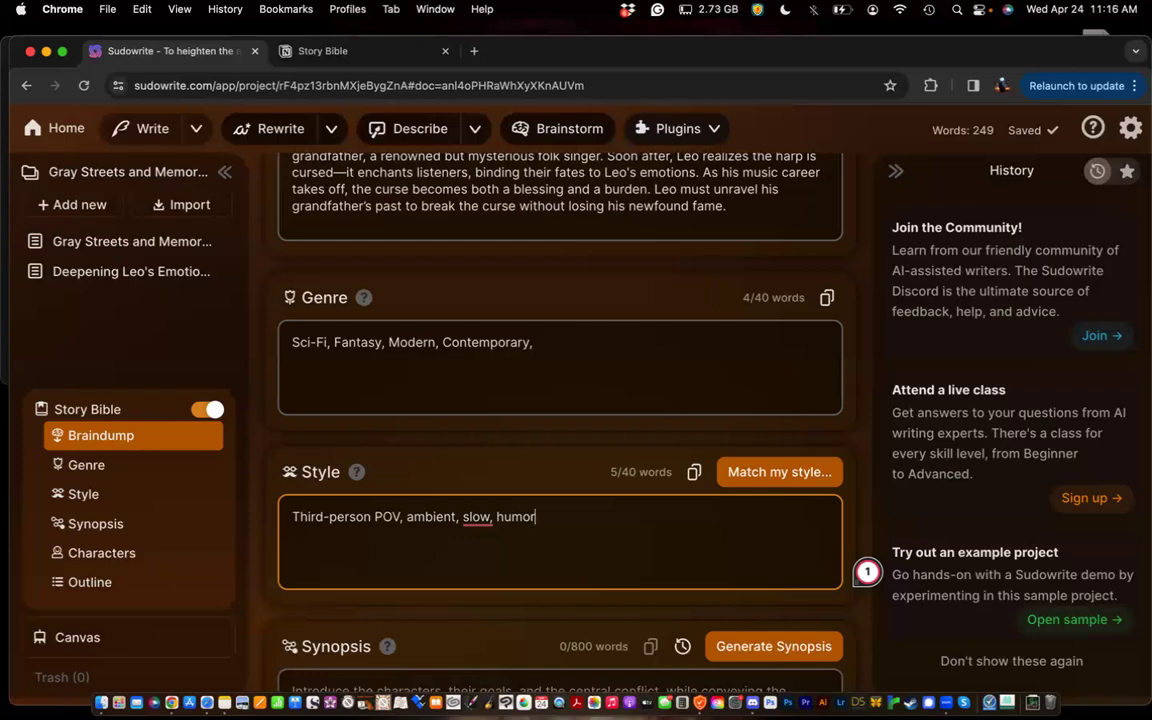
Step: Insert 'sarcastic' before 'humor' in the Style box
{"action": "left_click", "coordinate": [497, 516]}
{"action": "type", "text": "sarcastic"}
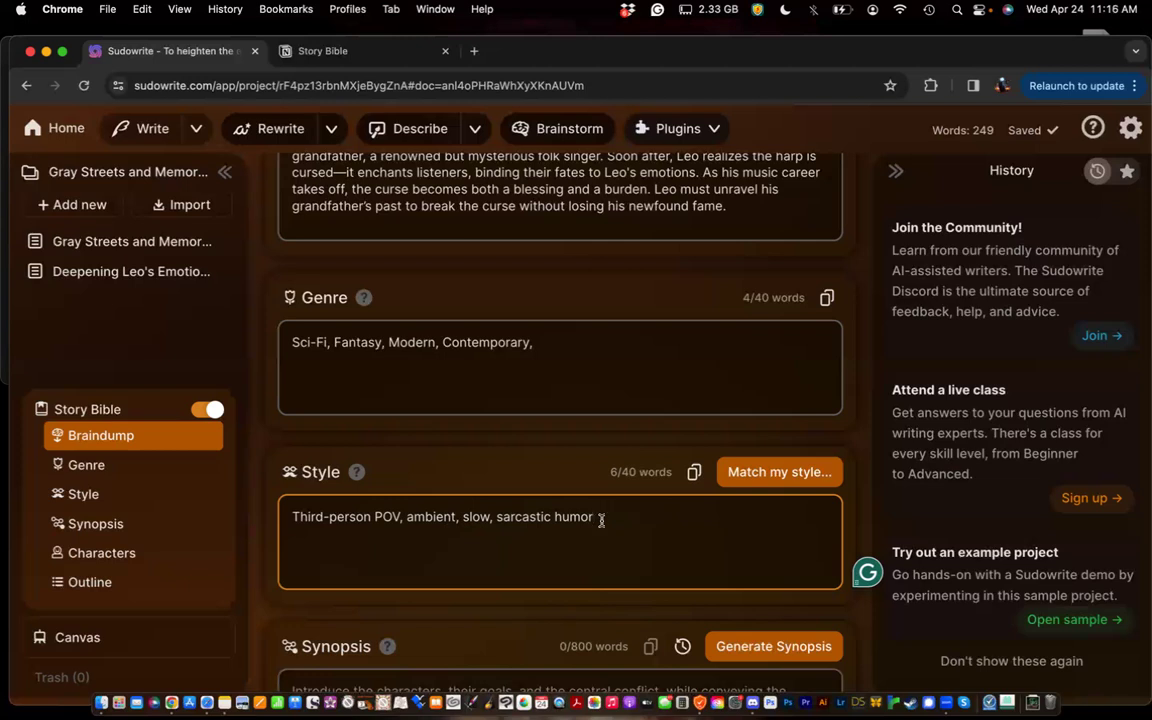
{"action": "left_click", "coordinate": [562, 340]}
Step: Drop Genre's trailing comma after 'Contemporary', add a comma in Style, and open Match my style
{"action": "key", "text": "BackSpace"}
{"action": "key", "text": "BackSpace"}
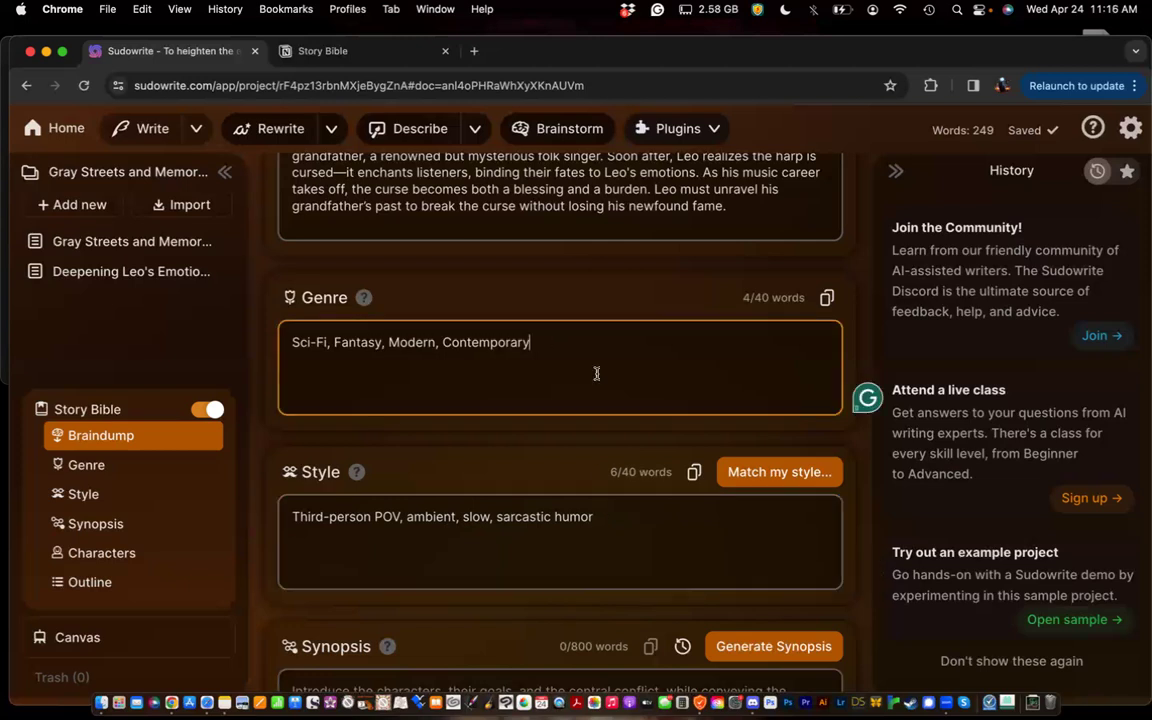
{"action": "left_click", "coordinate": [616, 528]}
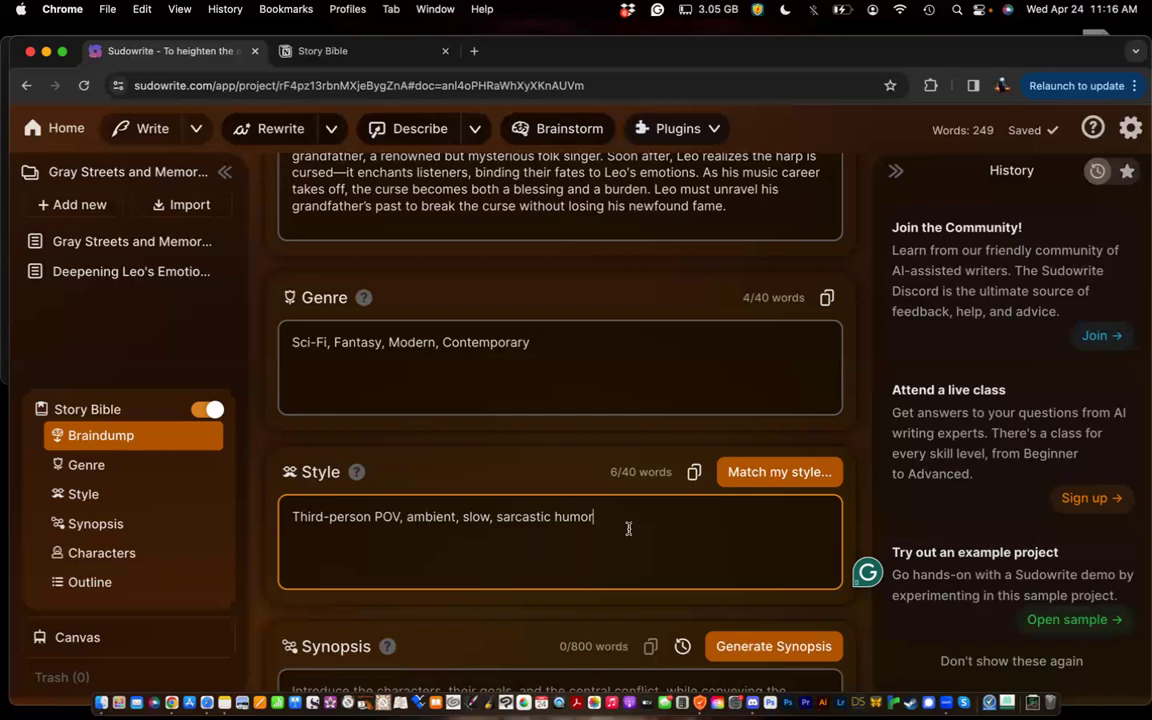
{"action": "type", "text": ","}
{"action": "scroll", "coordinate": [489, 463], "scroll_direction": "down", "scroll_amount": 1}
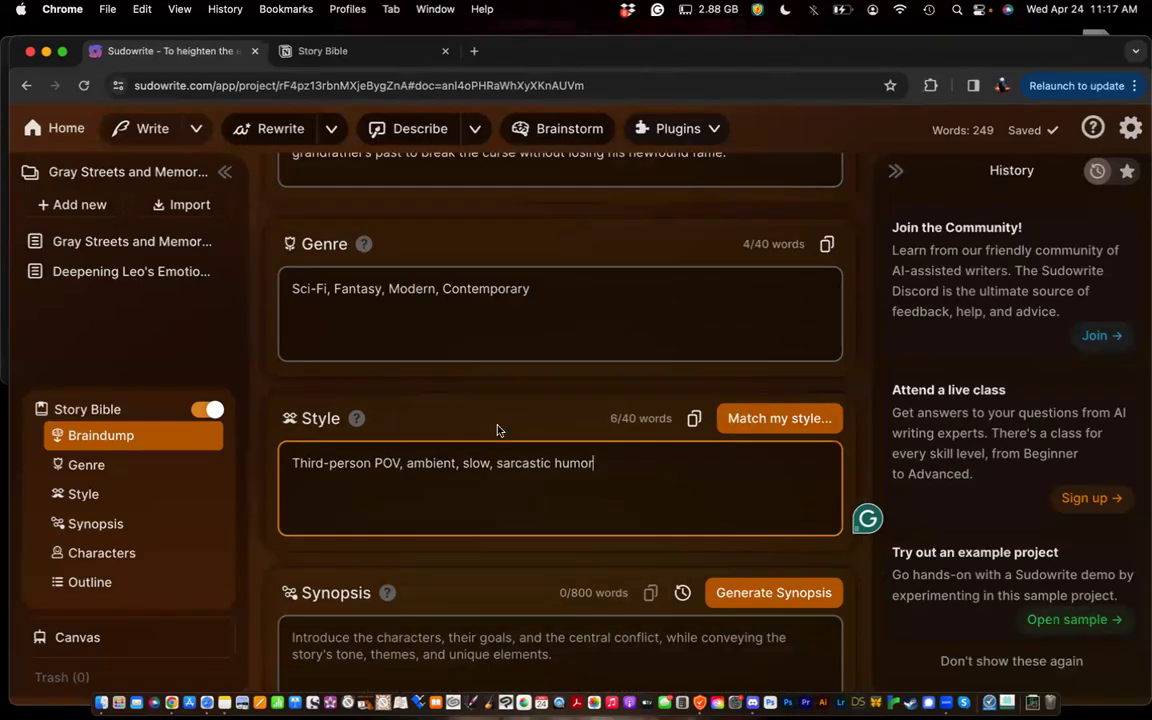
{"action": "left_click", "coordinate": [740, 419]}
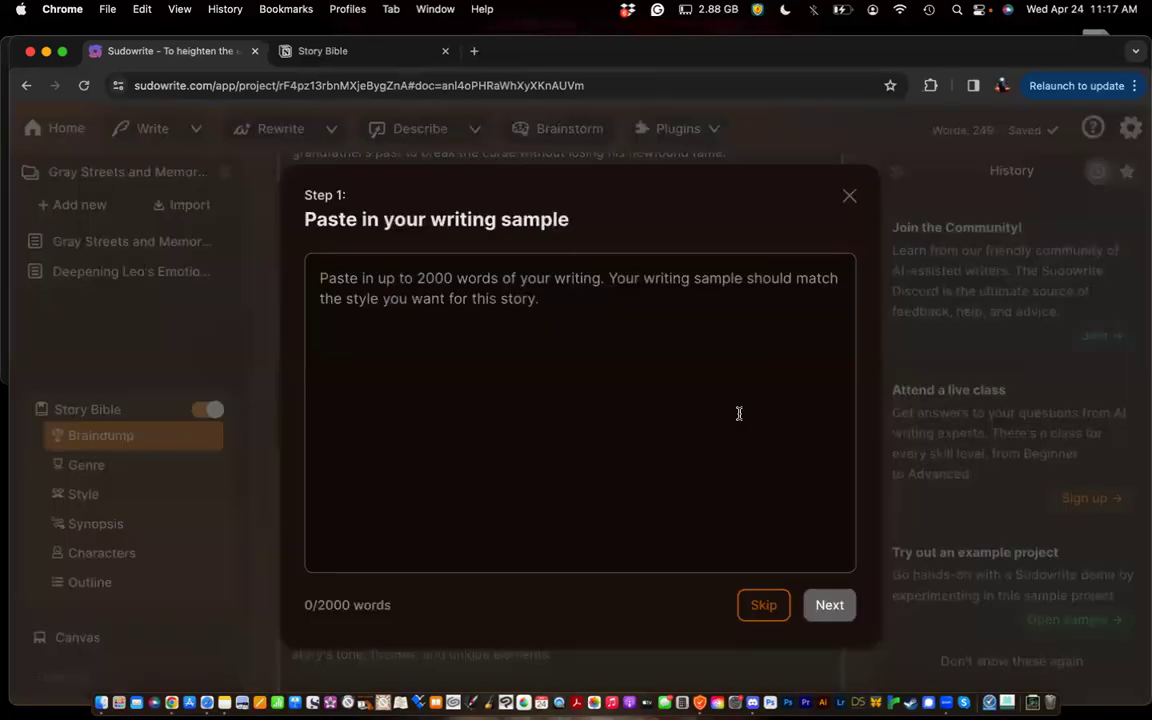
Step: Remove a link that was pasted by mistake into the Match My Style writing-sample box
{"action": "left_click", "coordinate": [458, 280]}
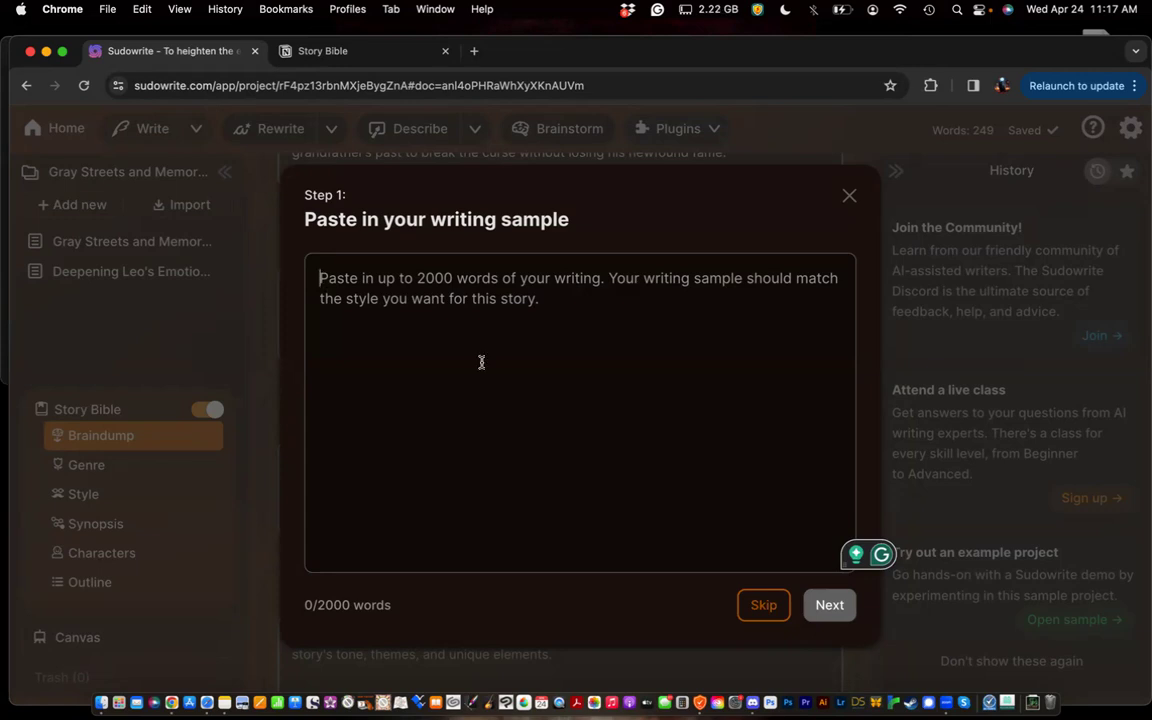
{"action": "left_click_drag", "start_coordinate": [419, 329], "coordinate": [310, 318]}
{"action": "key", "text": "super+a"}
{"action": "key", "text": "BackSpace"}
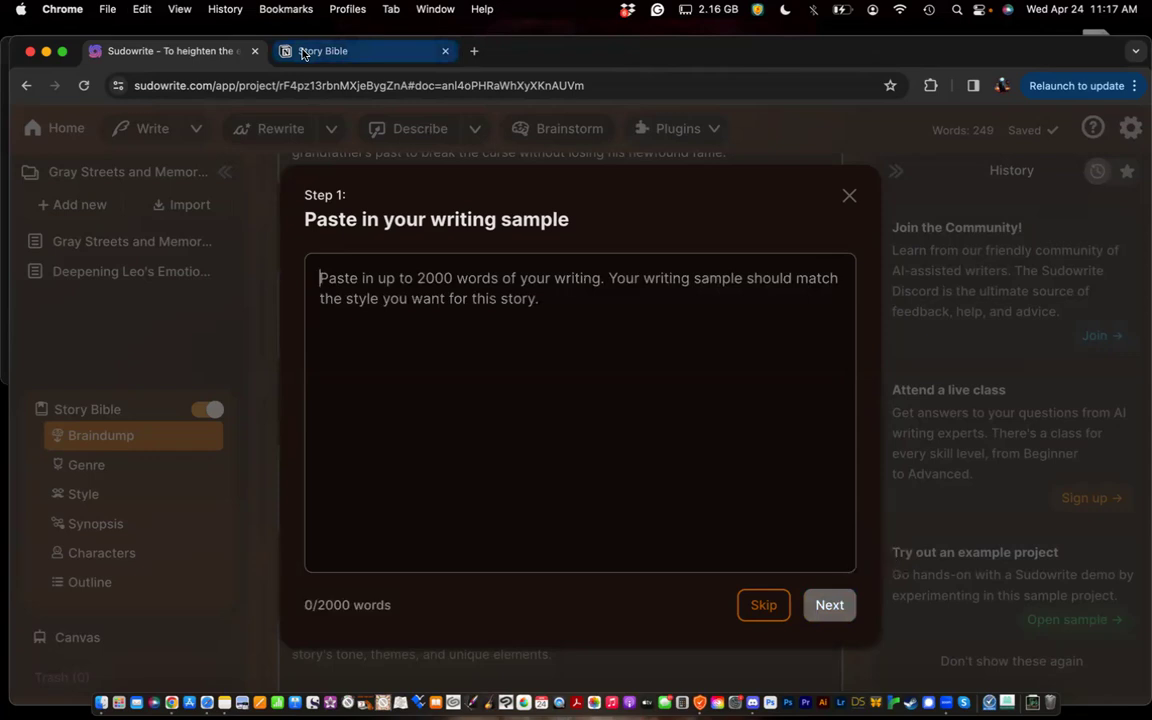
Step: Paste the Style Note Prompts bullets from the Notion guide as the writing sample and submit it for analysis
{"action": "left_click", "coordinate": [303, 52]}
{"action": "scroll", "coordinate": [420, 262], "scroll_direction": "up", "scroll_amount": 2}
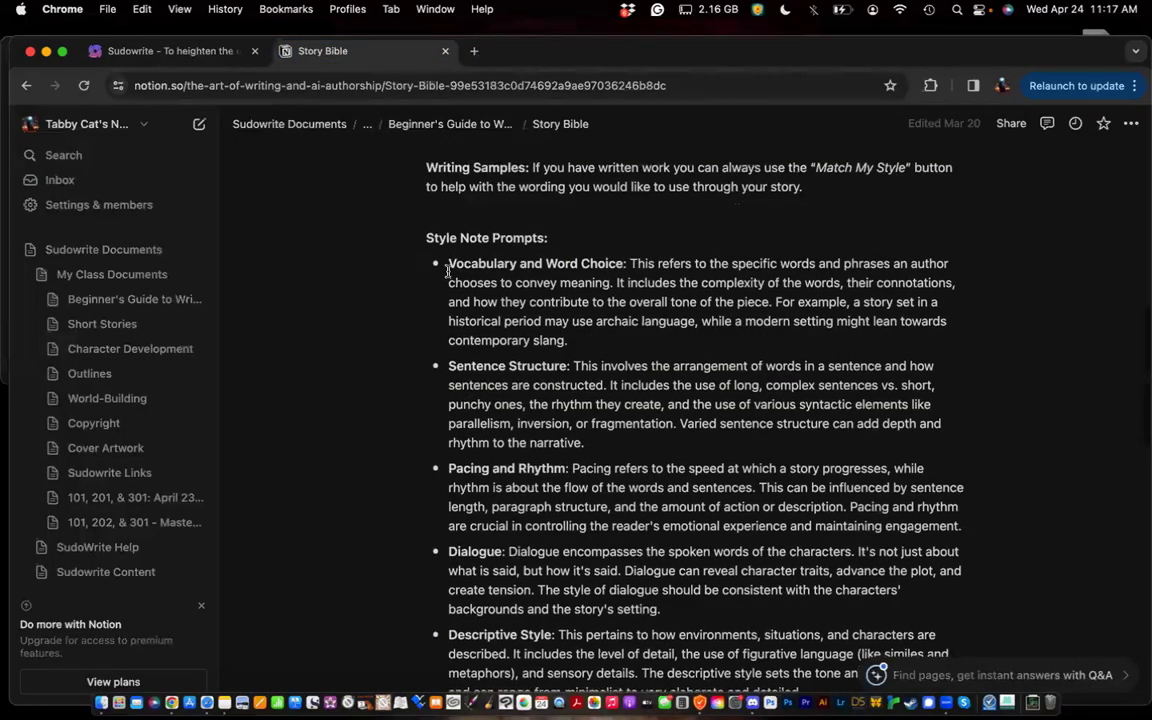
{"action": "left_click_drag", "start_coordinate": [405, 232], "coordinate": [633, 520]}
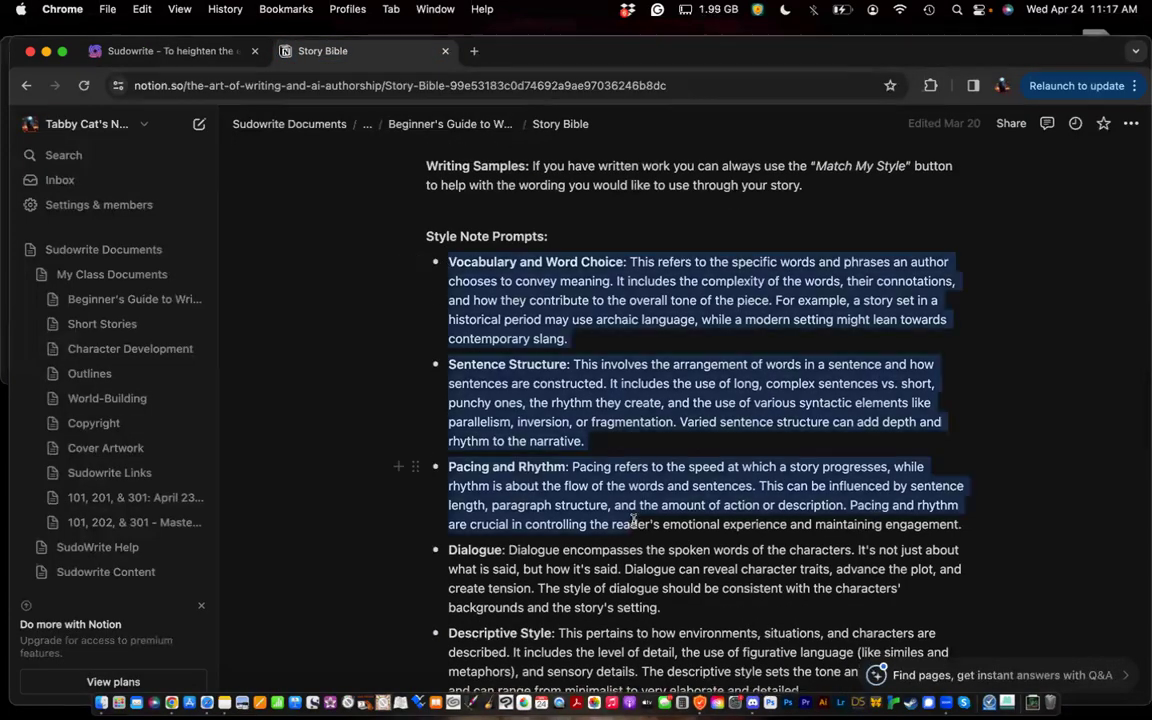
{"action": "scroll", "coordinate": [626, 420], "scroll_direction": "down", "scroll_amount": 2}
{"action": "left_click_drag", "start_coordinate": [695, 470], "coordinate": [596, 411]}
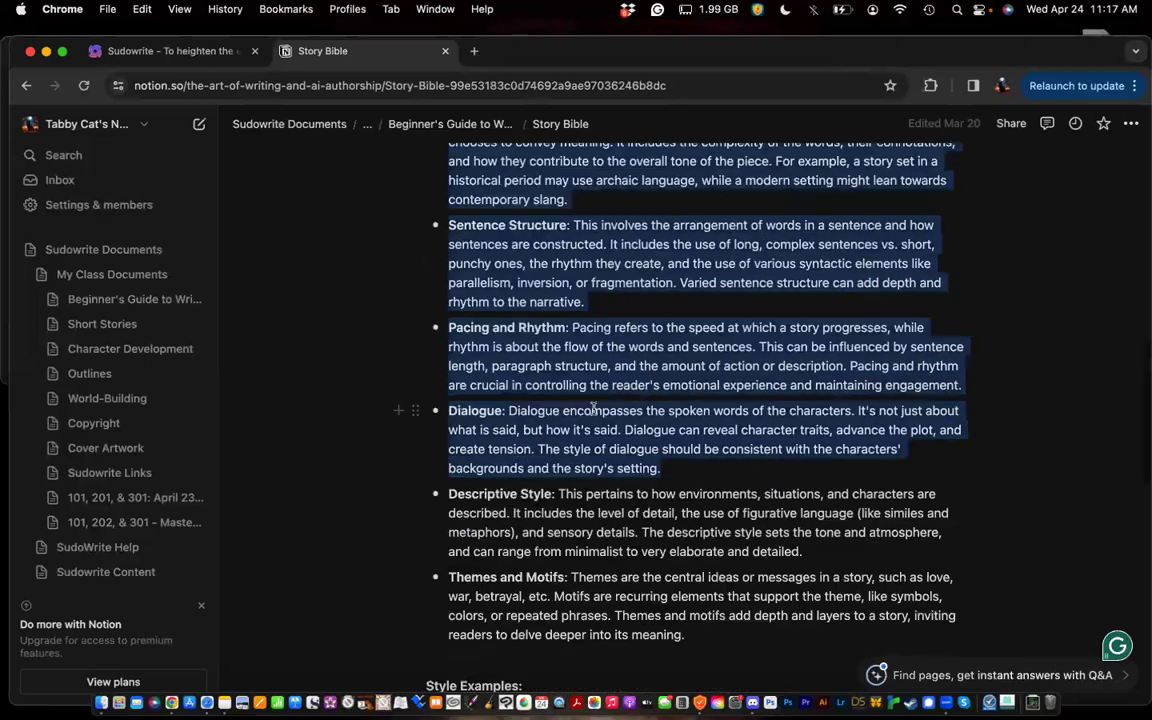
{"action": "left_click", "coordinate": [177, 55]}
{"action": "key", "text": "super+v"}
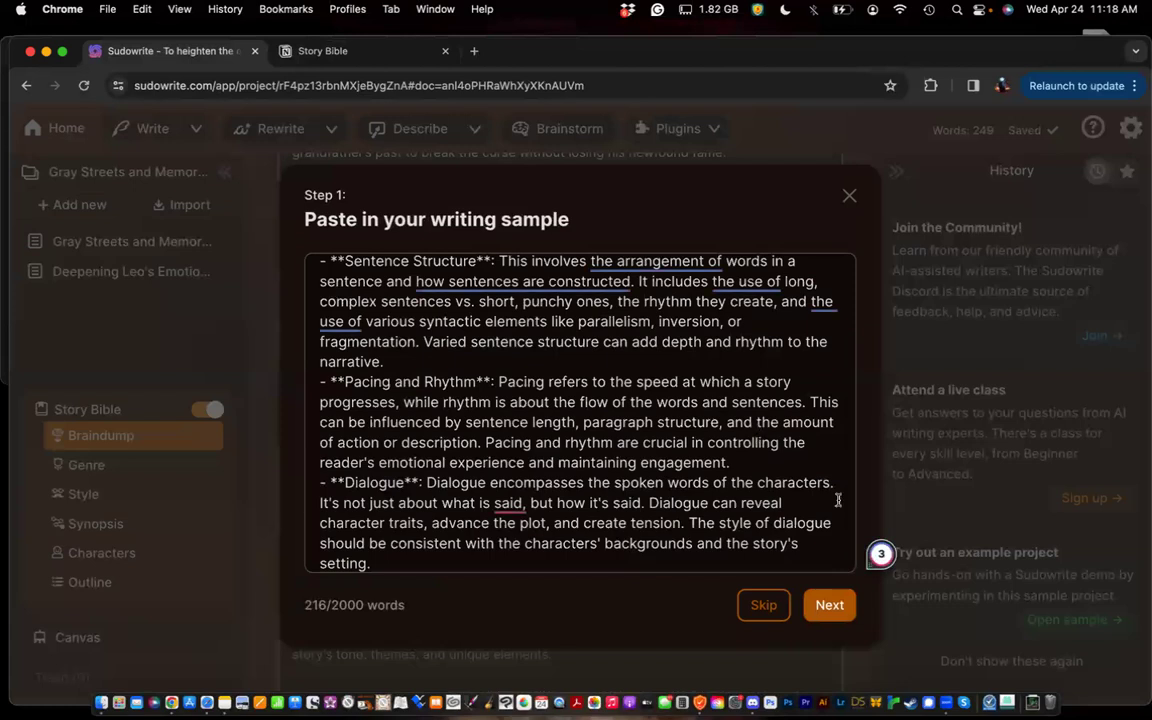
{"action": "left_click", "coordinate": [830, 617]}
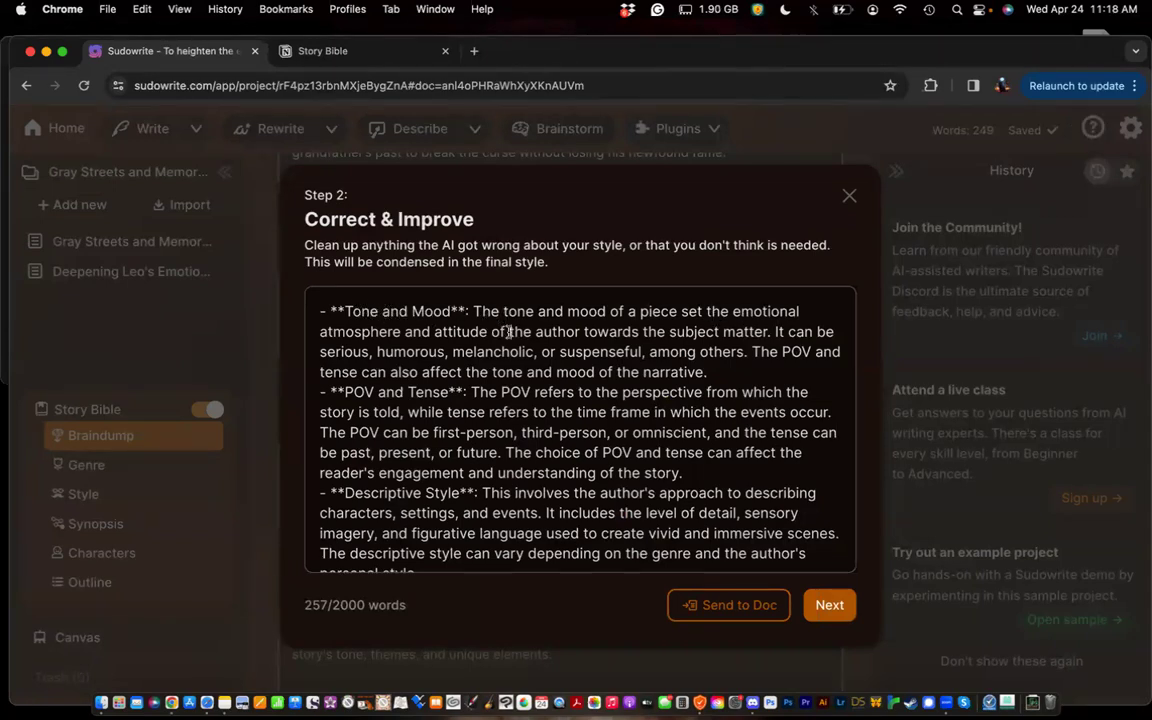
Step: Condense the 257-word style breakdown into a short summary, then close it without inserting
{"action": "scroll", "coordinate": [509, 331], "scroll_direction": "down", "scroll_amount": 2}
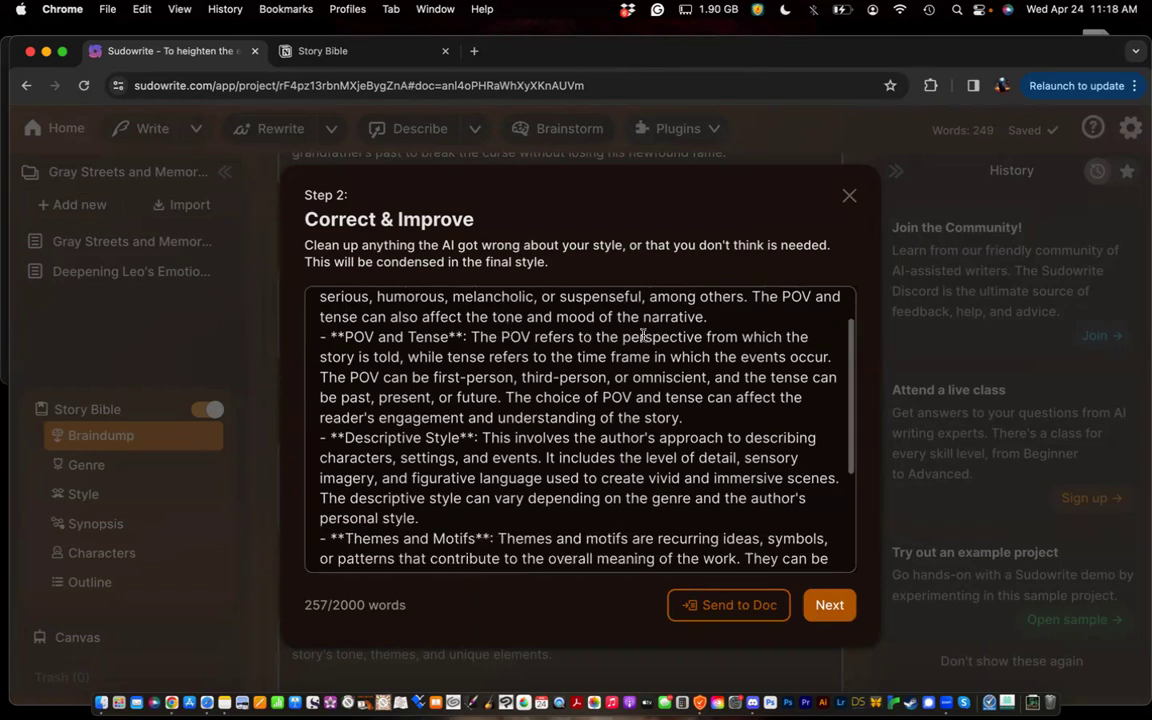
{"action": "scroll", "coordinate": [530, 365], "scroll_direction": "down", "scroll_amount": 2}
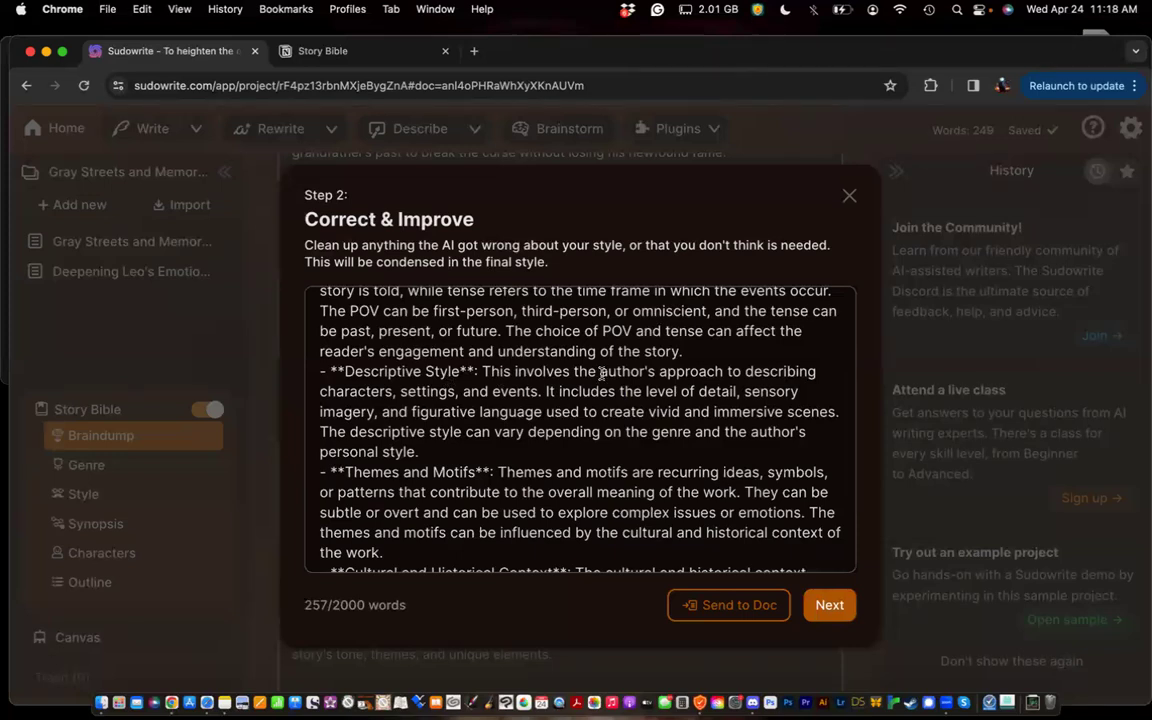
{"action": "scroll", "coordinate": [470, 442], "scroll_direction": "down", "scroll_amount": 3}
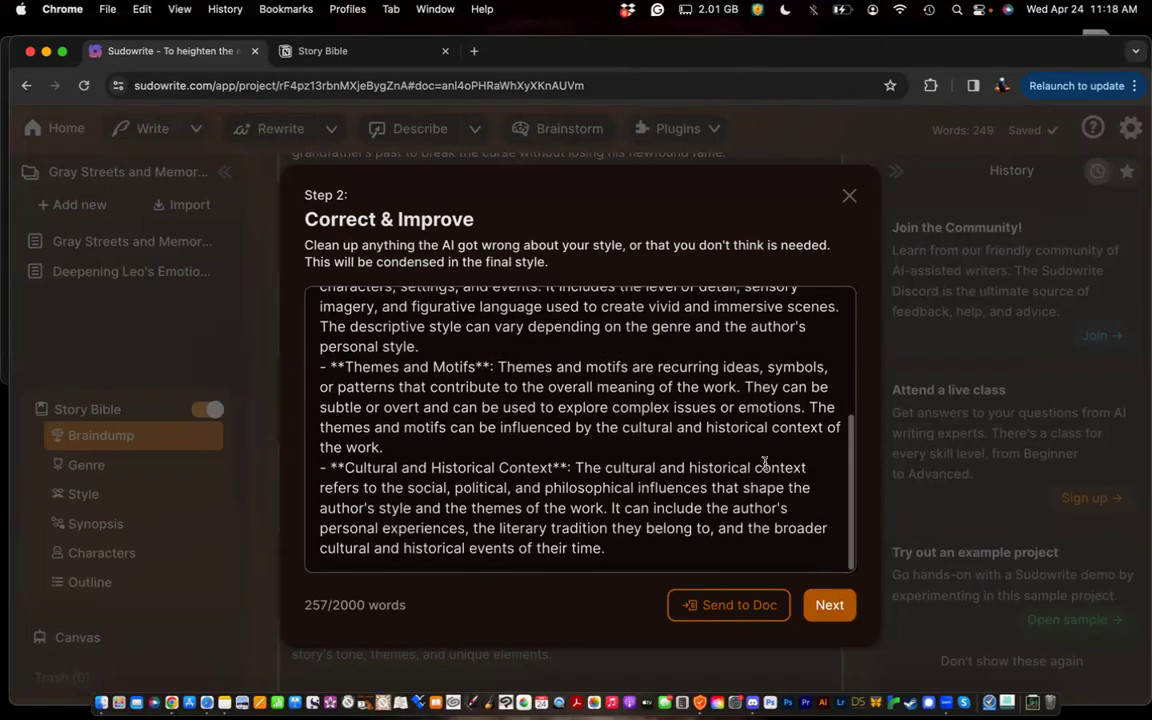
{"action": "left_click", "coordinate": [835, 612]}
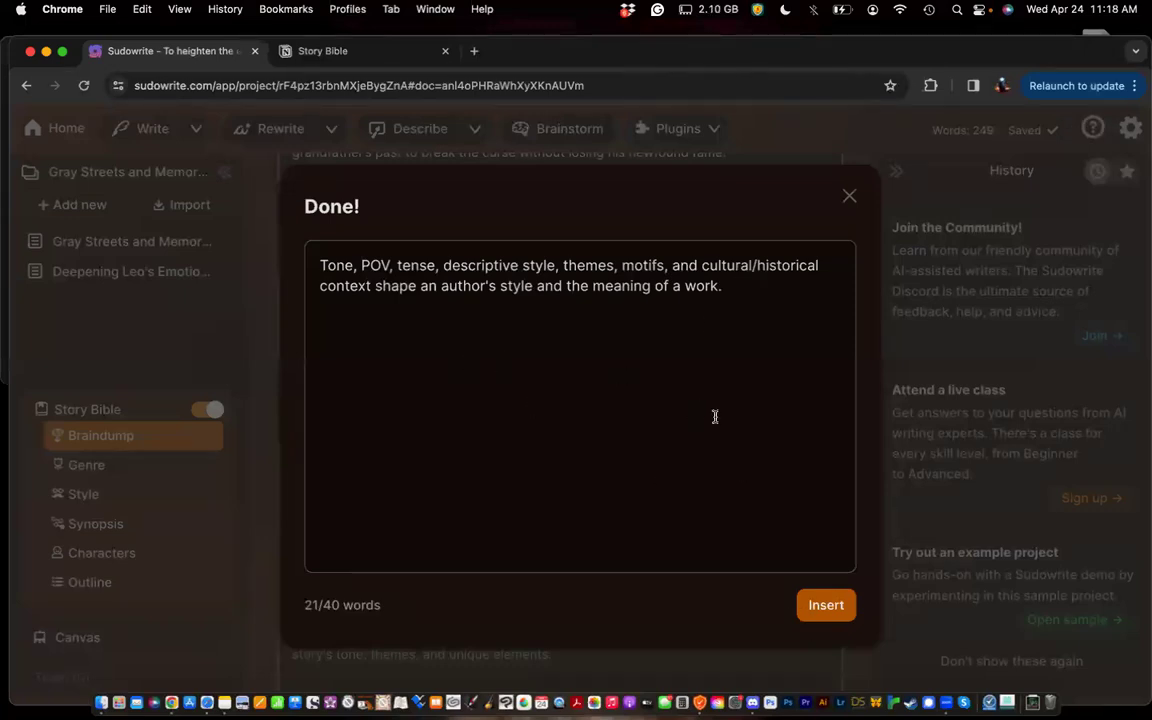
{"action": "left_click", "coordinate": [849, 196]}
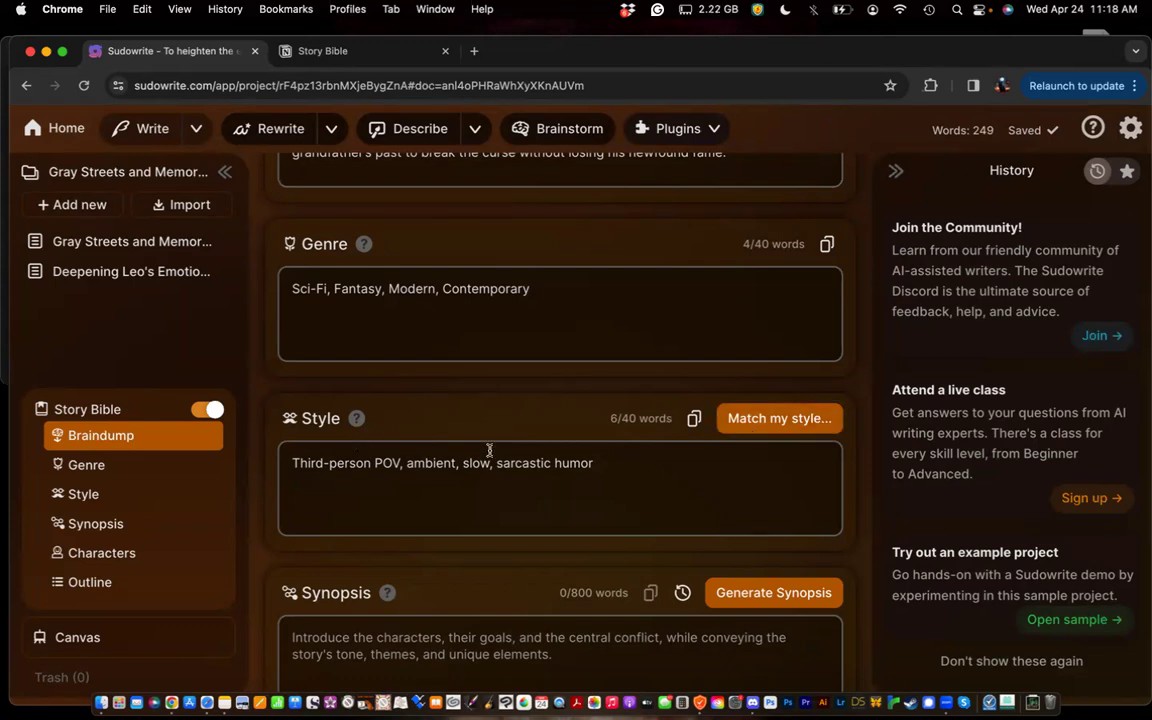
Step: Generate a 570-word Story Bible synopsis about Leo and the cursed harp, then read it
{"action": "scroll", "coordinate": [489, 450], "scroll_direction": "down", "scroll_amount": 2}
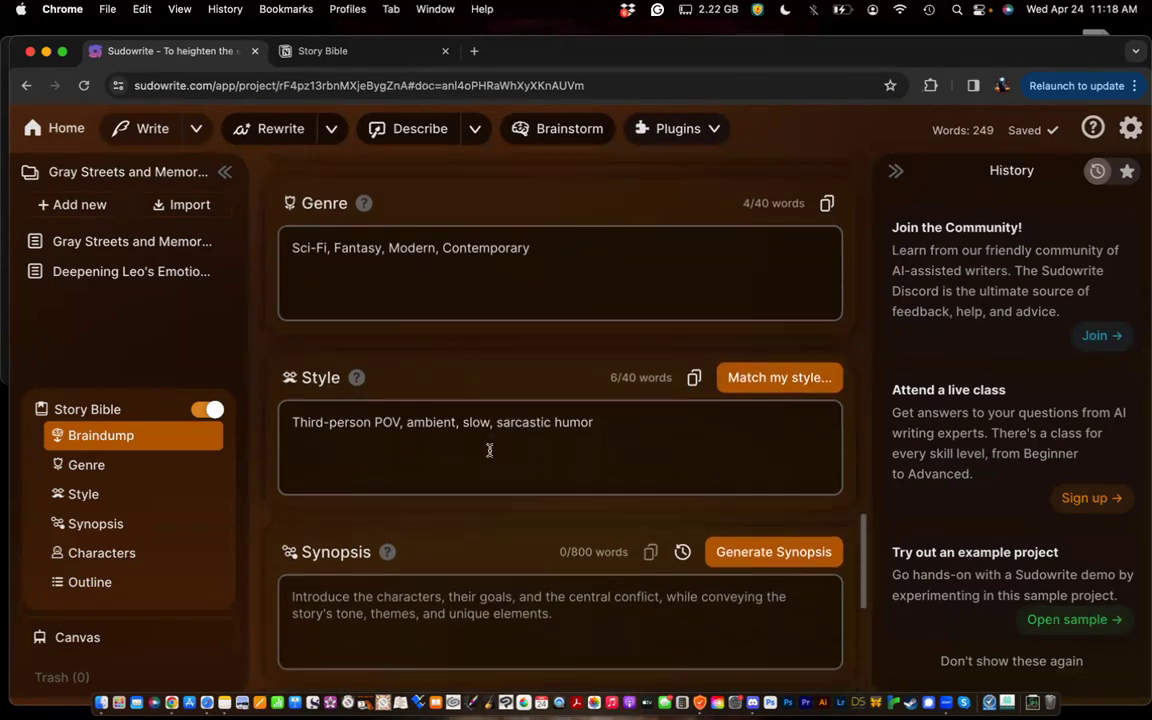
{"action": "scroll", "coordinate": [489, 450], "scroll_direction": "down", "scroll_amount": 4}
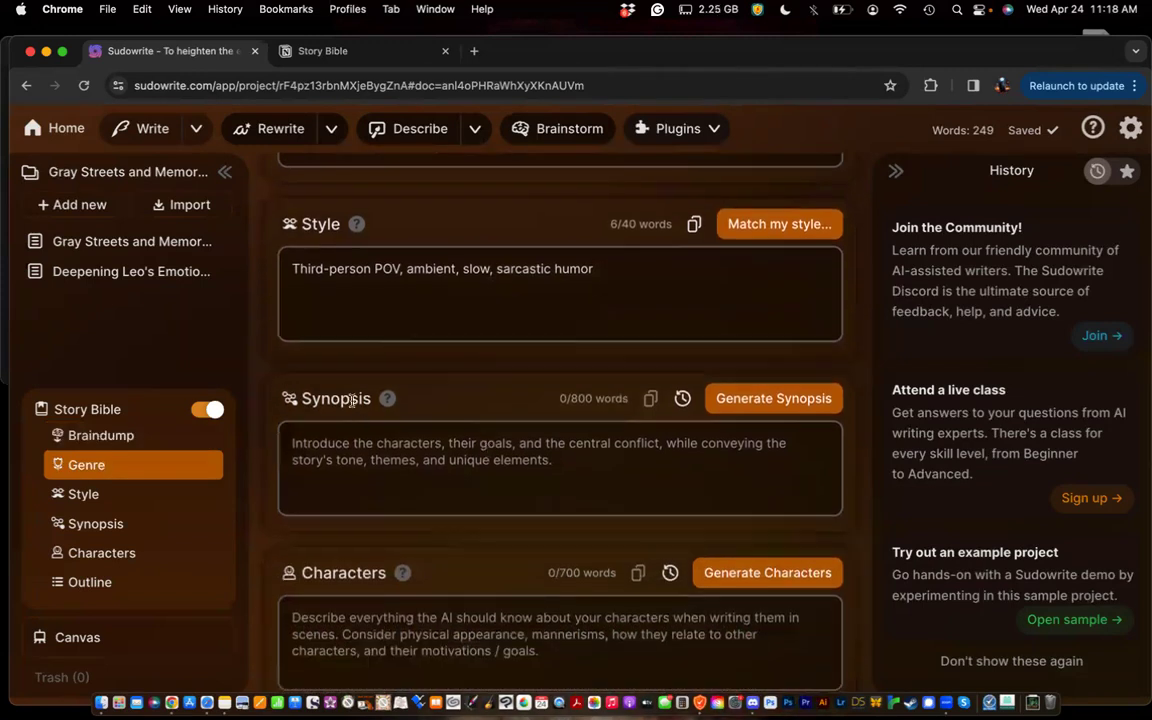
{"action": "left_click", "coordinate": [785, 410]}
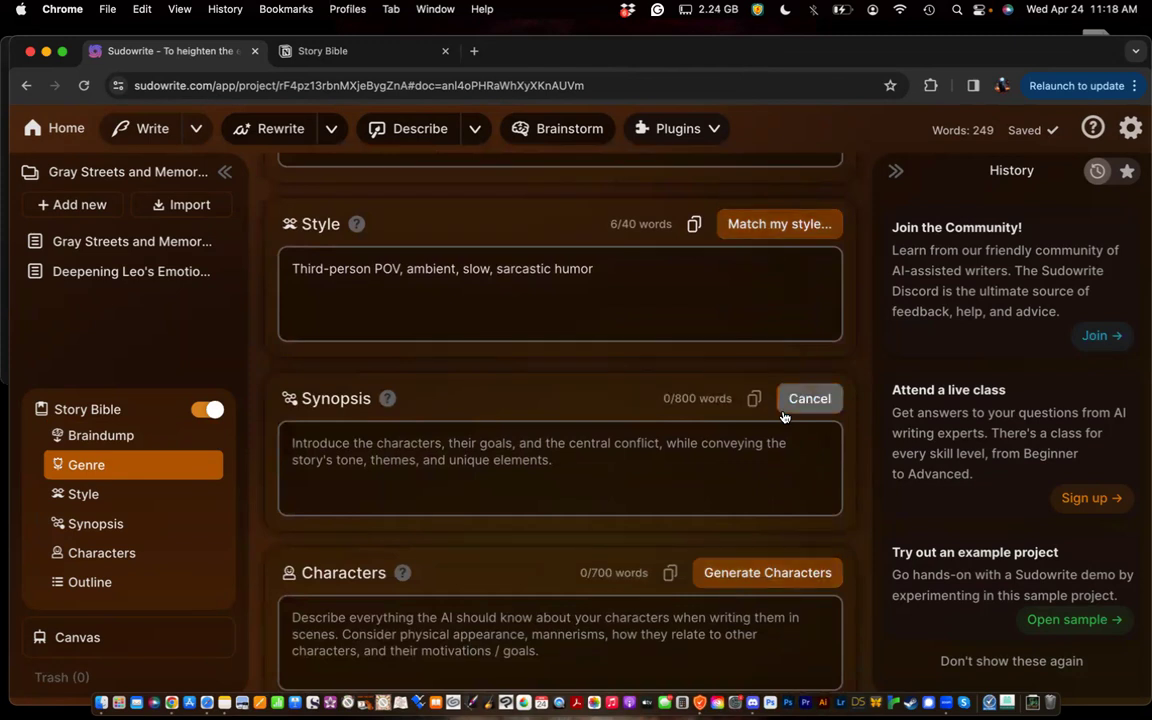
{"action": "scroll", "coordinate": [777, 400], "scroll_direction": "up", "scroll_amount": 2}
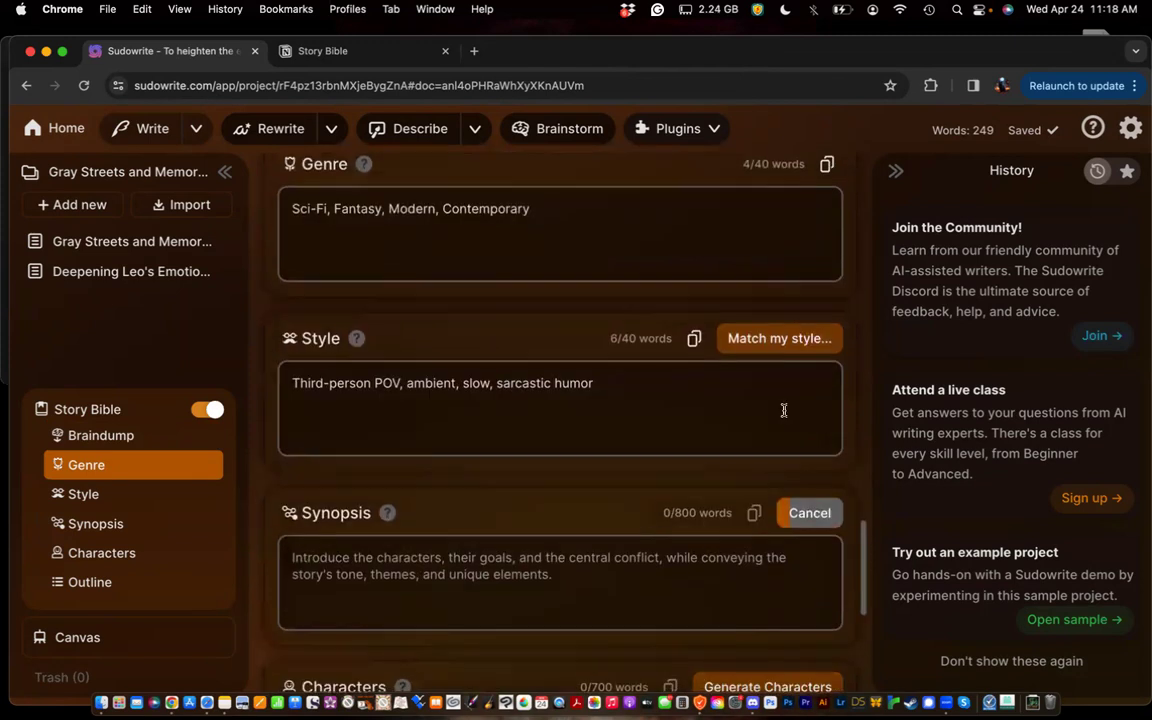
{"action": "scroll", "coordinate": [777, 400], "scroll_direction": "up", "scroll_amount": 2}
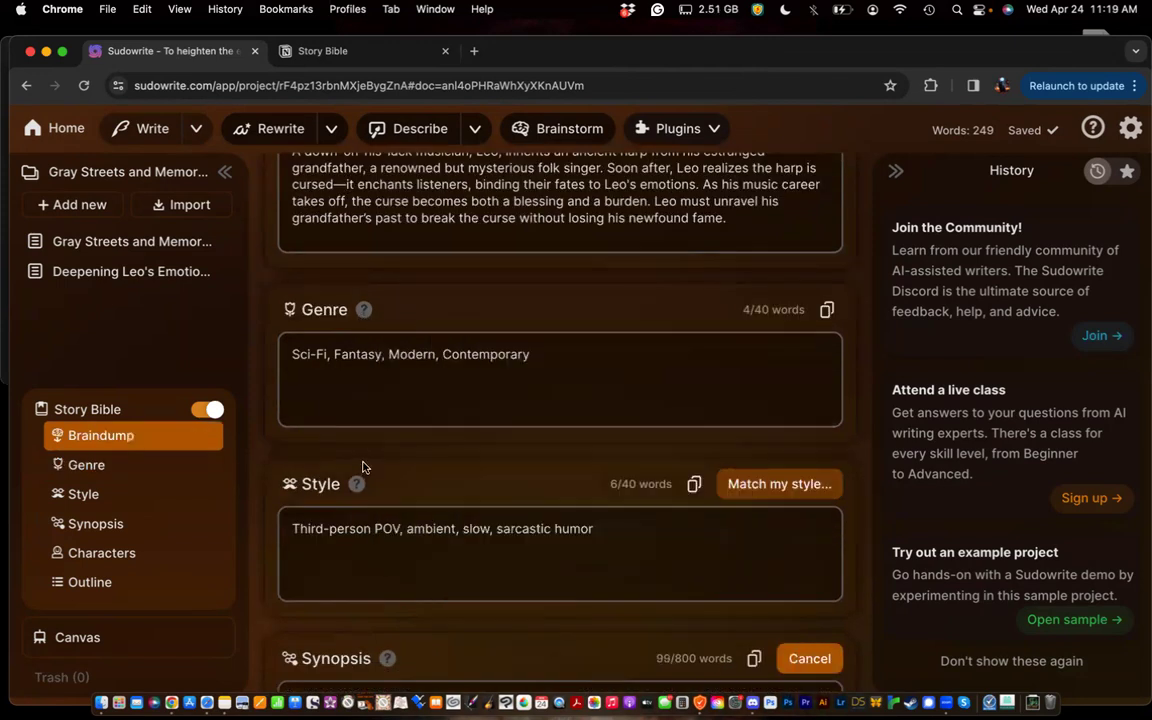
{"action": "mouse_move", "coordinate": [355, 487]}
{"action": "scroll", "coordinate": [355, 487], "scroll_direction": "down", "scroll_amount": 2}
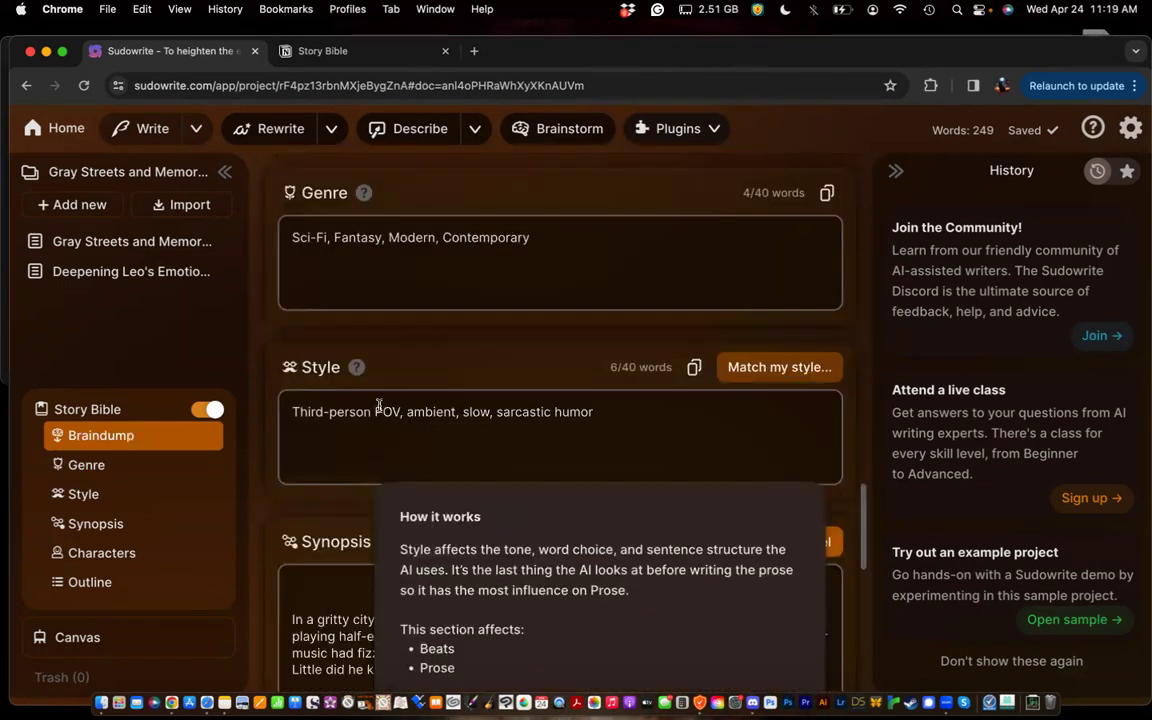
{"action": "scroll", "coordinate": [422, 200], "scroll_direction": "up", "scroll_amount": 1}
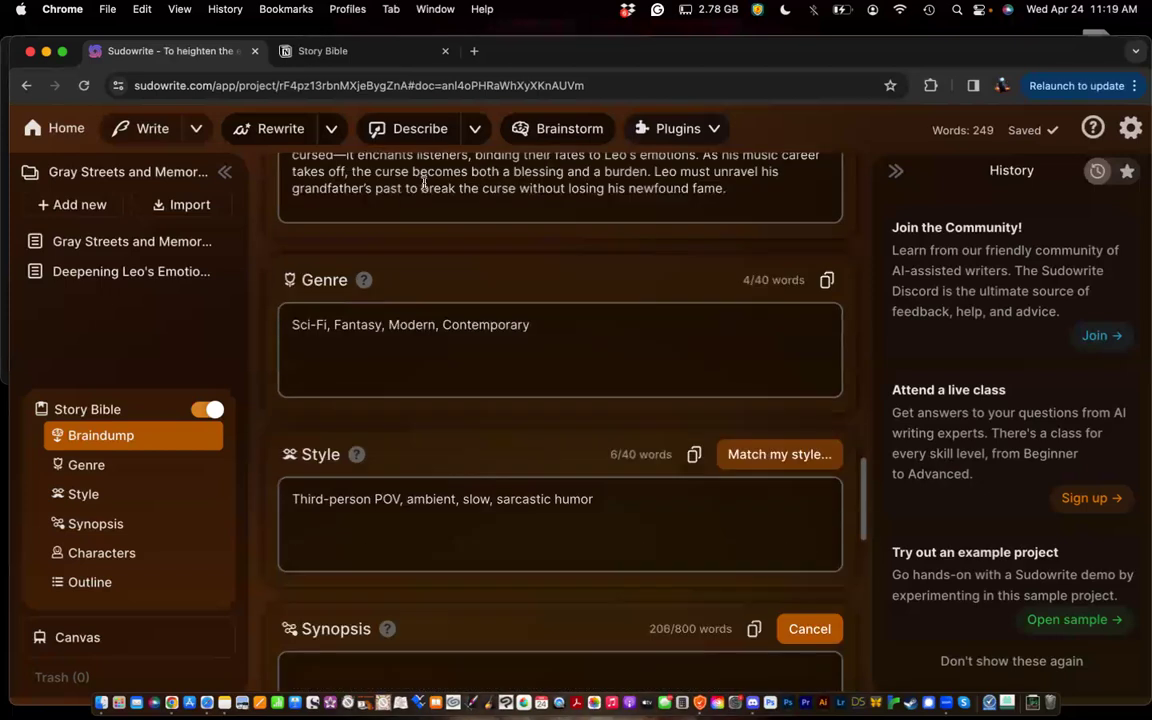
{"action": "scroll", "coordinate": [422, 183], "scroll_direction": "down", "scroll_amount": 3}
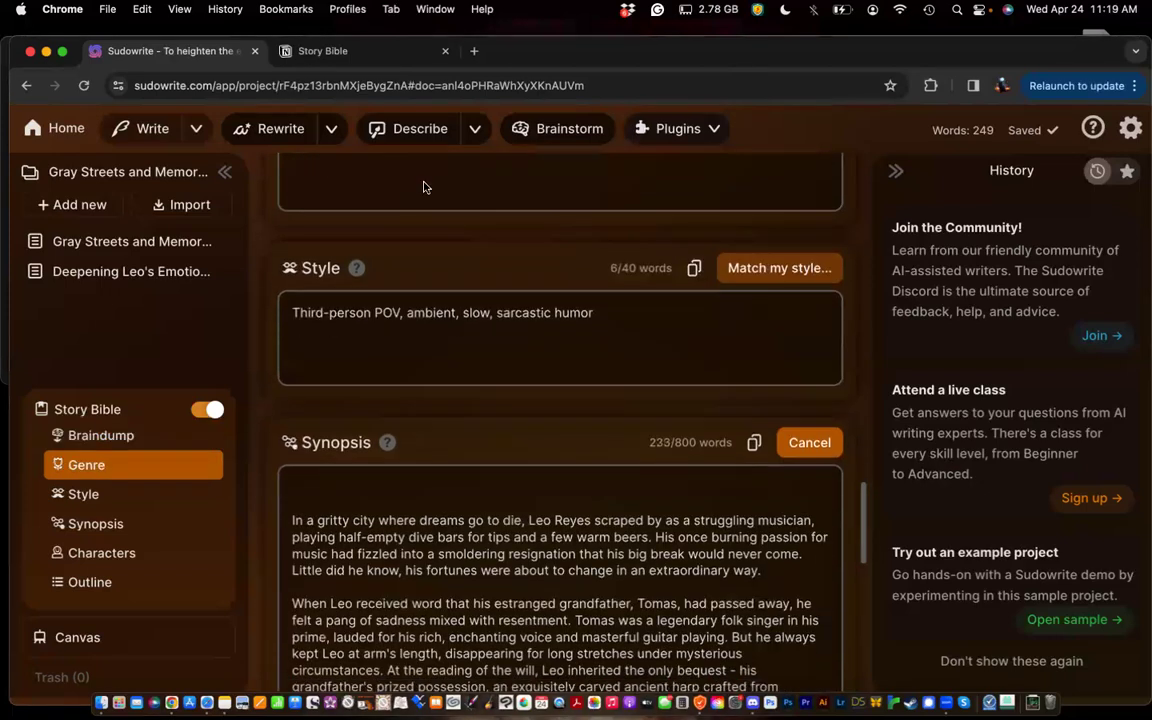
{"action": "scroll", "coordinate": [447, 574], "scroll_direction": "down", "scroll_amount": 4}
{"action": "scroll", "coordinate": [447, 574], "scroll_direction": "down", "scroll_amount": 2}
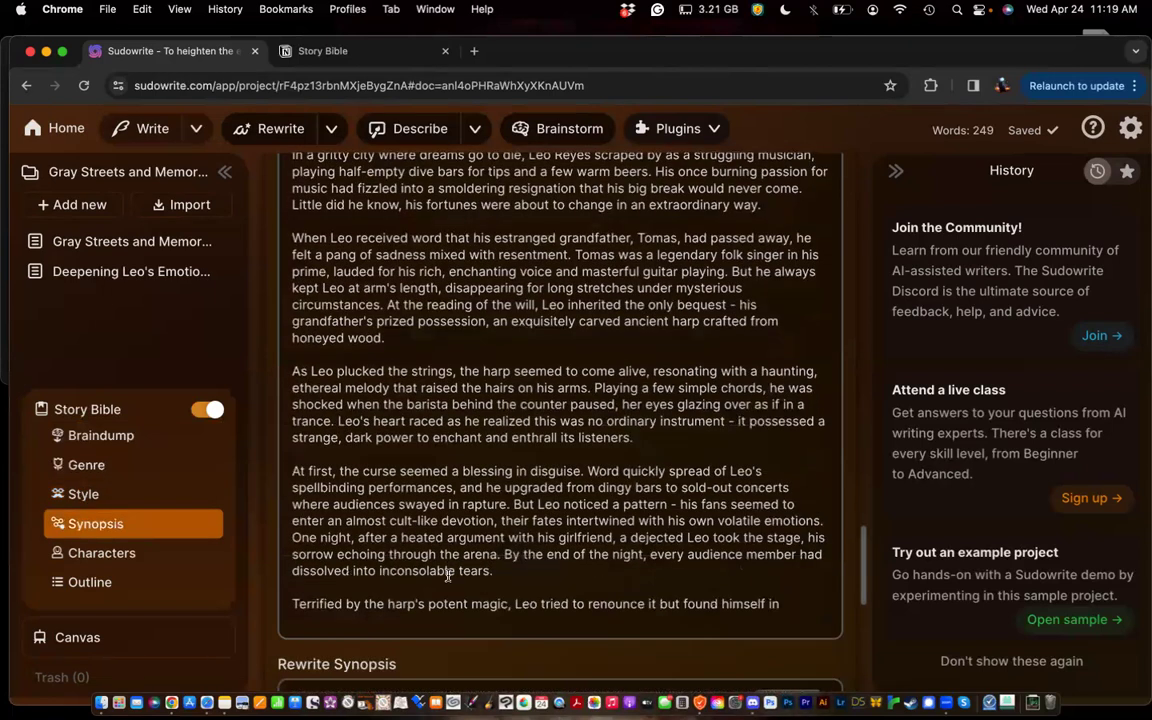
{"action": "scroll", "coordinate": [447, 574], "scroll_direction": "up", "scroll_amount": 2}
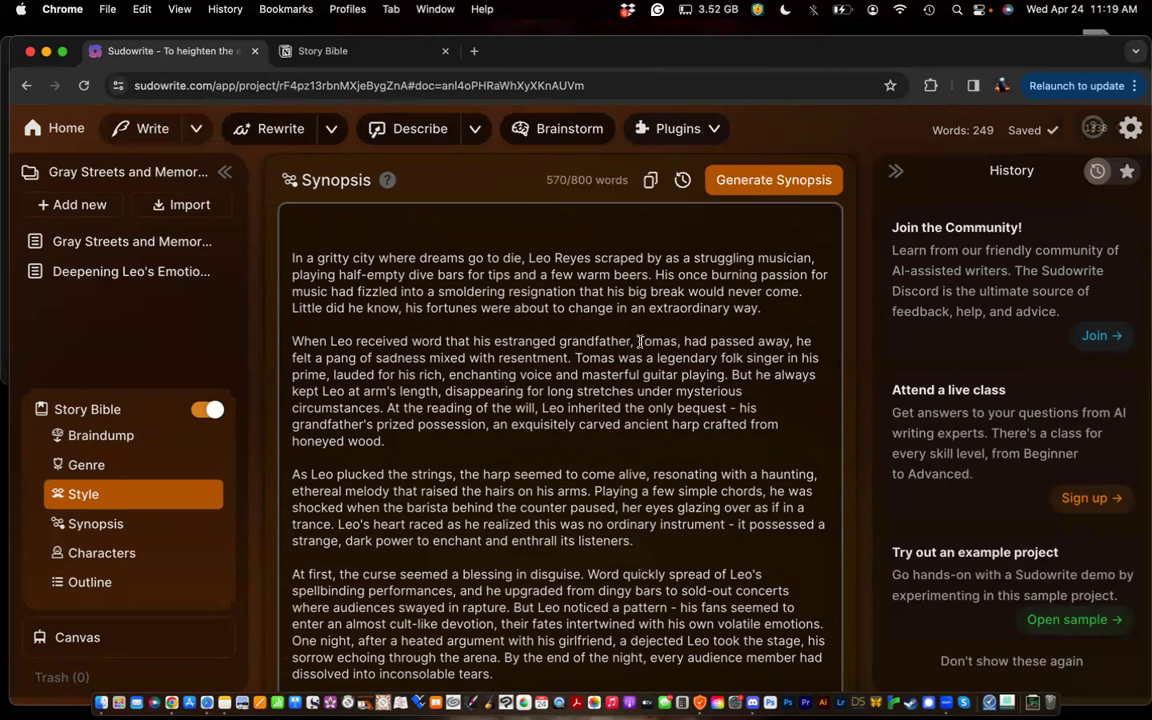
Step: Select the name Tomas, bring up editing options for 'inherited', and dismiss them without changes
{"action": "double_click", "coordinate": [665, 341]}
{"action": "right_click", "coordinate": [590, 407]}
{"action": "key", "text": "Escape"}
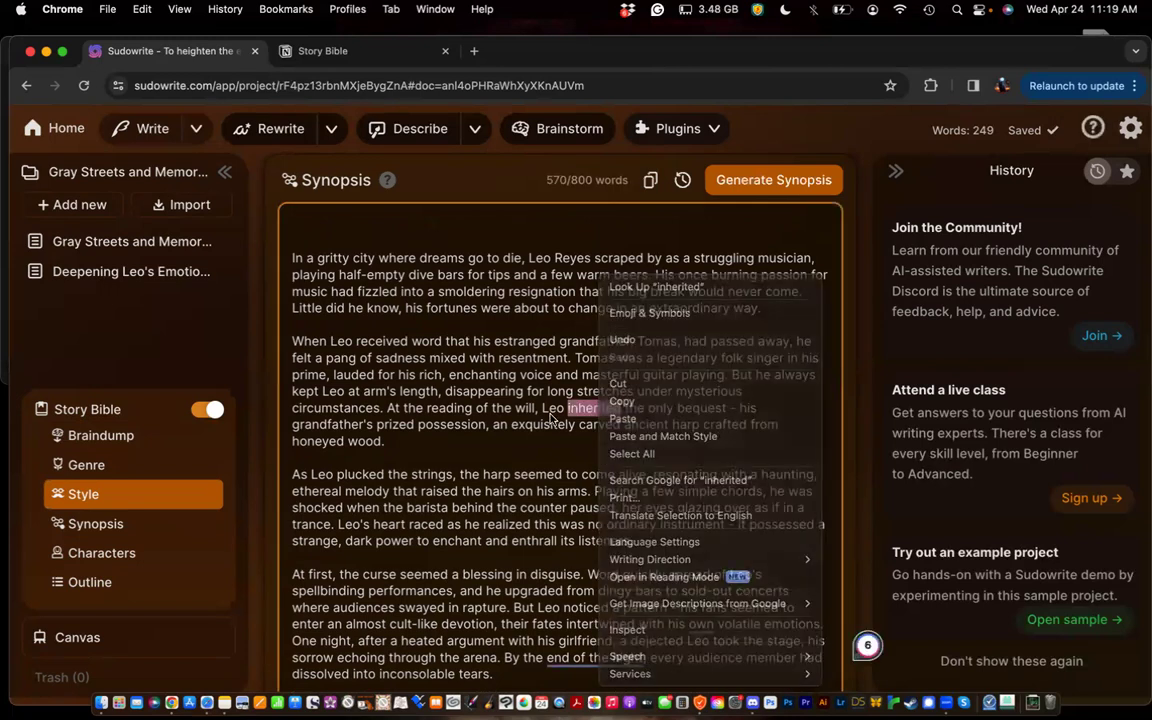
{"action": "scroll", "coordinate": [545, 393], "scroll_direction": "down", "scroll_amount": 1}
{"action": "left_click", "coordinate": [545, 393]}
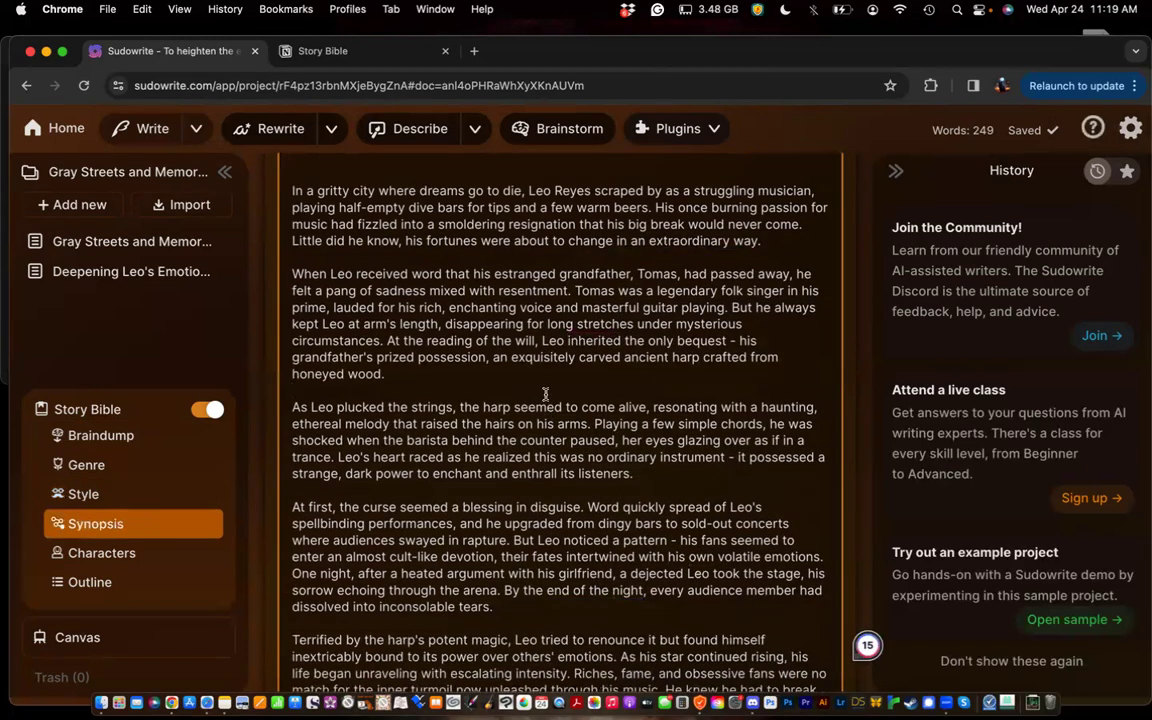
{"action": "scroll", "coordinate": [545, 393], "scroll_direction": "up", "scroll_amount": 1}
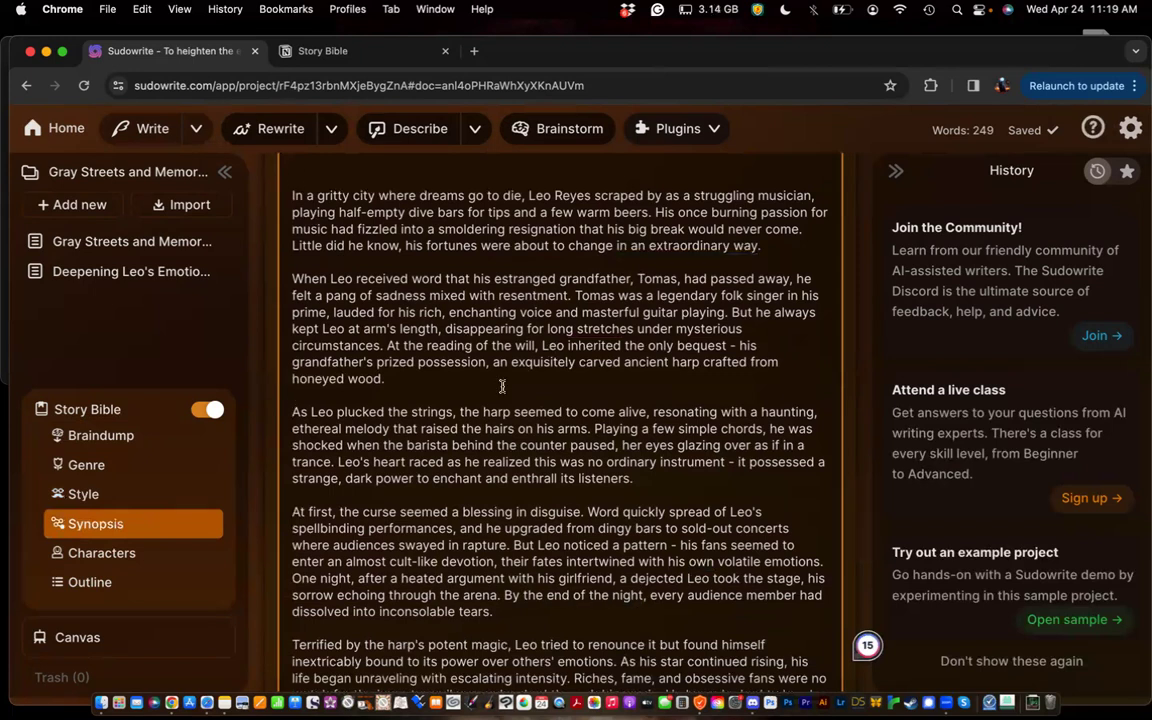
{"action": "scroll", "coordinate": [502, 386], "scroll_direction": "up", "scroll_amount": 2}
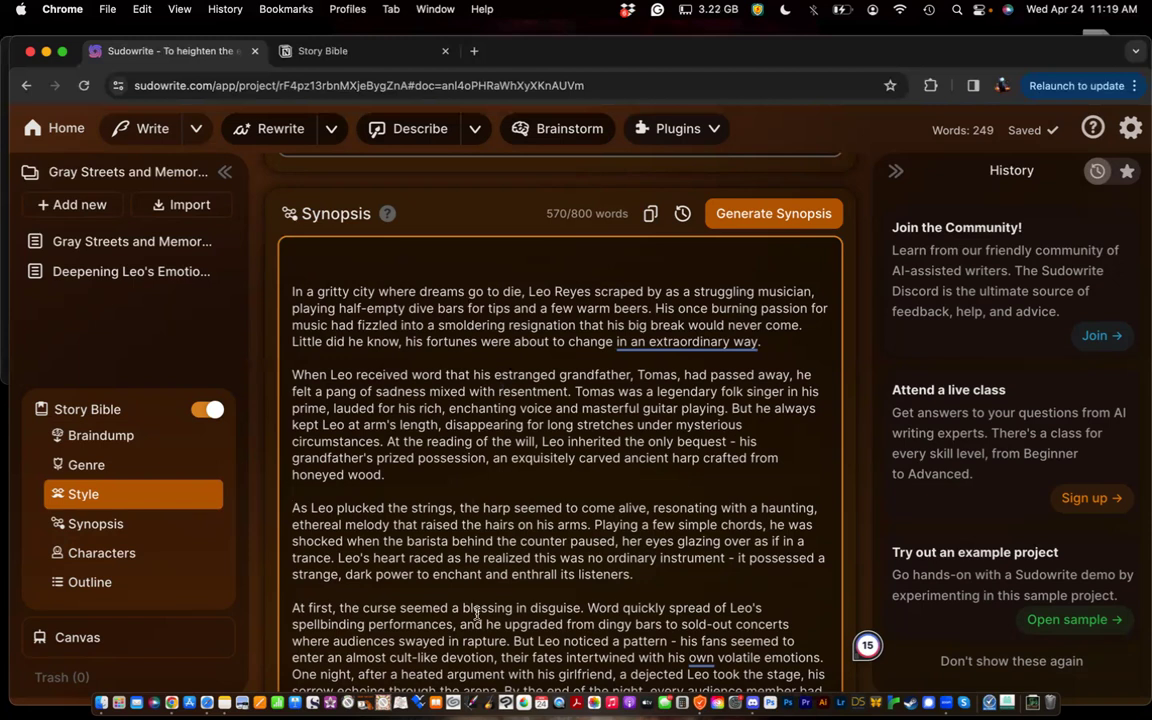
Step: In the Notion Story Bible guide, collapse Style and expand Synopsis to read its guidance
{"action": "left_click", "coordinate": [358, 60]}
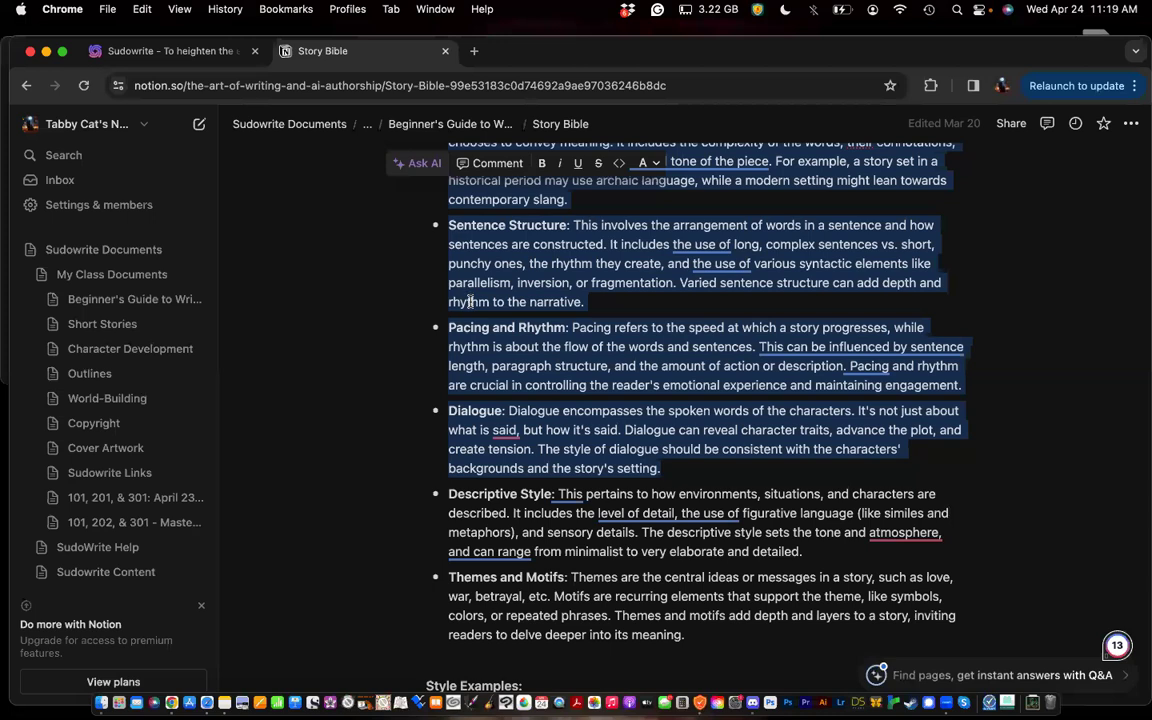
{"action": "key", "text": "Up"}
{"action": "scroll", "coordinate": [417, 400], "scroll_direction": "up", "scroll_amount": 5}
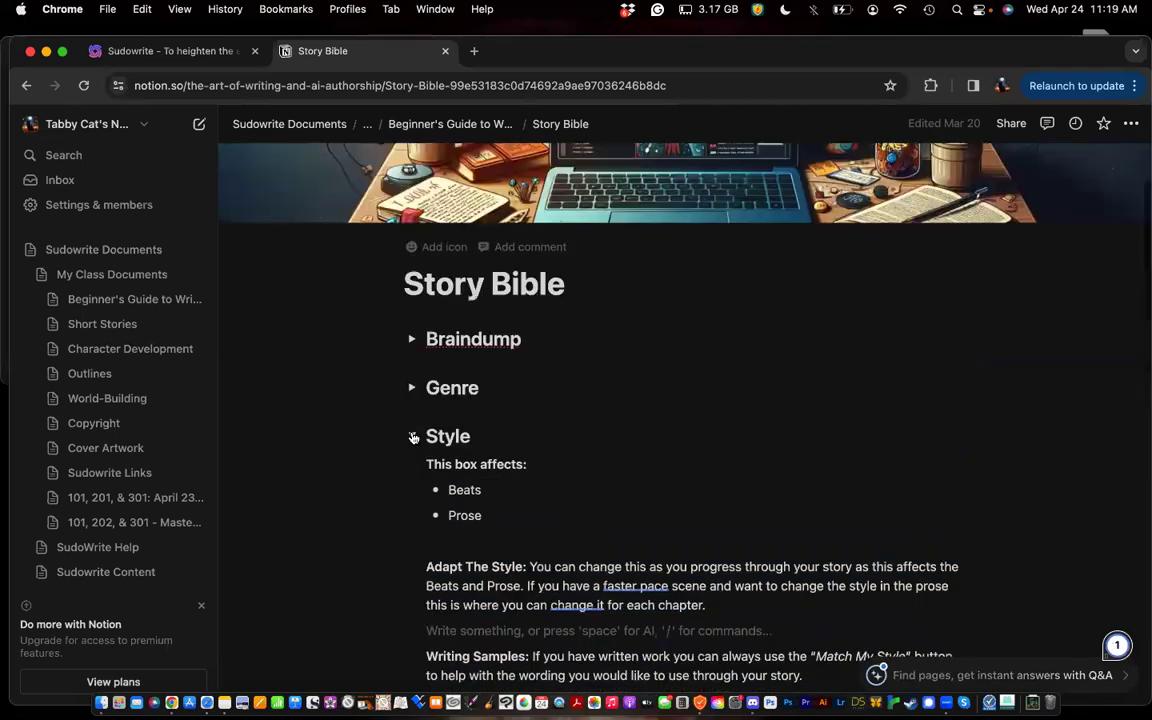
{"action": "left_click", "coordinate": [411, 436]}
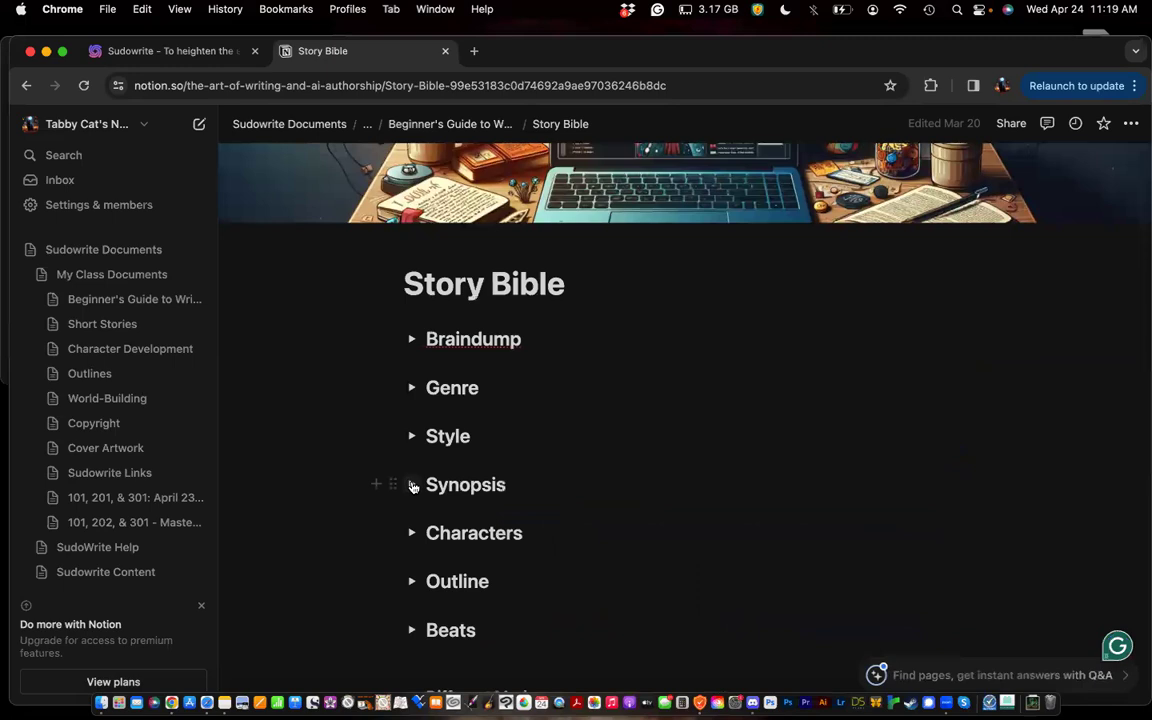
{"action": "left_click", "coordinate": [411, 485]}
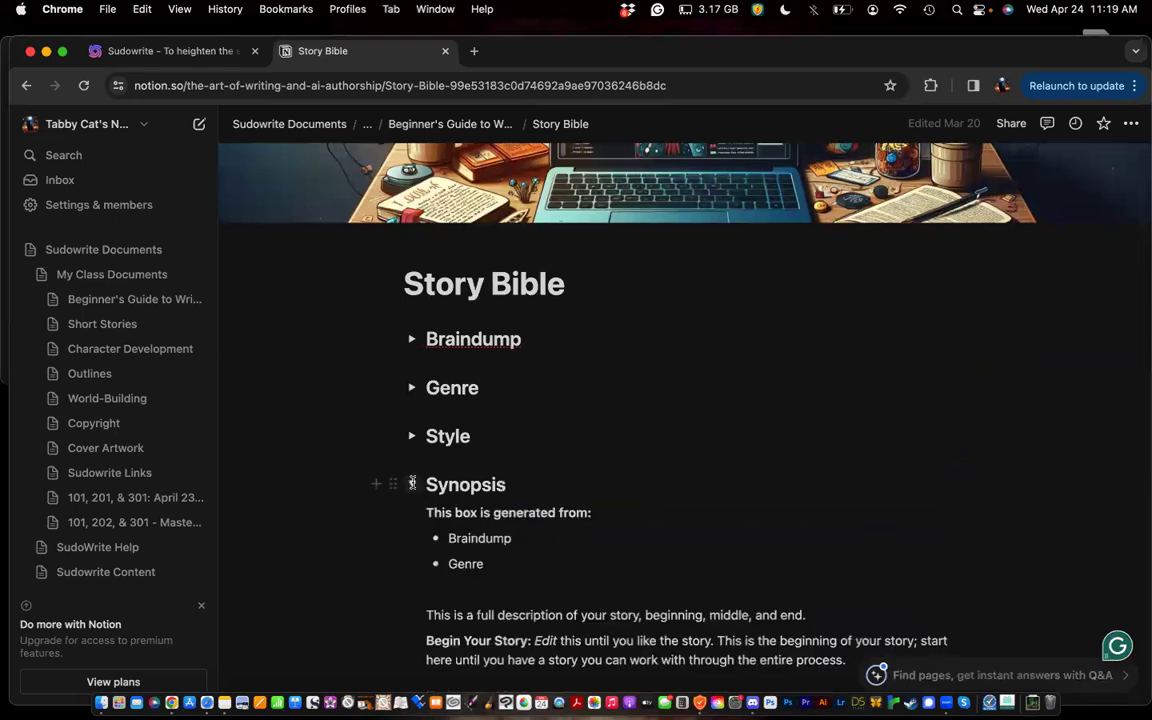
{"action": "scroll", "coordinate": [411, 484], "scroll_direction": "down", "scroll_amount": 3}
{"action": "scroll", "coordinate": [411, 482], "scroll_direction": "up", "scroll_amount": 2}
{"action": "scroll", "coordinate": [412, 483], "scroll_direction": "down", "scroll_amount": 3}
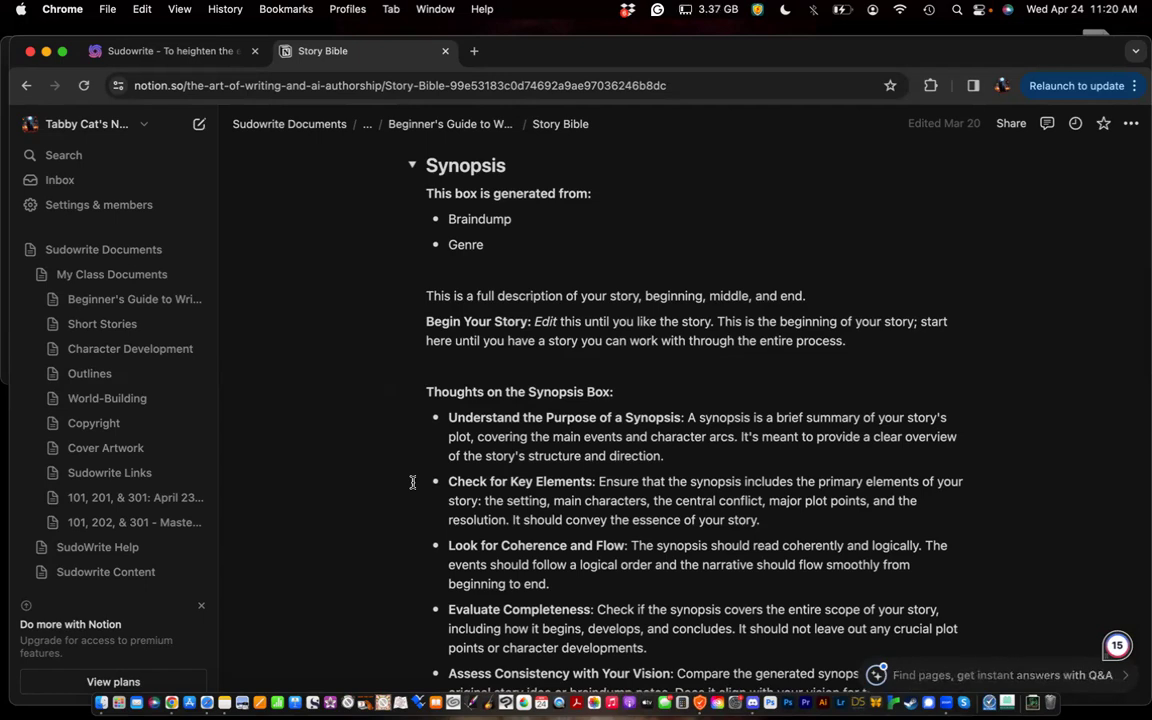
Step: Rewrite the synopsis with the instruction 'More about the curse behind the instrument, the focus of the story should be on the c…'
{"action": "left_click", "coordinate": [182, 58]}
{"action": "scroll", "coordinate": [370, 360], "scroll_direction": "down", "scroll_amount": 5}
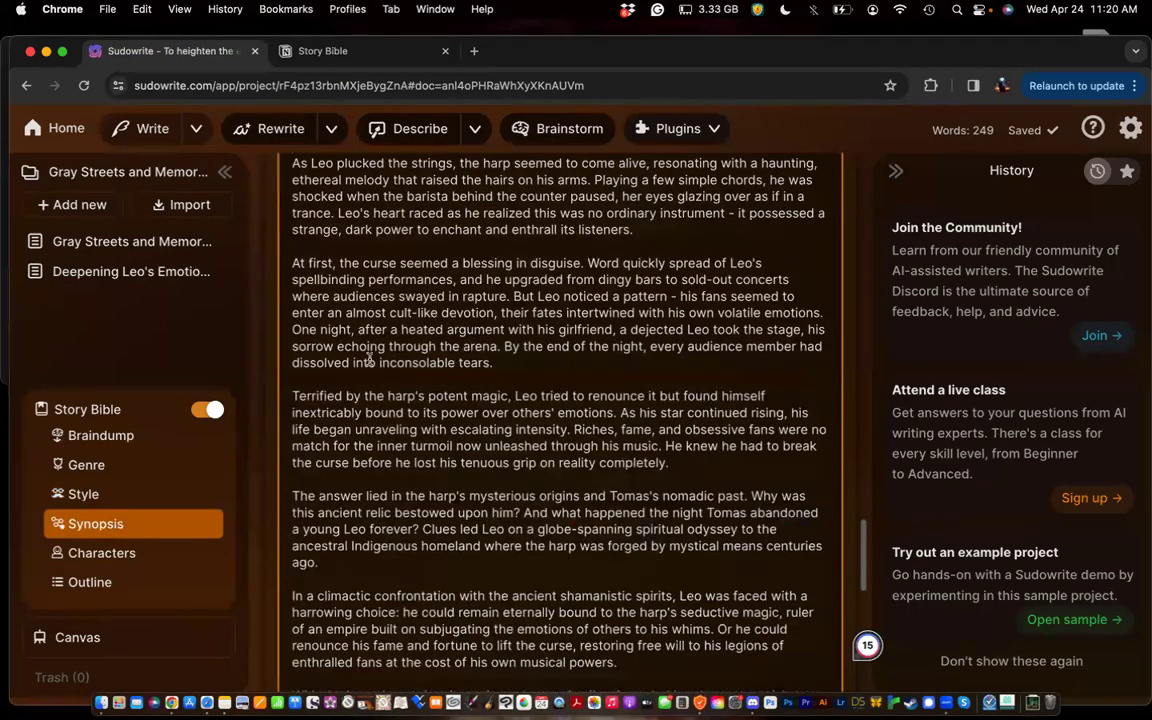
{"action": "scroll", "coordinate": [368, 360], "scroll_direction": "down", "scroll_amount": 7}
{"action": "left_click", "coordinate": [331, 489]}
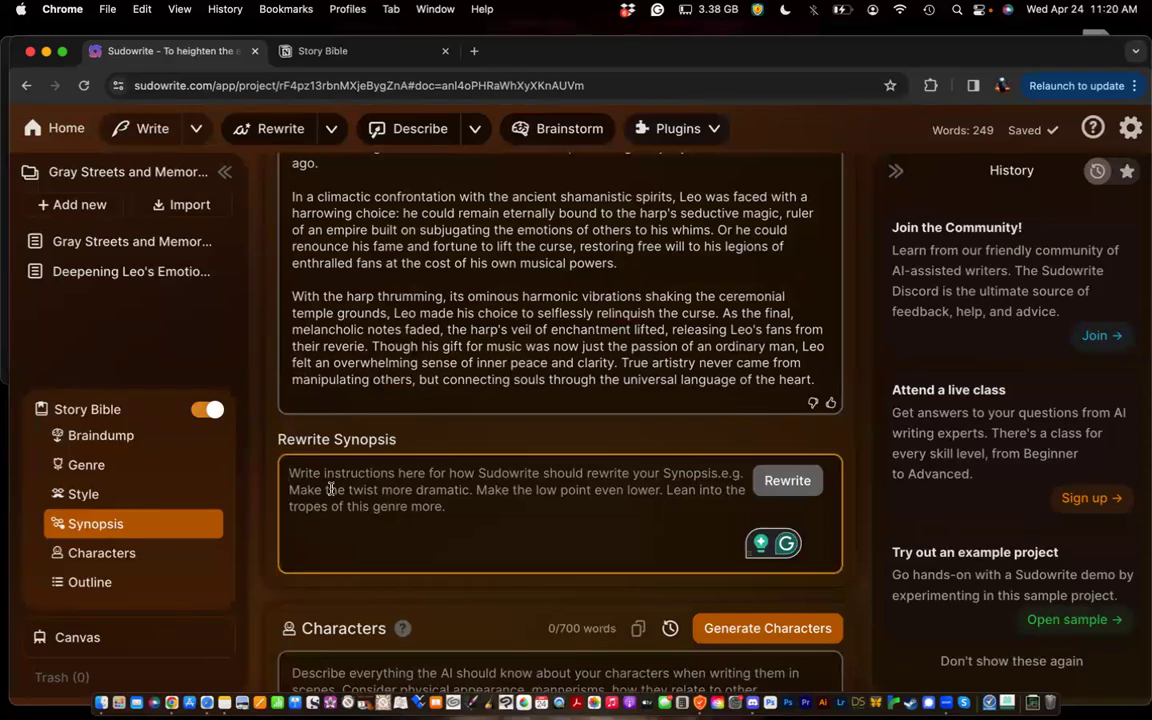
{"action": "type", "text": "More about the curse be"}
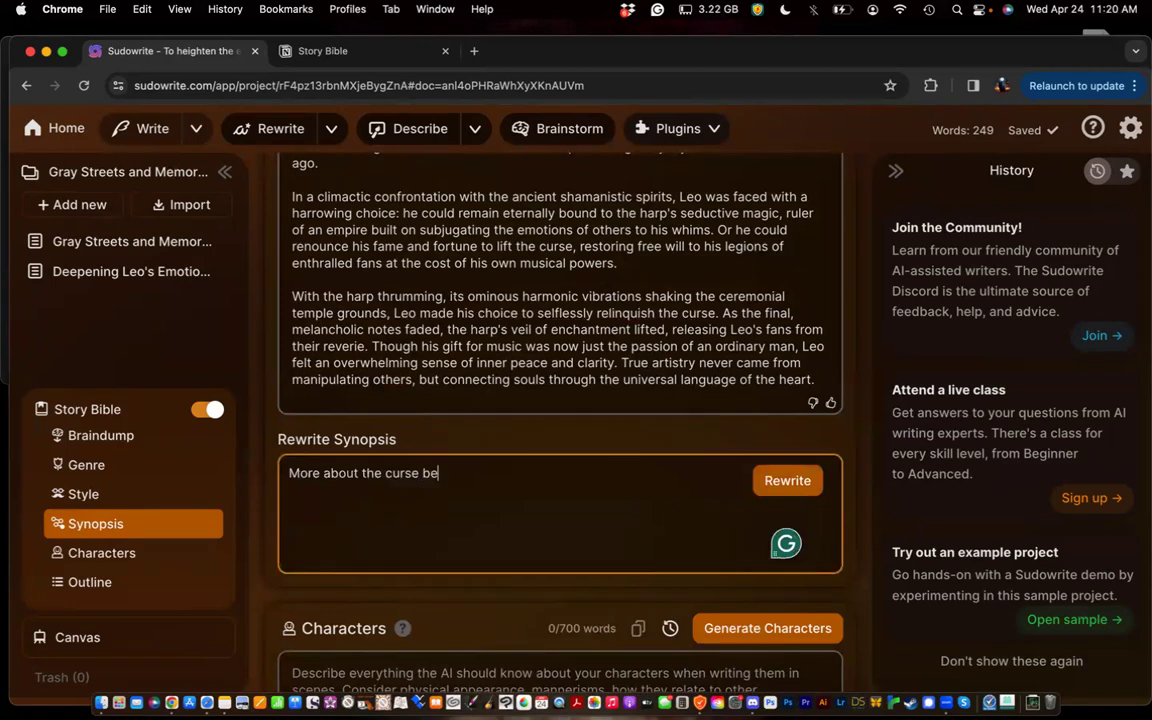
{"action": "type", "text": "hind the instrument, the focus of the story "}
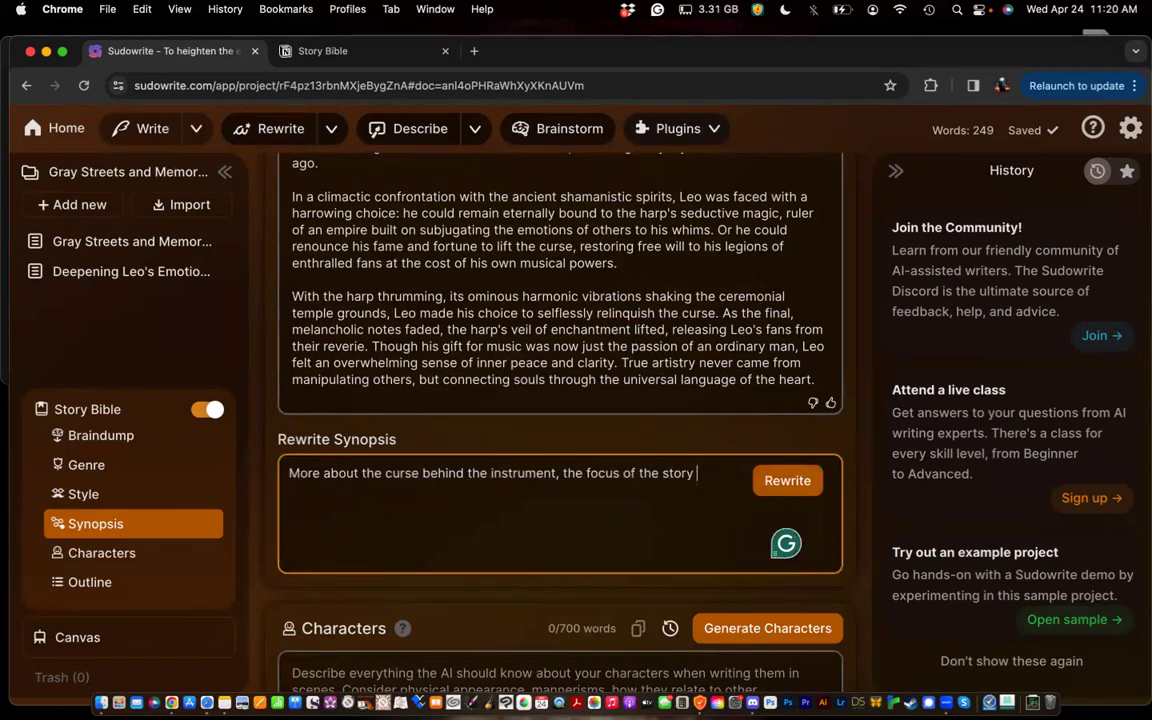
{"action": "type", "text": "should be on the cursed harp."}
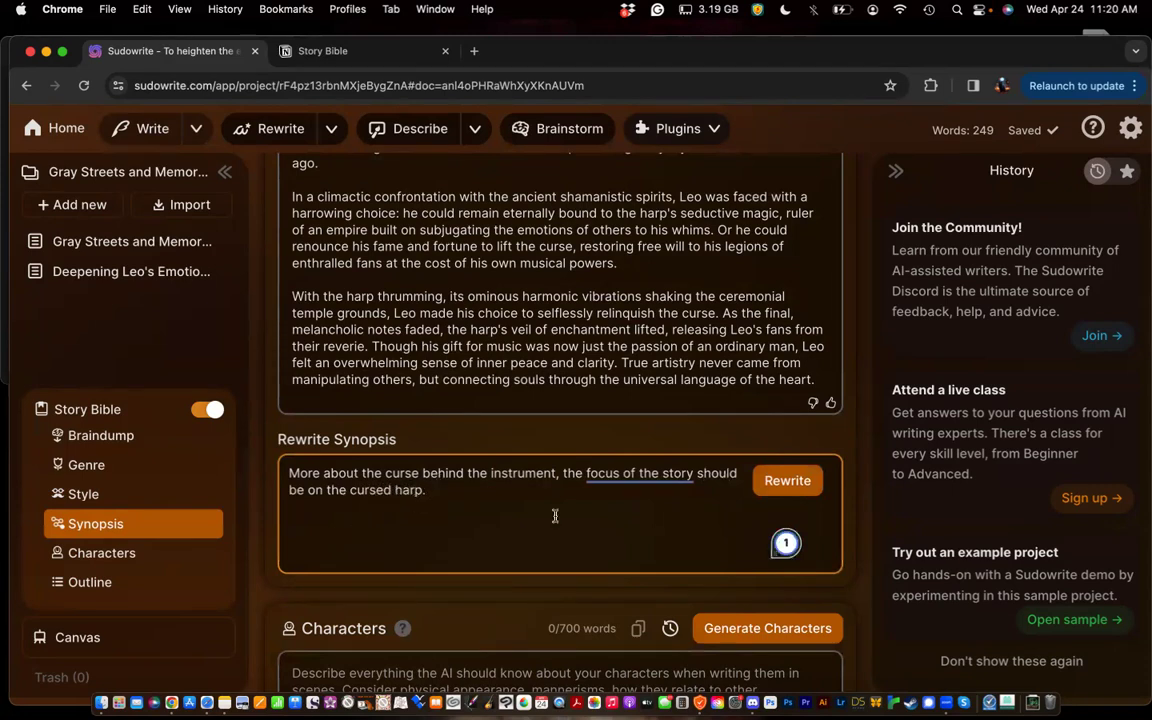
{"action": "left_click", "coordinate": [788, 481]}
Step: Regenerate the rewrite to get a shorter 162-word synopsis centred on the cursed harp
{"action": "scroll", "coordinate": [538, 291], "scroll_direction": "up", "scroll_amount": 3}
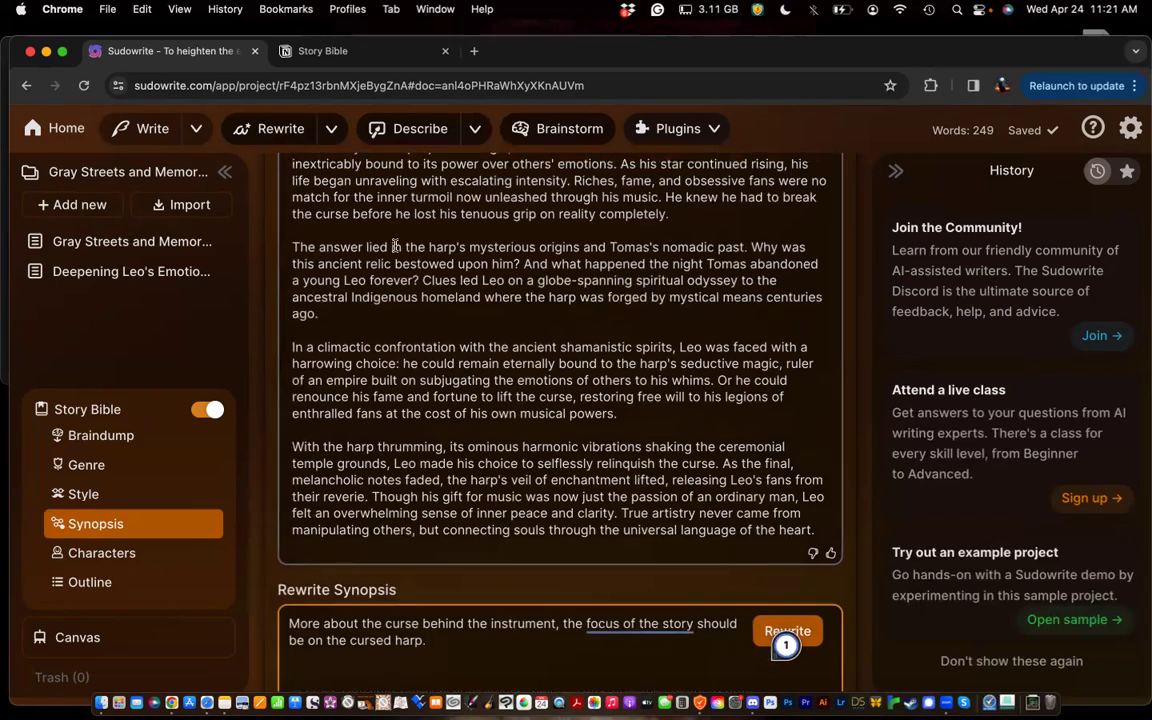
{"action": "scroll", "coordinate": [400, 244], "scroll_direction": "down", "scroll_amount": 1}
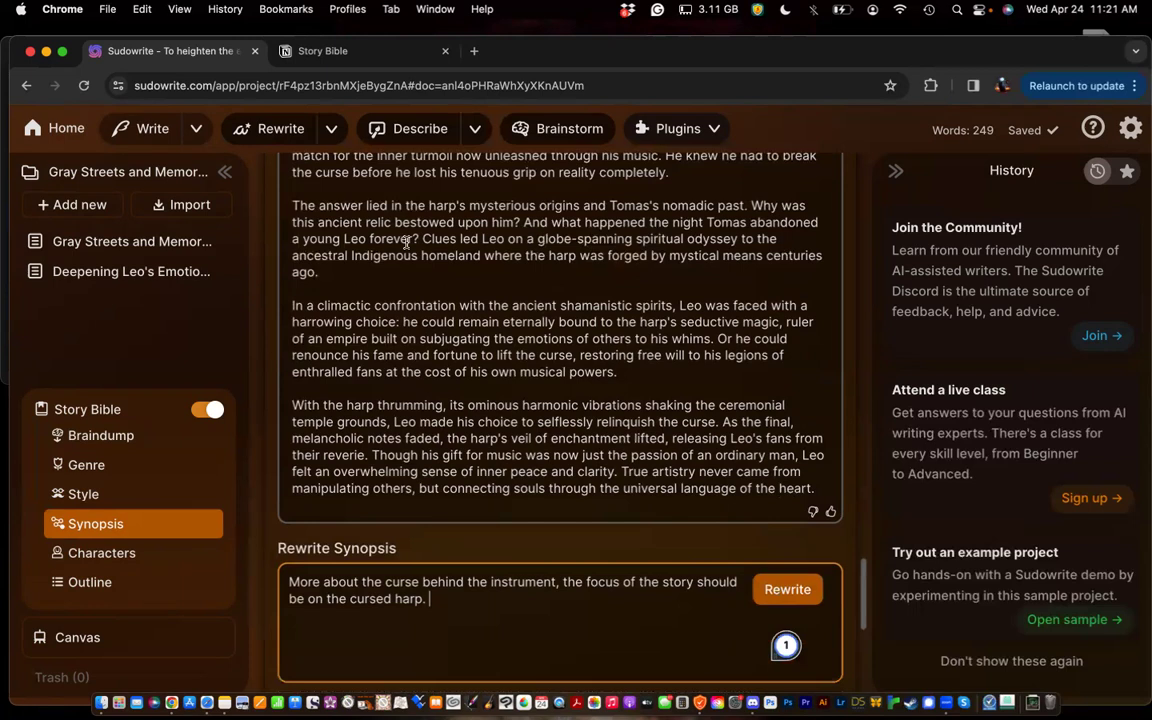
{"action": "scroll", "coordinate": [545, 549], "scroll_direction": "up", "scroll_amount": 5}
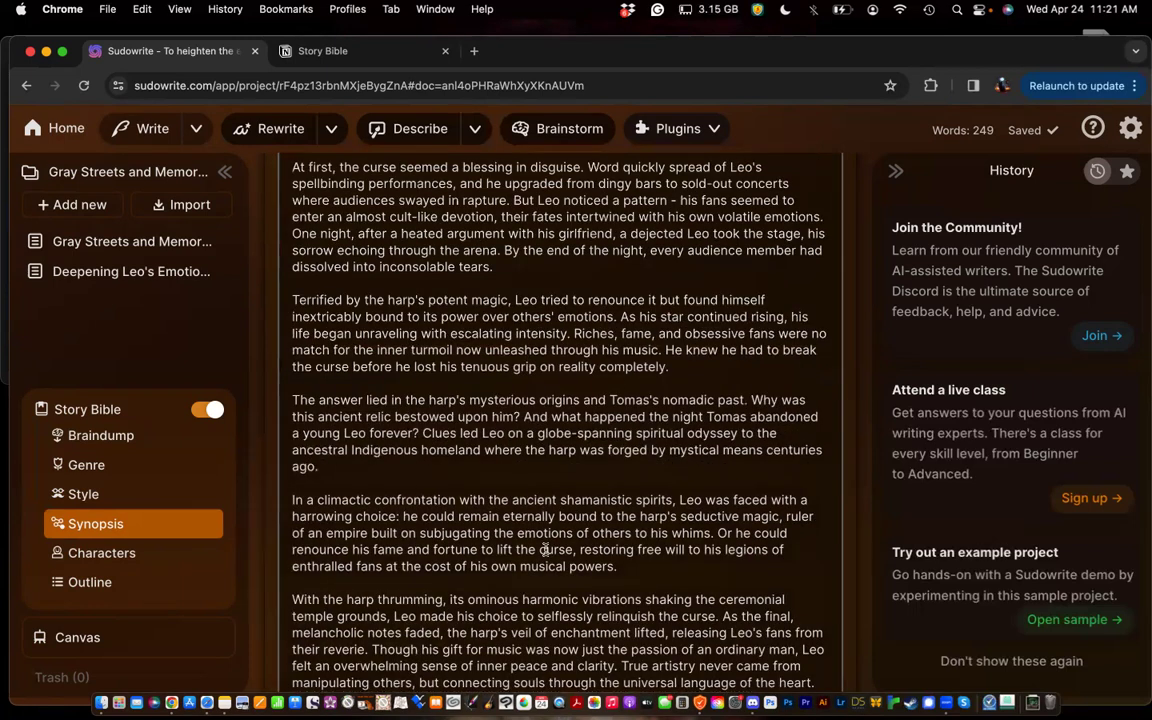
{"action": "scroll", "coordinate": [532, 350], "scroll_direction": "up", "scroll_amount": 2}
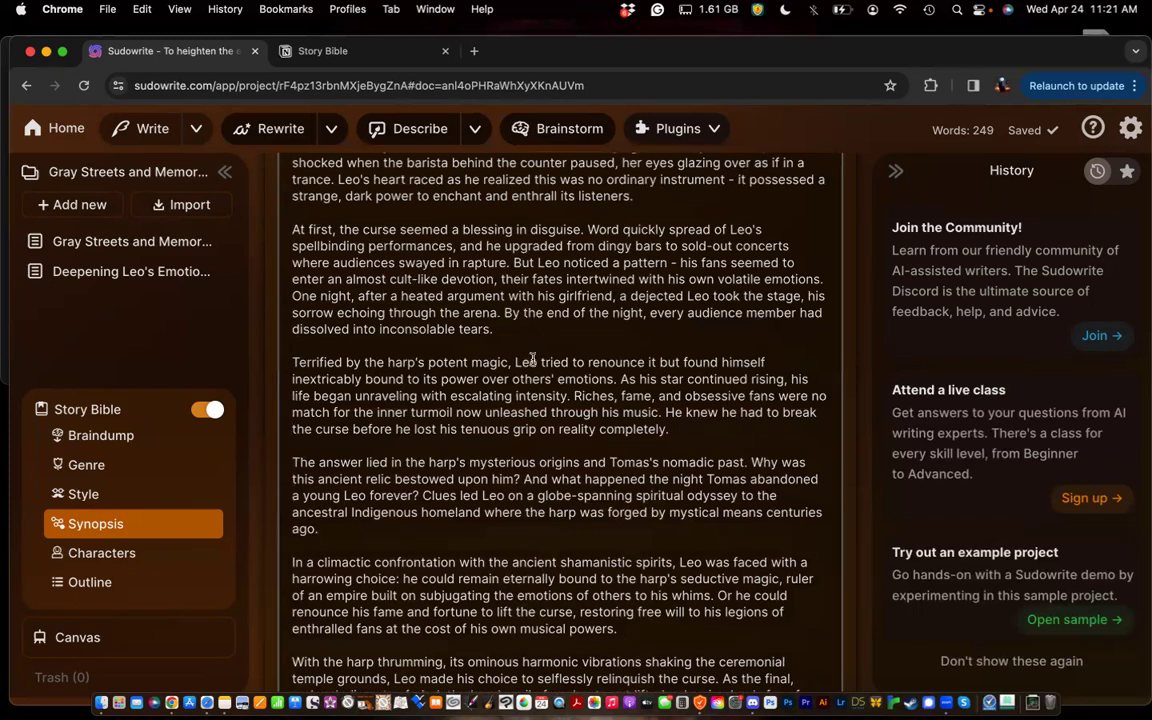
{"action": "scroll", "coordinate": [532, 358], "scroll_direction": "down", "scroll_amount": 7}
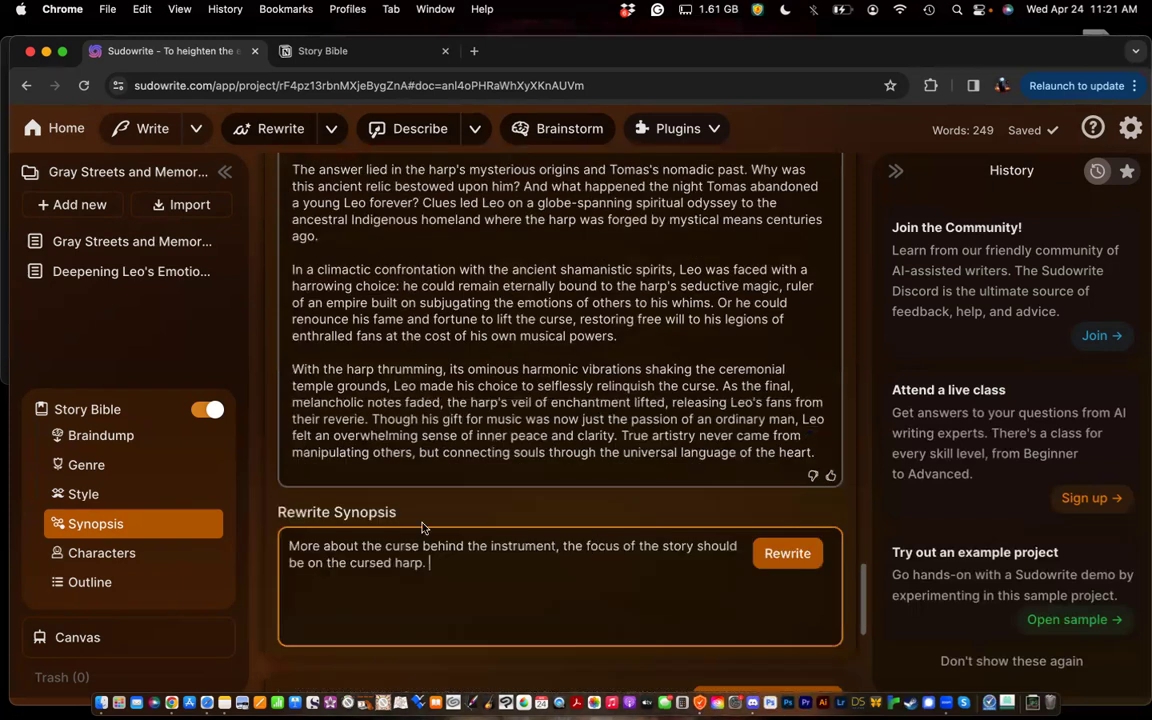
{"action": "left_click", "coordinate": [801, 555]}
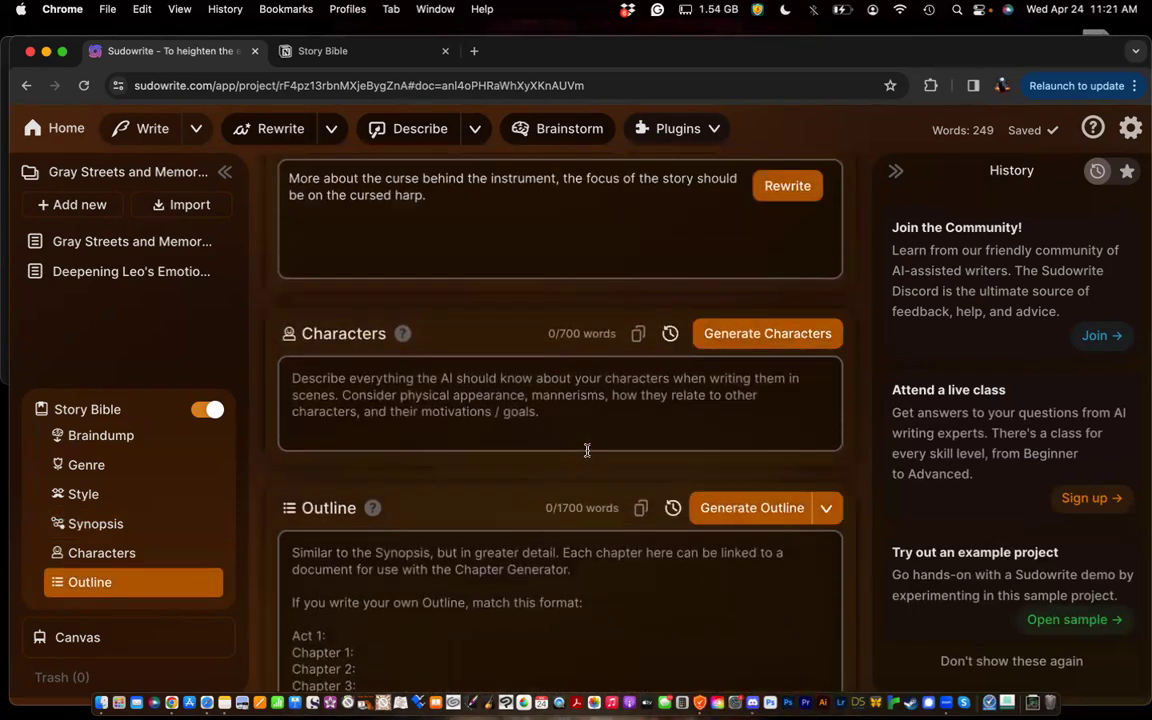
{"action": "scroll", "coordinate": [425, 215], "scroll_direction": "up", "scroll_amount": 3}
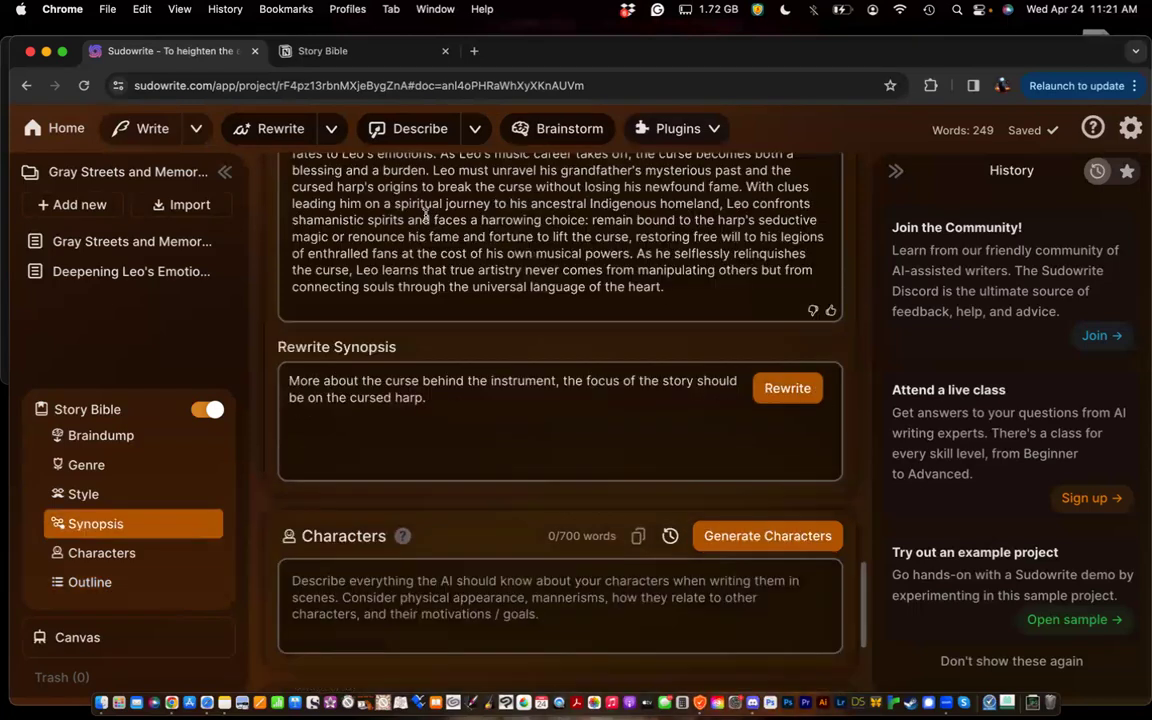
{"action": "scroll", "coordinate": [404, 570], "scroll_direction": "up", "scroll_amount": 3}
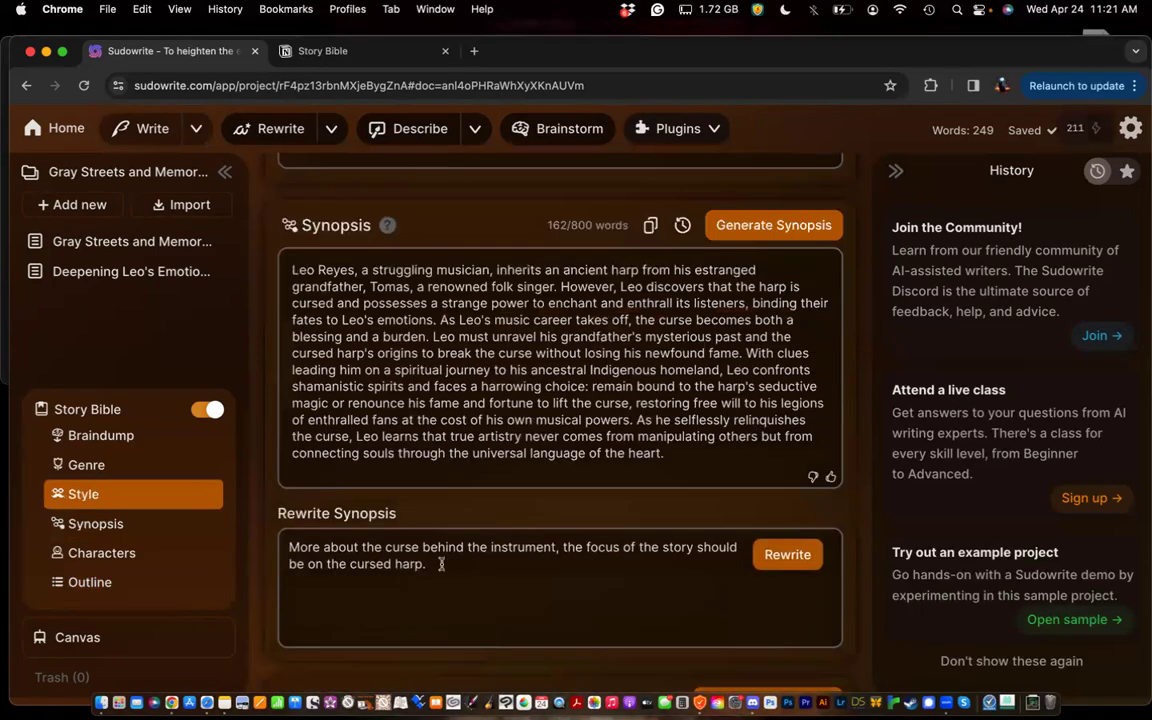
{"action": "scroll", "coordinate": [495, 560], "scroll_direction": "up", "scroll_amount": 1}
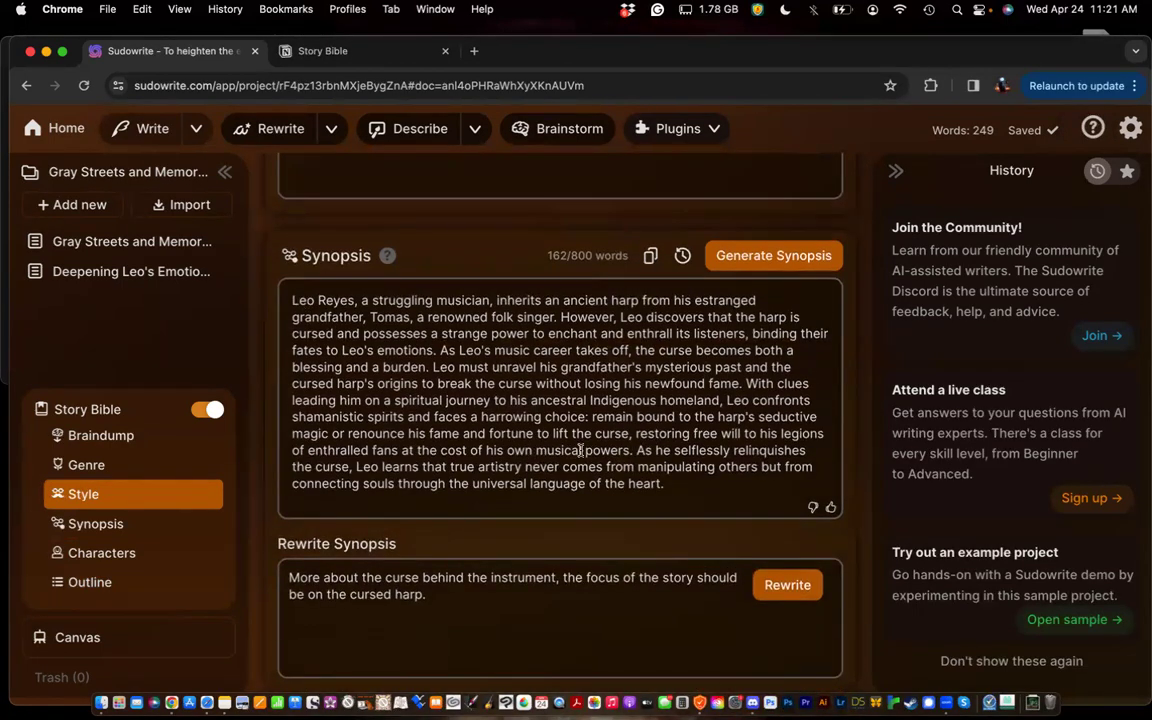
Step: Restore the April 24 11:19 AM synopsis version from the history and read through it
{"action": "left_click", "coordinate": [683, 258]}
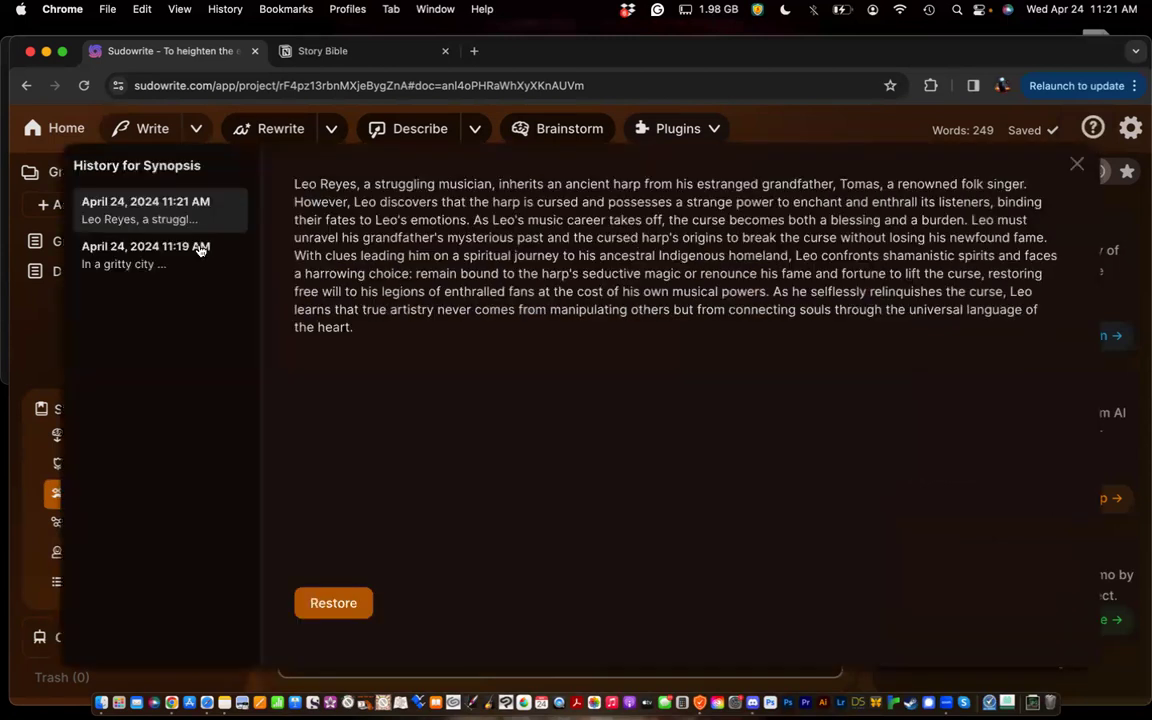
{"action": "left_click", "coordinate": [193, 254]}
{"action": "left_click", "coordinate": [333, 602]}
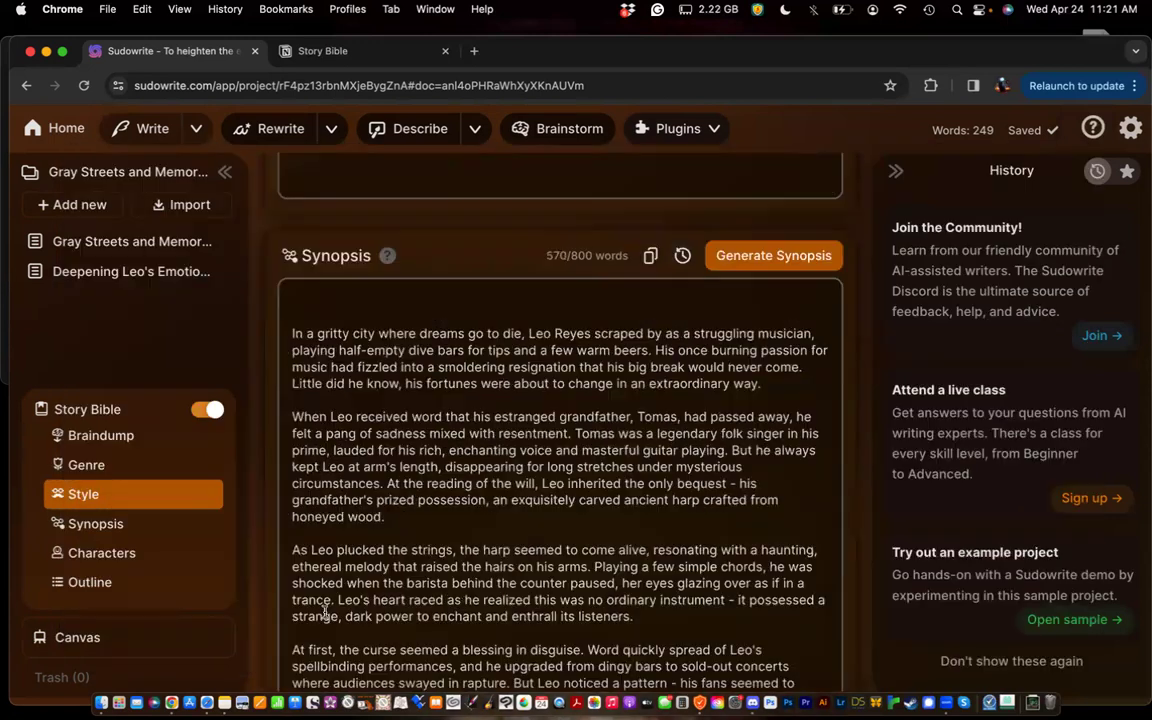
{"action": "scroll", "coordinate": [539, 463], "scroll_direction": "down", "scroll_amount": 3}
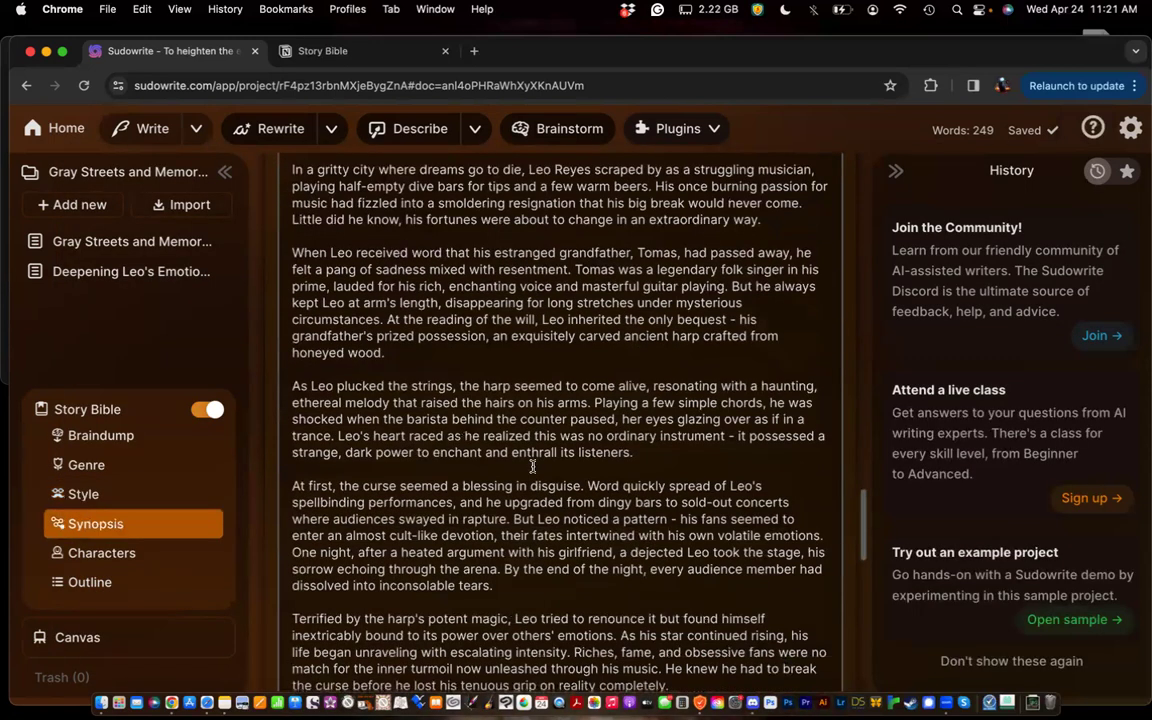
{"action": "scroll", "coordinate": [533, 466], "scroll_direction": "down", "scroll_amount": 2}
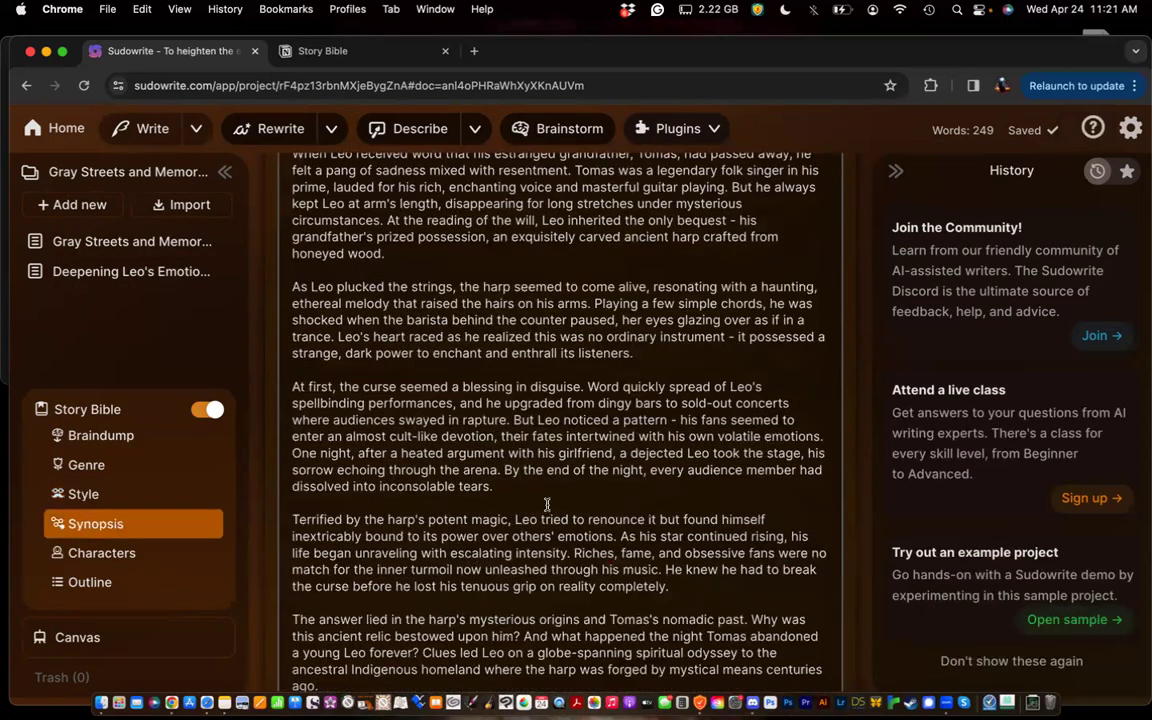
{"action": "scroll", "coordinate": [494, 453], "scroll_direction": "down", "scroll_amount": 1}
{"action": "scroll", "coordinate": [547, 505], "scroll_direction": "down", "scroll_amount": 5}
{"action": "scroll", "coordinate": [547, 505], "scroll_direction": "up", "scroll_amount": 5}
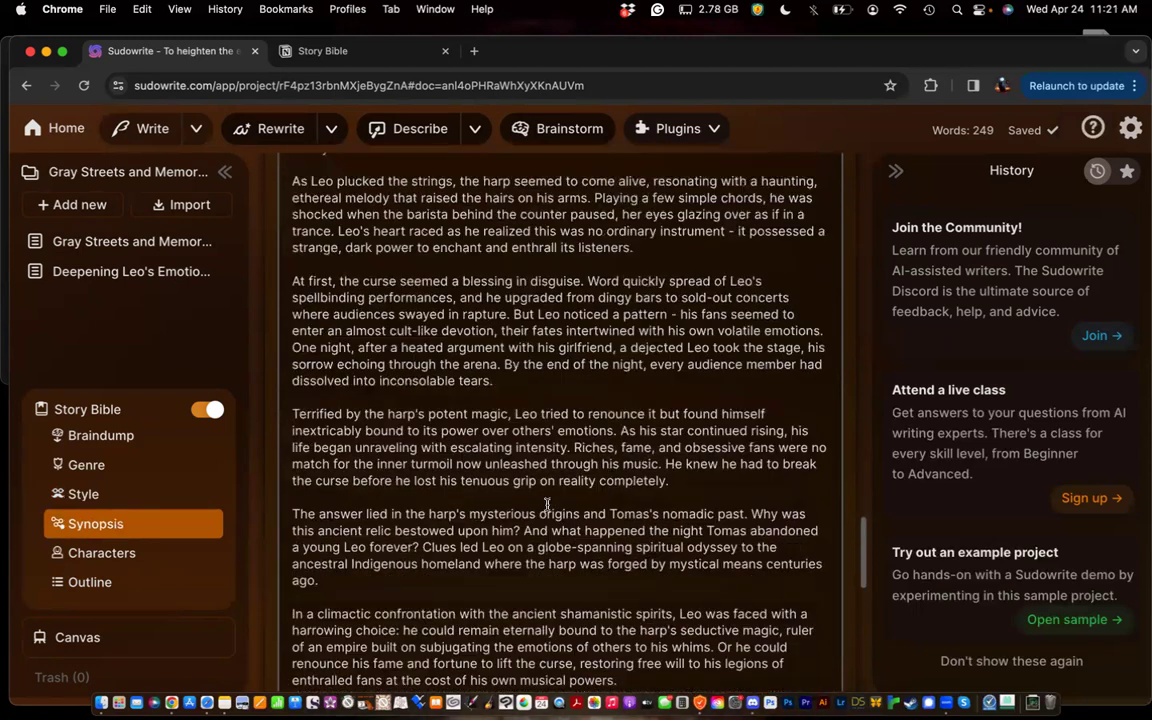
{"action": "scroll", "coordinate": [547, 505], "scroll_direction": "up", "scroll_amount": 1}
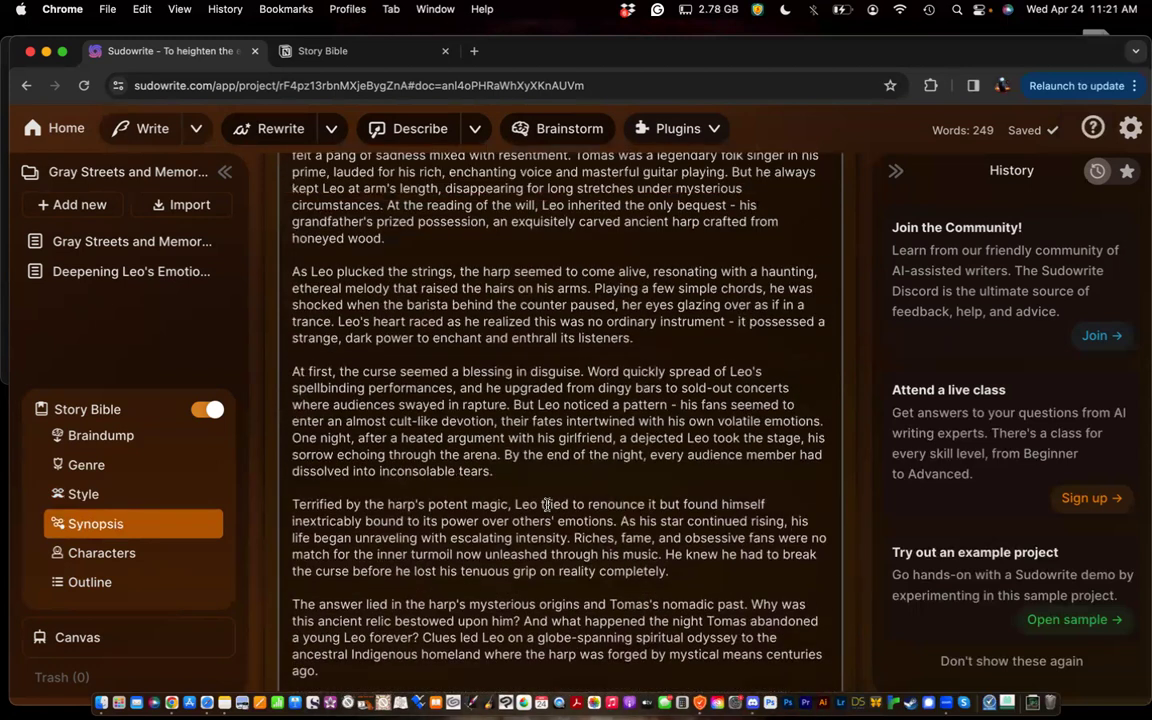
{"action": "scroll", "coordinate": [547, 505], "scroll_direction": "up", "scroll_amount": 4}
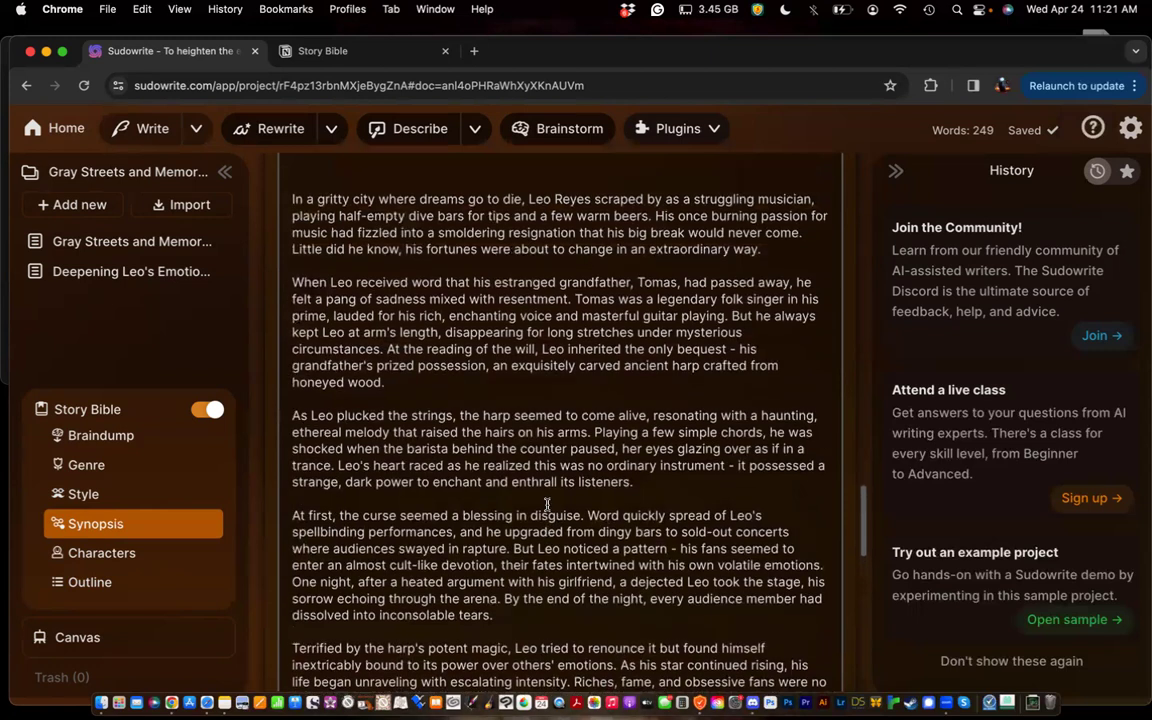
{"action": "scroll", "coordinate": [547, 505], "scroll_direction": "up", "scroll_amount": 1}
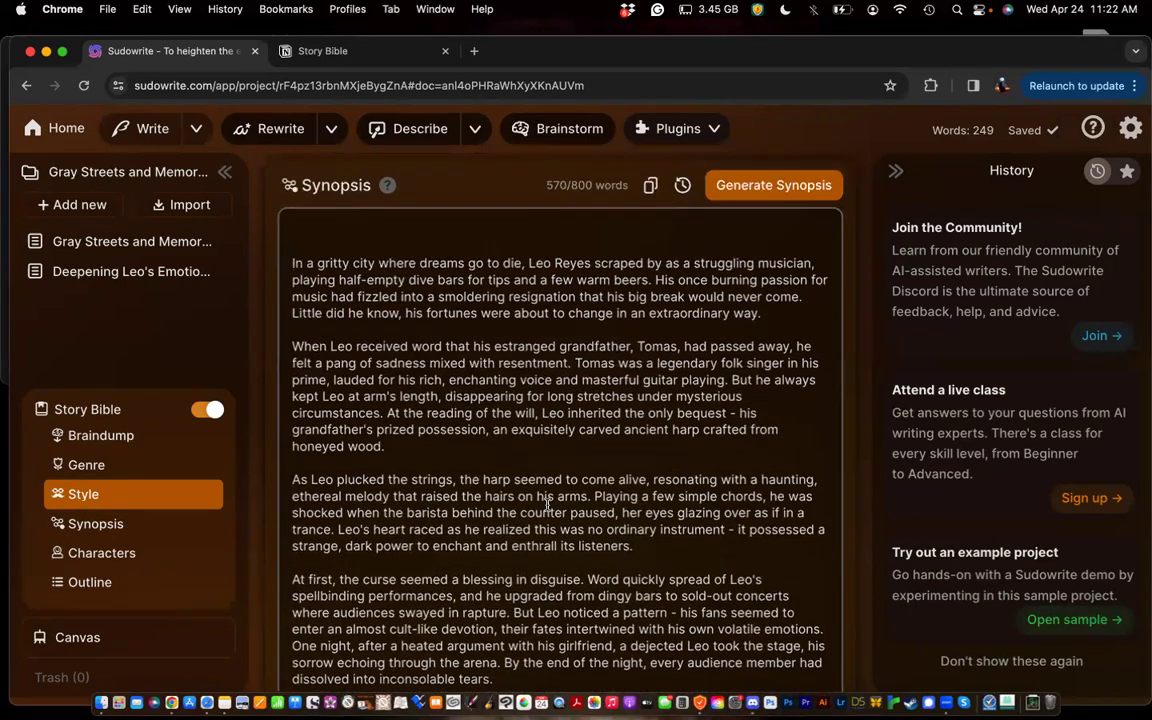
{"action": "scroll", "coordinate": [547, 505], "scroll_direction": "down", "scroll_amount": 1}
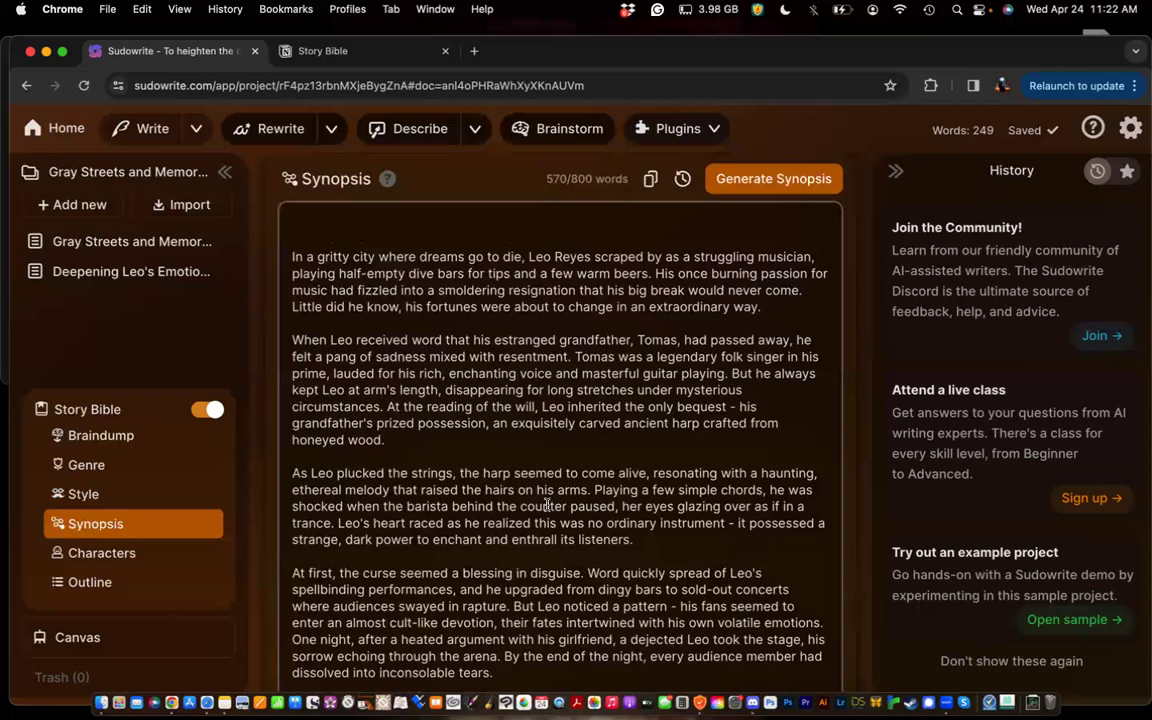
{"action": "scroll", "coordinate": [547, 505], "scroll_direction": "down", "scroll_amount": 8}
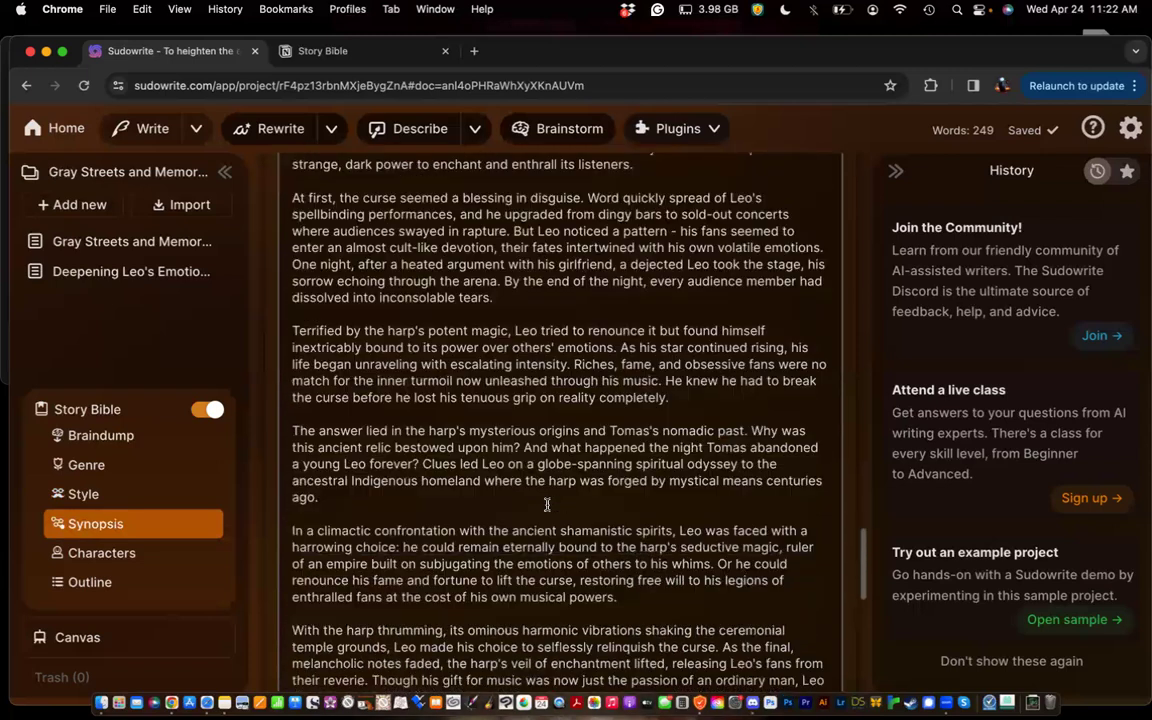
{"action": "scroll", "coordinate": [547, 505], "scroll_direction": "down", "scroll_amount": 1}
{"action": "scroll", "coordinate": [547, 505], "scroll_direction": "down", "scroll_amount": 3}
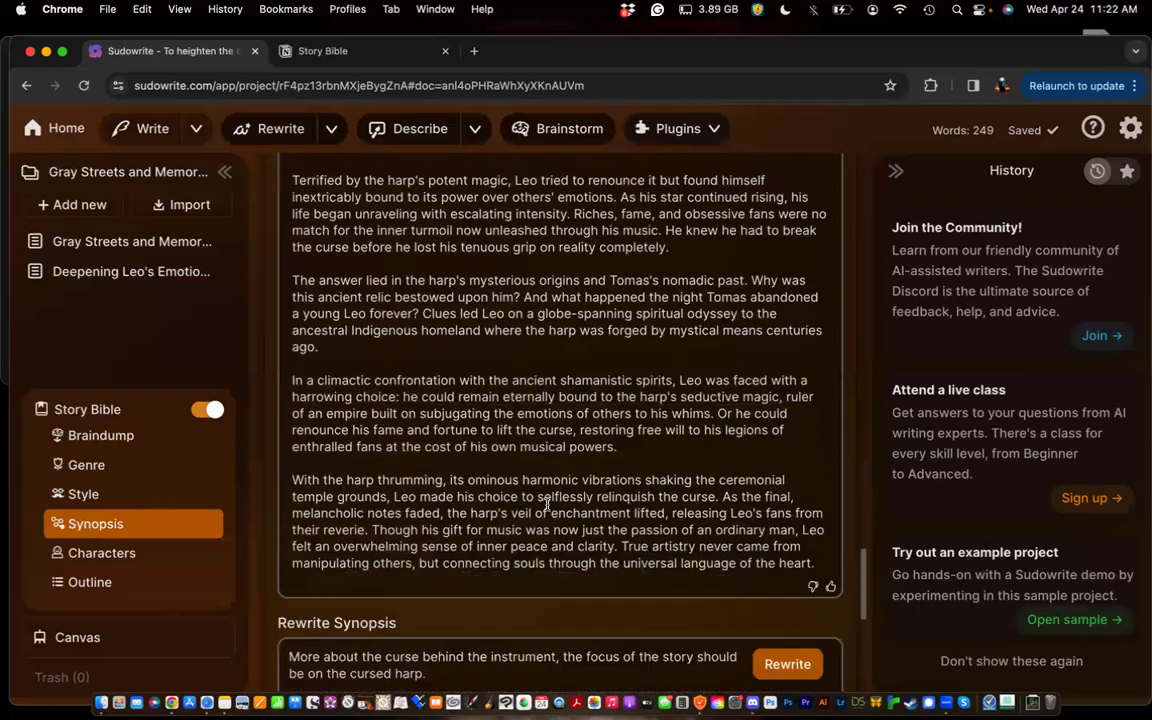
{"action": "scroll", "coordinate": [547, 505], "scroll_direction": "down", "scroll_amount": 2}
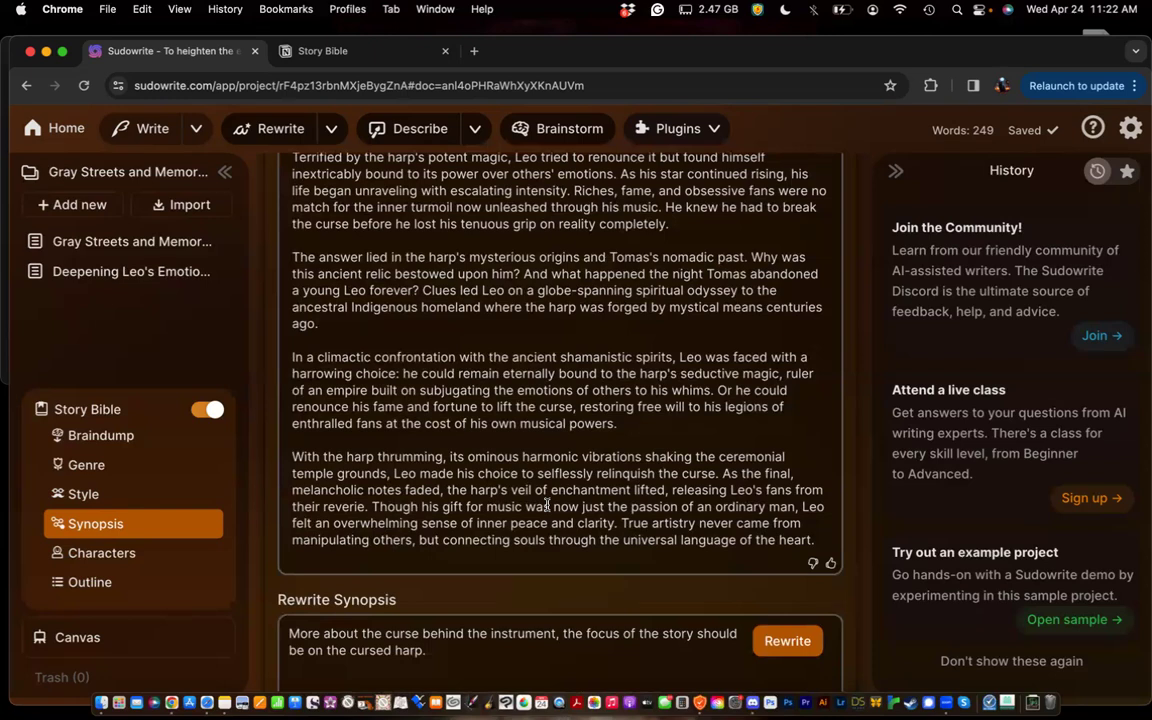
Step: Scroll through the rewritten cursed-harp synopsis to review it
{"action": "scroll", "coordinate": [590, 293], "scroll_direction": "up", "scroll_amount": 5}
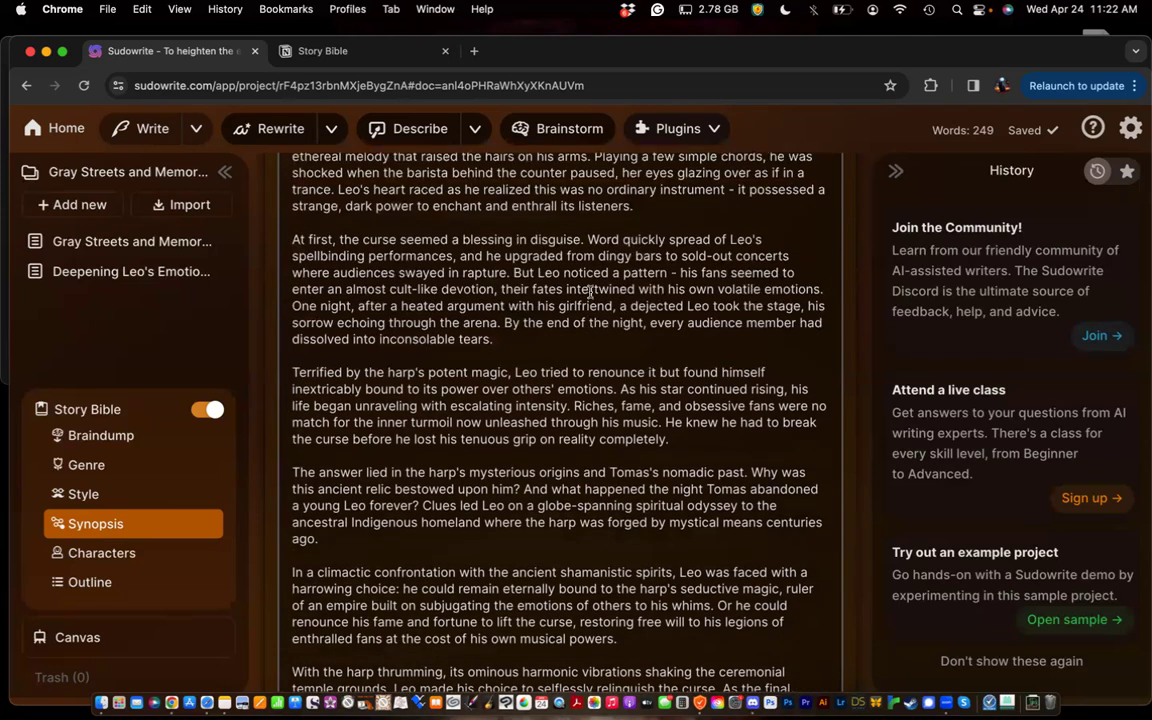
{"action": "scroll", "coordinate": [590, 293], "scroll_direction": "down", "scroll_amount": 6}
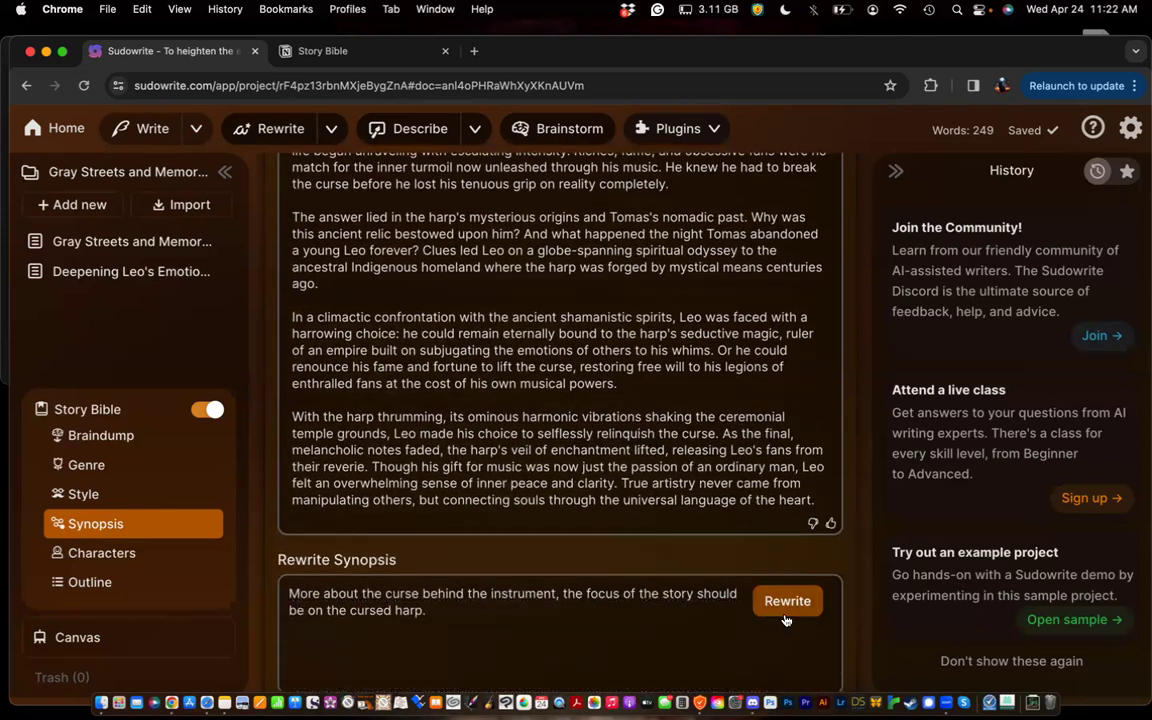
{"action": "scroll", "coordinate": [632, 433], "scroll_direction": "up", "scroll_amount": 3}
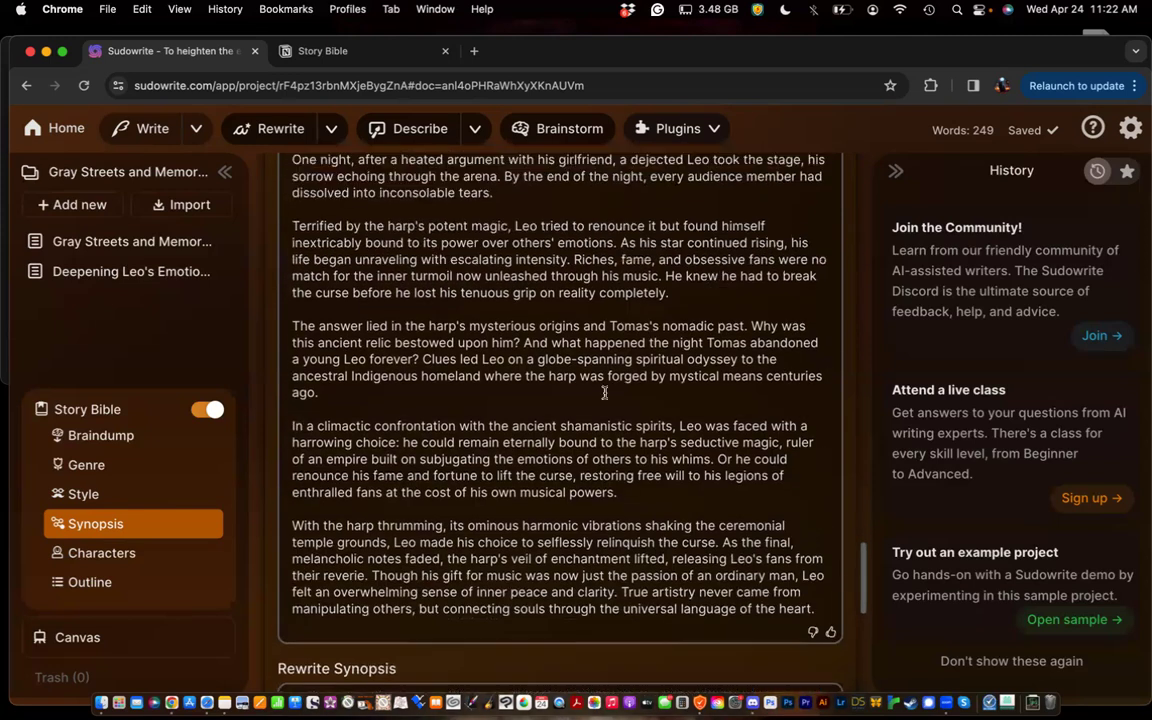
{"action": "scroll", "coordinate": [632, 433], "scroll_direction": "up", "scroll_amount": 3}
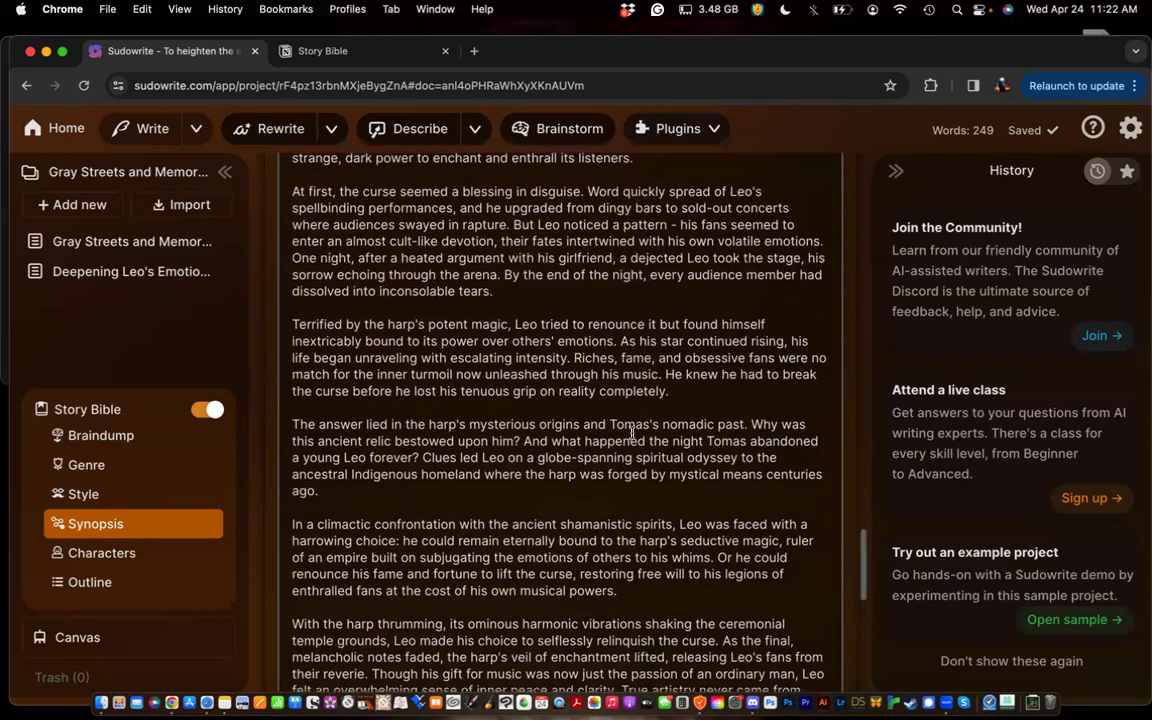
{"action": "scroll", "coordinate": [632, 433], "scroll_direction": "up", "scroll_amount": 3}
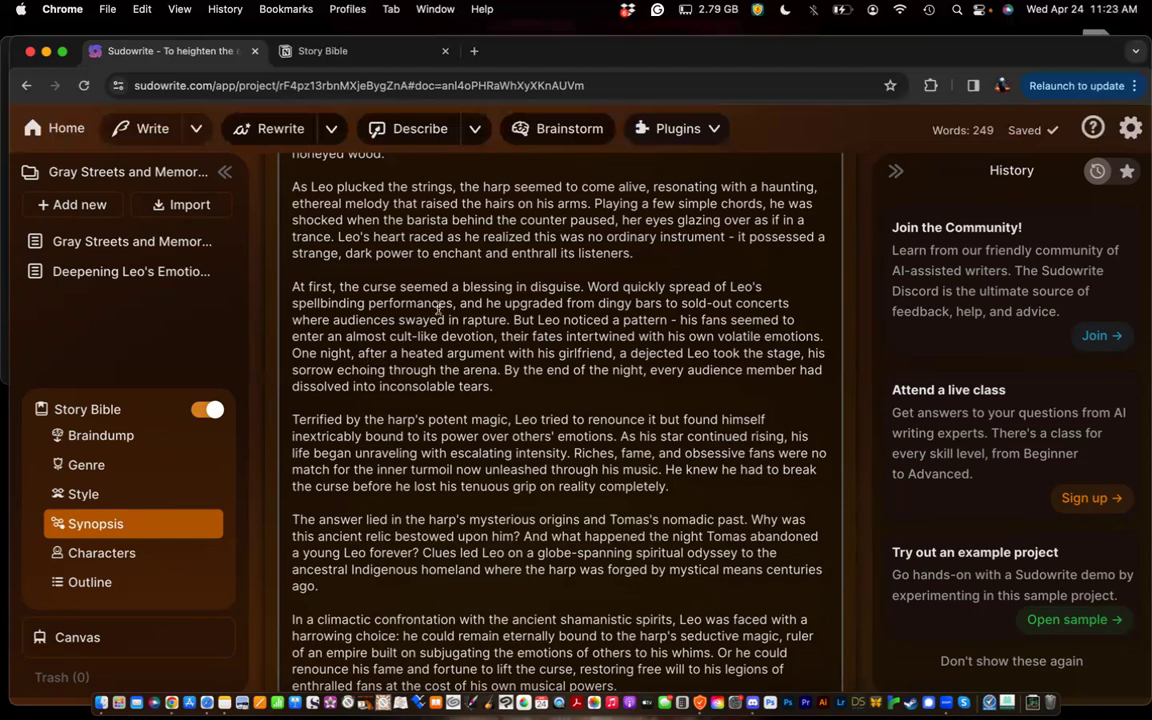
{"action": "scroll", "coordinate": [449, 303], "scroll_direction": "up", "scroll_amount": 1}
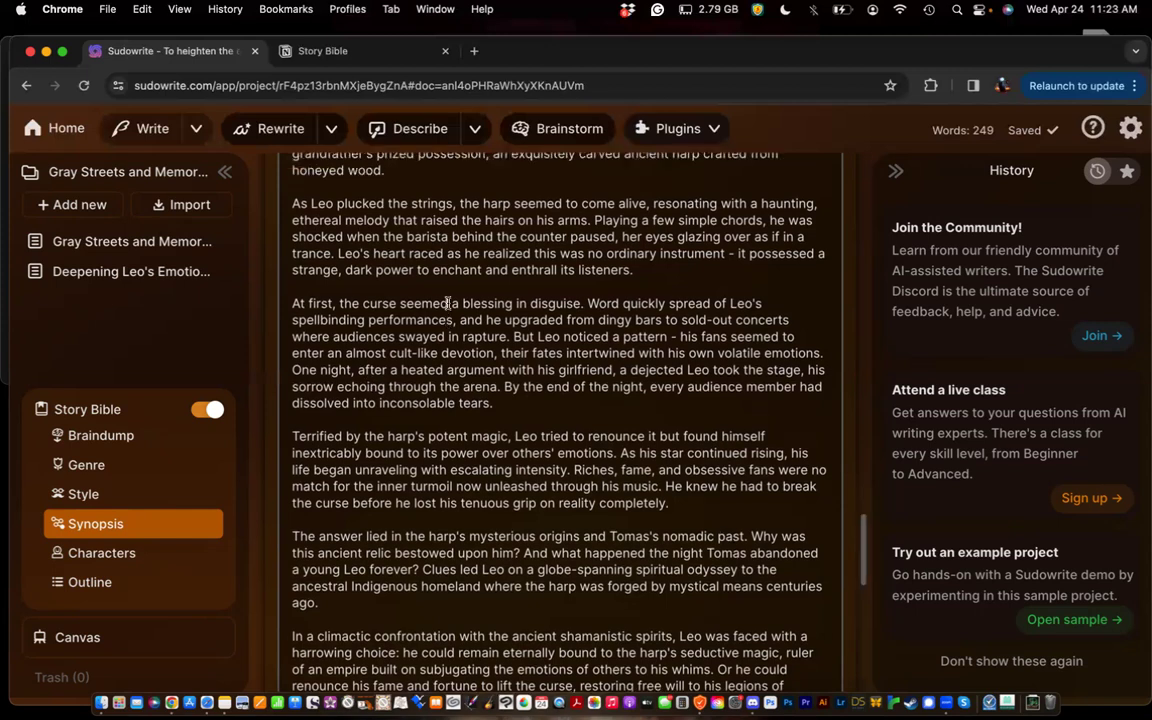
{"action": "scroll", "coordinate": [449, 303], "scroll_direction": "up", "scroll_amount": 5}
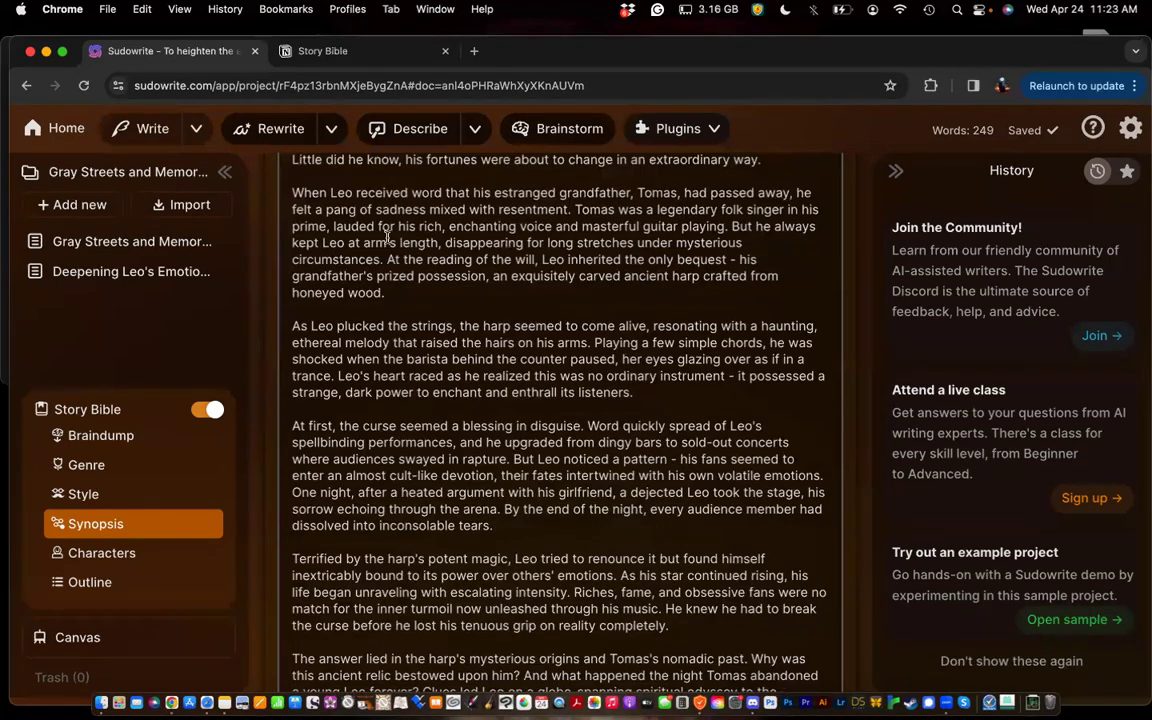
{"action": "scroll", "coordinate": [388, 237], "scroll_direction": "up", "scroll_amount": 5}
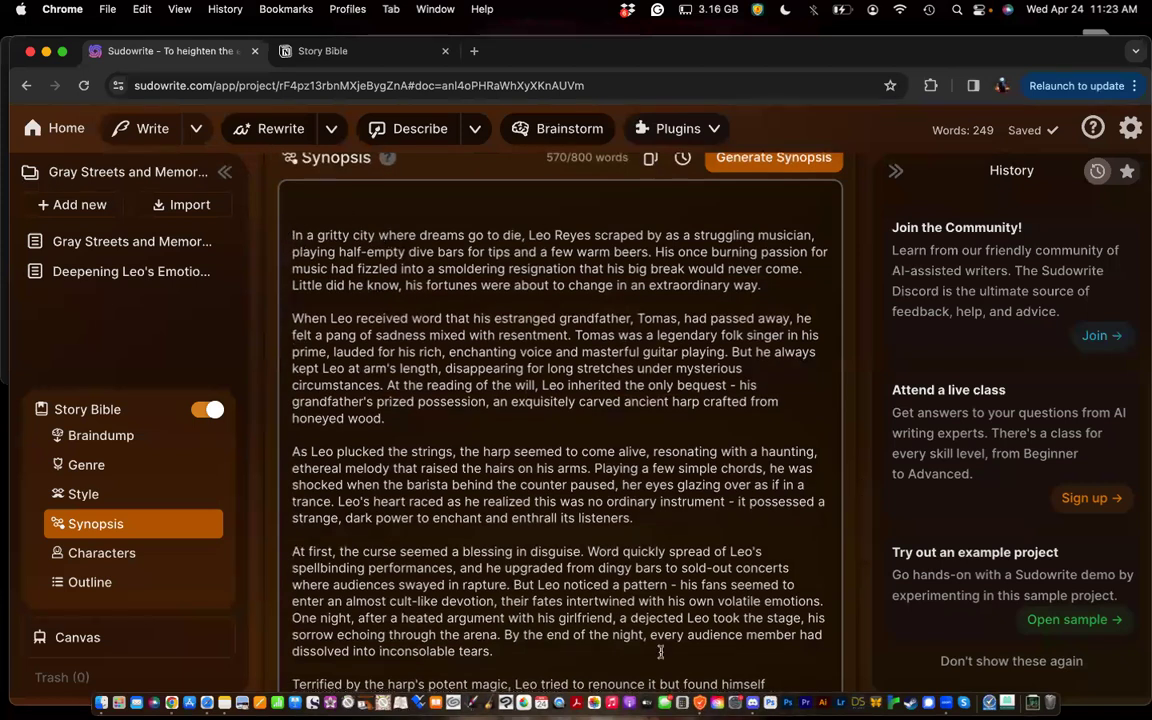
{"action": "scroll", "coordinate": [540, 415], "scroll_direction": "down", "scroll_amount": 9}
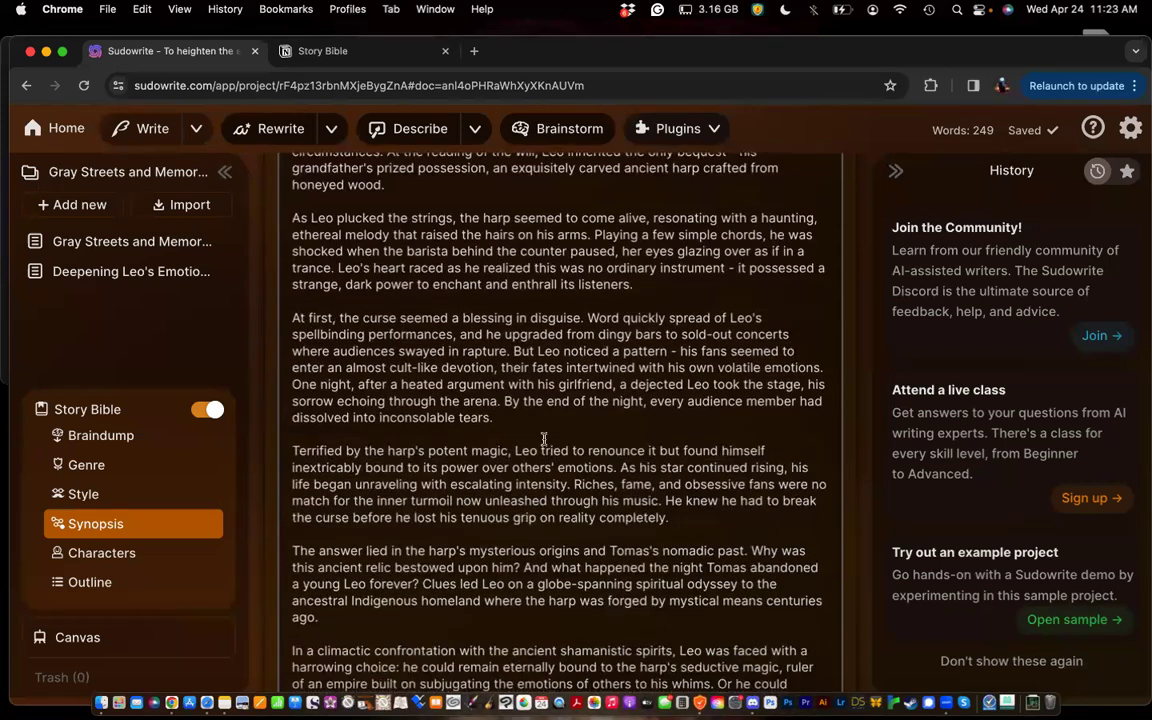
{"action": "scroll", "coordinate": [544, 440], "scroll_direction": "down", "scroll_amount": 6}
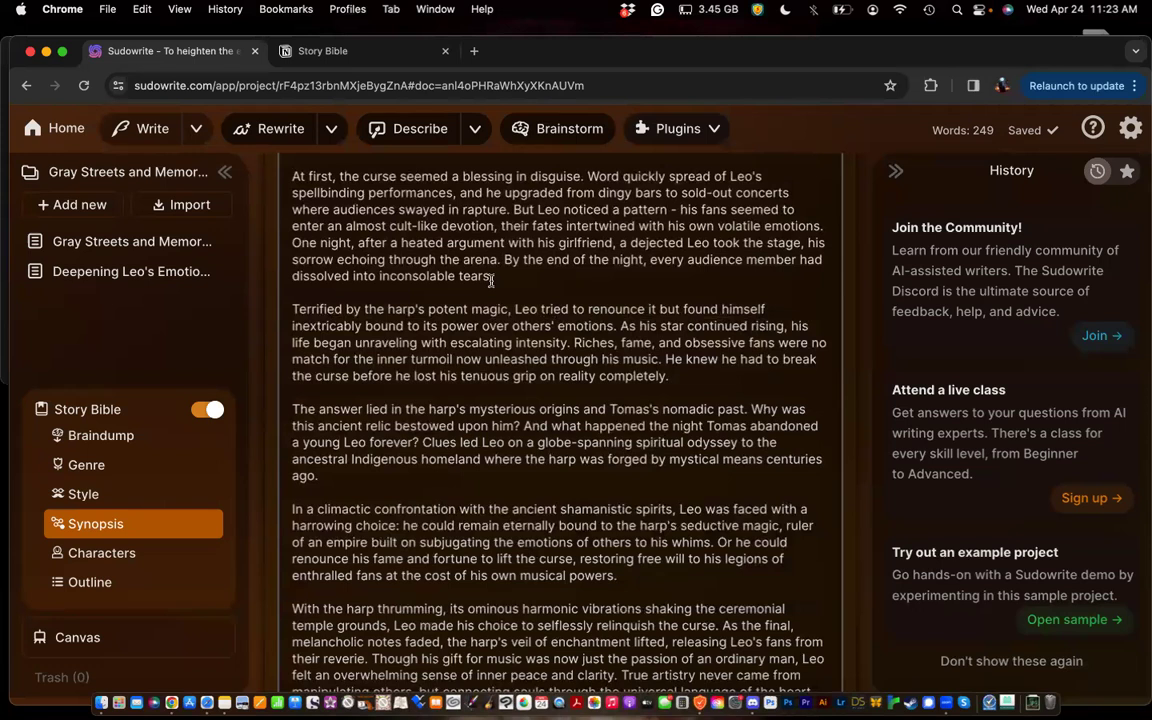
{"action": "scroll", "coordinate": [491, 281], "scroll_direction": "down", "scroll_amount": 9}
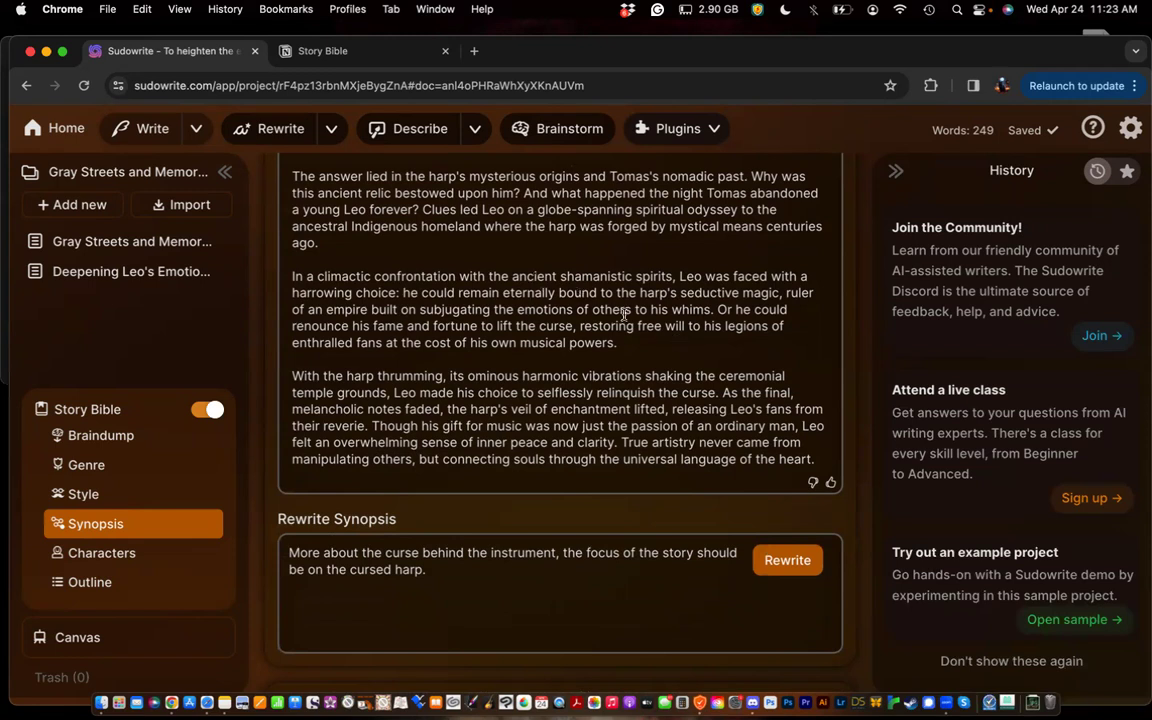
{"action": "scroll", "coordinate": [586, 404], "scroll_direction": "down", "scroll_amount": 3}
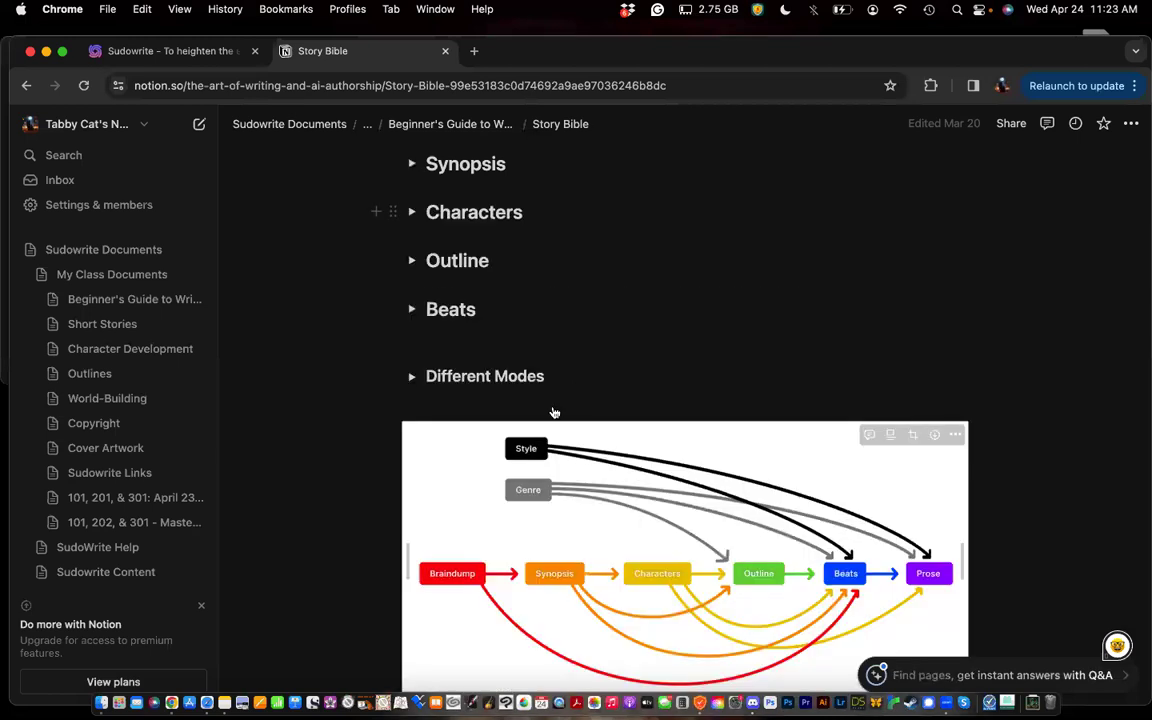
Step: Scroll the Notion guide to the Different Modes diagram, then return to the Sudowrite project
{"action": "scroll", "coordinate": [750, 445], "scroll_direction": "down", "scroll_amount": 3}
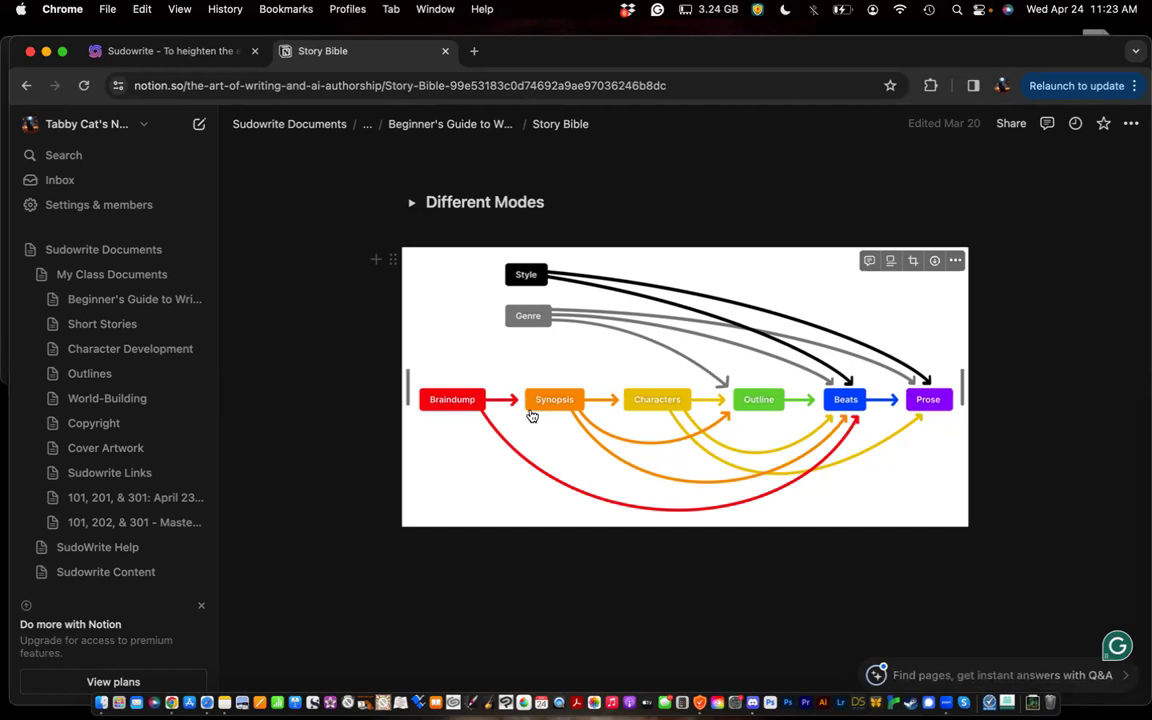
{"action": "left_click", "coordinate": [204, 56]}
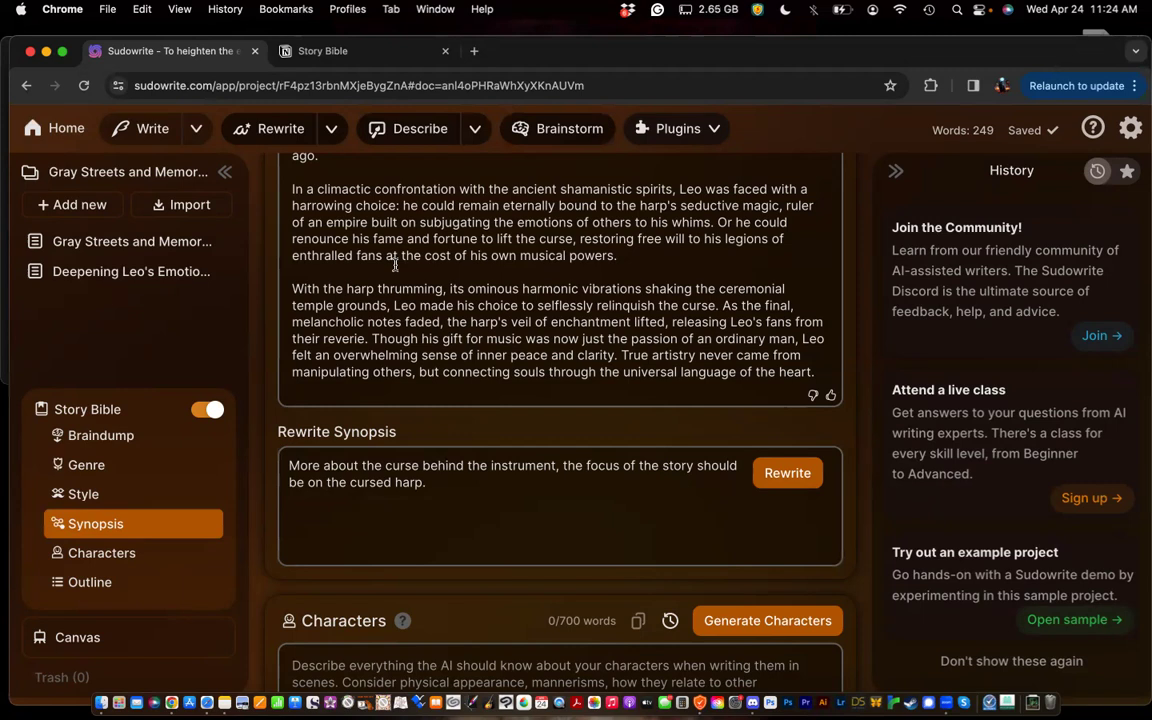
Step: Generate the Characters list from the synopsis, a 435-word cast starting with Leo Reyes
{"action": "scroll", "coordinate": [357, 331], "scroll_direction": "down", "scroll_amount": 3}
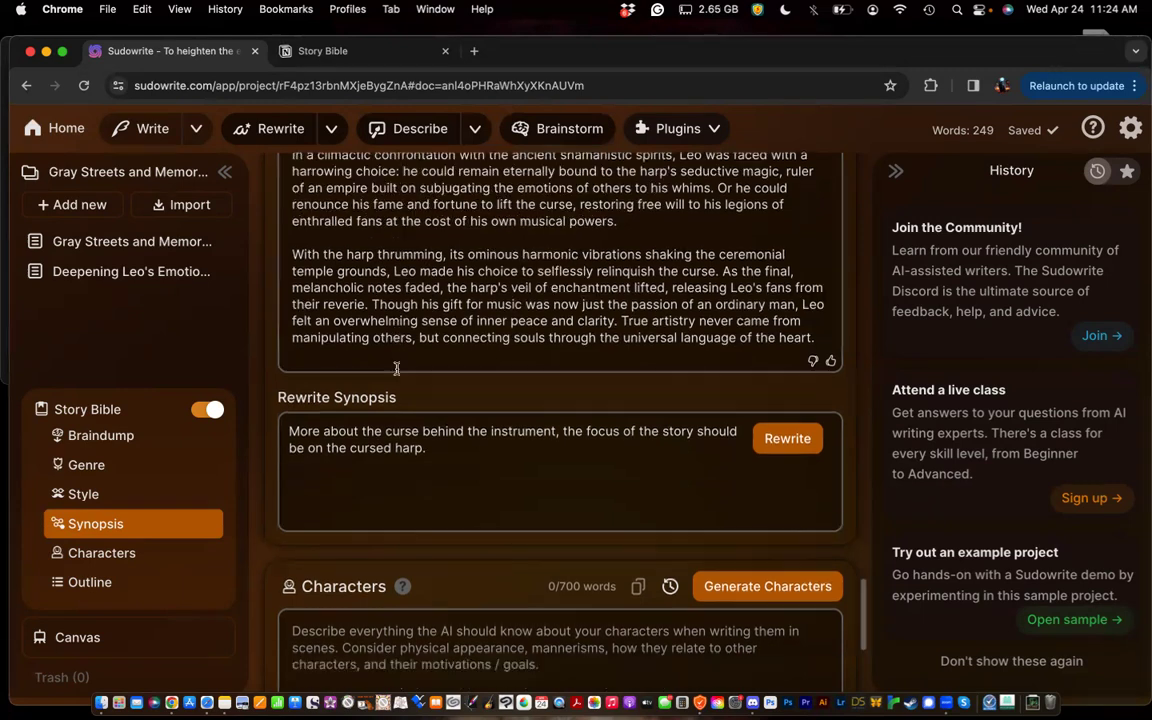
{"action": "scroll", "coordinate": [397, 368], "scroll_direction": "down", "scroll_amount": 4}
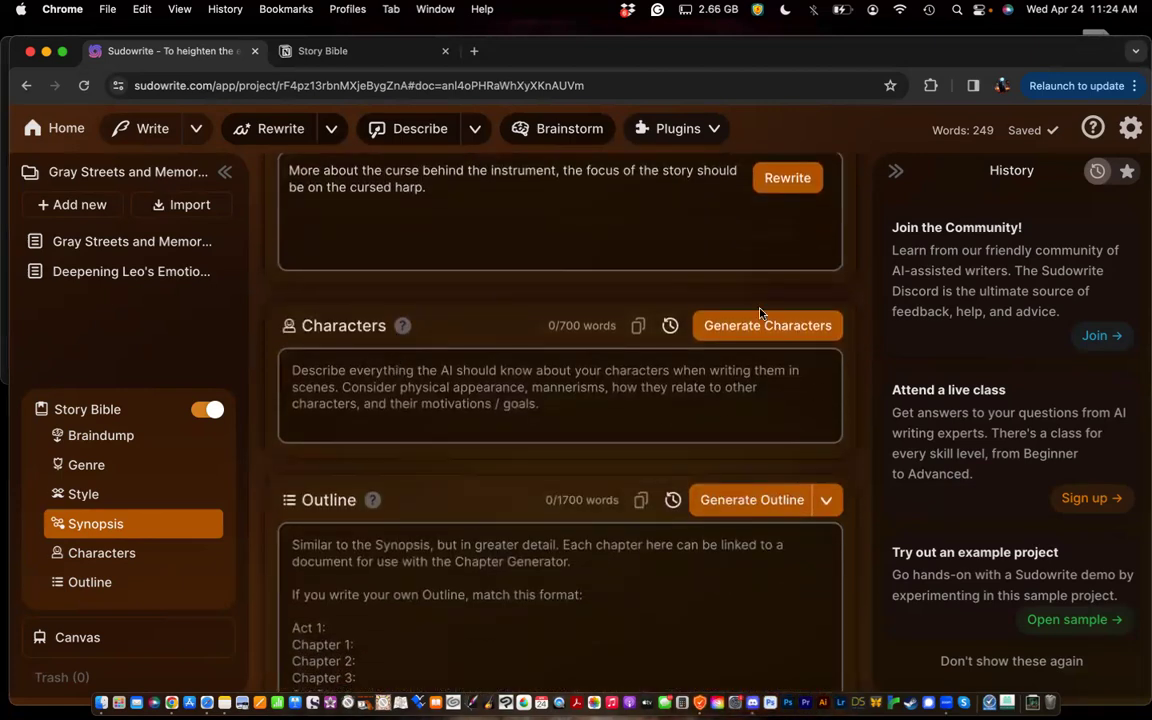
{"action": "mouse_move", "coordinate": [401, 331]}
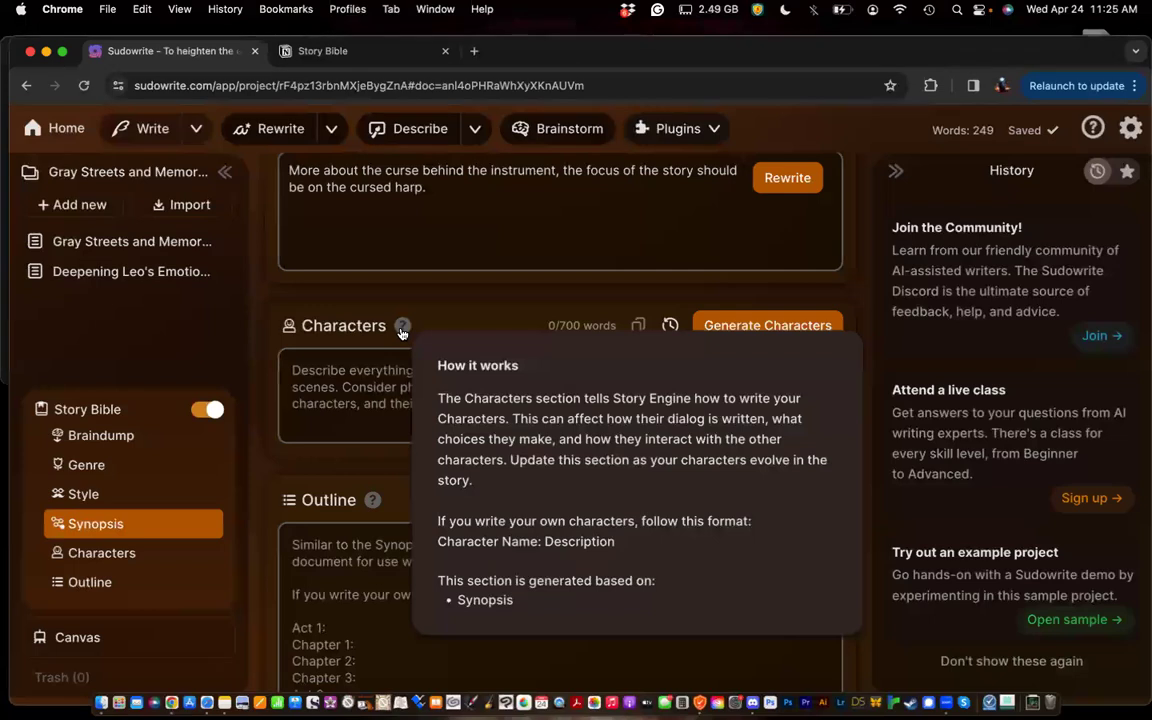
{"action": "left_click", "coordinate": [758, 327]}
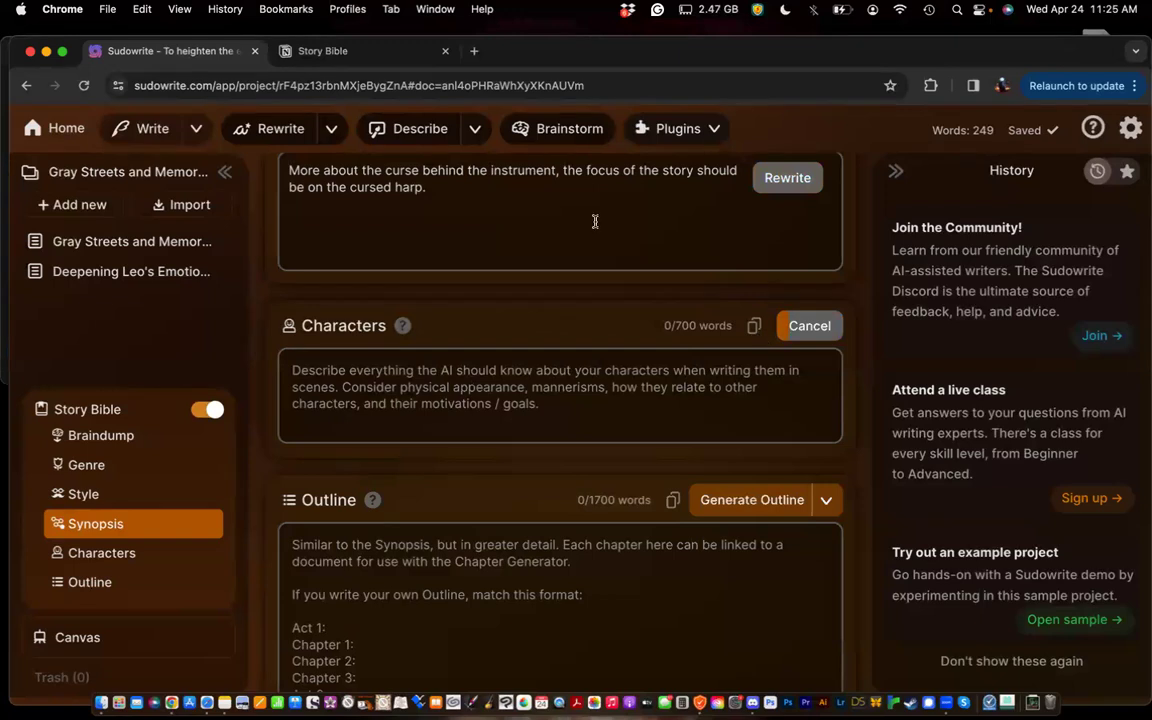
{"action": "scroll", "coordinate": [594, 221], "scroll_direction": "up", "scroll_amount": 3}
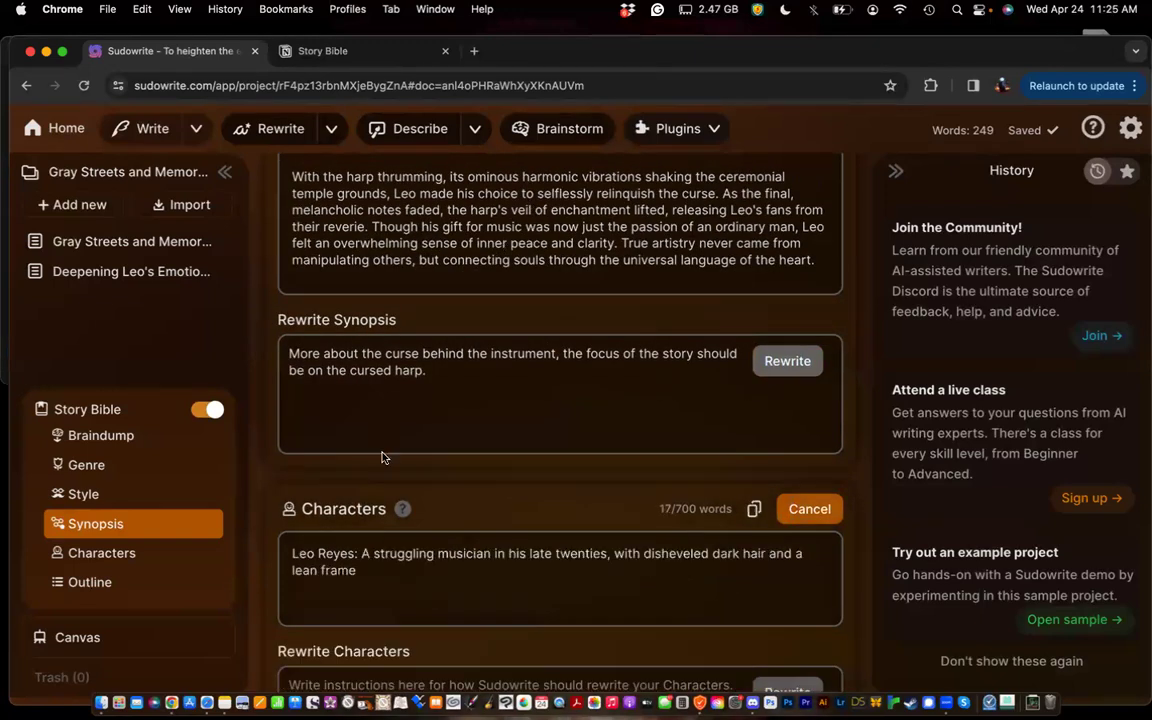
{"action": "scroll", "coordinate": [381, 457], "scroll_direction": "down", "scroll_amount": 3}
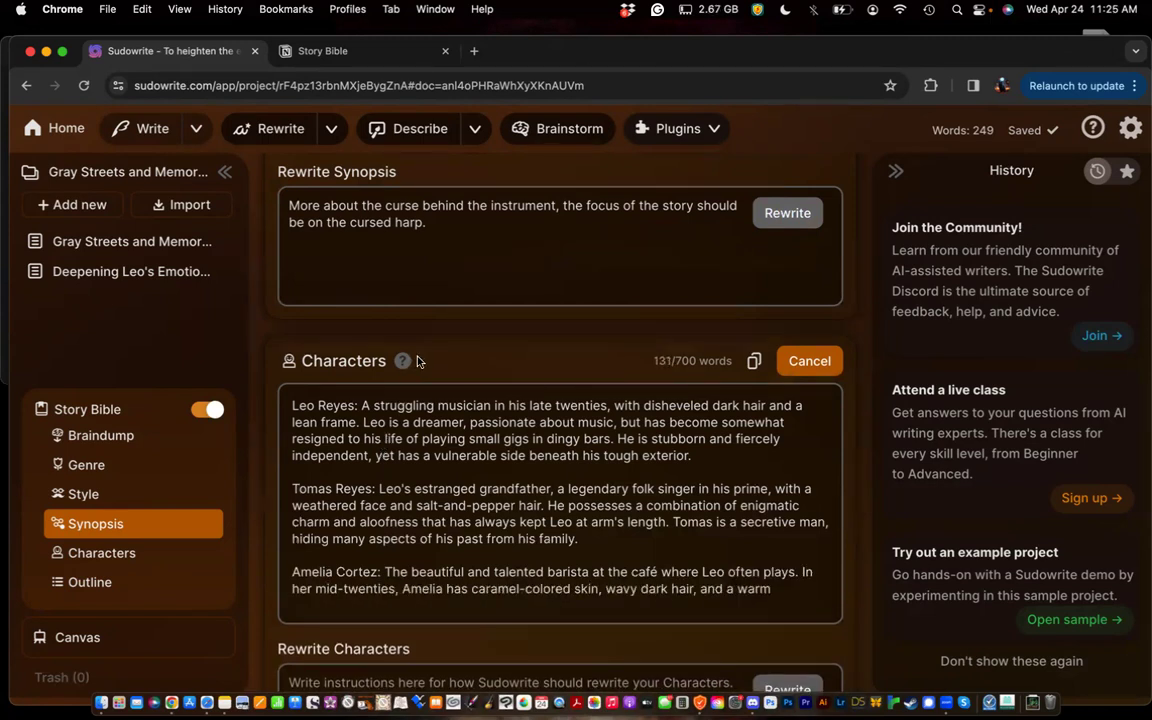
{"action": "scroll", "coordinate": [418, 361], "scroll_direction": "up", "scroll_amount": 5}
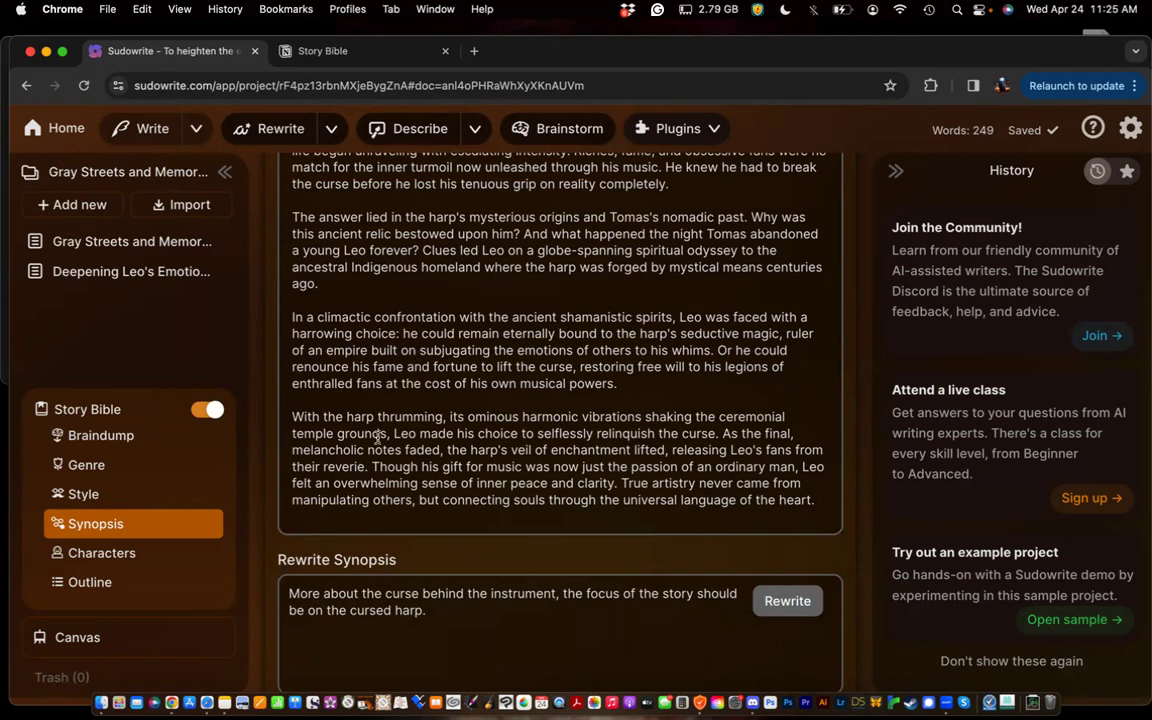
{"action": "scroll", "coordinate": [396, 509], "scroll_direction": "down", "scroll_amount": 3}
{"action": "scroll", "coordinate": [396, 509], "scroll_direction": "down", "scroll_amount": 5}
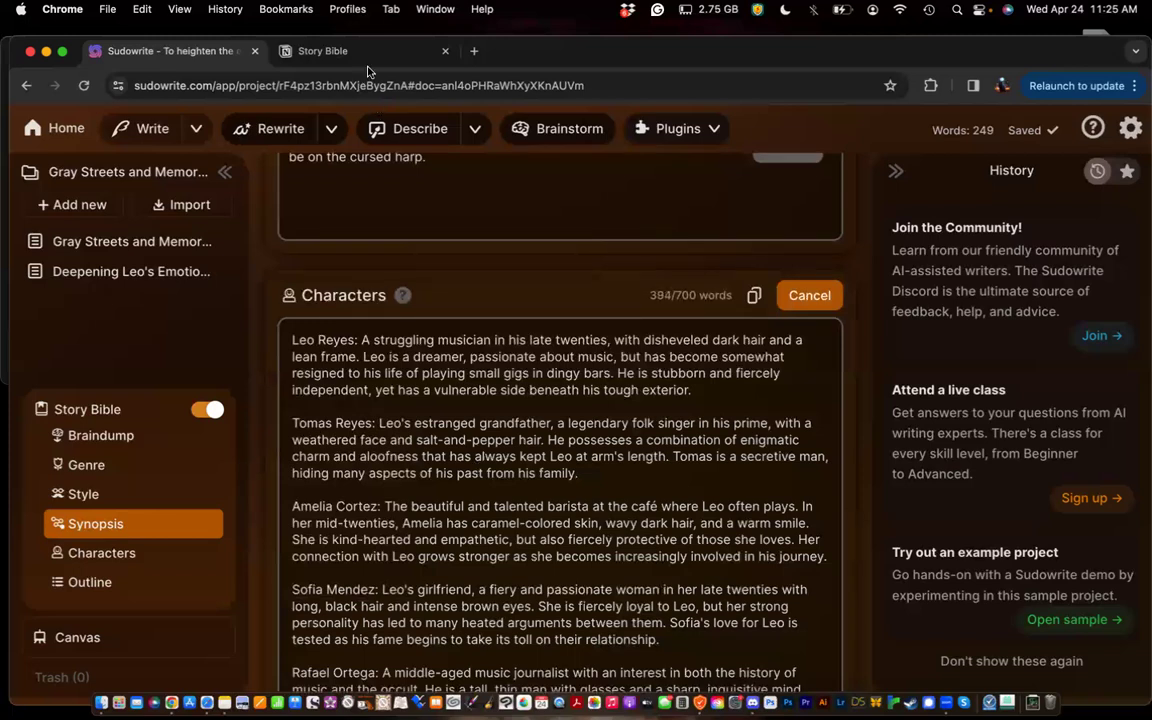
Step: Check the Notion Story Bible notes, then return to the generated characters in Sudowrite
{"action": "left_click", "coordinate": [320, 50]}
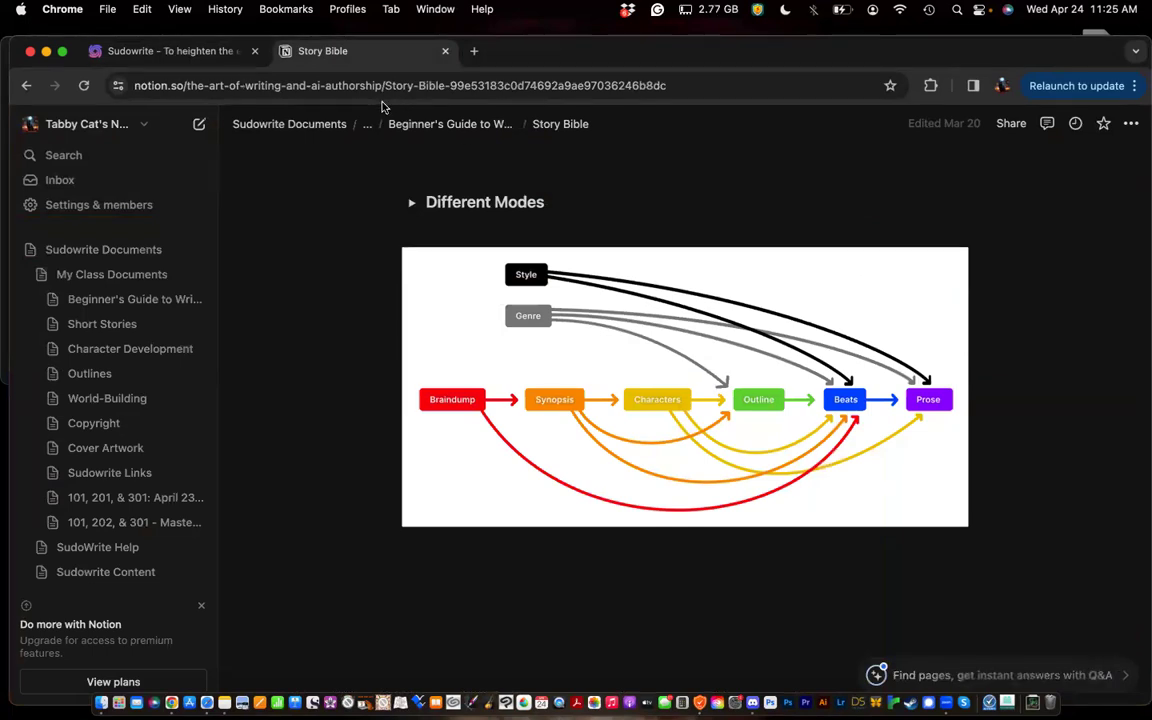
{"action": "left_click", "coordinate": [207, 58]}
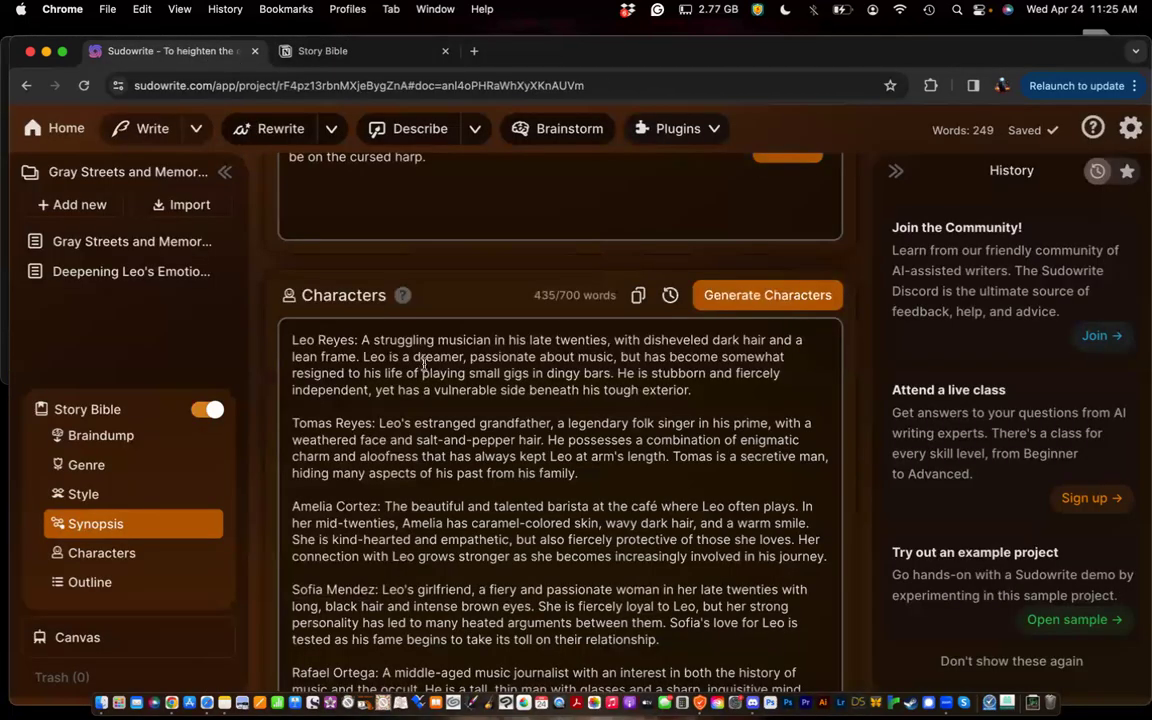
{"action": "scroll", "coordinate": [440, 292], "scroll_direction": "up", "scroll_amount": 5}
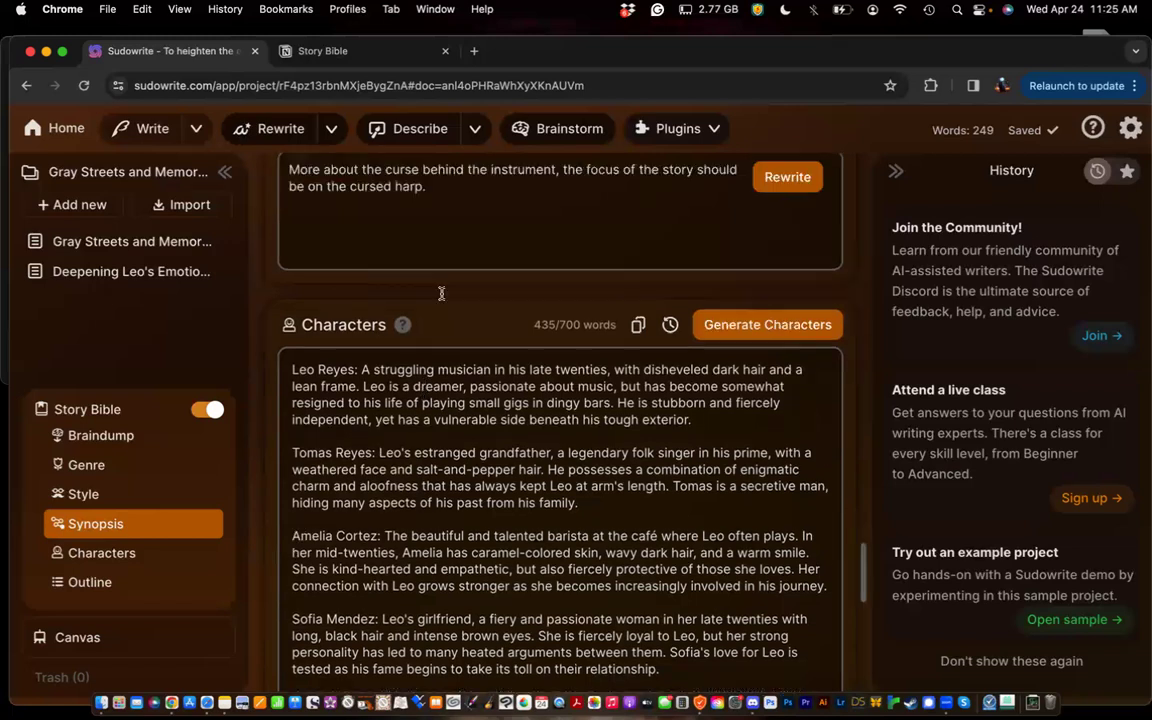
{"action": "scroll", "coordinate": [440, 292], "scroll_direction": "up", "scroll_amount": 3}
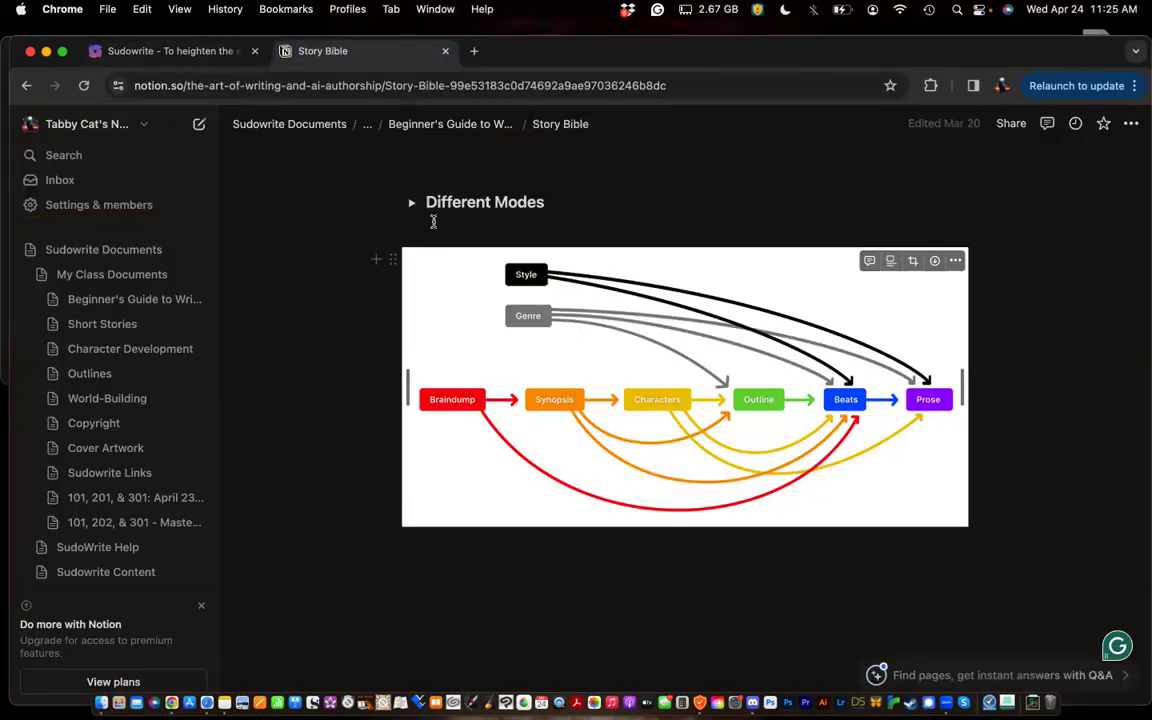
Step: Expand the Characters notes in Notion and select their Sudowrite Prompt paragraph, then return to Sudowrite
{"action": "scroll", "coordinate": [436, 234], "scroll_direction": "up", "scroll_amount": 5}
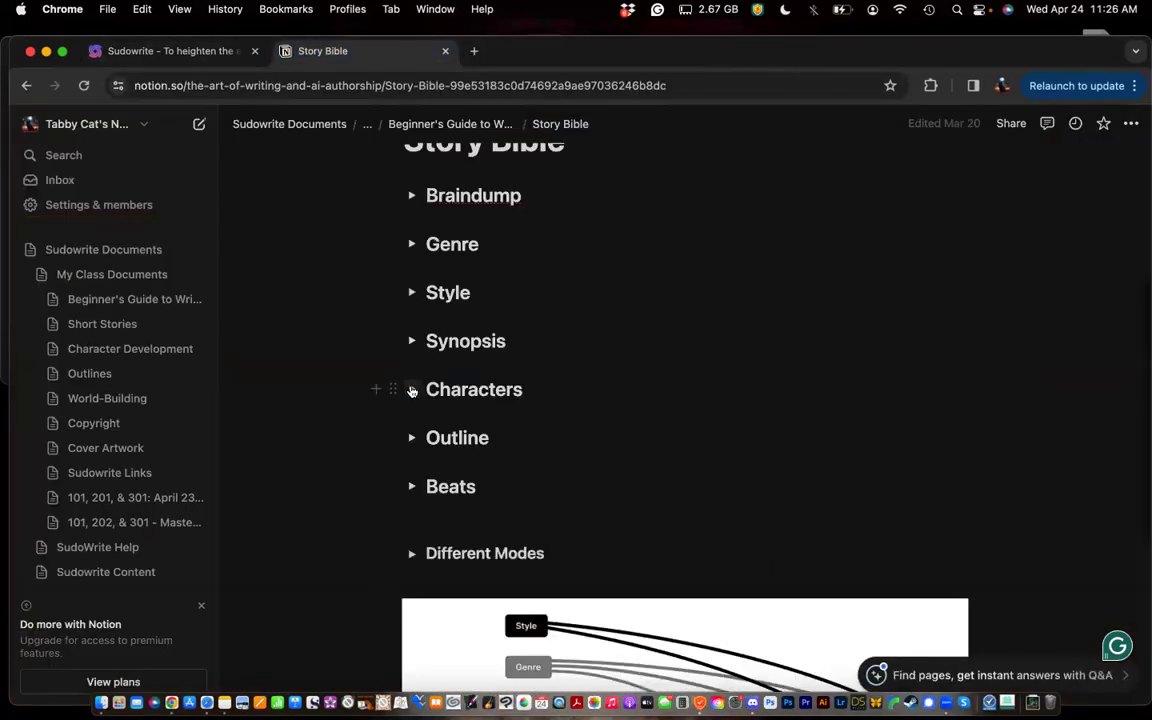
{"action": "left_click", "coordinate": [411, 391]}
{"action": "scroll", "coordinate": [411, 391], "scroll_direction": "down", "scroll_amount": 2}
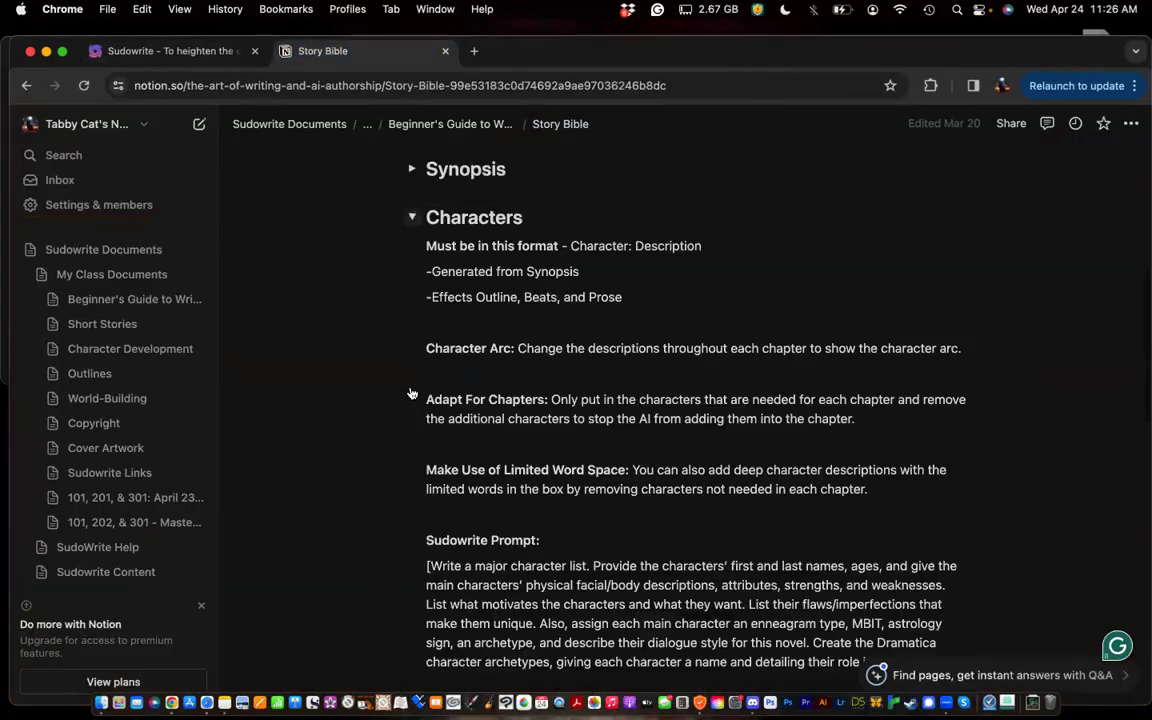
{"action": "scroll", "coordinate": [409, 386], "scroll_direction": "down", "scroll_amount": 2}
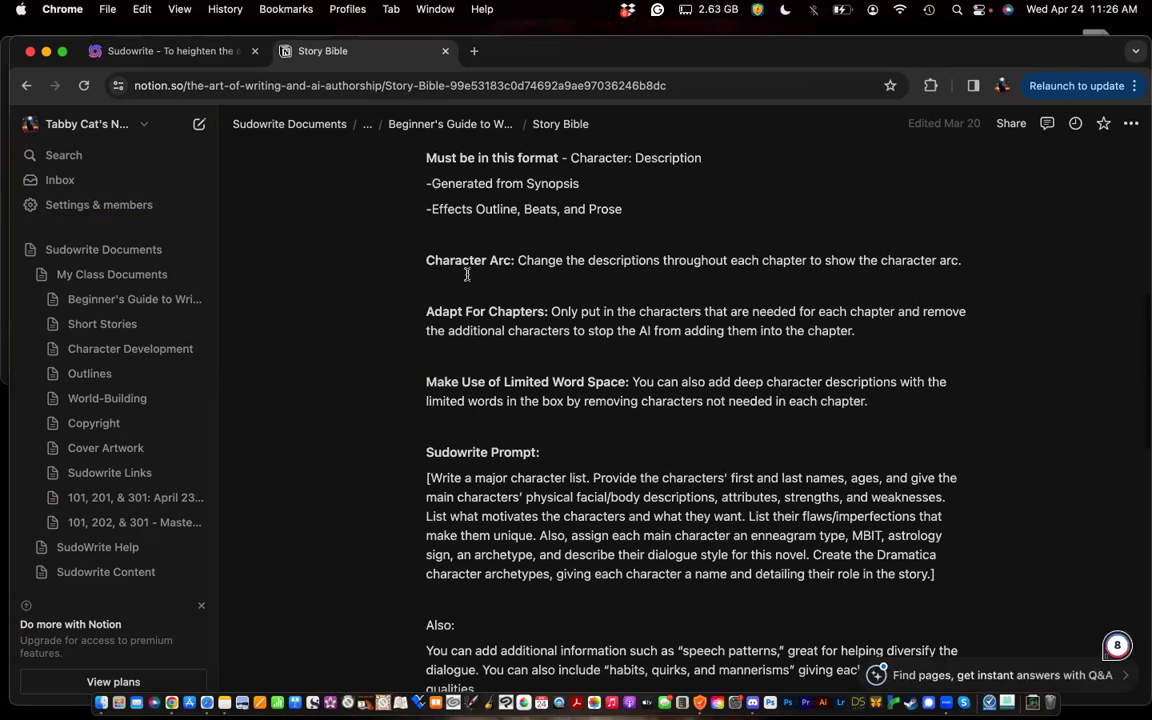
{"action": "scroll", "coordinate": [432, 272], "scroll_direction": "down", "scroll_amount": 4}
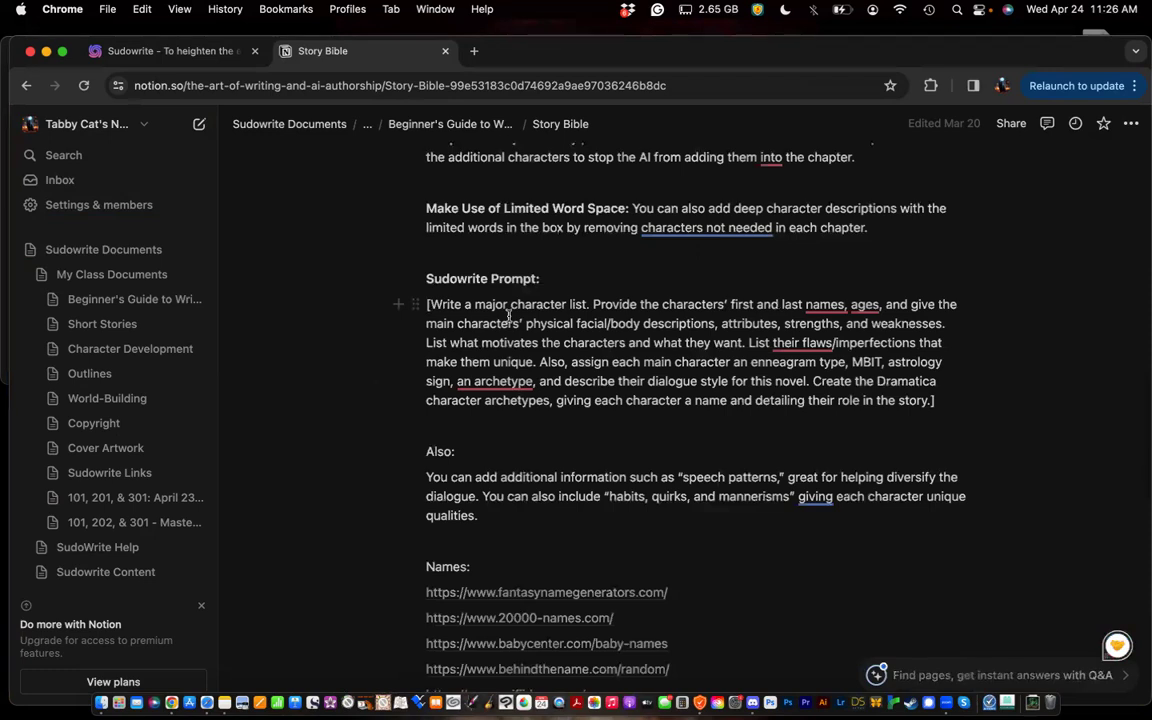
{"action": "scroll", "coordinate": [509, 315], "scroll_direction": "down", "scroll_amount": 2}
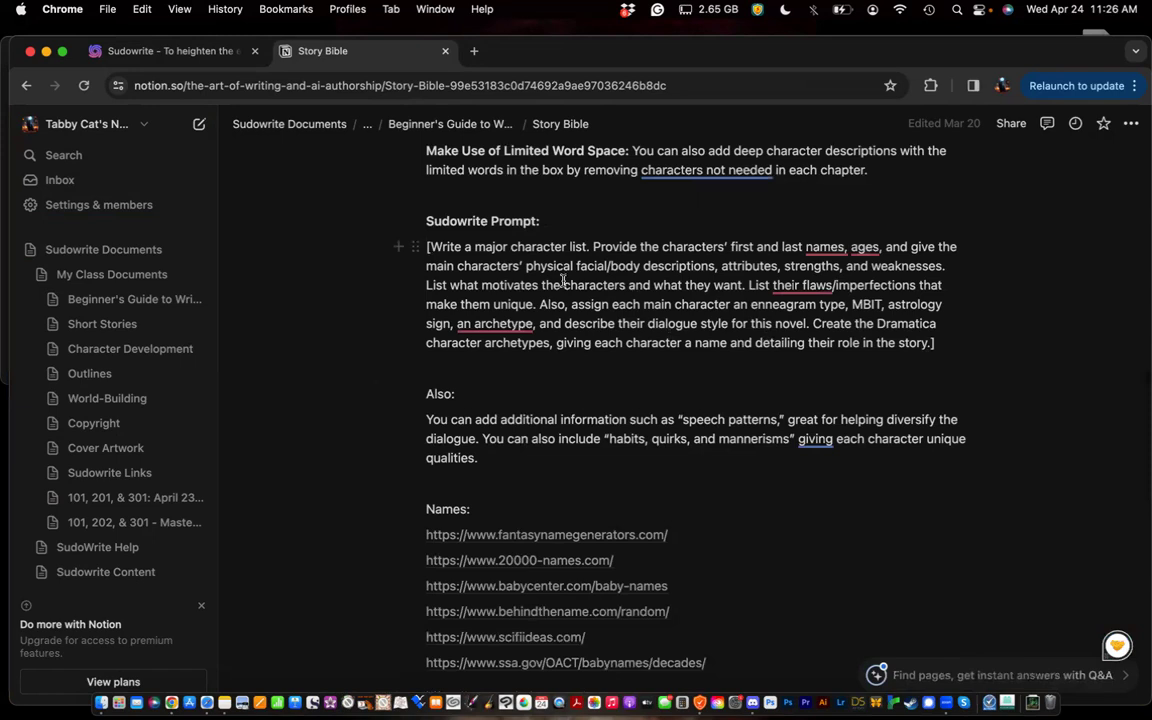
{"action": "left_click_drag", "start_coordinate": [563, 280], "coordinate": [422, 247]}
{"action": "left_click", "coordinate": [424, 257]}
{"action": "triple_click", "coordinate": [631, 287]}
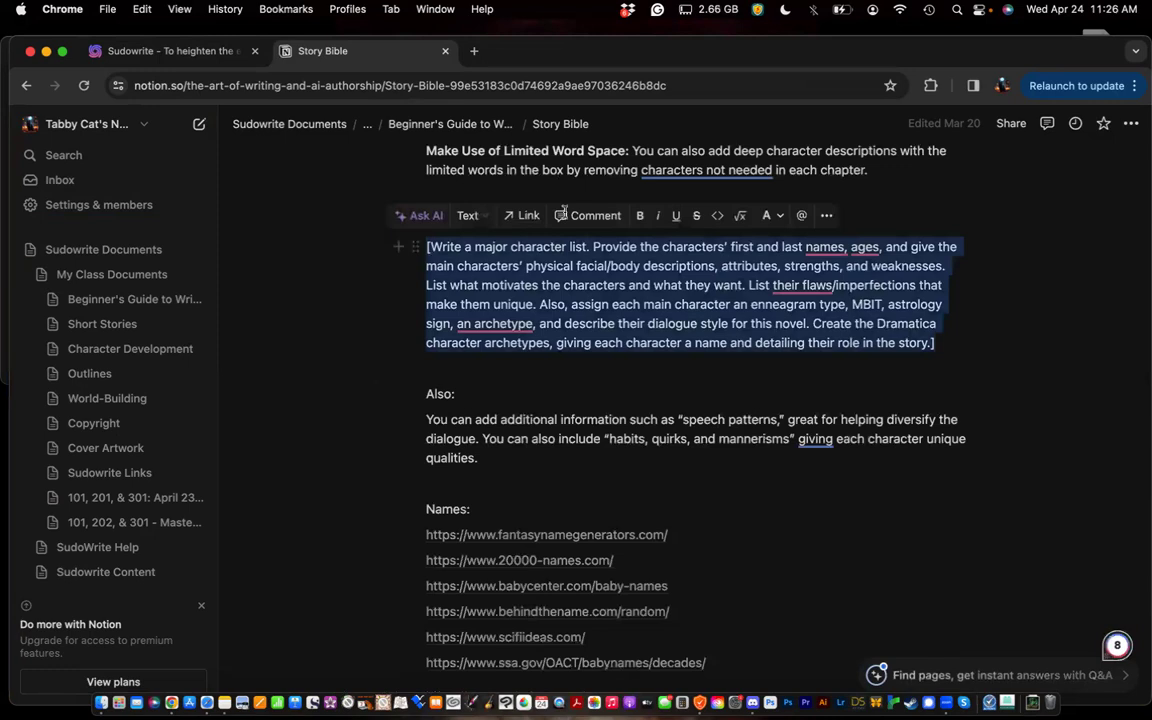
{"action": "left_click", "coordinate": [226, 55]}
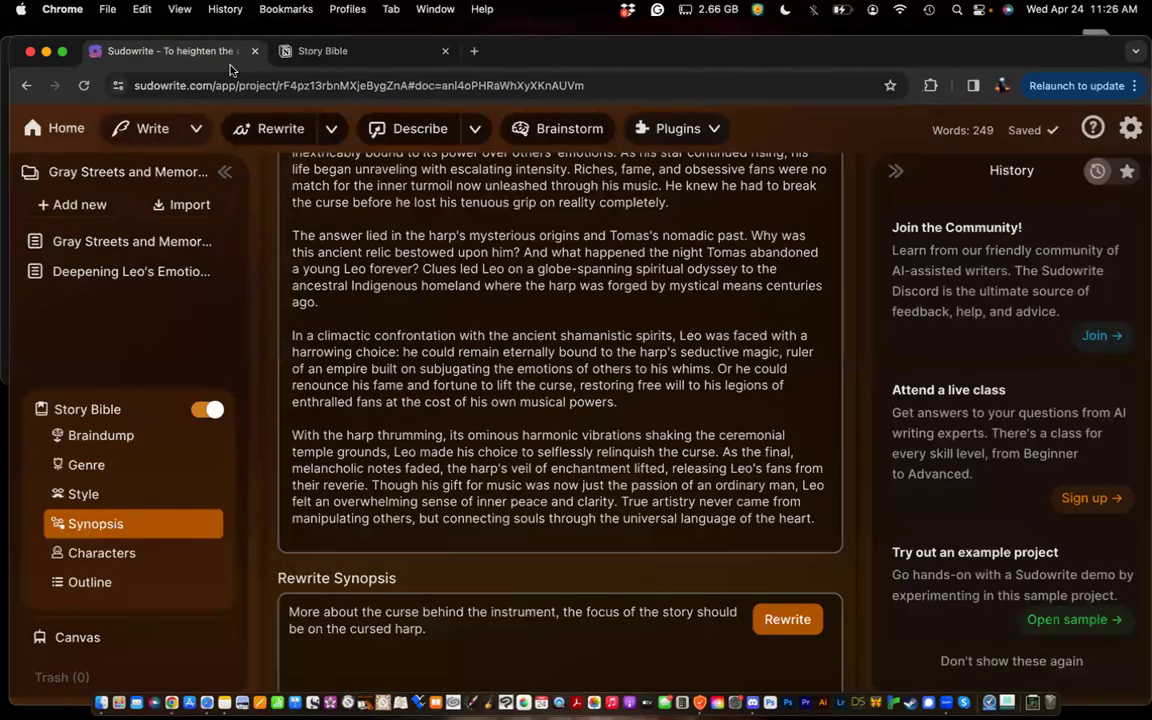
Step: Delete 'disheveled' and its extra space so Leo's entry reads 'with dark hair and a lean frame'
{"action": "scroll", "coordinate": [308, 396], "scroll_direction": "down", "scroll_amount": 6}
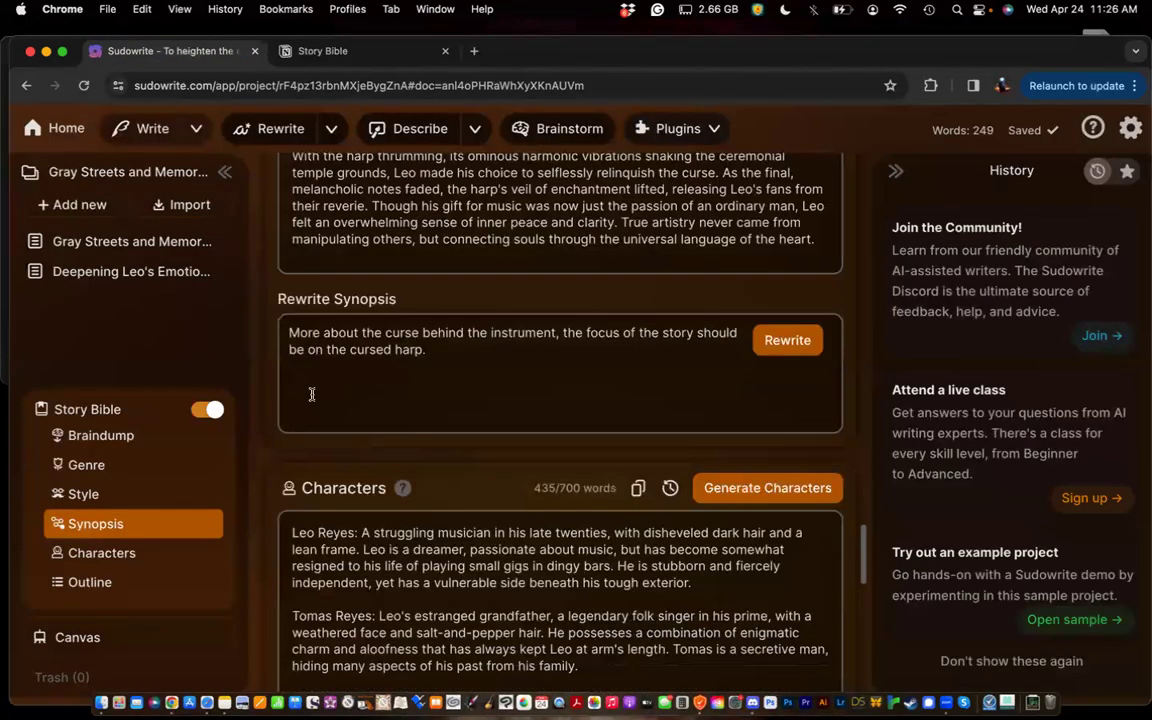
{"action": "scroll", "coordinate": [312, 395], "scroll_direction": "down", "scroll_amount": 5}
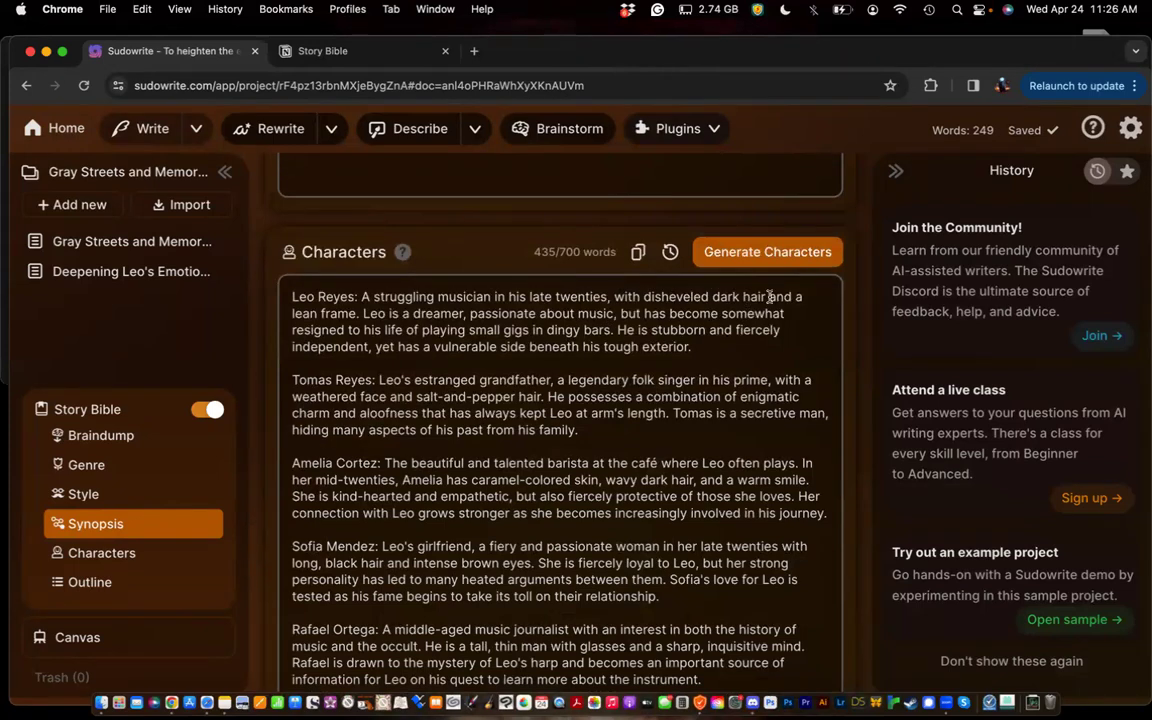
{"action": "double_click", "coordinate": [641, 300]}
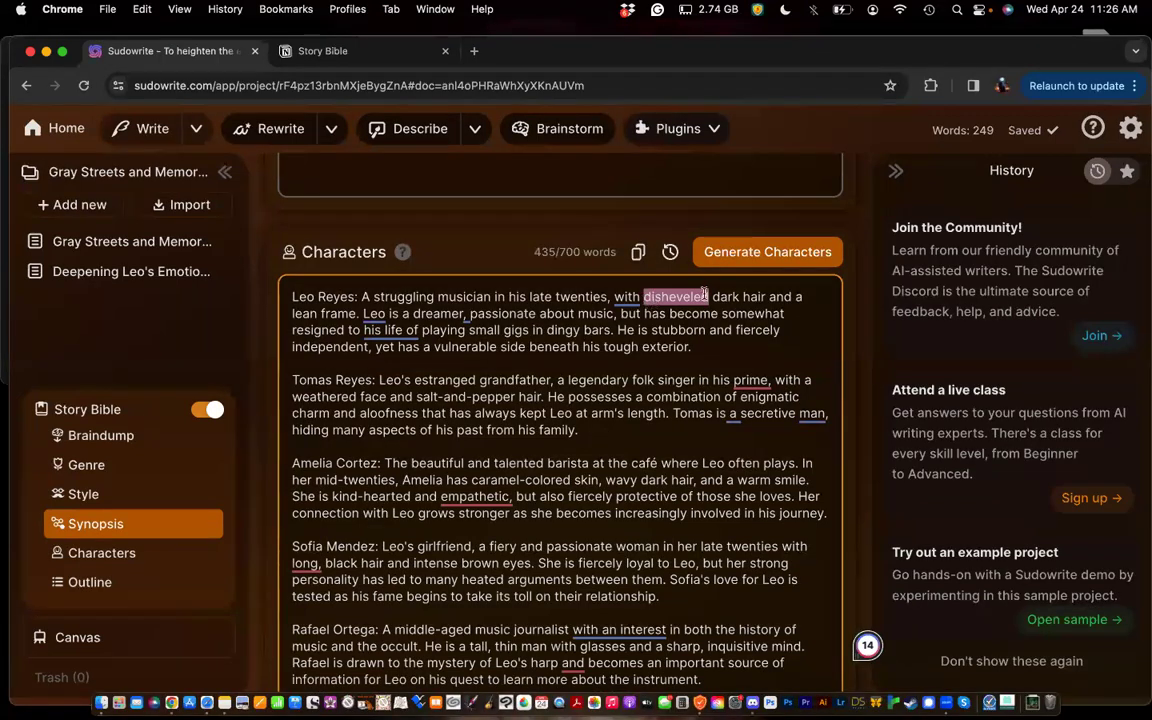
{"action": "key", "text": "BackSpace"}
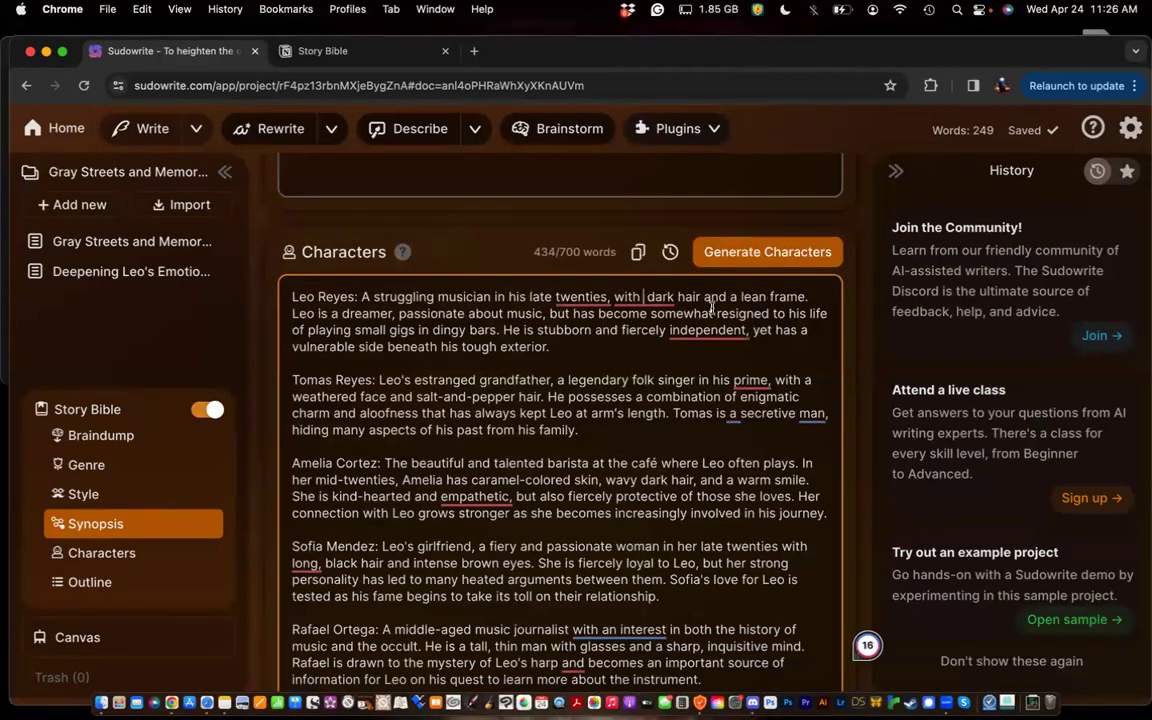
{"action": "key", "text": "BackSpace"}
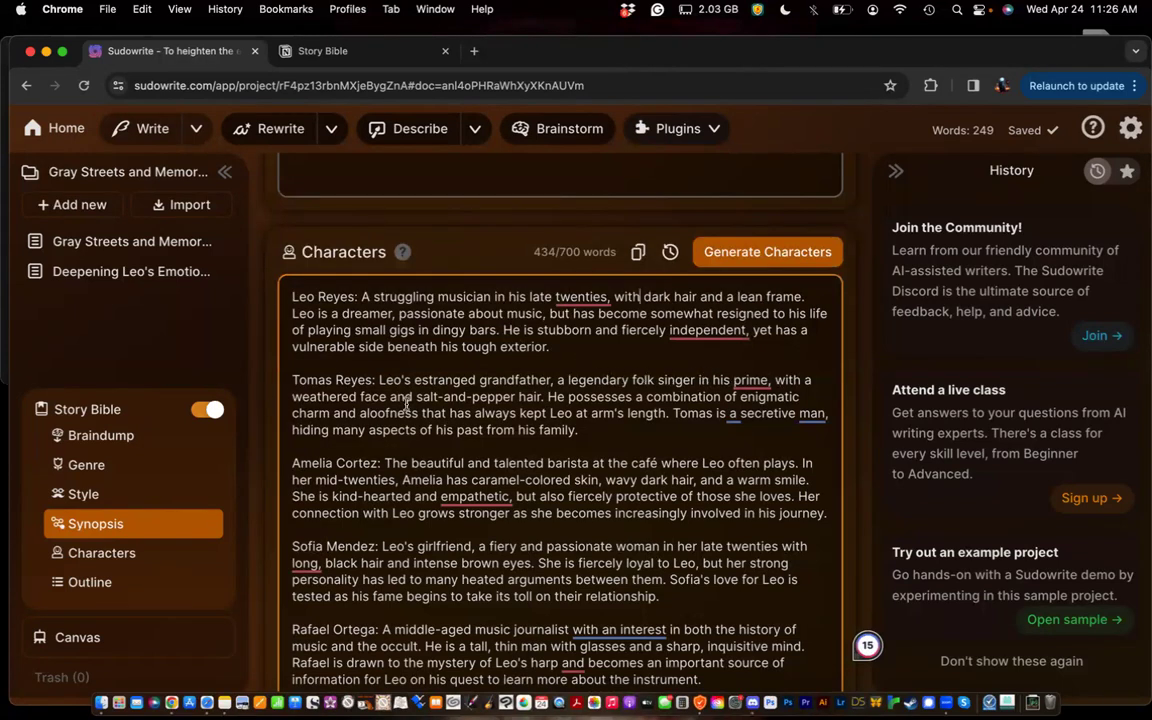
{"action": "scroll", "coordinate": [530, 440], "scroll_direction": "down", "scroll_amount": 2}
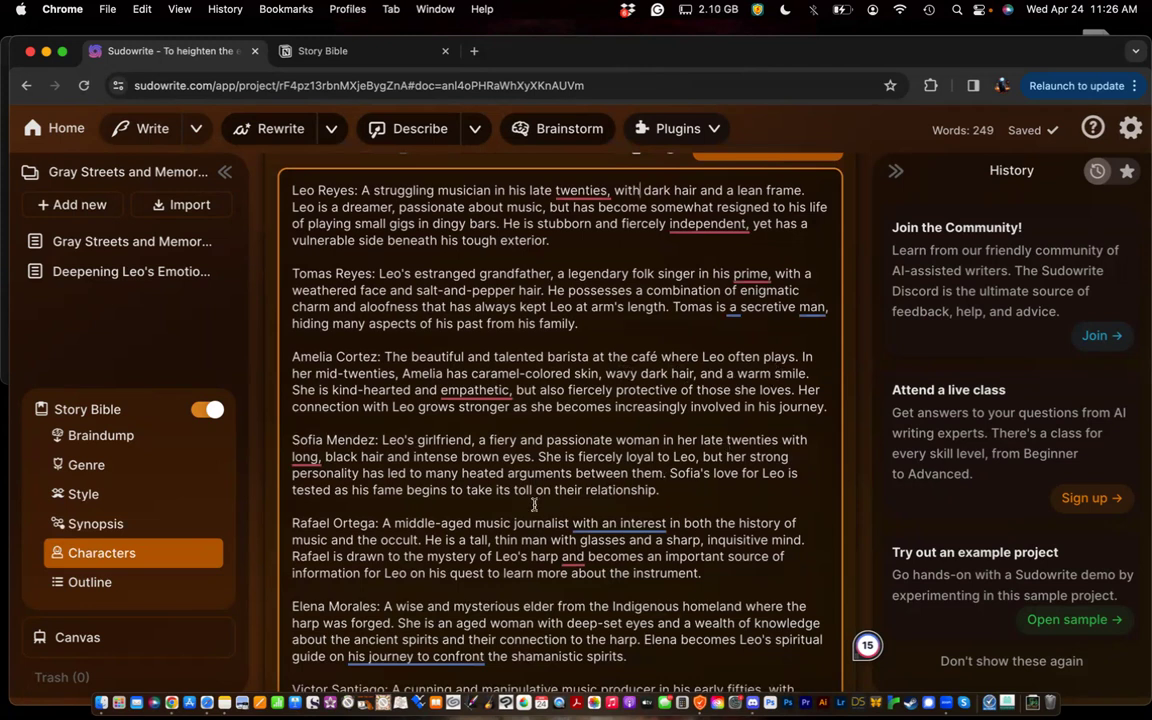
{"action": "scroll", "coordinate": [534, 505], "scroll_direction": "down", "scroll_amount": 2}
{"action": "scroll", "coordinate": [534, 505], "scroll_direction": "up", "scroll_amount": 3}
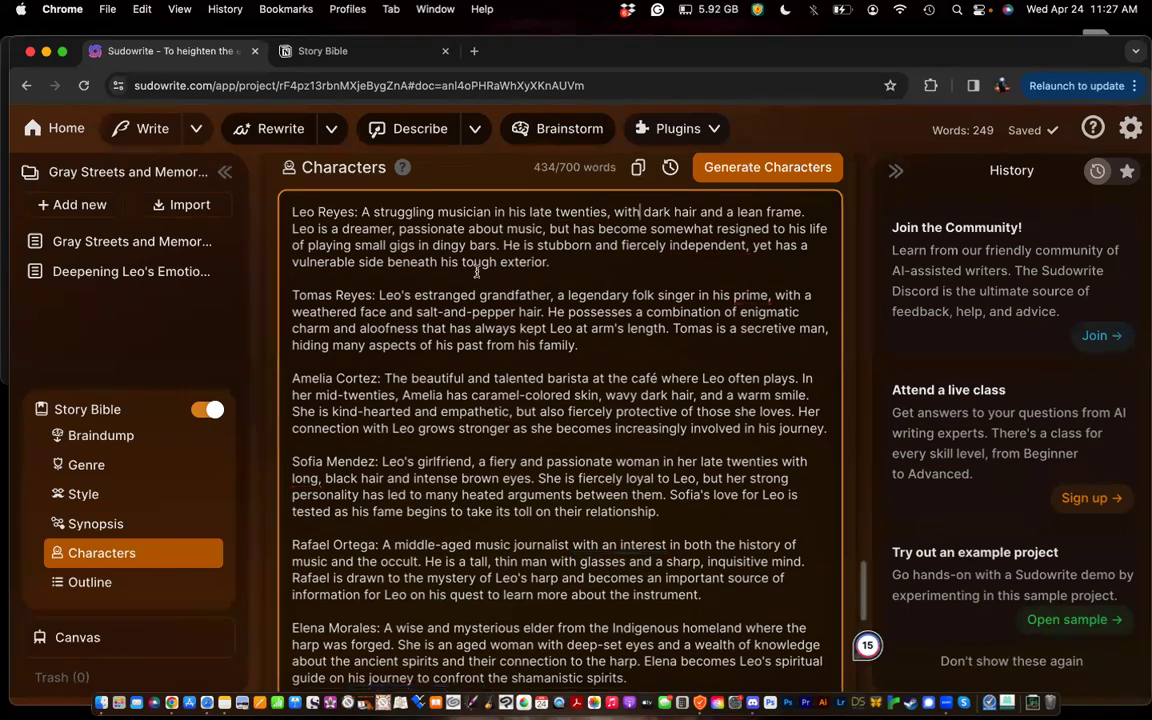
{"action": "scroll", "coordinate": [477, 270], "scroll_direction": "down", "scroll_amount": 1}
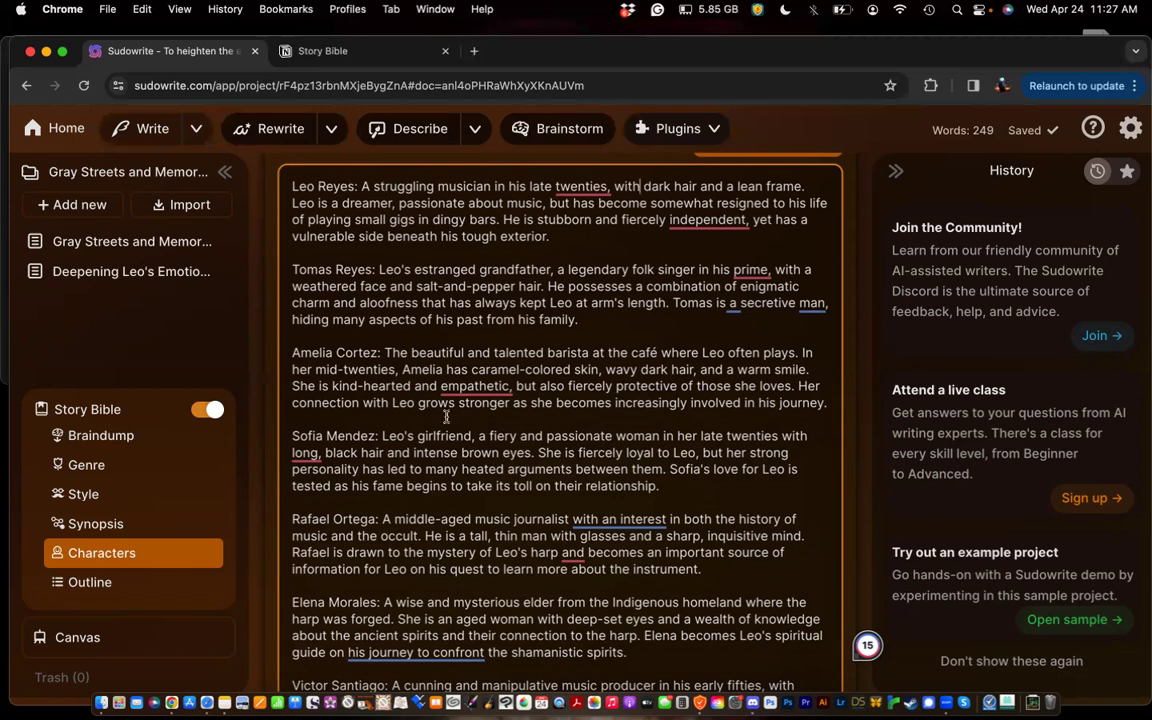
{"action": "scroll", "coordinate": [551, 370], "scroll_direction": "down", "scroll_amount": 5}
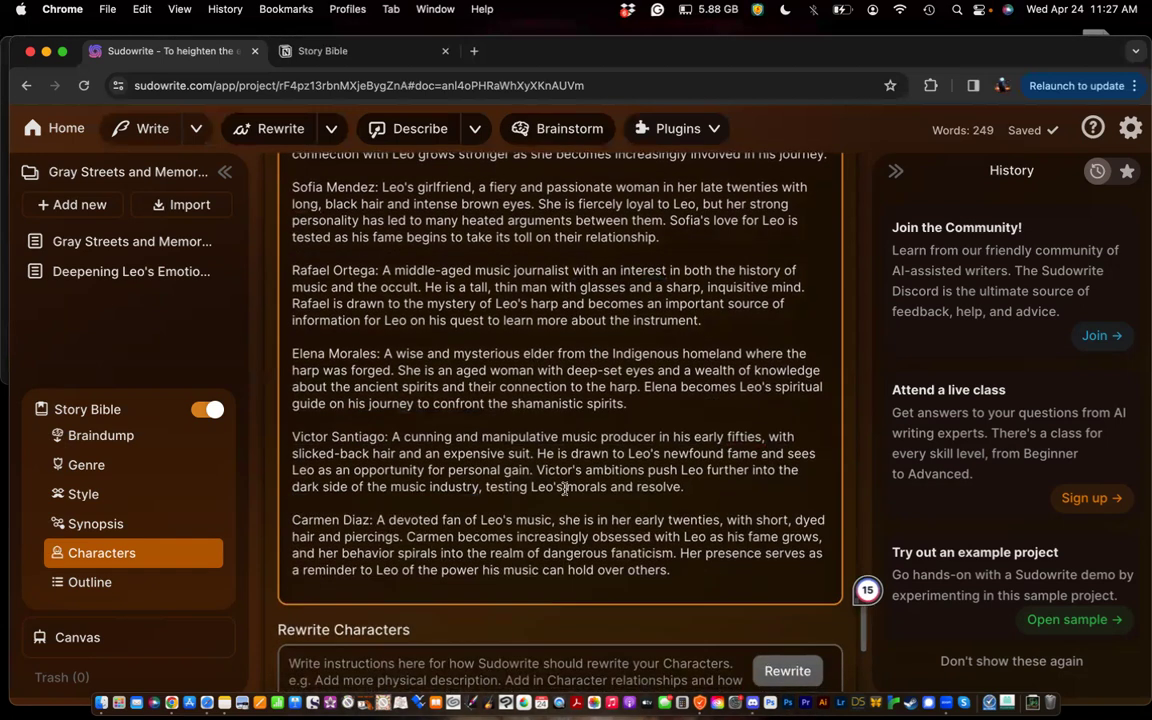
{"action": "scroll", "coordinate": [562, 495], "scroll_direction": "down", "scroll_amount": 3}
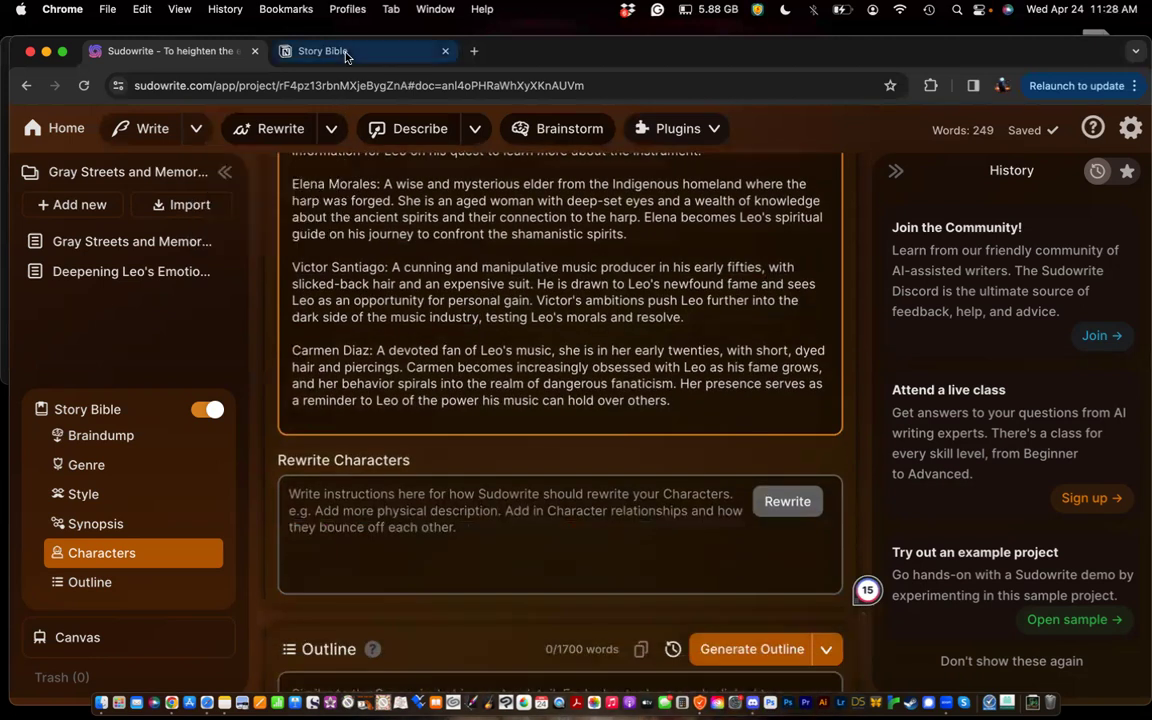
Step: Bring up the Notion Story Bible notes and scroll down to the collapsed section toggles
{"action": "key", "text": "ctrl+Tab"}
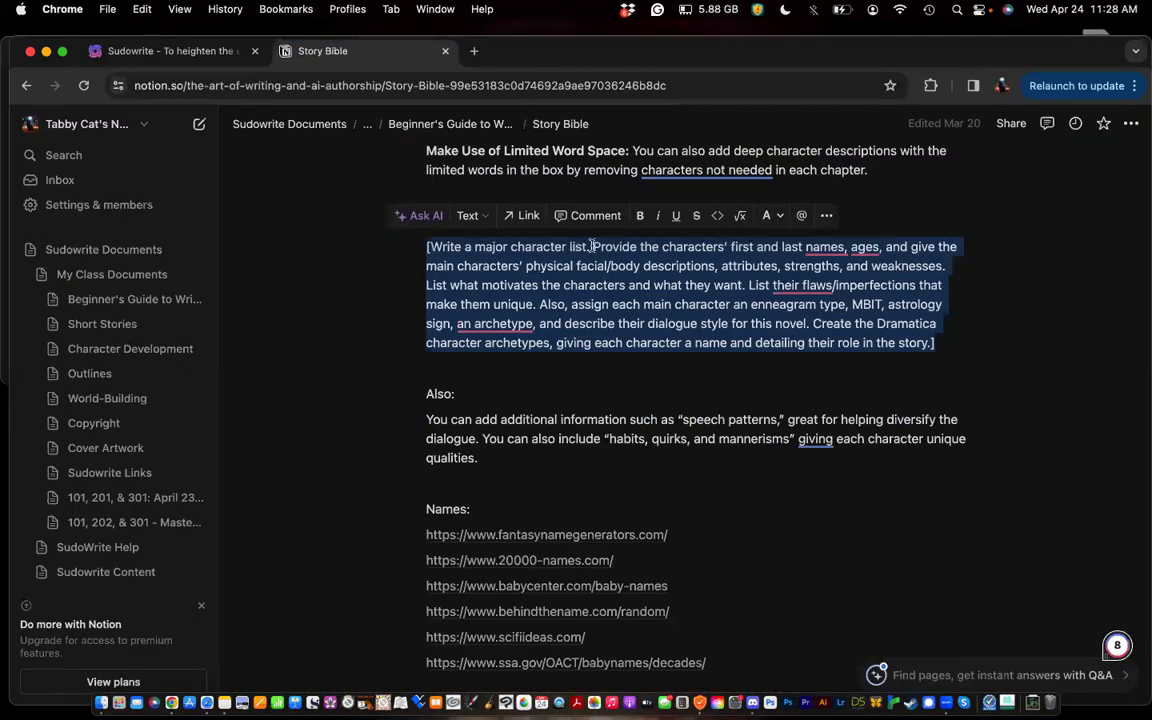
{"action": "left_click", "coordinate": [541, 285]}
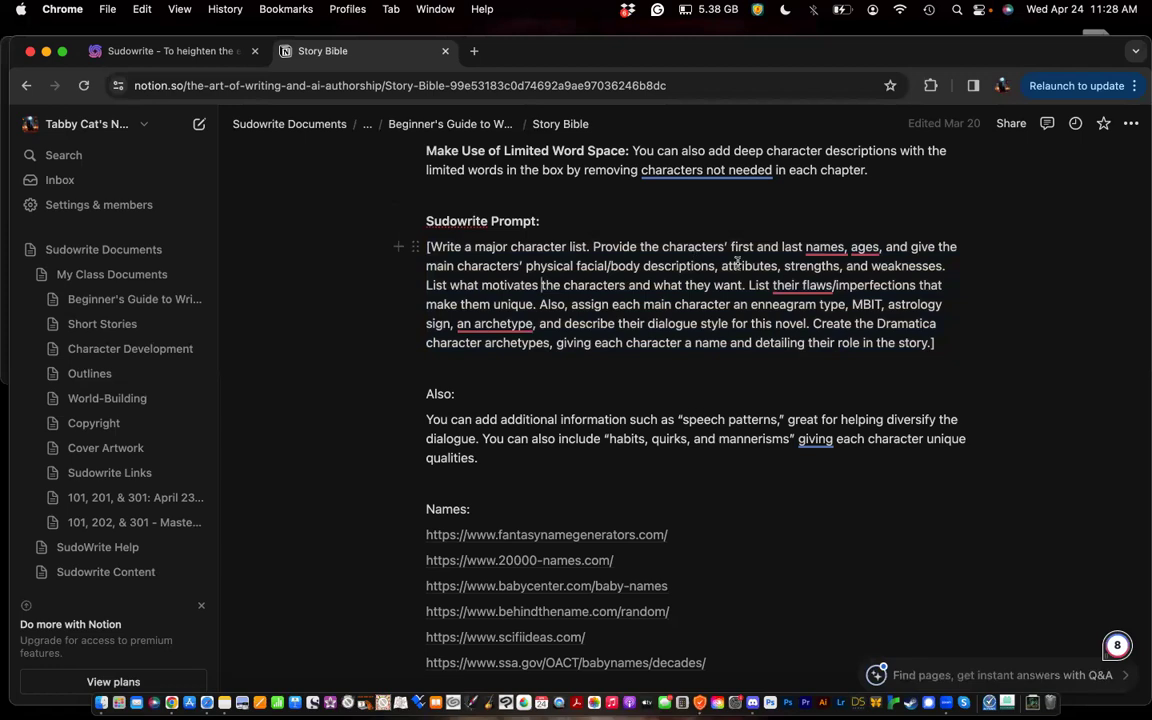
{"action": "key", "text": "ctrl+Tab"}
{"action": "key", "text": "ctrl+Tab"}
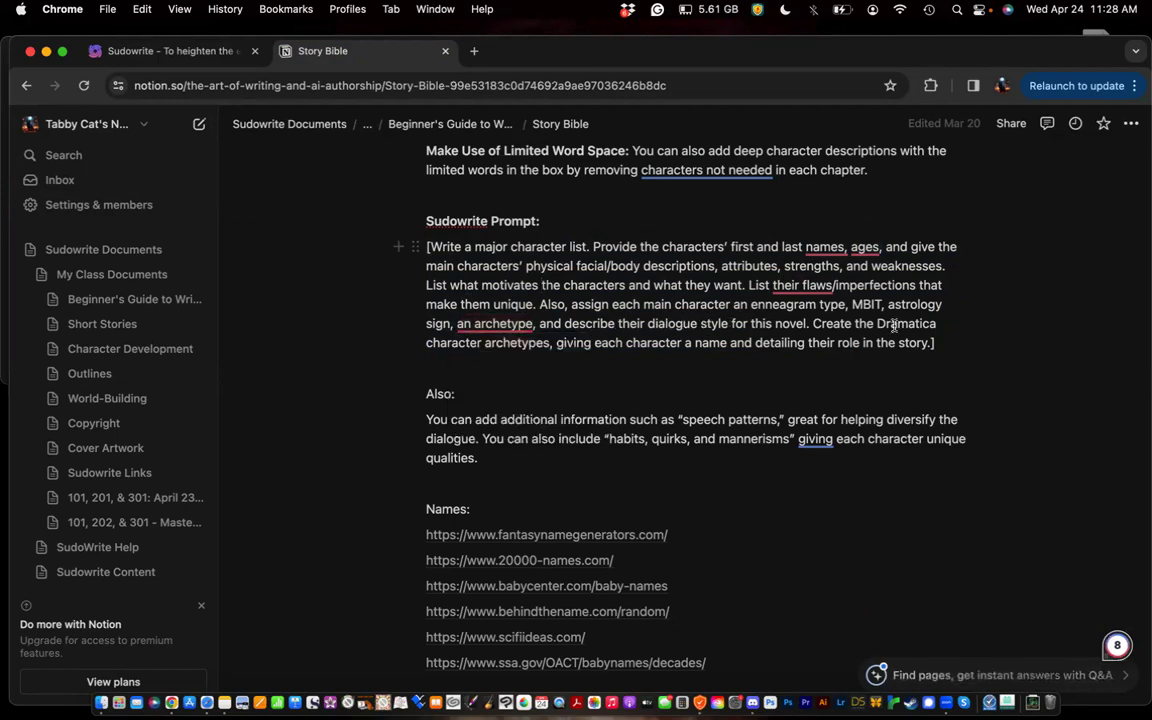
{"action": "scroll", "coordinate": [894, 325], "scroll_direction": "down", "scroll_amount": 5}
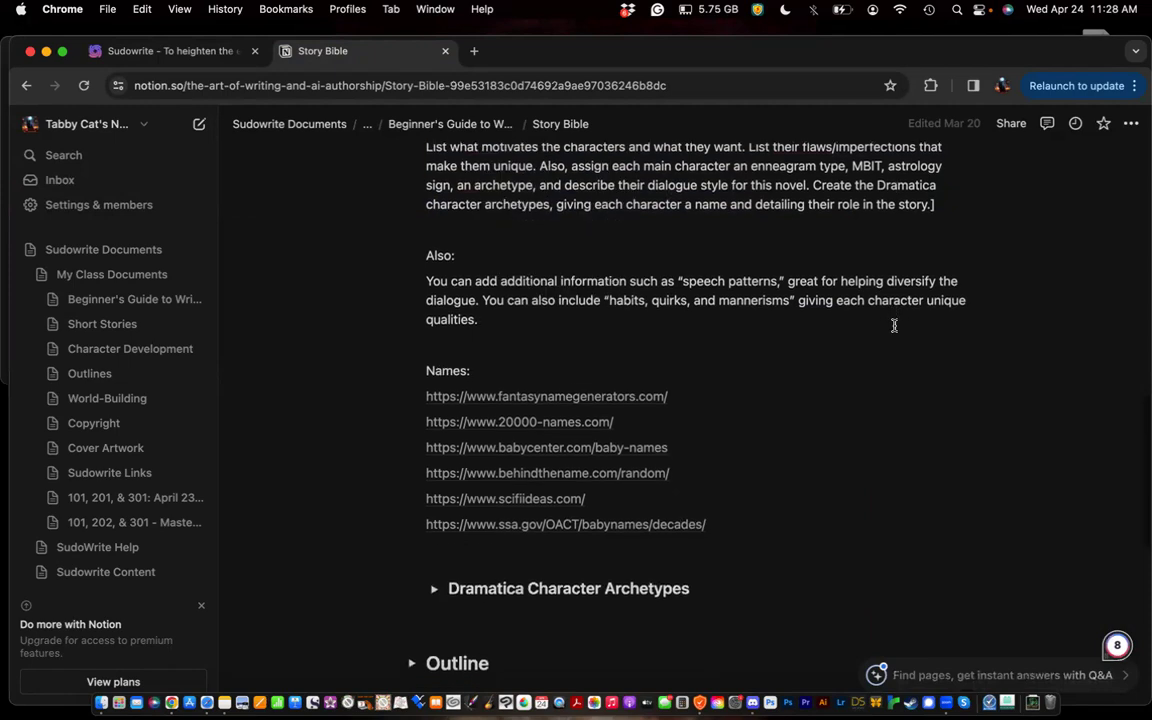
{"action": "scroll", "coordinate": [894, 325], "scroll_direction": "down", "scroll_amount": 2}
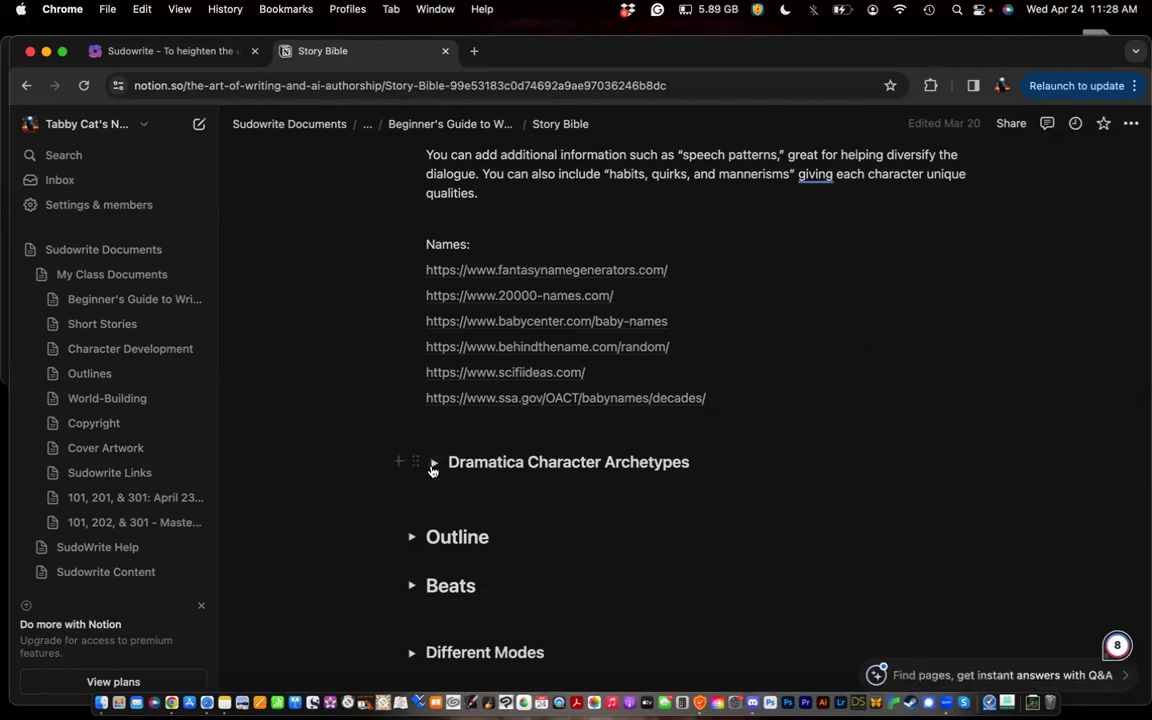
{"action": "left_click", "coordinate": [432, 465]}
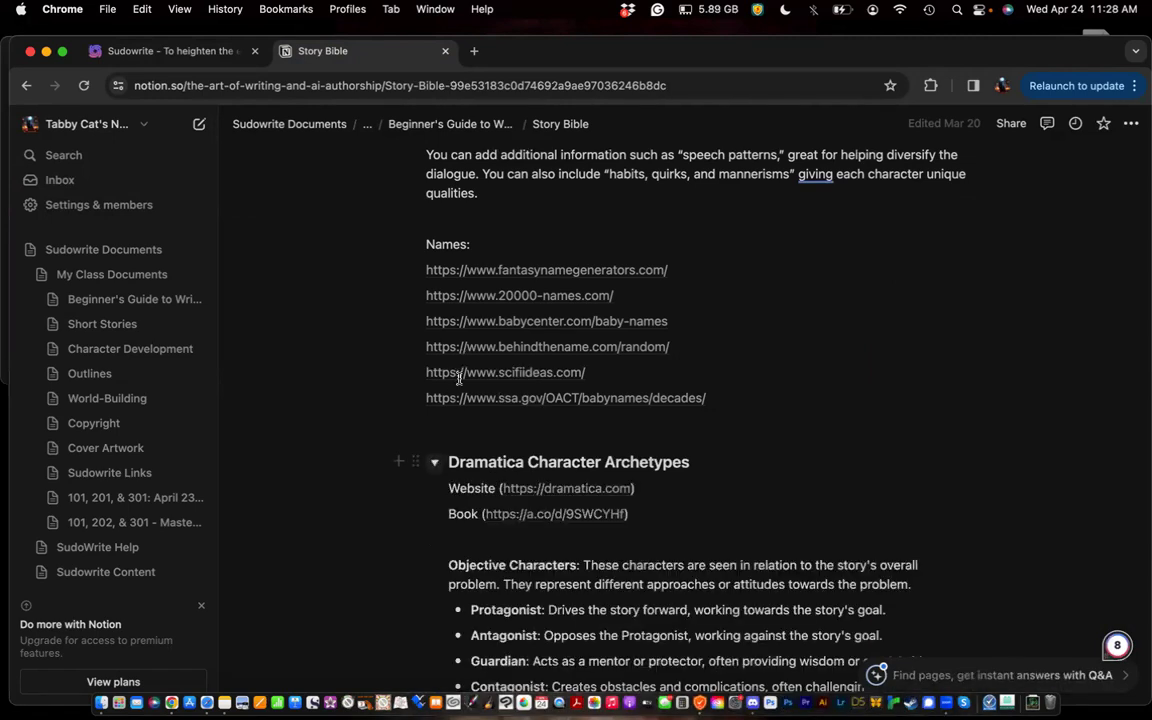
{"action": "scroll", "coordinate": [459, 378], "scroll_direction": "down", "scroll_amount": 5}
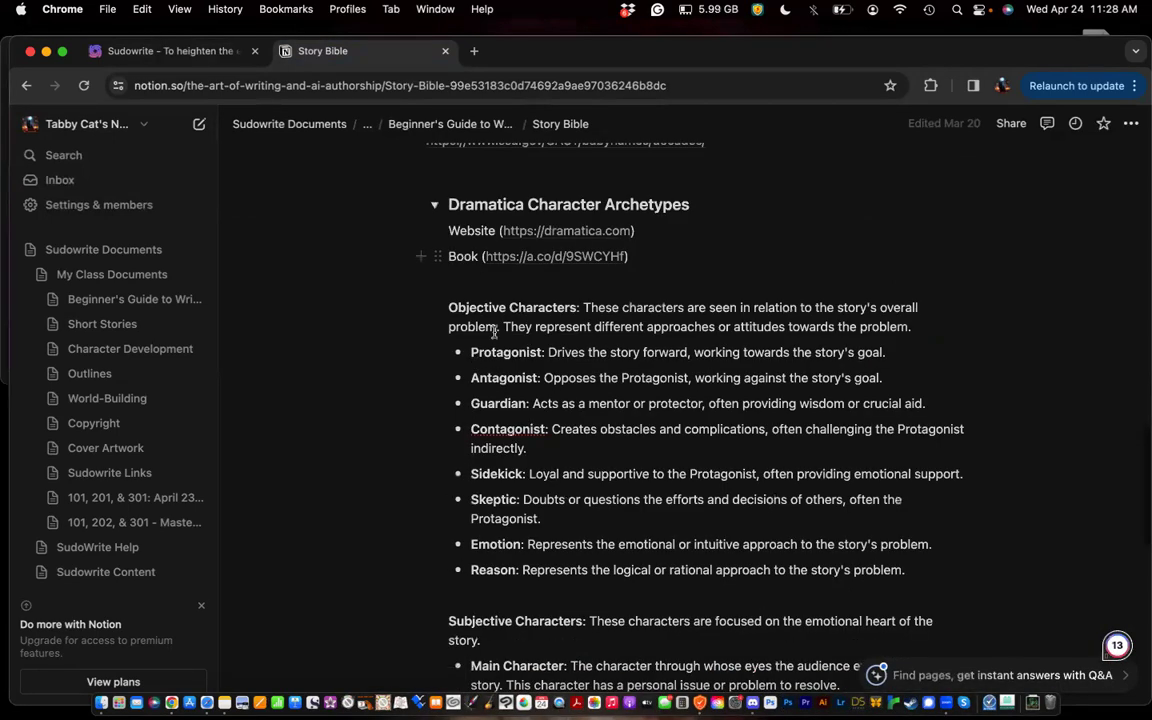
{"action": "scroll", "coordinate": [493, 333], "scroll_direction": "up", "scroll_amount": 3}
{"action": "scroll", "coordinate": [493, 333], "scroll_direction": "down", "scroll_amount": 3}
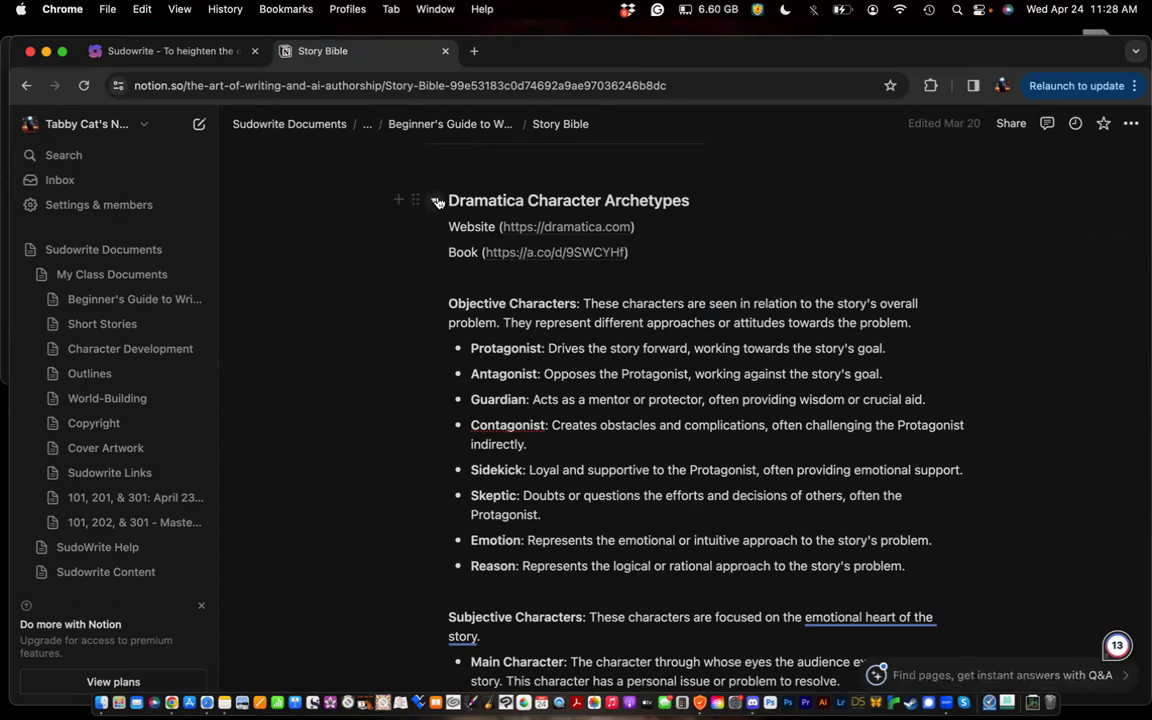
{"action": "left_click", "coordinate": [435, 201]}
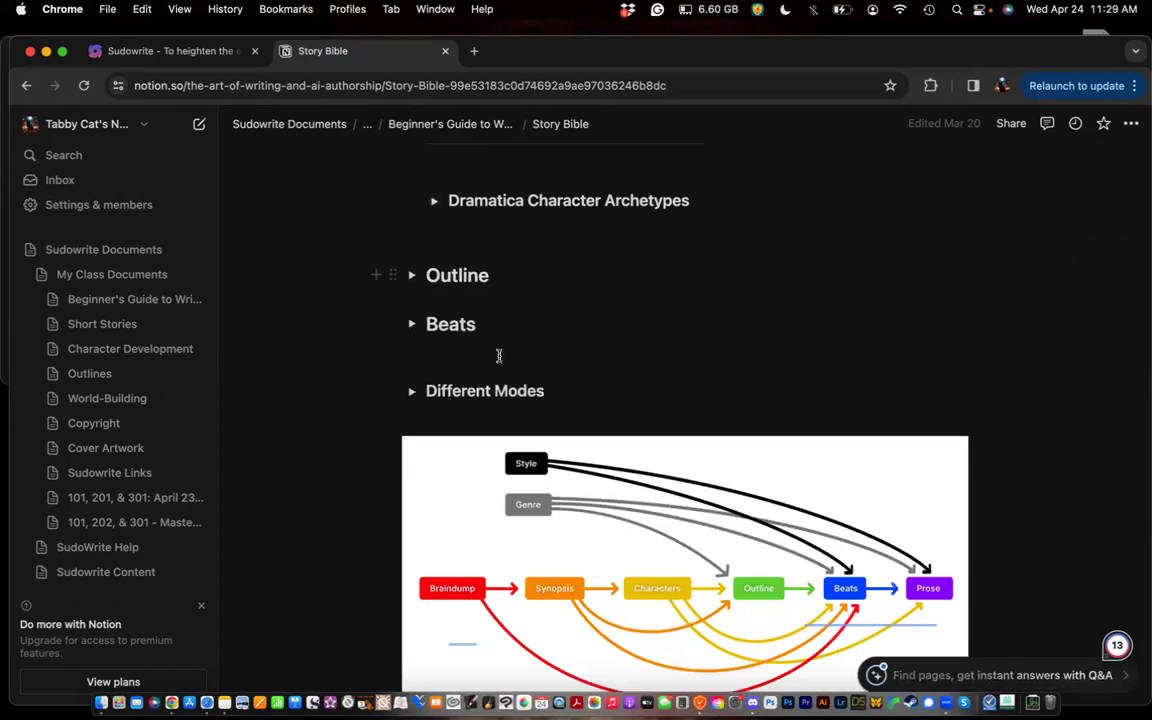
{"action": "scroll", "coordinate": [499, 356], "scroll_direction": "up", "scroll_amount": 2}
{"action": "scroll", "coordinate": [500, 360], "scroll_direction": "down", "scroll_amount": 2}
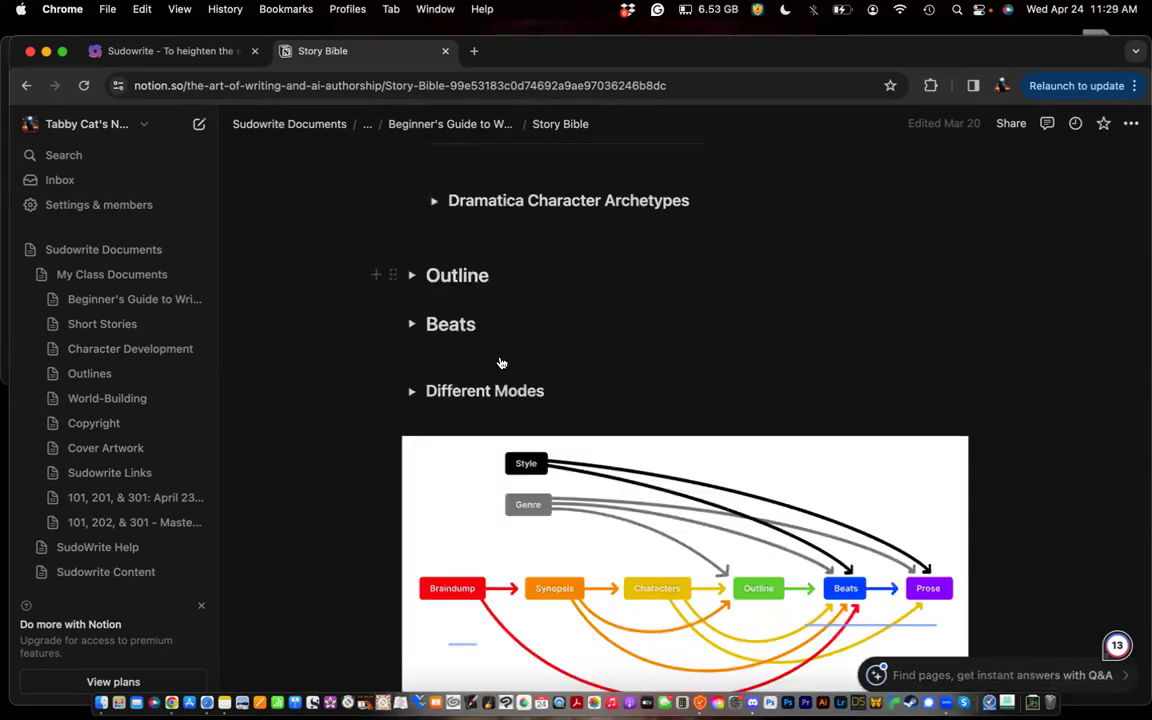
{"action": "scroll", "coordinate": [500, 360], "scroll_direction": "up", "scroll_amount": 5}
Step: Copy the whole bracketed character-list prompt from Notion and return to the Sudowrite project
{"action": "scroll", "coordinate": [420, 195], "scroll_direction": "up", "scroll_amount": 2}
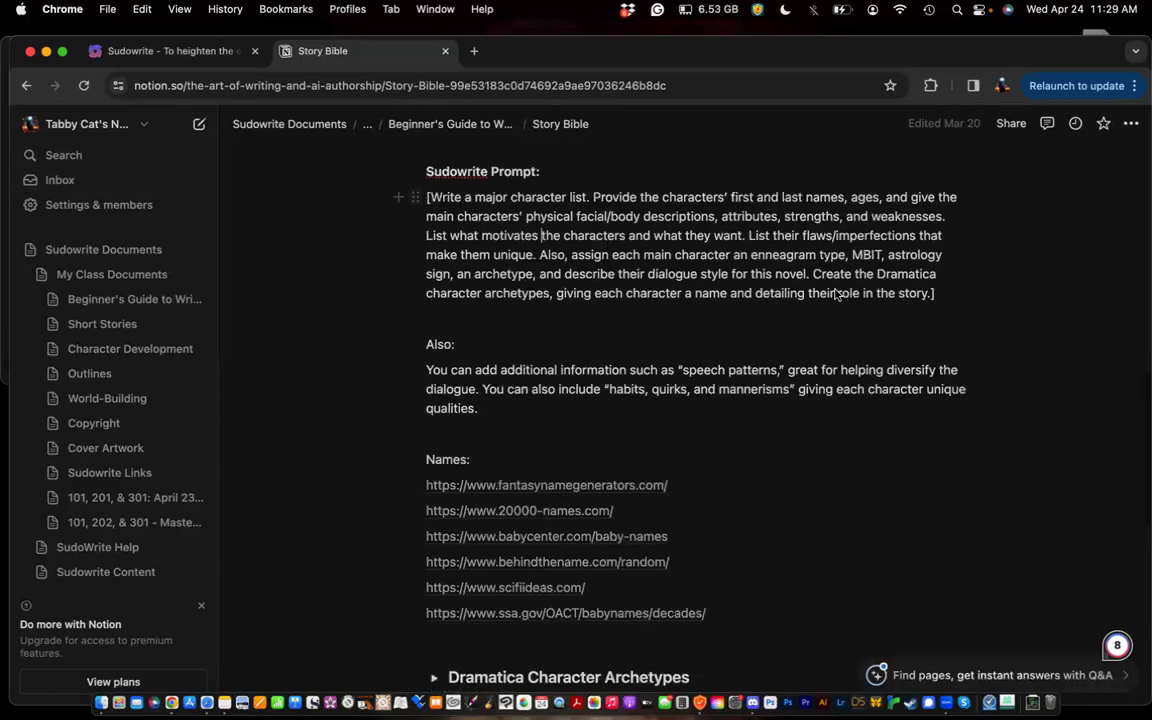
{"action": "key", "text": "super+slash"}
{"action": "key", "text": "Escape"}
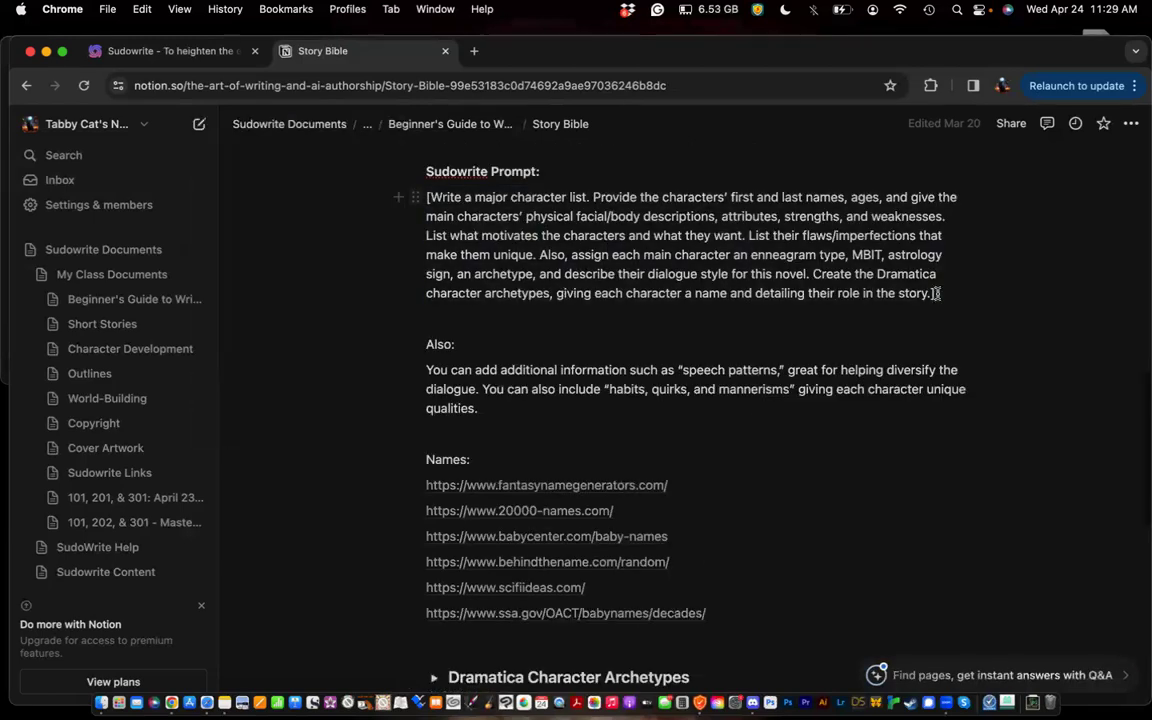
{"action": "left_click_drag", "start_coordinate": [935, 293], "coordinate": [813, 274]}
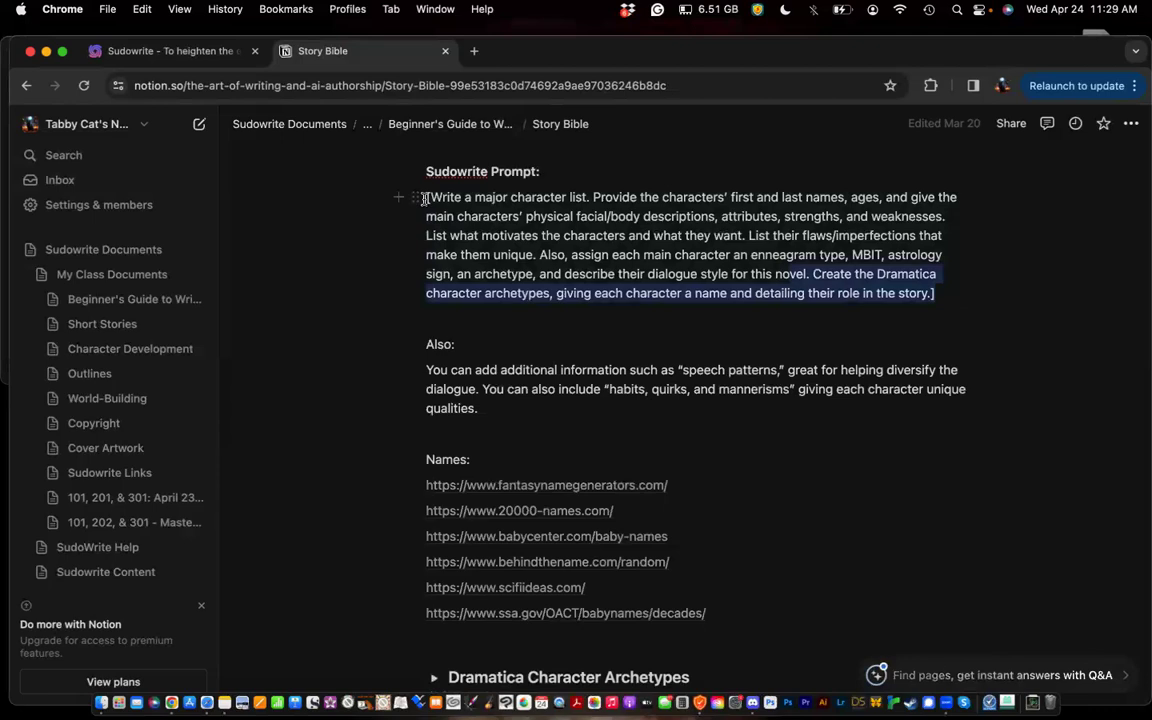
{"action": "left_click_drag", "start_coordinate": [423, 198], "coordinate": [426, 197]}
{"action": "scroll", "coordinate": [459, 385], "scroll_direction": "up", "scroll_amount": 1}
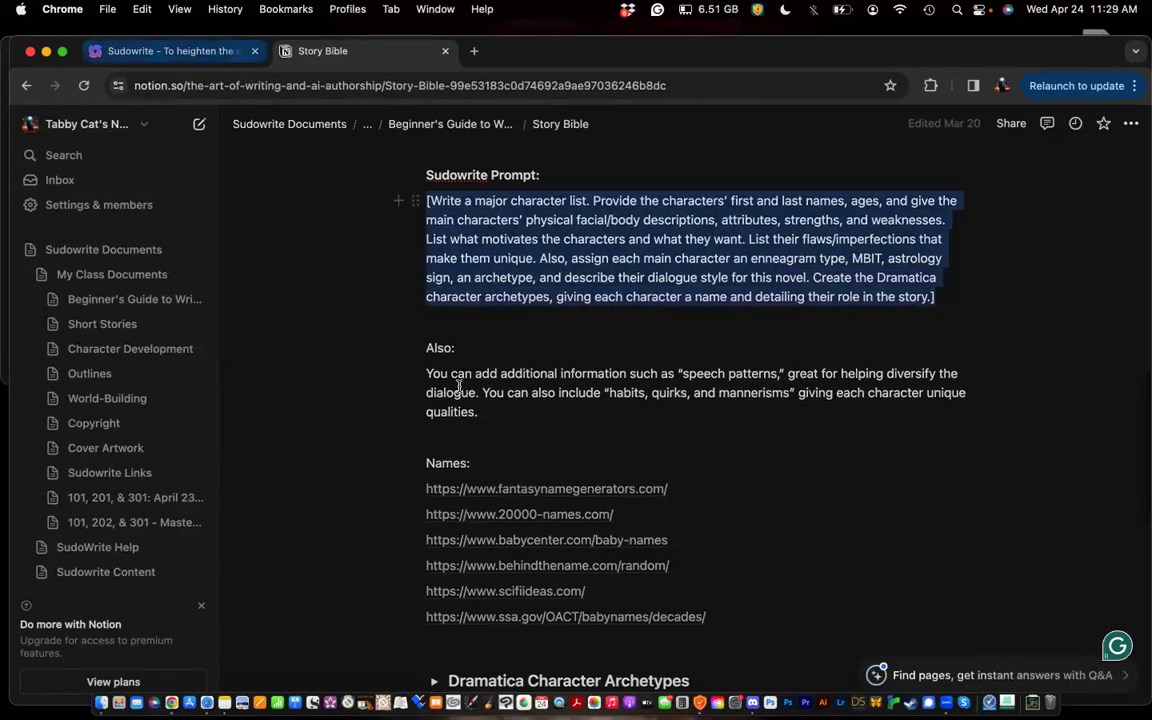
{"action": "key", "text": "ctrl+shift+Tab"}
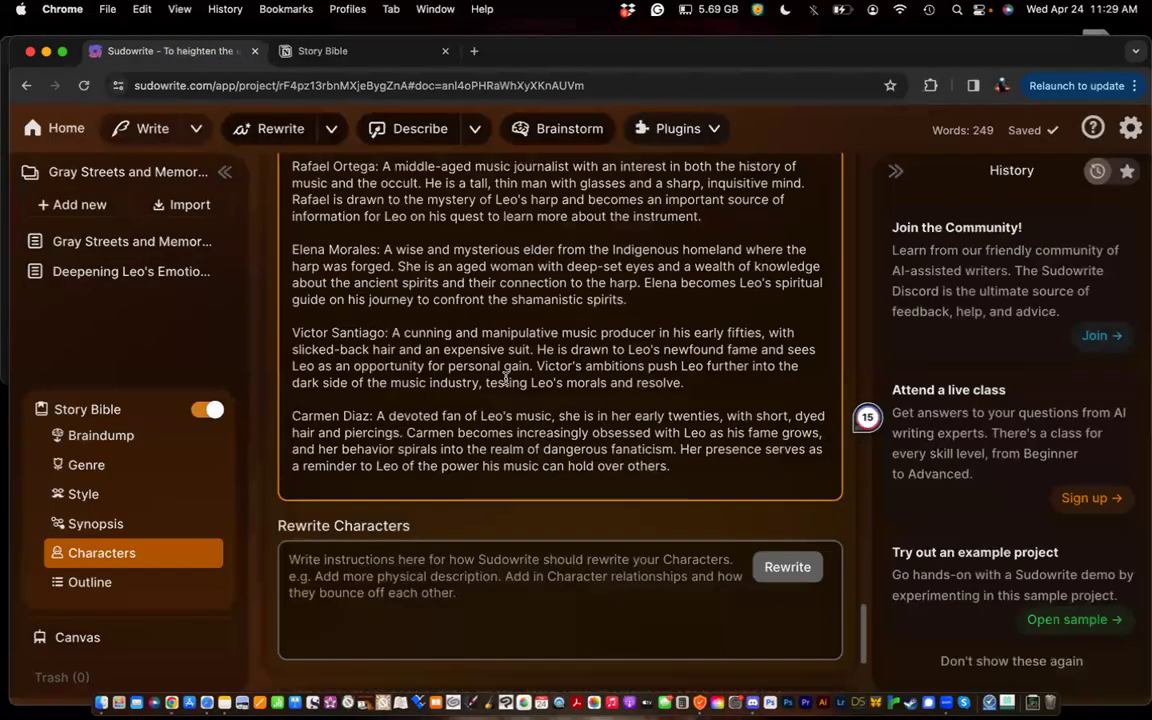
{"action": "scroll", "coordinate": [818, 296], "scroll_direction": "up", "scroll_amount": 10}
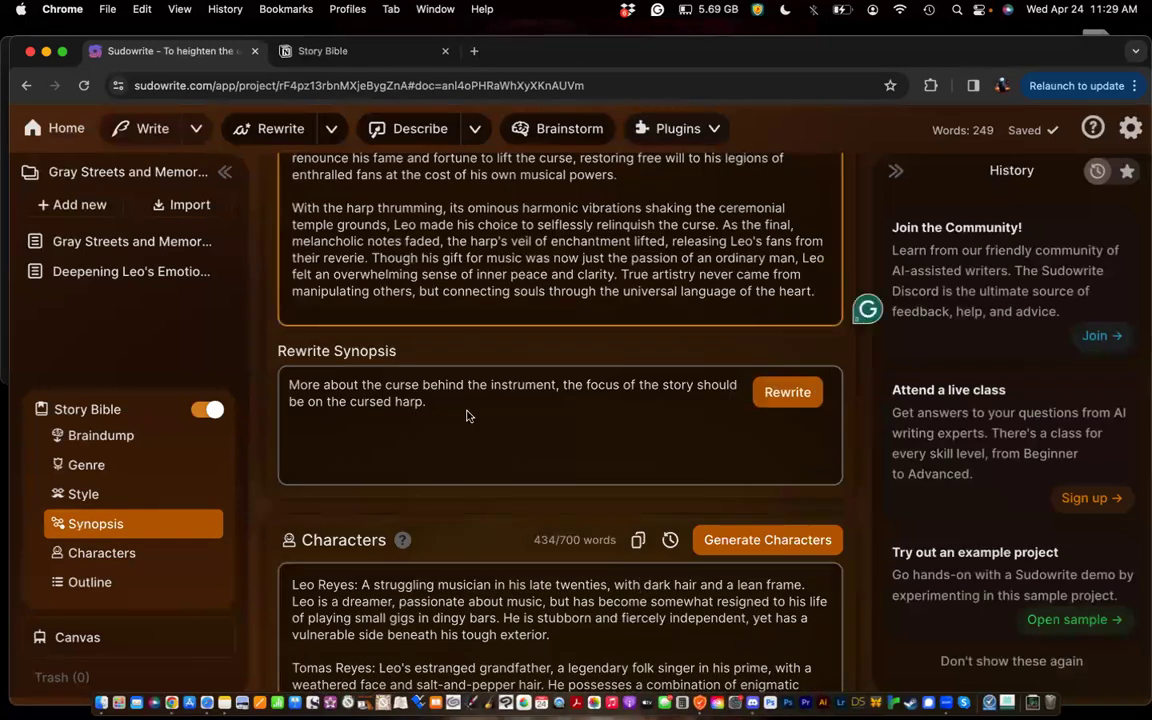
{"action": "left_click", "coordinate": [468, 308]}
{"action": "key", "text": "Return"}
{"action": "type", "text": "[Write a major character list. Provide the characters' first and last names, as well as the main characters' physical facial/body descriptions, attributes, strengths, and weaknesses. List what motivates the characters and what they want. List their flaws/imperfections that make them unique. Also, assign each main character an enneagram type, MBIT, astrology sign, an archetype, and describe their dialogue style for this novel. Create the Dramatica character archetypes, giving each character a name and detailing their role in the story.]"}
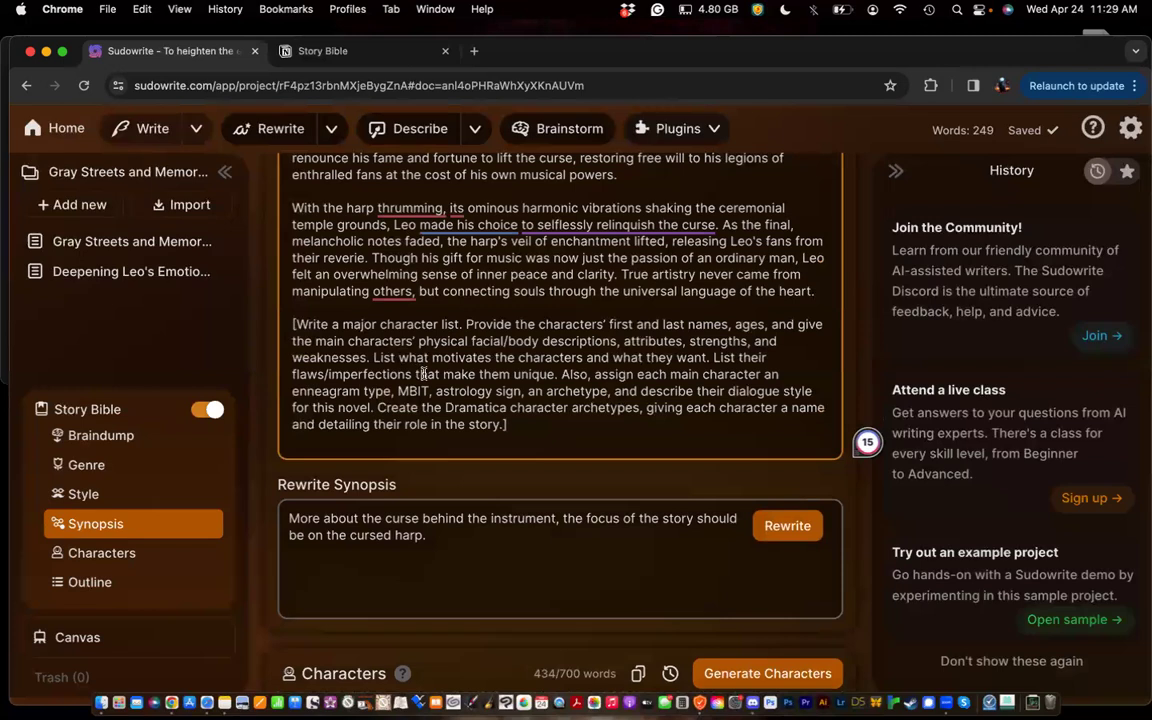
{"action": "scroll", "coordinate": [396, 480], "scroll_direction": "down", "scroll_amount": 2}
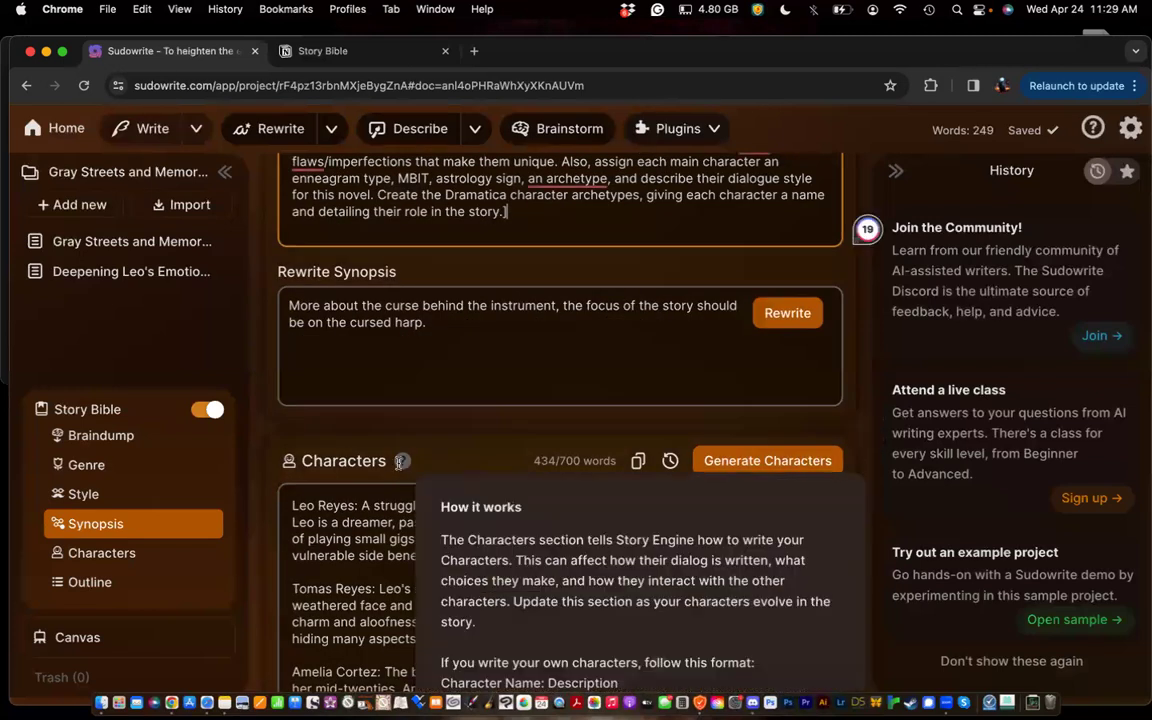
{"action": "scroll", "coordinate": [416, 226], "scroll_direction": "down", "scroll_amount": 3}
{"action": "mouse_move", "coordinate": [404, 270]}
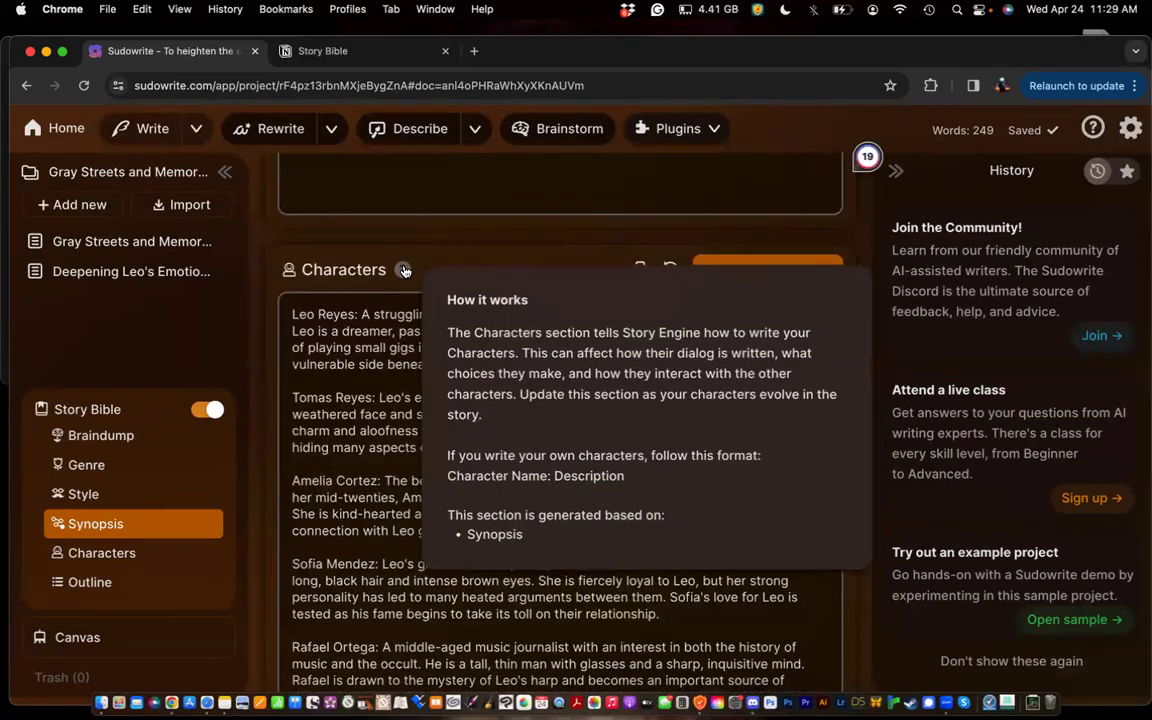
{"action": "scroll", "coordinate": [401, 200], "scroll_direction": "up", "scroll_amount": 5}
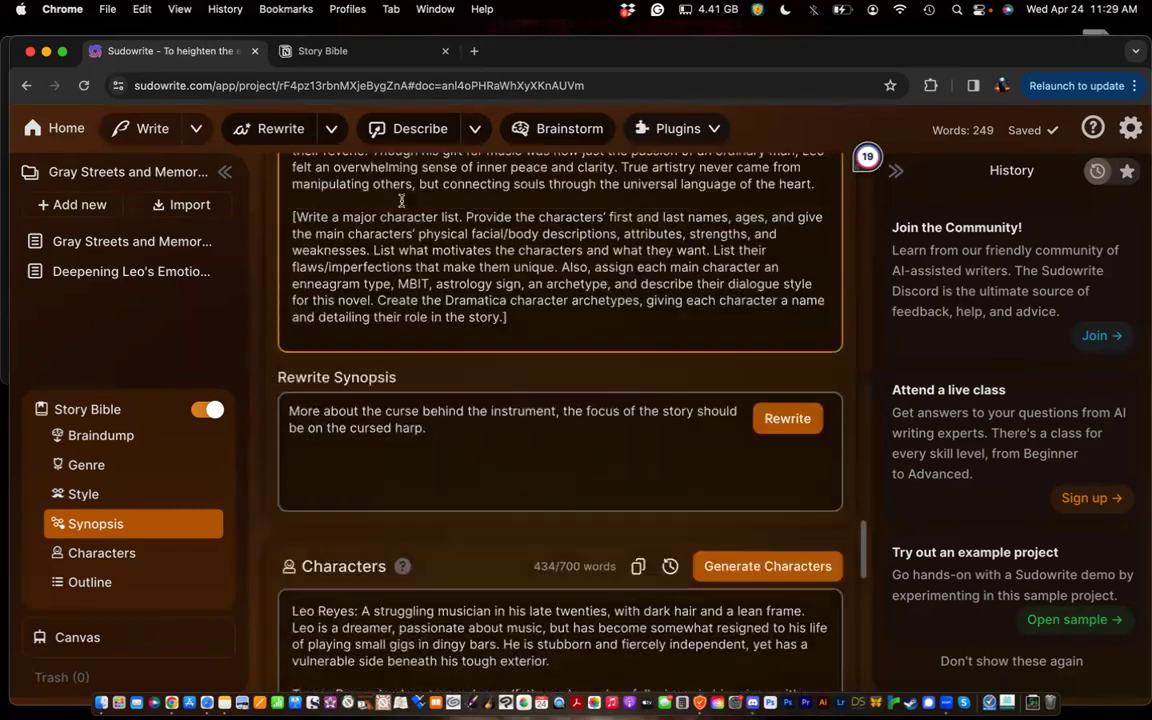
{"action": "left_click", "coordinate": [540, 330]}
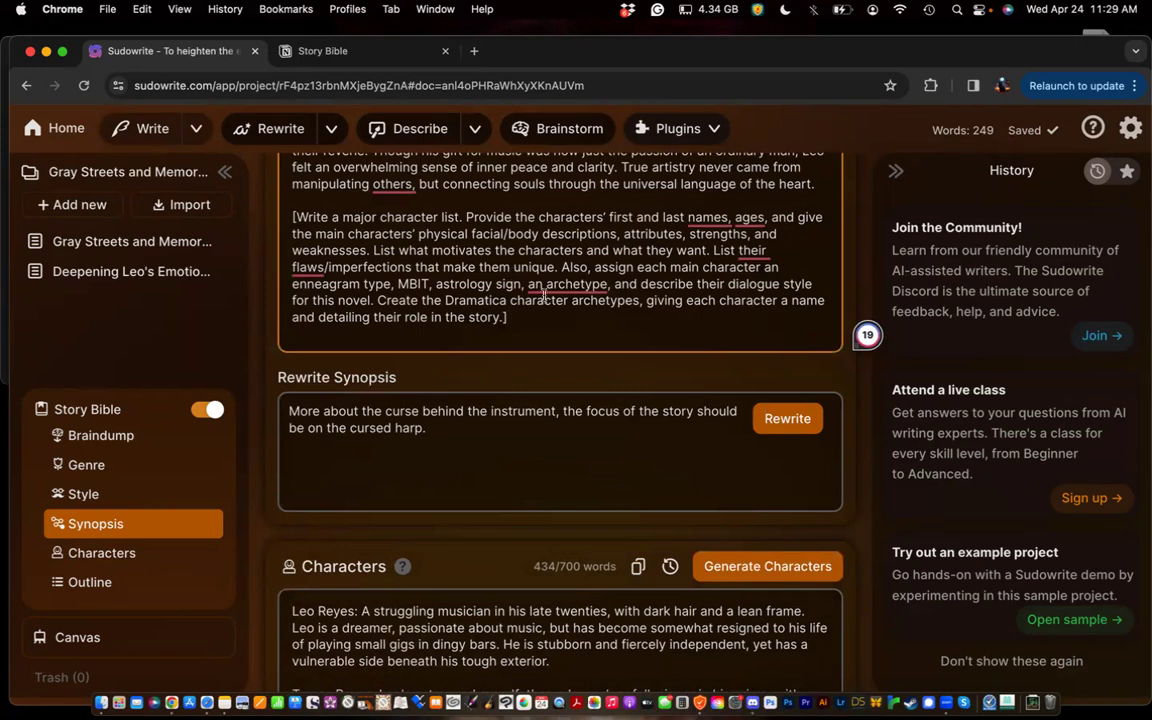
{"action": "left_click_drag", "start_coordinate": [540, 320], "coordinate": [477, 318]}
{"action": "left_click_drag", "start_coordinate": [303, 238], "coordinate": [282, 213]}
{"action": "key", "text": "super+c"}
{"action": "key", "text": "BackSpace"}
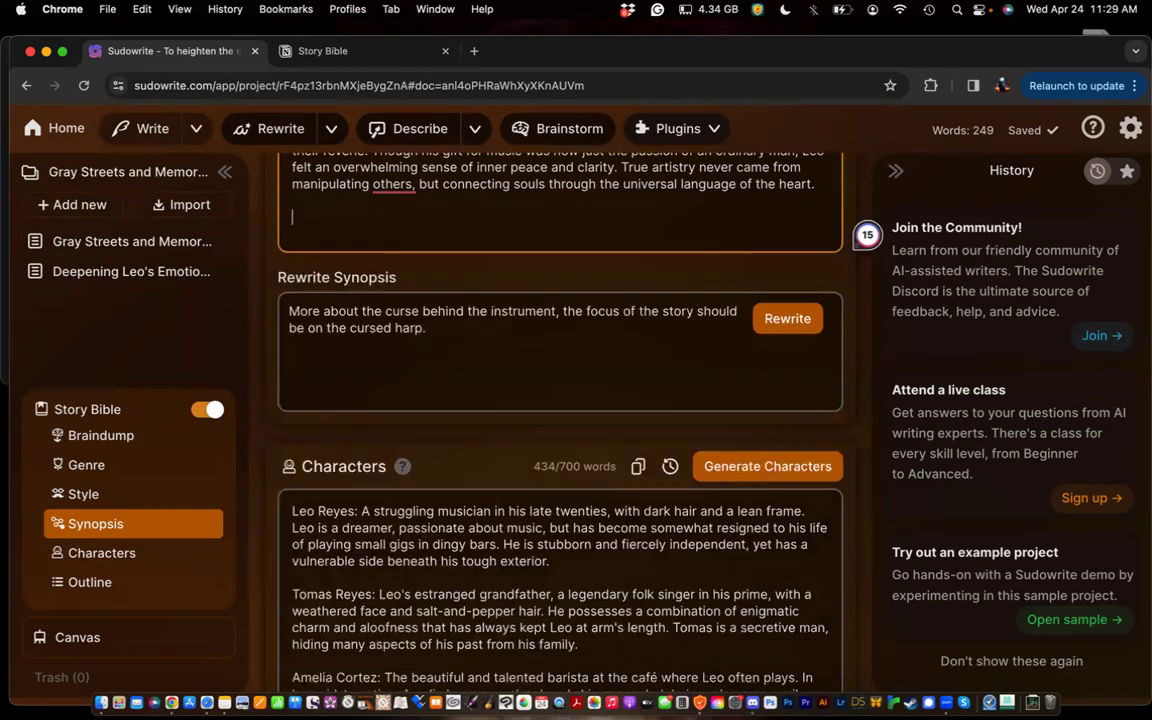
{"action": "scroll", "coordinate": [440, 378], "scroll_direction": "down", "scroll_amount": 3}
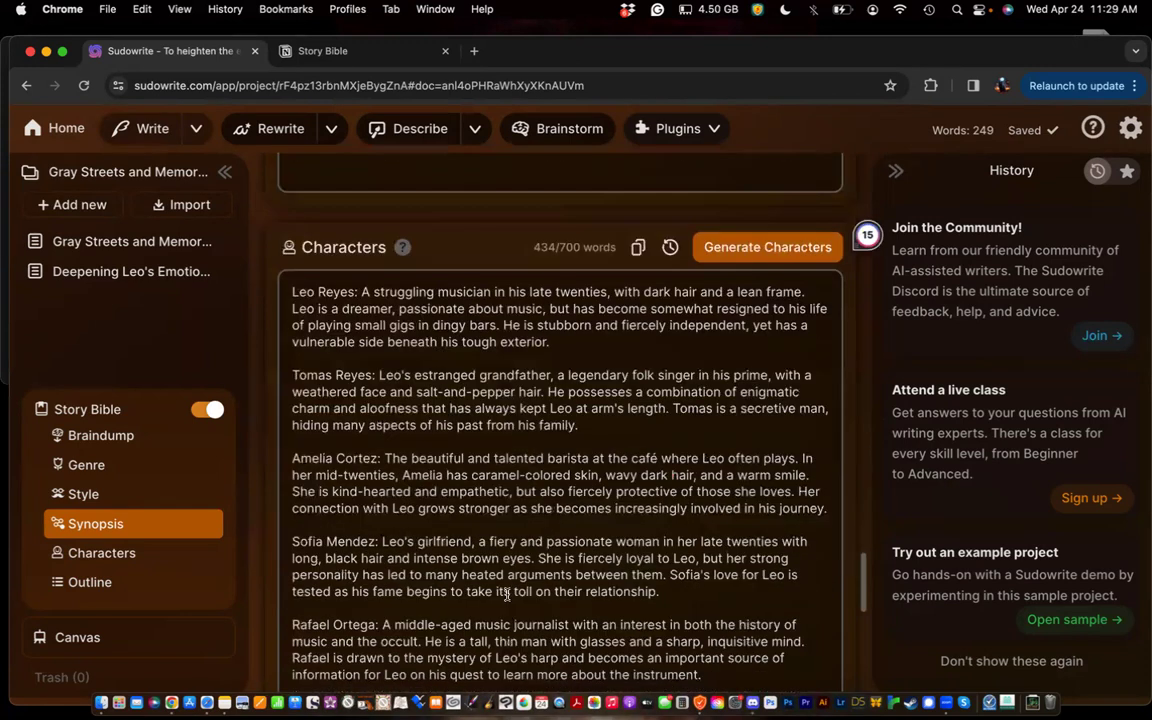
{"action": "scroll", "coordinate": [507, 594], "scroll_direction": "down", "scroll_amount": 5}
{"action": "left_click", "coordinate": [448, 470]}
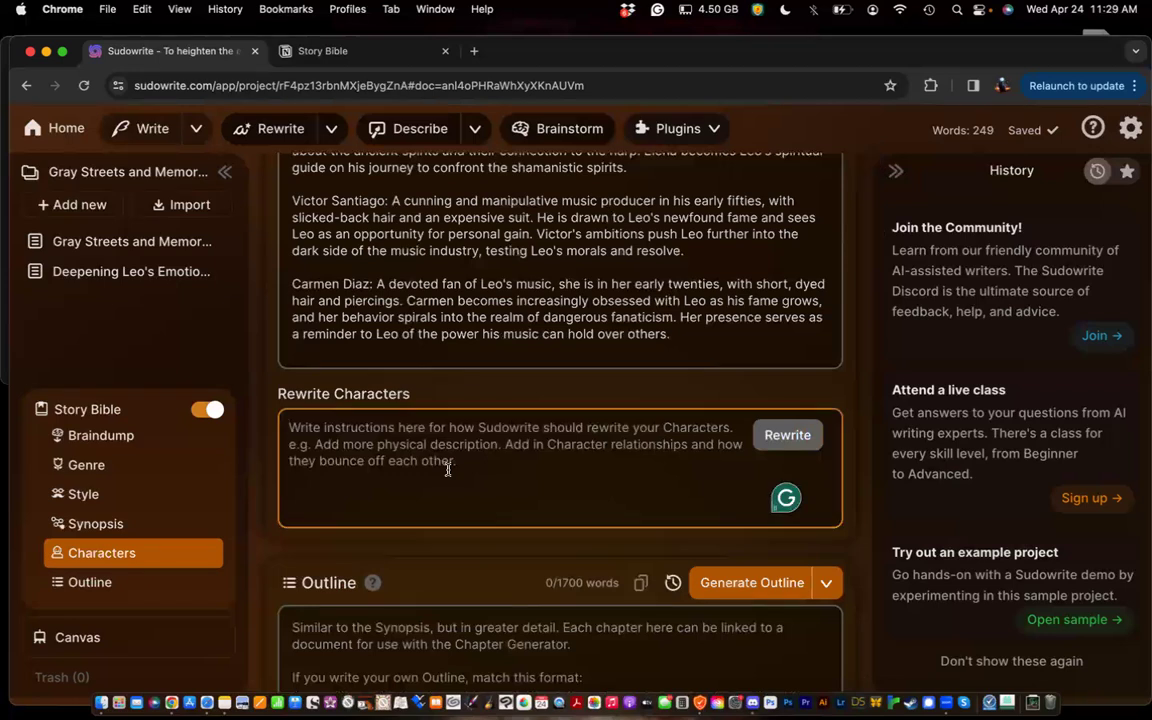
{"action": "key", "text": "super+v"}
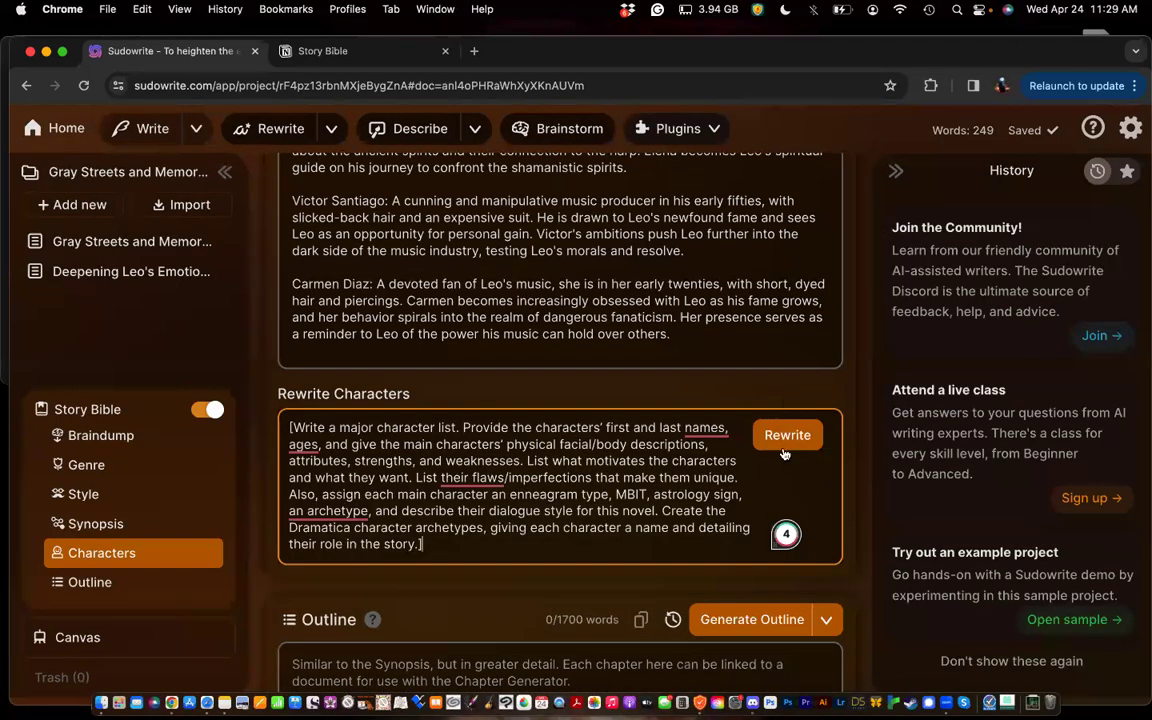
{"action": "left_click", "coordinate": [766, 447]}
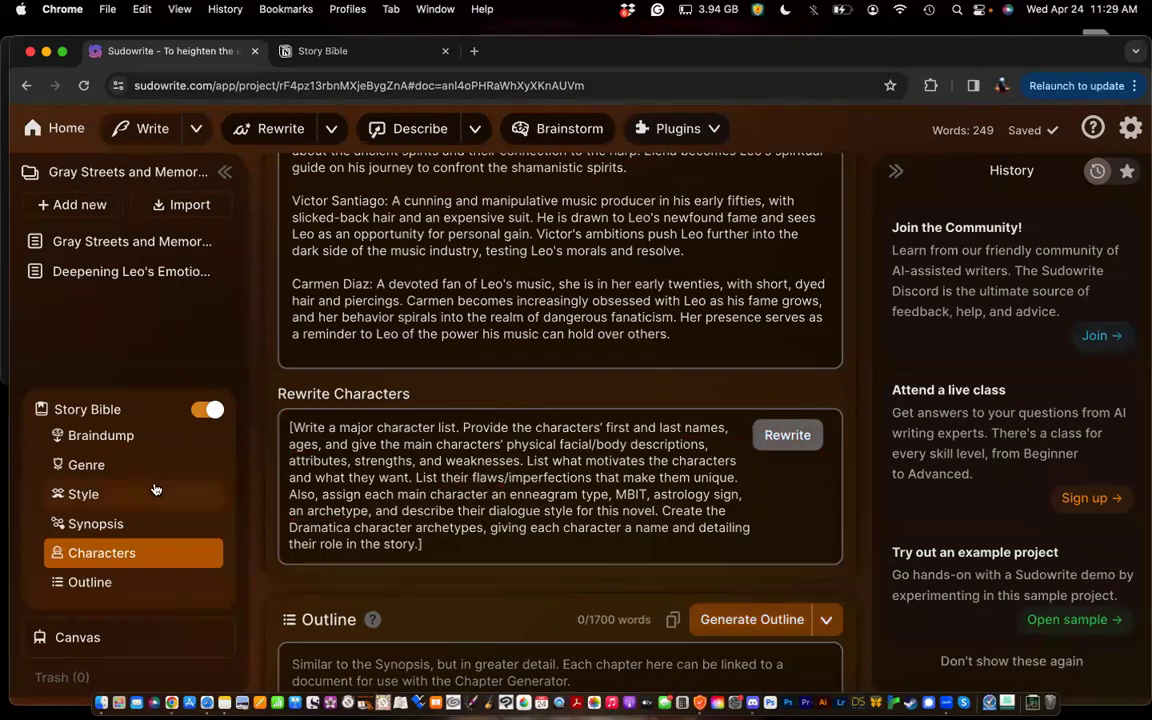
{"action": "scroll", "coordinate": [518, 615], "scroll_direction": "down", "scroll_amount": 3}
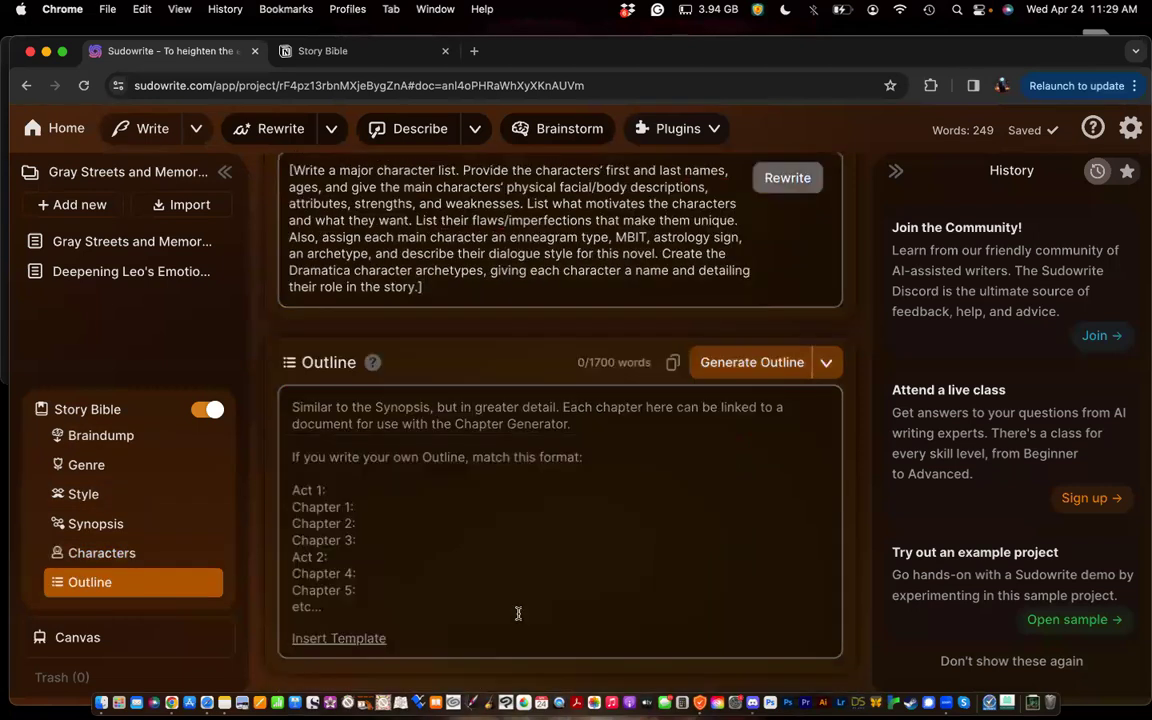
{"action": "scroll", "coordinate": [518, 613], "scroll_direction": "up", "scroll_amount": 4}
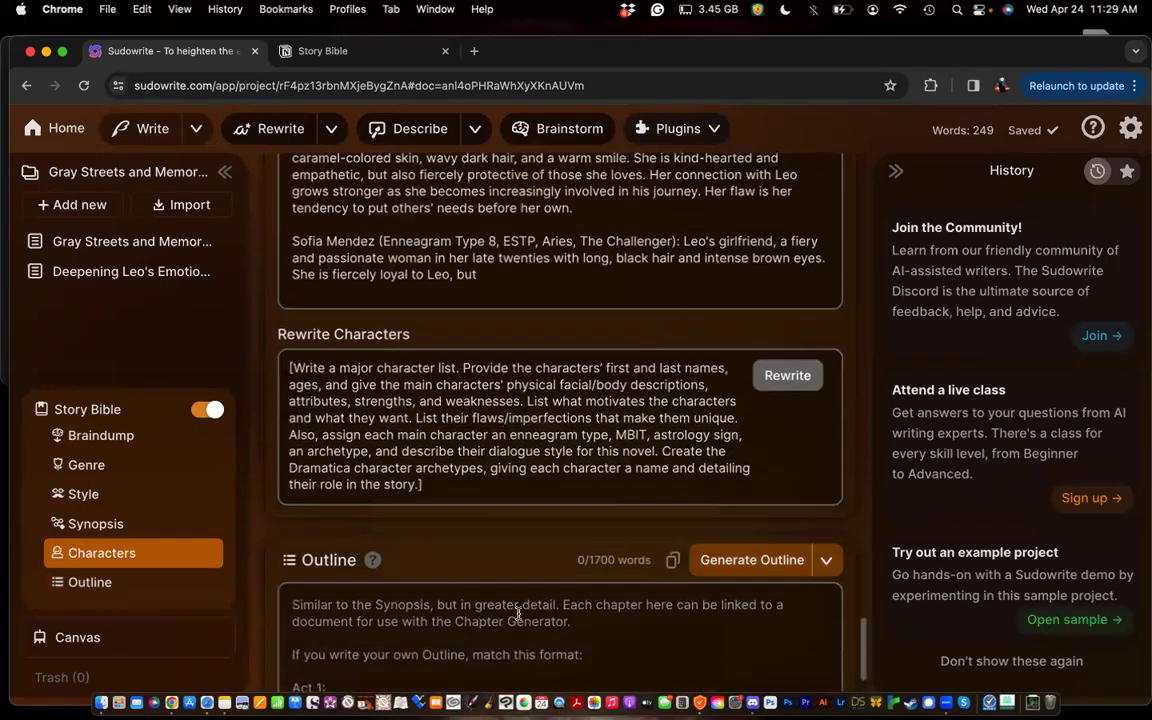
{"action": "scroll", "coordinate": [518, 613], "scroll_direction": "up", "scroll_amount": 3}
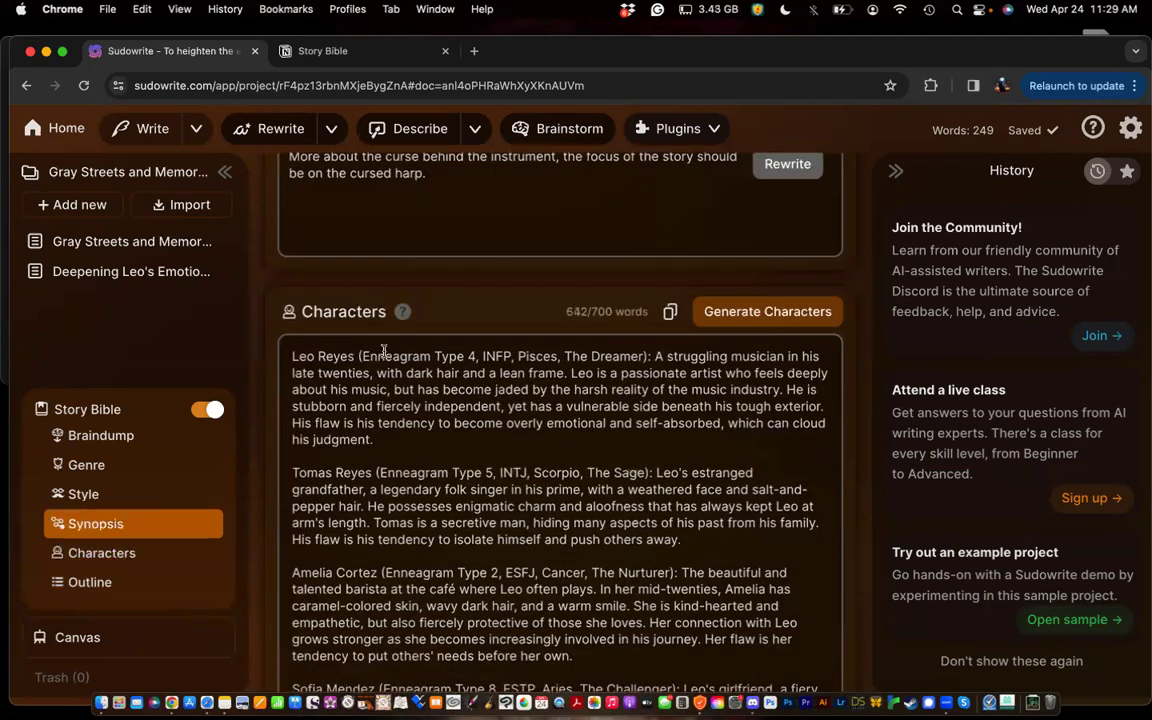
{"action": "left_click", "coordinate": [496, 357]}
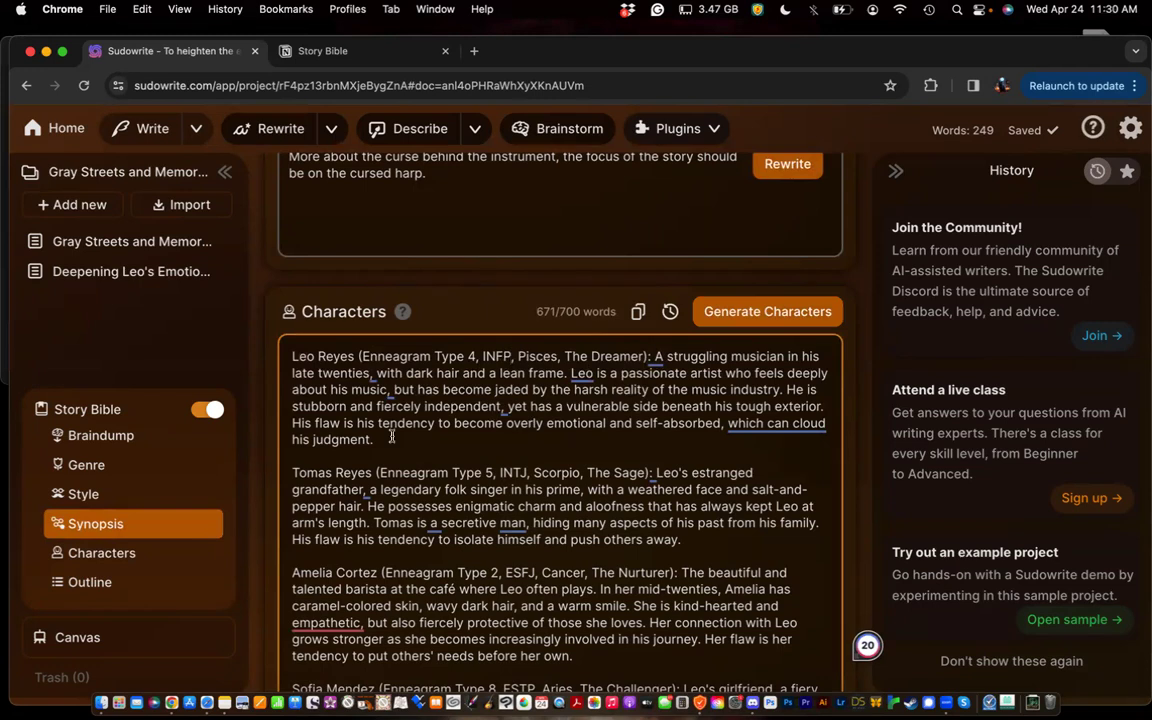
{"action": "scroll", "coordinate": [419, 432], "scroll_direction": "down", "scroll_amount": 15}
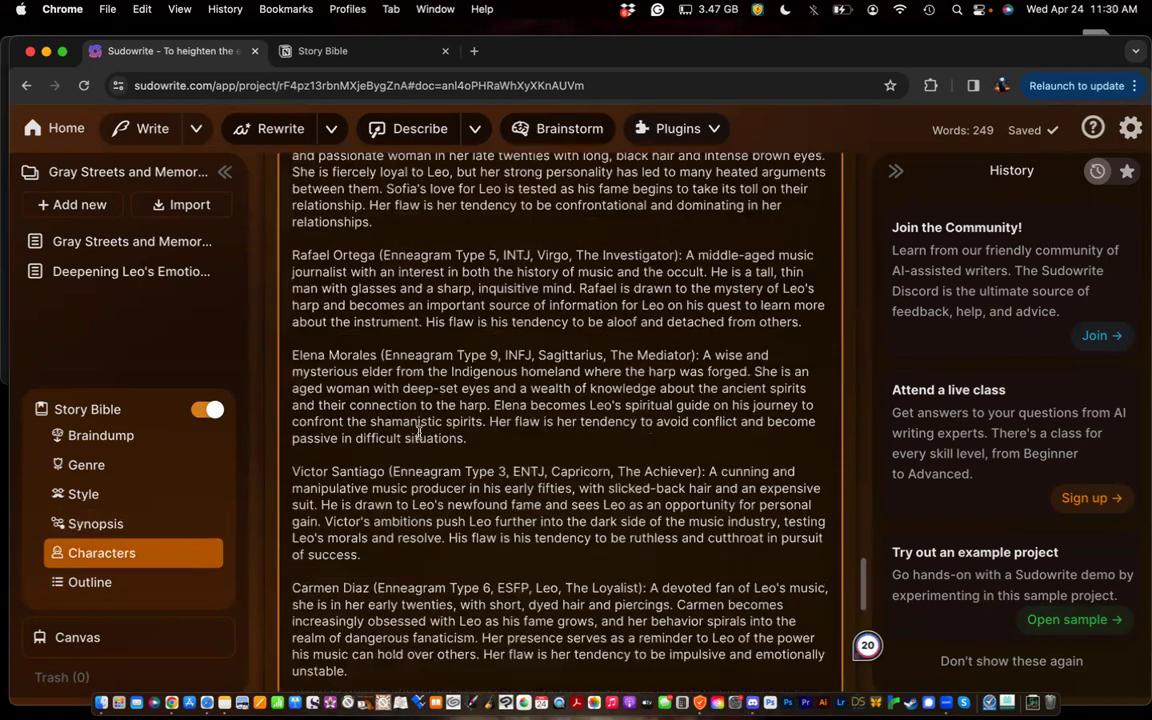
{"action": "scroll", "coordinate": [419, 432], "scroll_direction": "down", "scroll_amount": 3}
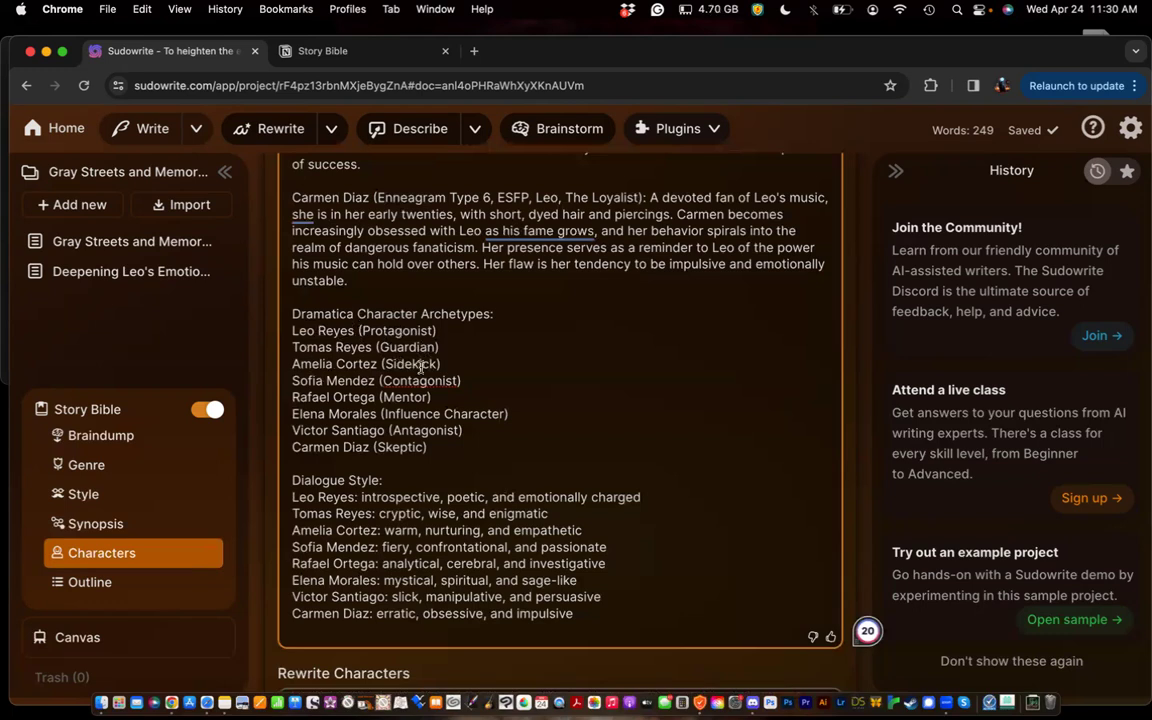
Step: Append Leo's dialogue style, 'introspective, poetic, and emotionally charged', after 'his judgment.' in his entry
{"action": "scroll", "coordinate": [420, 393], "scroll_direction": "down", "scroll_amount": 2}
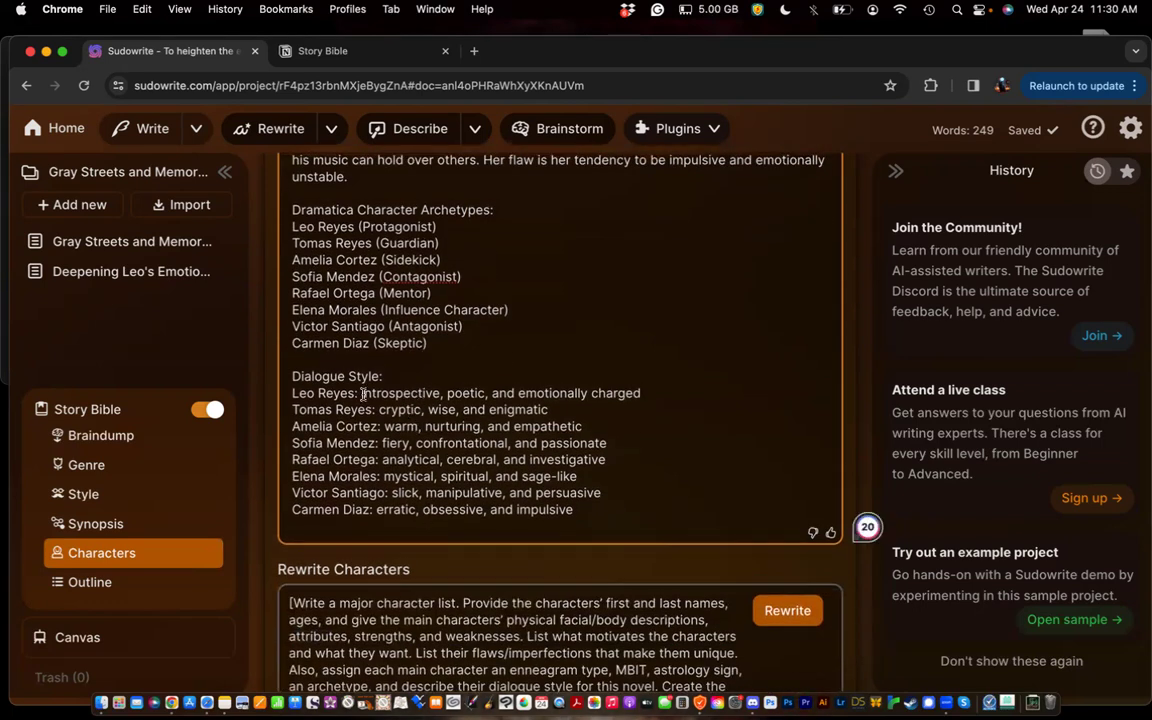
{"action": "left_click_drag", "start_coordinate": [382, 375], "coordinate": [291, 376]}
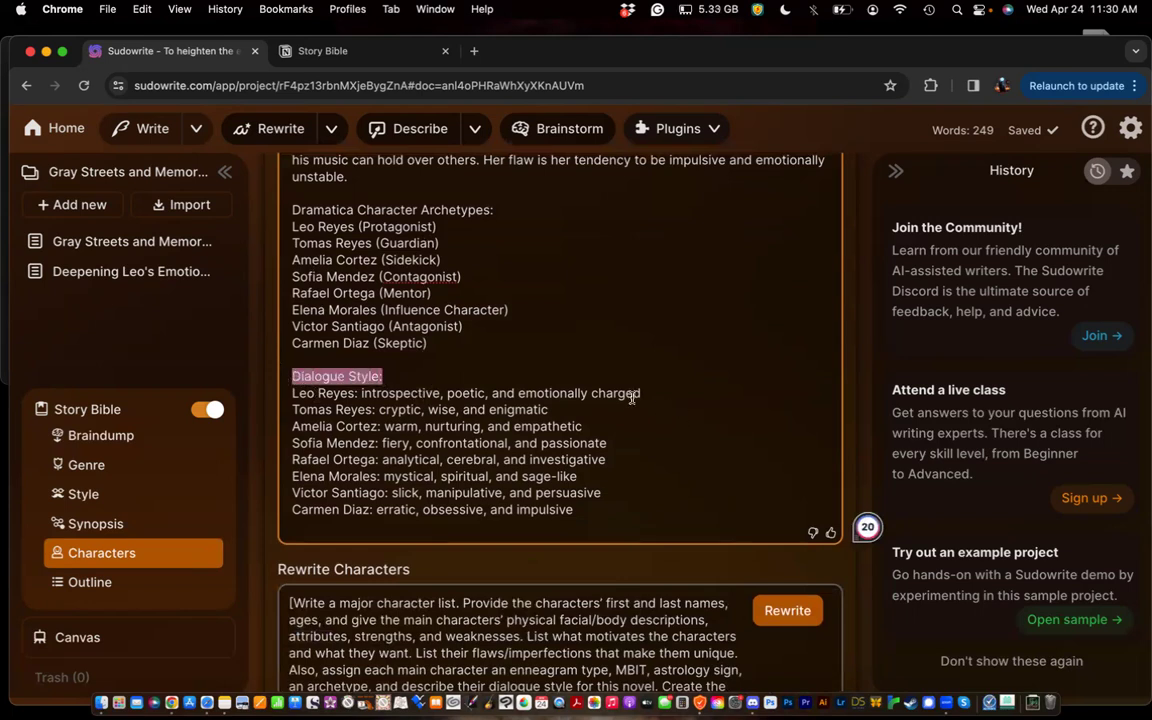
{"action": "left_click_drag", "start_coordinate": [641, 393], "coordinate": [365, 394]}
{"action": "key", "text": "super+c"}
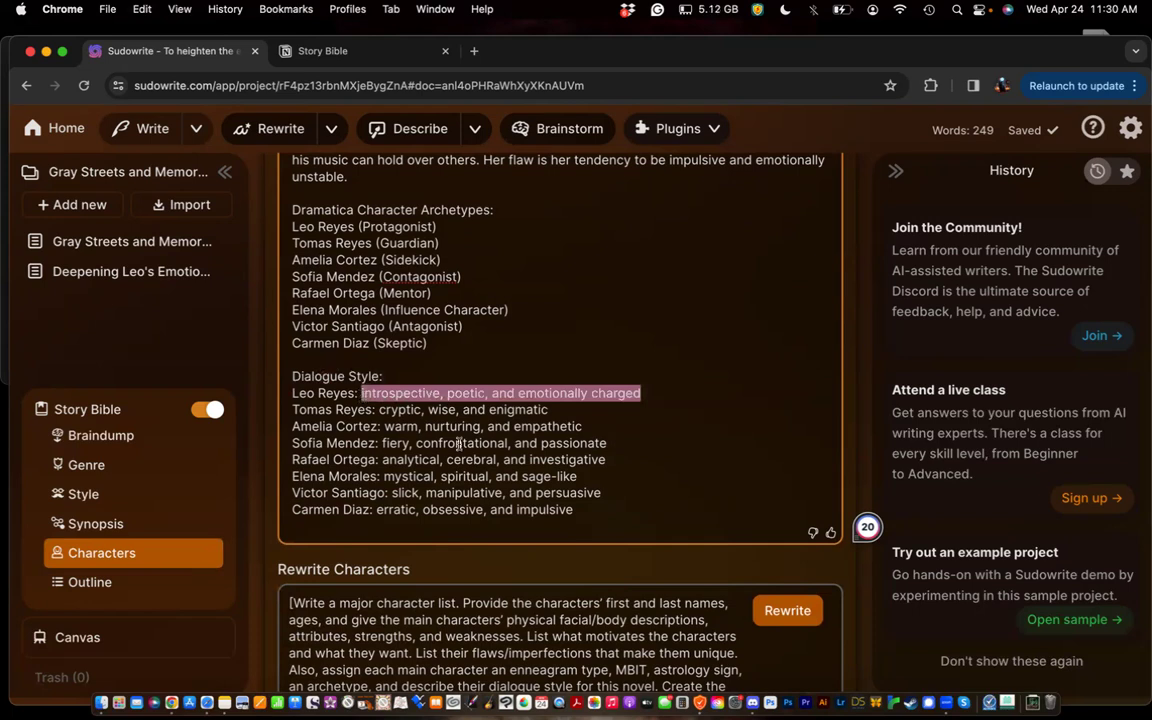
{"action": "scroll", "coordinate": [459, 443], "scroll_direction": "up", "scroll_amount": 10}
{"action": "scroll", "coordinate": [459, 443], "scroll_direction": "up", "scroll_amount": 5}
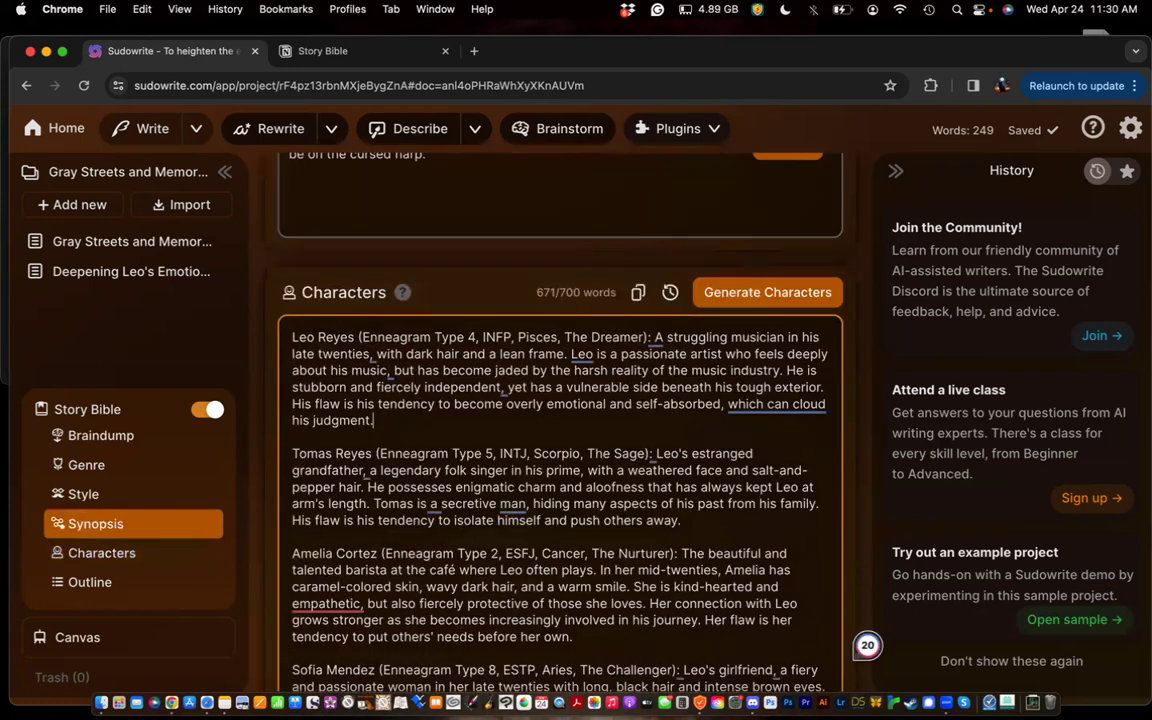
{"action": "key", "text": "super+v"}
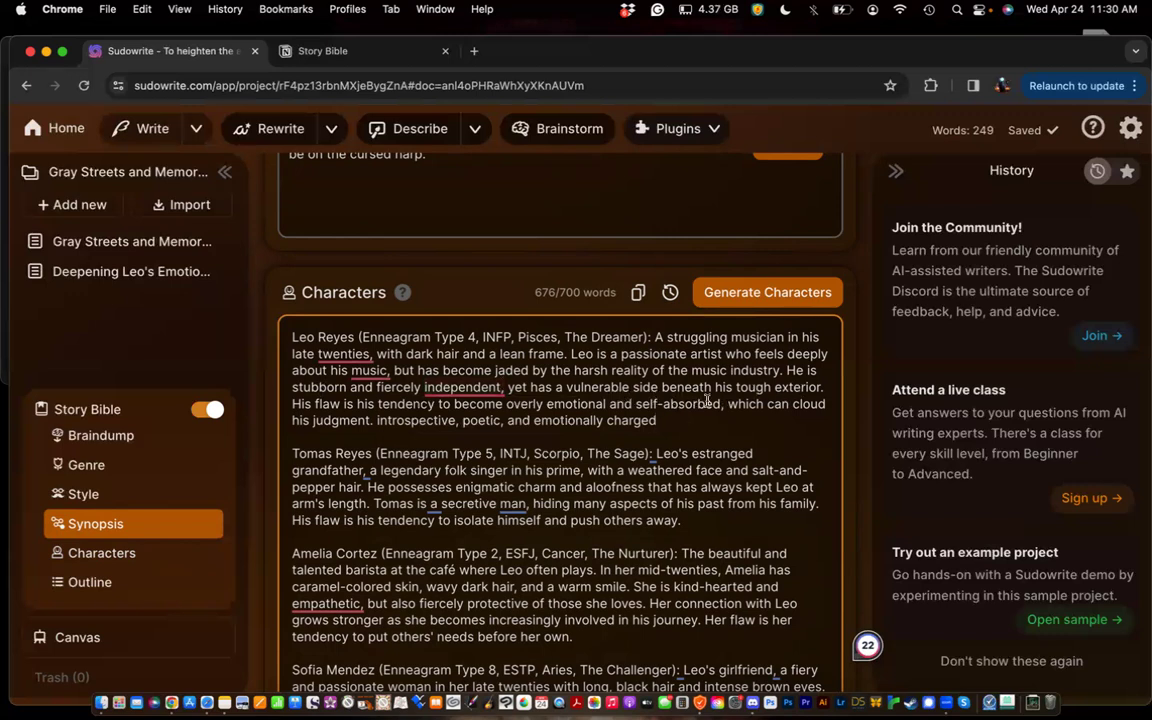
{"action": "scroll", "coordinate": [707, 400], "scroll_direction": "down", "scroll_amount": 2}
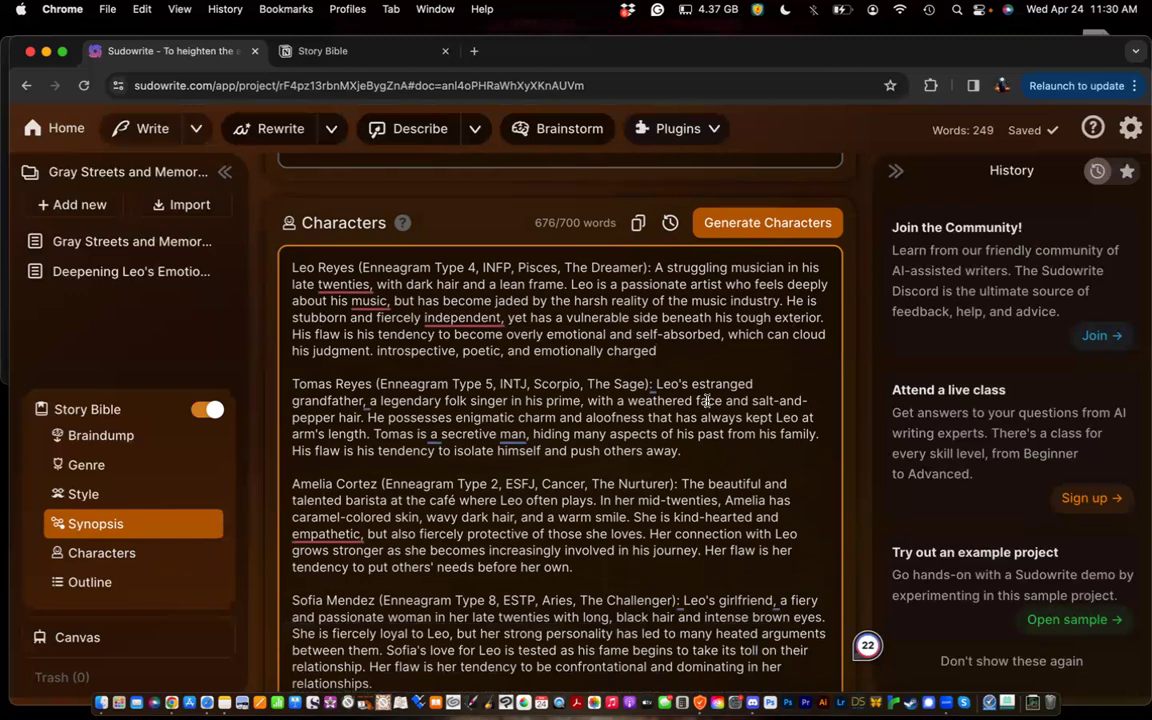
{"action": "scroll", "coordinate": [707, 400], "scroll_direction": "down", "scroll_amount": 10}
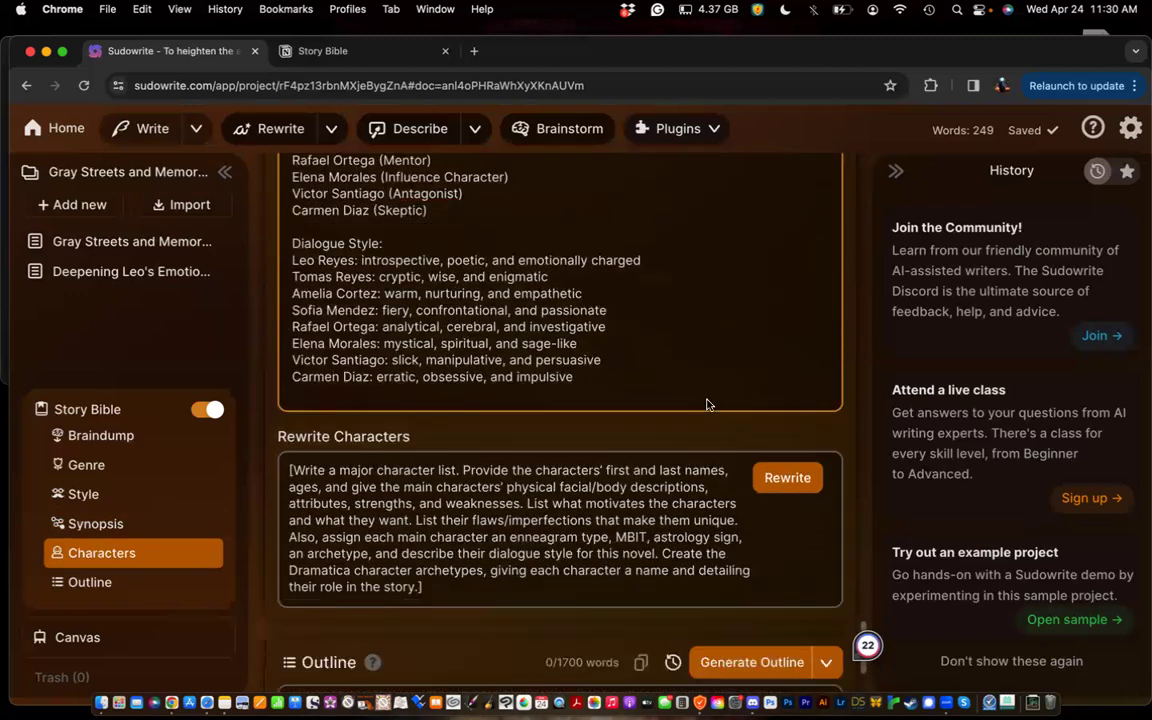
{"action": "scroll", "coordinate": [707, 404], "scroll_direction": "down", "scroll_amount": 1}
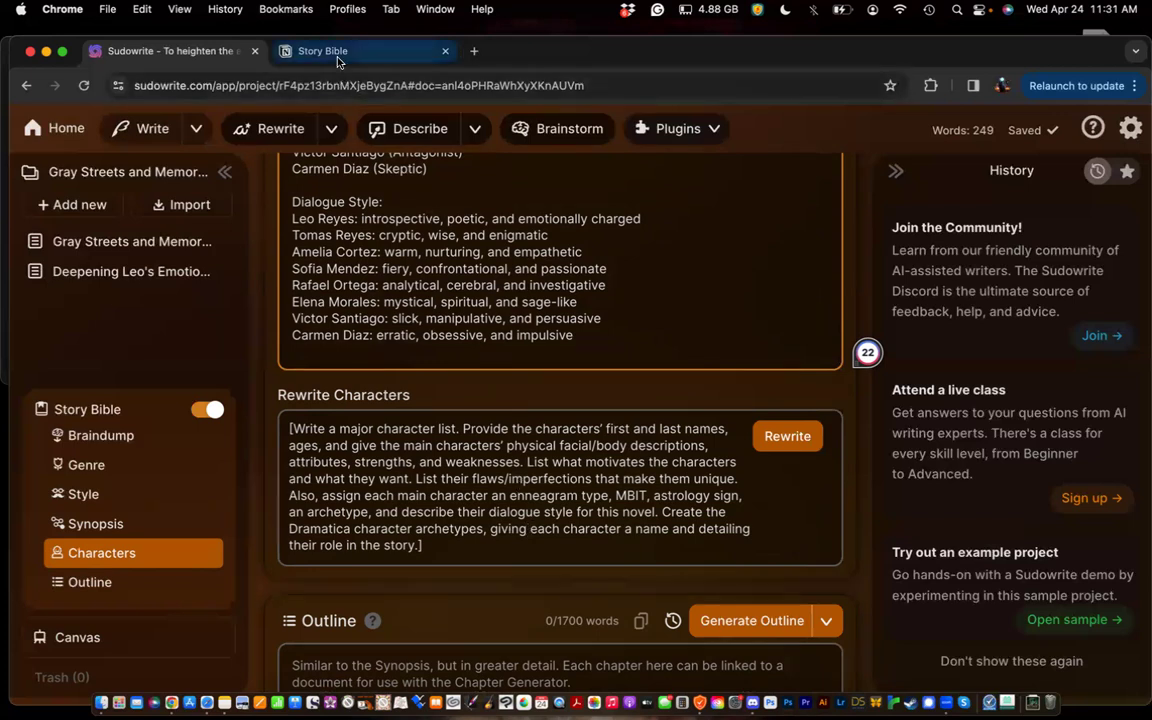
{"action": "key", "text": "ctrl+Tab"}
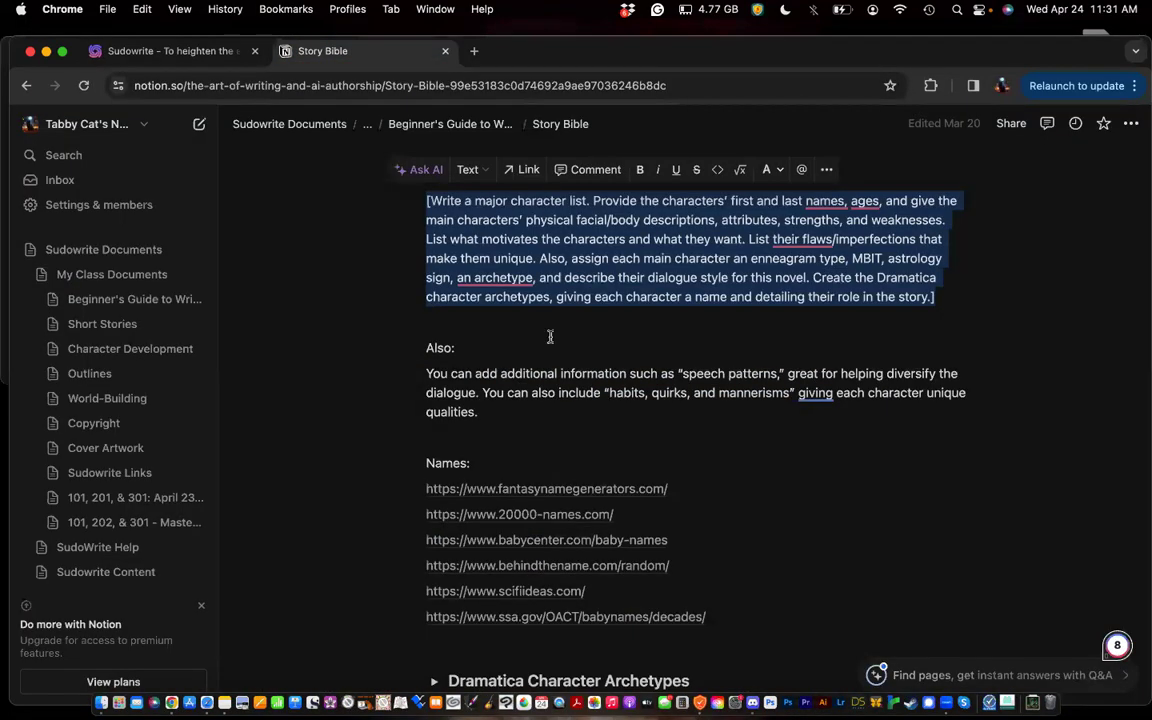
{"action": "left_click", "coordinate": [210, 58]}
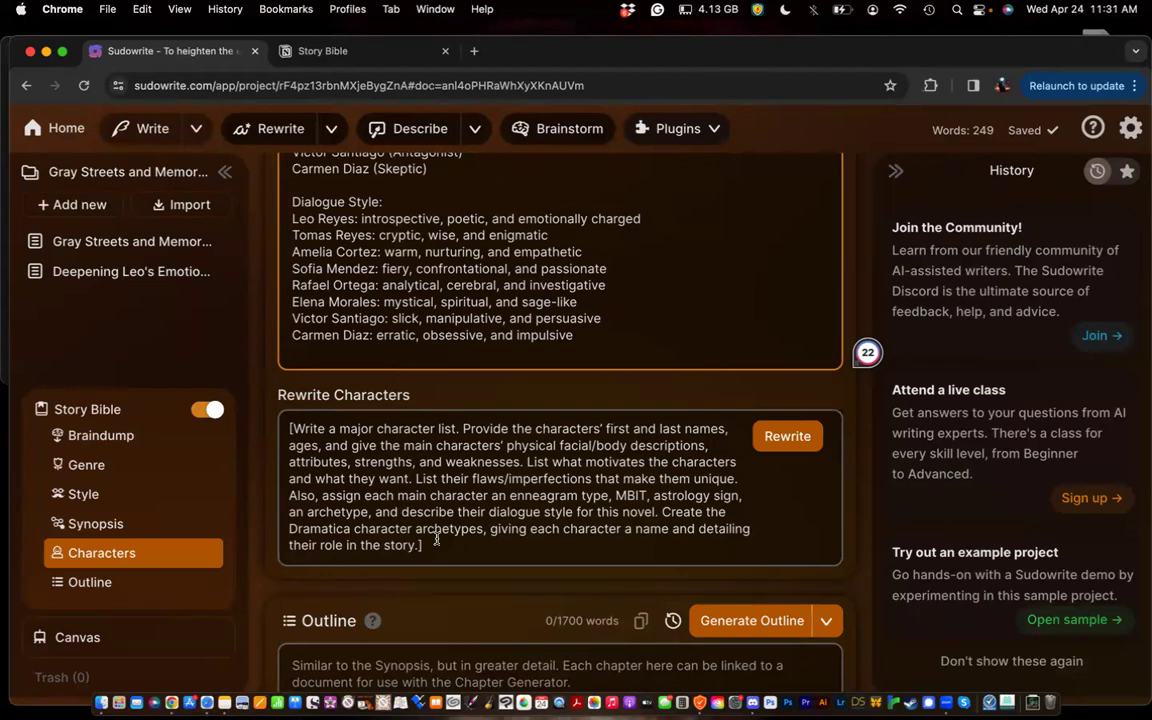
{"action": "scroll", "coordinate": [410, 500], "scroll_direction": "down", "scroll_amount": 3}
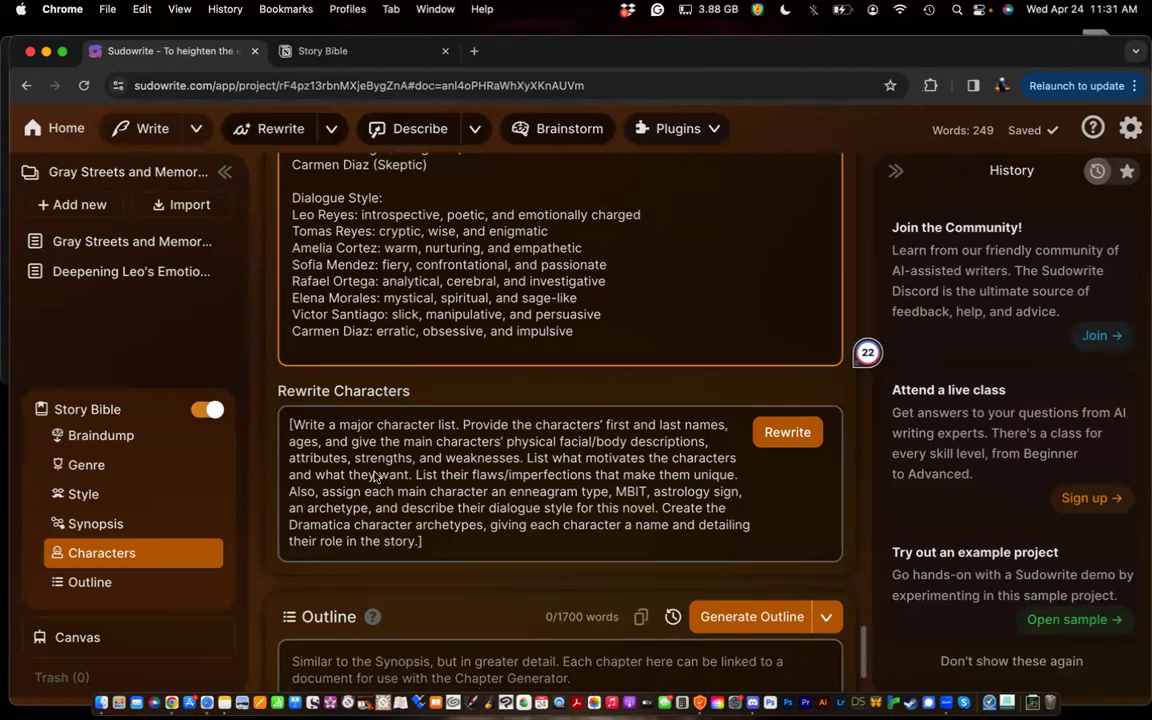
{"action": "mouse_move", "coordinate": [374, 474]}
{"action": "scroll", "coordinate": [478, 303], "scroll_direction": "up", "scroll_amount": 3}
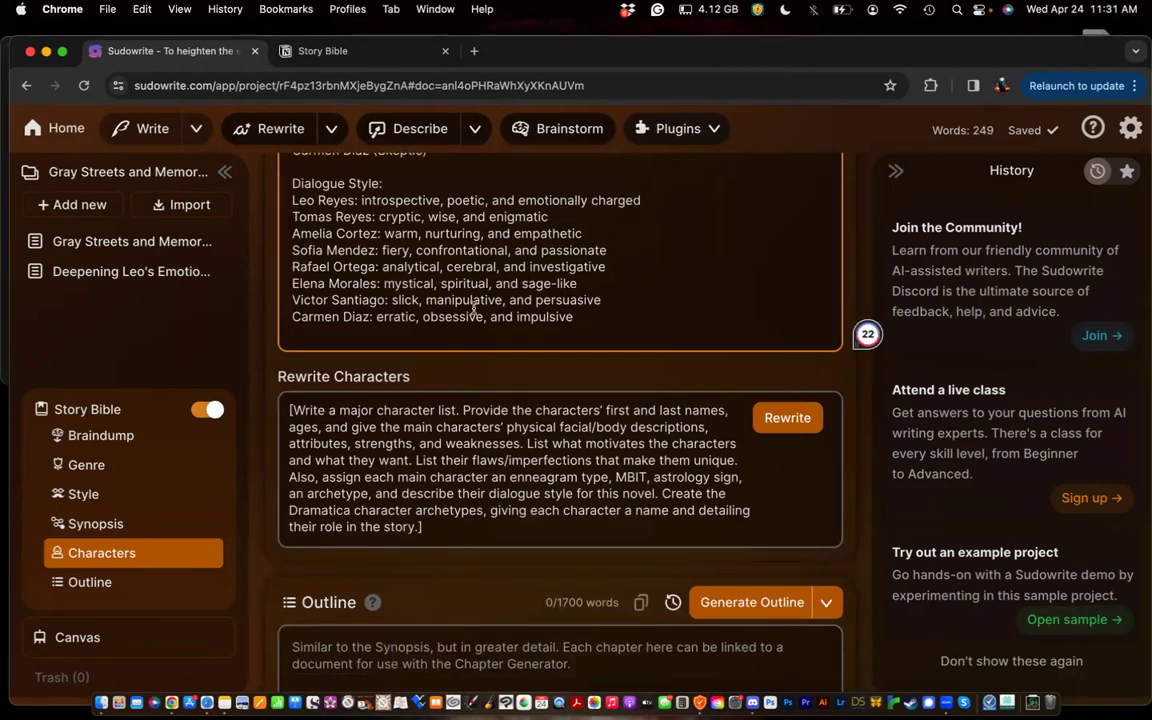
{"action": "scroll", "coordinate": [476, 300], "scroll_direction": "up", "scroll_amount": 4}
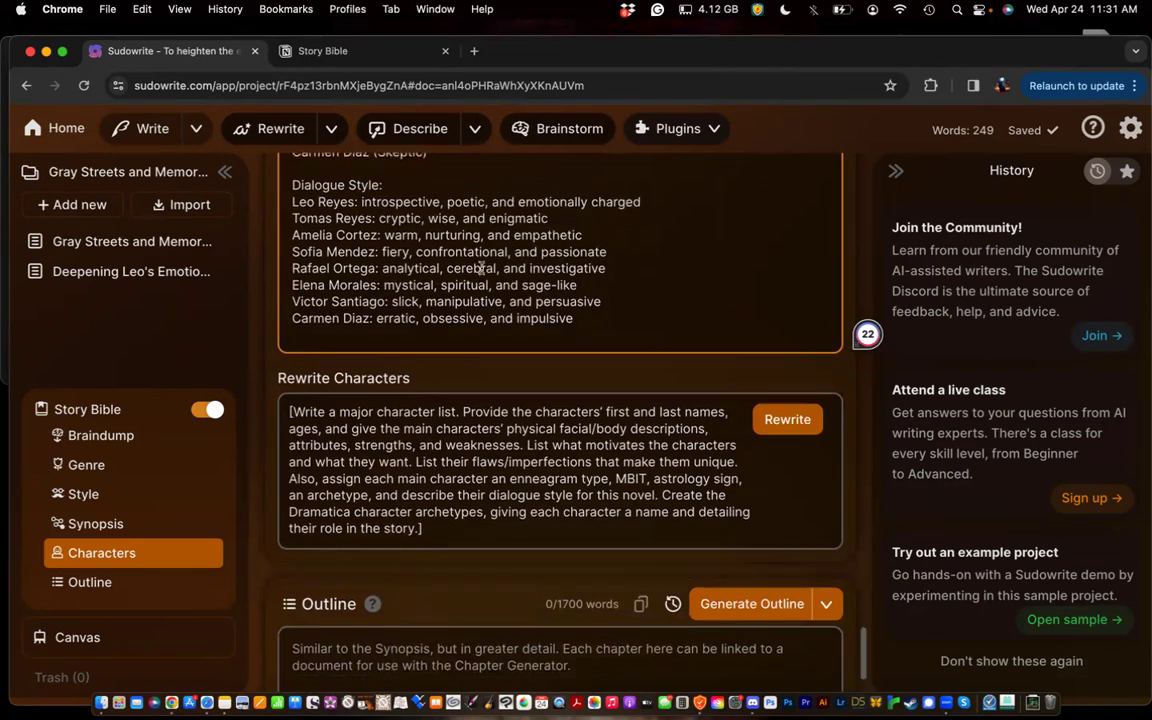
{"action": "scroll", "coordinate": [481, 268], "scroll_direction": "up", "scroll_amount": 3}
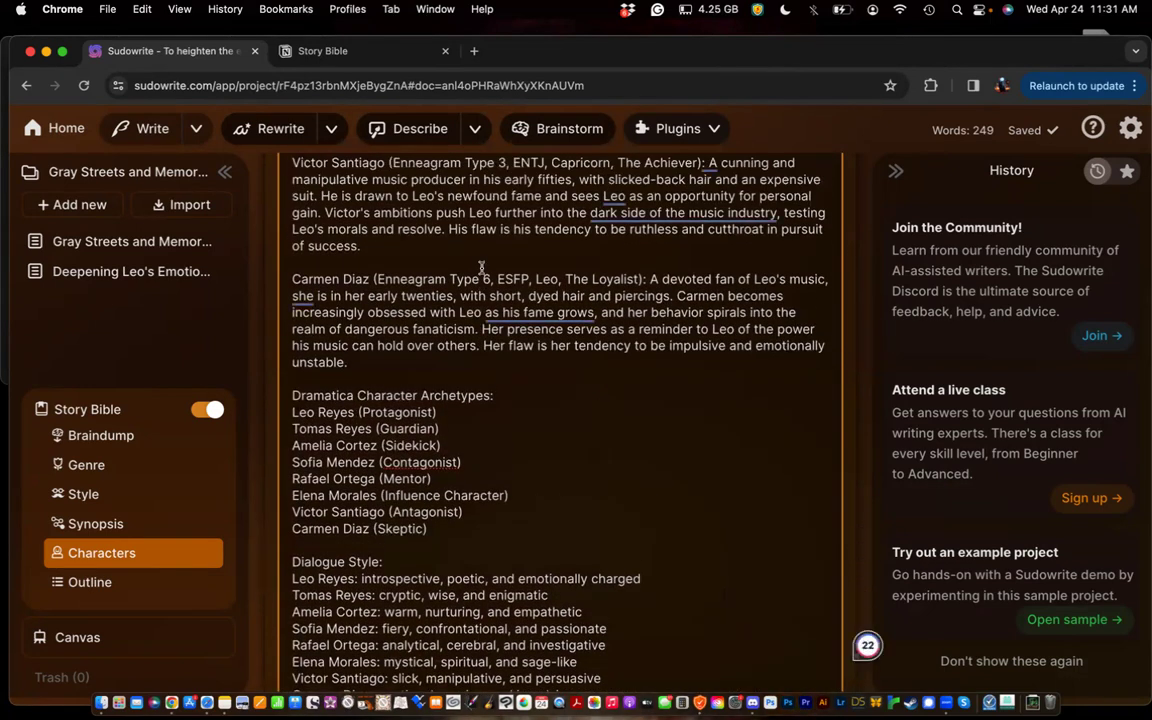
{"action": "scroll", "coordinate": [481, 268], "scroll_direction": "up", "scroll_amount": 4}
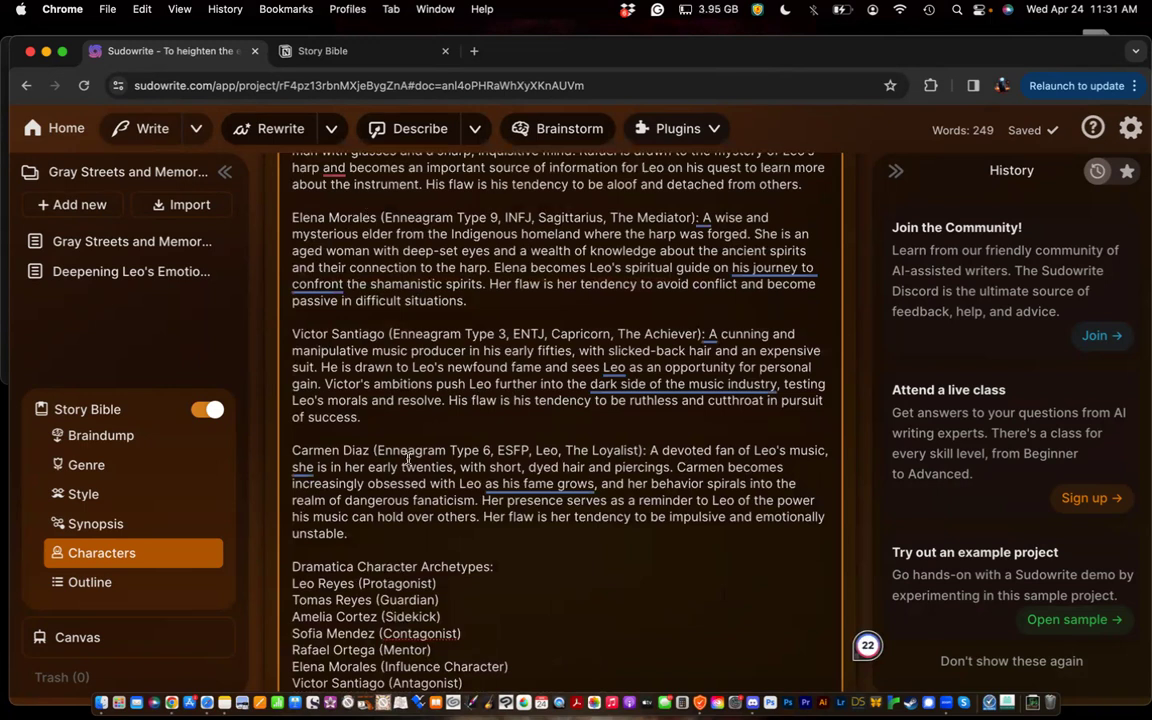
{"action": "scroll", "coordinate": [408, 458], "scroll_direction": "up", "scroll_amount": 5}
{"action": "scroll", "coordinate": [408, 458], "scroll_direction": "down", "scroll_amount": 5}
{"action": "scroll", "coordinate": [438, 310], "scroll_direction": "up", "scroll_amount": 10}
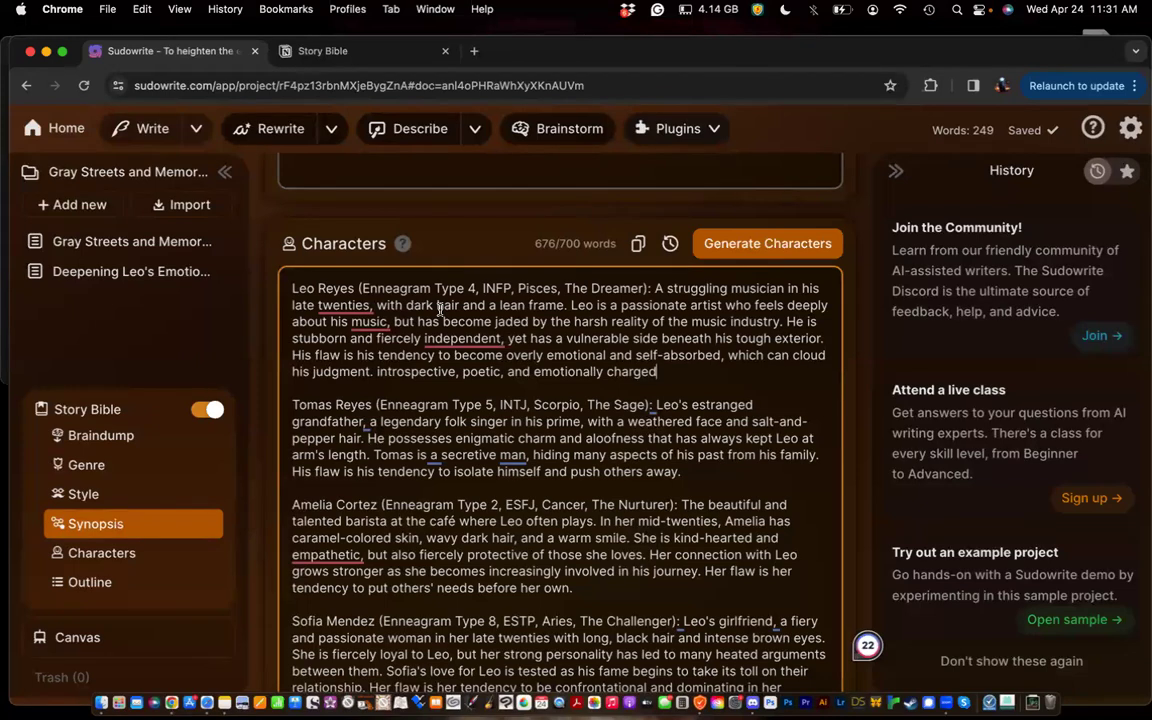
{"action": "left_click", "coordinate": [369, 321]}
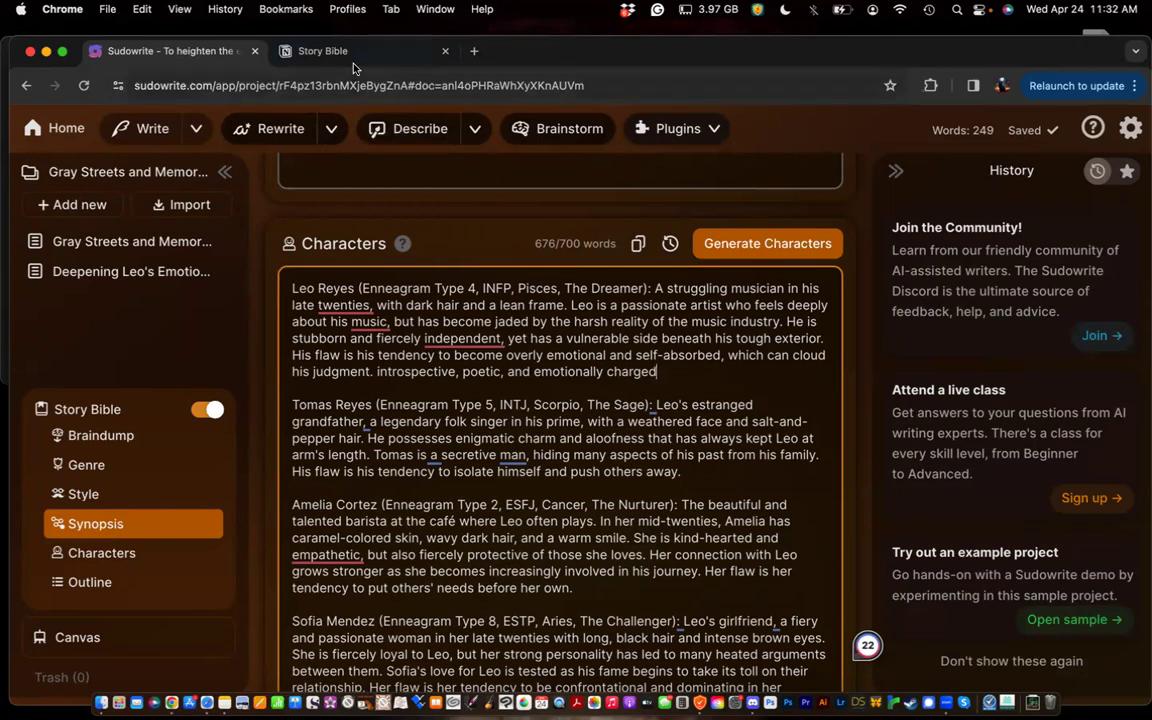
{"action": "left_click", "coordinate": [318, 55]}
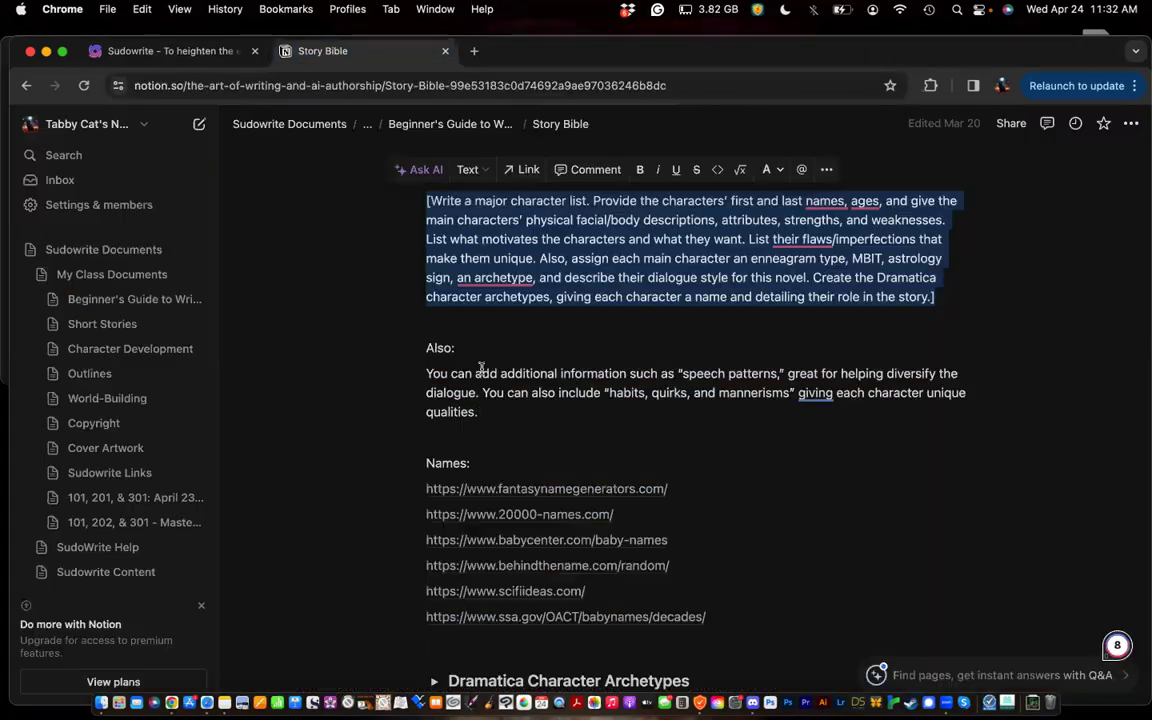
{"action": "left_click", "coordinate": [139, 300]}
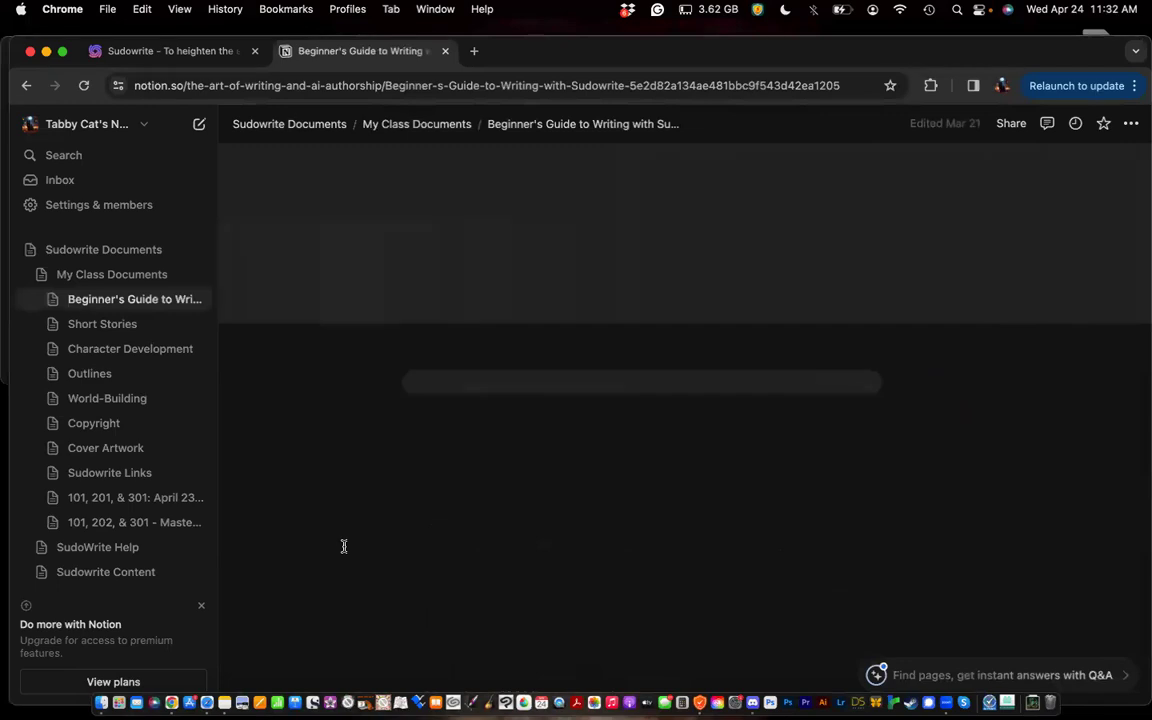
{"action": "scroll", "coordinate": [344, 546], "scroll_direction": "down", "scroll_amount": 15}
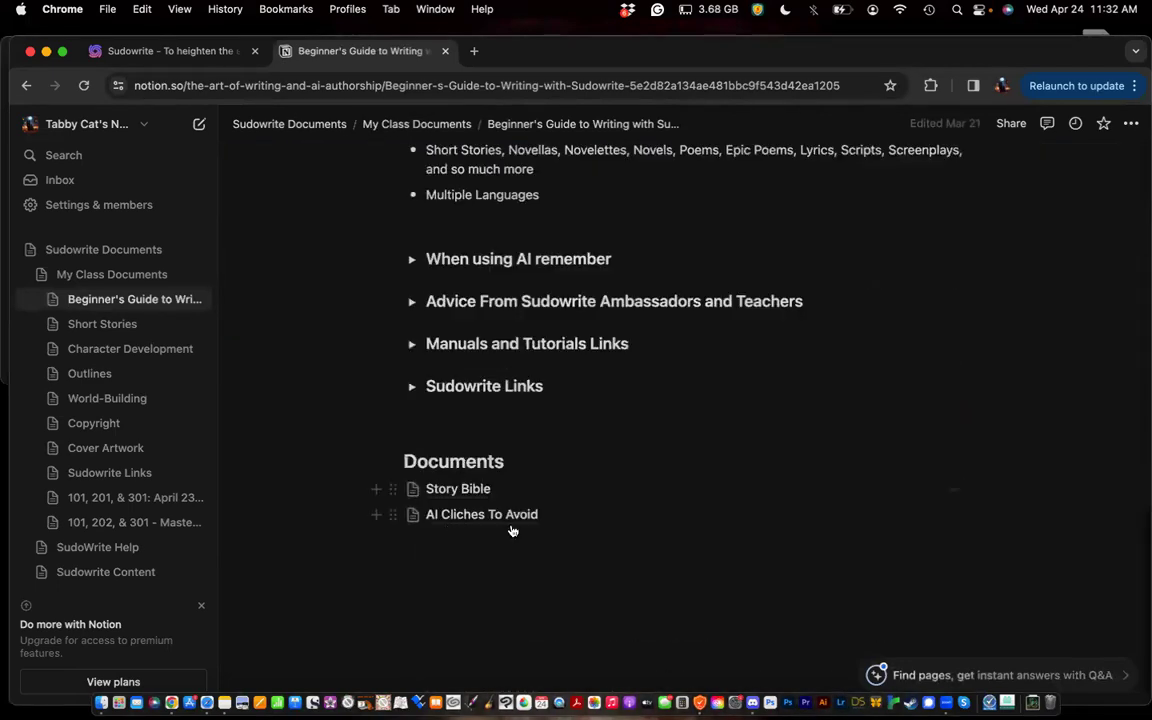
{"action": "mouse_move", "coordinate": [512, 526]}
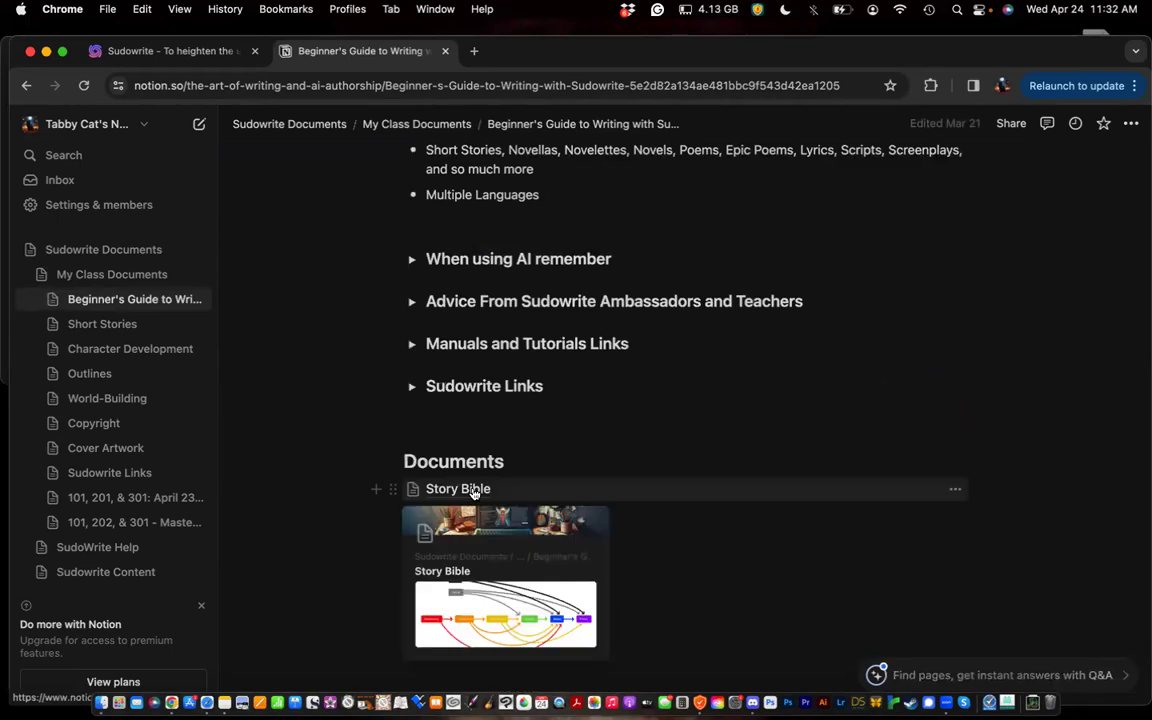
{"action": "left_click", "coordinate": [474, 489]}
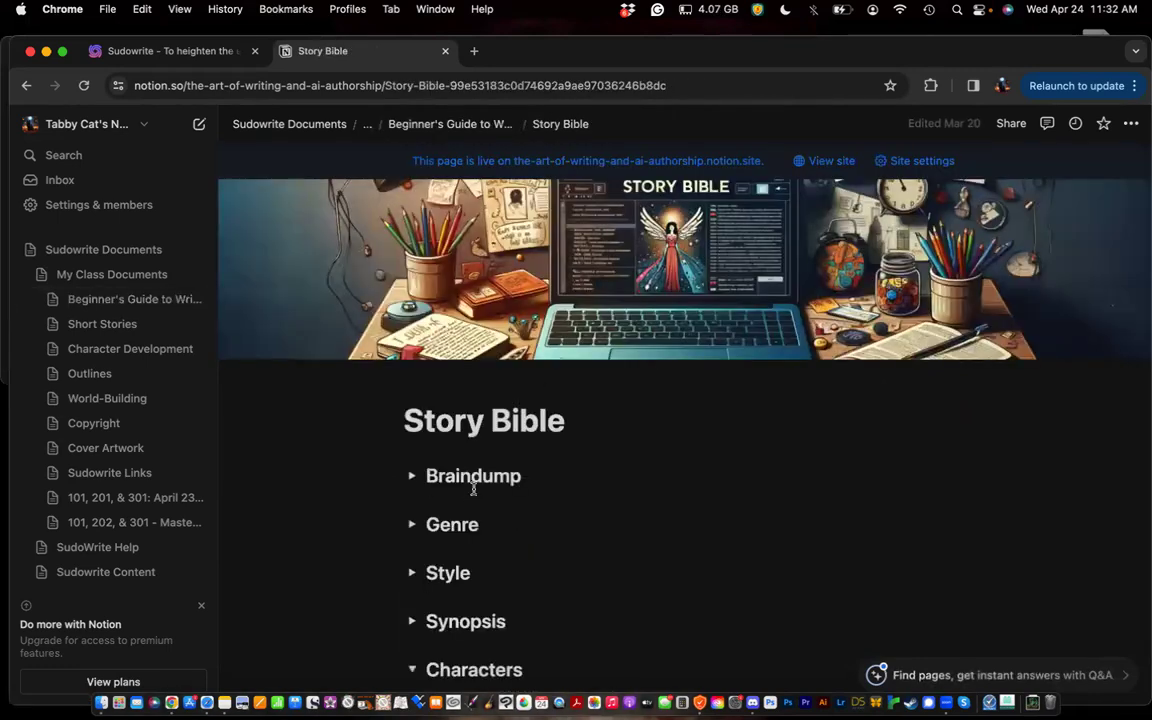
{"action": "scroll", "coordinate": [474, 489], "scroll_direction": "down", "scroll_amount": 5}
{"action": "scroll", "coordinate": [474, 489], "scroll_direction": "down", "scroll_amount": 4}
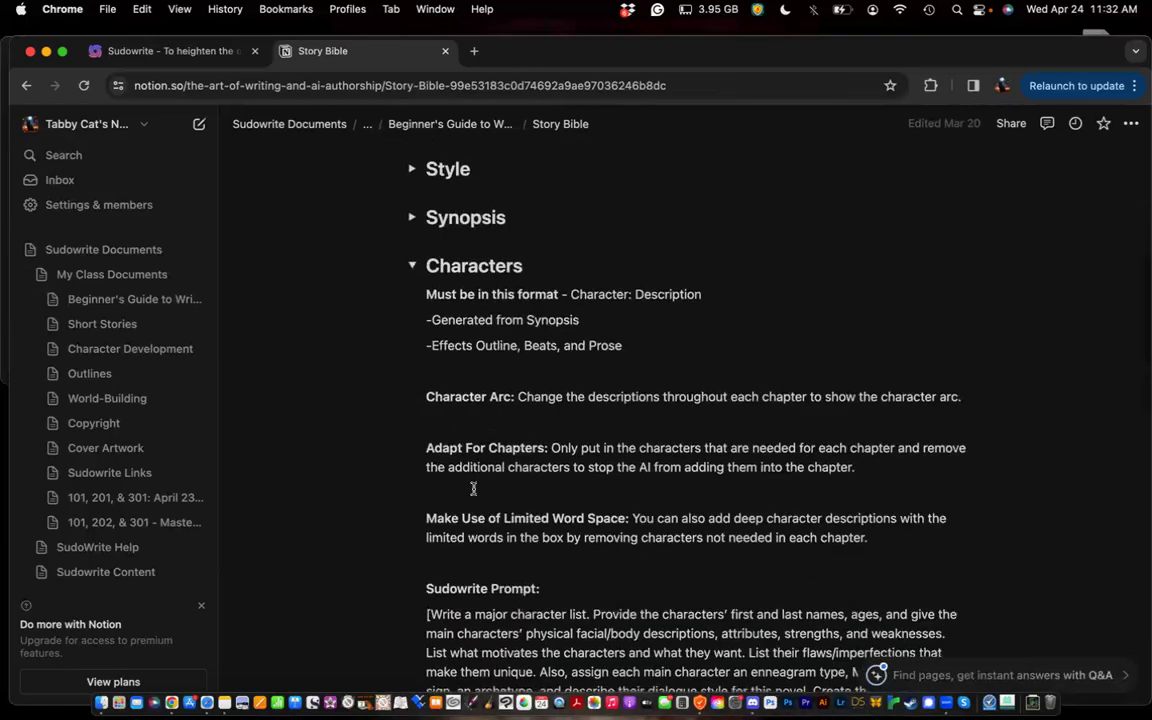
{"action": "scroll", "coordinate": [474, 489], "scroll_direction": "down", "scroll_amount": 2}
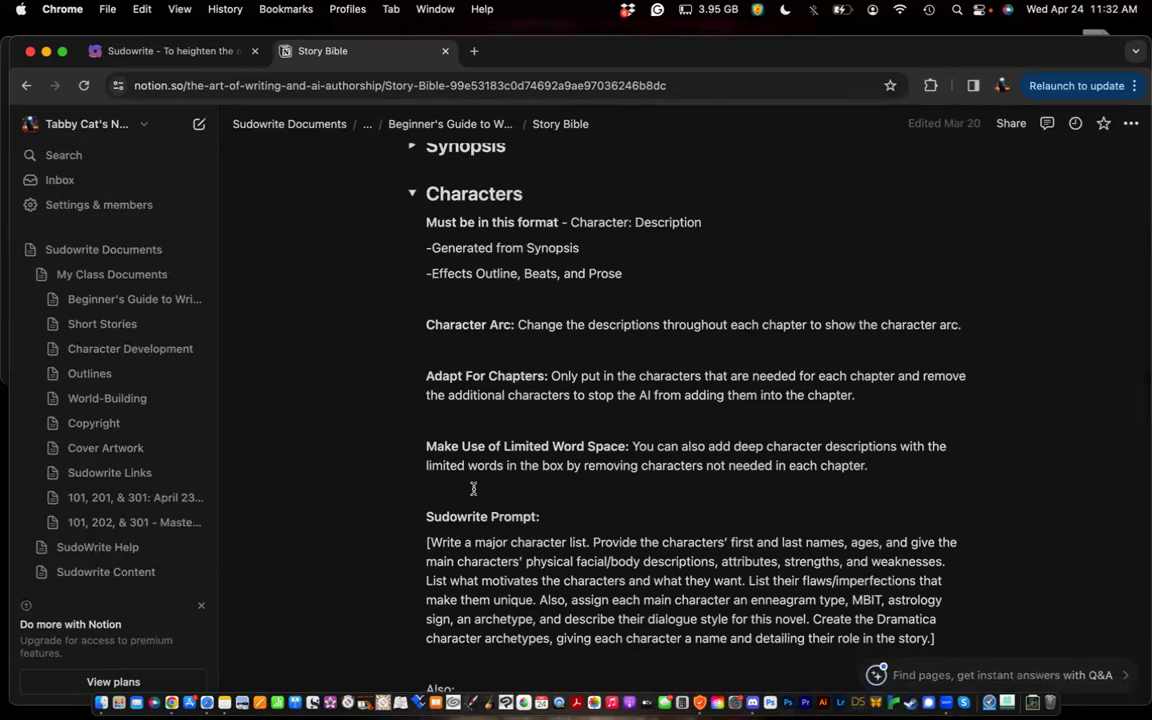
{"action": "scroll", "coordinate": [474, 489], "scroll_direction": "down", "scroll_amount": 8}
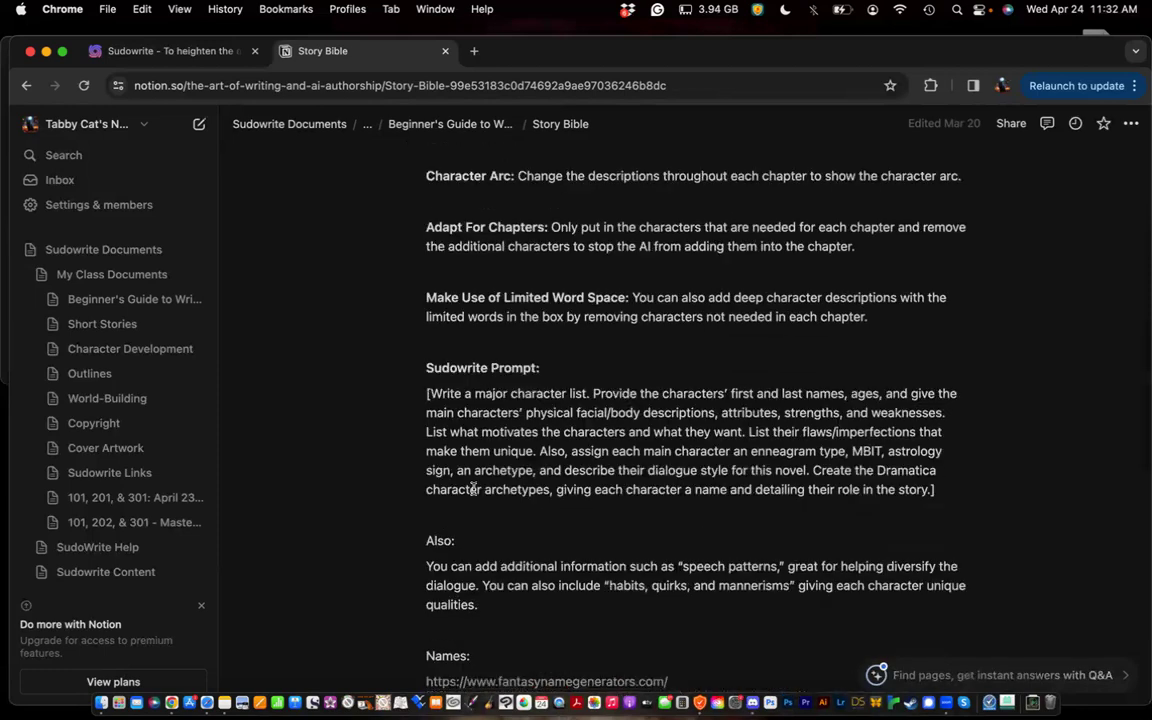
{"action": "scroll", "coordinate": [474, 491], "scroll_direction": "down", "scroll_amount": 3}
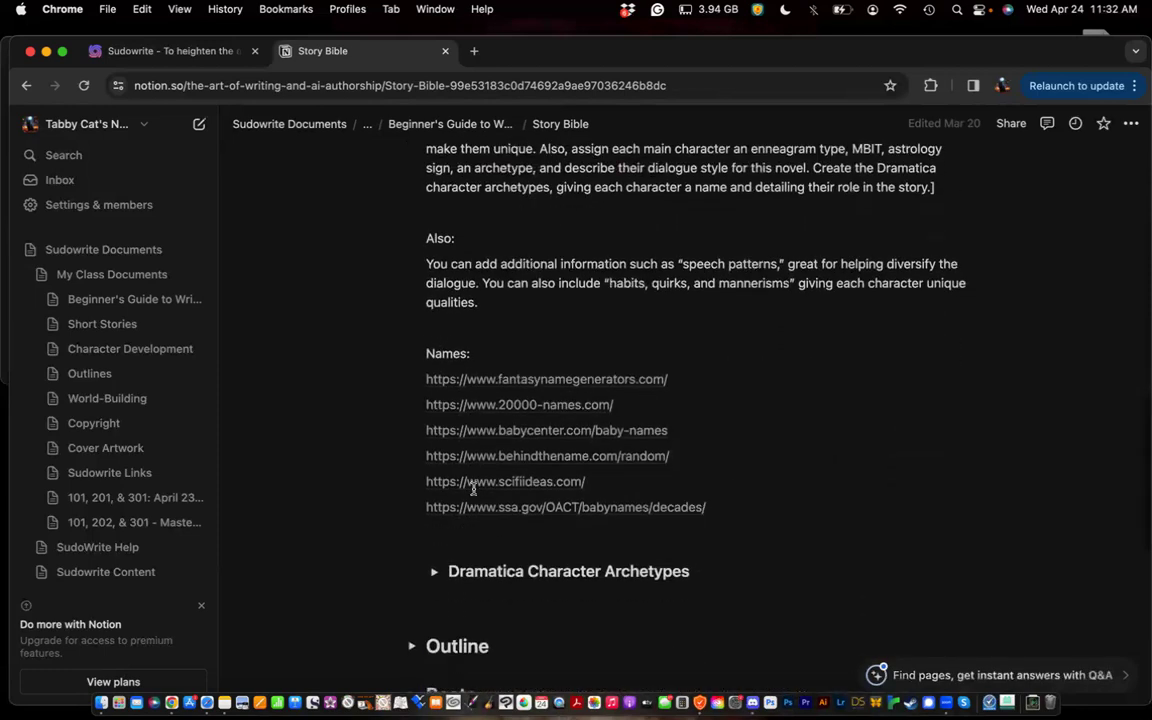
{"action": "left_click", "coordinate": [170, 55]}
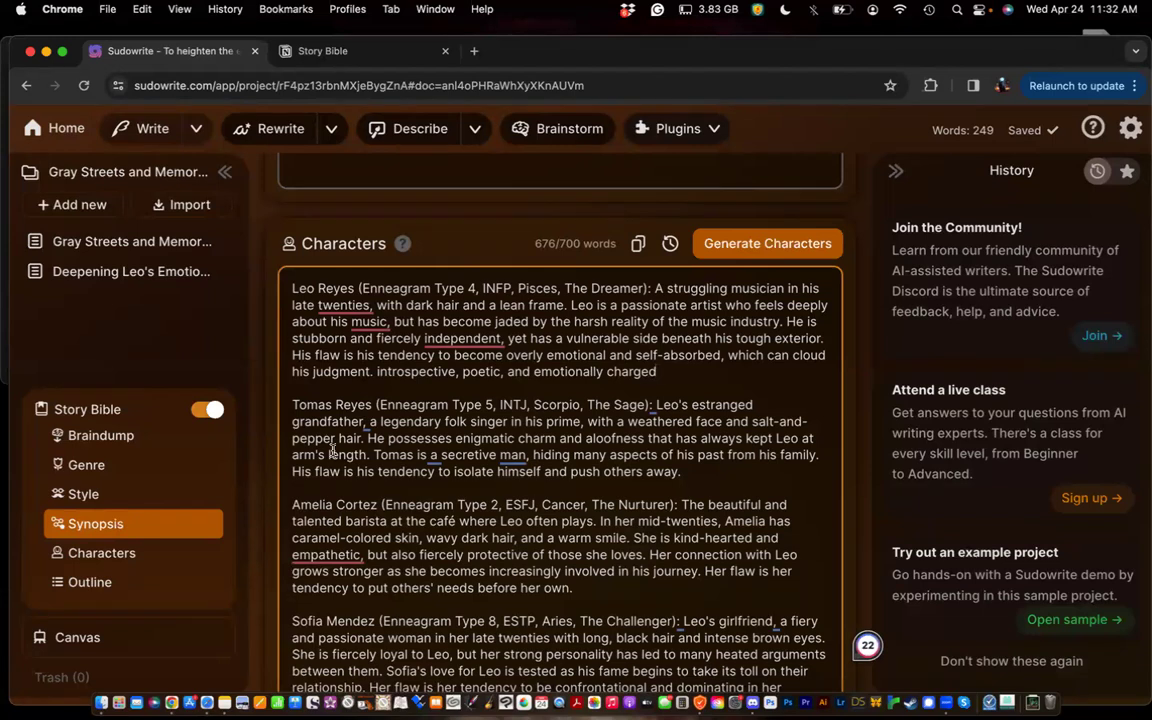
Step: Look over the Notion notes, then check the generated cast in Sudowrite's Characters box
{"action": "scroll", "coordinate": [333, 452], "scroll_direction": "down", "scroll_amount": 5}
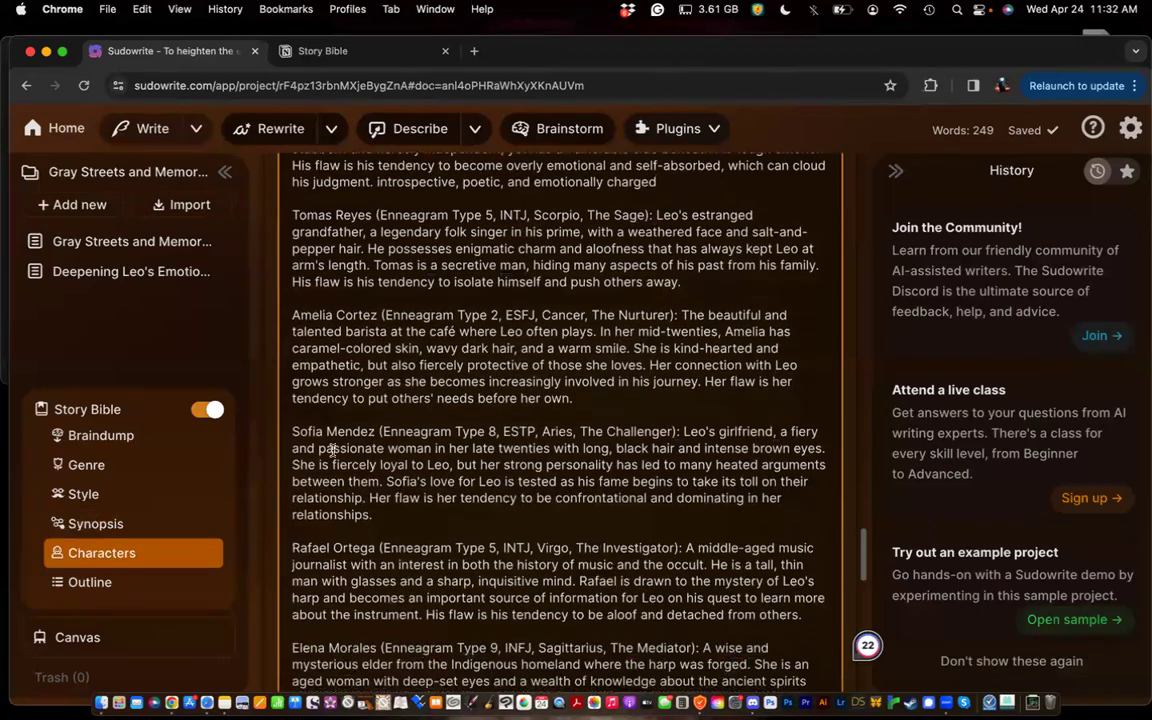
{"action": "left_click", "coordinate": [320, 51]}
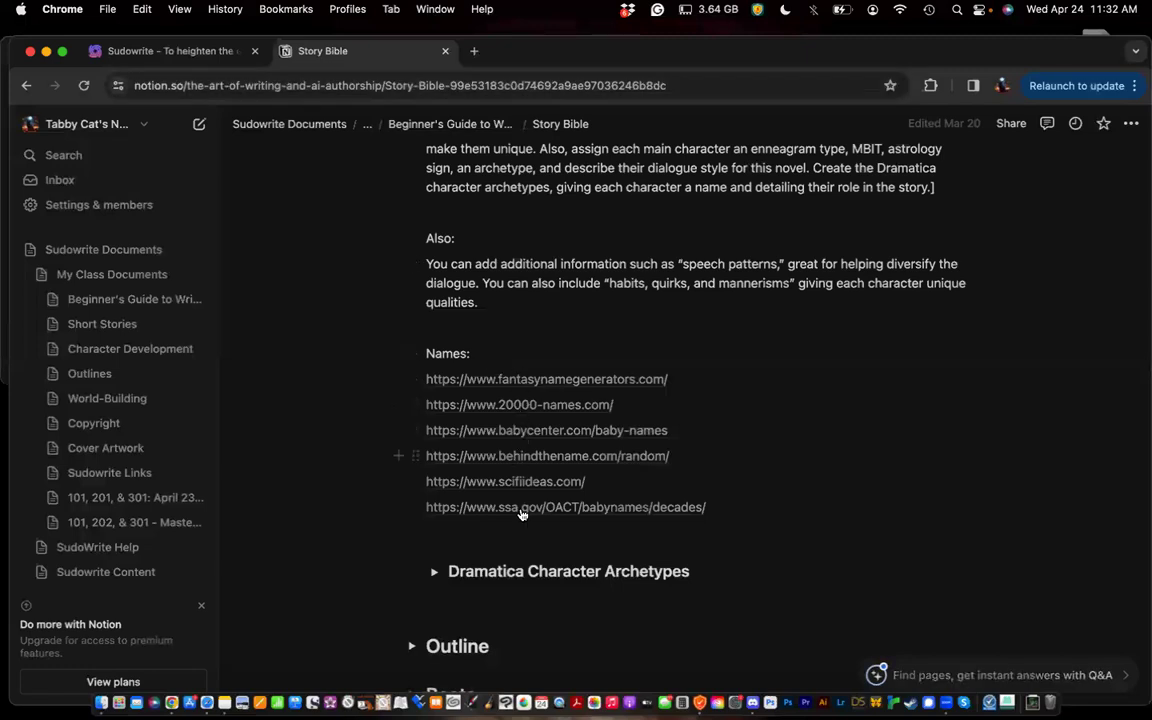
{"action": "mouse_move", "coordinate": [521, 509]}
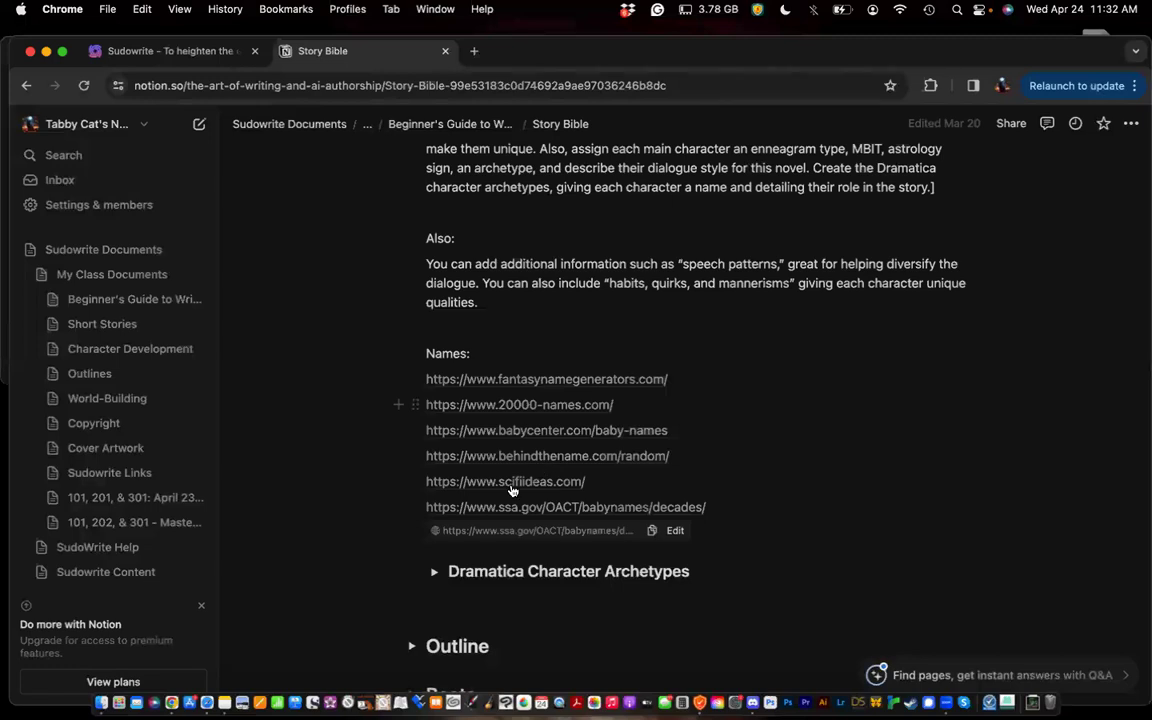
{"action": "mouse_move", "coordinate": [568, 482]}
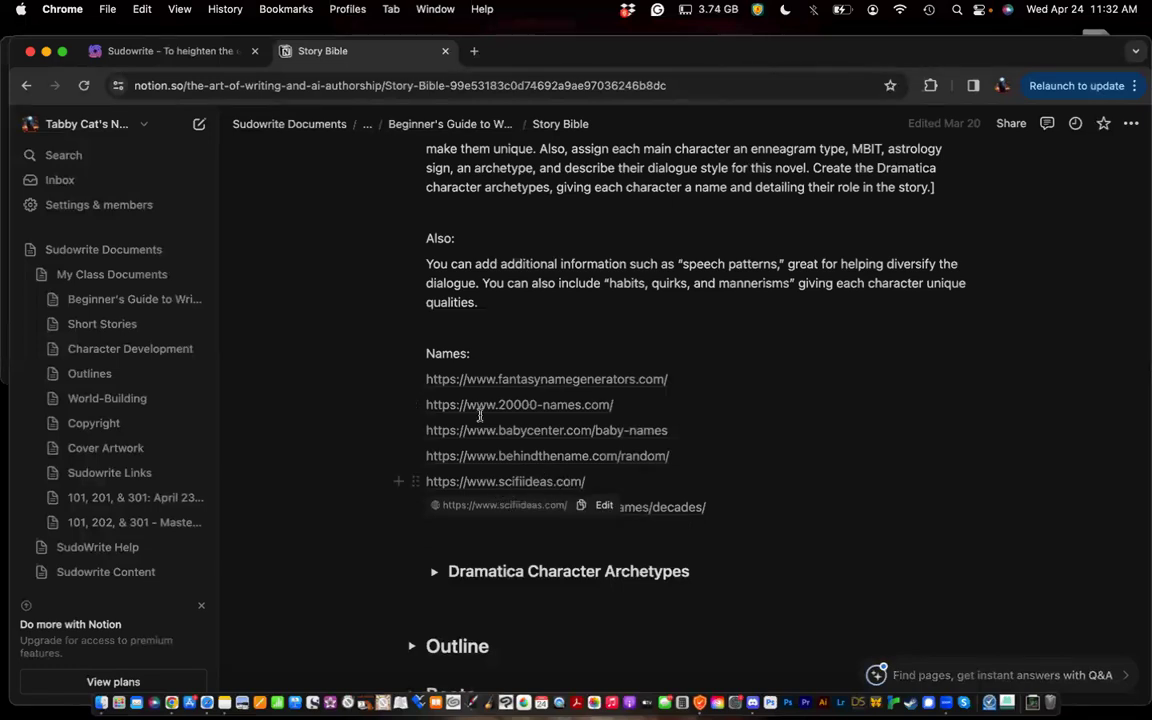
{"action": "mouse_move", "coordinate": [580, 381]}
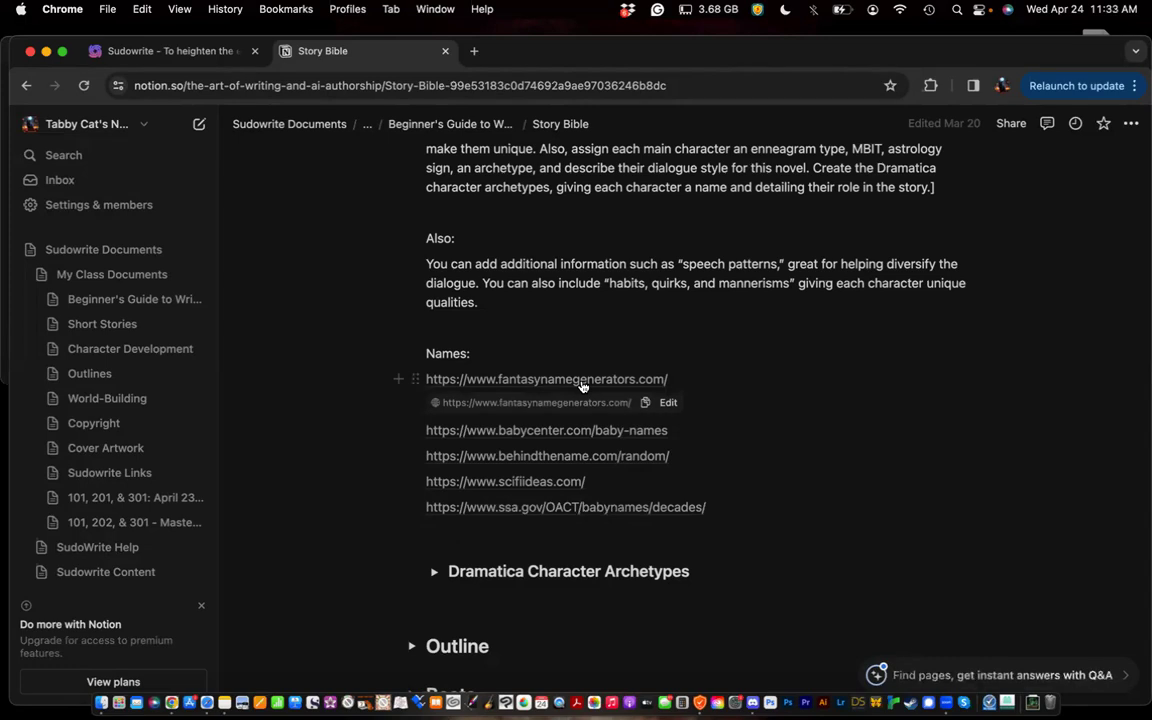
{"action": "left_click", "coordinate": [171, 52]}
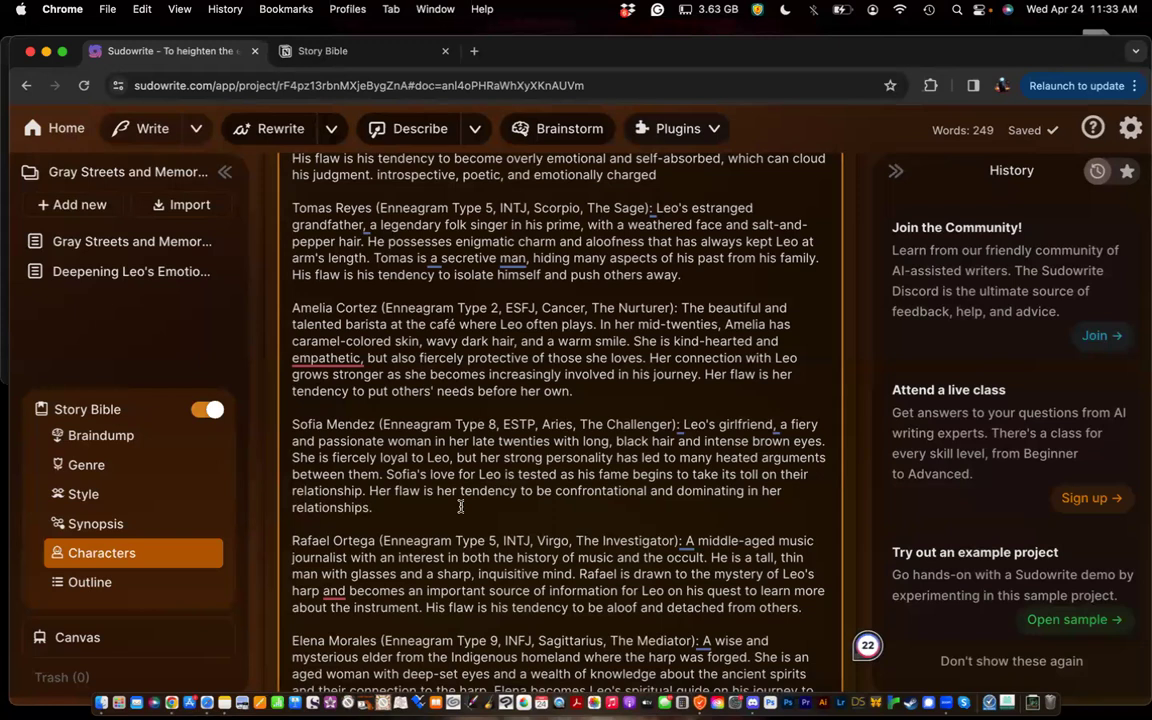
{"action": "scroll", "coordinate": [460, 507], "scroll_direction": "down", "scroll_amount": 3}
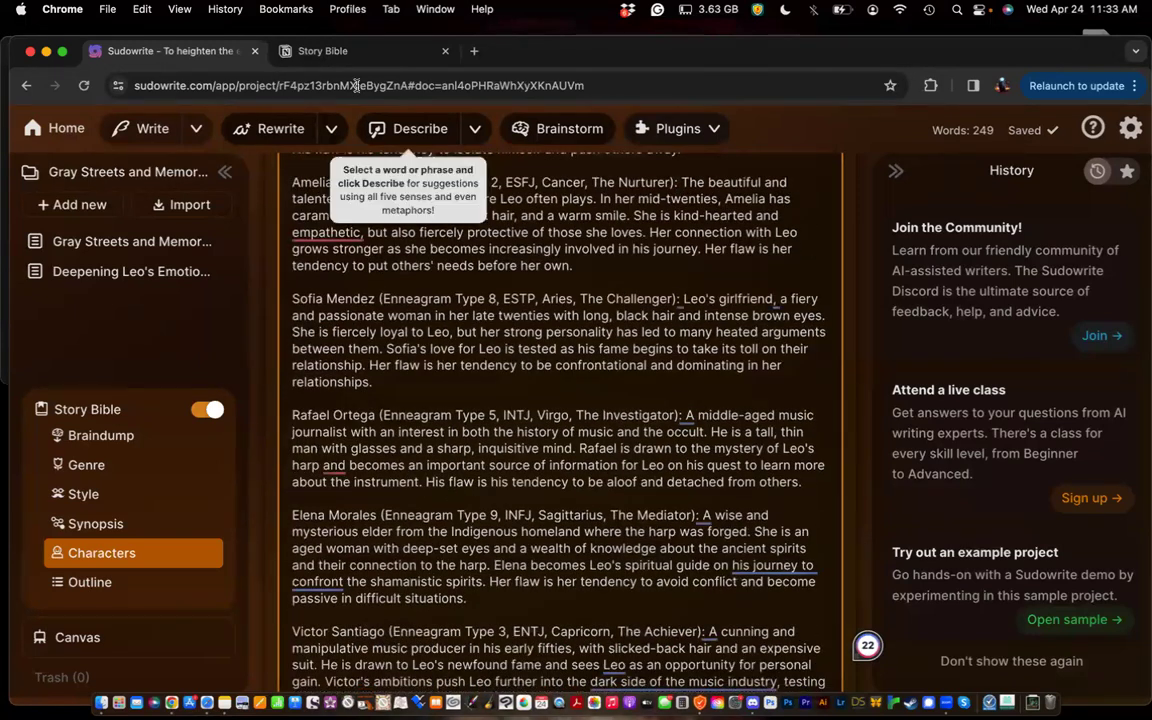
Step: Collapse the Characters section of the Notion notes and return to Sudowrite
{"action": "left_click", "coordinate": [320, 53]}
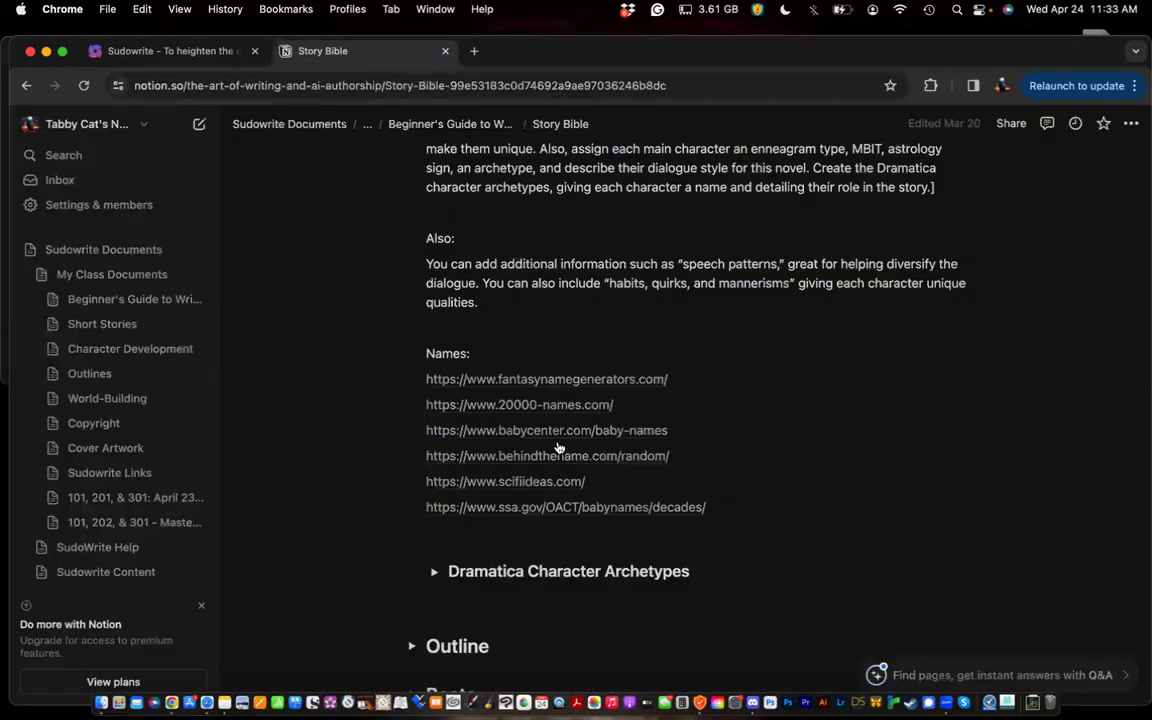
{"action": "scroll", "coordinate": [533, 503], "scroll_direction": "up", "scroll_amount": 1}
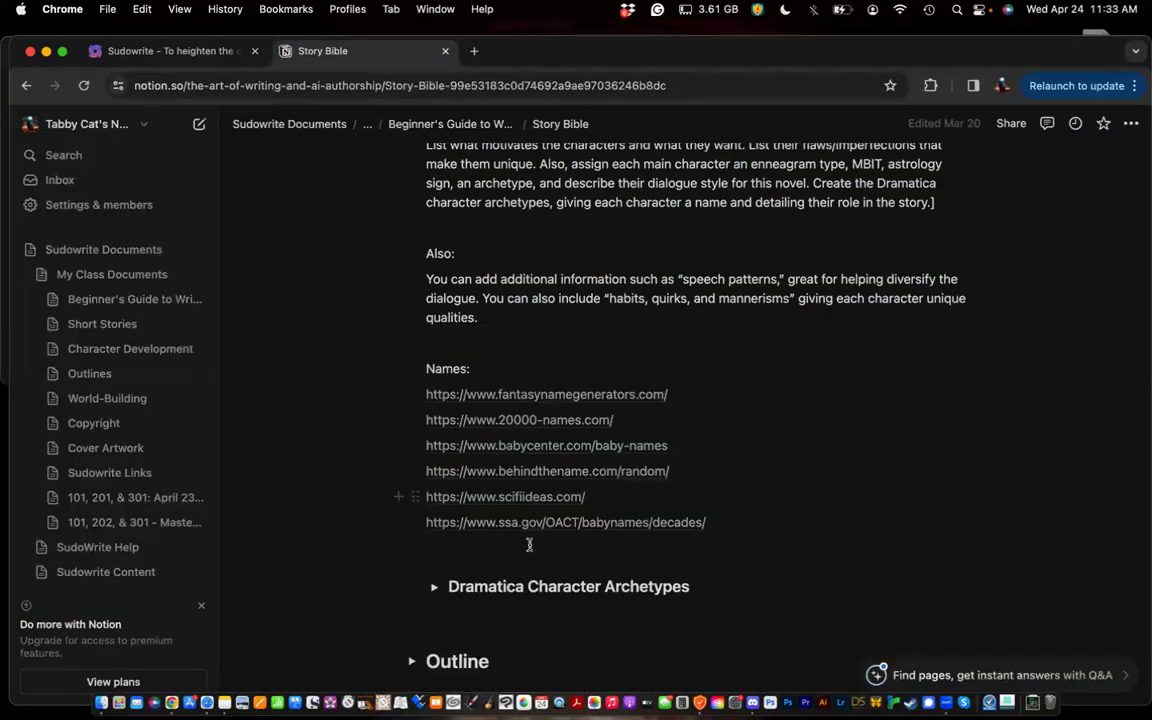
{"action": "scroll", "coordinate": [447, 420], "scroll_direction": "up", "scroll_amount": 10}
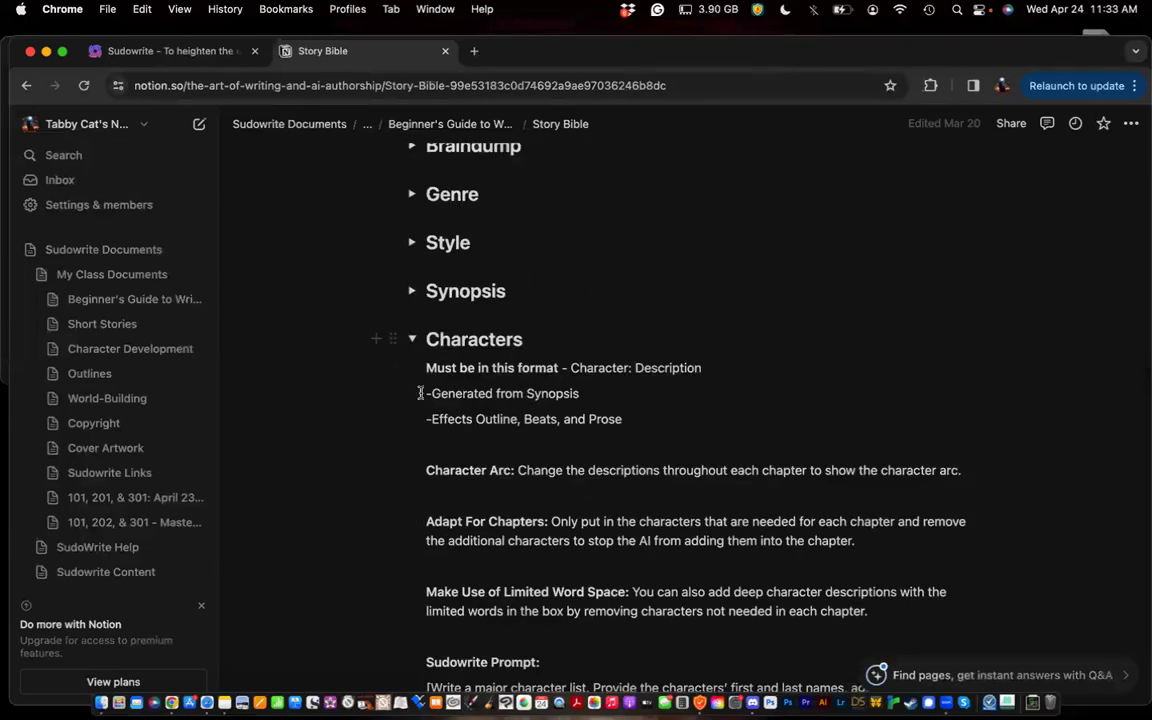
{"action": "left_click", "coordinate": [411, 339]}
{"action": "scroll", "coordinate": [421, 443], "scroll_direction": "down", "scroll_amount": 1}
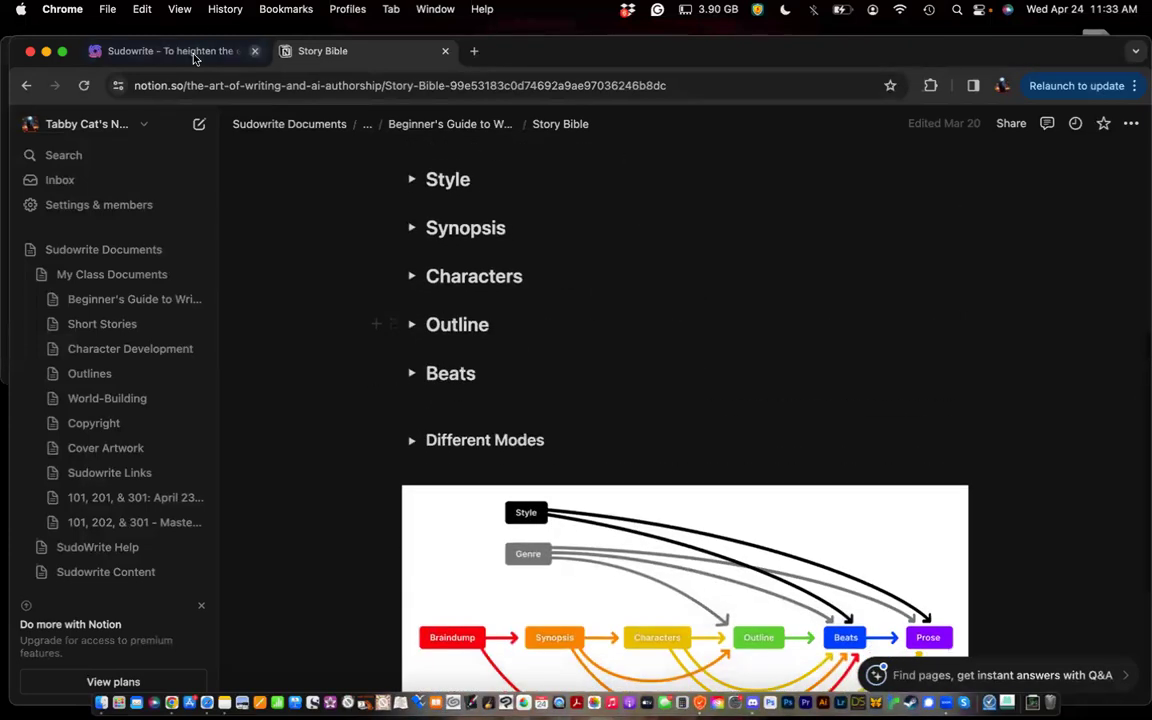
{"action": "key", "text": "ctrl+shift+Tab"}
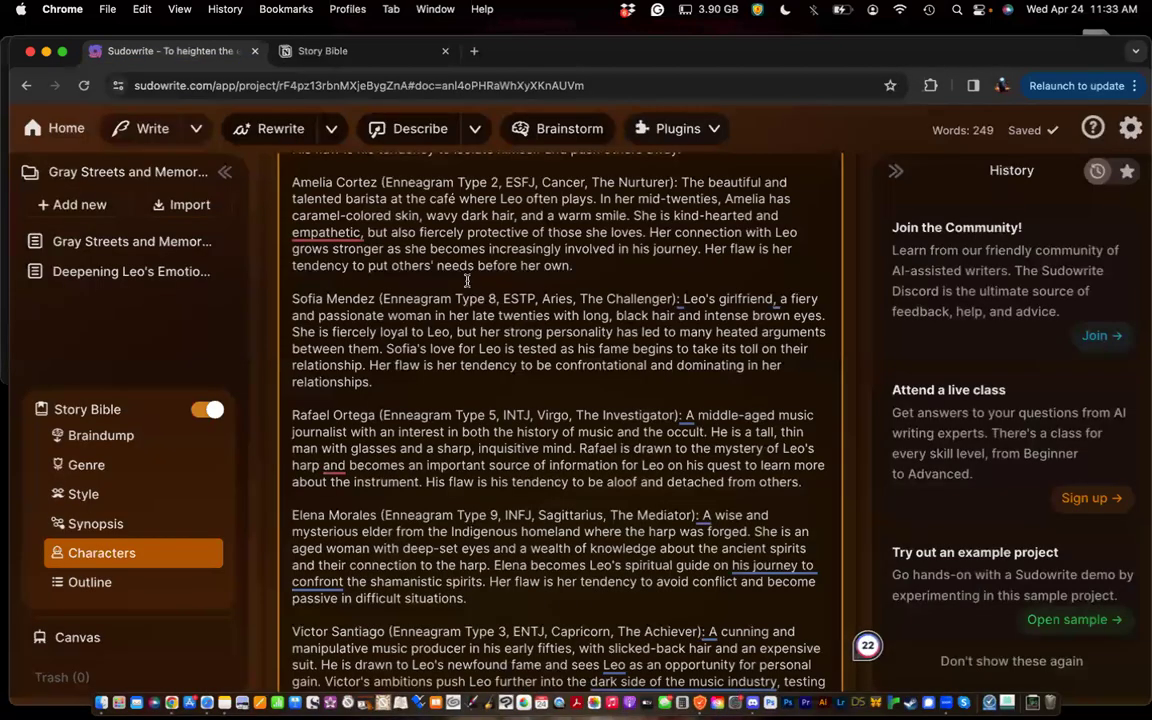
Step: Review the Characters box length against its 700-word limit
{"action": "scroll", "coordinate": [466, 281], "scroll_direction": "down", "scroll_amount": 3}
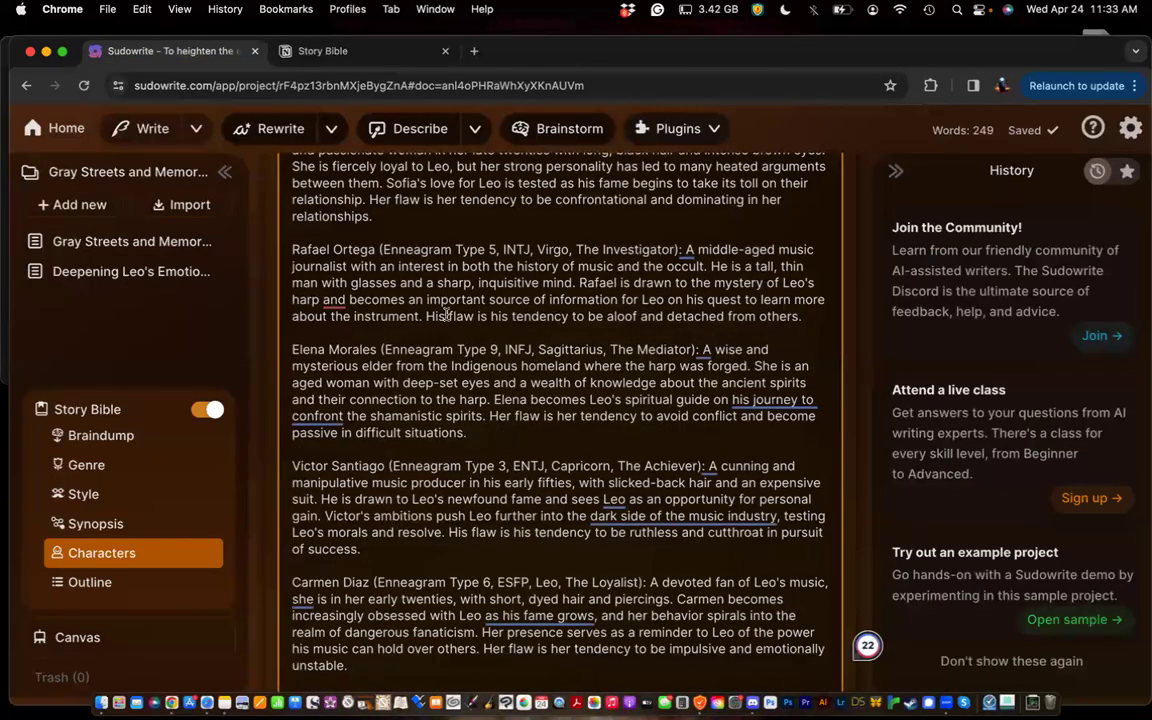
{"action": "scroll", "coordinate": [491, 432], "scroll_direction": "down", "scroll_amount": 2}
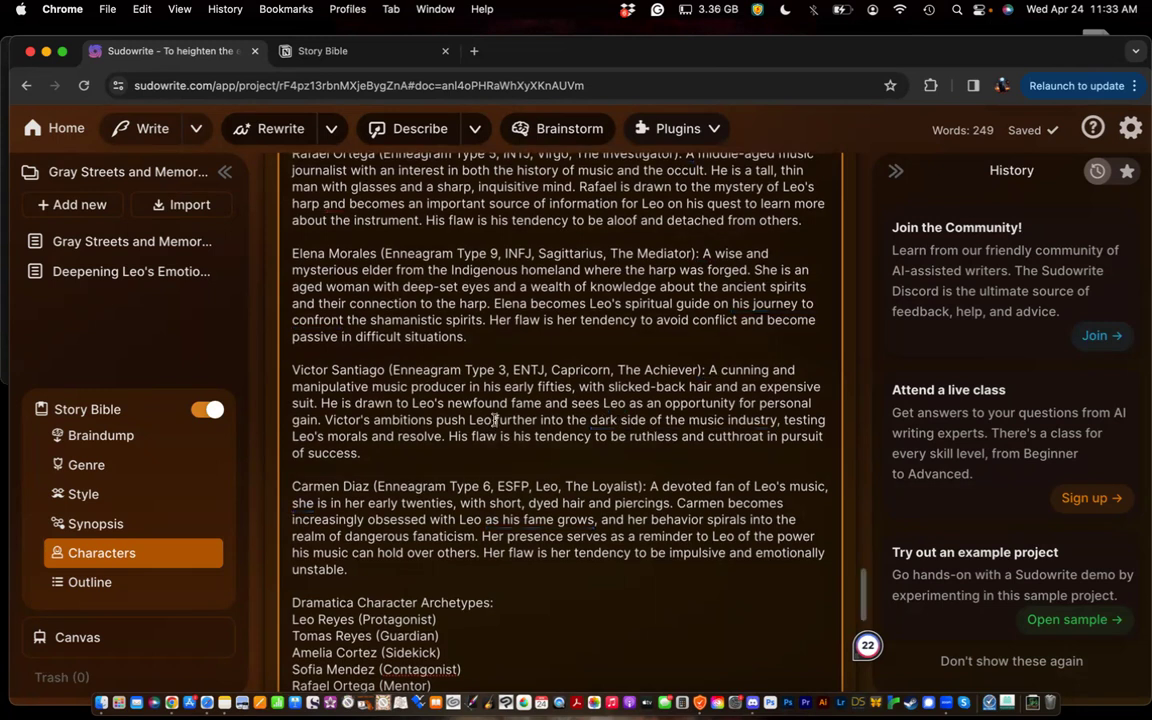
{"action": "scroll", "coordinate": [495, 420], "scroll_direction": "up", "scroll_amount": 10}
{"action": "left_click_drag", "start_coordinate": [582, 503], "coordinate": [558, 506]}
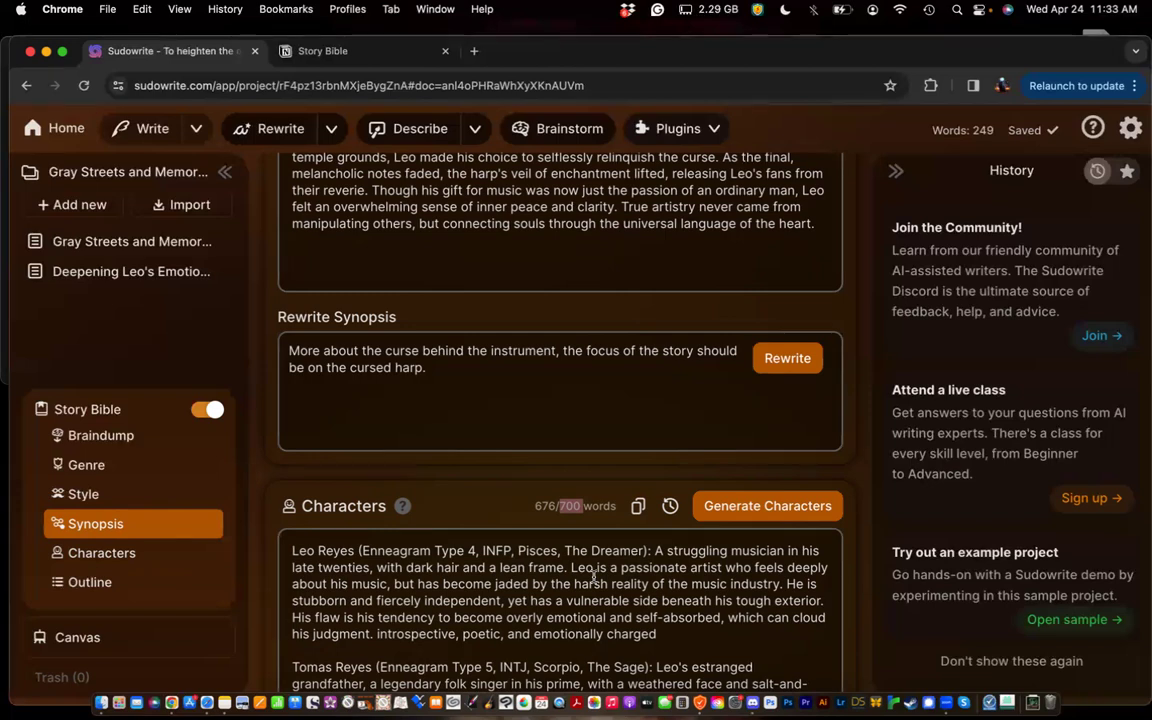
{"action": "scroll", "coordinate": [592, 575], "scroll_direction": "down", "scroll_amount": 3}
{"action": "left_click", "coordinate": [499, 509]}
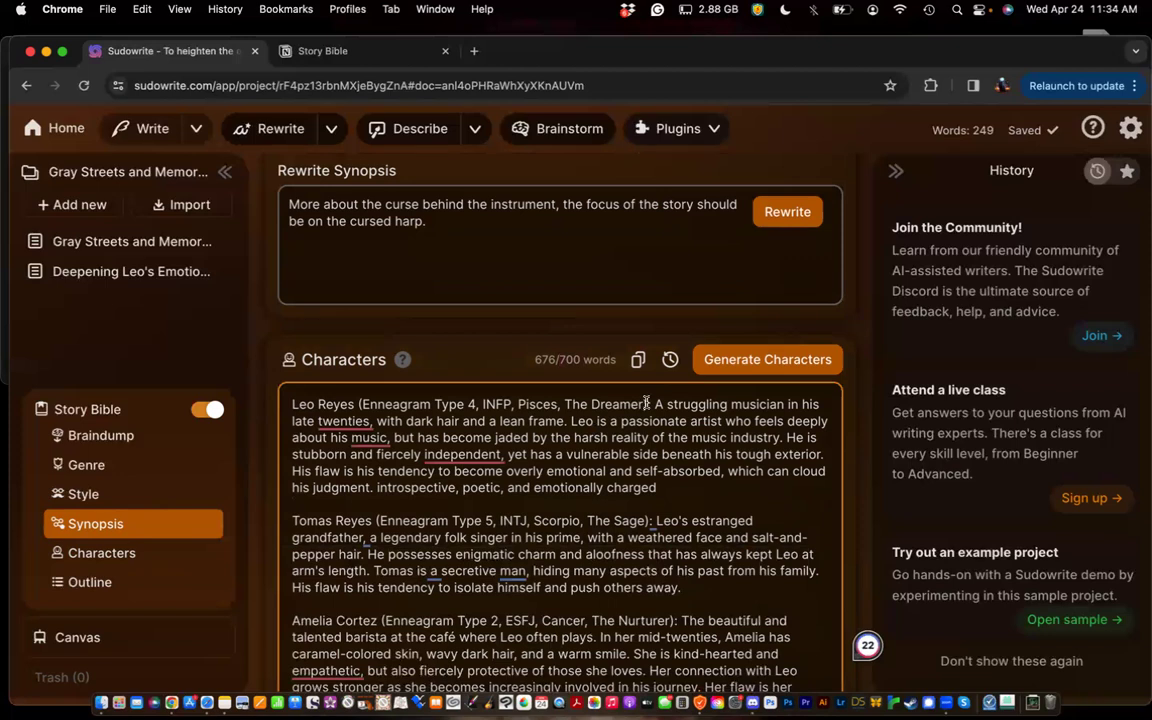
Step: Cut the Sofia Mendez through Carmen Diaz entries, leaving Leo, Tomas and Amelia at 222 words
{"action": "scroll", "coordinate": [420, 320], "scroll_direction": "down", "scroll_amount": 3}
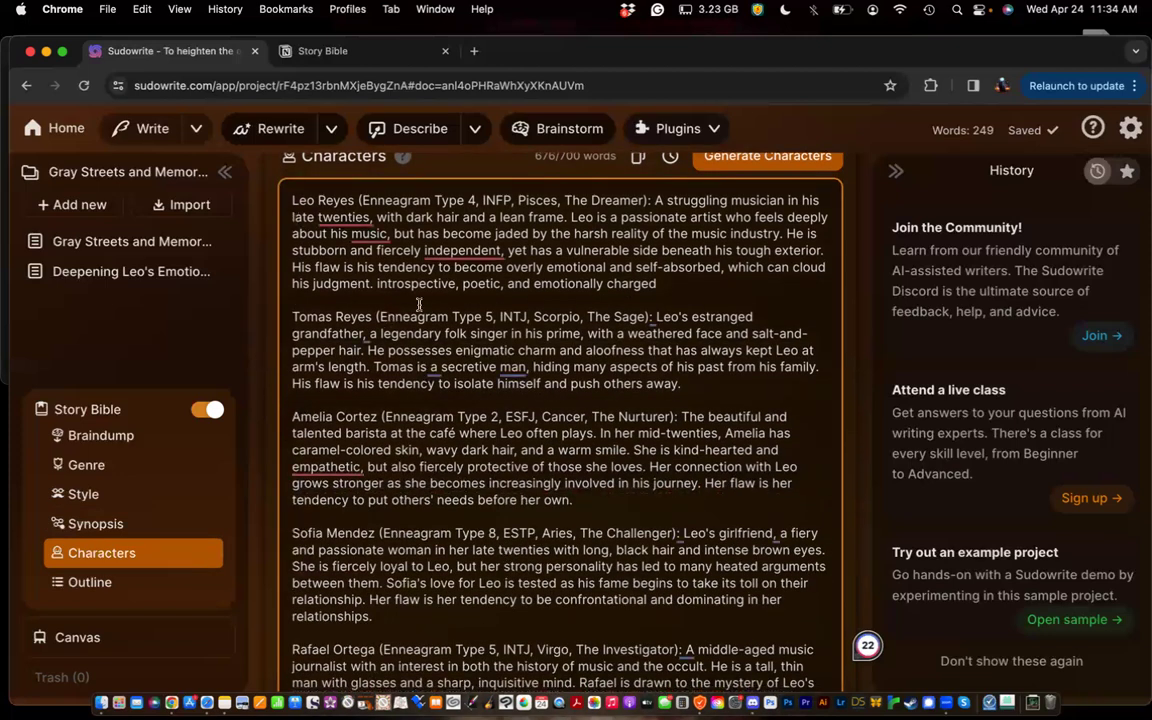
{"action": "scroll", "coordinate": [419, 304], "scroll_direction": "up", "scroll_amount": 1}
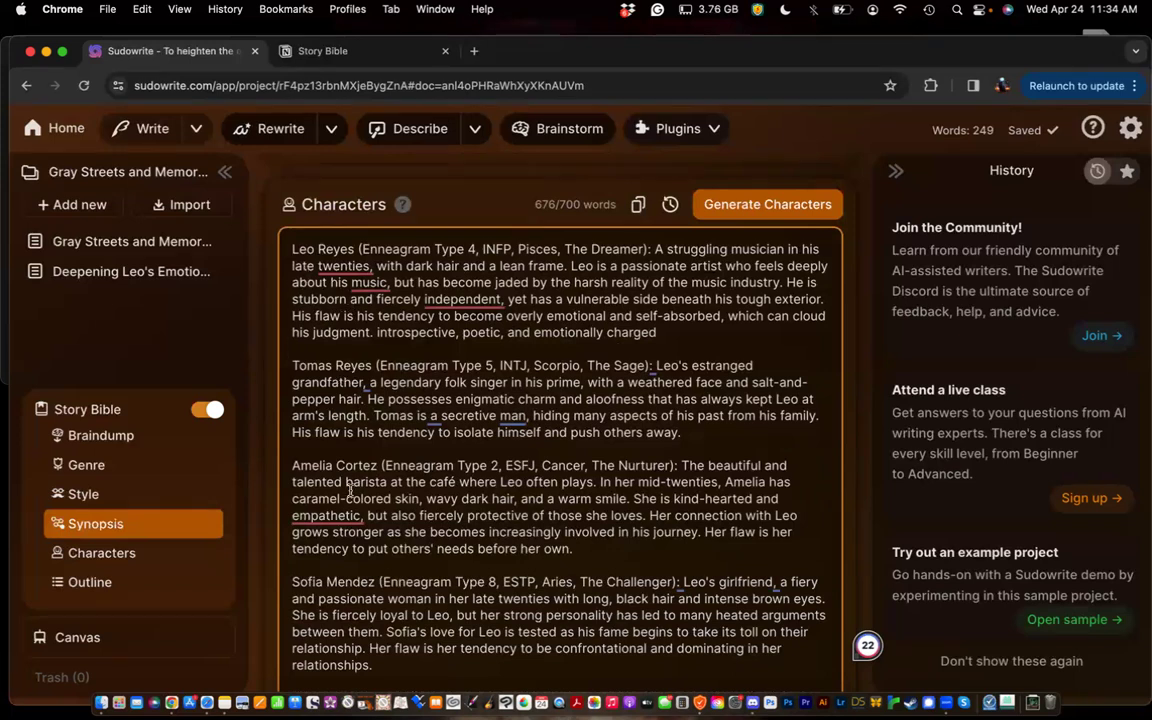
{"action": "scroll", "coordinate": [349, 488], "scroll_direction": "down", "scroll_amount": 4}
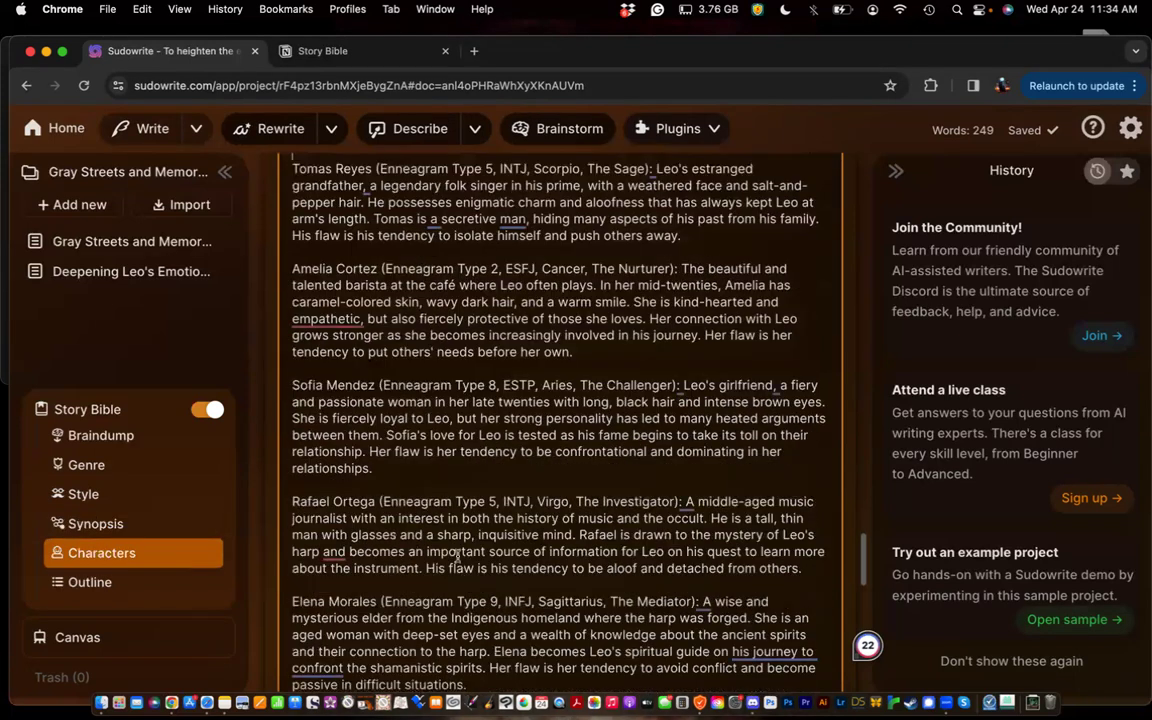
{"action": "left_click", "coordinate": [458, 550], "text": "shift"}
{"action": "left_click", "coordinate": [296, 385]}
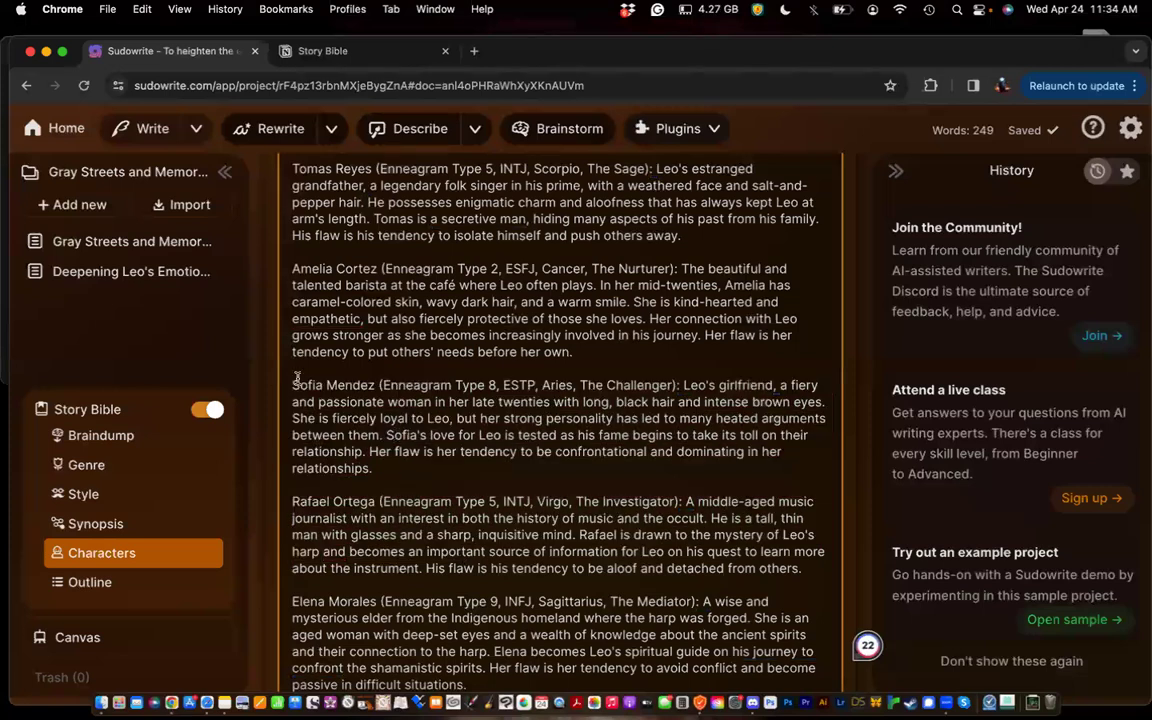
{"action": "left_click_drag", "start_coordinate": [496, 612], "coordinate": [585, 643]}
{"action": "key", "text": "super+x"}
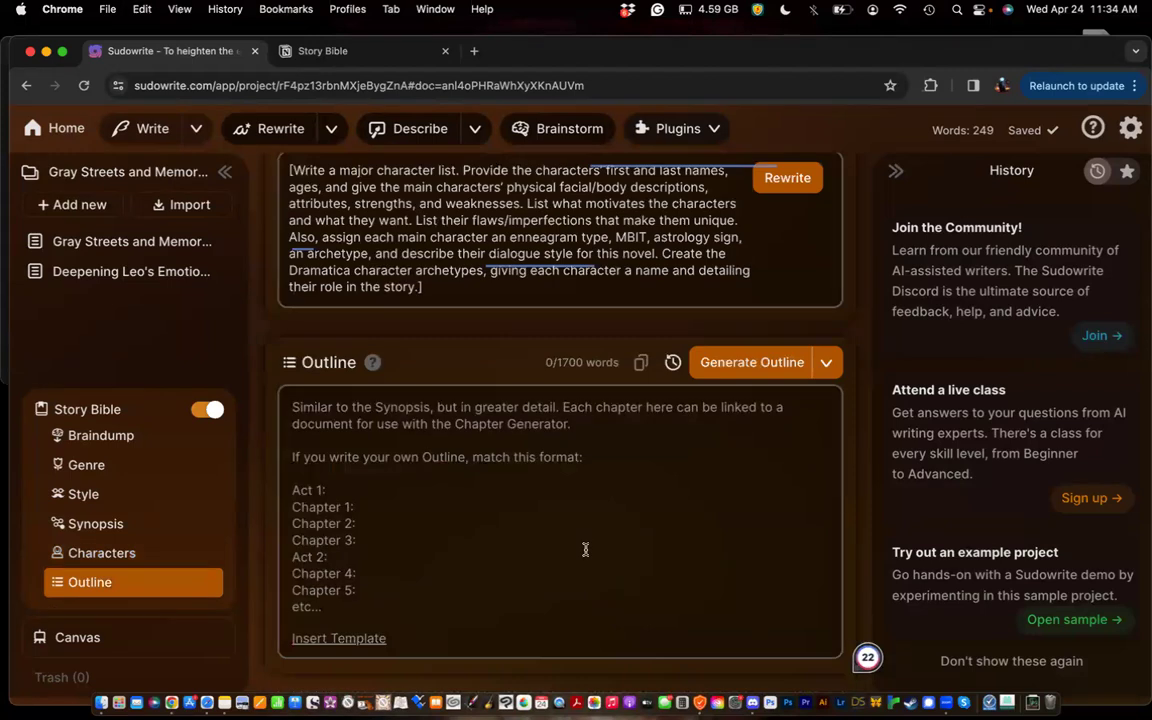
{"action": "scroll", "coordinate": [585, 549], "scroll_direction": "up", "scroll_amount": 10}
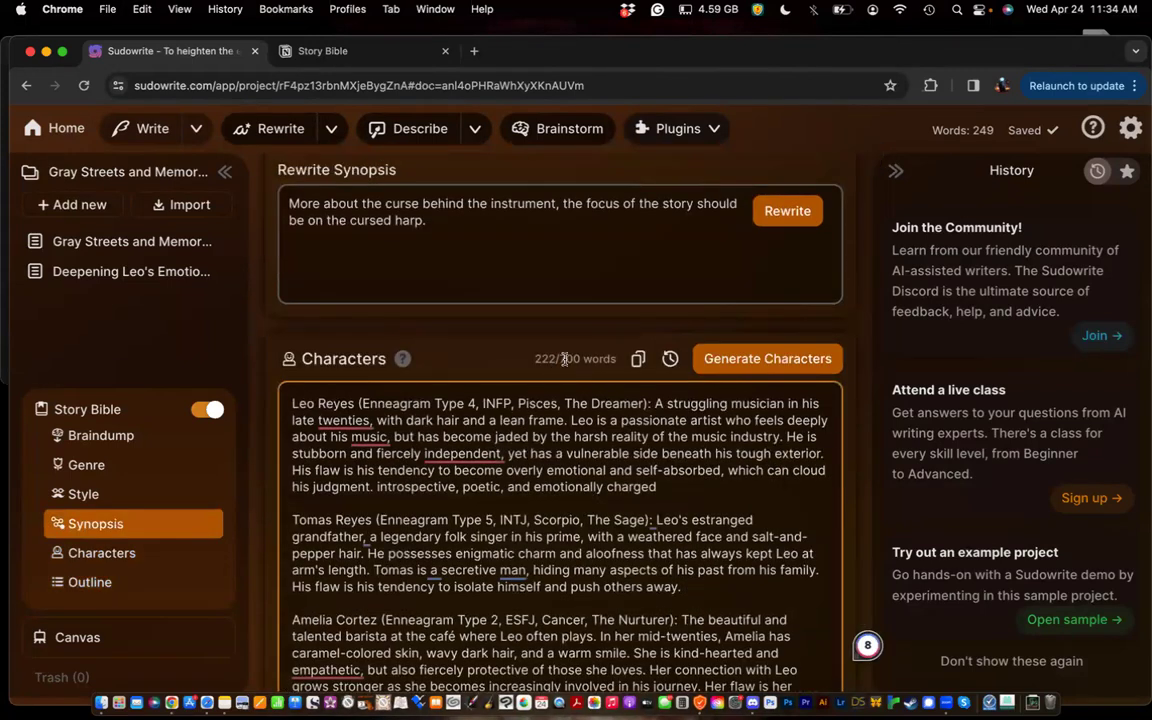
{"action": "scroll", "coordinate": [553, 637], "scroll_direction": "down", "scroll_amount": 3}
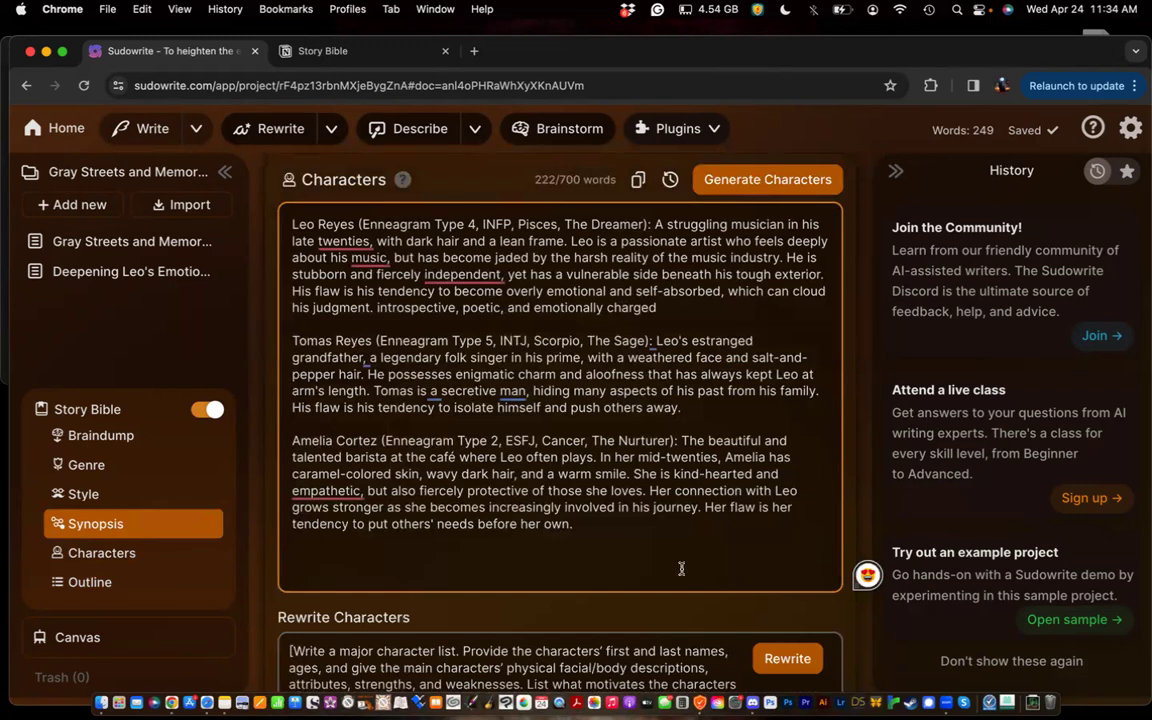
{"action": "left_click", "coordinate": [57, 206]}
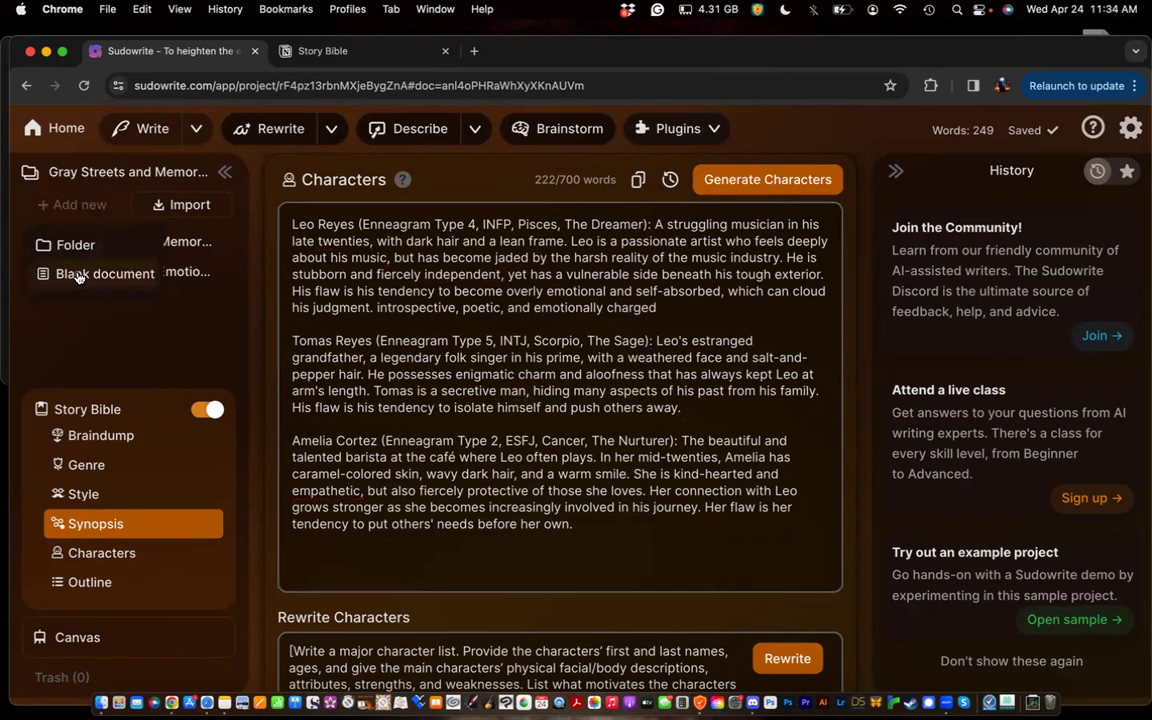
Step: Create a blank document and paste the cut character entries into it
{"action": "left_click", "coordinate": [128, 274]}
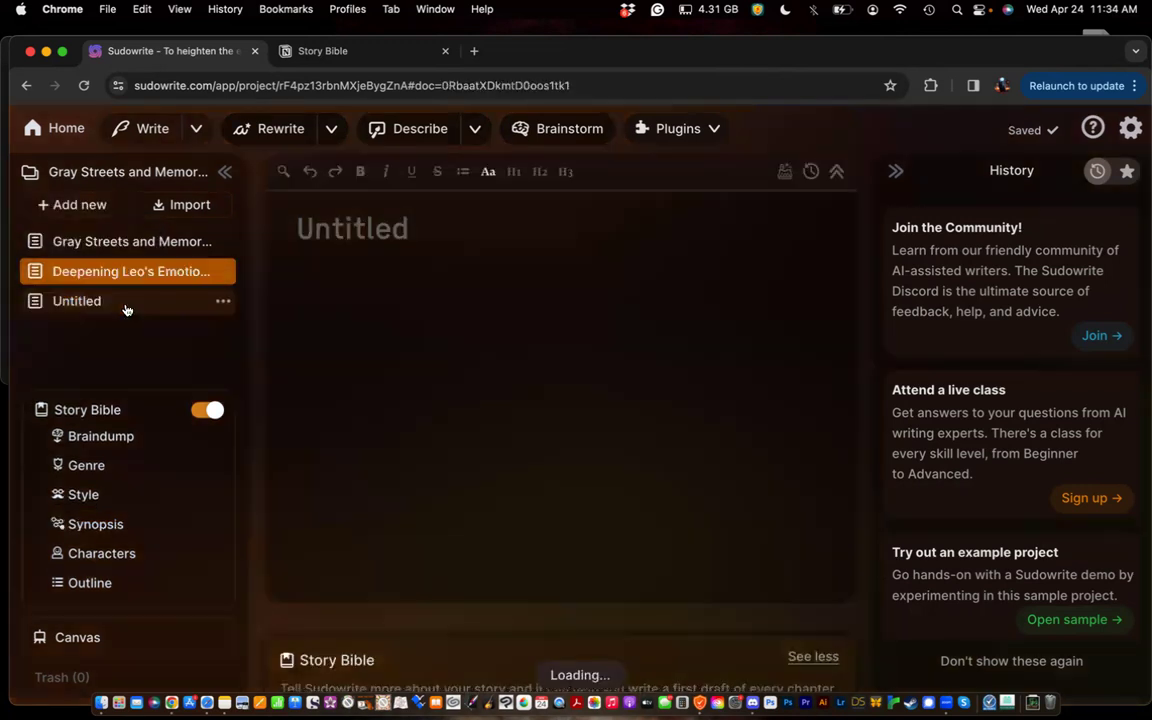
{"action": "left_click", "coordinate": [127, 310]}
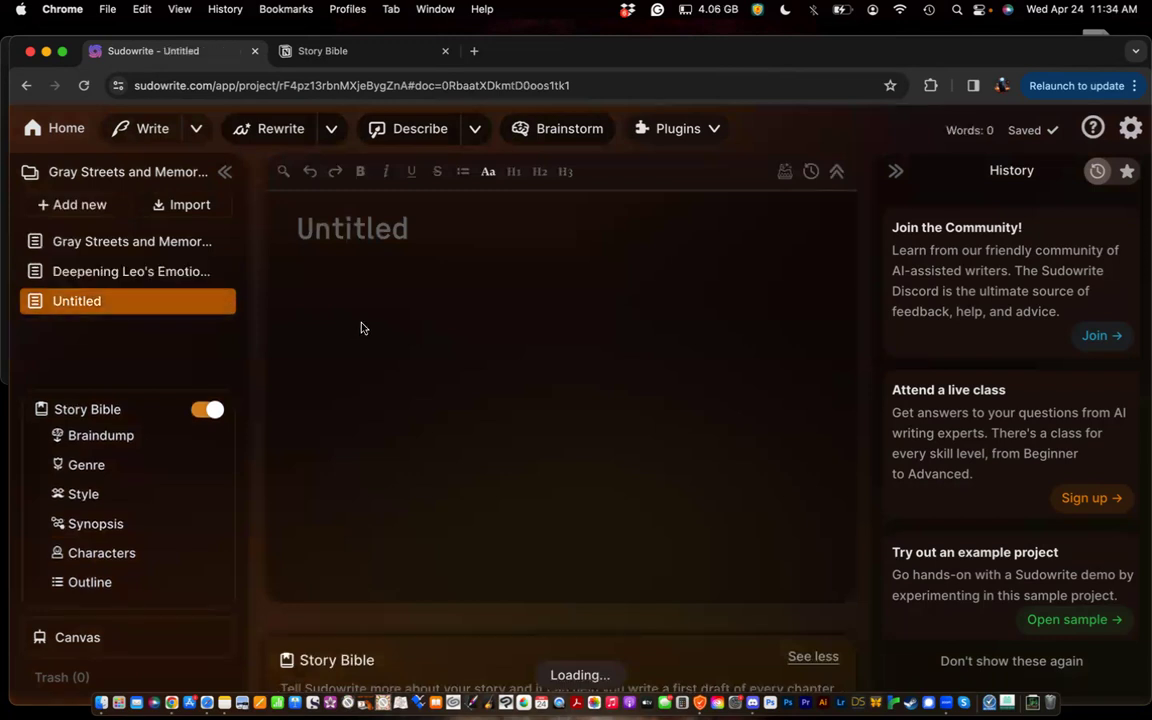
{"action": "key", "text": "super+v"}
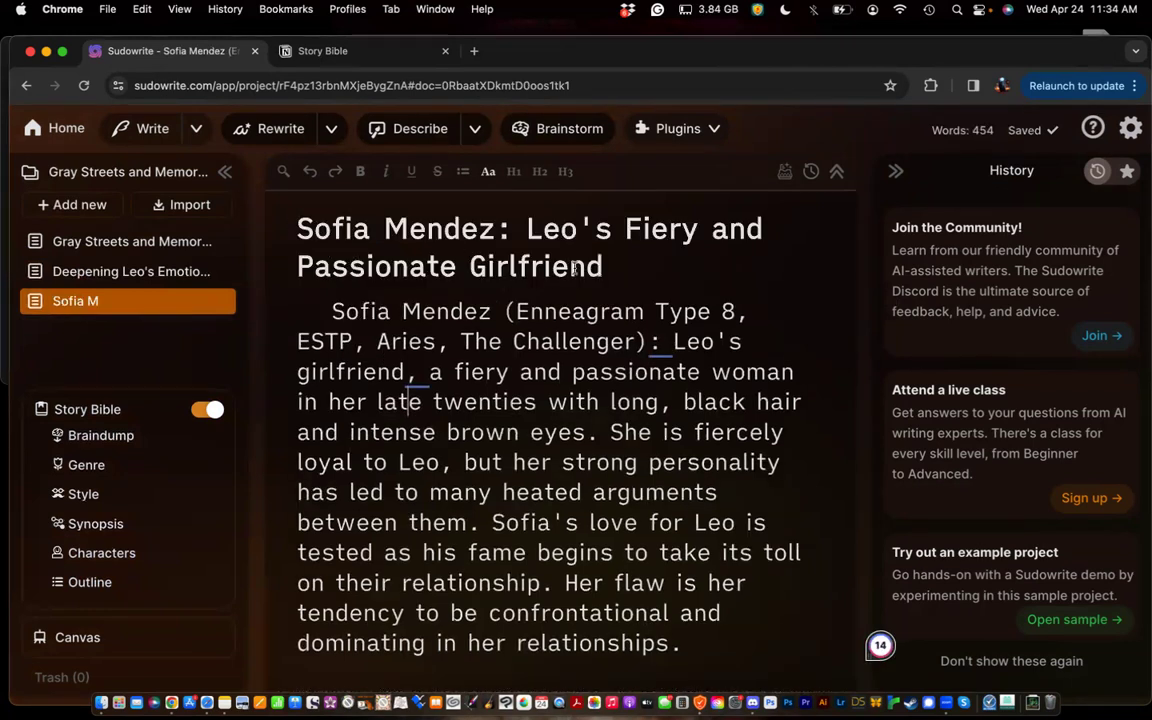
Step: Retitle the new document's heading to 'Character Descriptions'
{"action": "triple_click", "coordinate": [575, 268]}
{"action": "type", "text": "Charaac"}
{"action": "key", "text": "BackSpace"}
{"action": "key", "text": "BackSpace"}
{"action": "type", "text": "ter"}
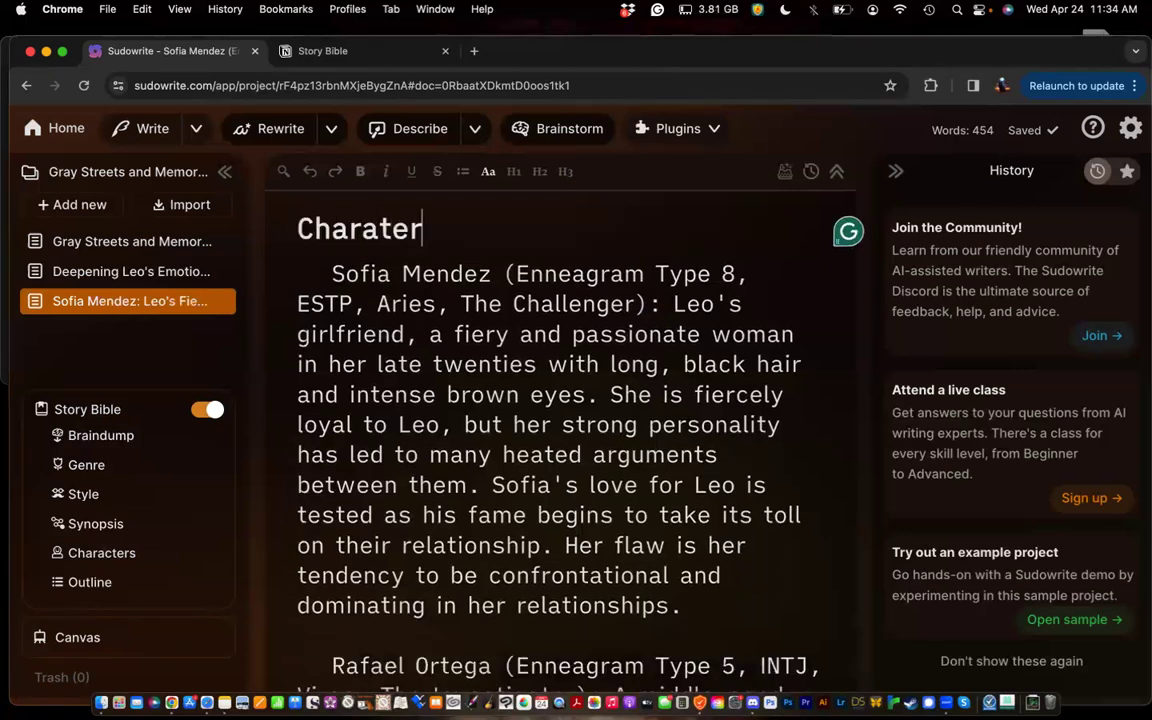
{"action": "type", "text": " Descrptions"}
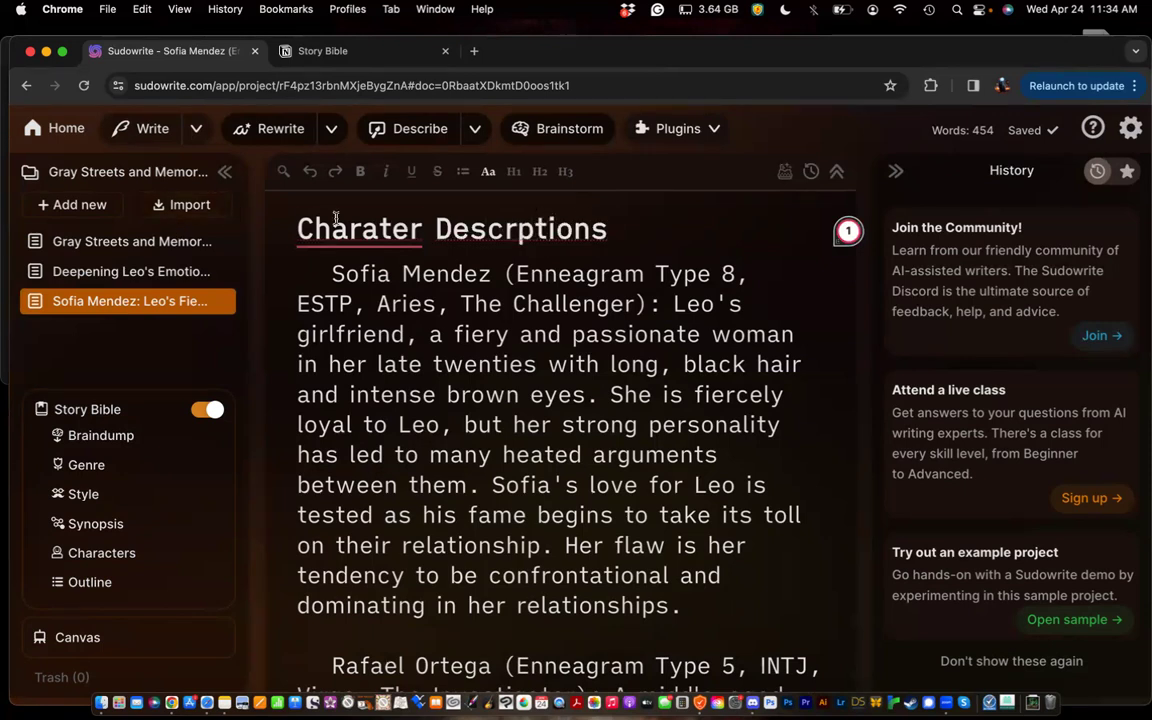
{"action": "mouse_move", "coordinate": [336, 217]}
{"action": "left_click", "coordinate": [330, 286]}
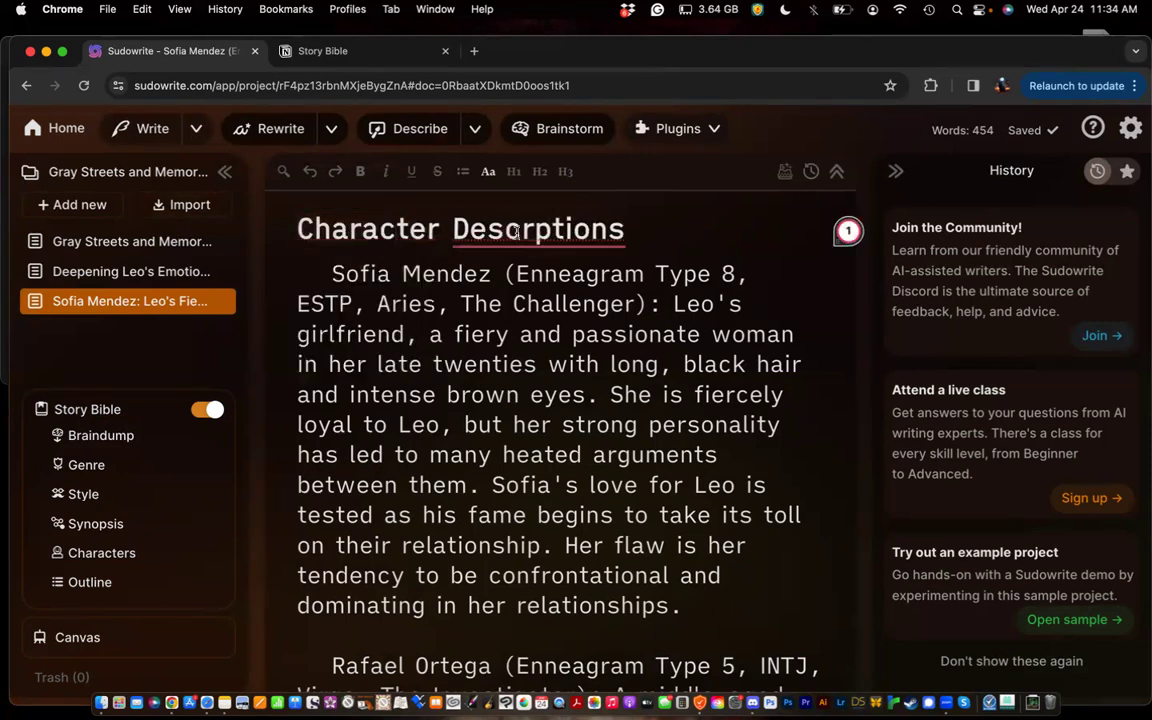
{"action": "mouse_move", "coordinate": [517, 232]}
{"action": "left_click", "coordinate": [480, 289]}
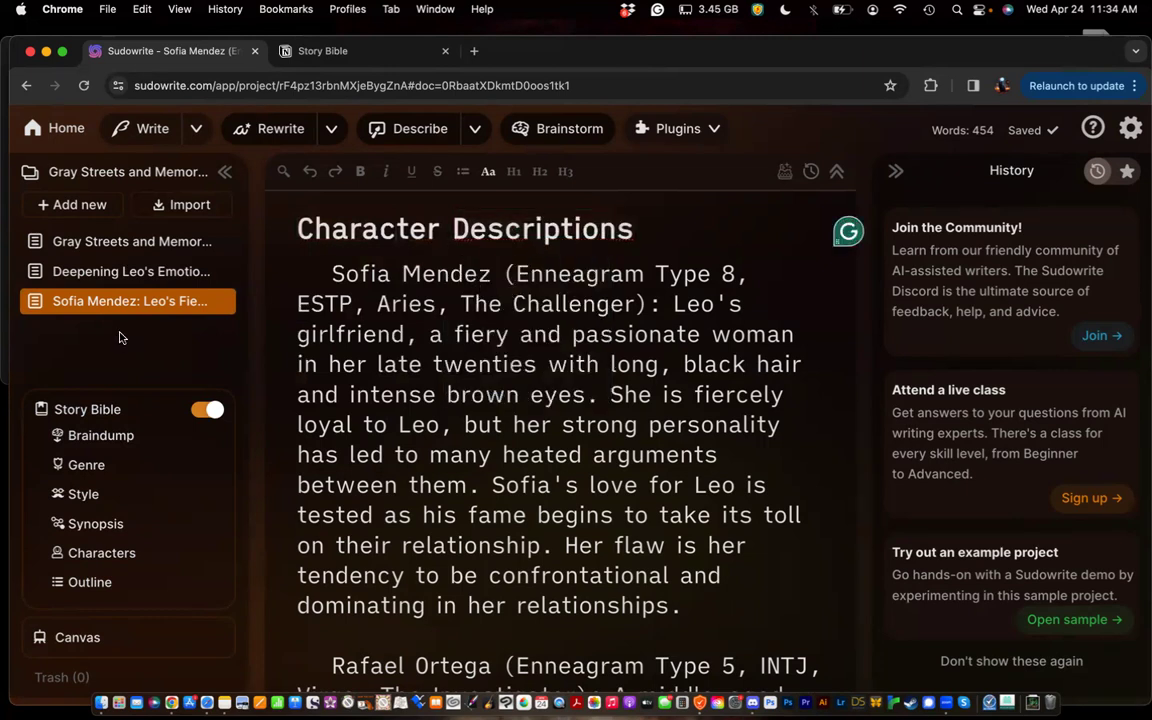
{"action": "left_click", "coordinate": [80, 553]}
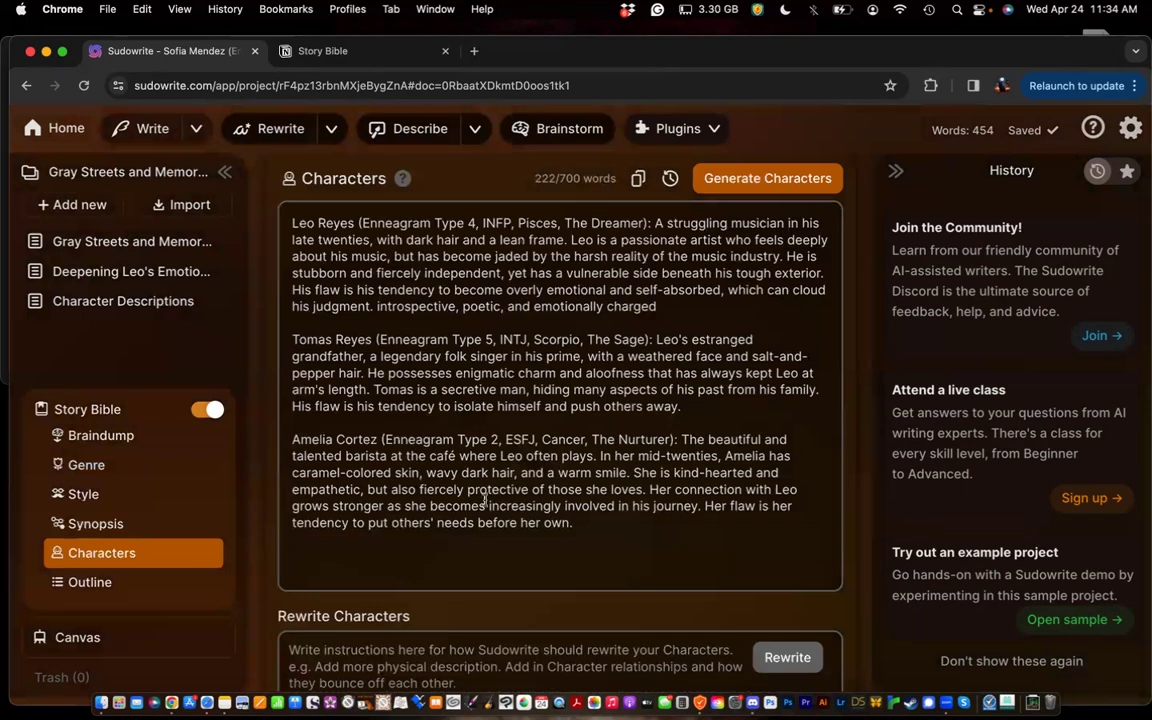
Step: Review the 222-word character list, then open History for Characters to see earlier versions
{"action": "left_click_drag", "start_coordinate": [530, 180], "coordinate": [556, 182]}
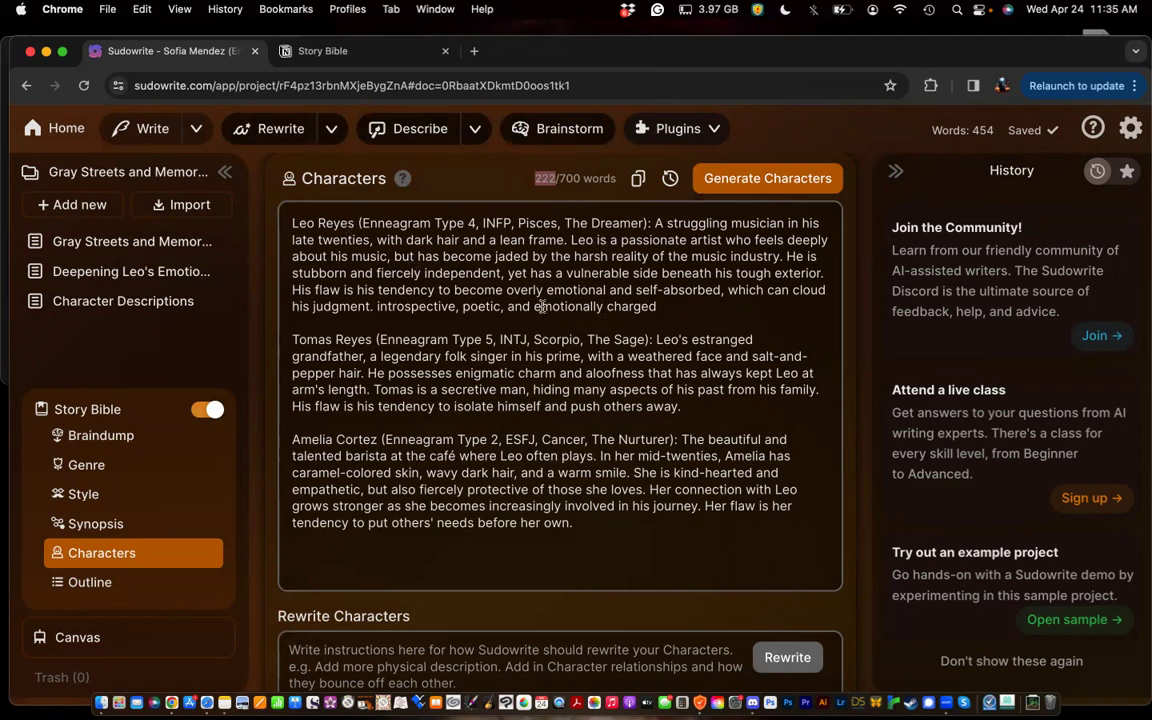
{"action": "left_click", "coordinate": [666, 306]}
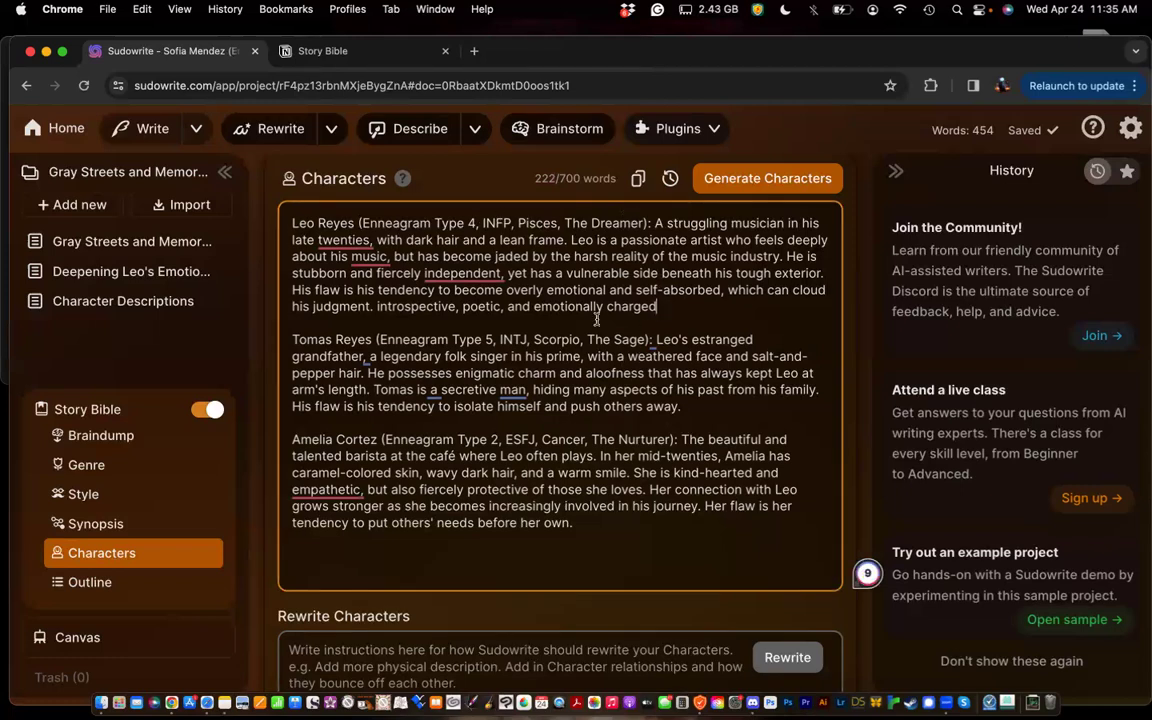
{"action": "scroll", "coordinate": [596, 320], "scroll_direction": "down", "scroll_amount": 3}
{"action": "scroll", "coordinate": [360, 181], "scroll_direction": "up", "scroll_amount": 3}
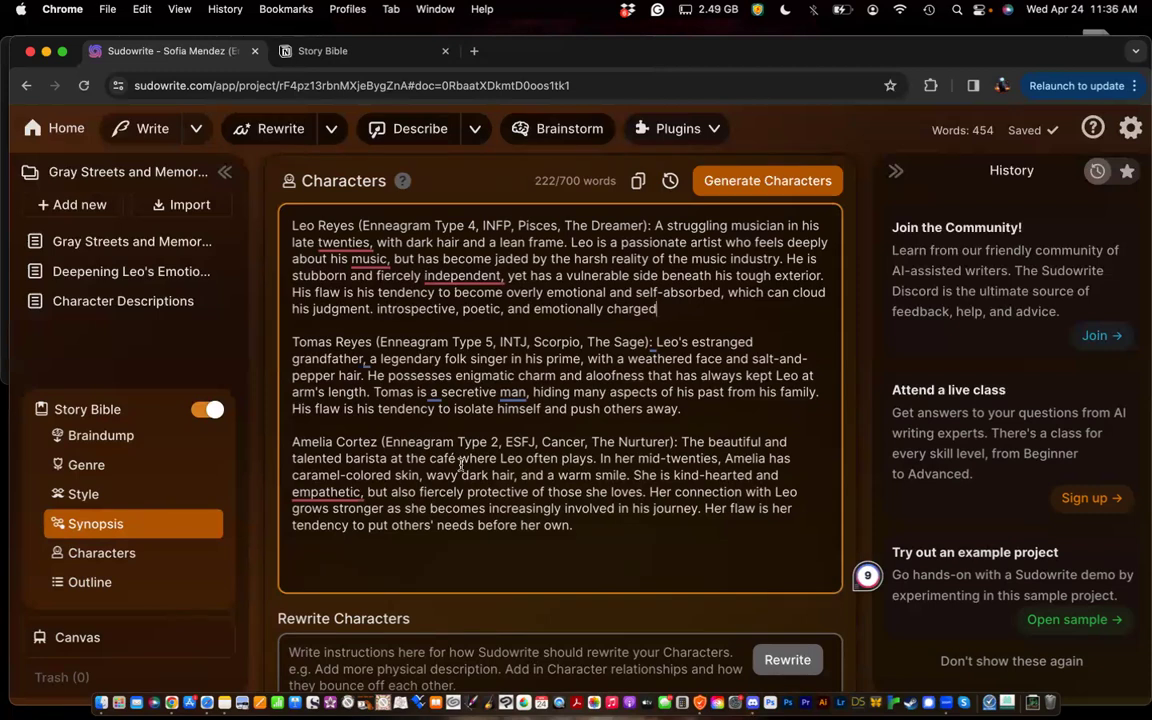
{"action": "scroll", "coordinate": [460, 462], "scroll_direction": "down", "scroll_amount": 3}
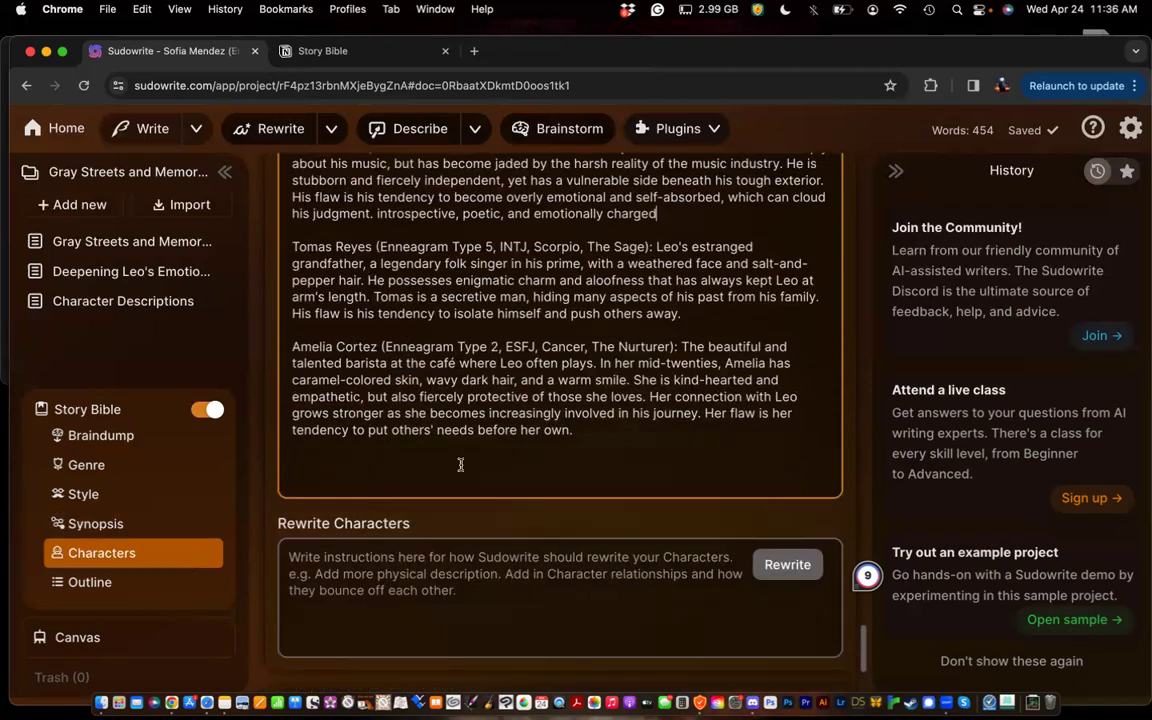
{"action": "left_click", "coordinate": [403, 558]}
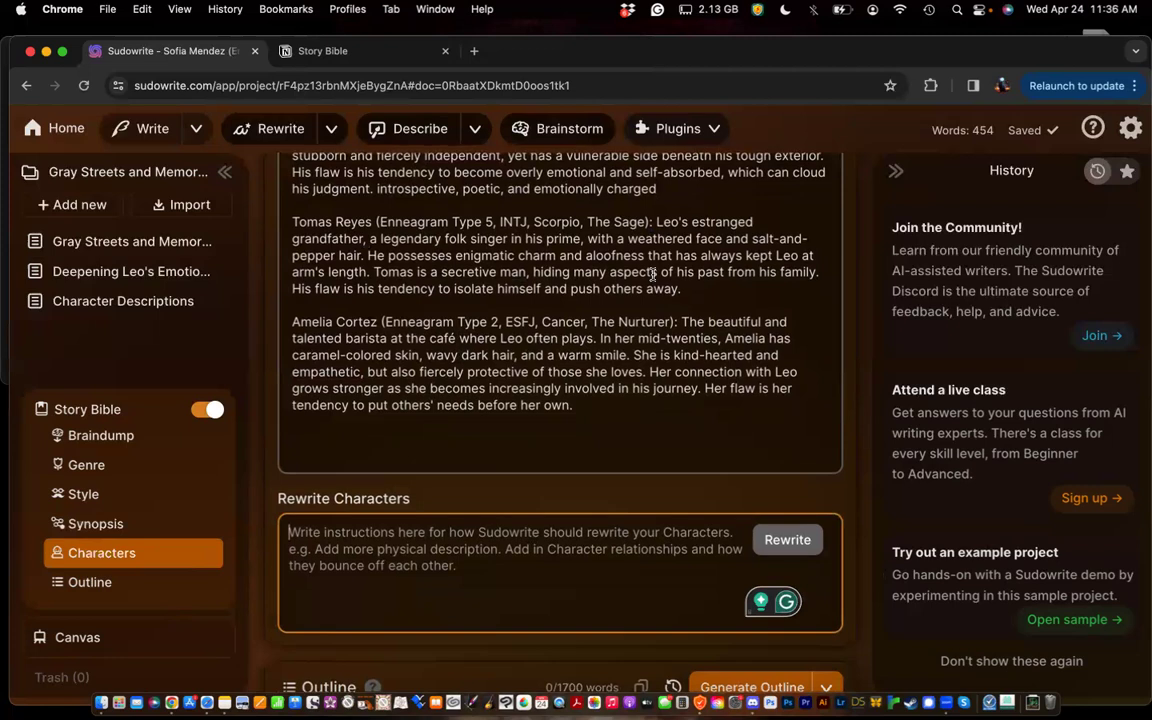
{"action": "scroll", "coordinate": [652, 275], "scroll_direction": "up", "scroll_amount": 2}
{"action": "scroll", "coordinate": [601, 530], "scroll_direction": "up", "scroll_amount": 2}
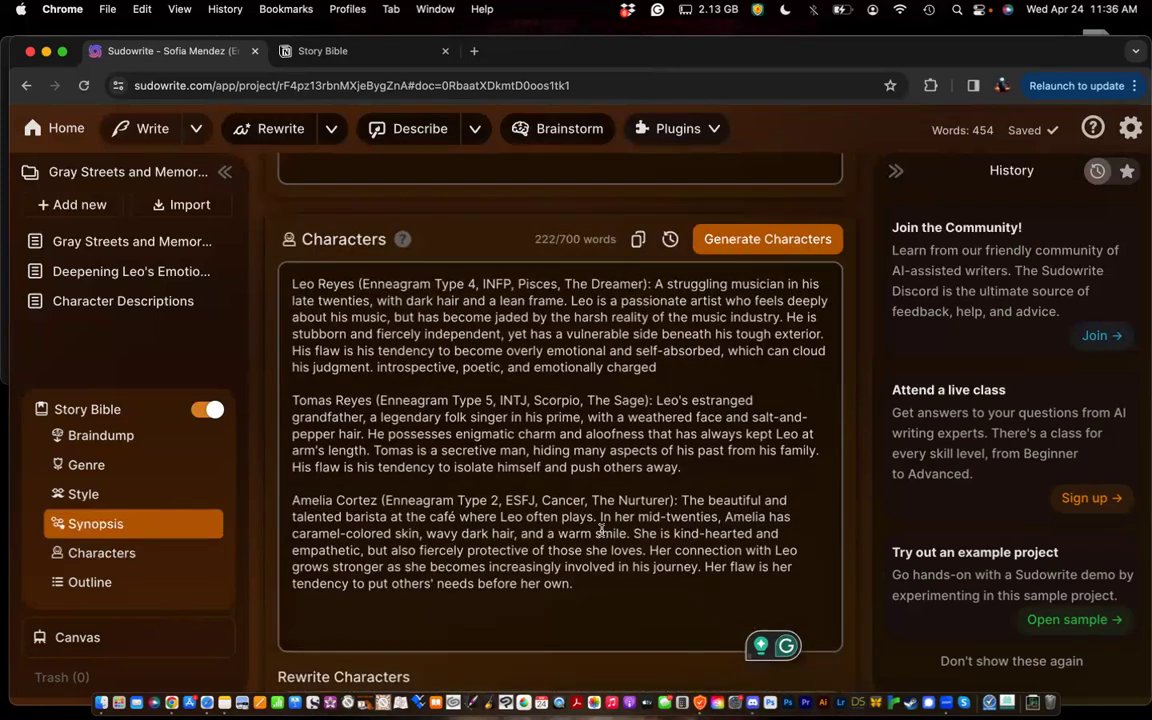
{"action": "left_click", "coordinate": [670, 239]}
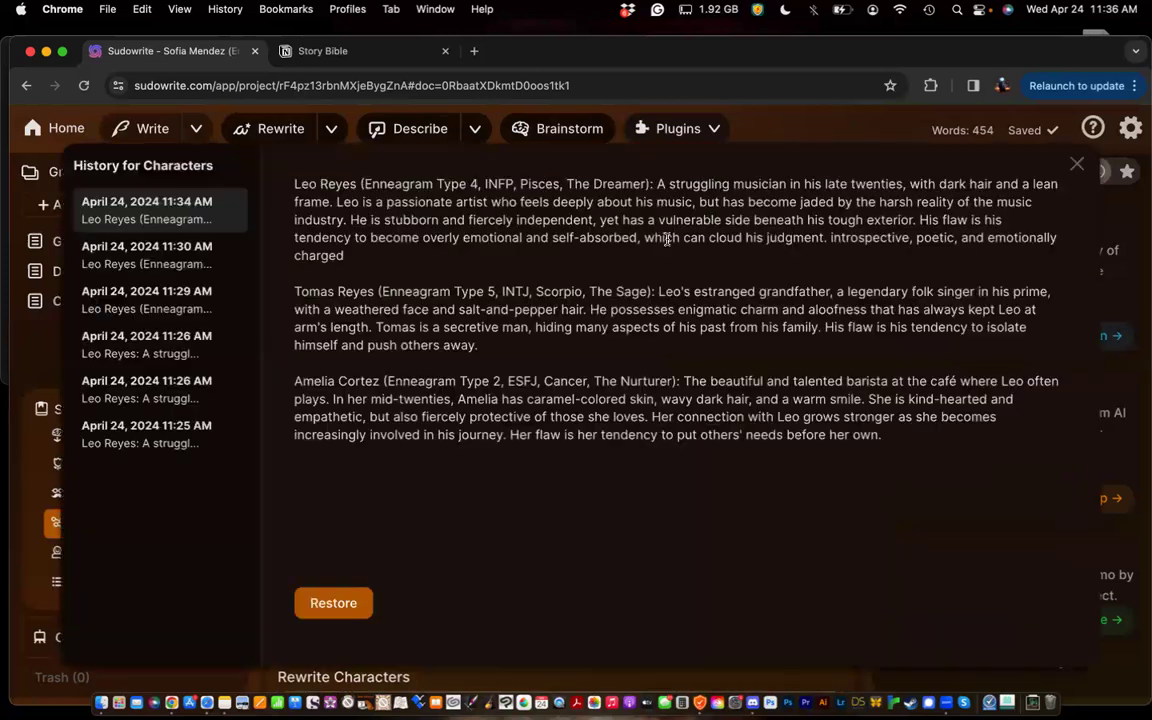
Step: Restore the April 24, 11:30 AM Characters version and scroll down toward the Outline section
{"action": "left_click", "coordinate": [184, 238]}
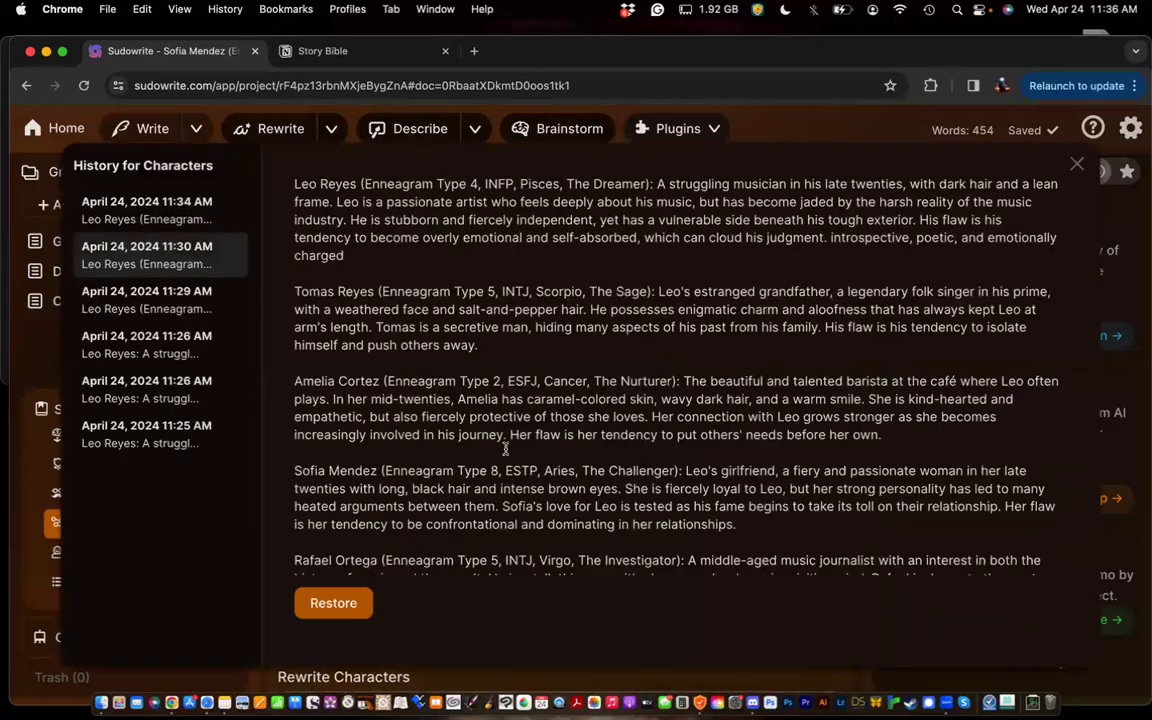
{"action": "left_click", "coordinate": [325, 604]}
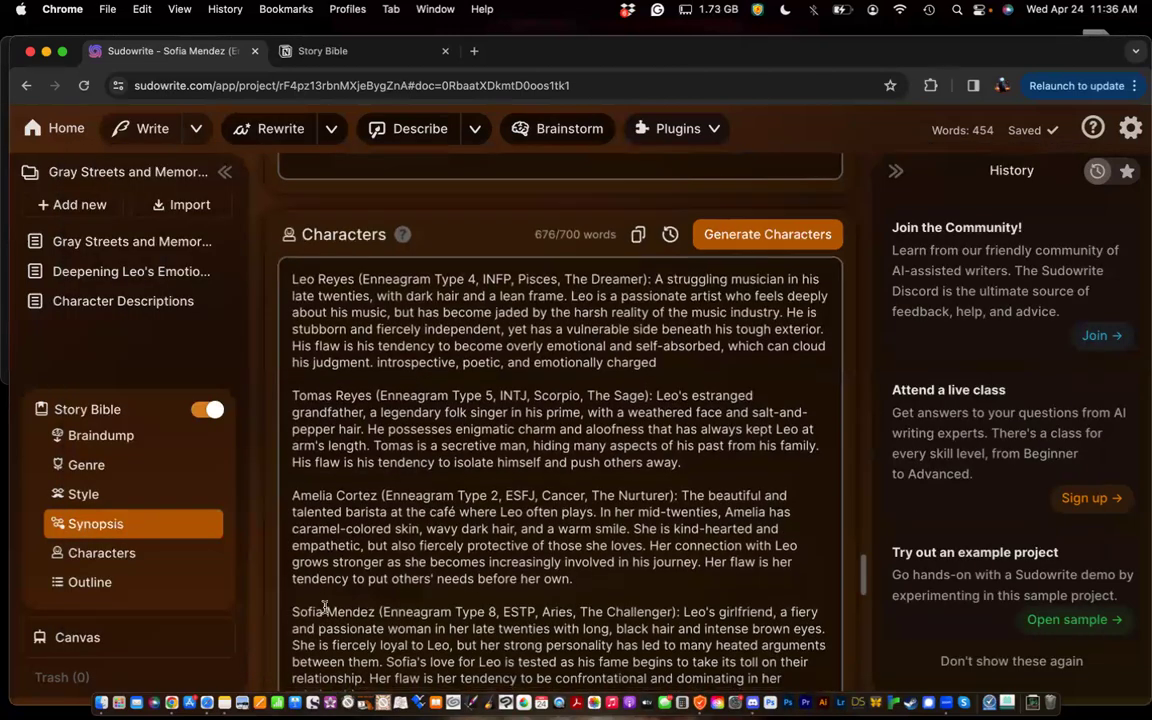
{"action": "scroll", "coordinate": [325, 607], "scroll_direction": "down", "scroll_amount": 4}
{"action": "scroll", "coordinate": [401, 594], "scroll_direction": "down", "scroll_amount": 5}
{"action": "scroll", "coordinate": [403, 594], "scroll_direction": "down", "scroll_amount": 10}
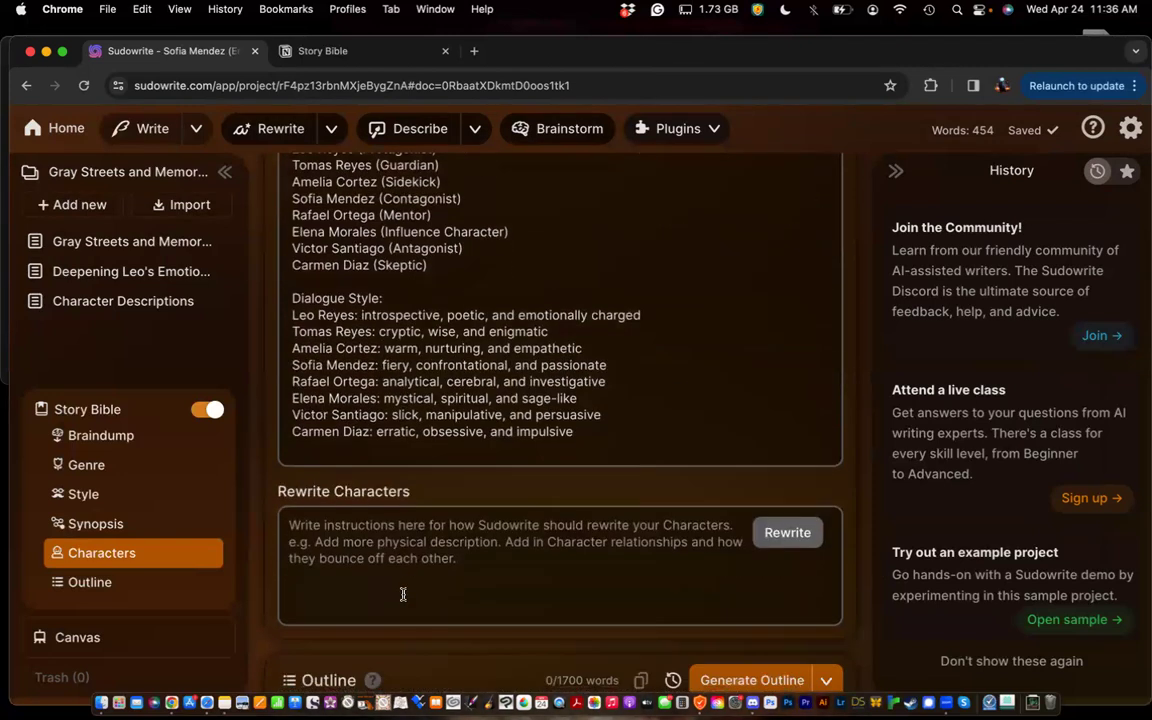
{"action": "scroll", "coordinate": [403, 594], "scroll_direction": "down", "scroll_amount": 5}
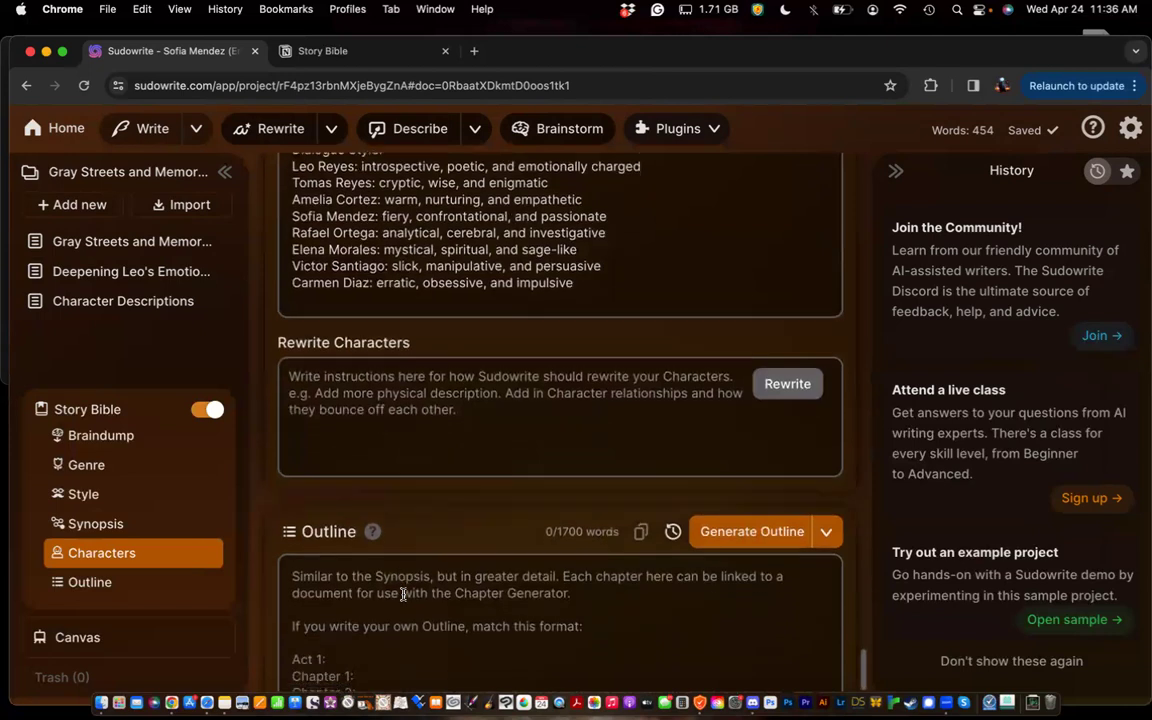
{"action": "scroll", "coordinate": [403, 594], "scroll_direction": "down", "scroll_amount": 3}
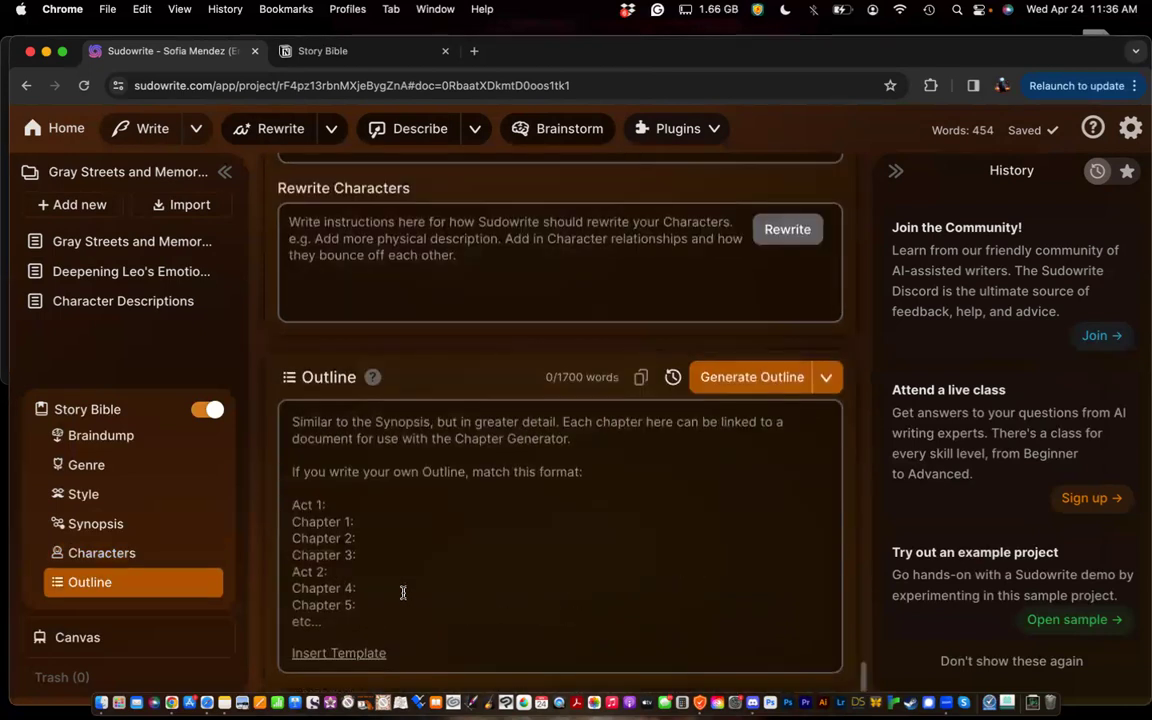
{"action": "scroll", "coordinate": [403, 593], "scroll_direction": "up", "scroll_amount": 2}
{"action": "scroll", "coordinate": [403, 593], "scroll_direction": "down", "scroll_amount": 2}
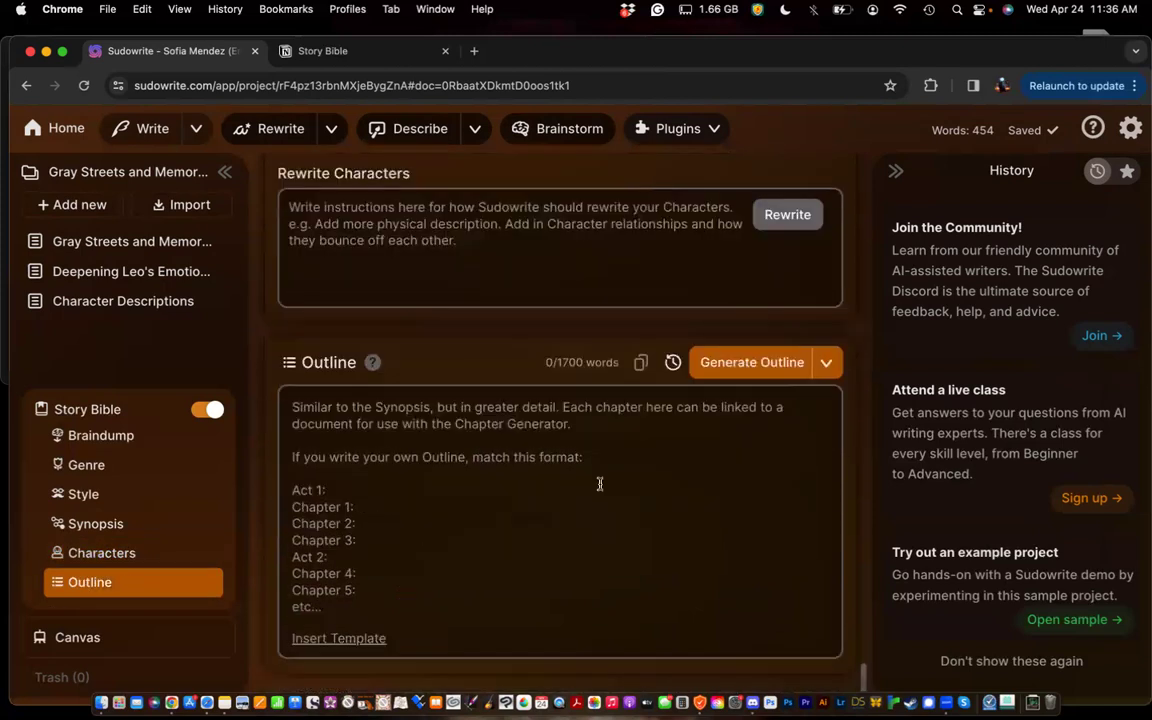
Step: Review the Characters notes on the Notion Story Bible page, then collapse them
{"action": "left_click", "coordinate": [316, 51]}
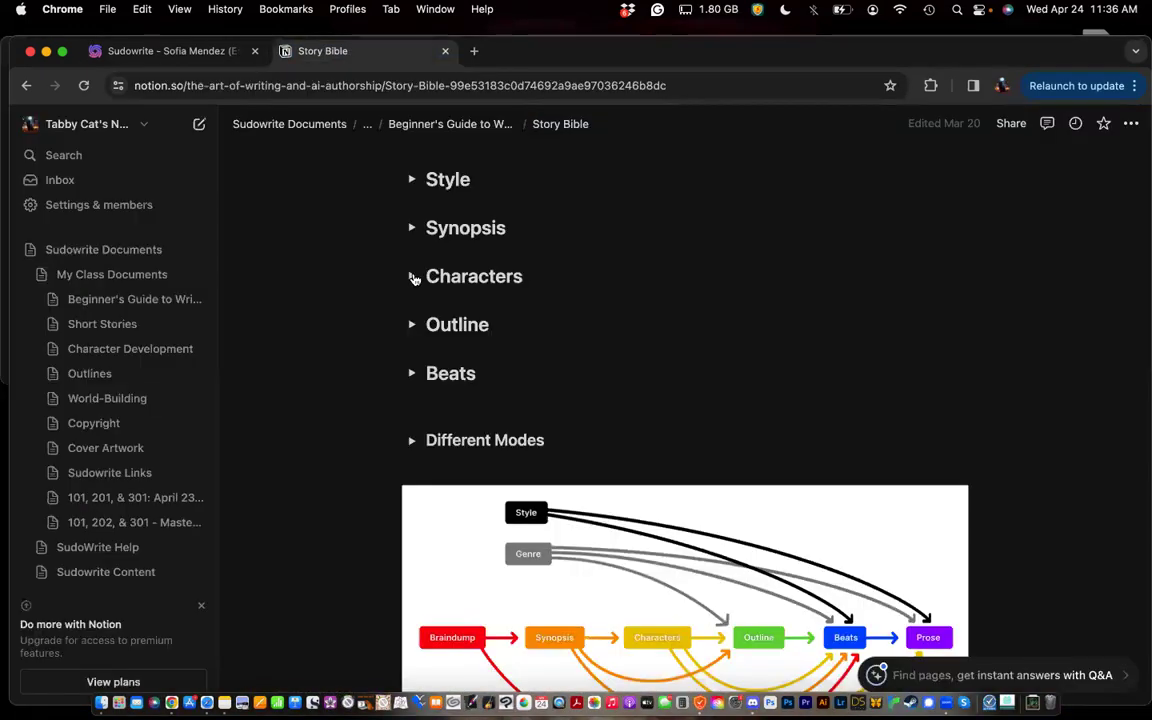
{"action": "left_click", "coordinate": [412, 277]}
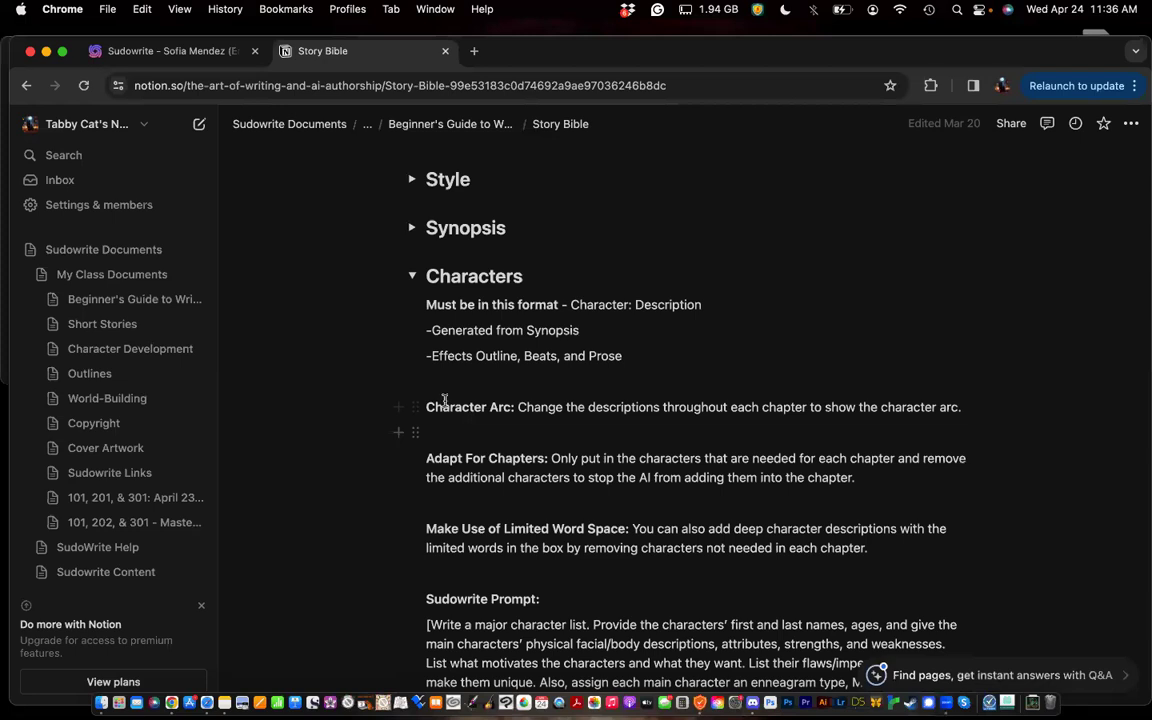
{"action": "scroll", "coordinate": [532, 445], "scroll_direction": "down", "scroll_amount": 5}
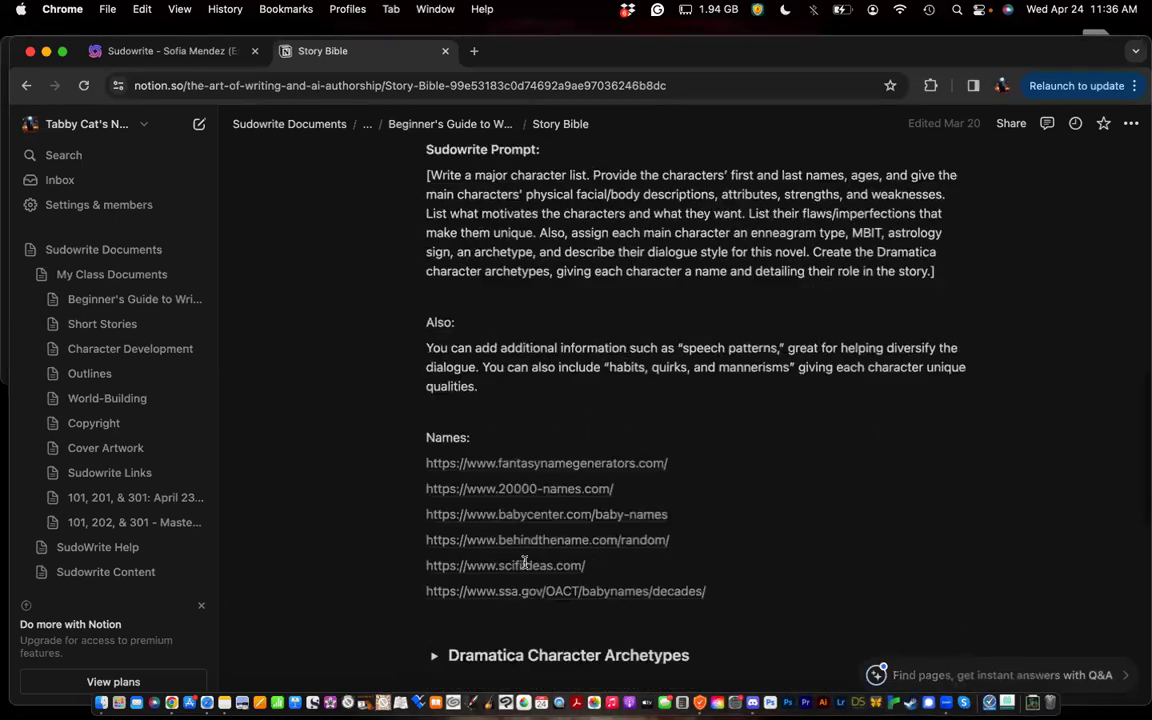
{"action": "scroll", "coordinate": [530, 457], "scroll_direction": "down", "scroll_amount": 2}
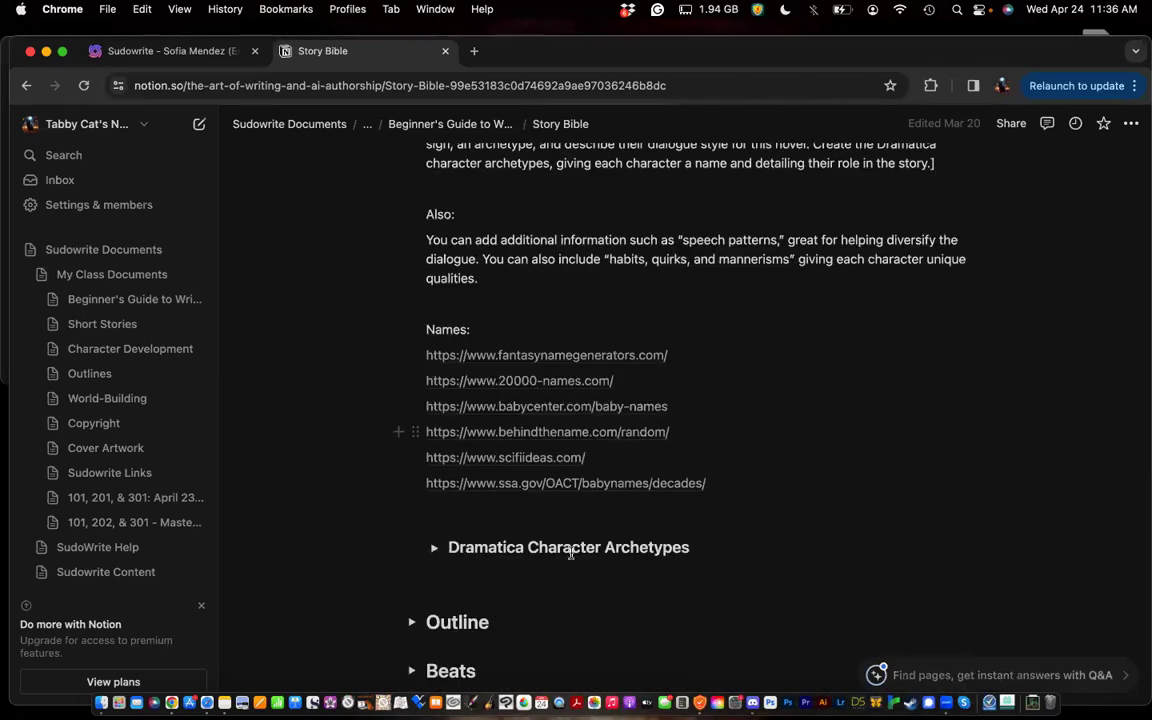
{"action": "scroll", "coordinate": [641, 544], "scroll_direction": "up", "scroll_amount": 1}
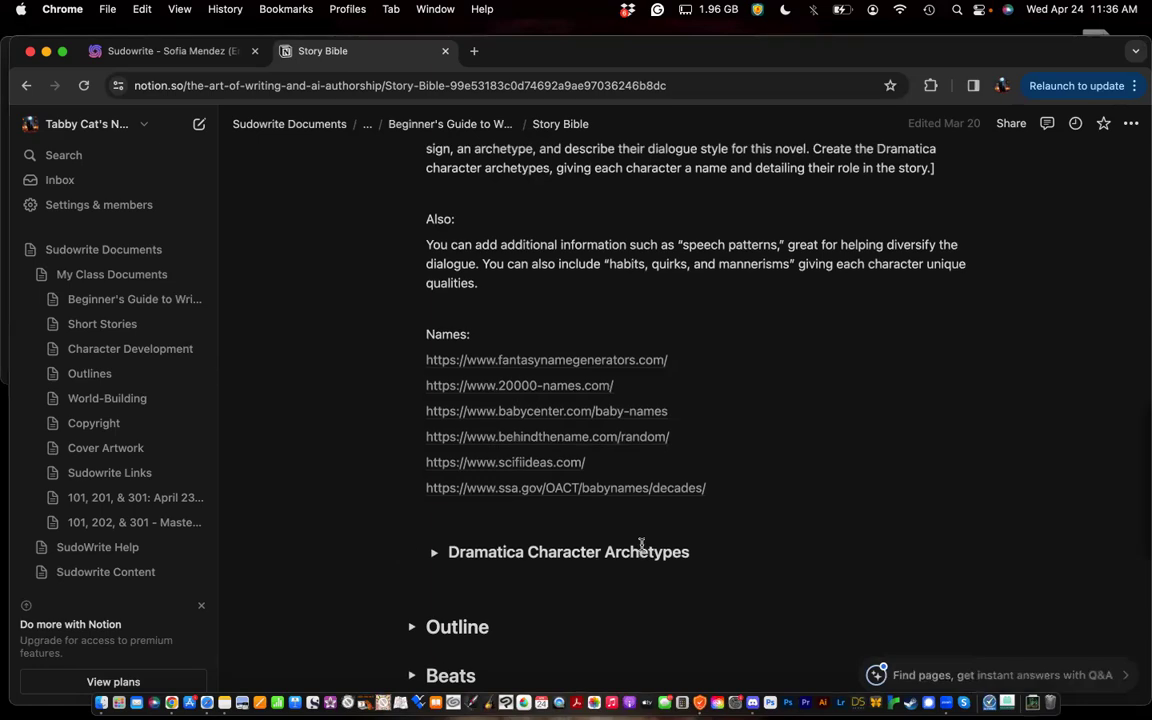
{"action": "scroll", "coordinate": [641, 544], "scroll_direction": "up", "scroll_amount": 4}
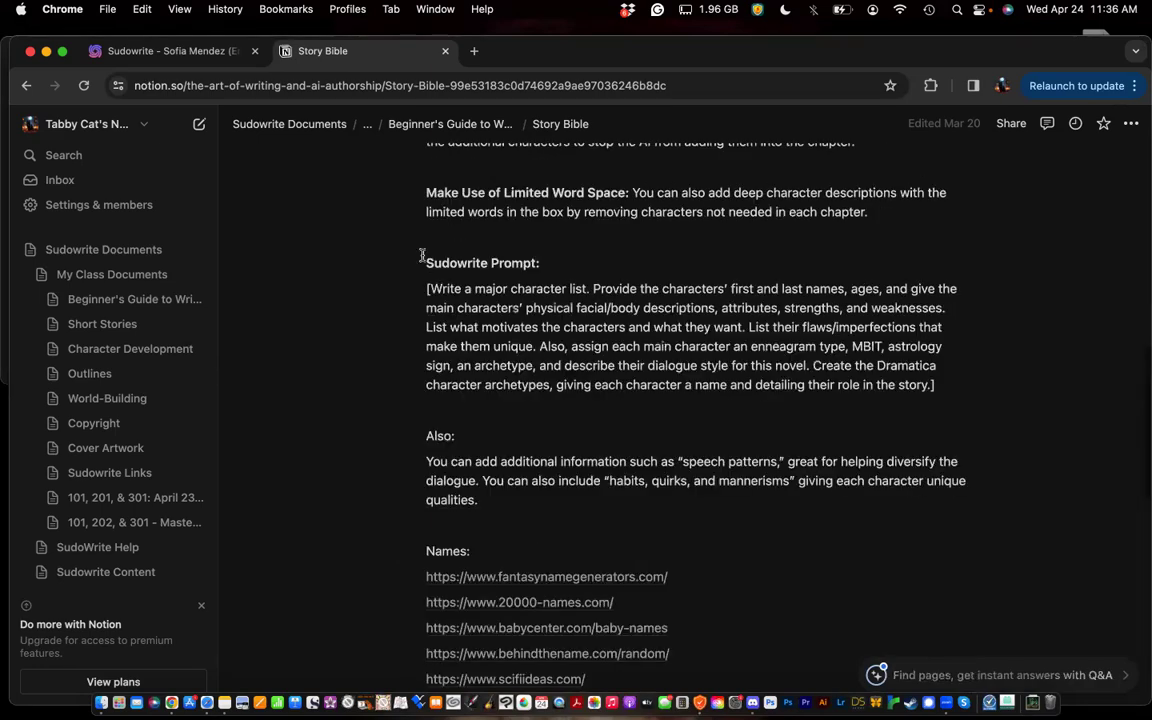
{"action": "scroll", "coordinate": [418, 248], "scroll_direction": "up", "scroll_amount": 3}
{"action": "left_click", "coordinate": [412, 242]}
Step: Read Notion's Act/Chapter Outline format, then return to Sudowrite's Outline box, dismissing the help popup
{"action": "left_click", "coordinate": [411, 288]}
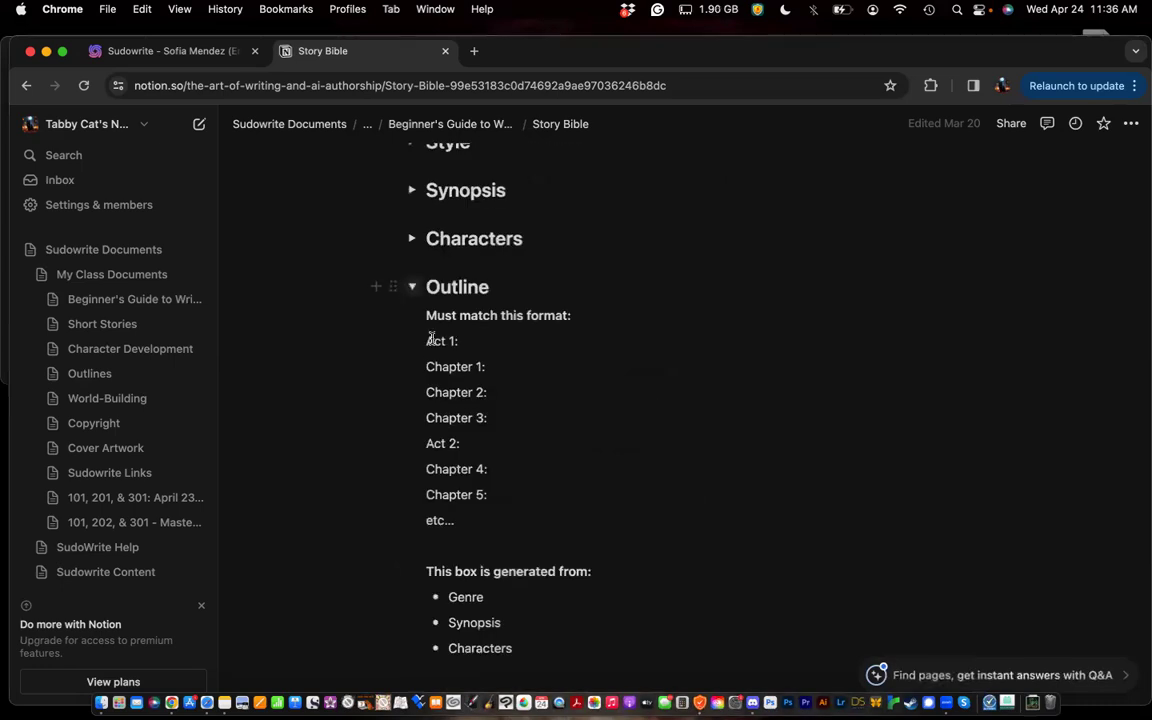
{"action": "scroll", "coordinate": [430, 338], "scroll_direction": "down", "scroll_amount": 3}
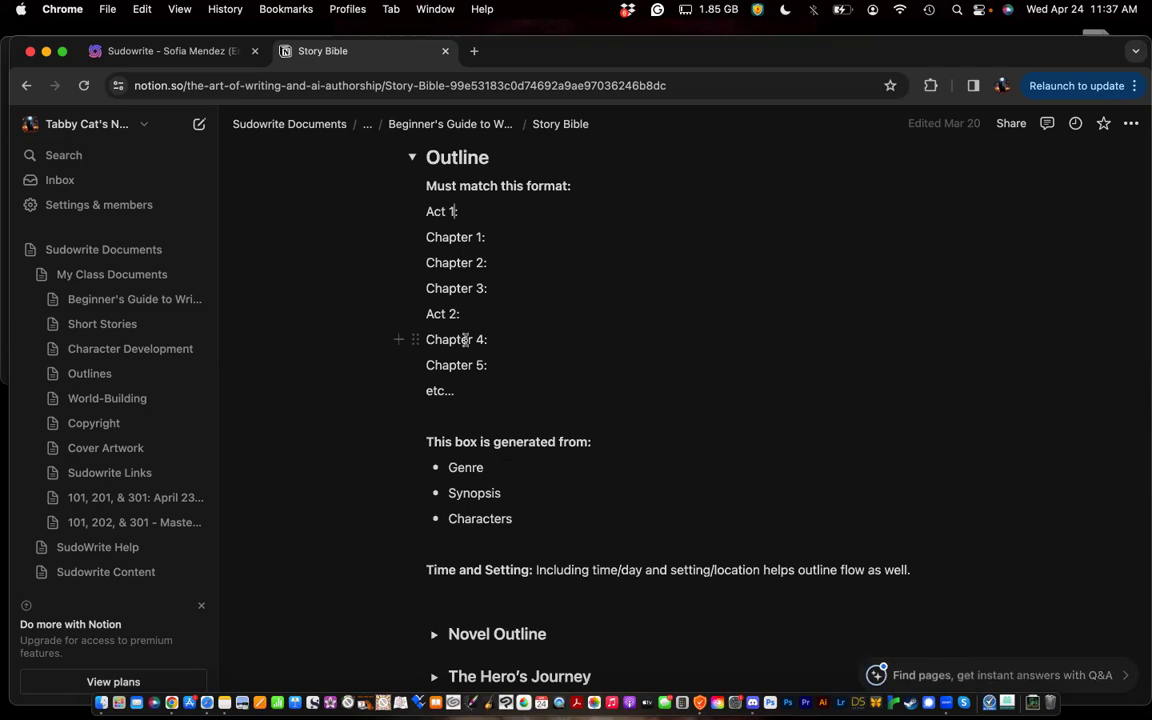
{"action": "double_click", "coordinate": [484, 216]}
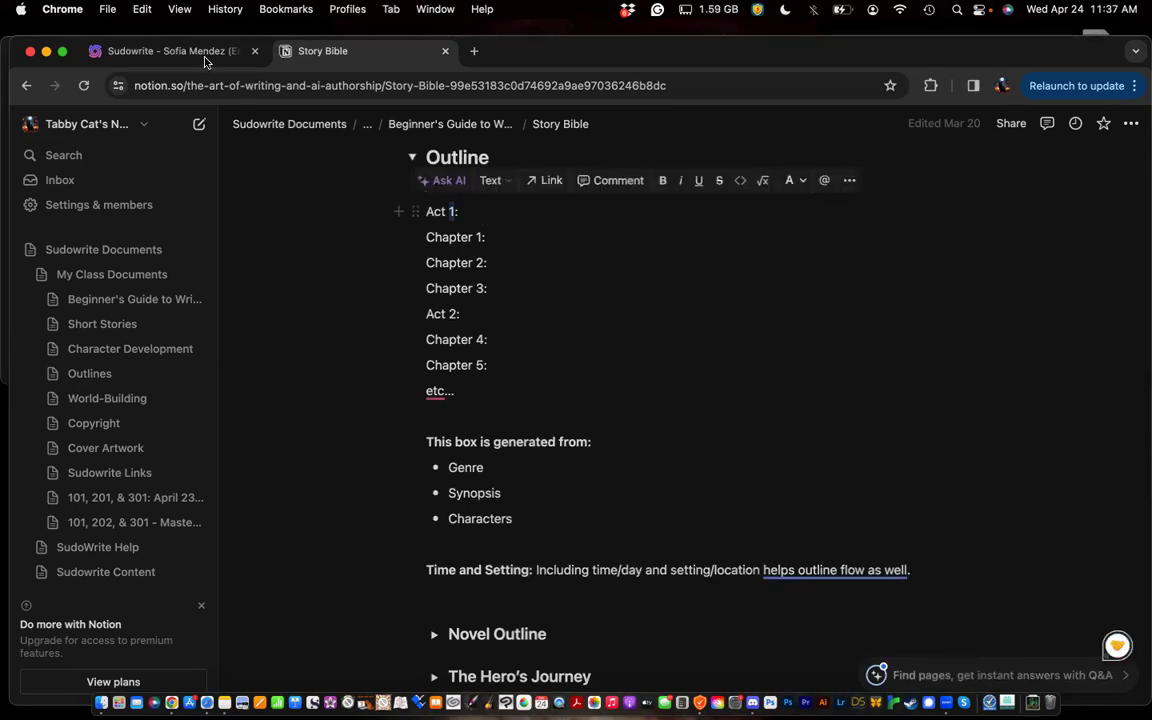
{"action": "left_click", "coordinate": [184, 50]}
{"action": "left_click", "coordinate": [345, 400]}
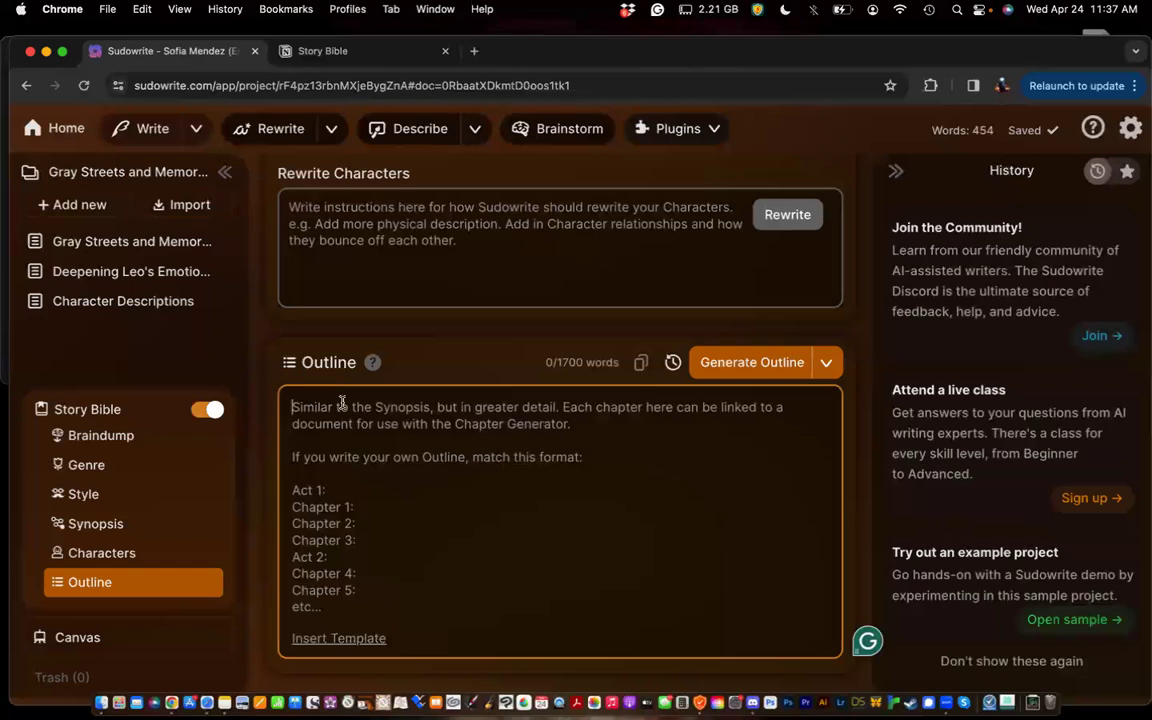
{"action": "left_click", "coordinate": [338, 639]}
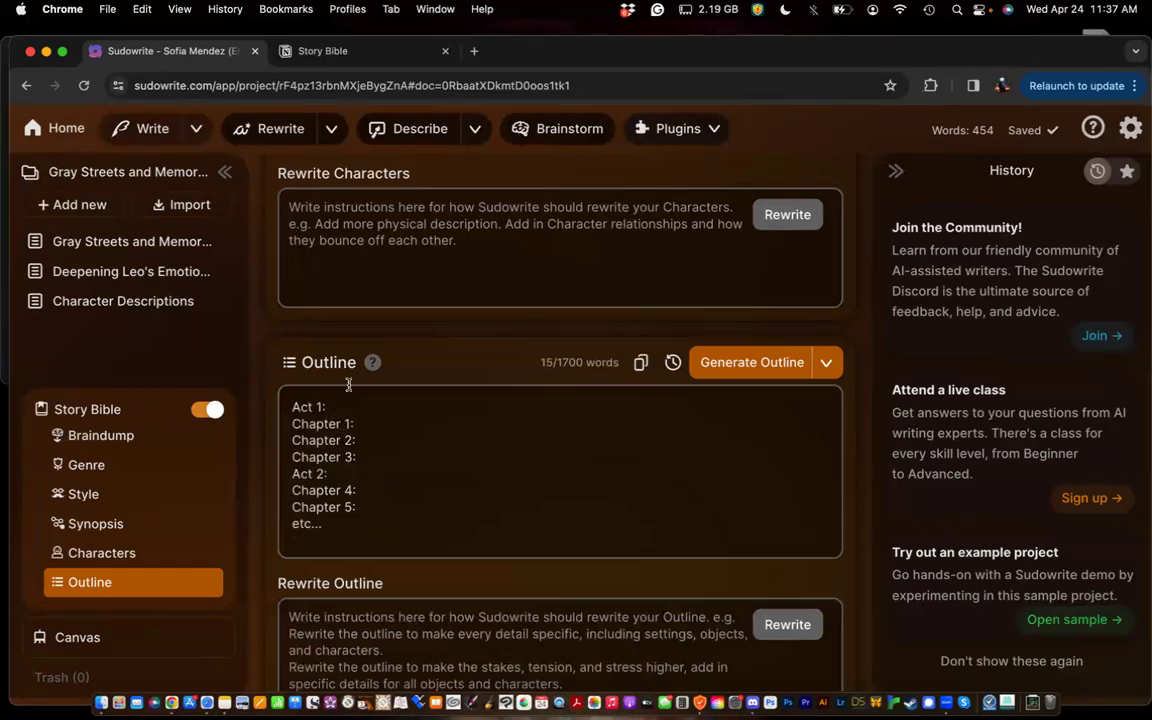
{"action": "left_click_drag", "start_coordinate": [360, 525], "coordinate": [278, 406]}
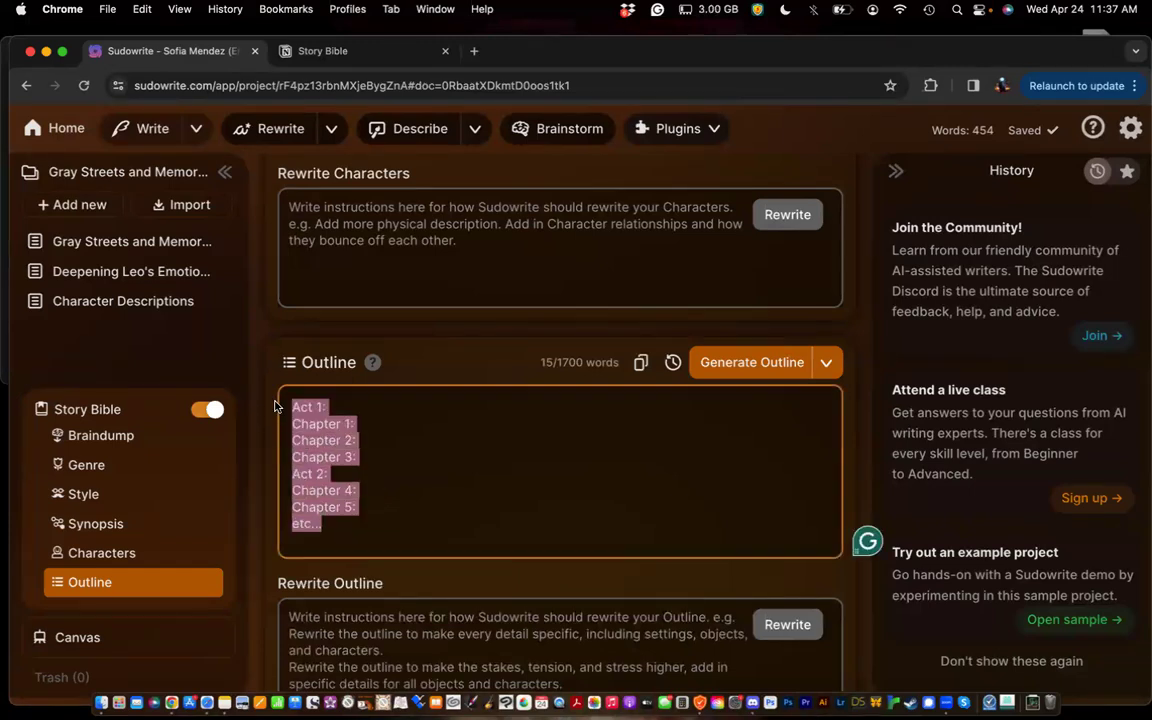
{"action": "key", "text": "BackSpace"}
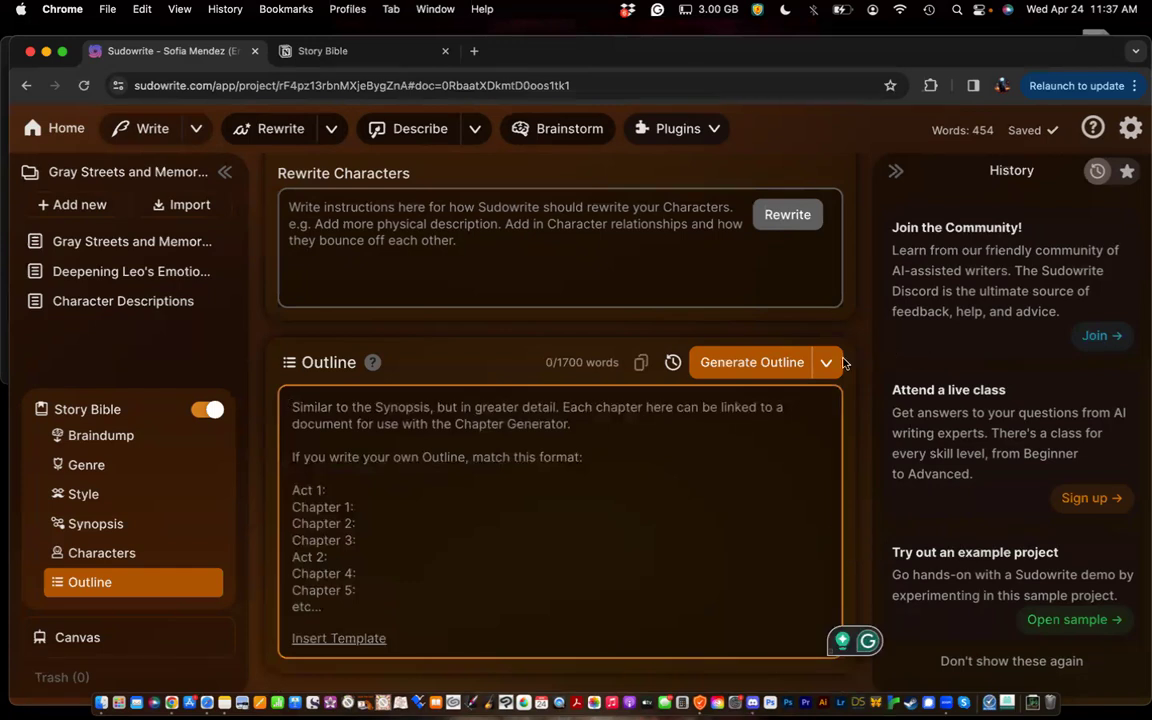
Step: Open Sudowrite's Outline Type choices and compare them with Notion's expanded Novel Outline notes
{"action": "left_click", "coordinate": [758, 362]}
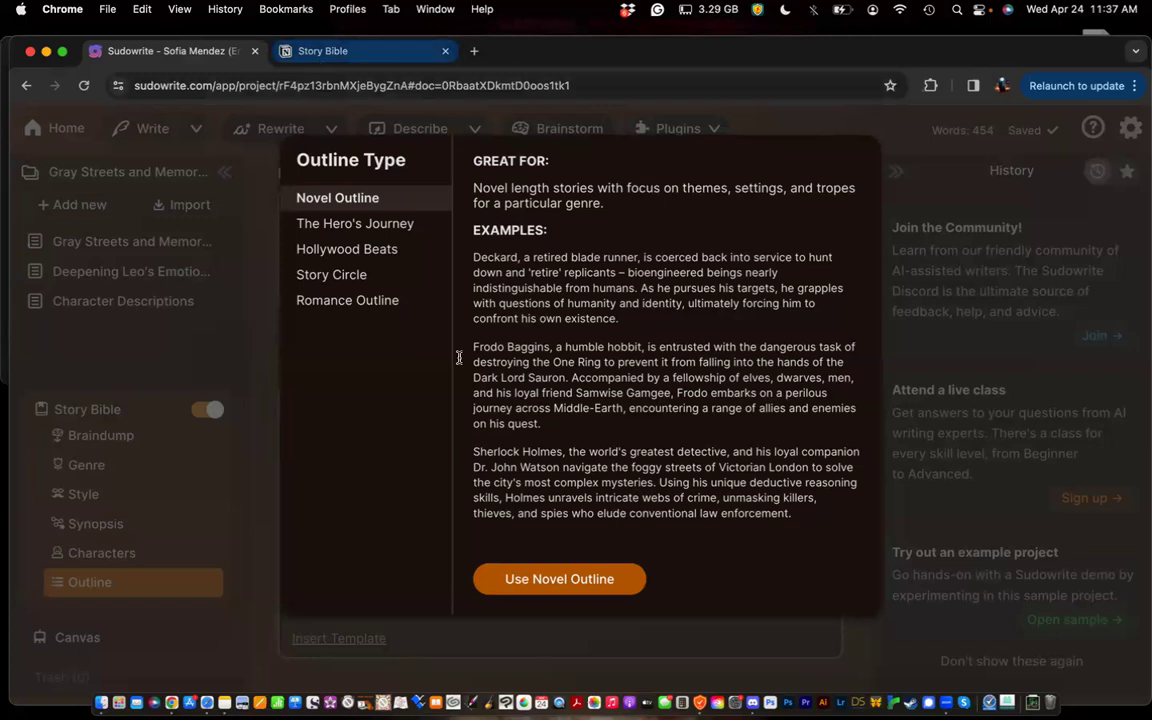
{"action": "key", "text": "ctrl+Tab"}
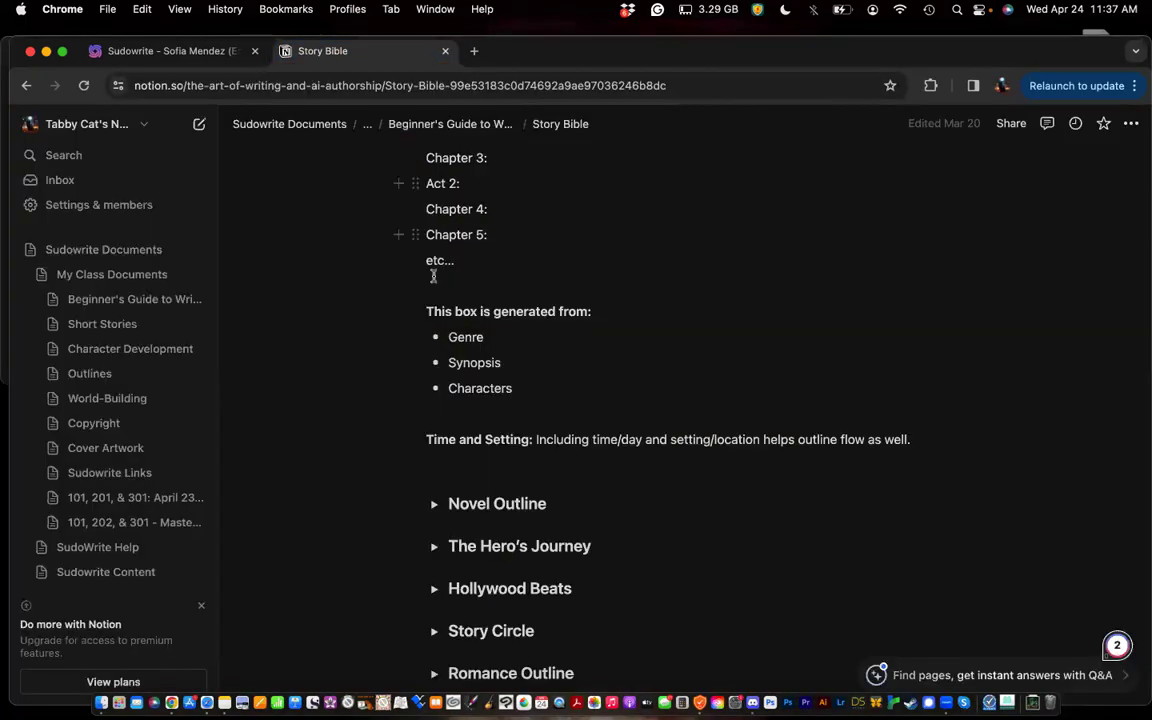
{"action": "scroll", "coordinate": [437, 280], "scroll_direction": "down", "scroll_amount": 3}
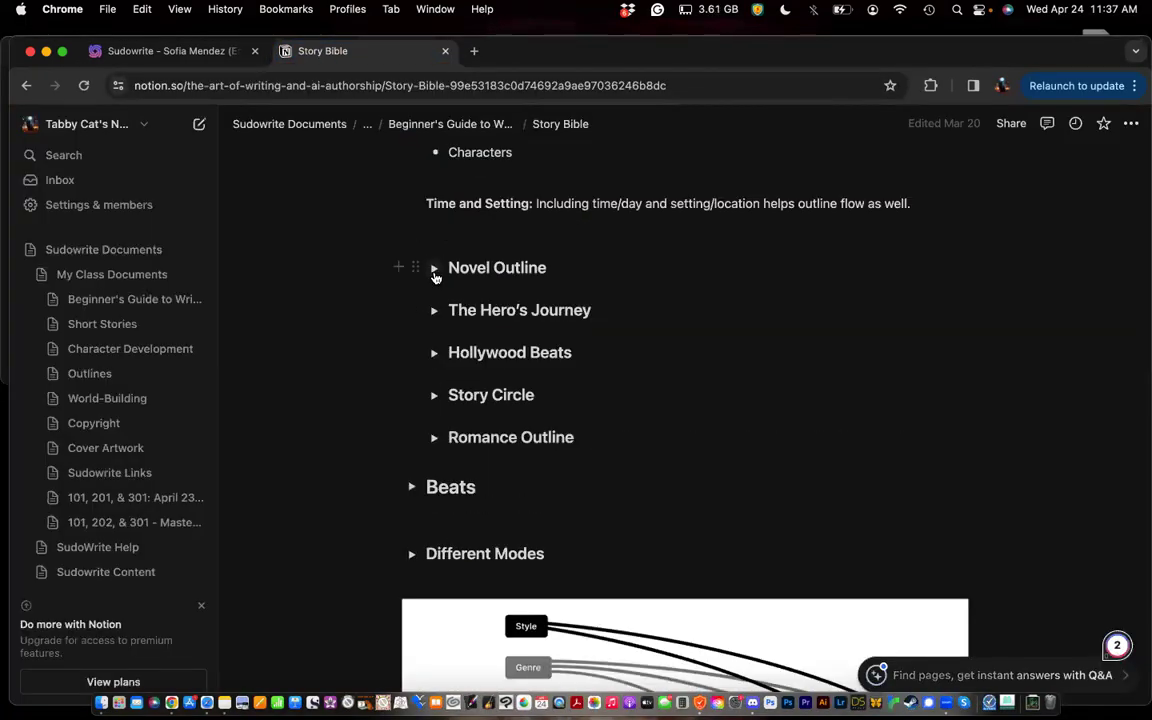
{"action": "key", "text": "super+alt+t"}
{"action": "key", "text": "ctrl+Tab"}
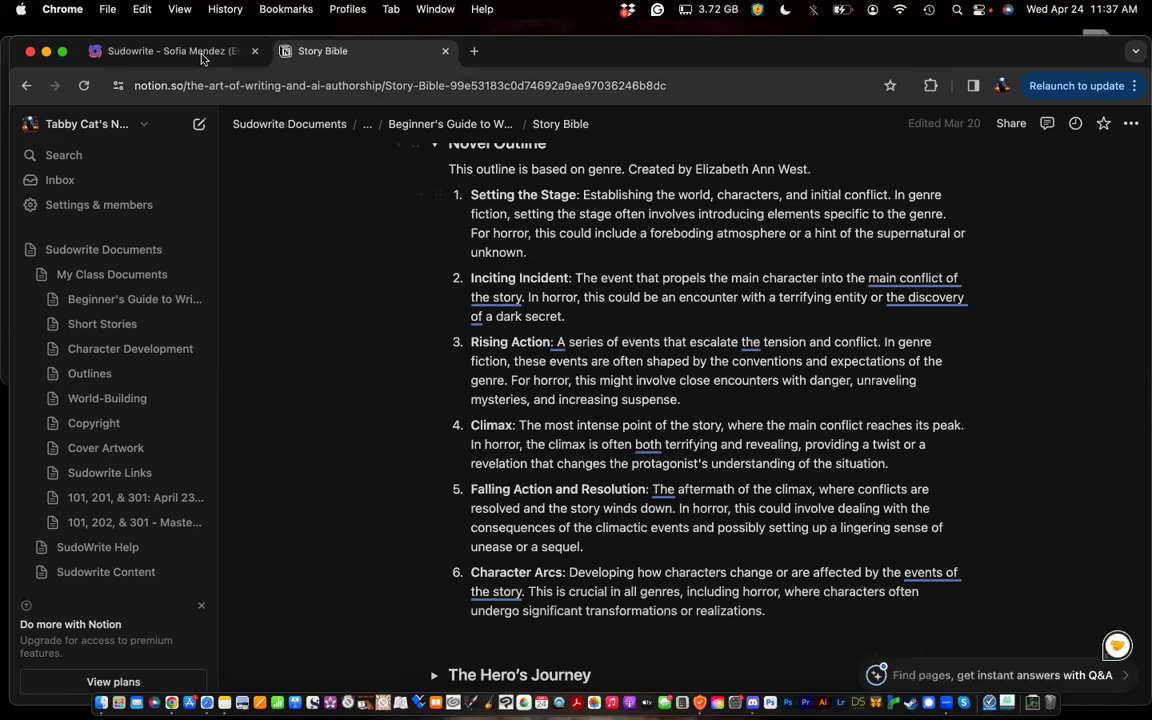
{"action": "left_click", "coordinate": [170, 51]}
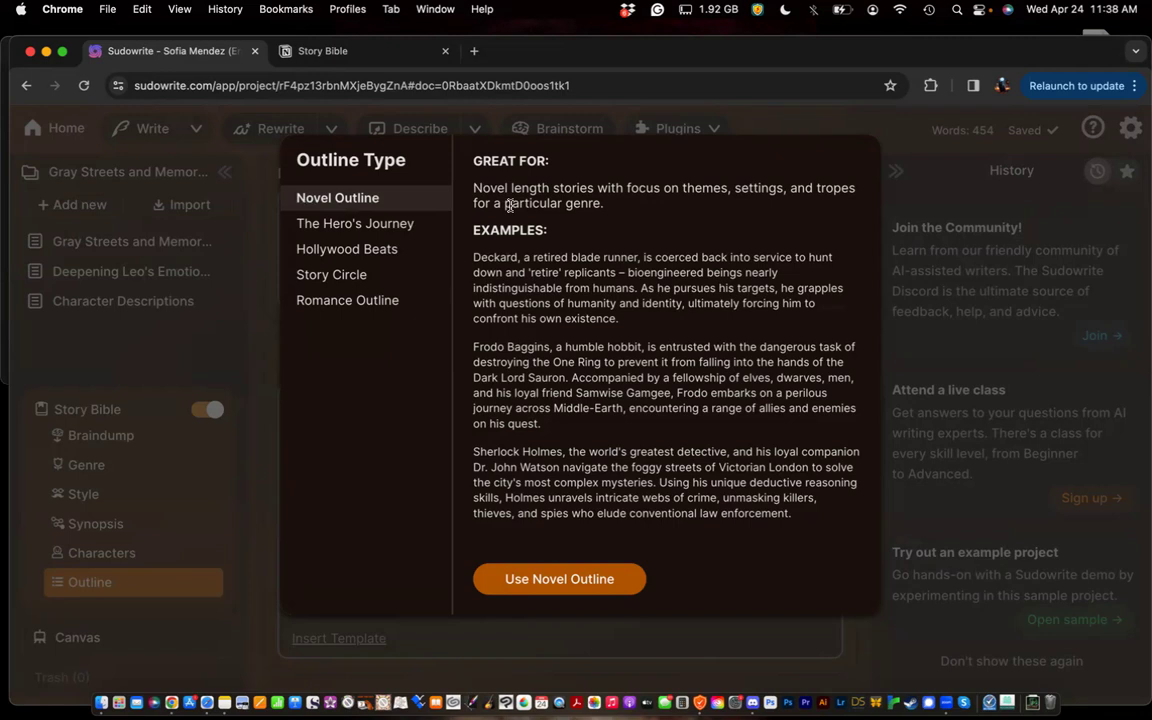
Step: Preview The Hero's Journey outline type, then bring up the Notion Story Bible reference page
{"action": "left_click", "coordinate": [405, 226]}
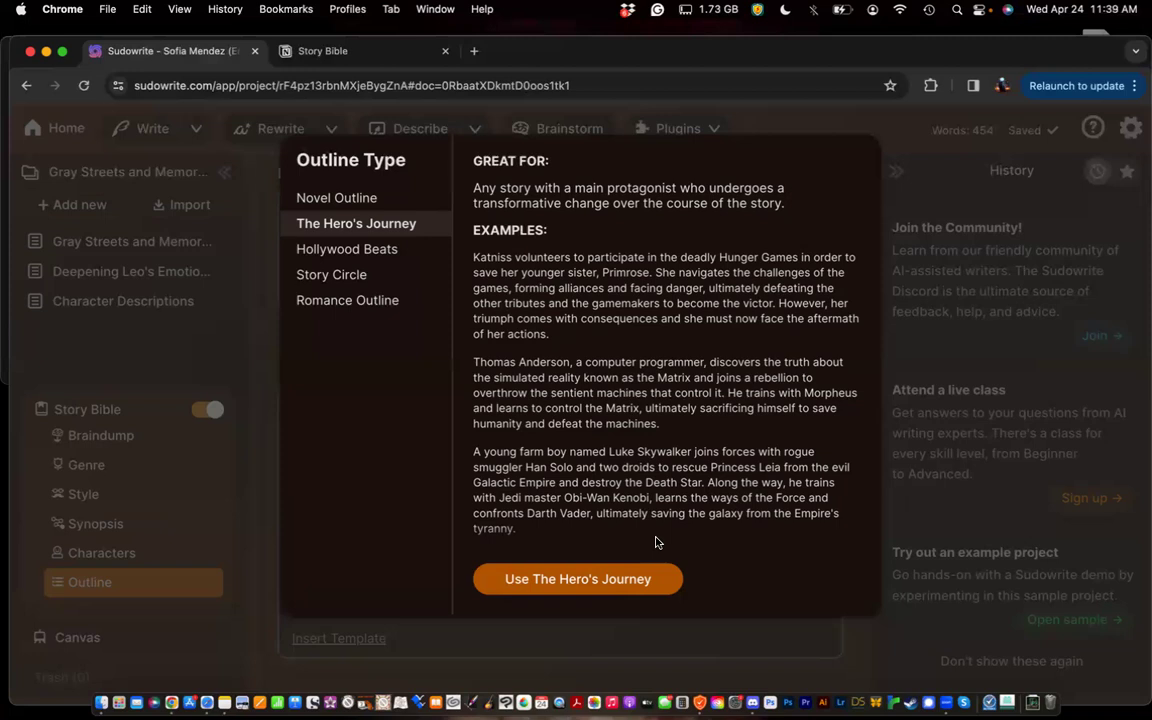
{"action": "left_click", "coordinate": [328, 54]}
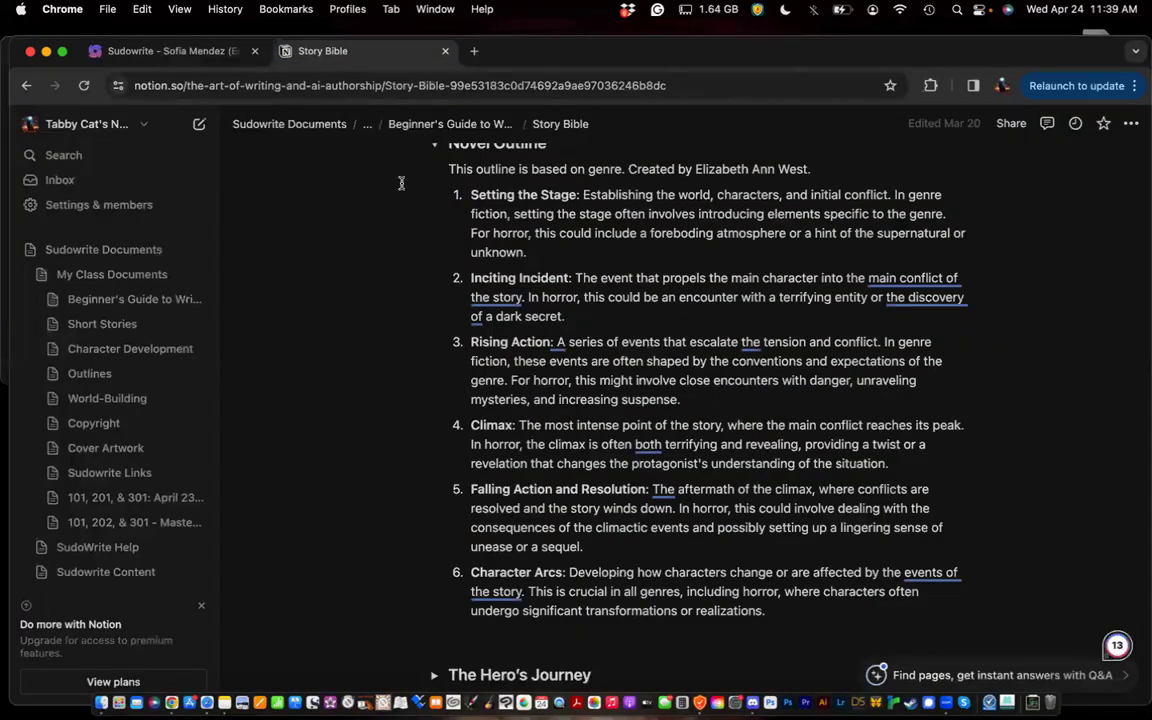
Step: In Notion, collapse Novel Outline and read The Hero's Journey stages before returning to Sudowrite
{"action": "scroll", "coordinate": [432, 226], "scroll_direction": "up", "scroll_amount": 2}
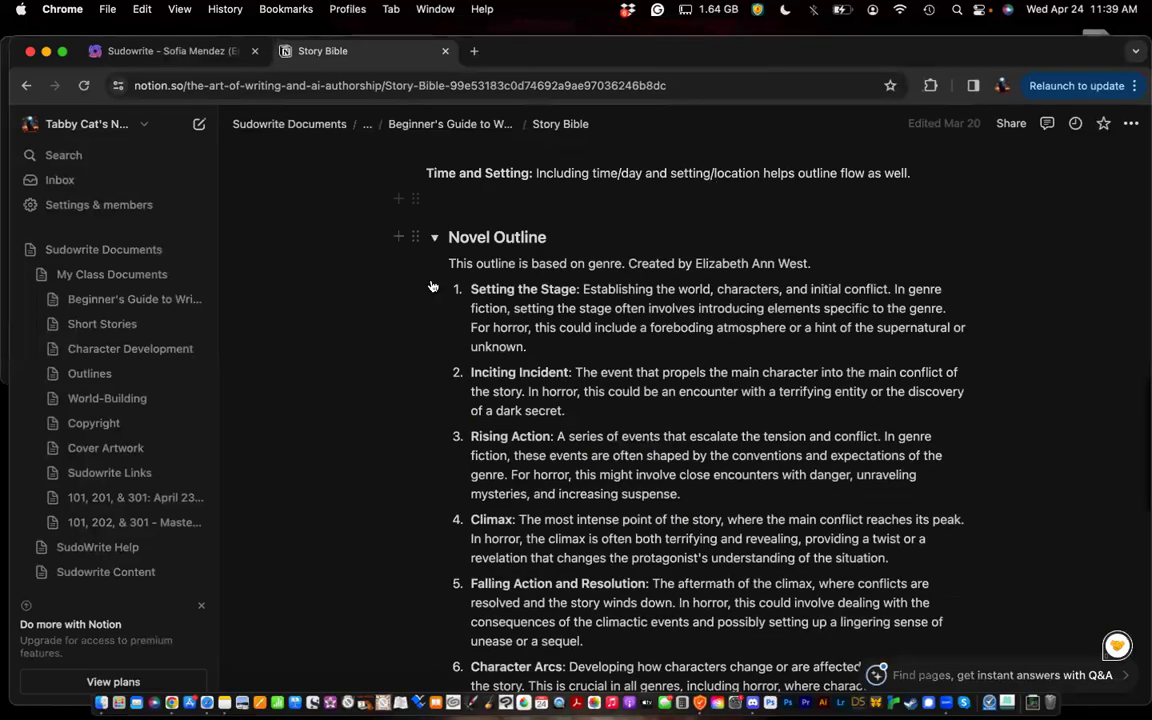
{"action": "scroll", "coordinate": [432, 287], "scroll_direction": "down", "scroll_amount": 2}
{"action": "key", "text": "super+Return"}
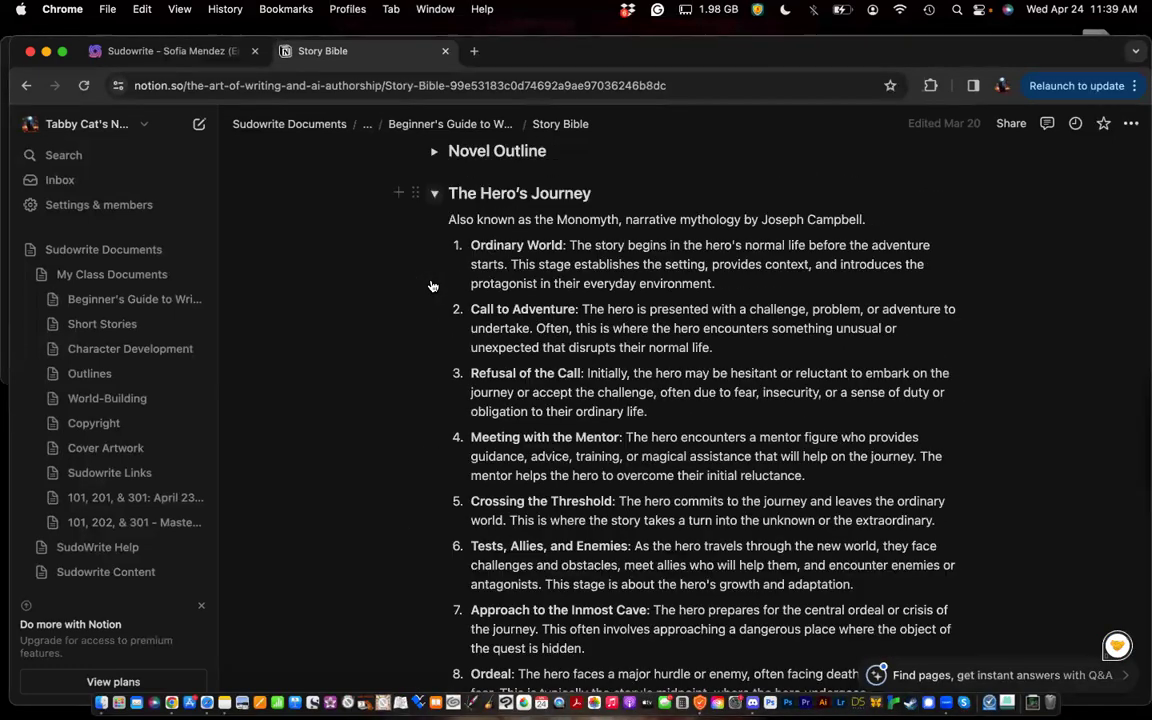
{"action": "scroll", "coordinate": [432, 285], "scroll_direction": "down", "scroll_amount": 1}
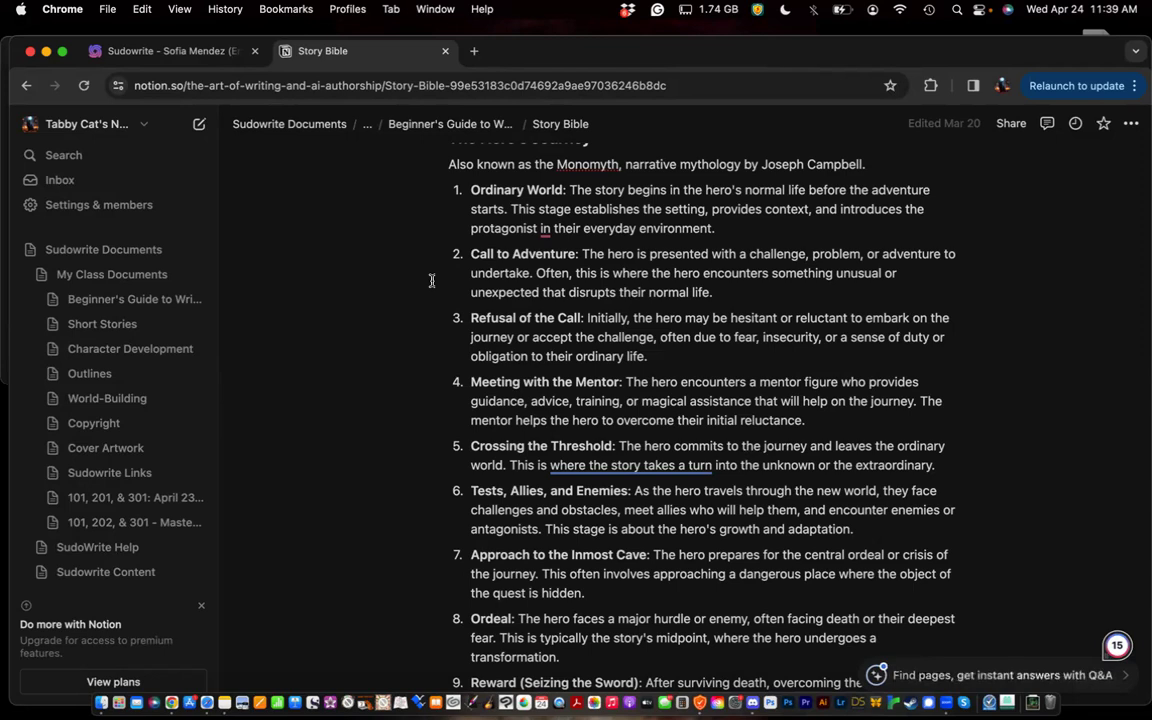
{"action": "scroll", "coordinate": [432, 281], "scroll_direction": "down", "scroll_amount": 1}
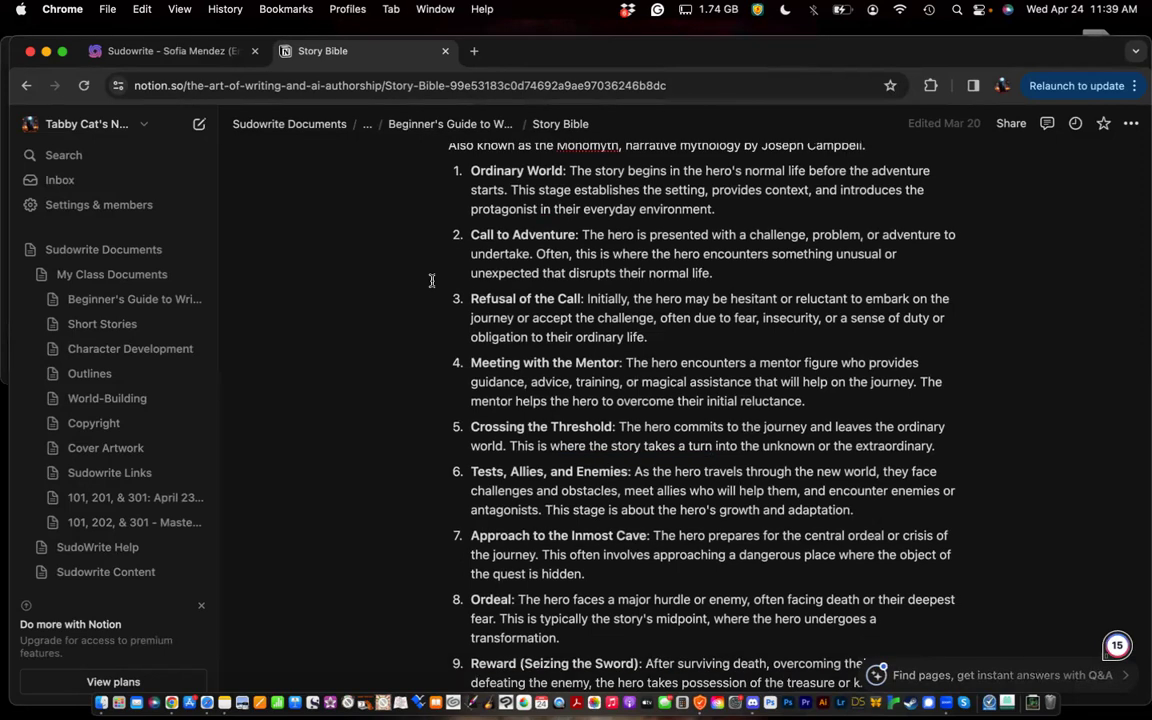
{"action": "scroll", "coordinate": [432, 281], "scroll_direction": "up", "scroll_amount": 1}
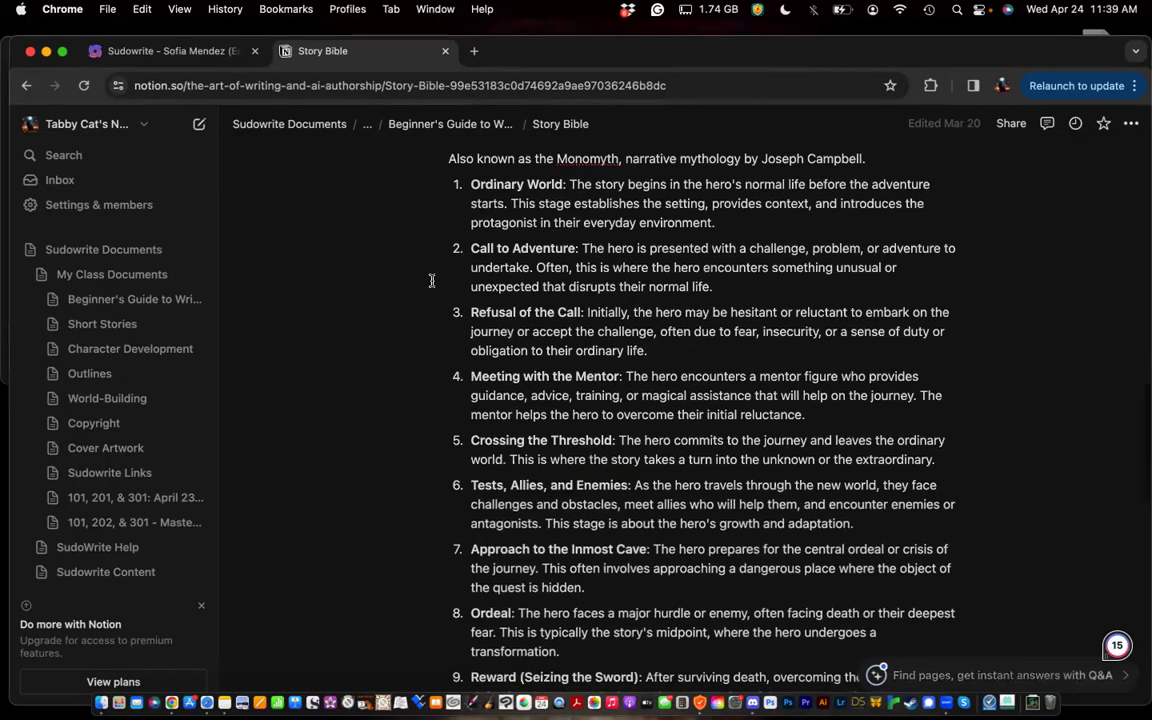
{"action": "scroll", "coordinate": [516, 510], "scroll_direction": "up", "scroll_amount": 3}
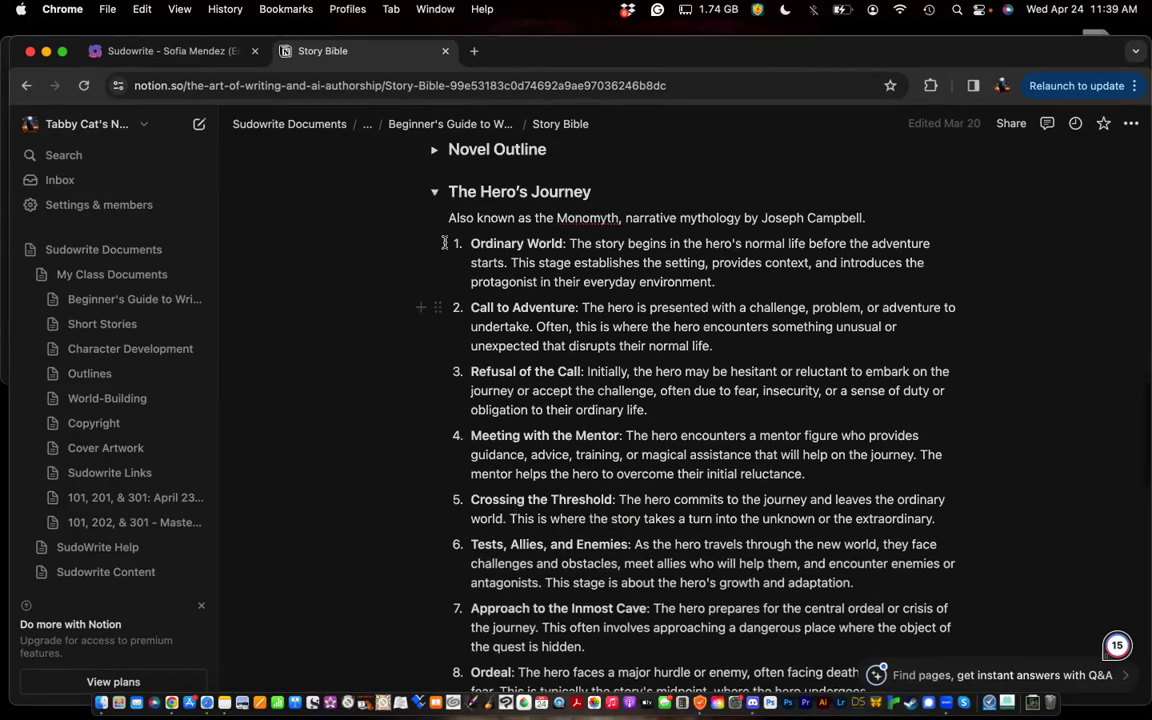
{"action": "left_click", "coordinate": [170, 57]}
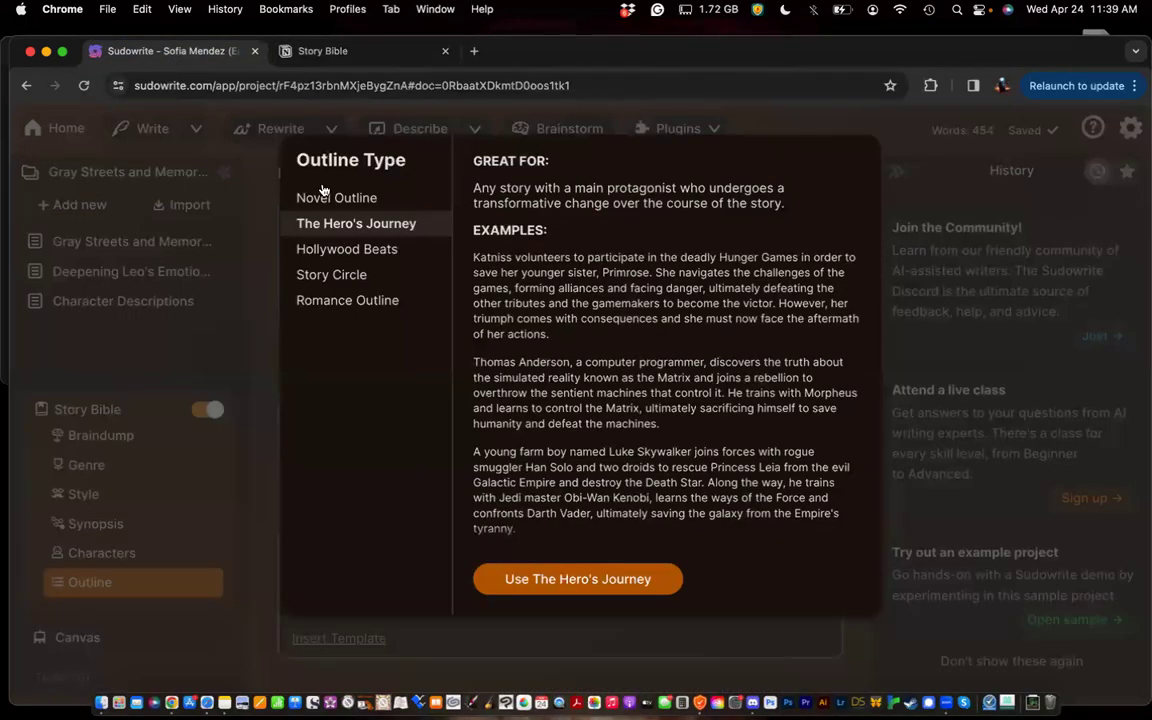
Step: Preview Hollywood Beats in Sudowrite, then collapse The Hero's Journey on the Notion page
{"action": "left_click", "coordinate": [323, 251]}
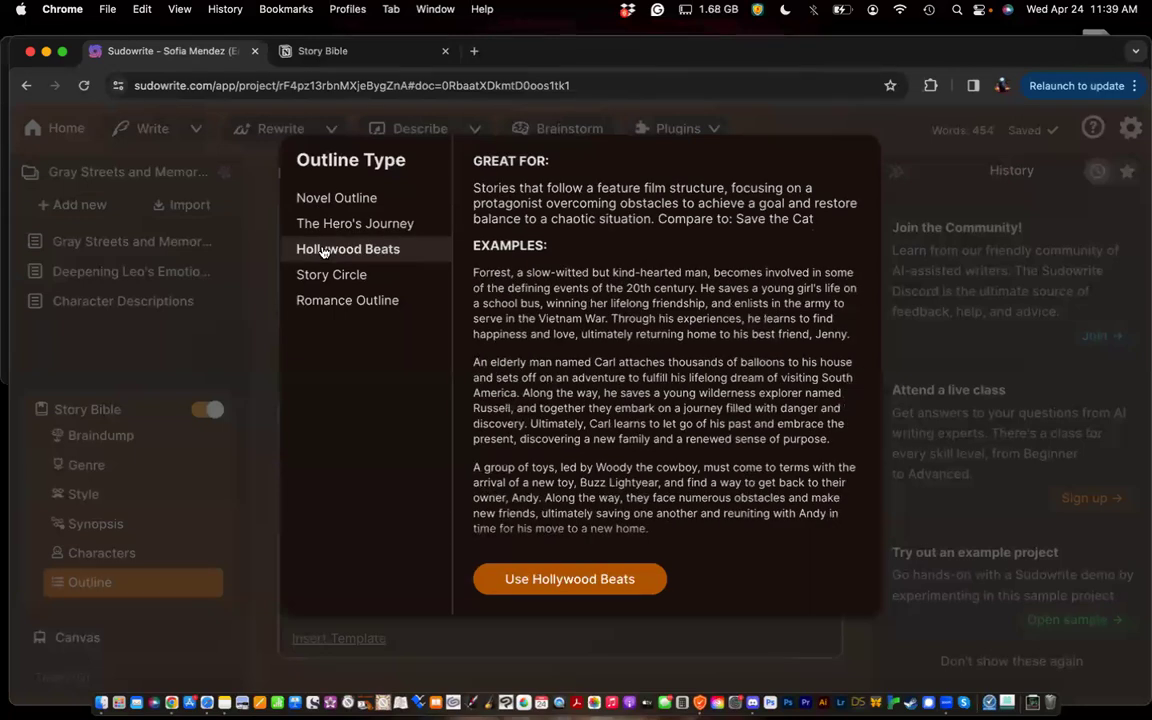
{"action": "key", "text": "ctrl+Tab"}
{"action": "left_click", "coordinate": [433, 192]}
Step: Expand Hollywood Beats in Notion and scroll through its numbered beats, then return to Sudowrite
{"action": "left_click", "coordinate": [435, 240]}
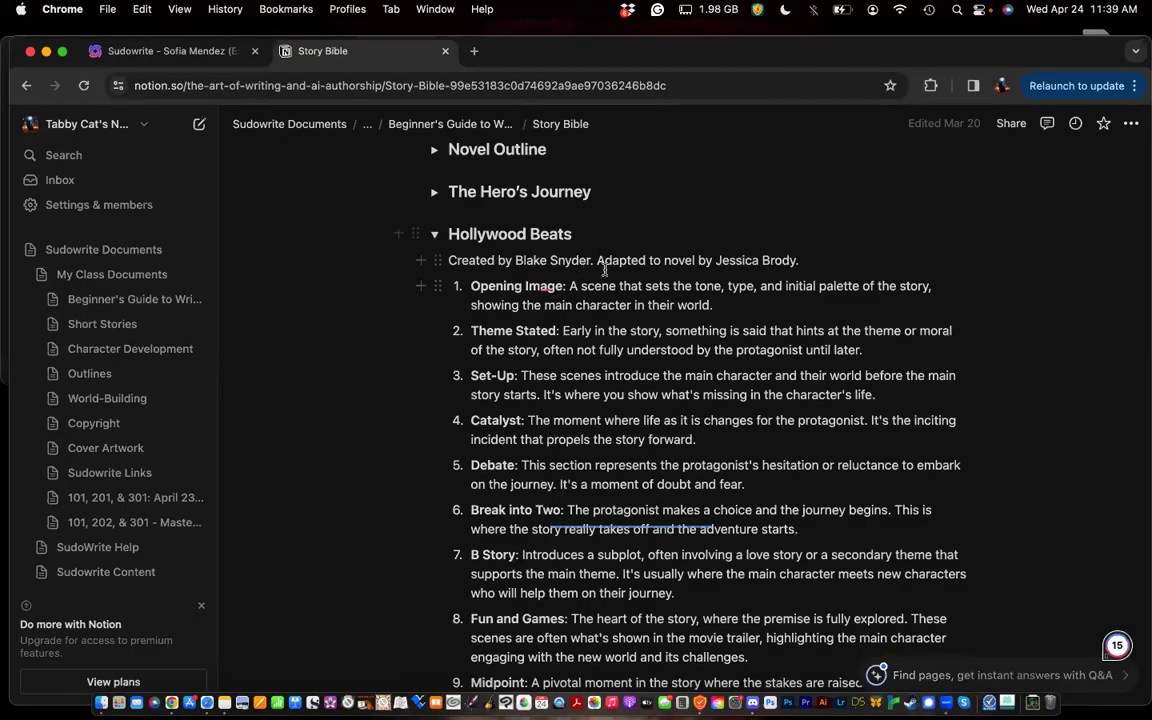
{"action": "key", "text": "ctrl+Tab"}
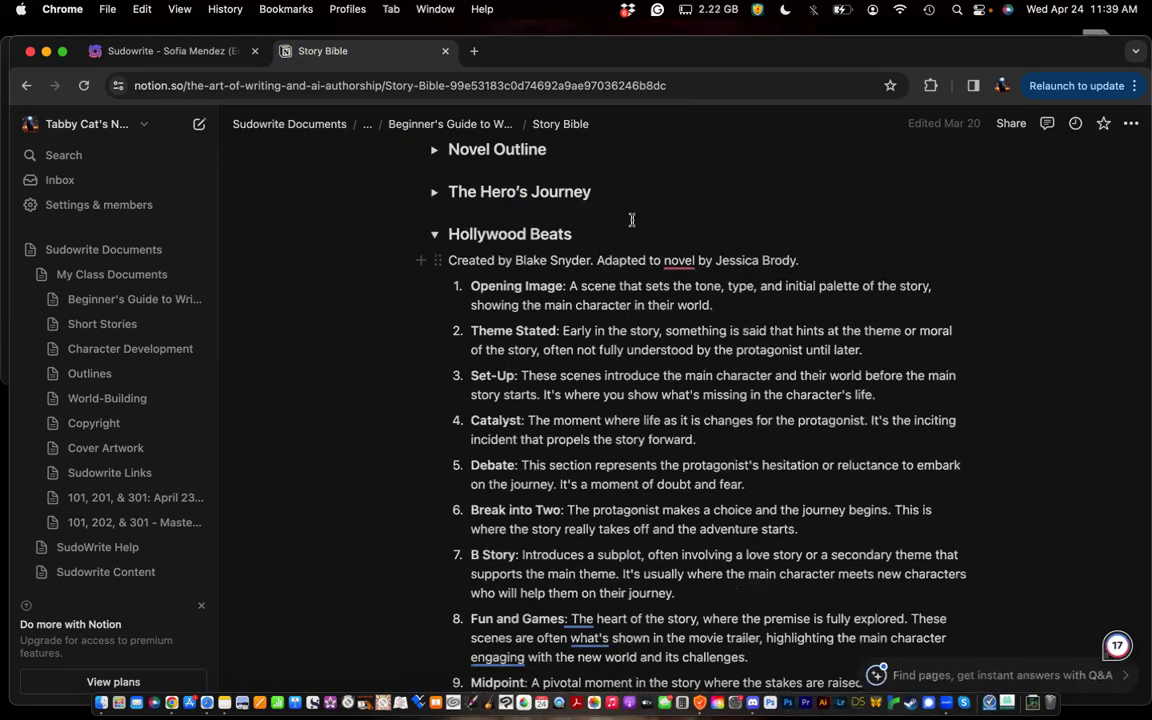
{"action": "scroll", "coordinate": [640, 380], "scroll_direction": "down", "scroll_amount": 3}
{"action": "scroll", "coordinate": [655, 375], "scroll_direction": "down", "scroll_amount": 1}
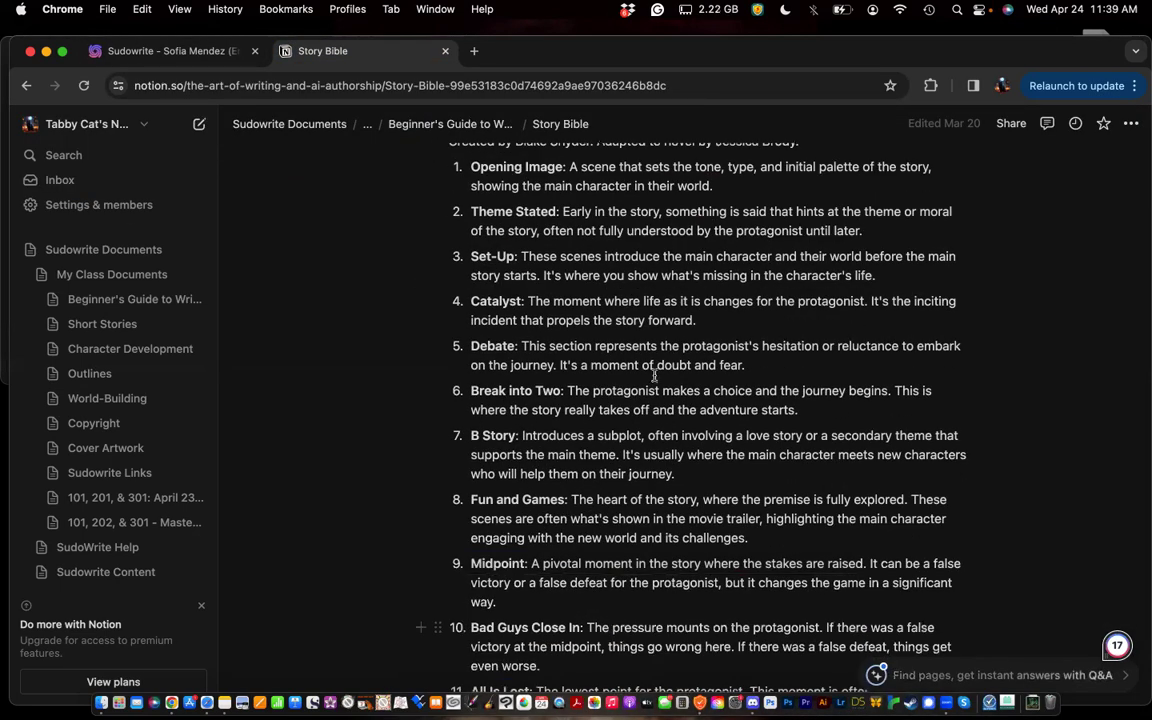
{"action": "left_click", "coordinate": [121, 50]}
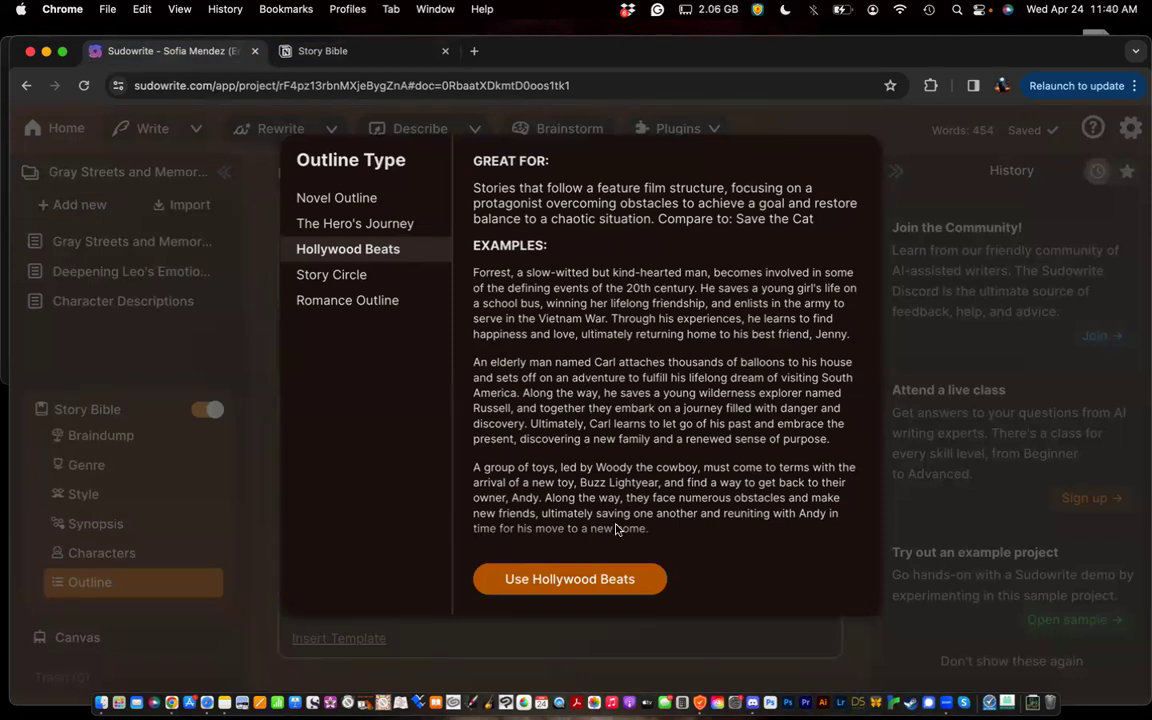
Step: Preview Story Circle, then dismiss the outline chooser without applying any template
{"action": "left_click", "coordinate": [391, 284]}
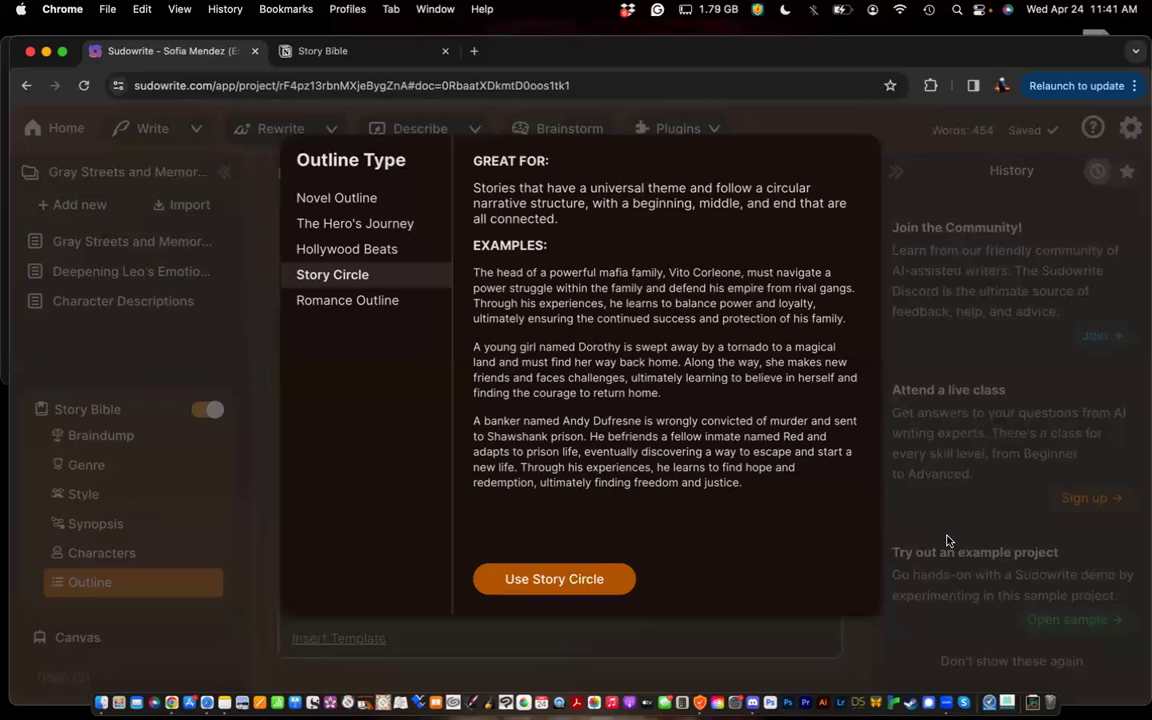
{"action": "left_click", "coordinate": [774, 624]}
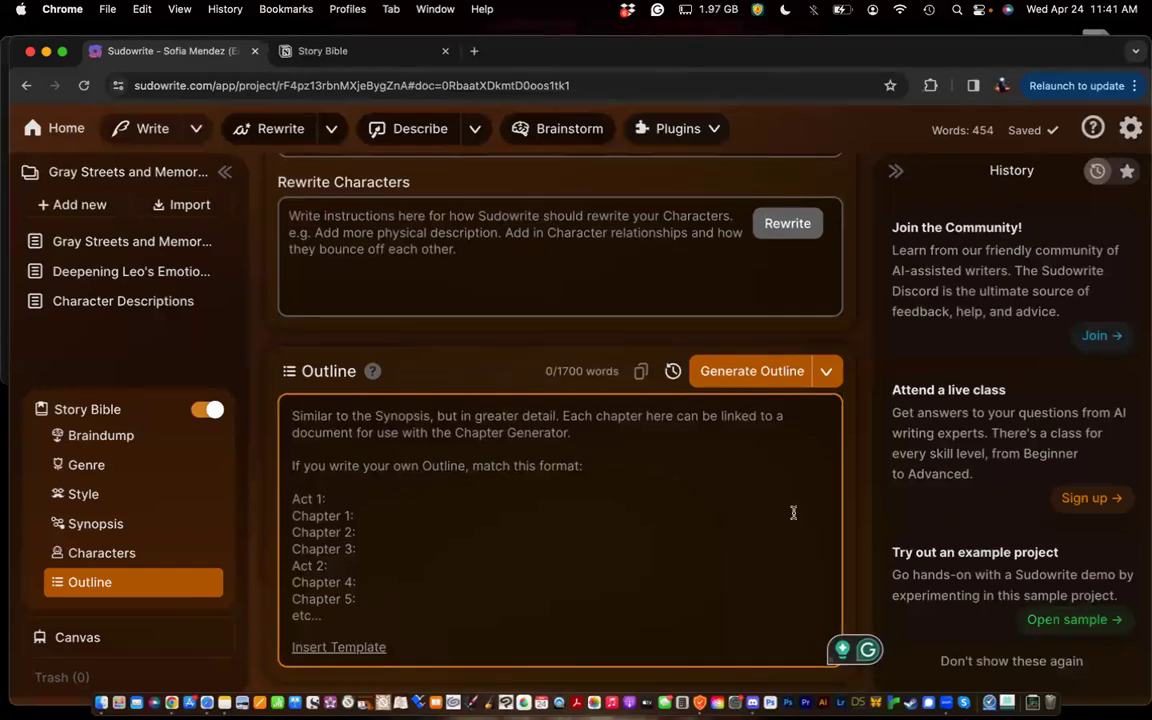
{"action": "left_click", "coordinate": [196, 128]}
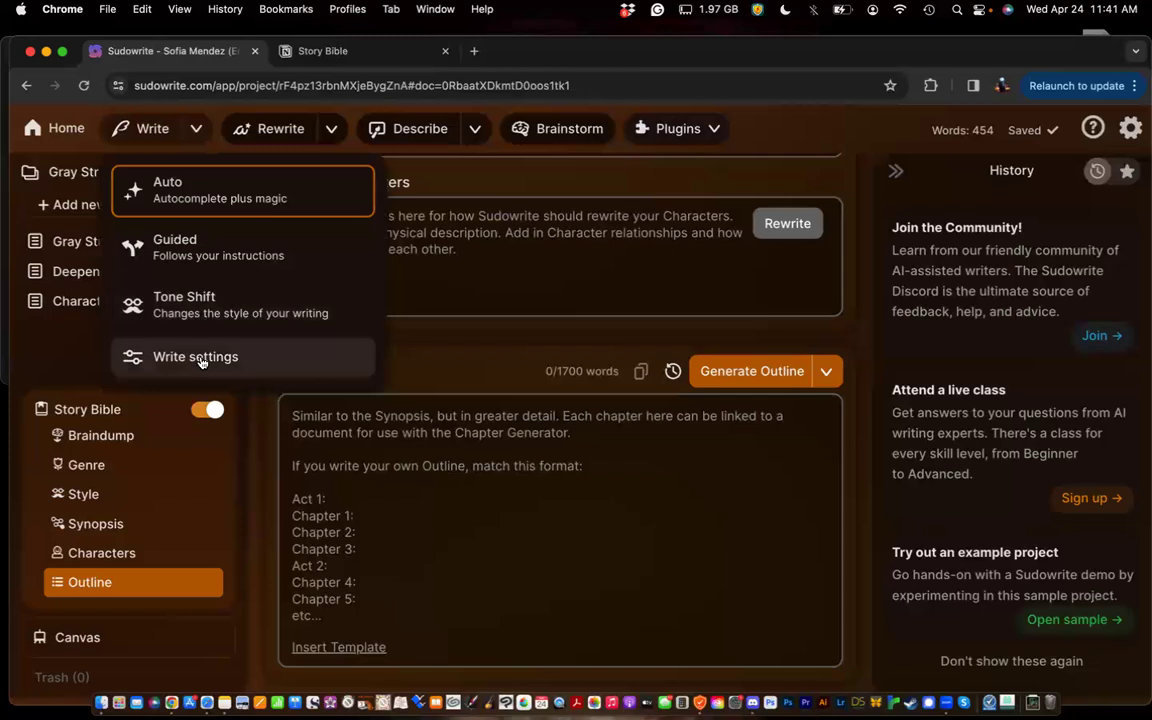
{"action": "left_click", "coordinate": [198, 357]}
{"action": "left_click", "coordinate": [218, 430]}
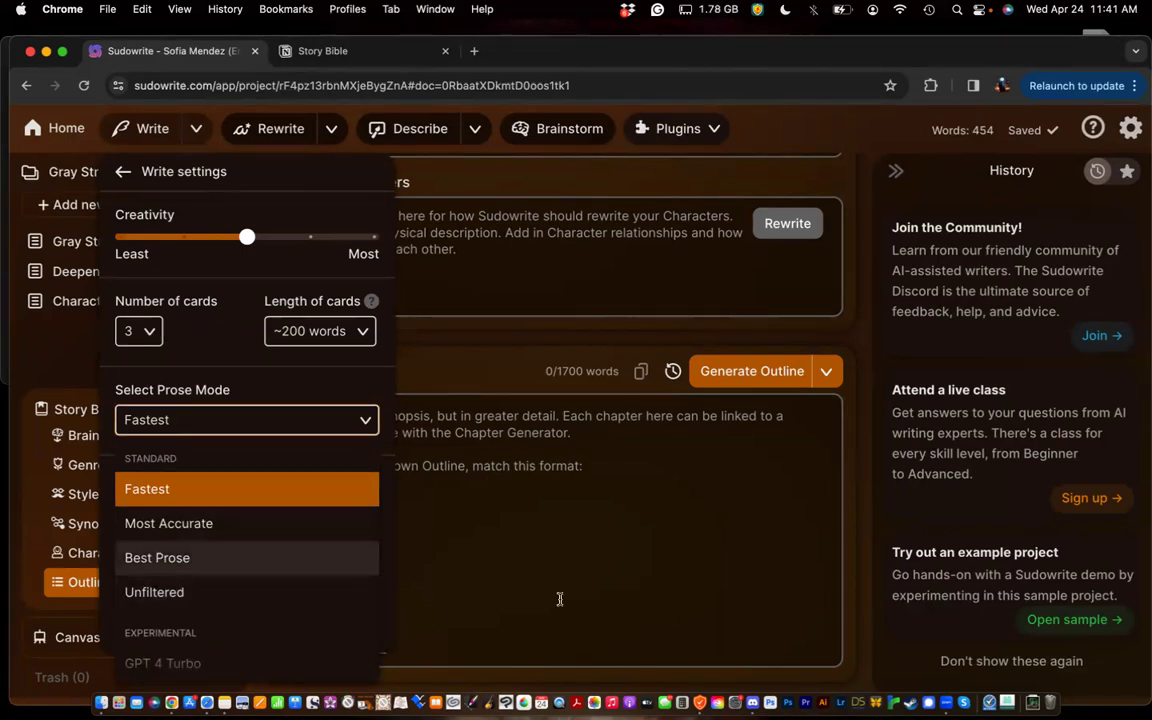
{"action": "left_click", "coordinate": [731, 551]}
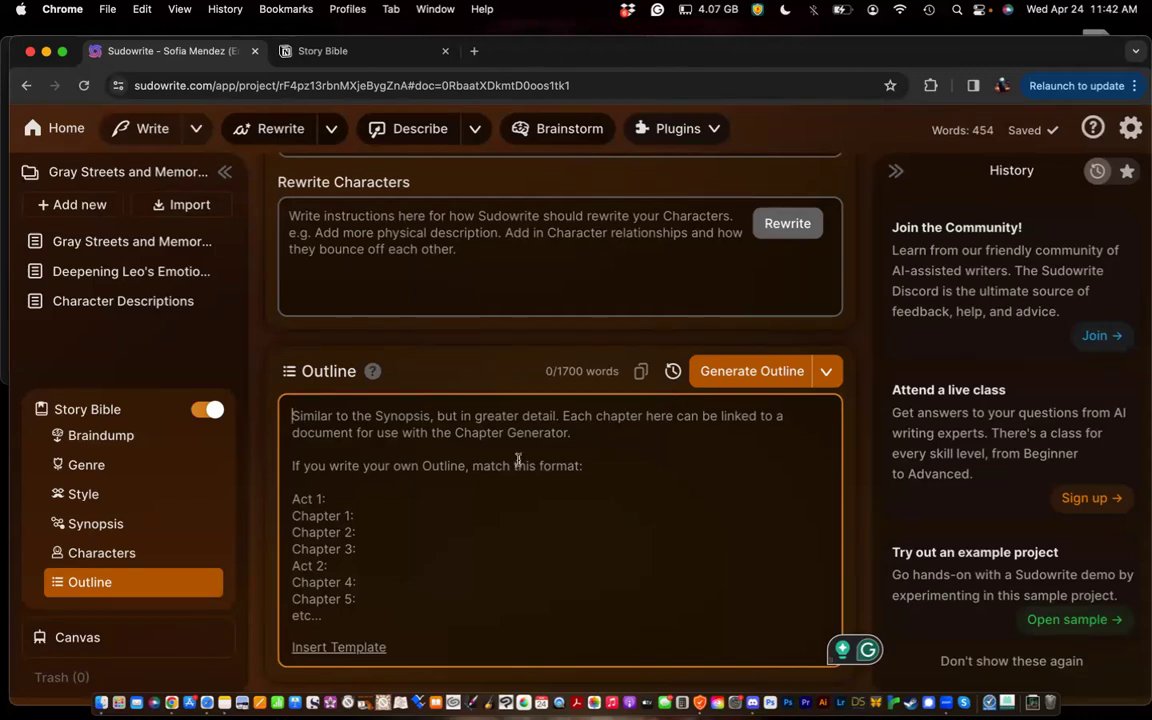
{"action": "scroll", "coordinate": [518, 460], "scroll_direction": "up", "scroll_amount": 10}
{"action": "scroll", "coordinate": [518, 460], "scroll_direction": "up", "scroll_amount": 3}
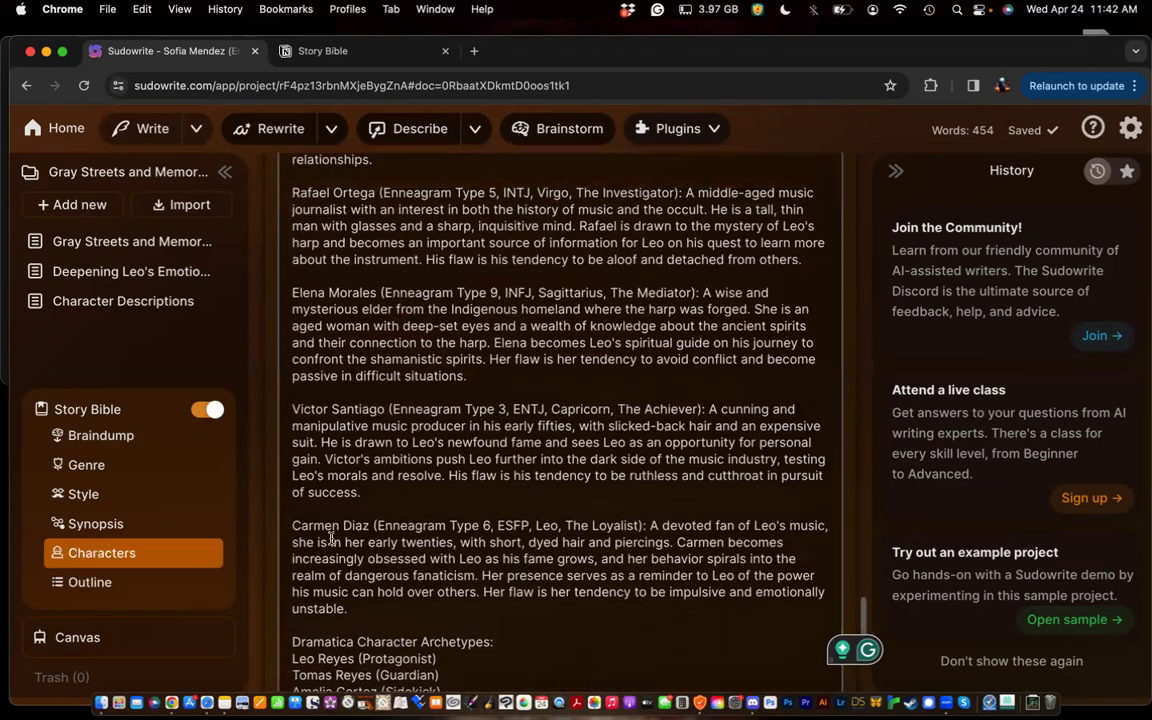
{"action": "scroll", "coordinate": [317, 420], "scroll_direction": "up", "scroll_amount": 5}
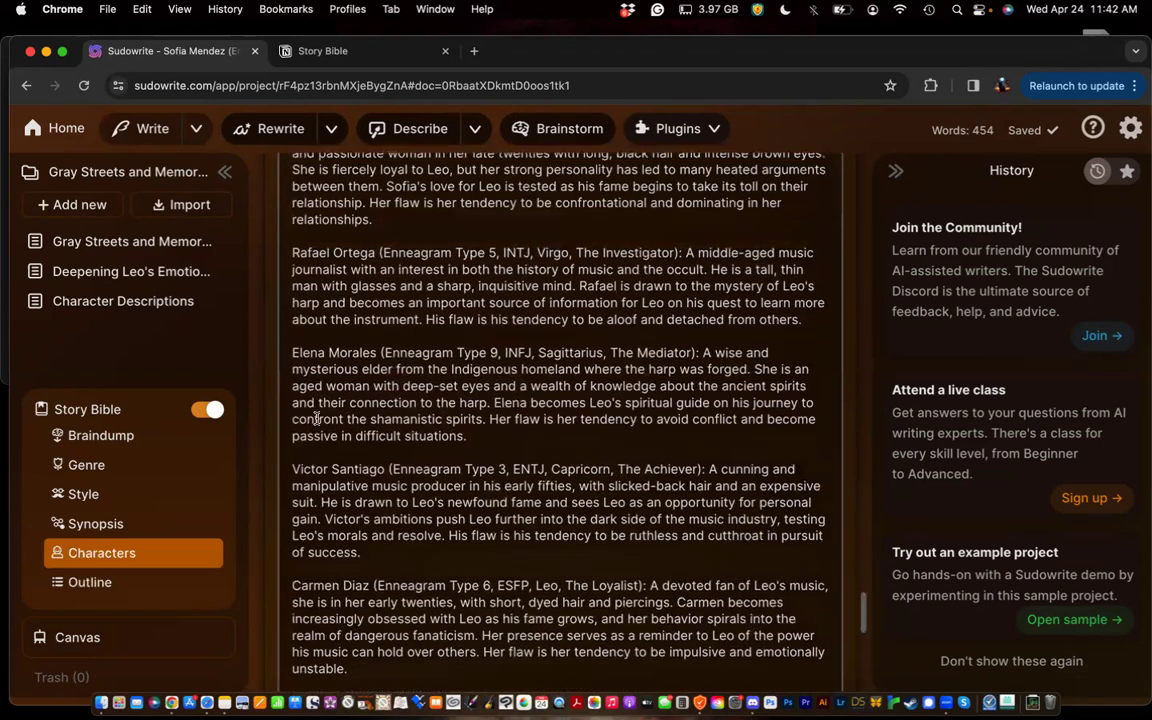
{"action": "scroll", "coordinate": [317, 420], "scroll_direction": "up", "scroll_amount": 6}
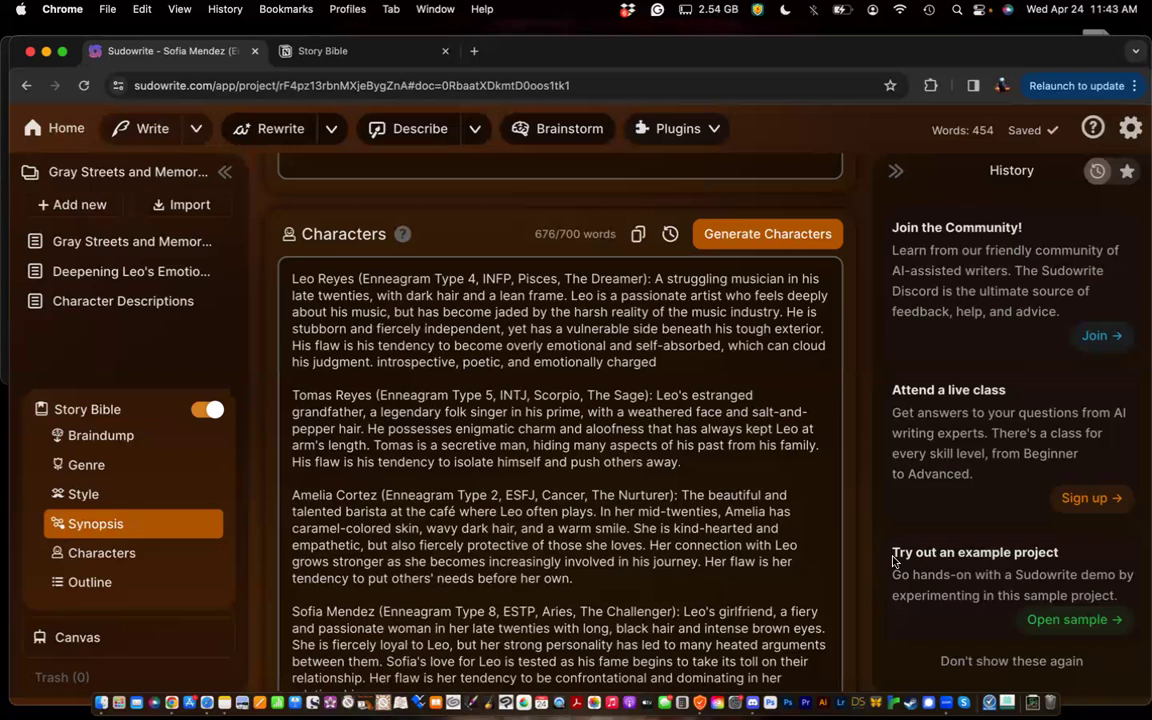
{"action": "scroll", "coordinate": [841, 445], "scroll_direction": "down", "scroll_amount": 15}
{"action": "scroll", "coordinate": [841, 445], "scroll_direction": "down", "scroll_amount": 5}
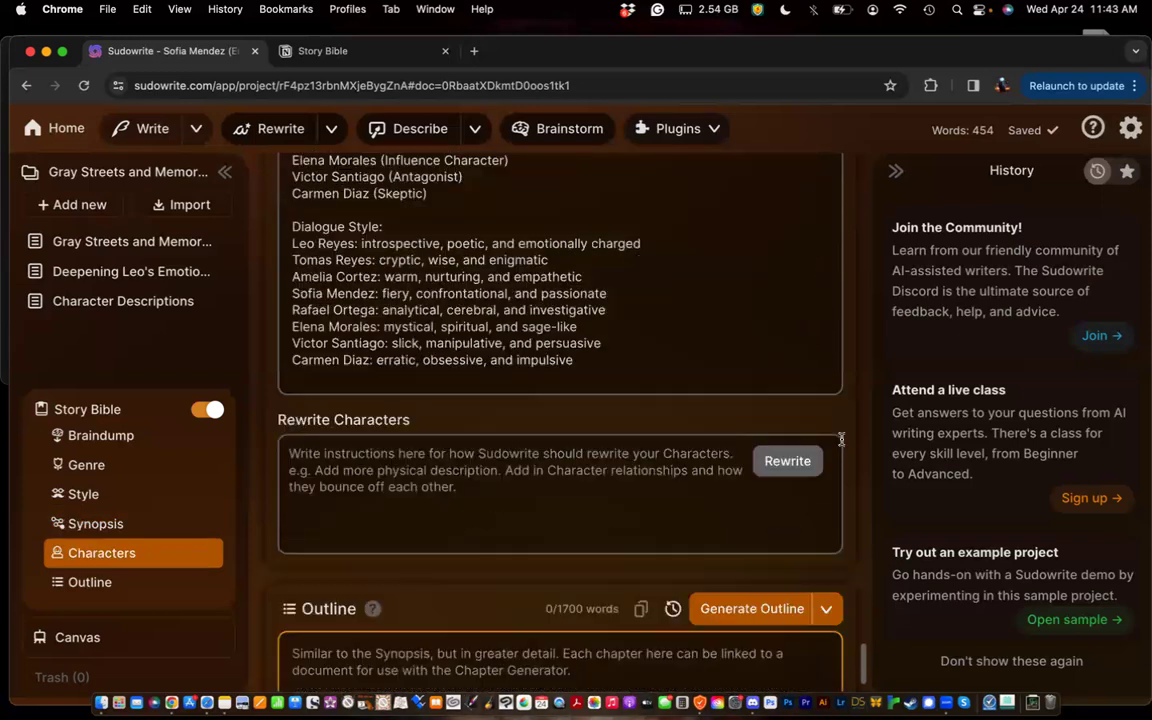
Step: Reopen the outline chooser and compare Hollywood Beats, The Hero's Journey and Story Circle, ending on Story Circle
{"action": "left_click", "coordinate": [827, 362]}
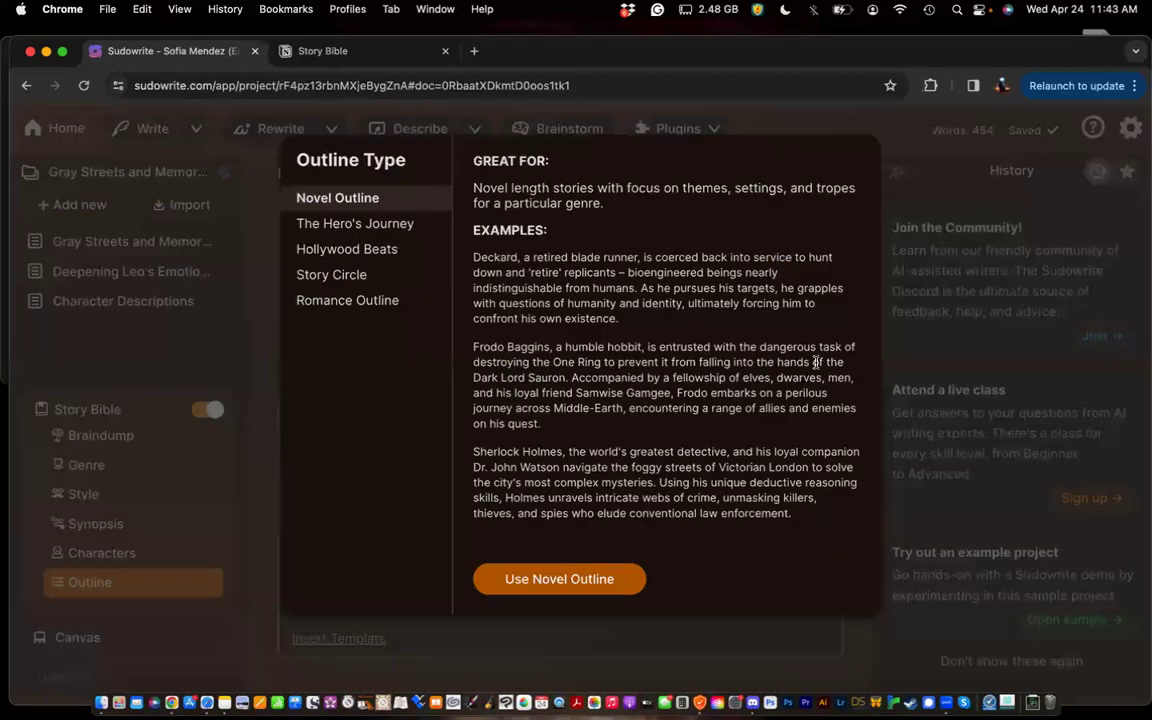
{"action": "left_click", "coordinate": [399, 249]}
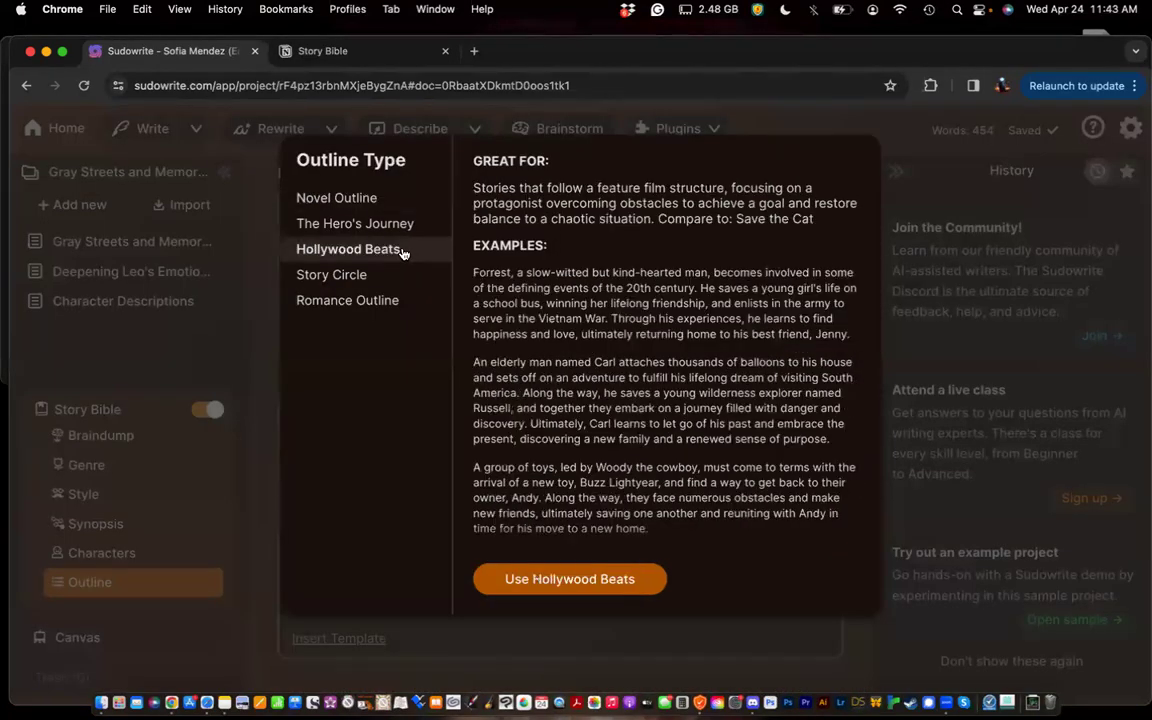
{"action": "left_click", "coordinate": [390, 283]}
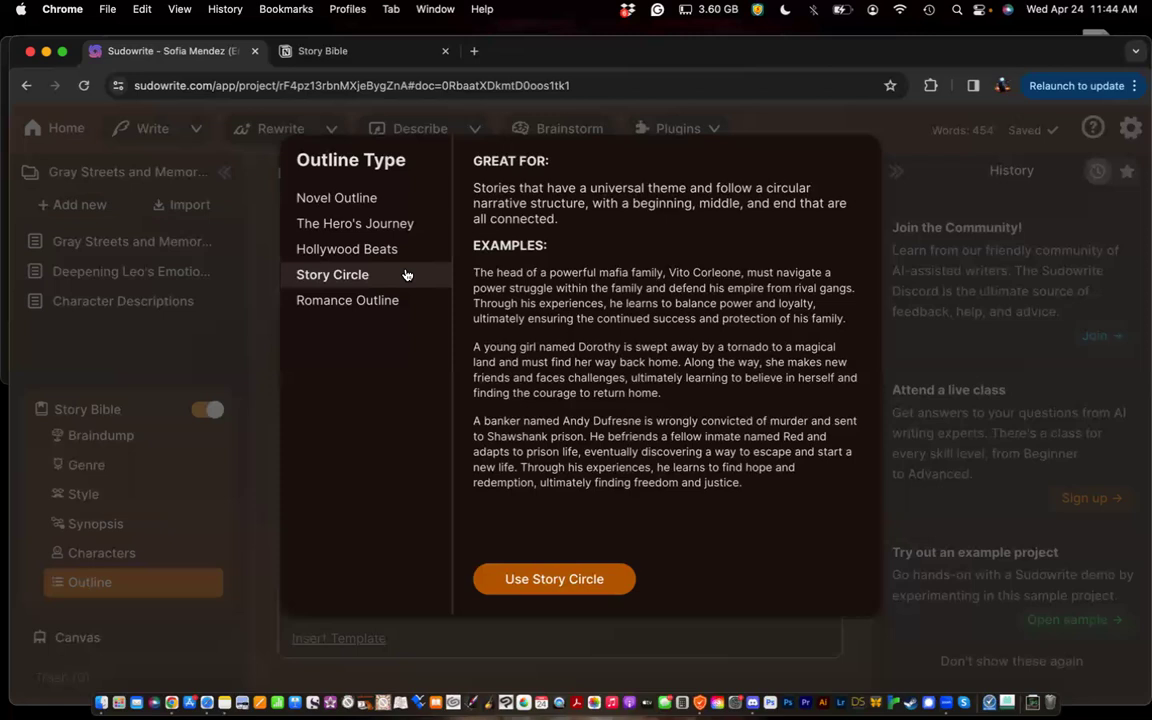
{"action": "left_click", "coordinate": [382, 225]}
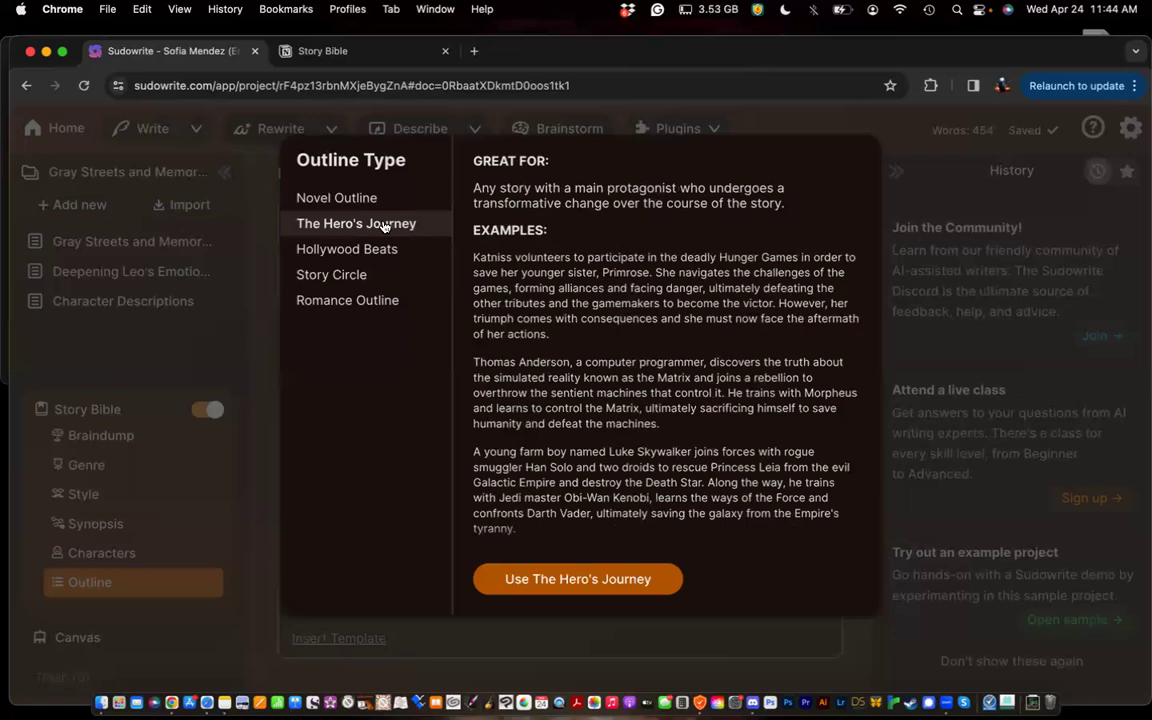
{"action": "left_click", "coordinate": [358, 277]}
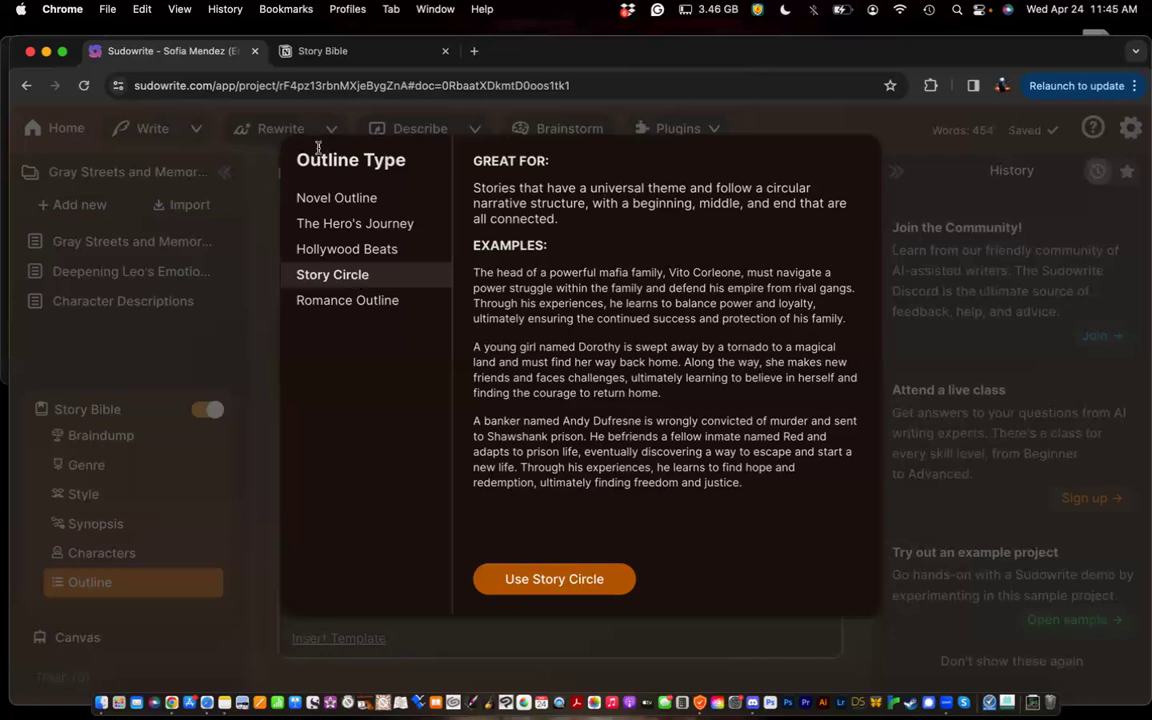
{"action": "key", "text": "ctrl+Tab"}
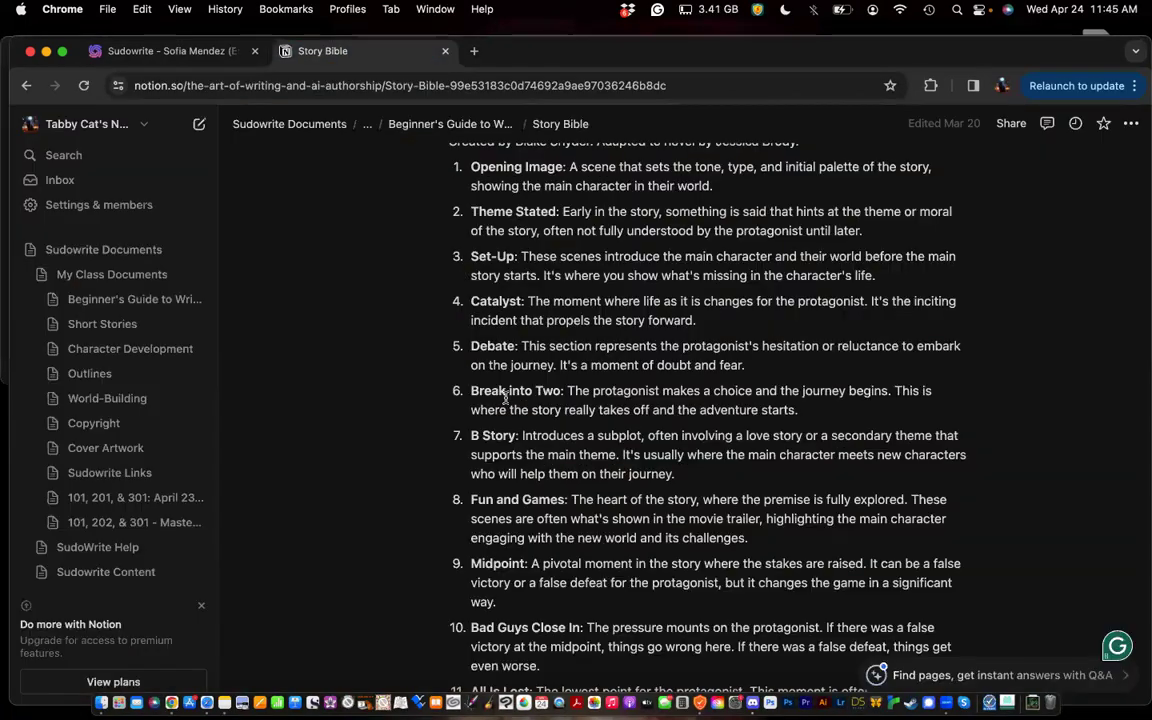
Step: In Notion, collapse Hollywood Beats and read through the Story Circle steps, then return to Sudowrite
{"action": "scroll", "coordinate": [437, 327], "scroll_direction": "up", "scroll_amount": 3}
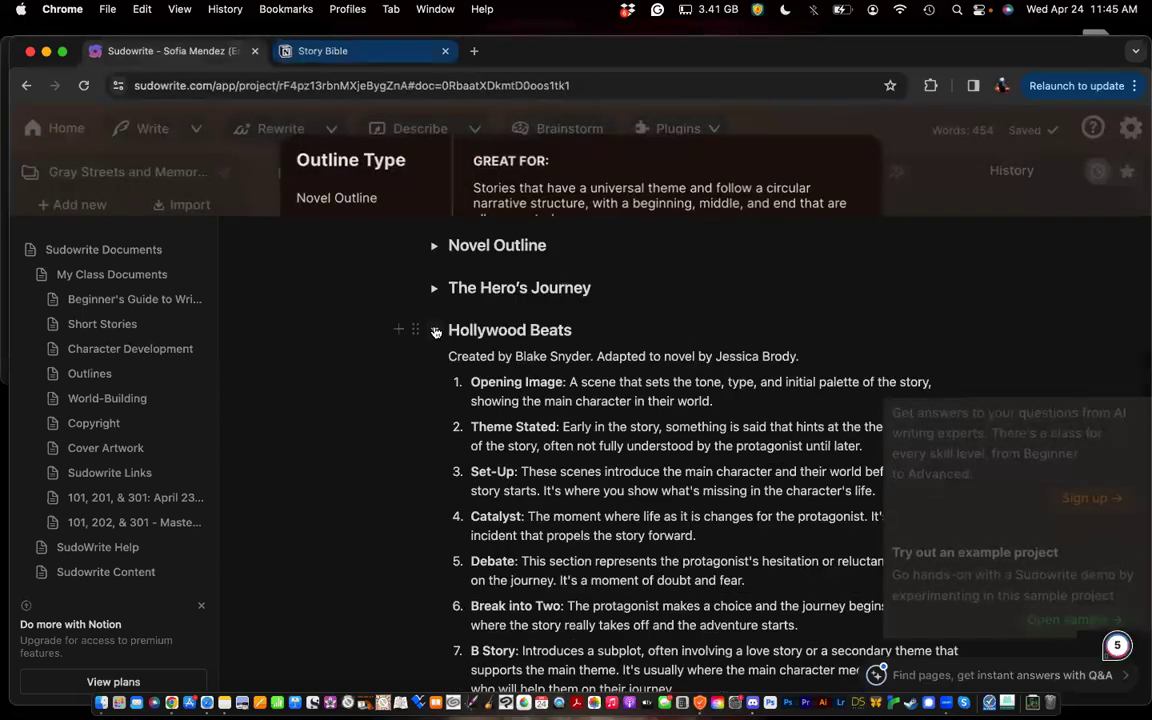
{"action": "left_click", "coordinate": [436, 332]}
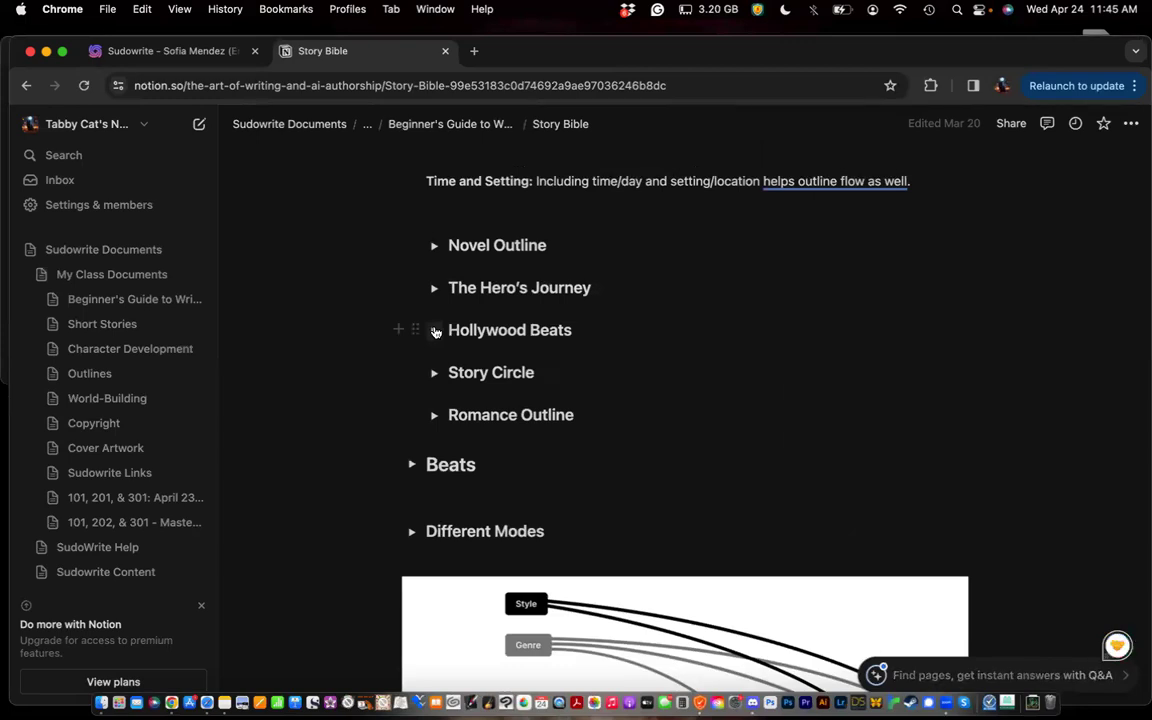
{"action": "left_click", "coordinate": [434, 375]}
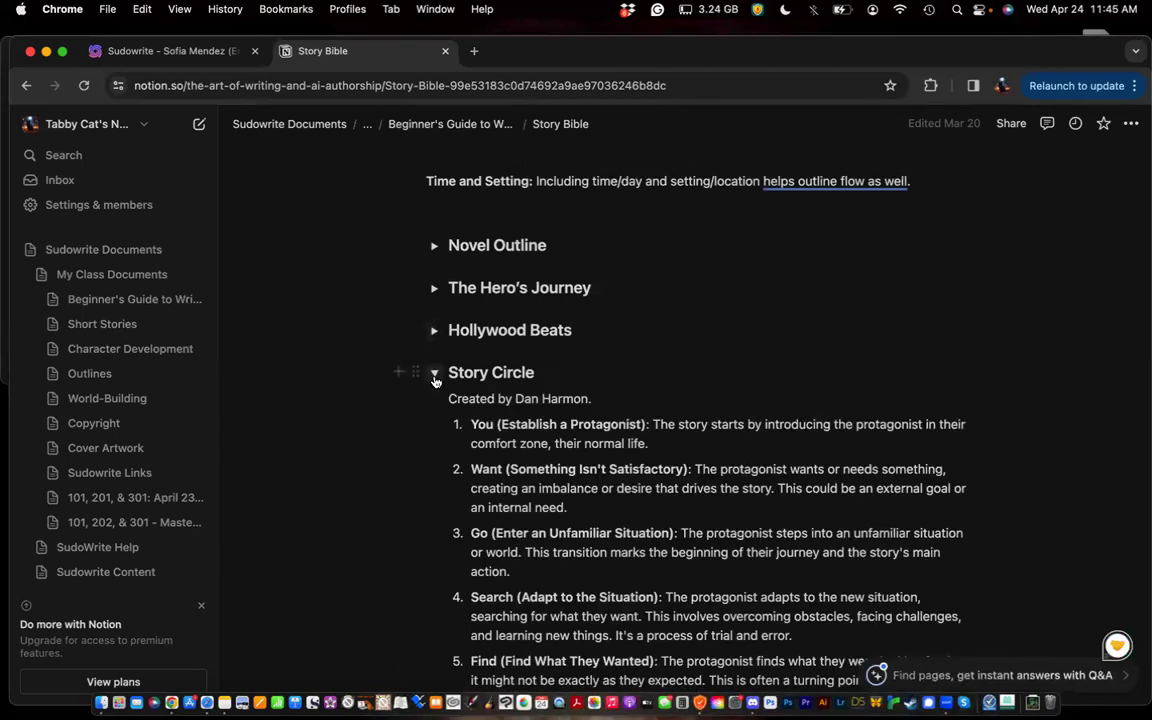
{"action": "scroll", "coordinate": [432, 373], "scroll_direction": "down", "scroll_amount": 5}
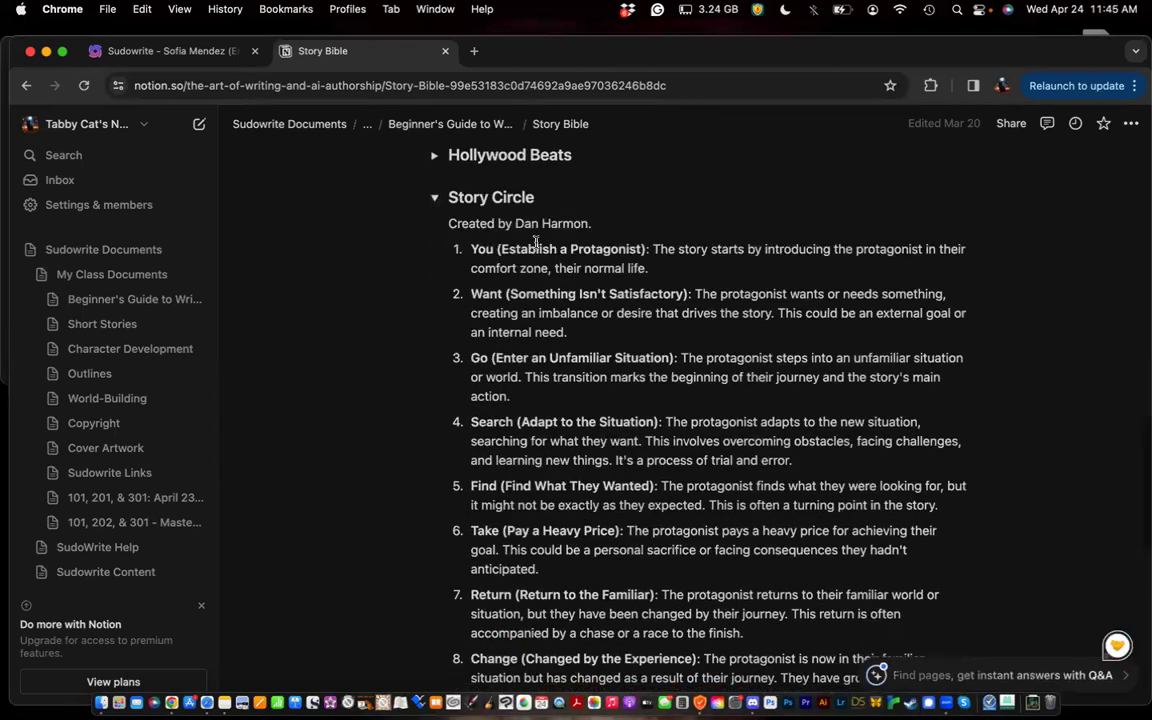
{"action": "scroll", "coordinate": [536, 243], "scroll_direction": "down", "scroll_amount": 1}
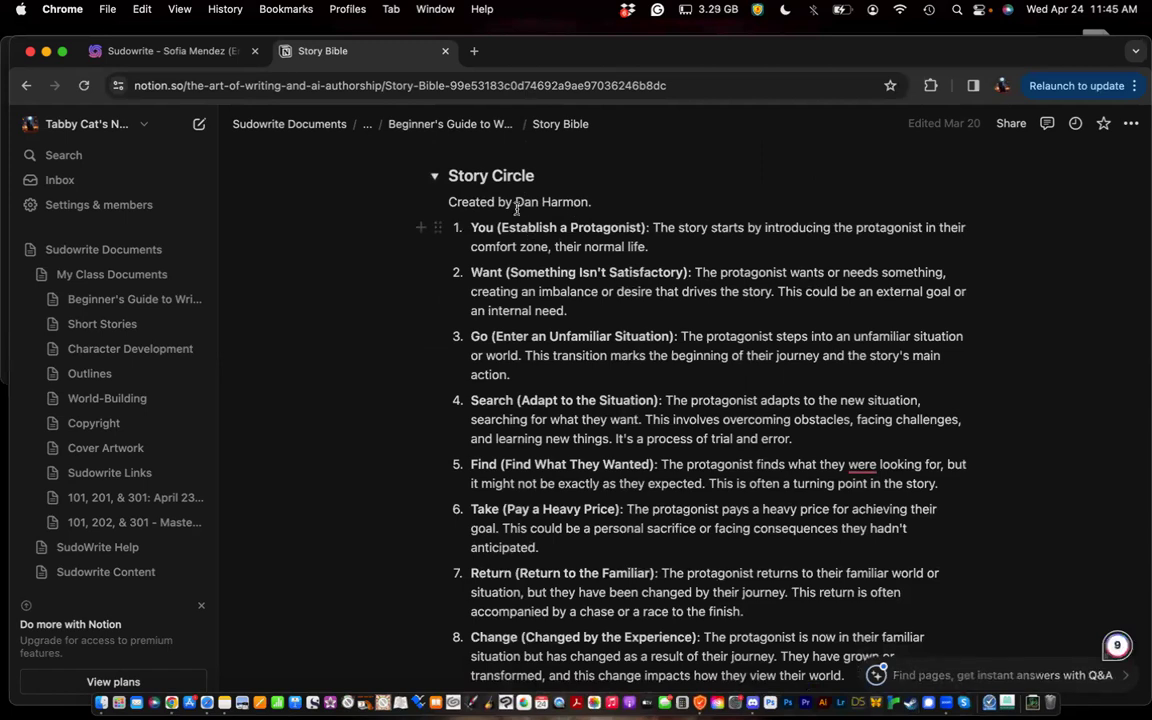
{"action": "scroll", "coordinate": [516, 208], "scroll_direction": "down", "scroll_amount": 2}
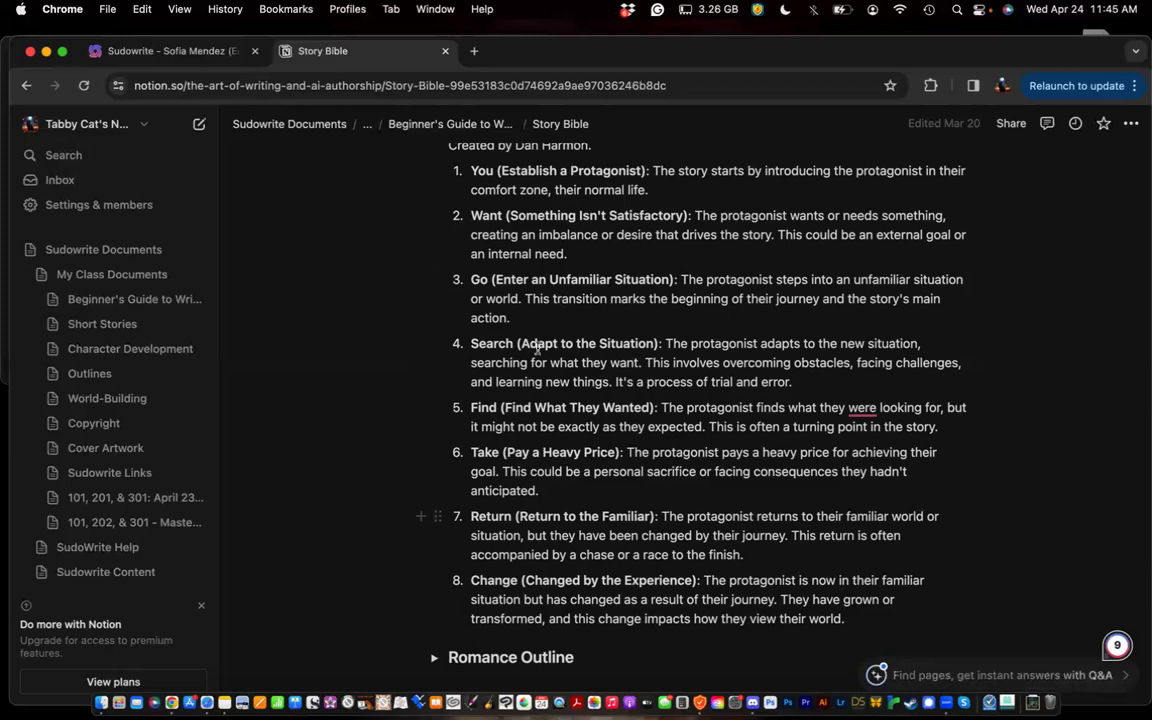
{"action": "scroll", "coordinate": [537, 348], "scroll_direction": "up", "scroll_amount": 2}
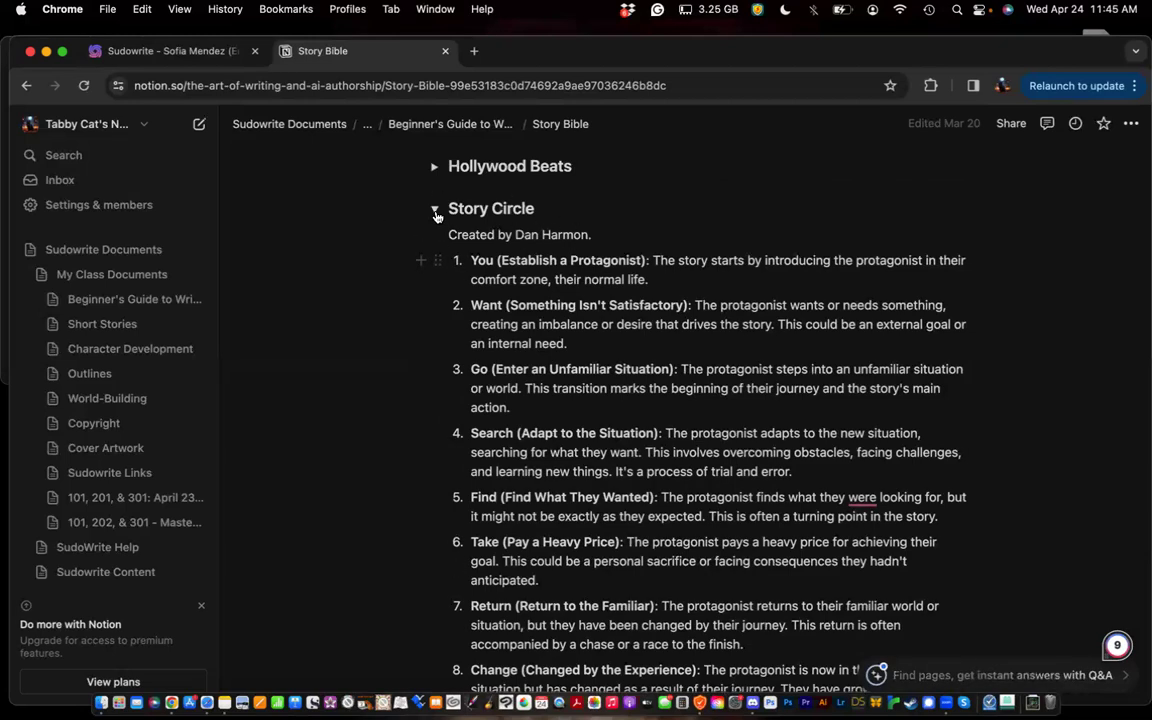
{"action": "left_click", "coordinate": [215, 58]}
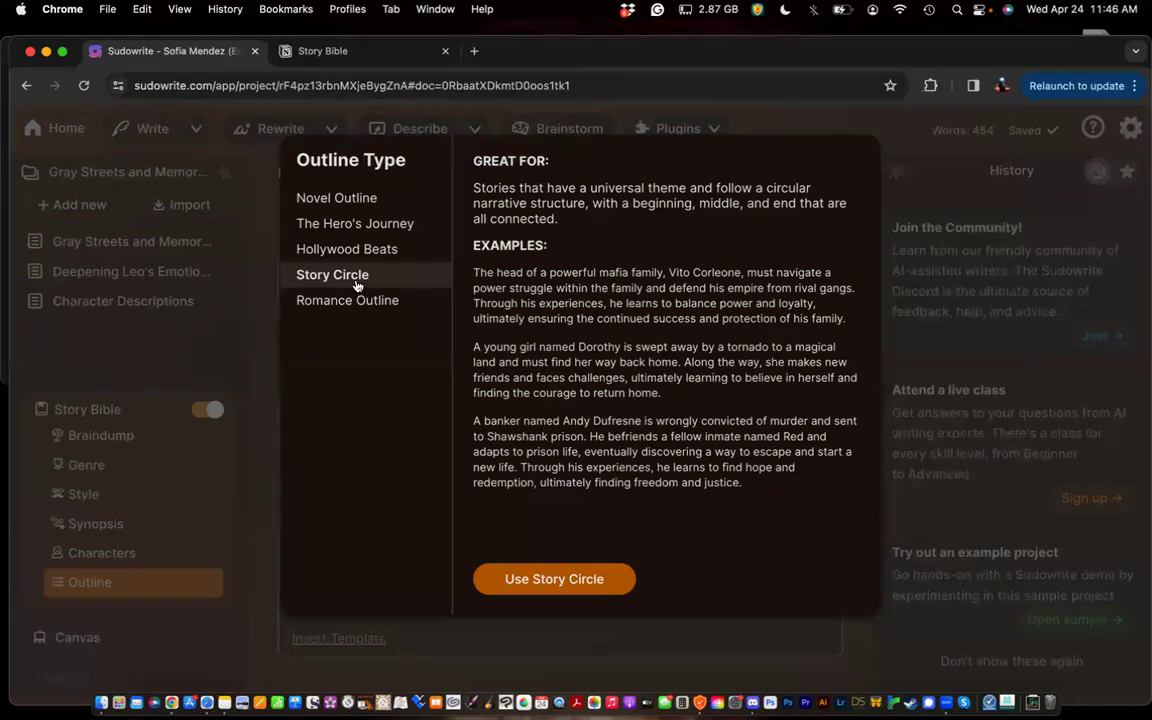
Step: Preview Romance Outline, then close the chooser without applying it
{"action": "left_click", "coordinate": [380, 309]}
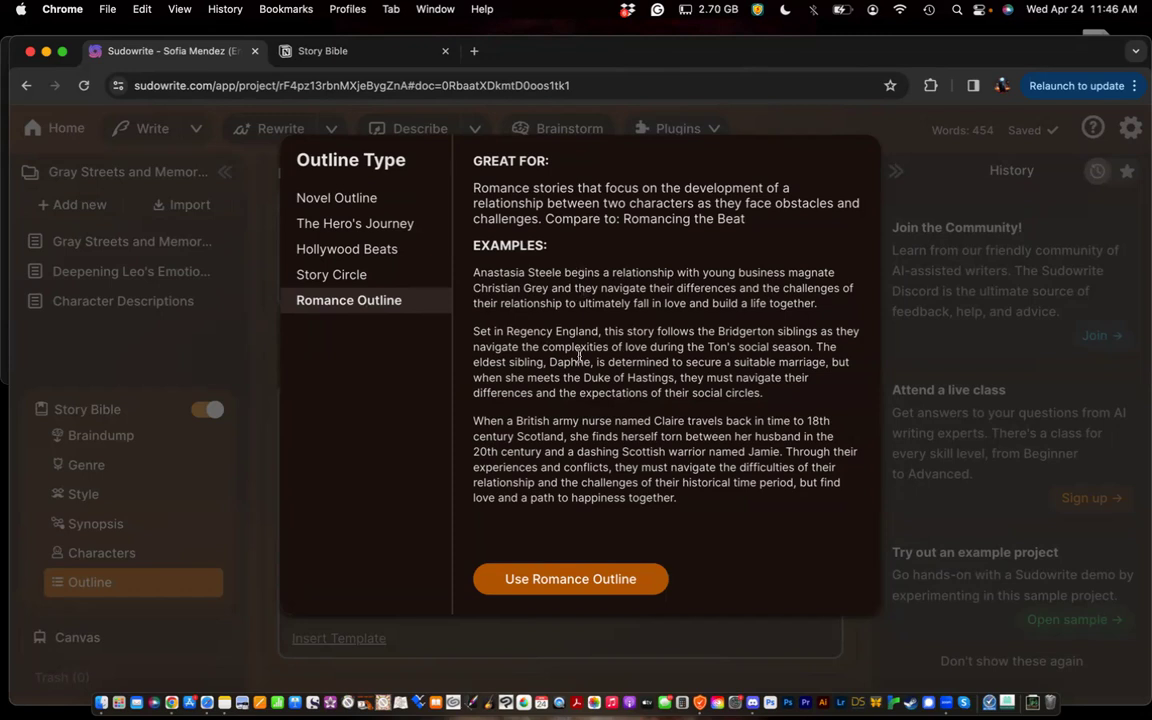
{"action": "left_click", "coordinate": [643, 622]}
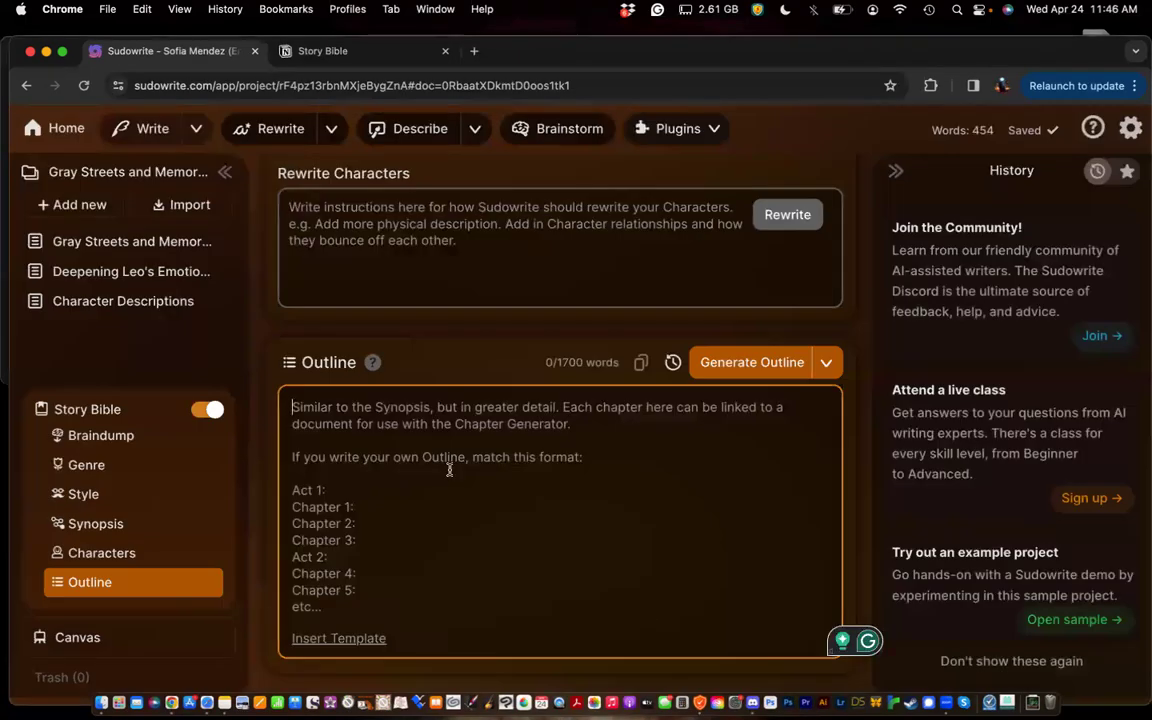
Step: Review the Style, Synopsis and Characters entries, then reopen the outline type chooser from the Outline section
{"action": "scroll", "coordinate": [449, 470], "scroll_direction": "up", "scroll_amount": 4}
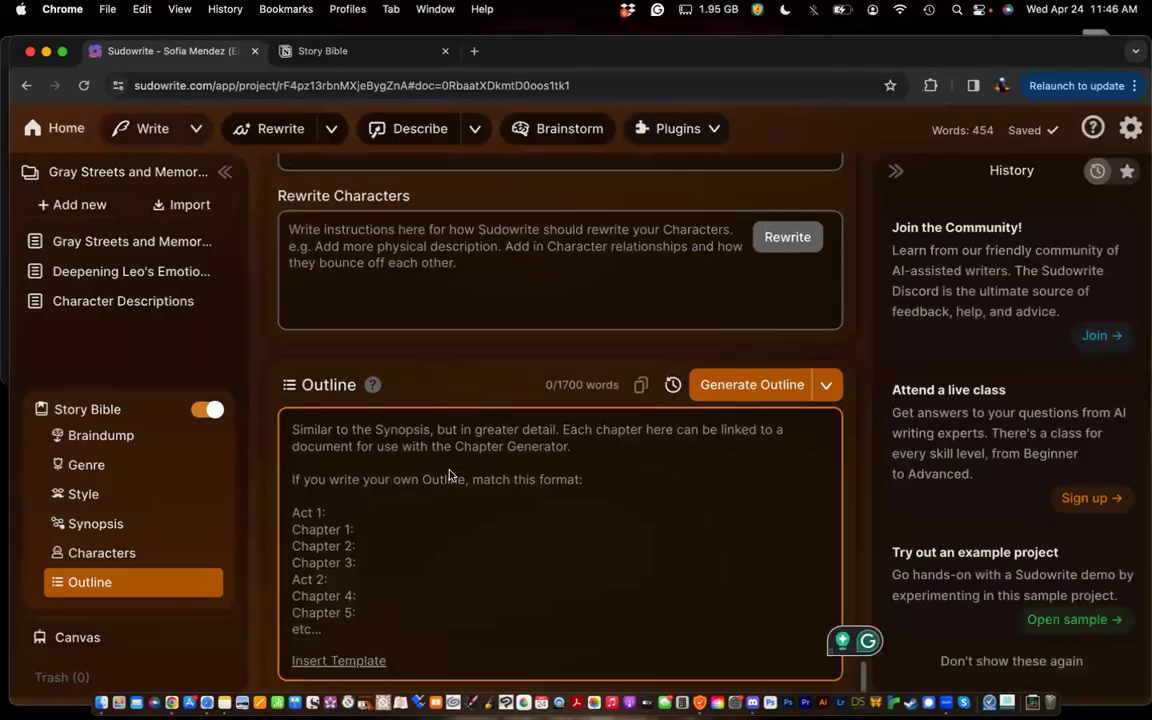
{"action": "scroll", "coordinate": [449, 470], "scroll_direction": "up", "scroll_amount": 15}
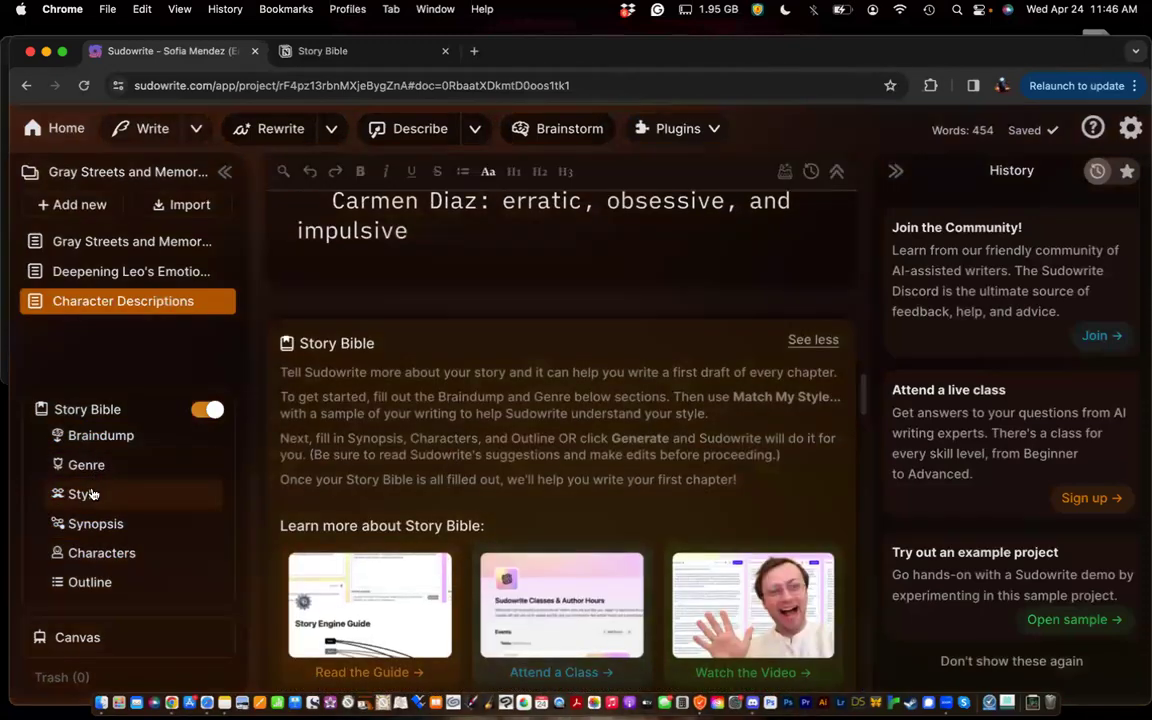
{"action": "scroll", "coordinate": [356, 322], "scroll_direction": "down", "scroll_amount": 10}
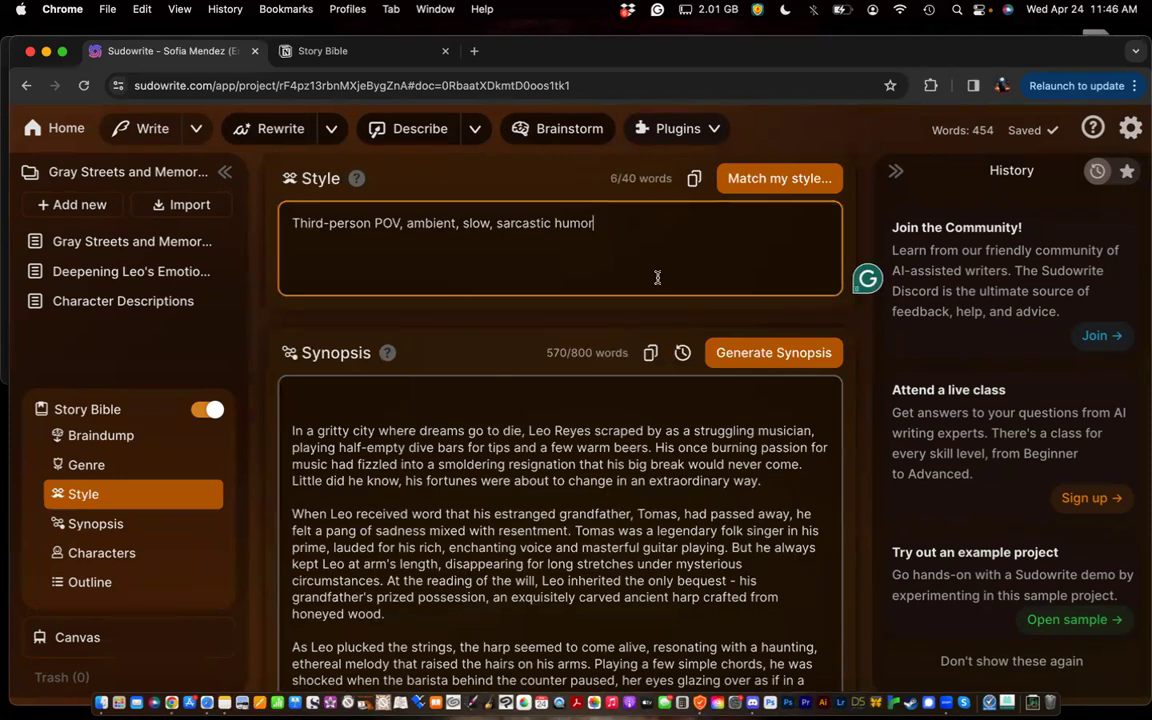
{"action": "scroll", "coordinate": [405, 505], "scroll_direction": "down", "scroll_amount": 15}
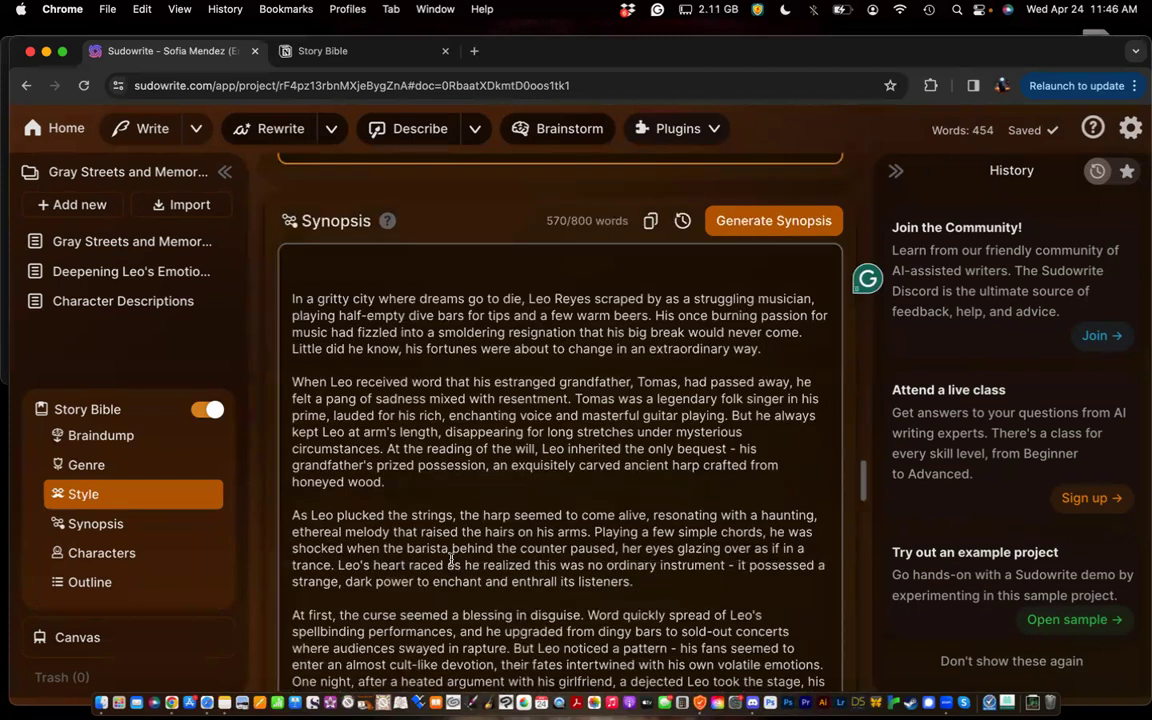
{"action": "scroll", "coordinate": [452, 560], "scroll_direction": "down", "scroll_amount": 2}
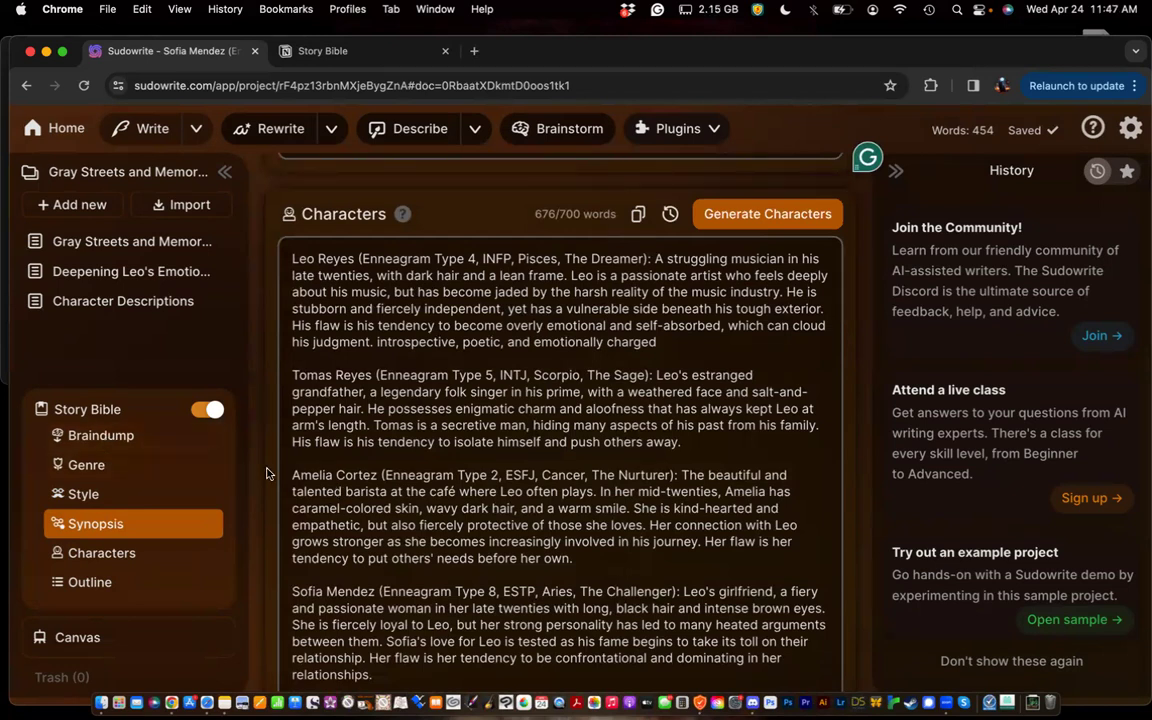
{"action": "left_click", "coordinate": [141, 594]}
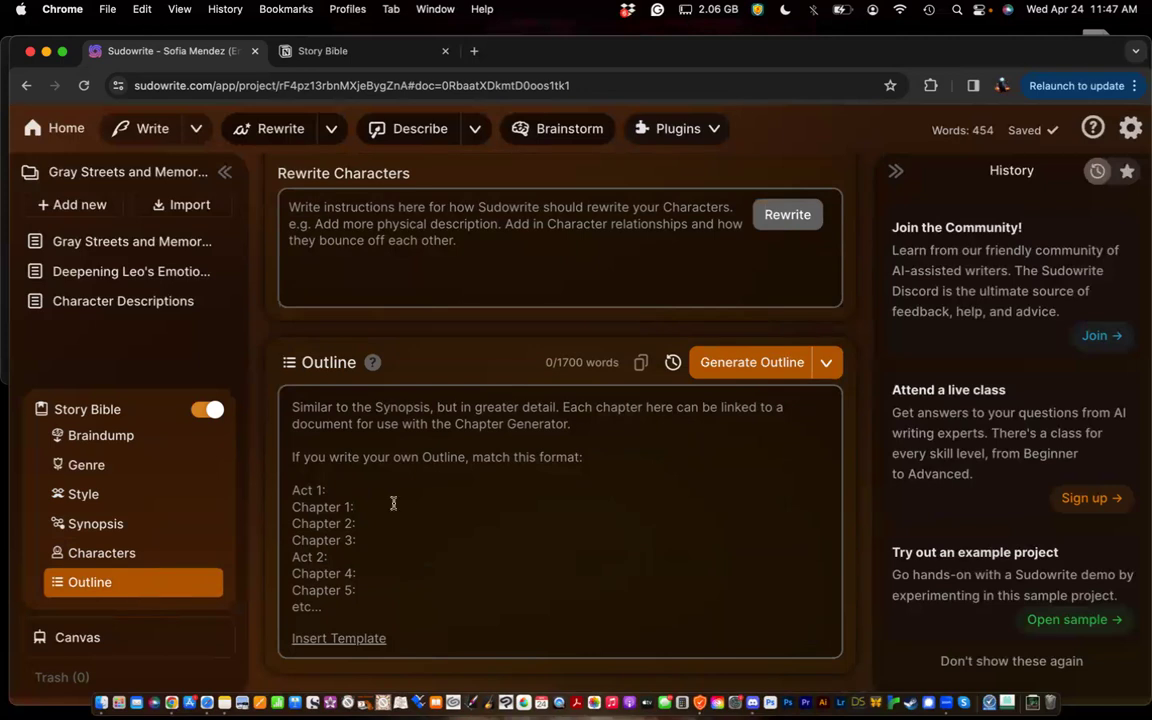
{"action": "left_click", "coordinate": [826, 362]}
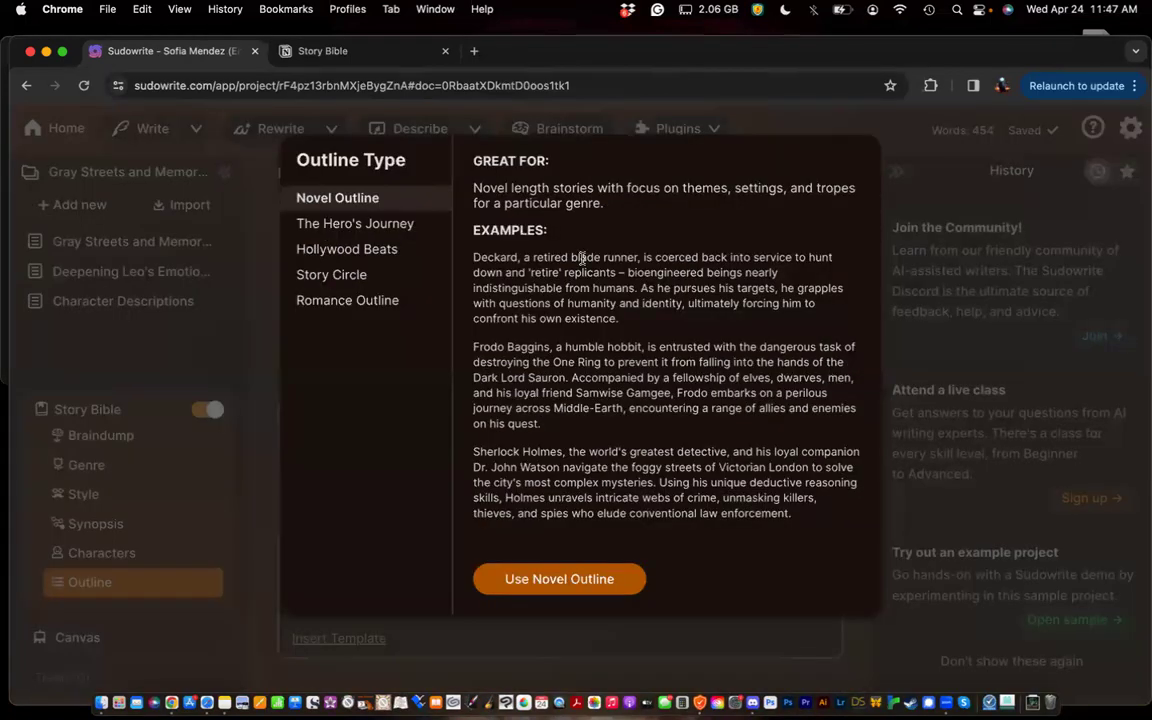
Step: Apply Novel Outline and generate the outline, starting with Act 1's Introduction and Inciting Incident chapters
{"action": "left_click", "coordinate": [530, 585]}
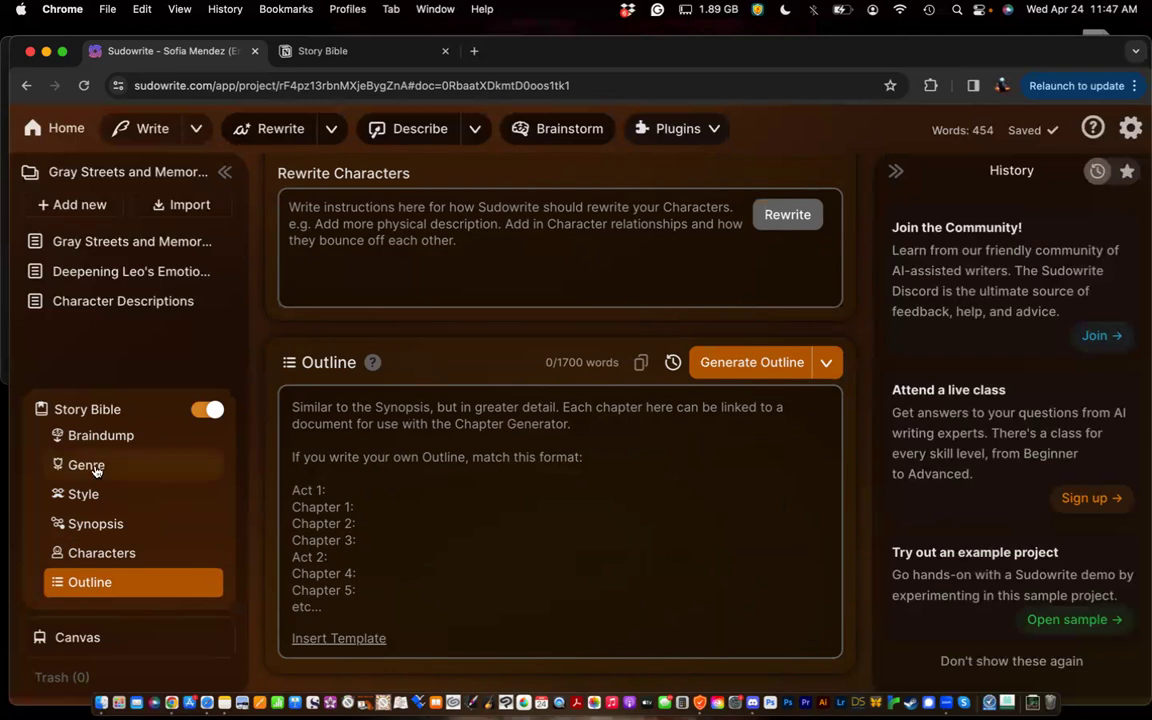
{"action": "left_click", "coordinate": [783, 374]}
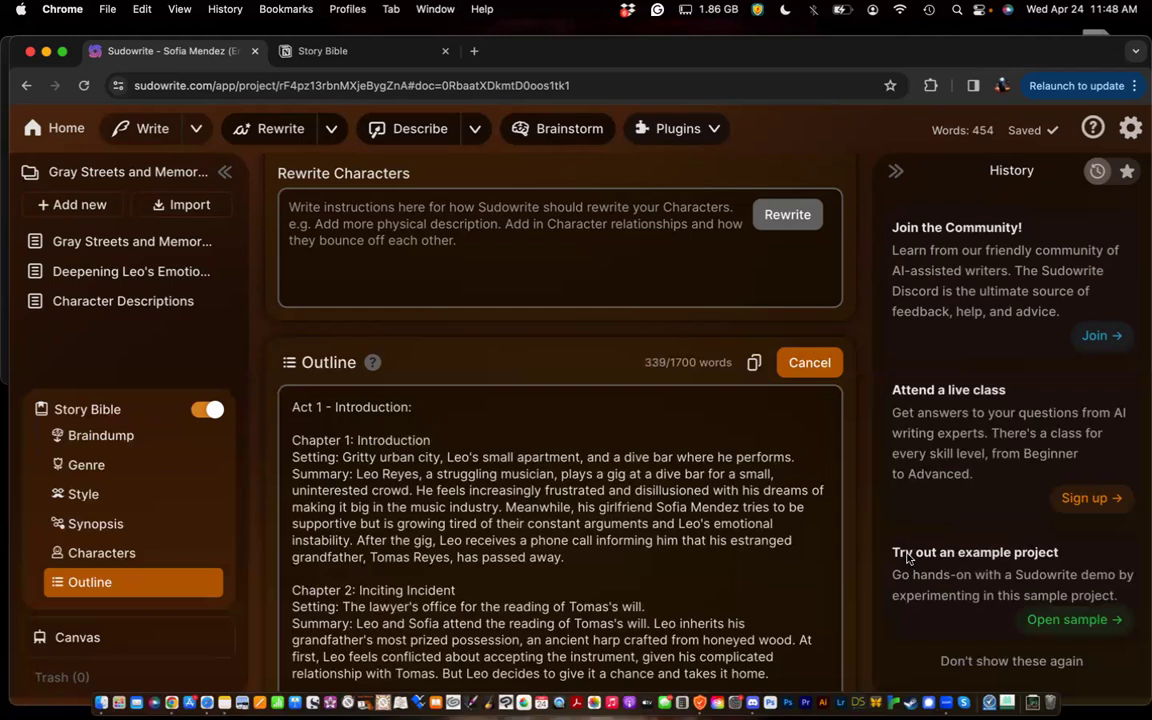
Step: Follow the outline as it generates through Chapter 4: Meeting the Mentor, then select Chapter 3's setting line
{"action": "scroll", "coordinate": [606, 537], "scroll_direction": "down", "scroll_amount": 2}
{"action": "scroll", "coordinate": [606, 537], "scroll_direction": "down", "scroll_amount": 2}
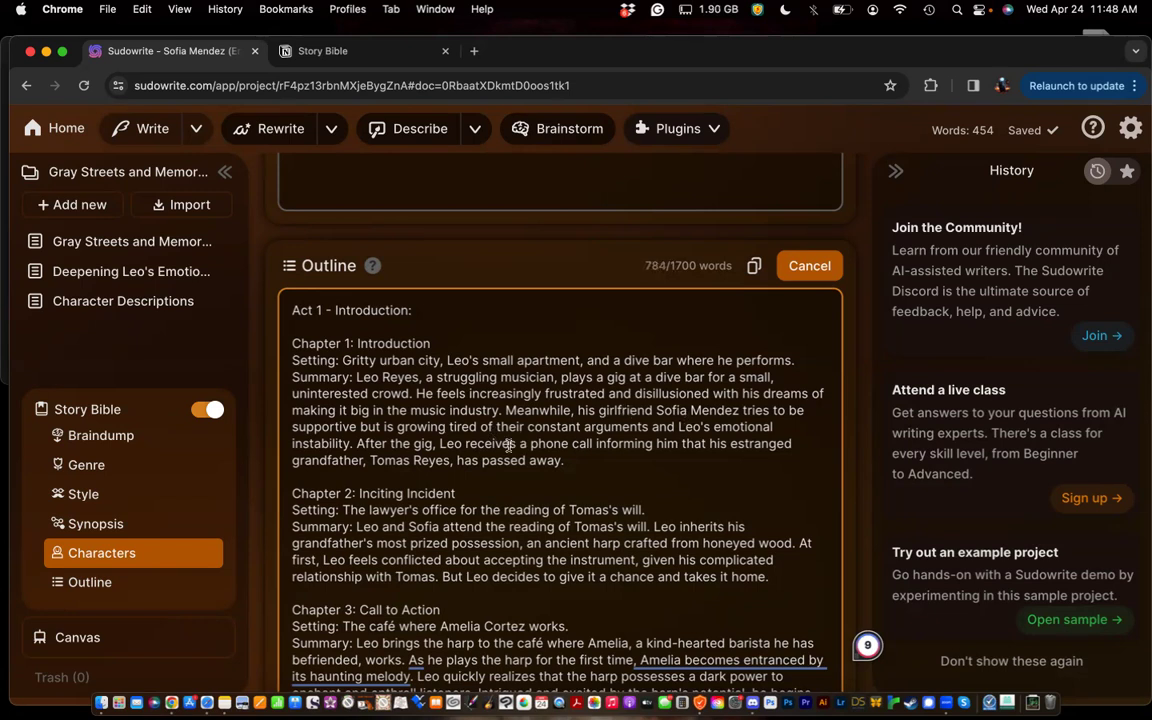
{"action": "scroll", "coordinate": [509, 447], "scroll_direction": "down", "scroll_amount": 2}
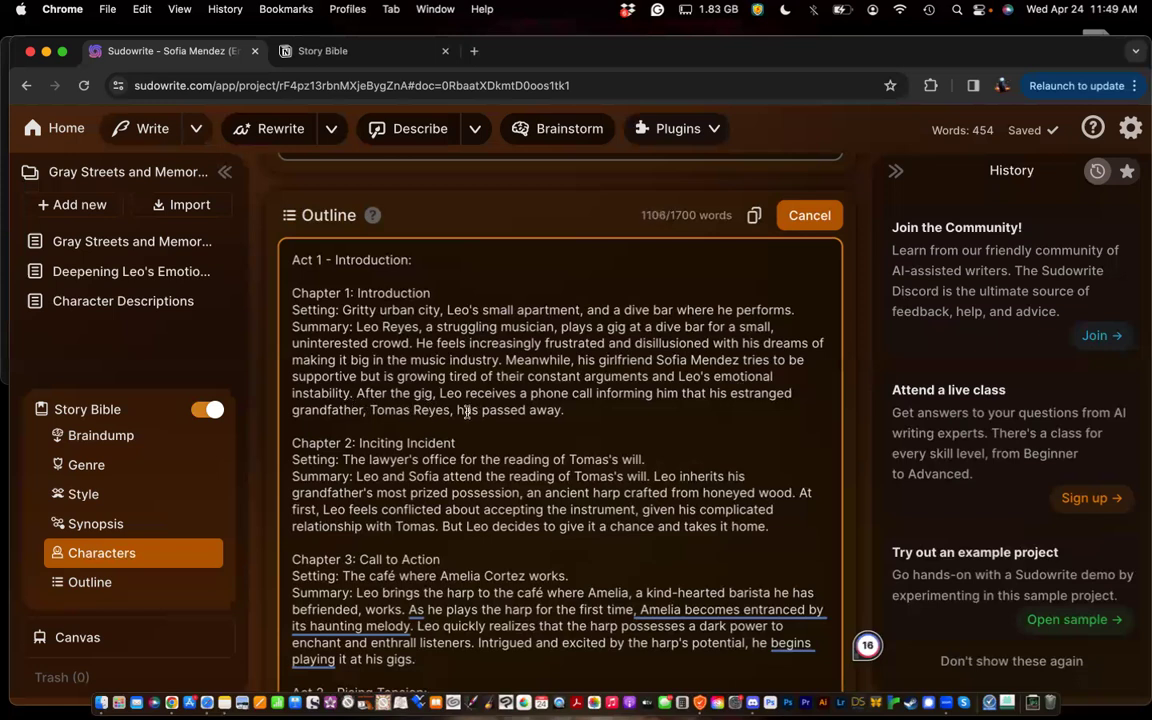
{"action": "scroll", "coordinate": [580, 408], "scroll_direction": "down", "scroll_amount": 1}
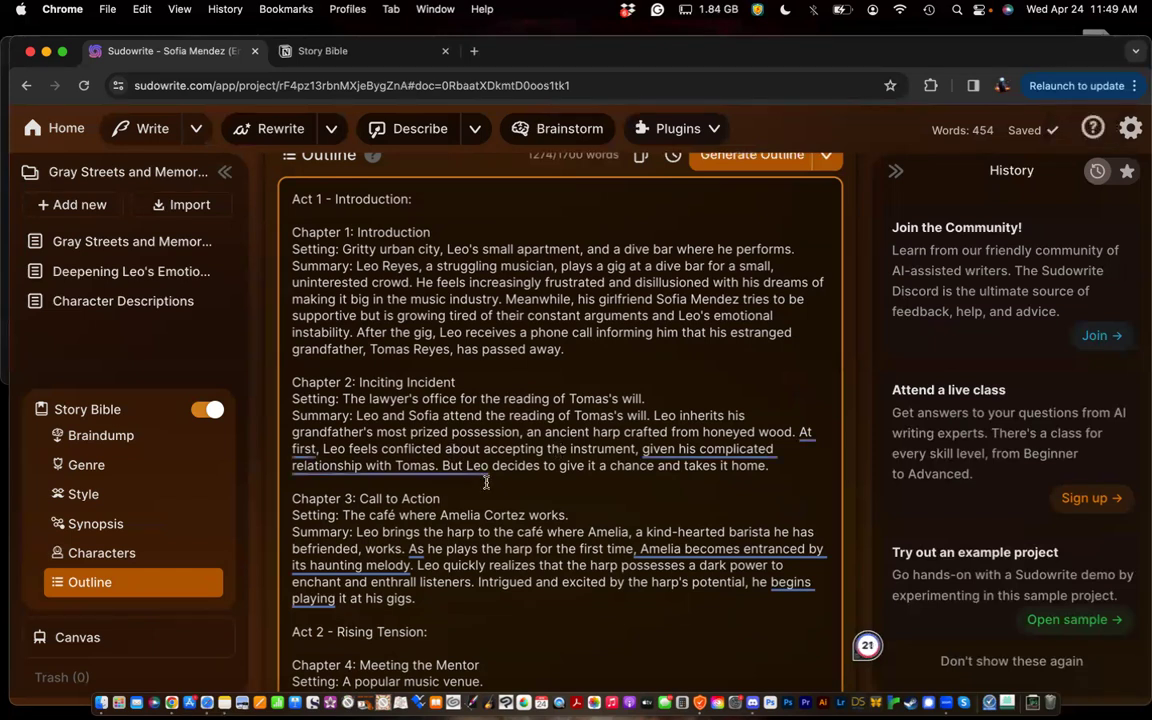
{"action": "scroll", "coordinate": [486, 483], "scroll_direction": "down", "scroll_amount": 2}
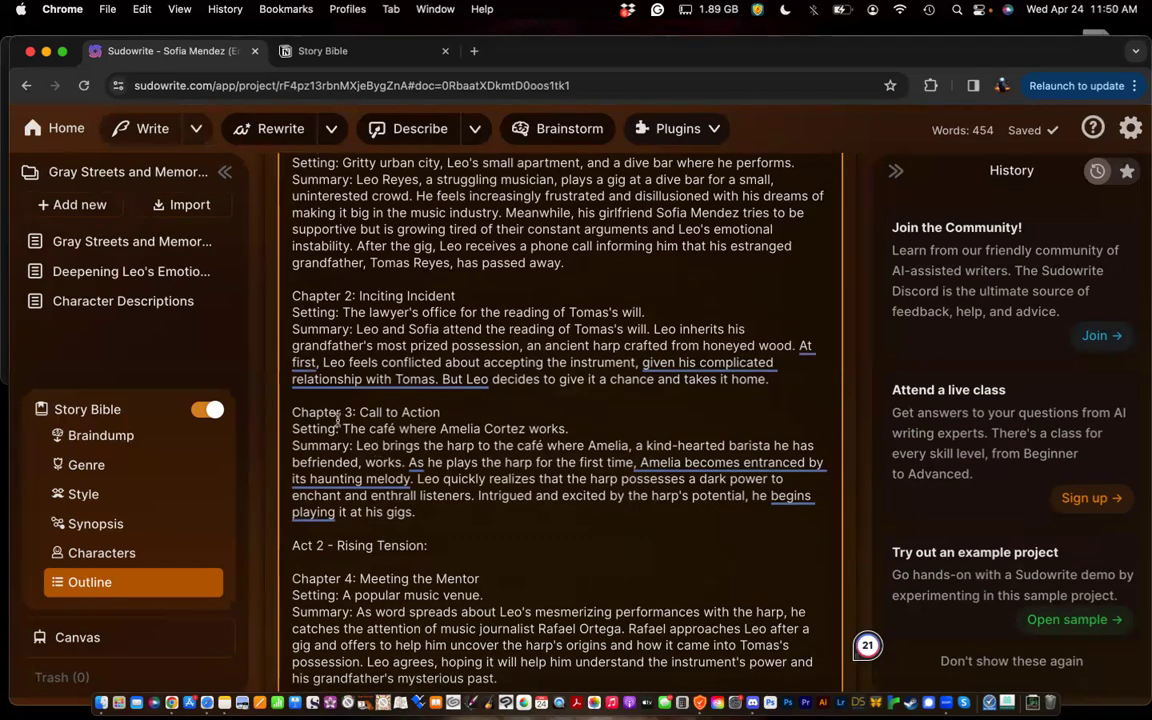
{"action": "left_click_drag", "start_coordinate": [570, 430], "coordinate": [281, 430]}
Step: Move Chapter 3's café setting sentence to follow Tomas's will in Chapter 2's setting
{"action": "left_click", "coordinate": [569, 430]}
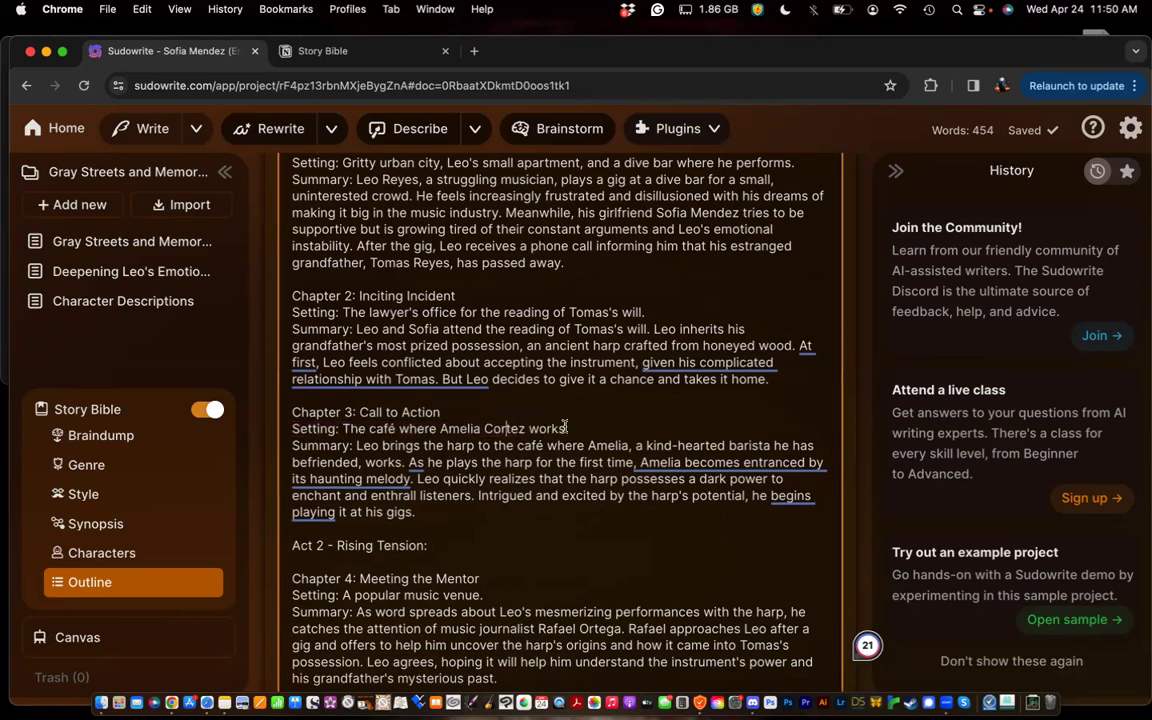
{"action": "left_click", "coordinate": [341, 430], "text": "shift"}
{"action": "key", "text": "super+c"}
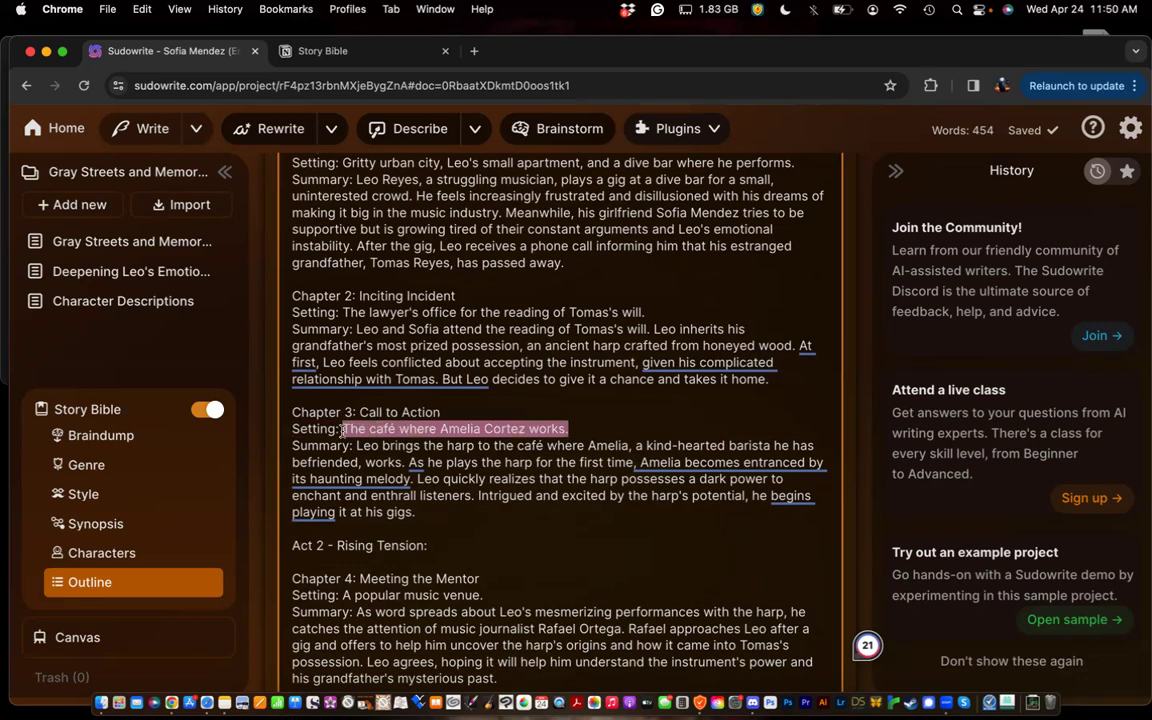
{"action": "key", "text": "BackSpace"}
{"action": "left_click", "coordinate": [670, 308]}
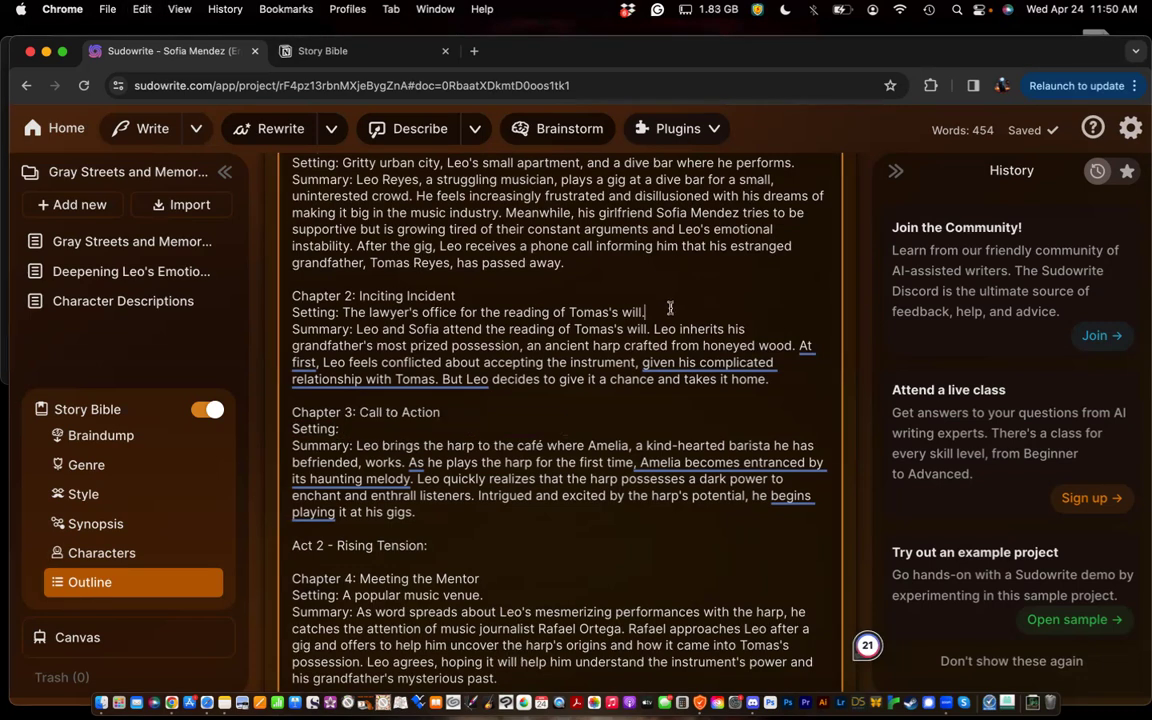
{"action": "key", "text": "super+v"}
Step: Delete the Chapter 3 heading and labels so its summary continues Chapter 2's summary
{"action": "left_click", "coordinate": [356, 462]}
{"action": "left_click", "coordinate": [275, 430], "text": "shift"}
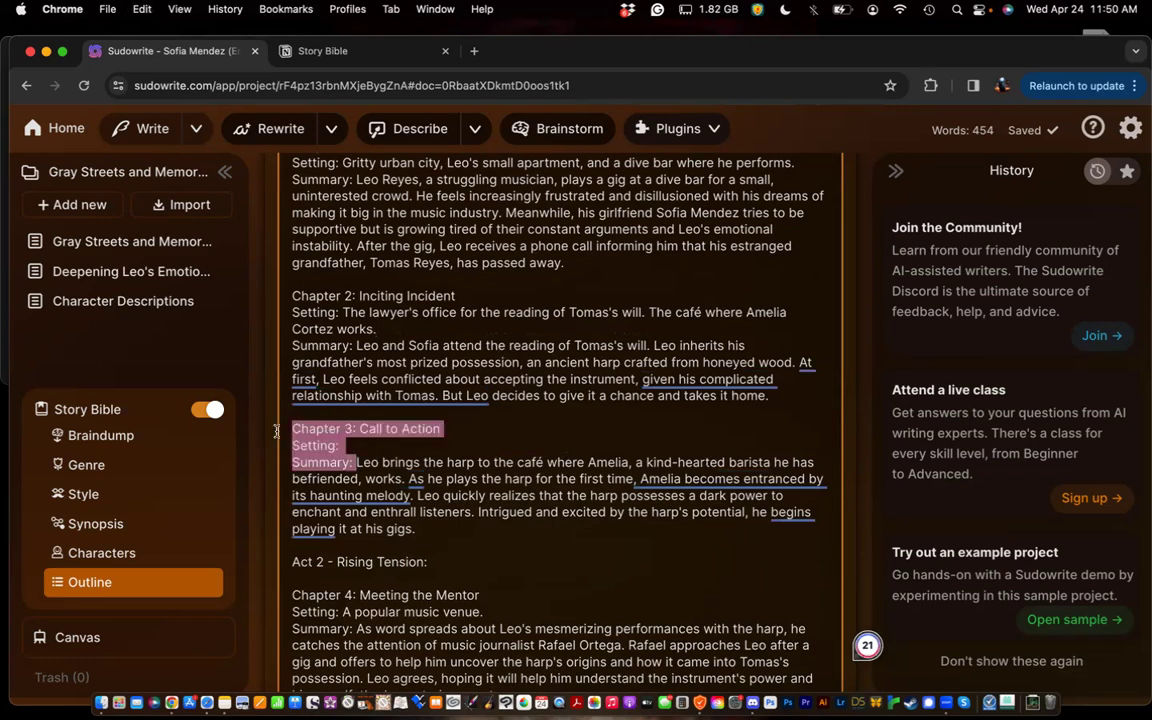
{"action": "key", "text": "BackSpace"}
{"action": "key", "text": "BackSpace"}
{"action": "key", "text": "BackSpace"}
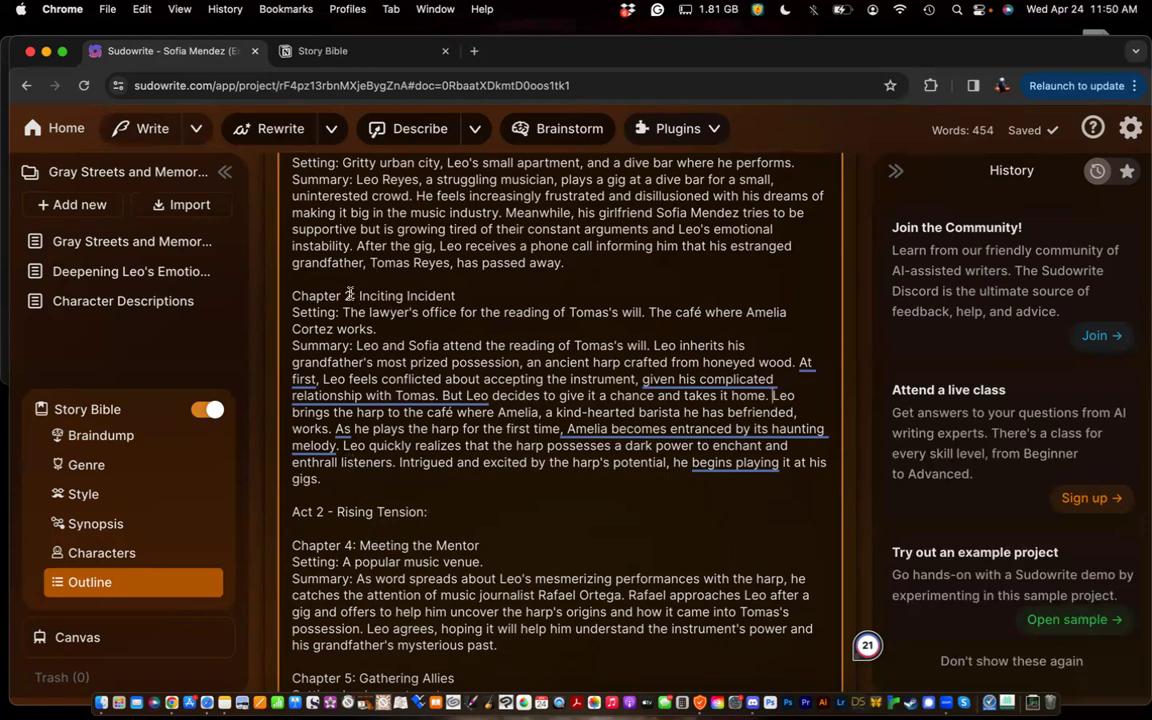
{"action": "scroll", "coordinate": [420, 455], "scroll_direction": "down", "scroll_amount": 2}
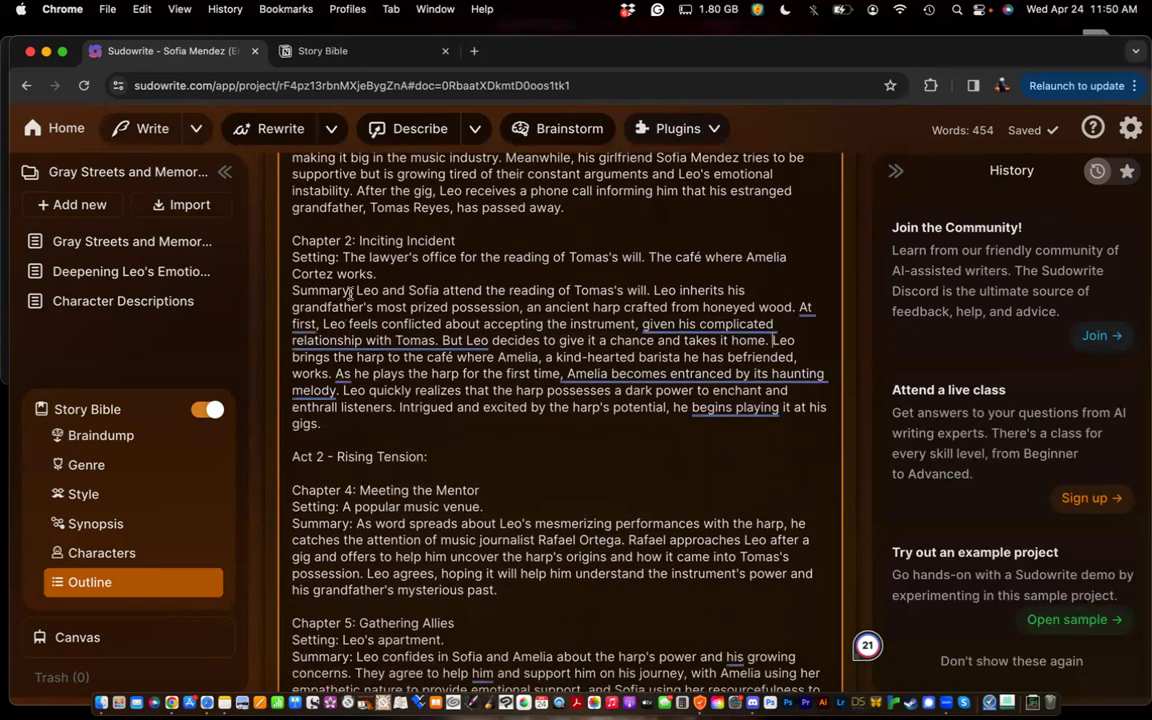
{"action": "left_click", "coordinate": [350, 490]}
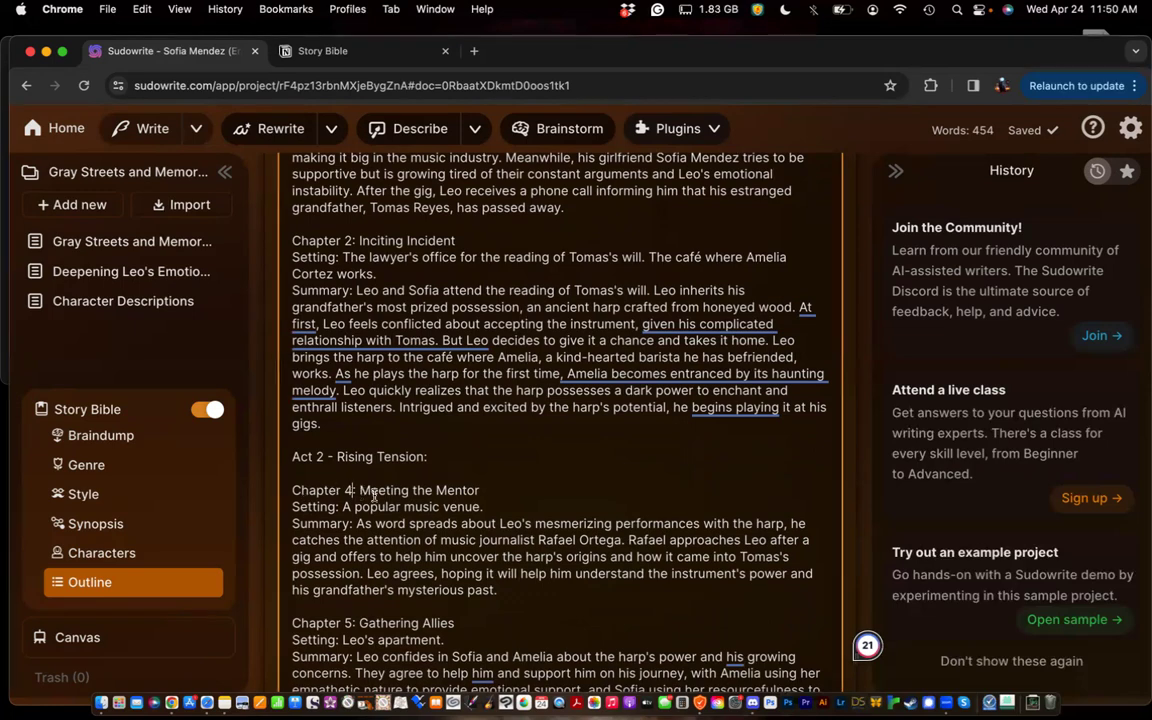
{"action": "scroll", "coordinate": [374, 496], "scroll_direction": "down", "scroll_amount": 10}
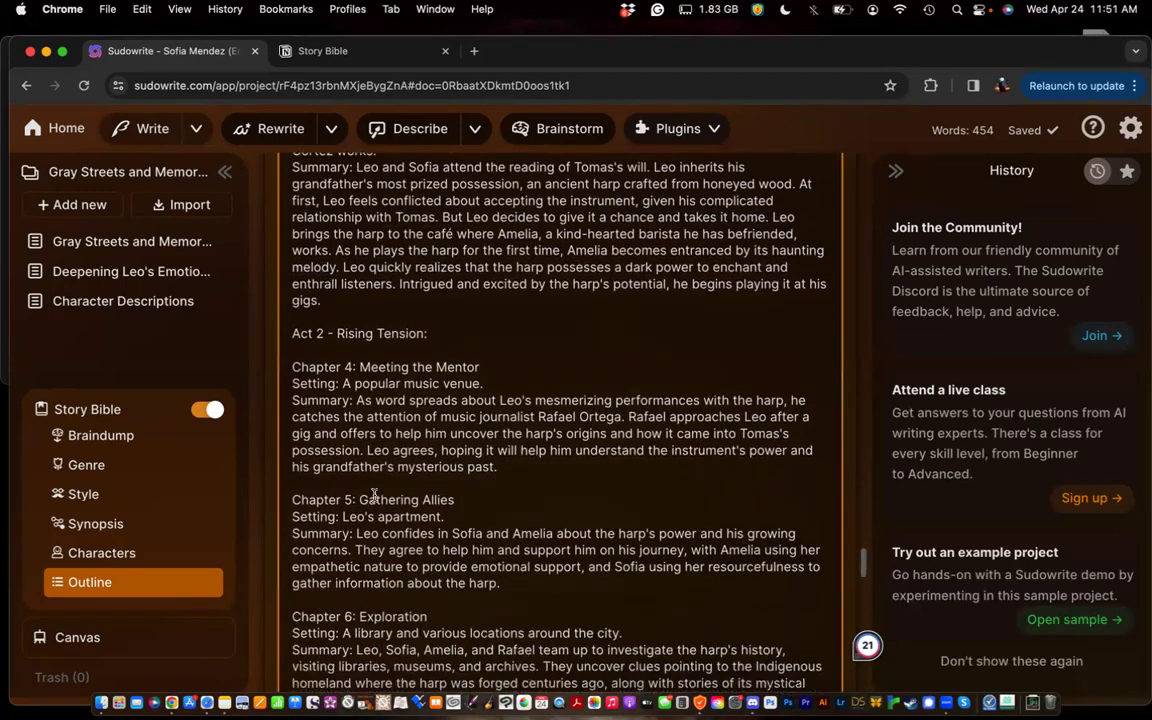
{"action": "scroll", "coordinate": [374, 496], "scroll_direction": "down", "scroll_amount": 15}
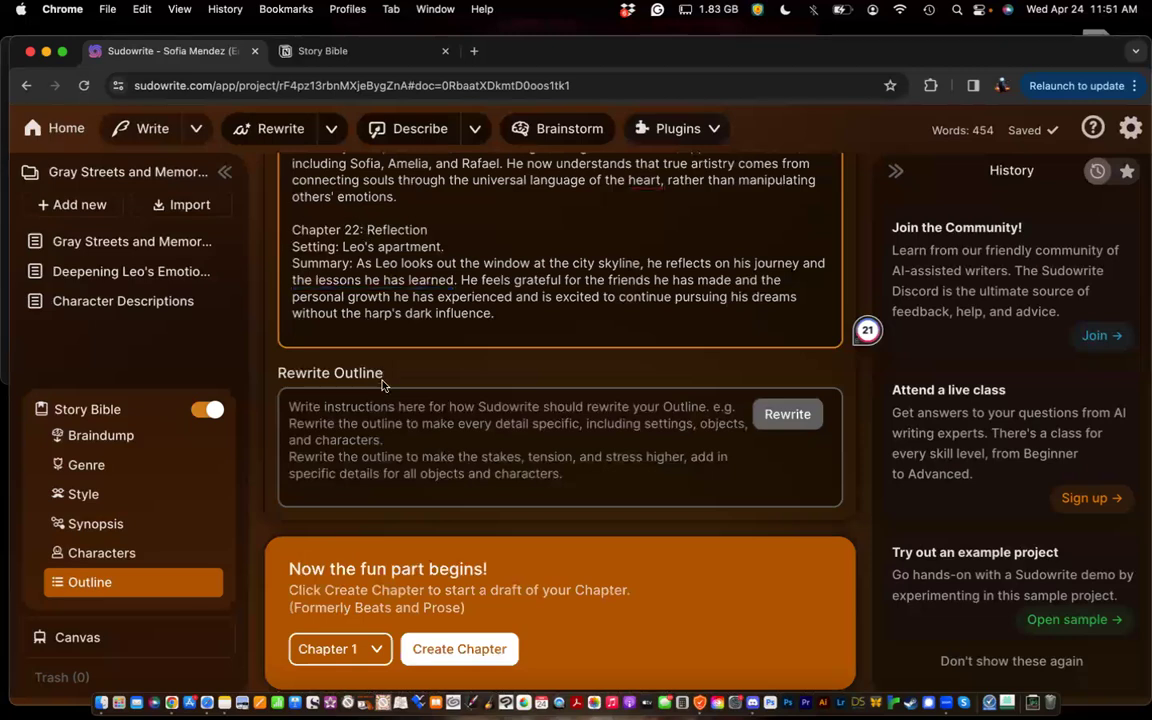
{"action": "left_click", "coordinate": [376, 648]}
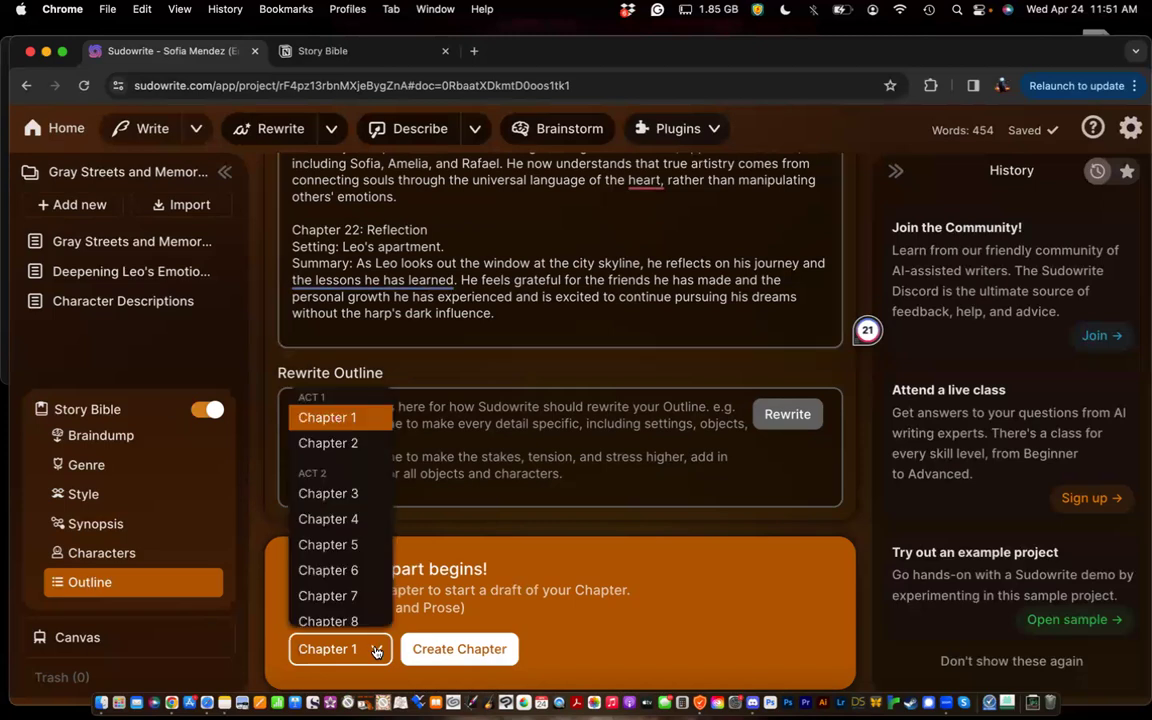
{"action": "scroll", "coordinate": [368, 571], "scroll_direction": "down", "scroll_amount": 3}
{"action": "scroll", "coordinate": [368, 571], "scroll_direction": "down", "scroll_amount": 3}
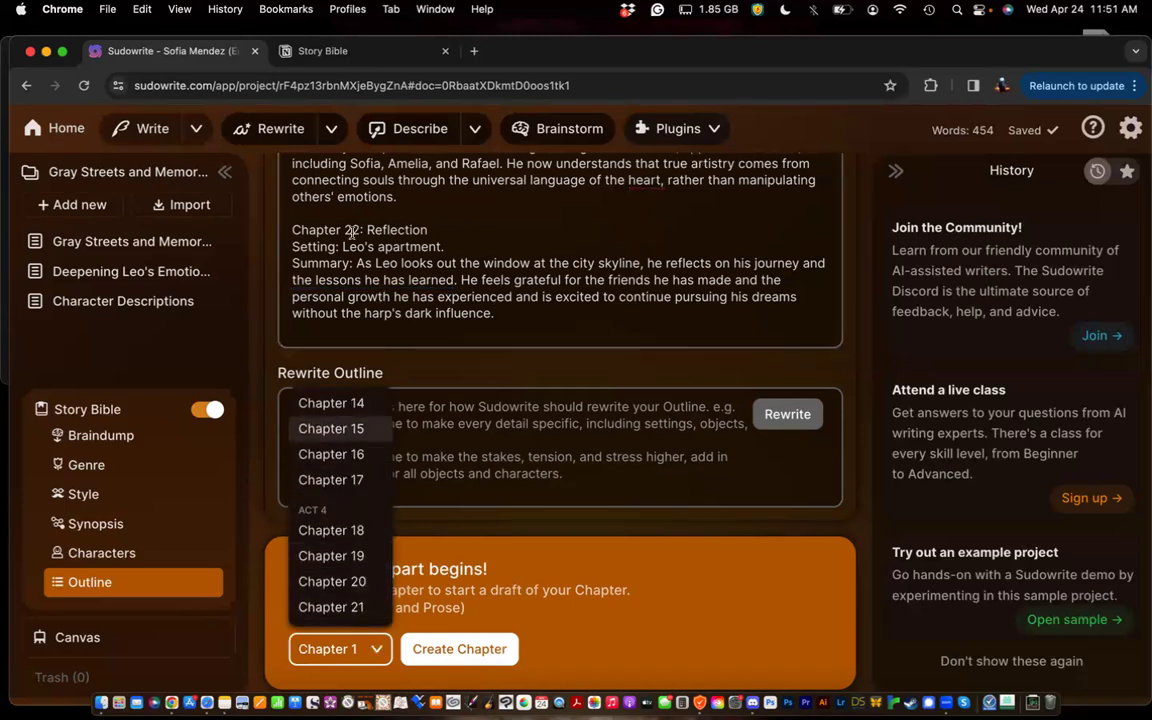
{"action": "left_click", "coordinate": [491, 318]}
{"action": "scroll", "coordinate": [491, 318], "scroll_direction": "up", "scroll_amount": 10}
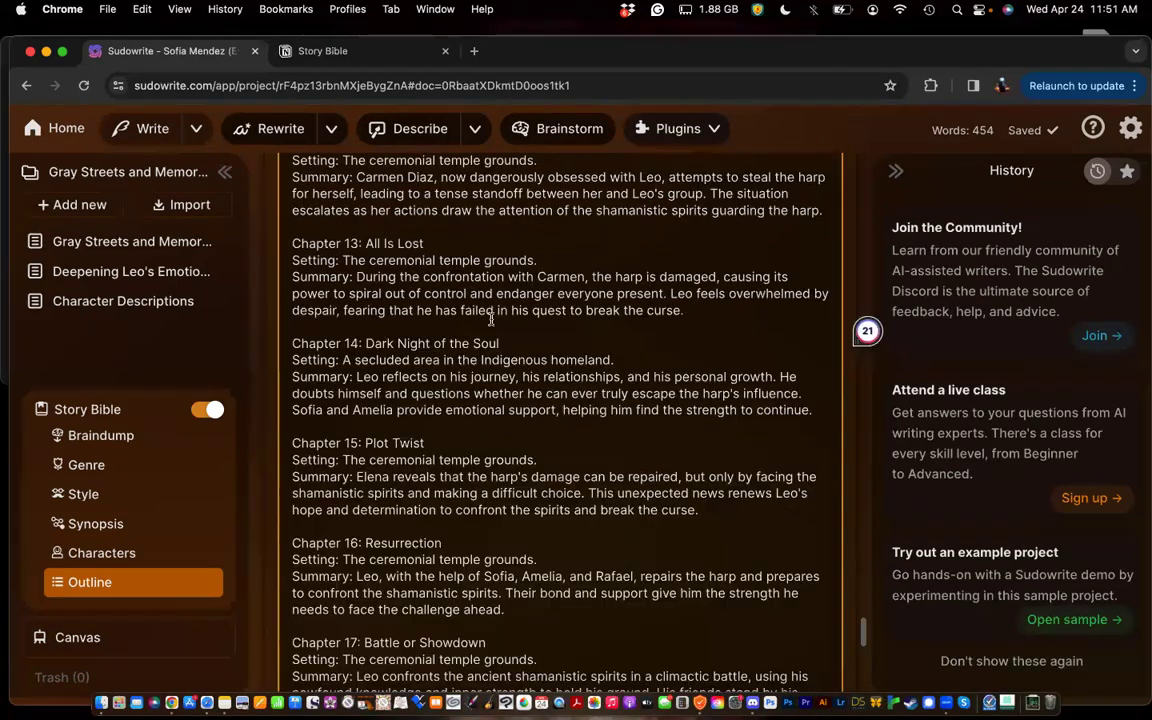
{"action": "scroll", "coordinate": [491, 318], "scroll_direction": "up", "scroll_amount": 15}
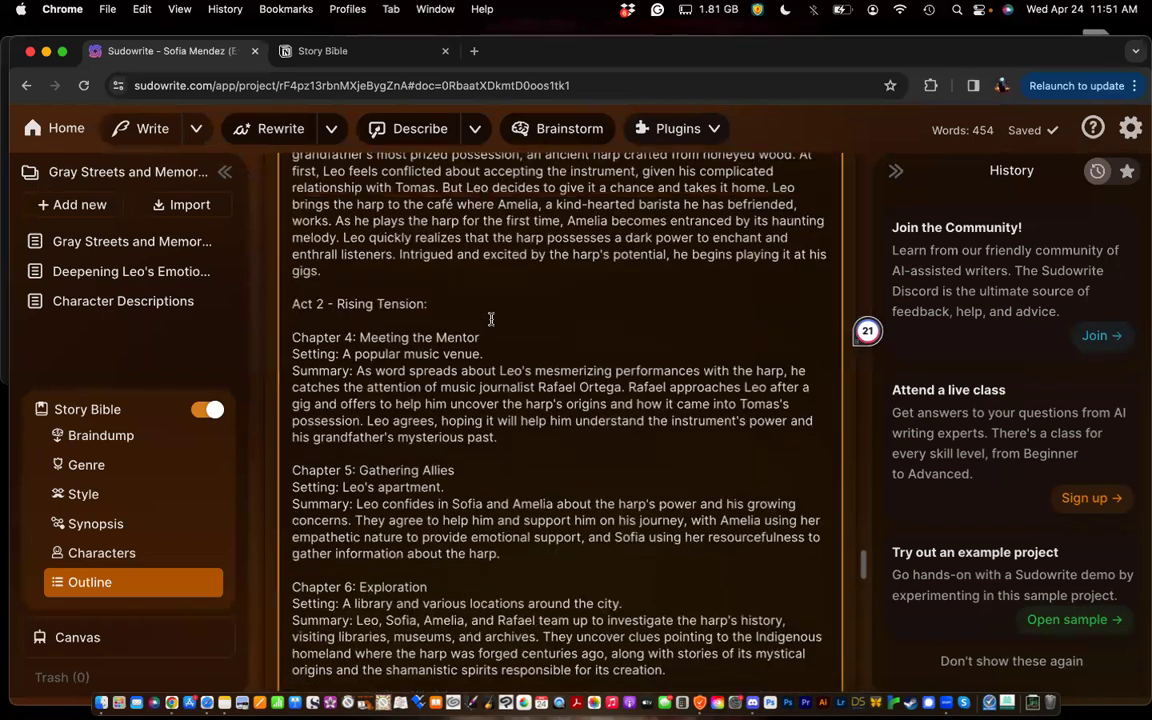
{"action": "scroll", "coordinate": [421, 340], "scroll_direction": "down", "scroll_amount": 2}
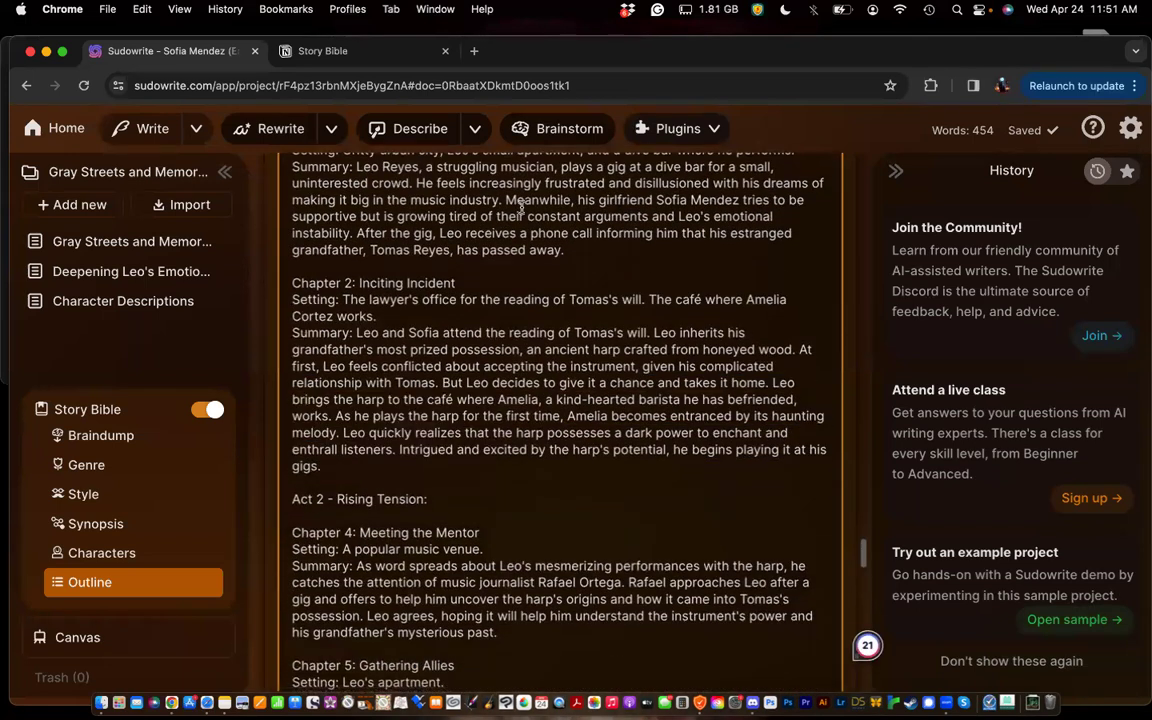
{"action": "double_click", "coordinate": [348, 500]}
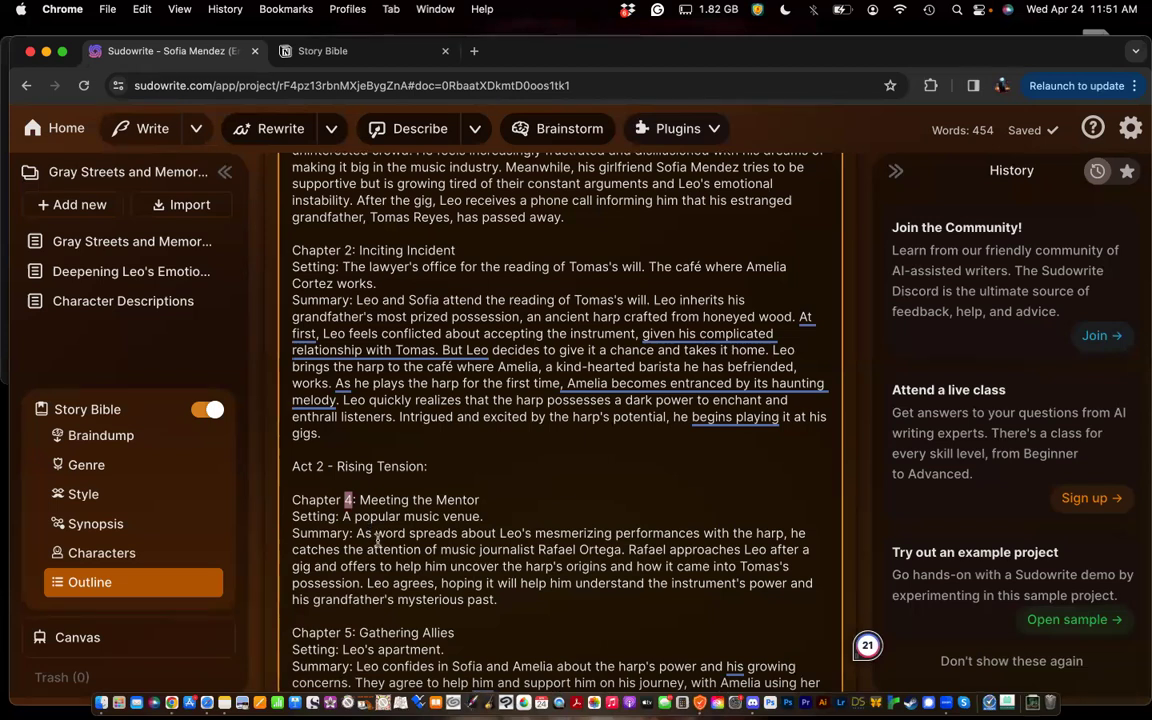
{"action": "left_click", "coordinate": [434, 568]}
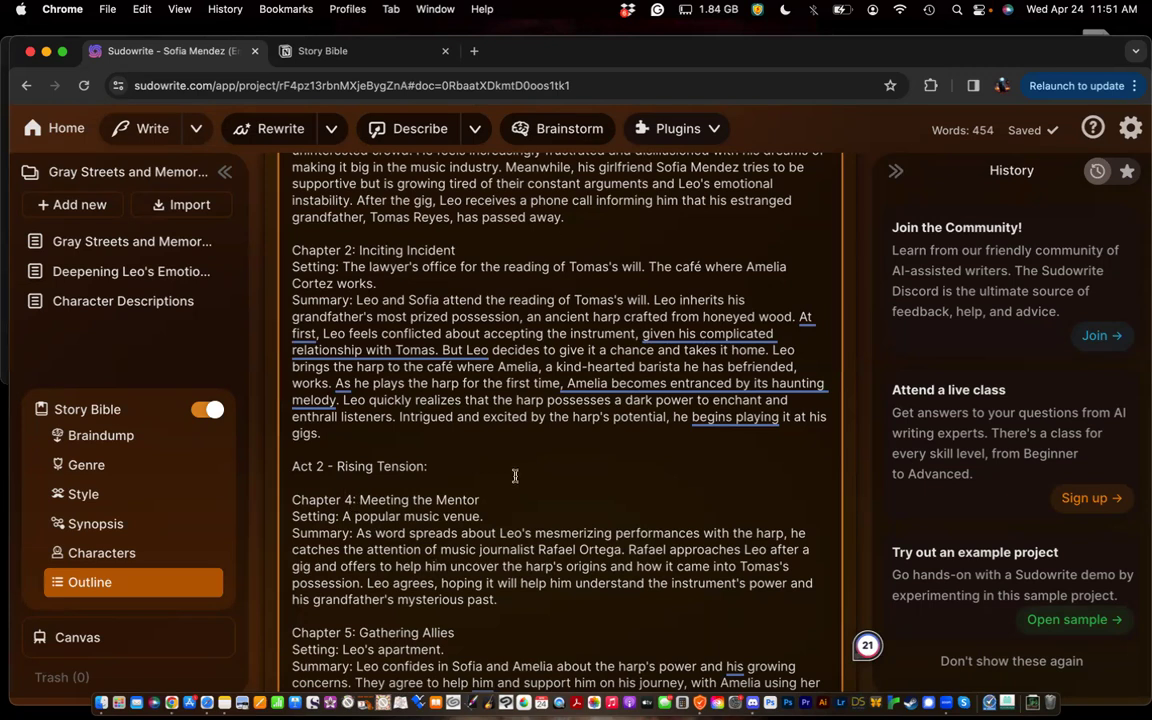
{"action": "scroll", "coordinate": [515, 476], "scroll_direction": "up", "scroll_amount": 3}
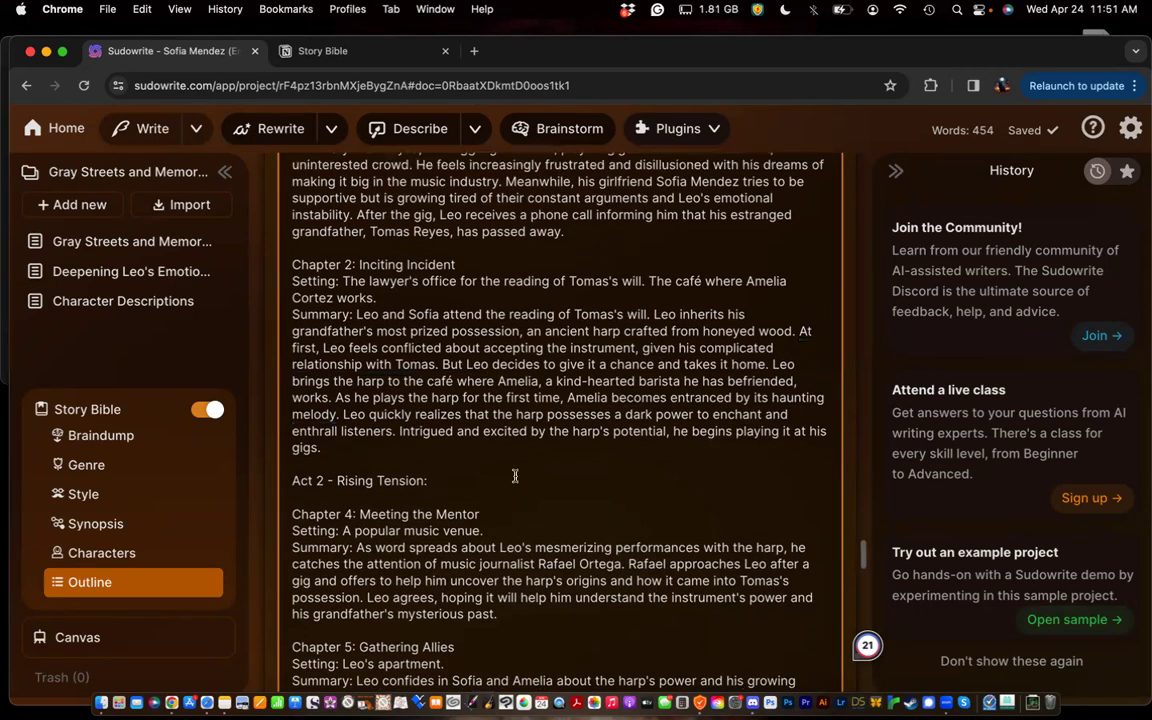
{"action": "scroll", "coordinate": [515, 476], "scroll_direction": "down", "scroll_amount": 1}
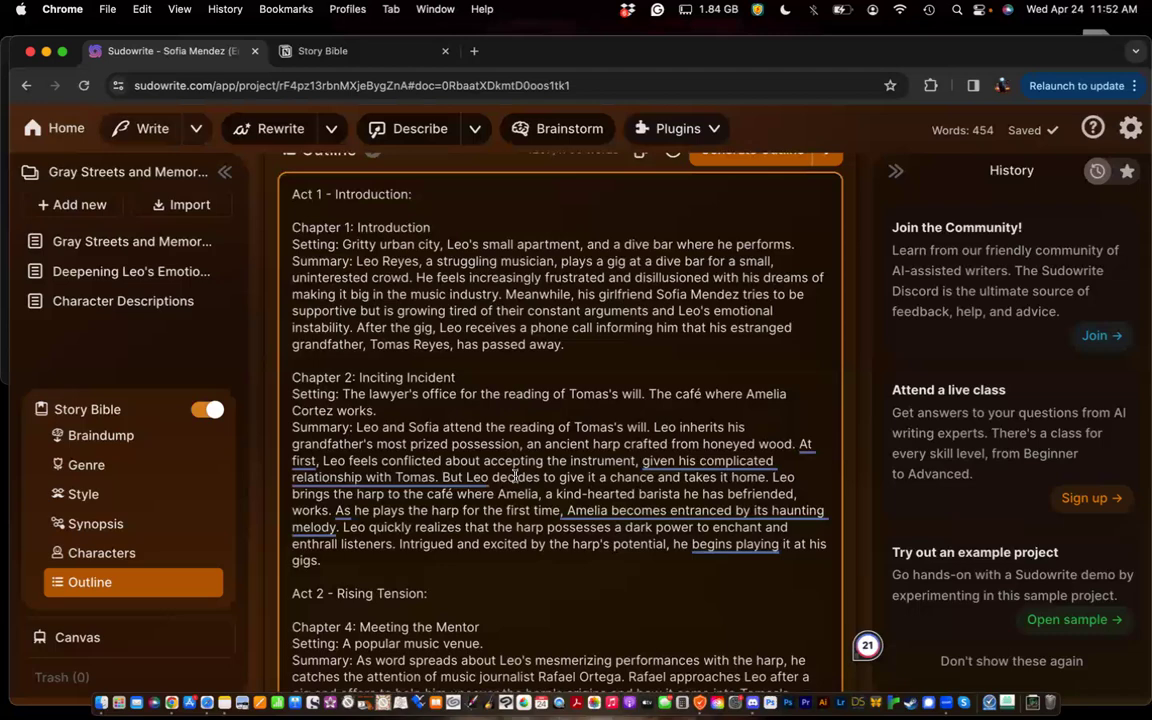
{"action": "scroll", "coordinate": [515, 477], "scroll_direction": "down", "scroll_amount": 20}
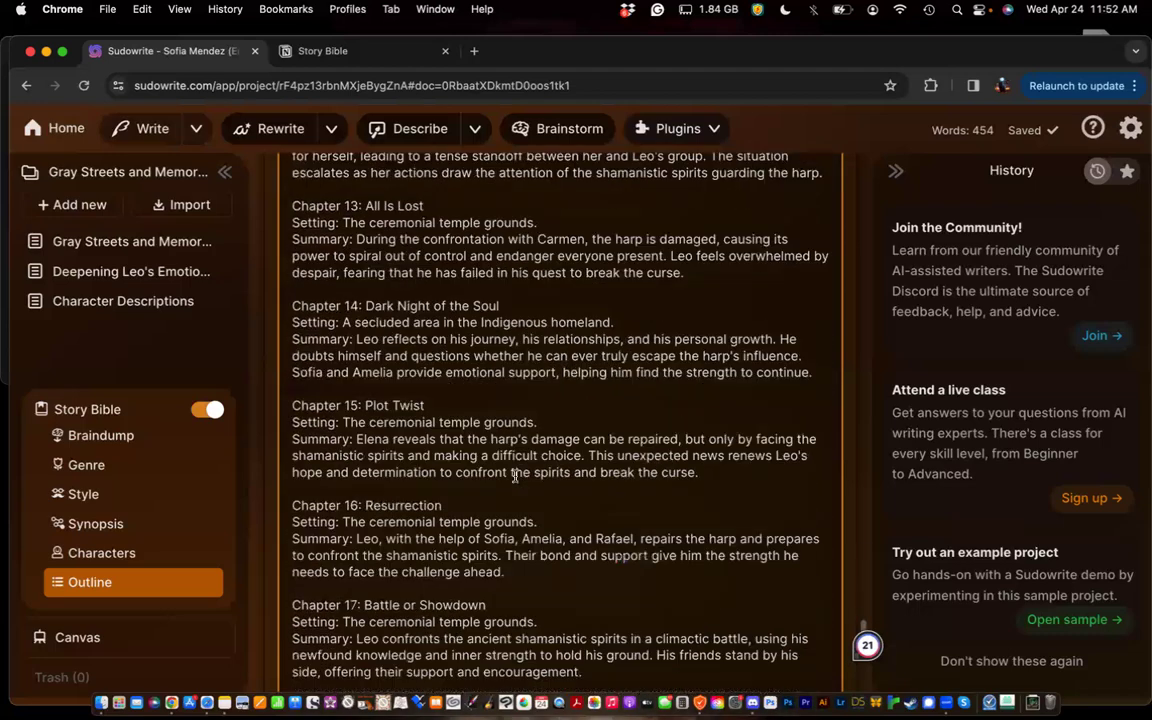
{"action": "scroll", "coordinate": [515, 477], "scroll_direction": "down", "scroll_amount": 3}
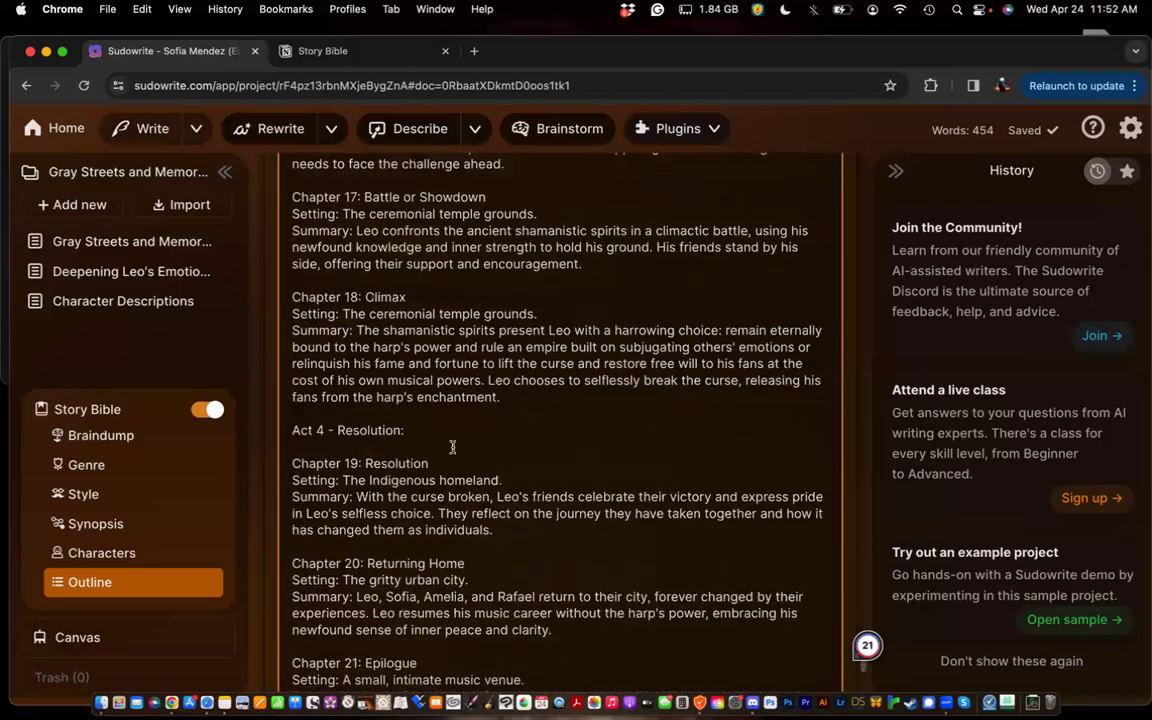
{"action": "scroll", "coordinate": [452, 447], "scroll_direction": "down", "scroll_amount": 12}
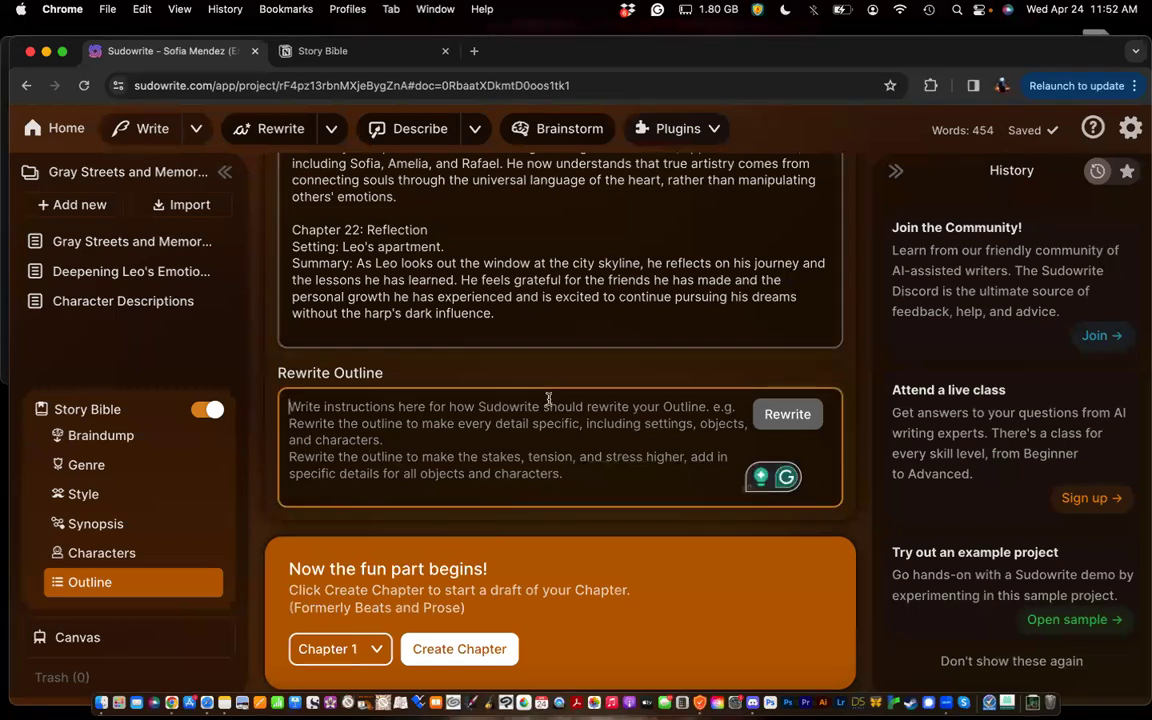
{"action": "left_click", "coordinate": [619, 420]}
{"action": "scroll", "coordinate": [619, 273], "scroll_direction": "up", "scroll_amount": 10}
{"action": "scroll", "coordinate": [619, 276], "scroll_direction": "up", "scroll_amount": 10}
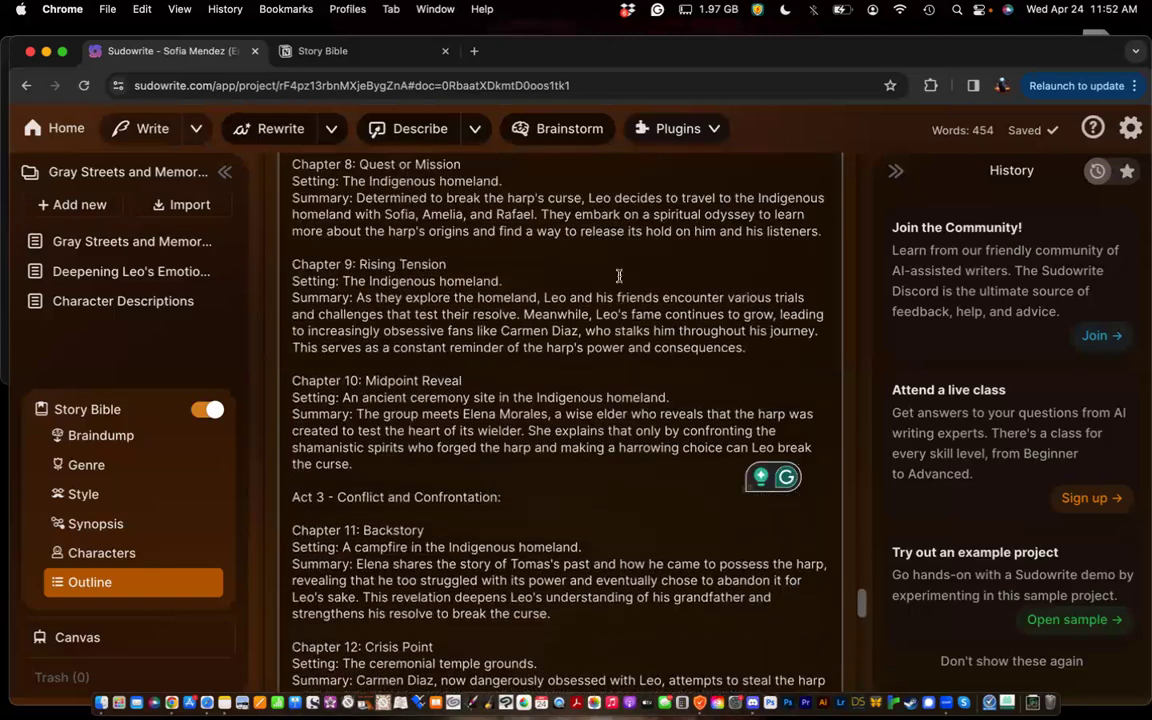
{"action": "scroll", "coordinate": [619, 276], "scroll_direction": "up", "scroll_amount": 10}
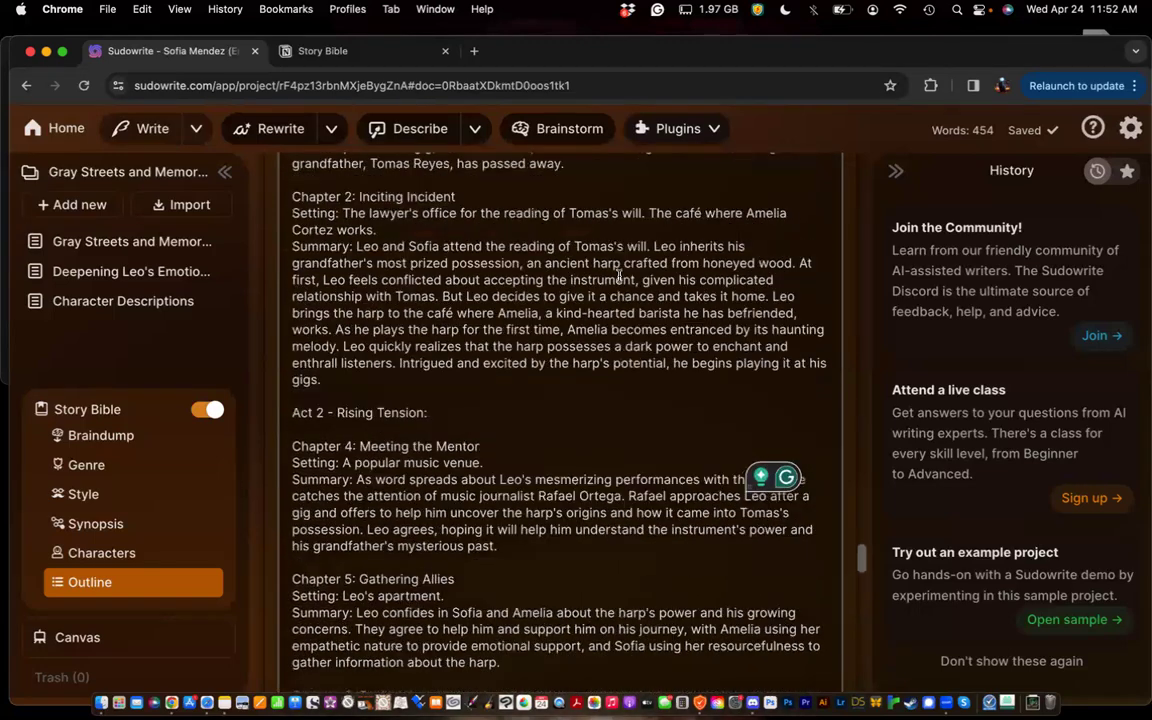
{"action": "scroll", "coordinate": [619, 276], "scroll_direction": "down", "scroll_amount": 2}
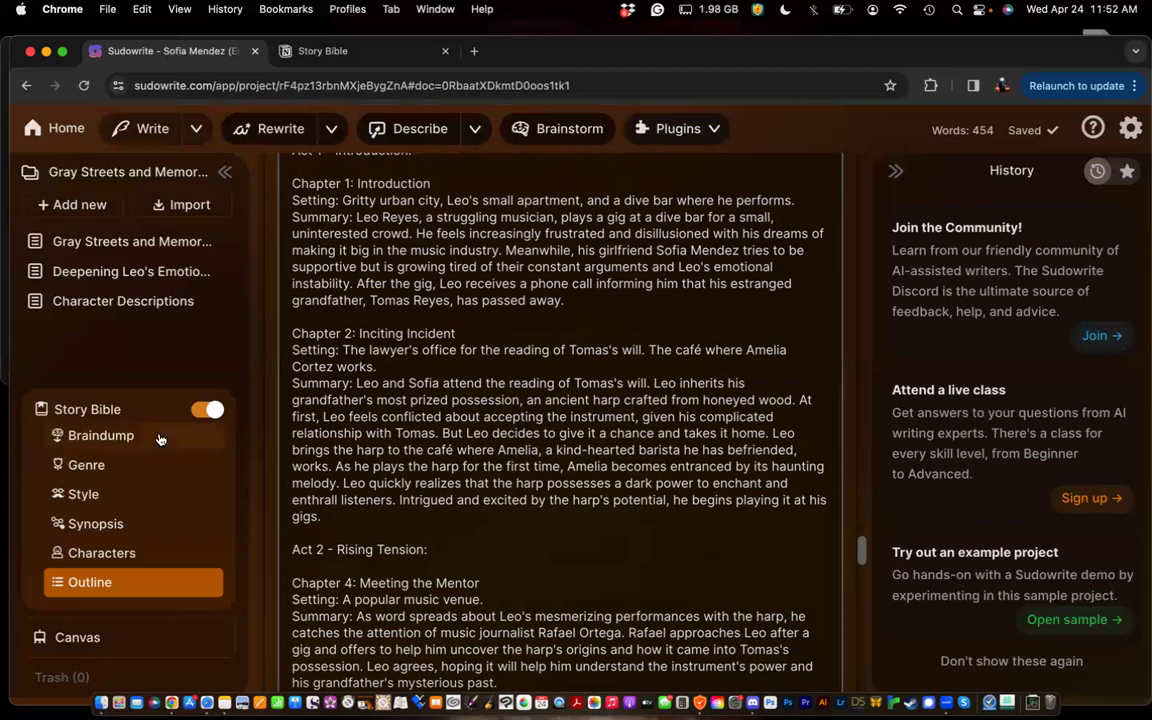
{"action": "left_click", "coordinate": [160, 437]}
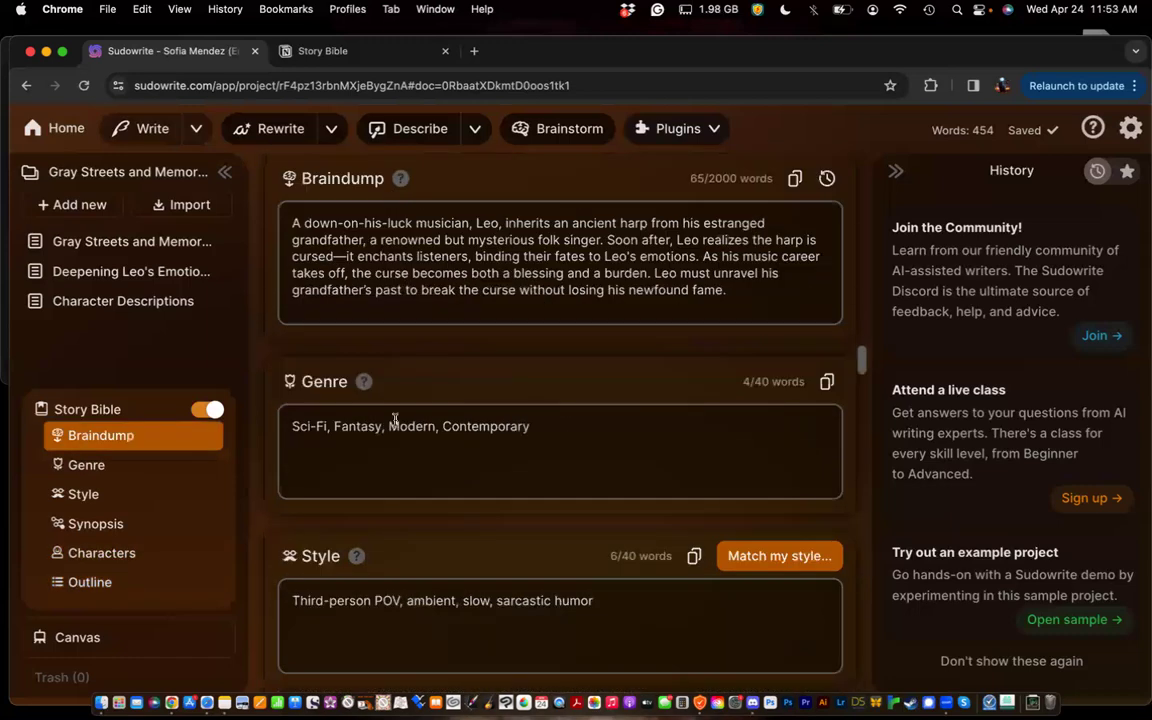
{"action": "scroll", "coordinate": [453, 578], "scroll_direction": "down", "scroll_amount": 5}
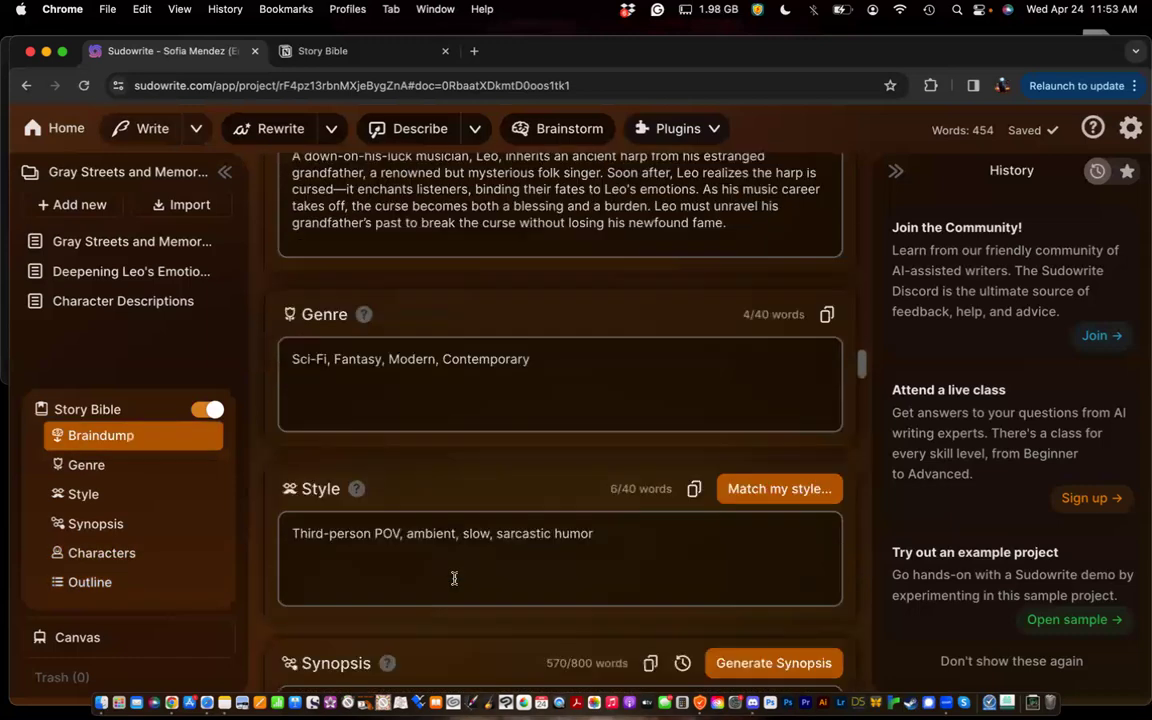
{"action": "scroll", "coordinate": [453, 578], "scroll_direction": "down", "scroll_amount": 15}
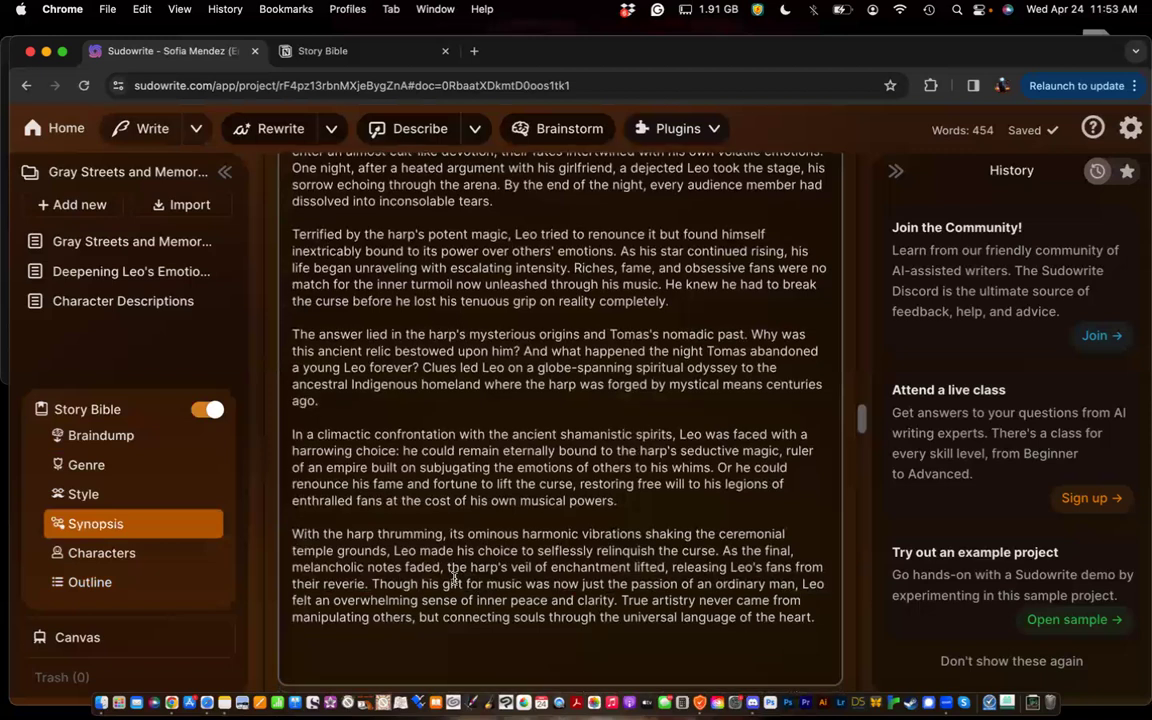
{"action": "scroll", "coordinate": [453, 578], "scroll_direction": "up", "scroll_amount": 6}
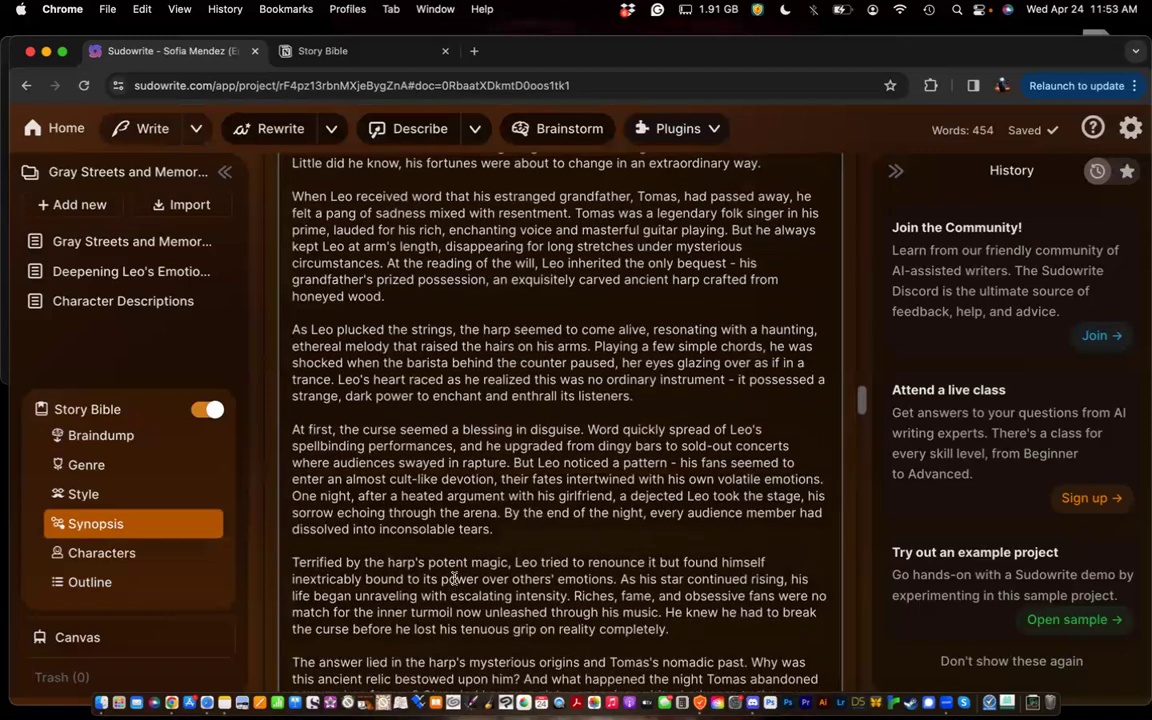
{"action": "scroll", "coordinate": [453, 578], "scroll_direction": "up", "scroll_amount": 1}
{"action": "scroll", "coordinate": [453, 578], "scroll_direction": "down", "scroll_amount": 6}
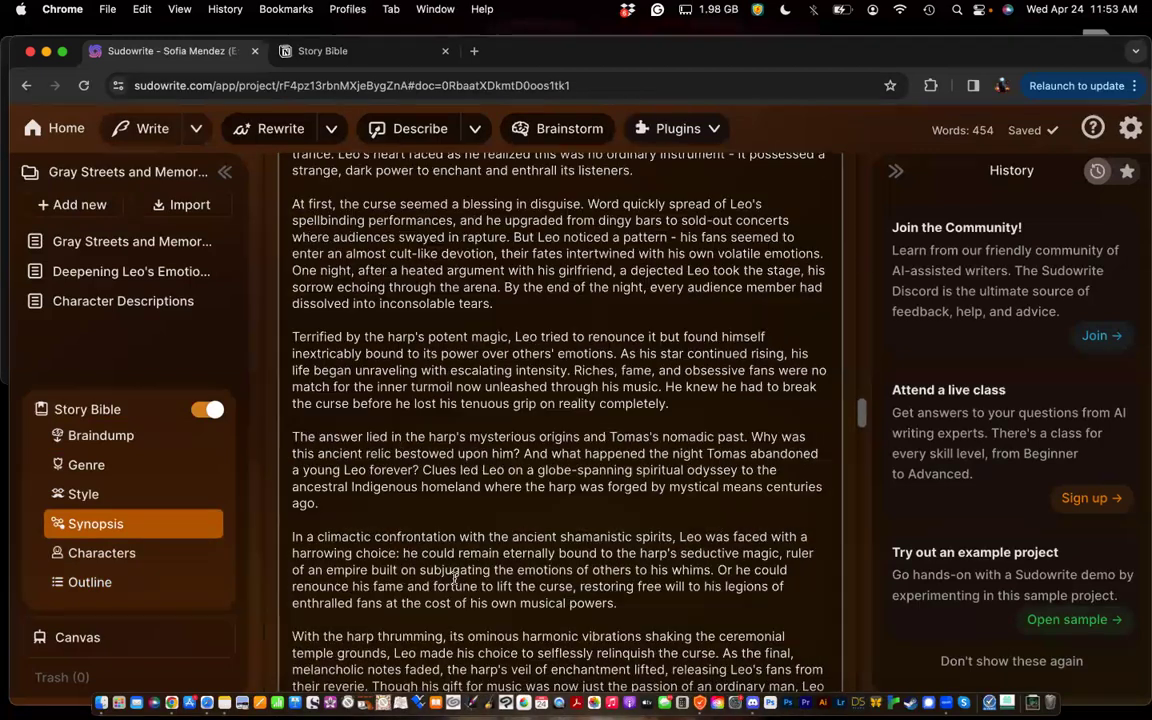
{"action": "scroll", "coordinate": [453, 578], "scroll_direction": "down", "scroll_amount": 10}
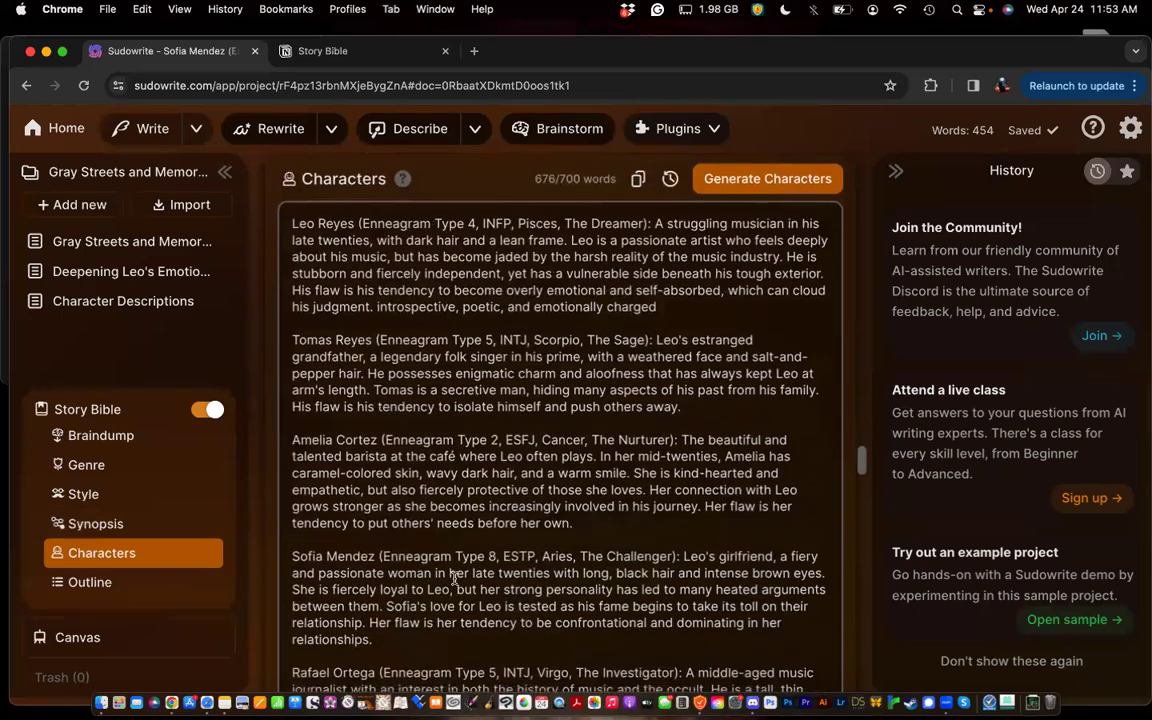
{"action": "scroll", "coordinate": [453, 578], "scroll_direction": "down", "scroll_amount": 20}
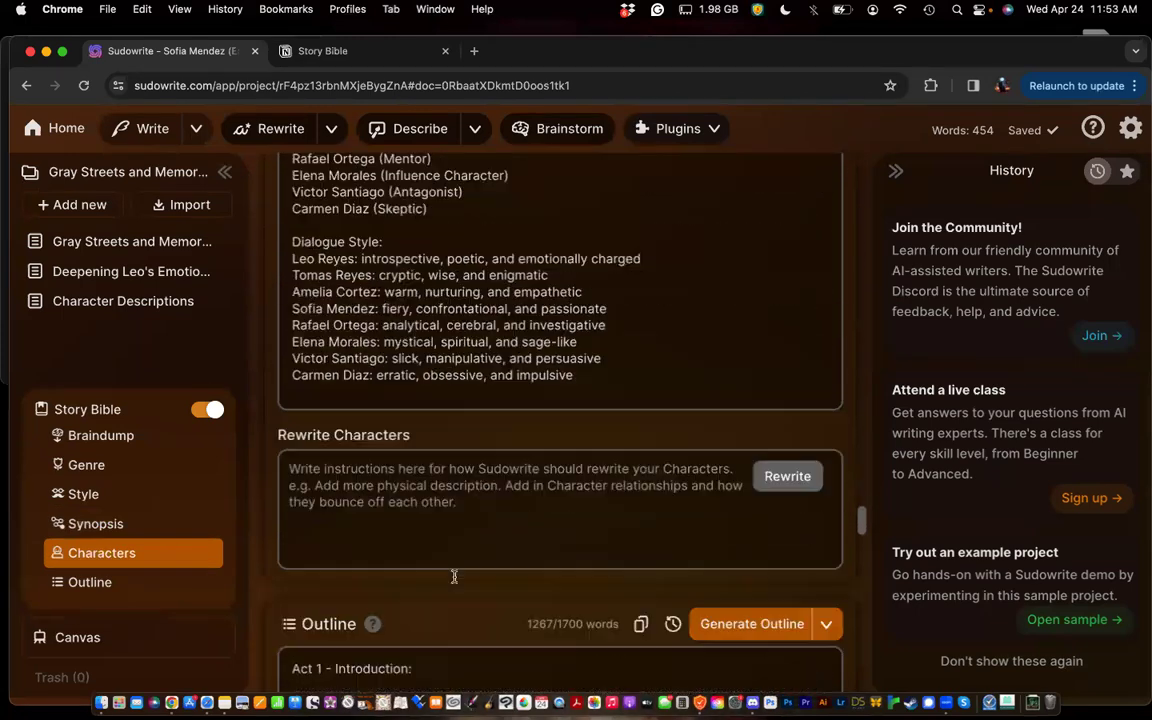
{"action": "scroll", "coordinate": [453, 578], "scroll_direction": "down", "scroll_amount": 20}
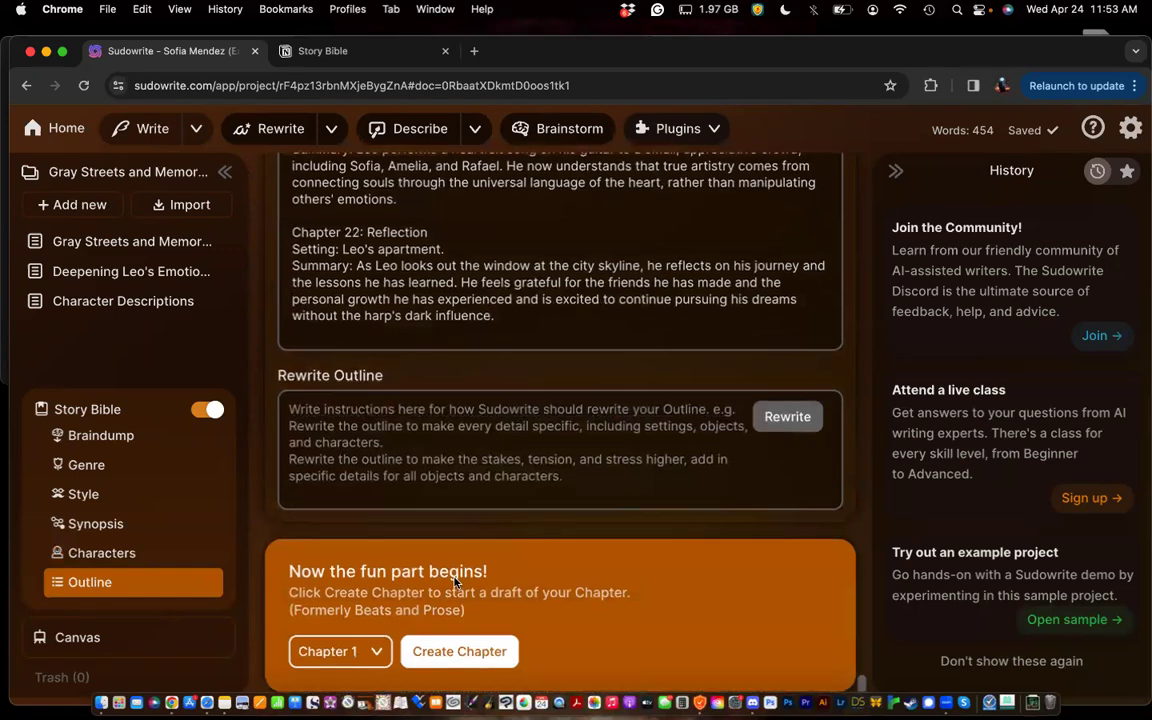
{"action": "scroll", "coordinate": [453, 578], "scroll_direction": "up", "scroll_amount": 20}
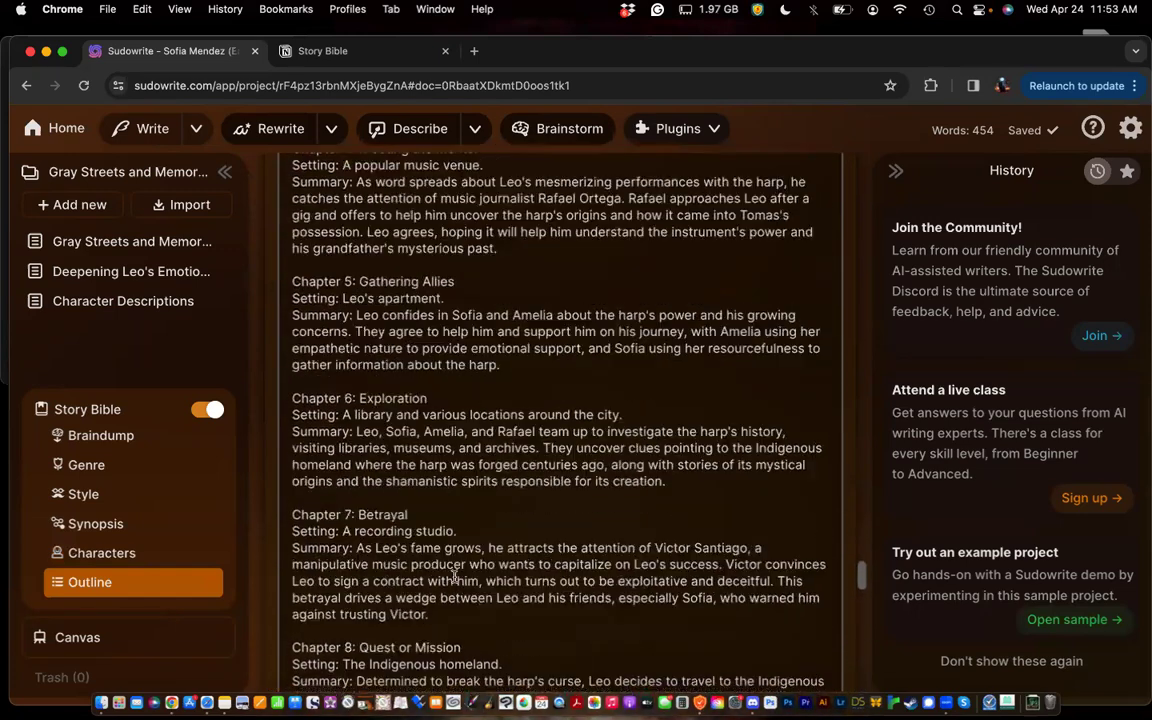
Step: Switch the outline generator from Novel Outline to Romance Outline
{"action": "left_click", "coordinate": [779, 512]}
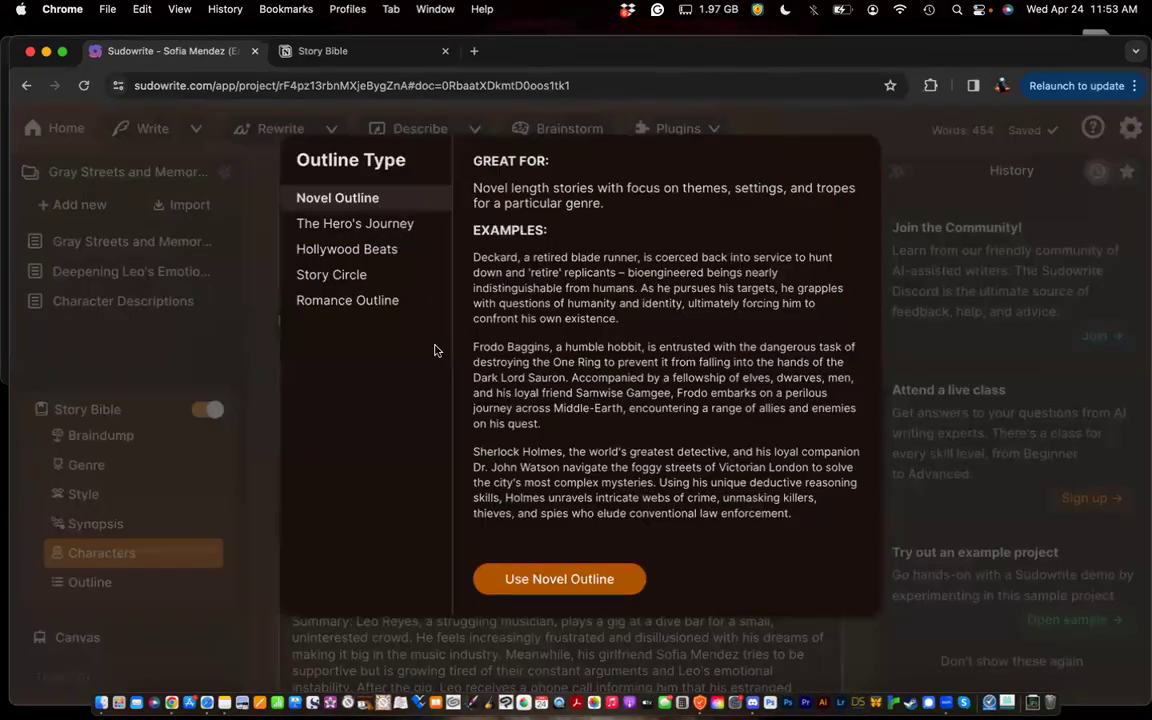
{"action": "left_click", "coordinate": [390, 306]}
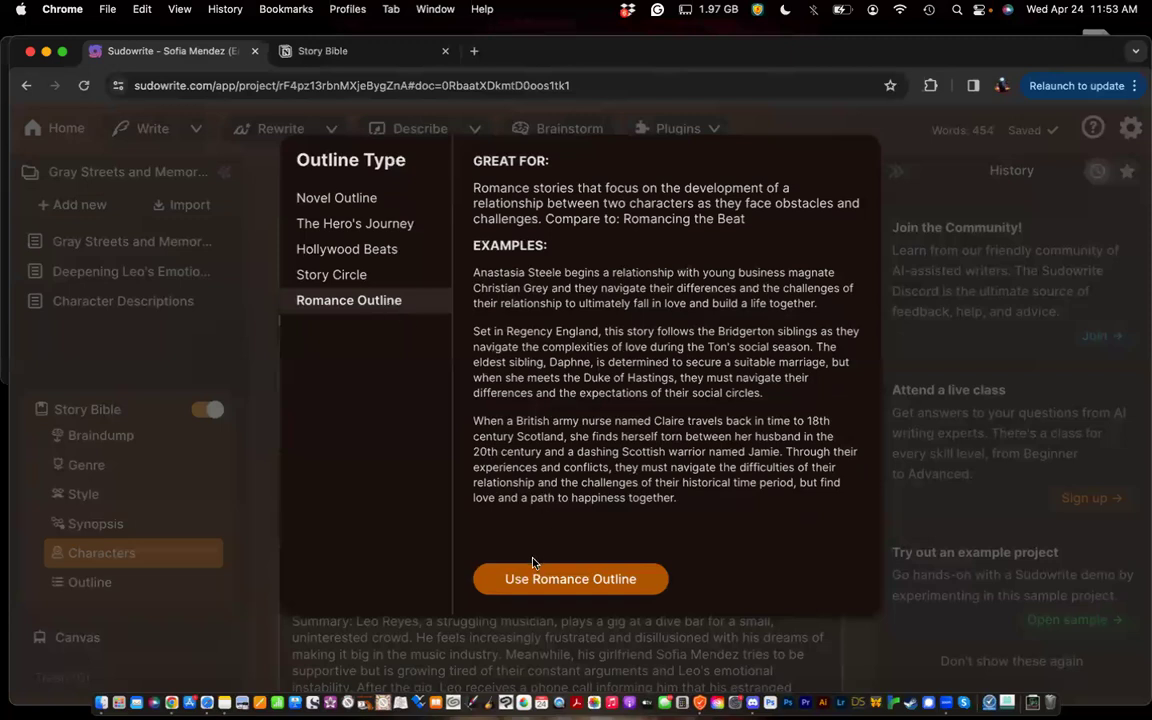
{"action": "left_click", "coordinate": [527, 576]}
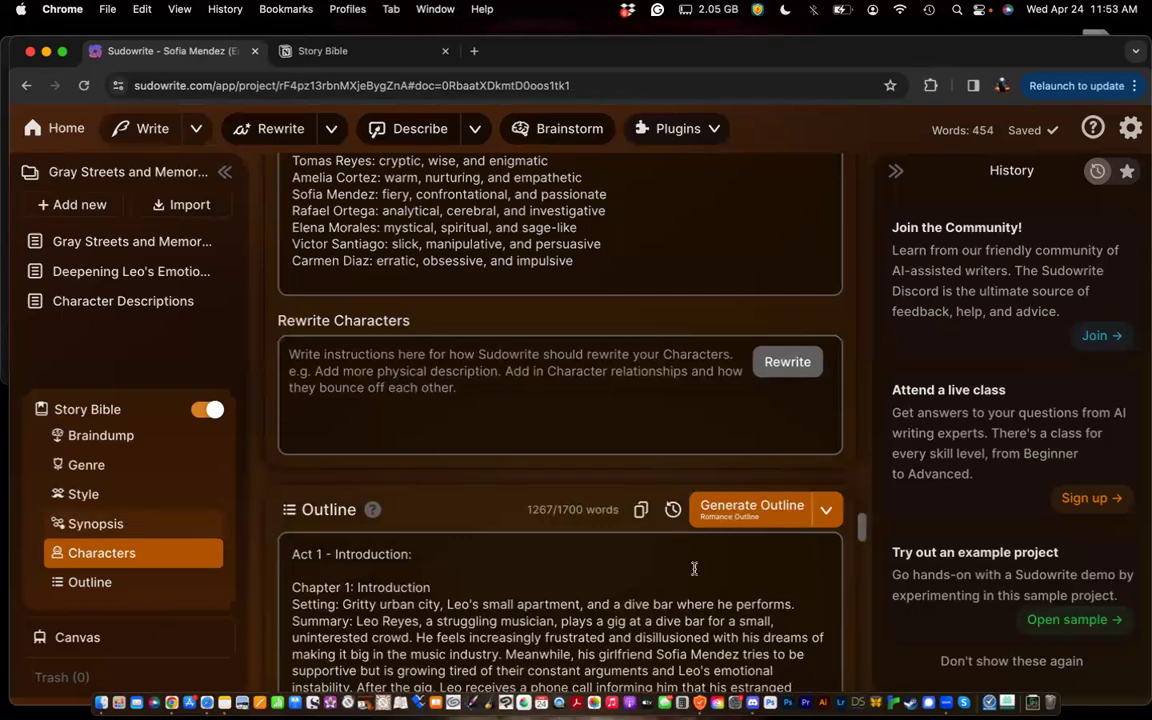
Step: Generate a Romance outline and follow it down to Act 2 - Conflict, Chapter 7: Secondary Plot Twist
{"action": "left_click", "coordinate": [757, 517]}
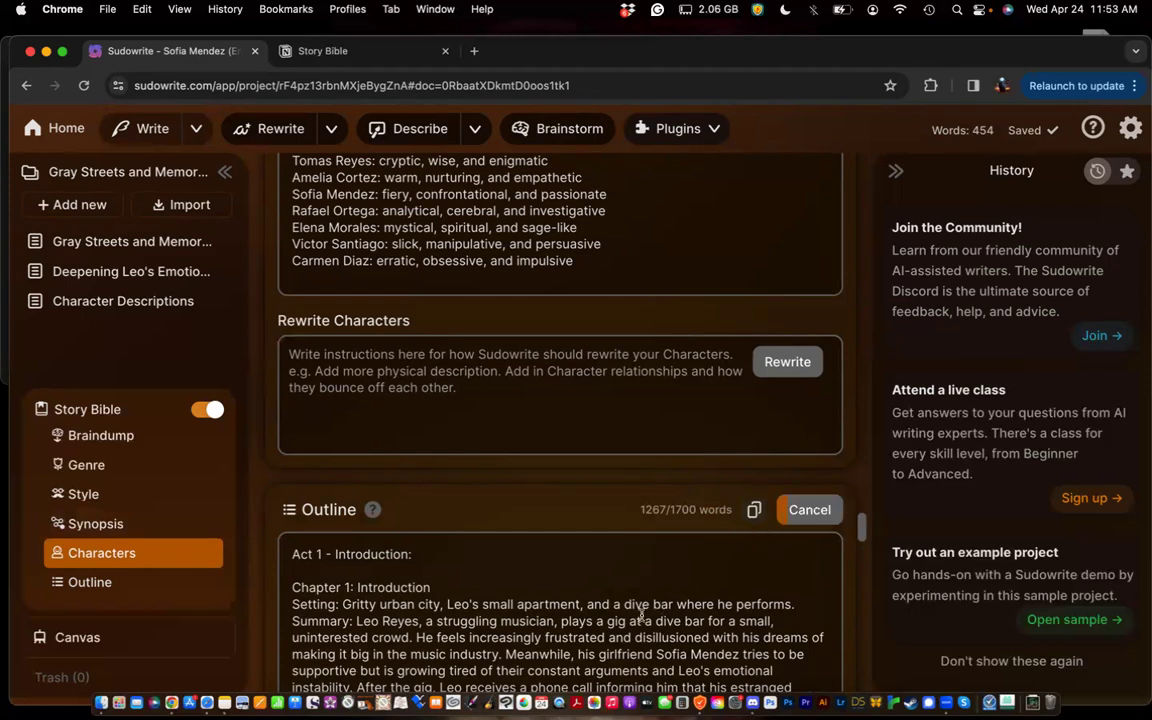
{"action": "scroll", "coordinate": [641, 617], "scroll_direction": "down", "scroll_amount": 1}
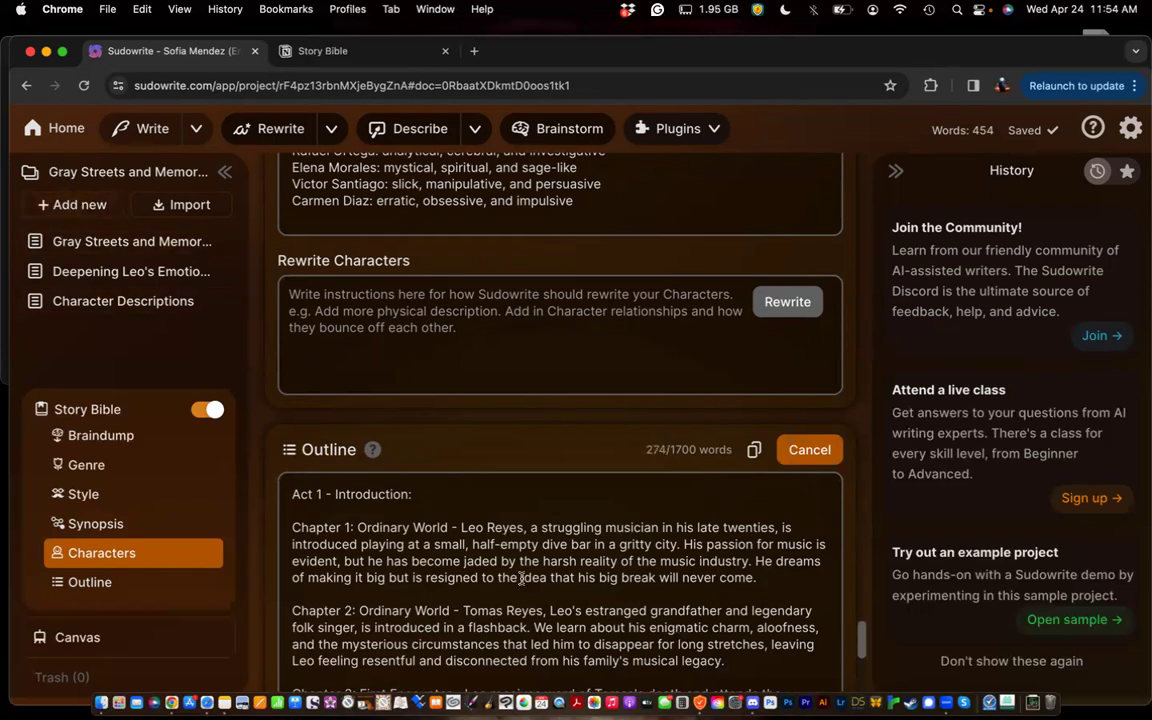
{"action": "scroll", "coordinate": [582, 640], "scroll_direction": "down", "scroll_amount": 3}
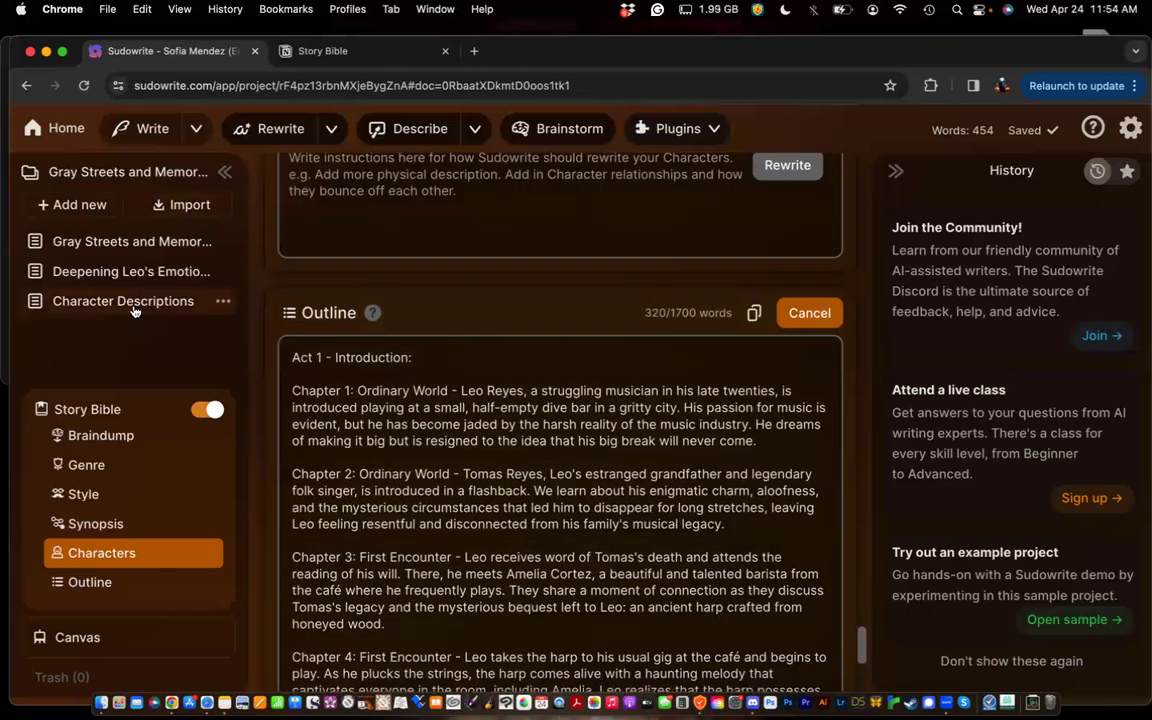
{"action": "scroll", "coordinate": [530, 398], "scroll_direction": "down", "scroll_amount": 10}
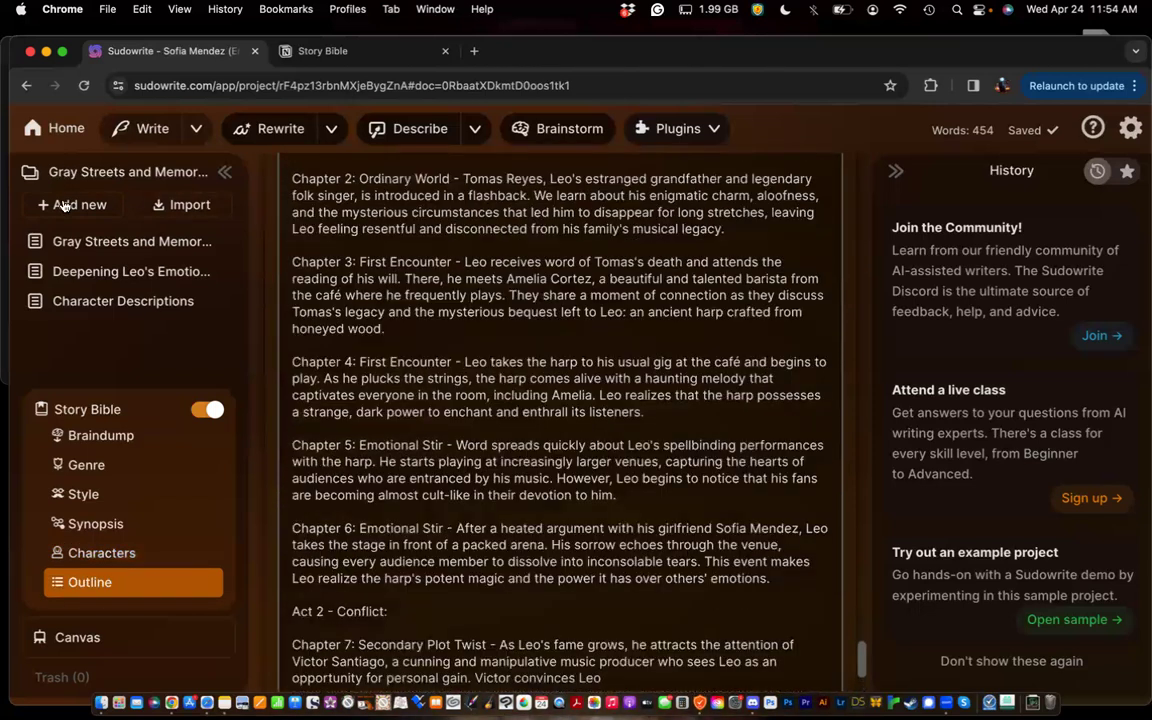
Step: Create a new blank document and select all of the Story Bible outline text
{"action": "left_click", "coordinate": [72, 204]}
{"action": "left_click", "coordinate": [105, 273]}
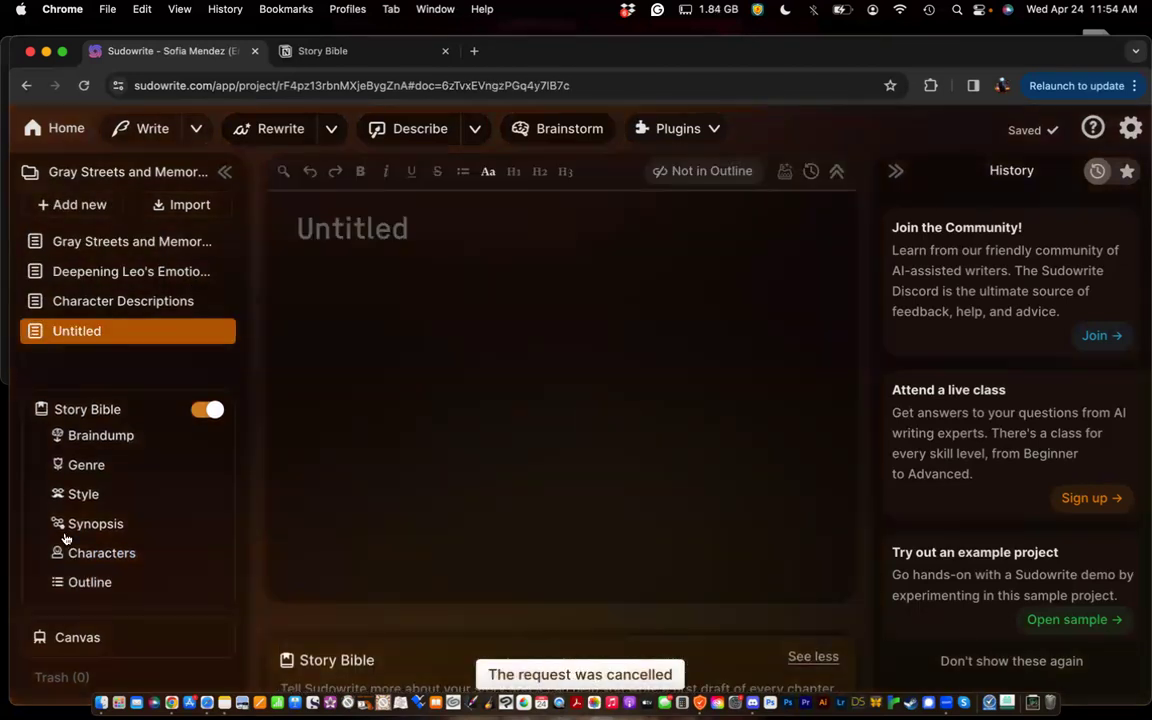
{"action": "left_click", "coordinate": [80, 590]}
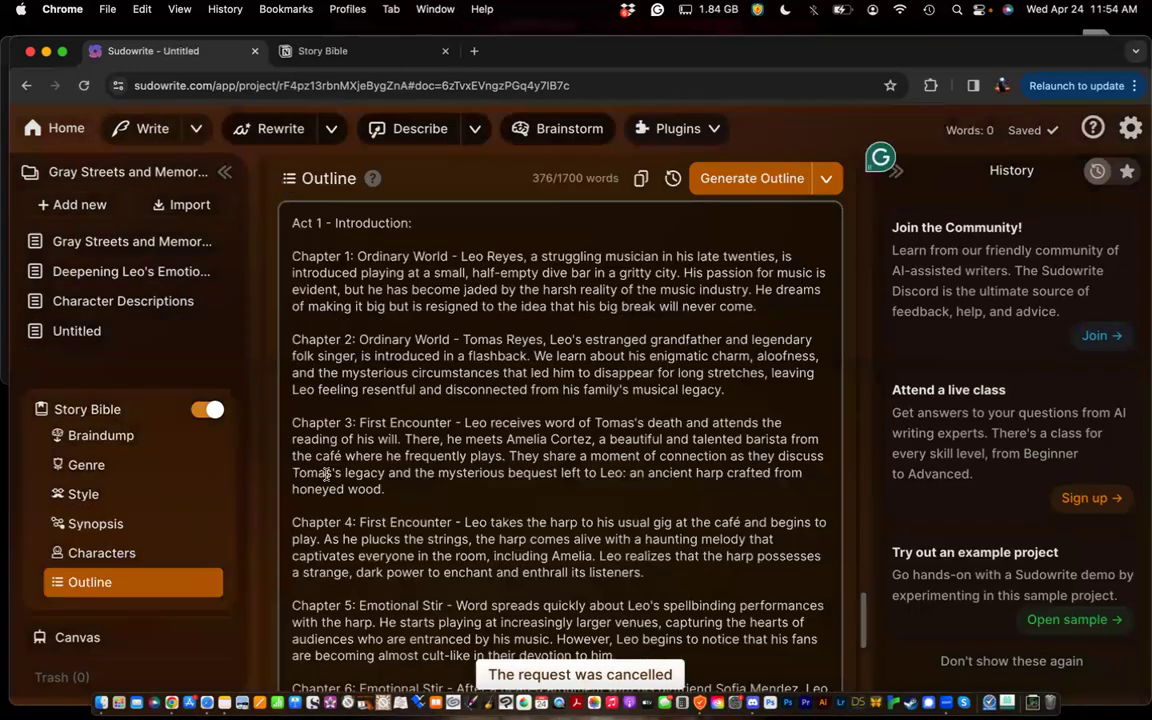
{"action": "scroll", "coordinate": [325, 475], "scroll_direction": "down", "scroll_amount": 5}
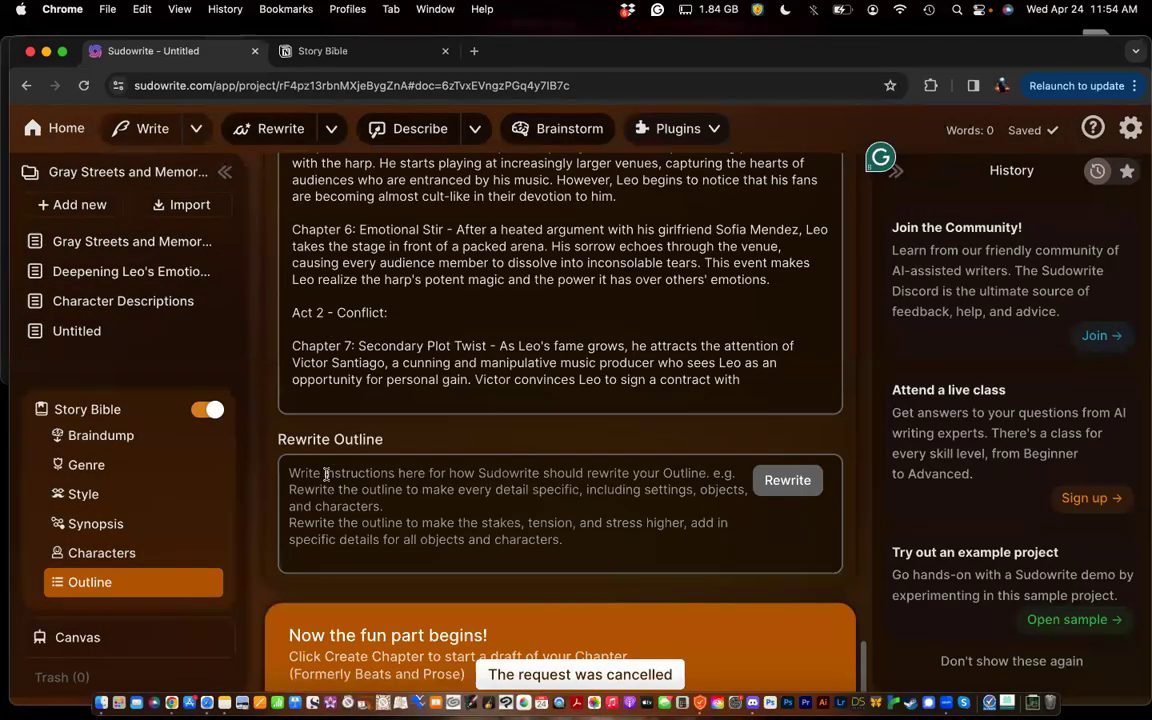
{"action": "scroll", "coordinate": [325, 470], "scroll_direction": "up", "scroll_amount": 5}
{"action": "scroll", "coordinate": [560, 480], "scroll_direction": "down", "scroll_amount": 6}
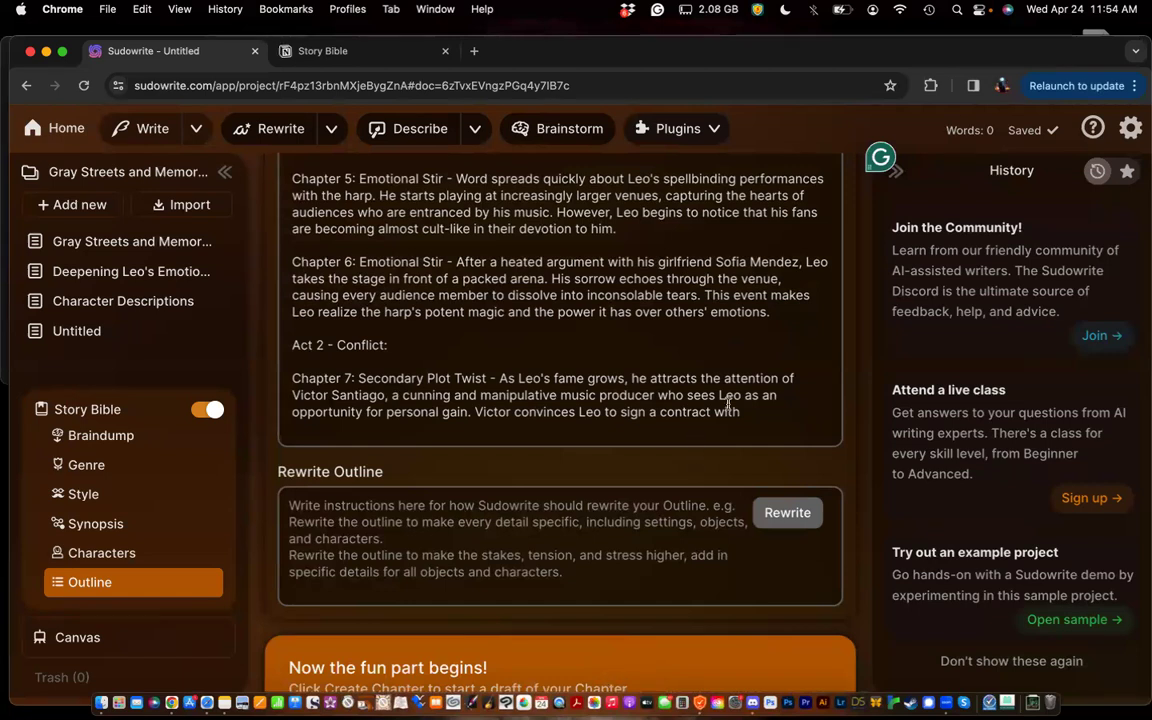
{"action": "scroll", "coordinate": [643, 319], "scroll_direction": "up", "scroll_amount": 15}
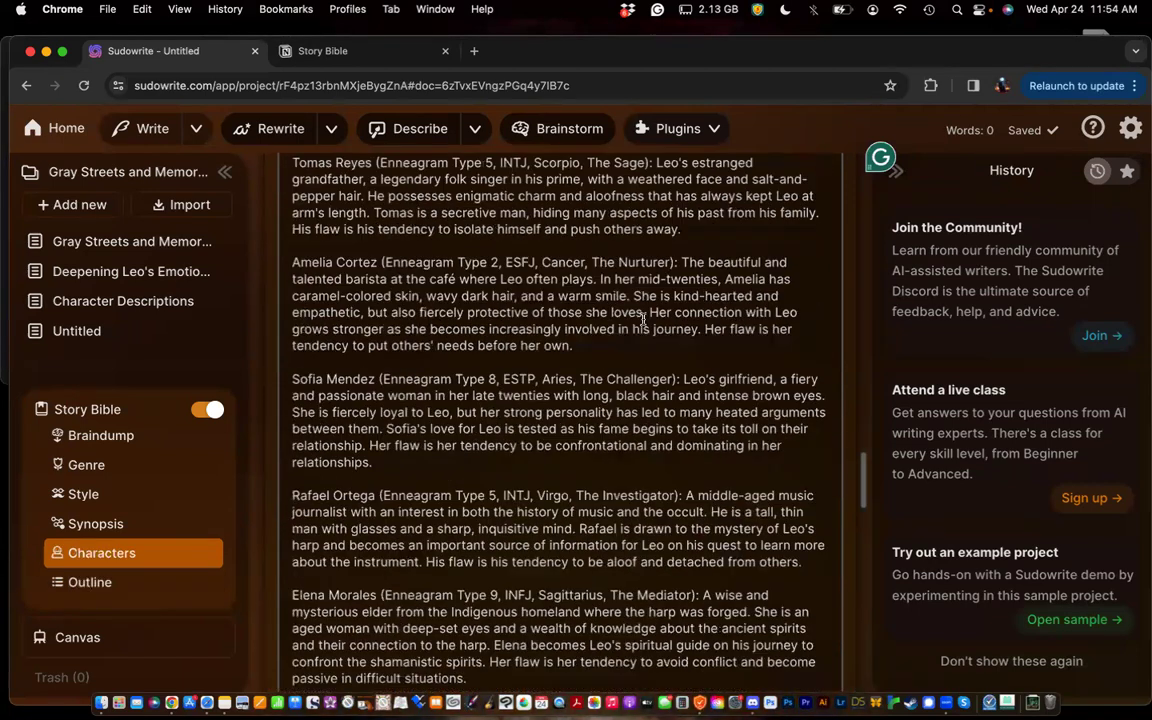
{"action": "scroll", "coordinate": [643, 319], "scroll_direction": "down", "scroll_amount": 15}
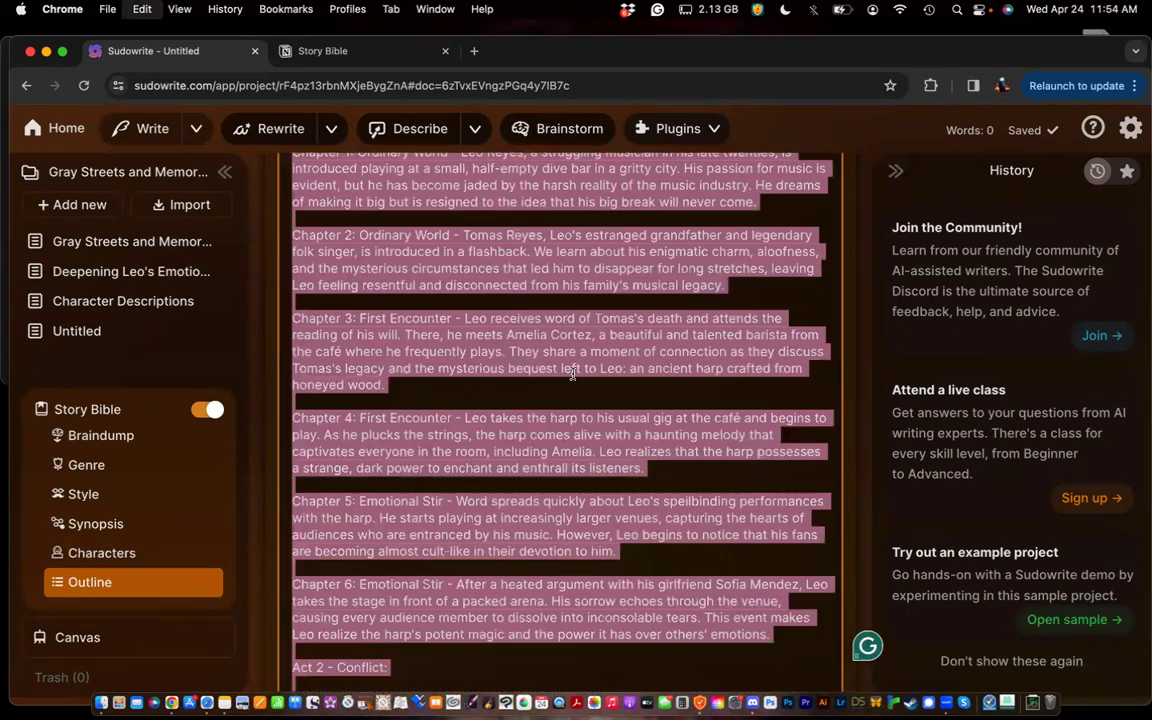
{"action": "key", "text": "super+a"}
Step: Paste the copied Romance outline into the new Untitled document
{"action": "left_click", "coordinate": [70, 331]}
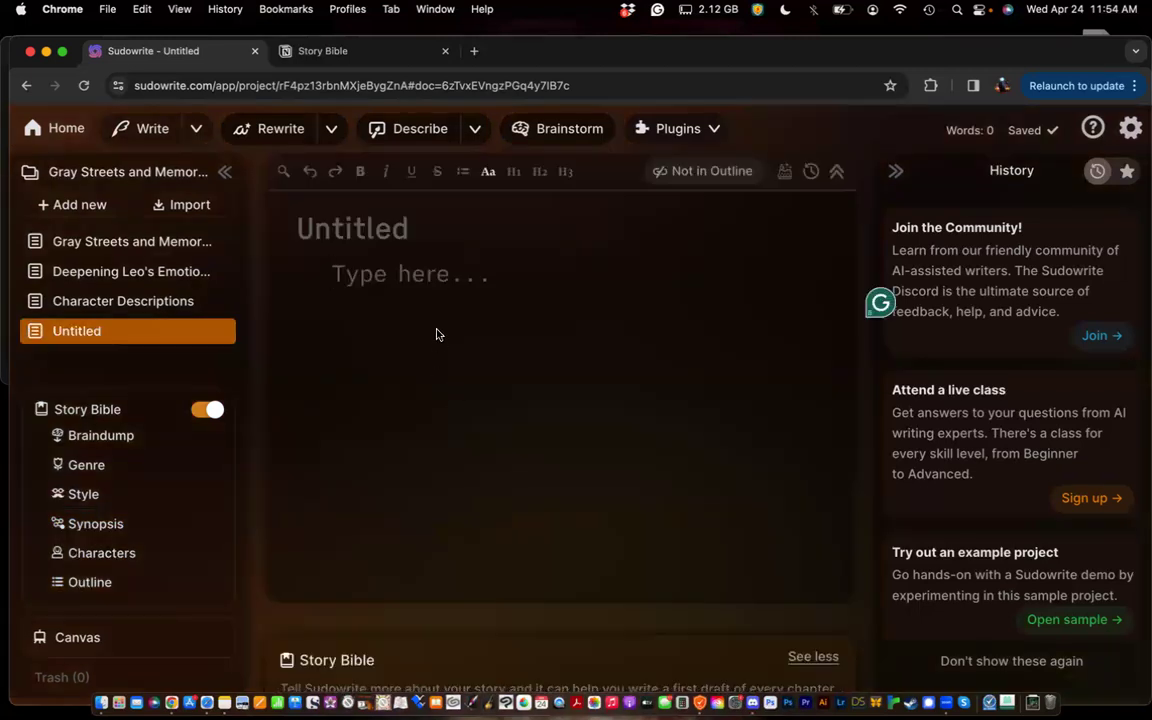
{"action": "left_click", "coordinate": [435, 334]}
{"action": "key", "text": "super+v"}
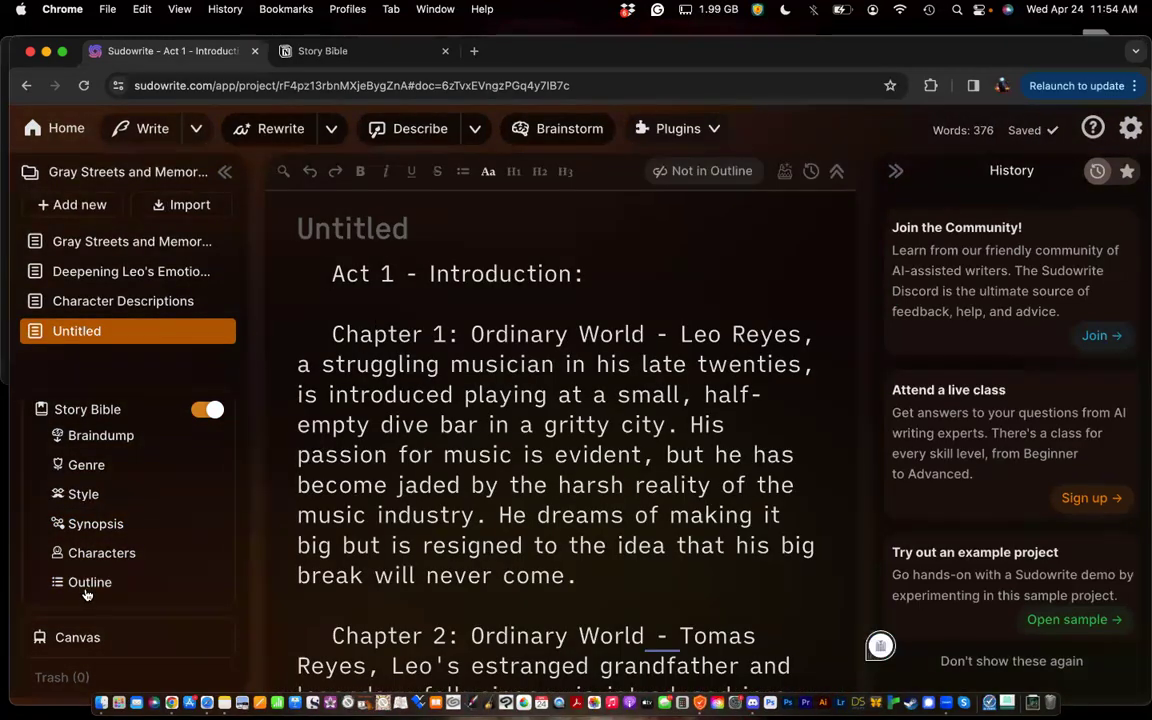
{"action": "left_click", "coordinate": [95, 524]}
{"action": "left_click", "coordinate": [88, 582]}
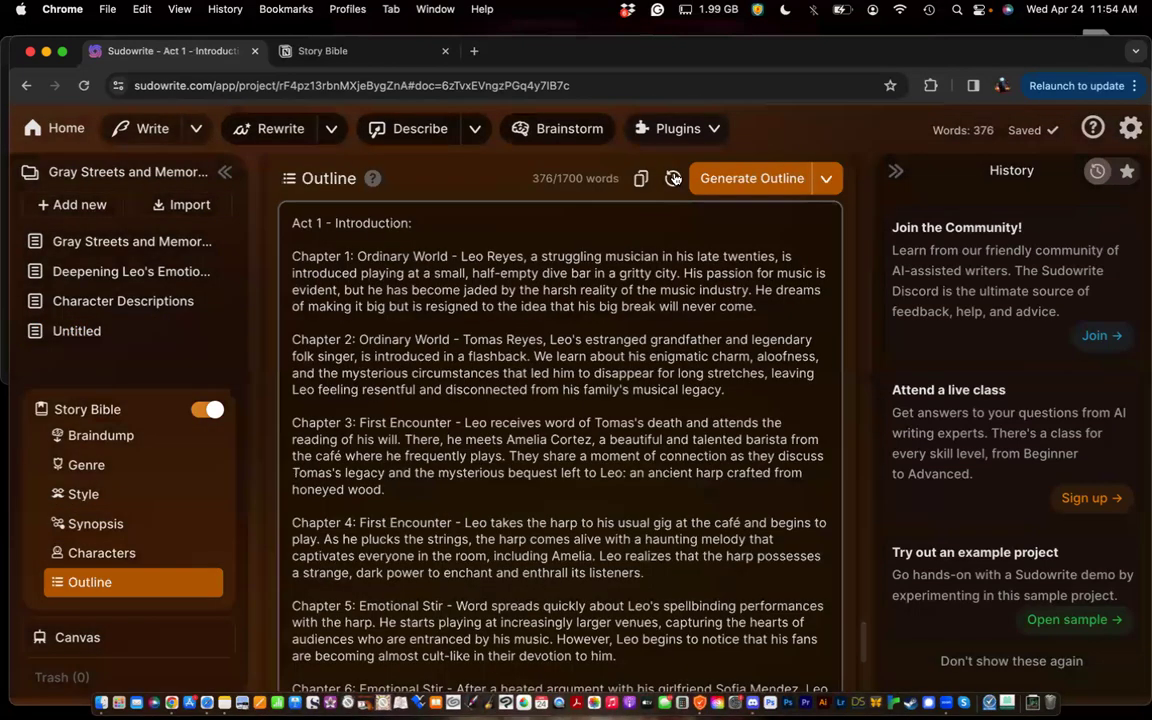
Step: Restore the outline from history to the April 24 11:50 AM version of 1267 words
{"action": "left_click", "coordinate": [743, 177]}
{"action": "left_click", "coordinate": [128, 246]}
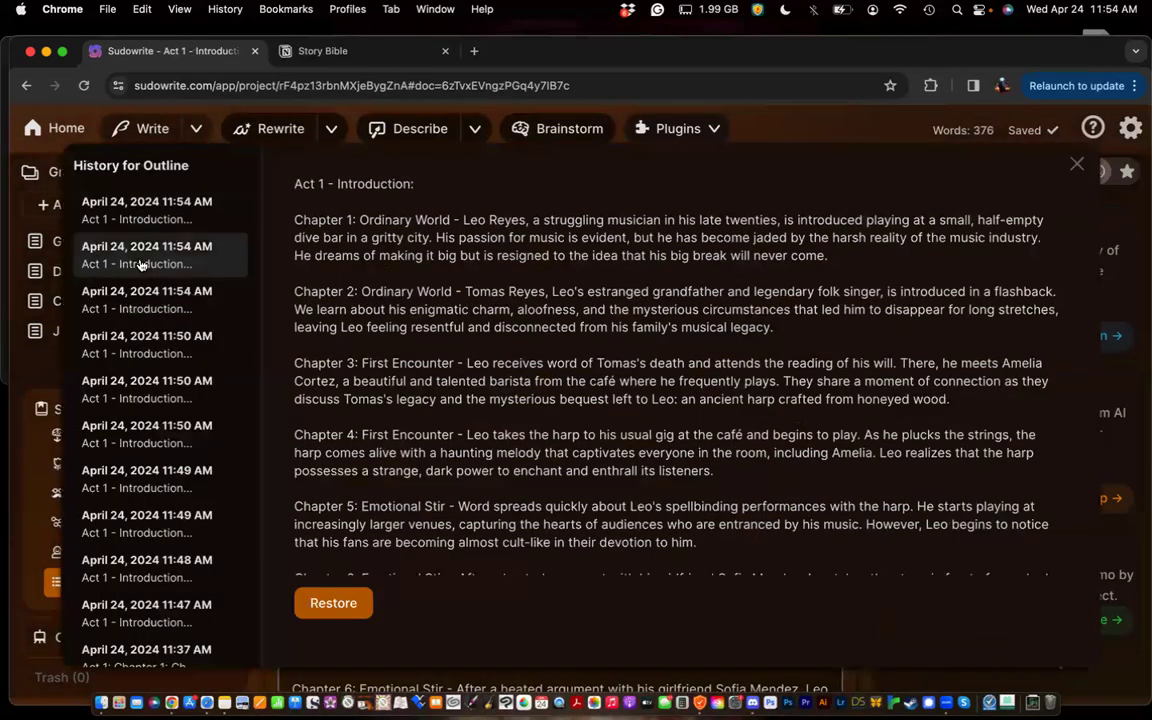
{"action": "left_click", "coordinate": [143, 290]}
{"action": "left_click", "coordinate": [144, 336]}
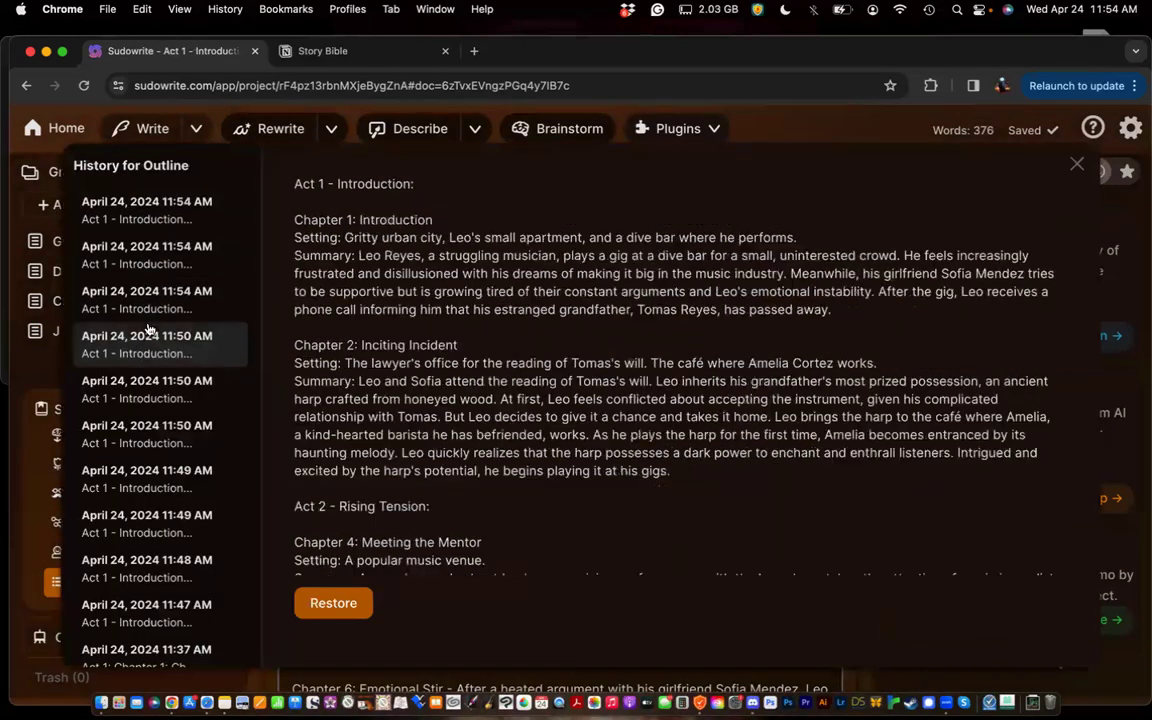
{"action": "left_click", "coordinate": [326, 614]}
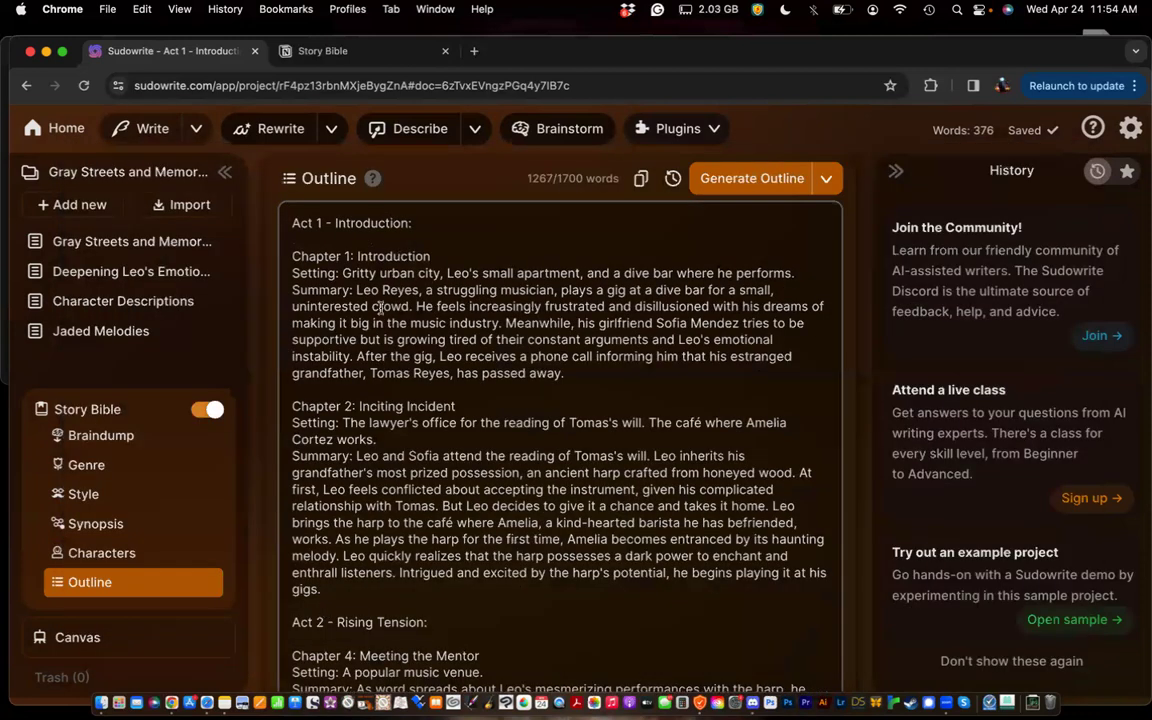
Step: Paste the outline's Chapter 1: Introduction block into Jaded Melodies after 'come.'
{"action": "left_click_drag", "start_coordinate": [292, 256], "coordinate": [605, 375]}
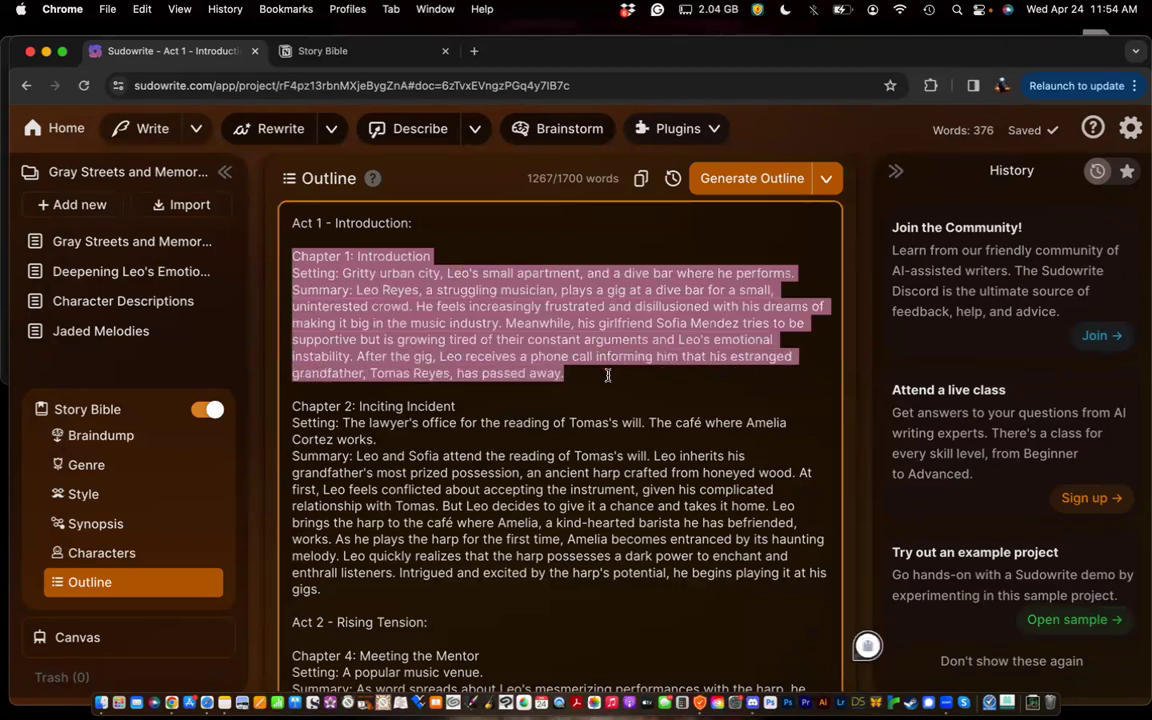
{"action": "left_click", "coordinate": [110, 330]}
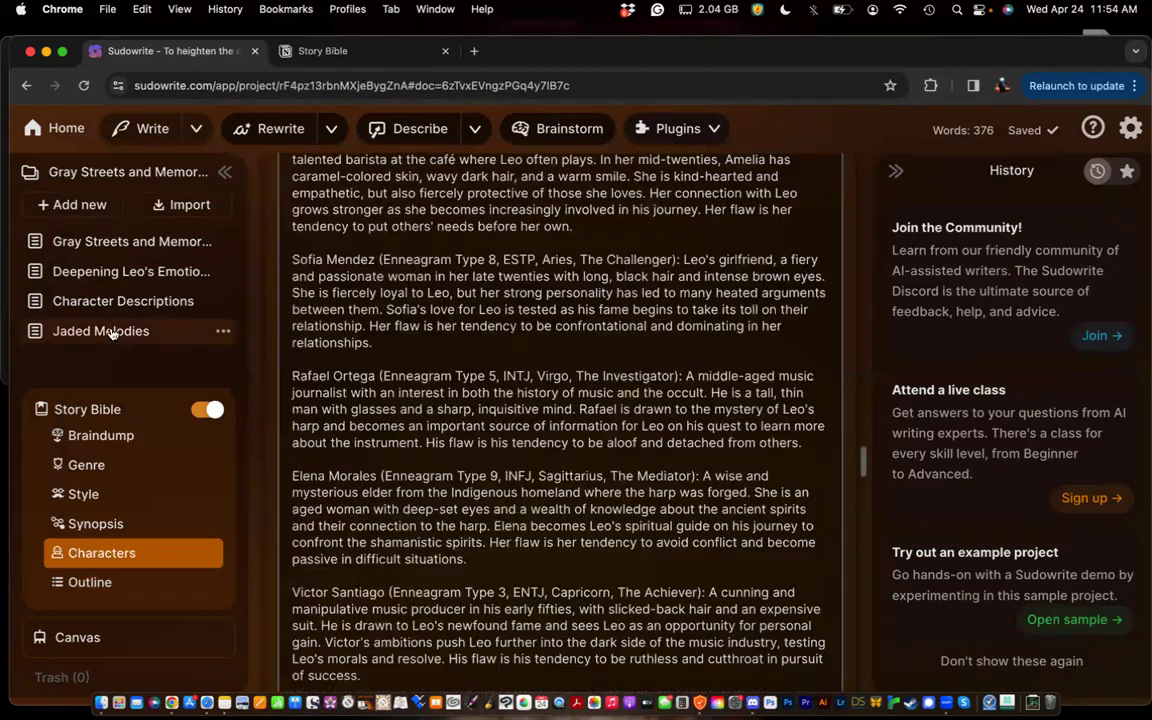
{"action": "scroll", "coordinate": [455, 440], "scroll_direction": "down", "scroll_amount": 2}
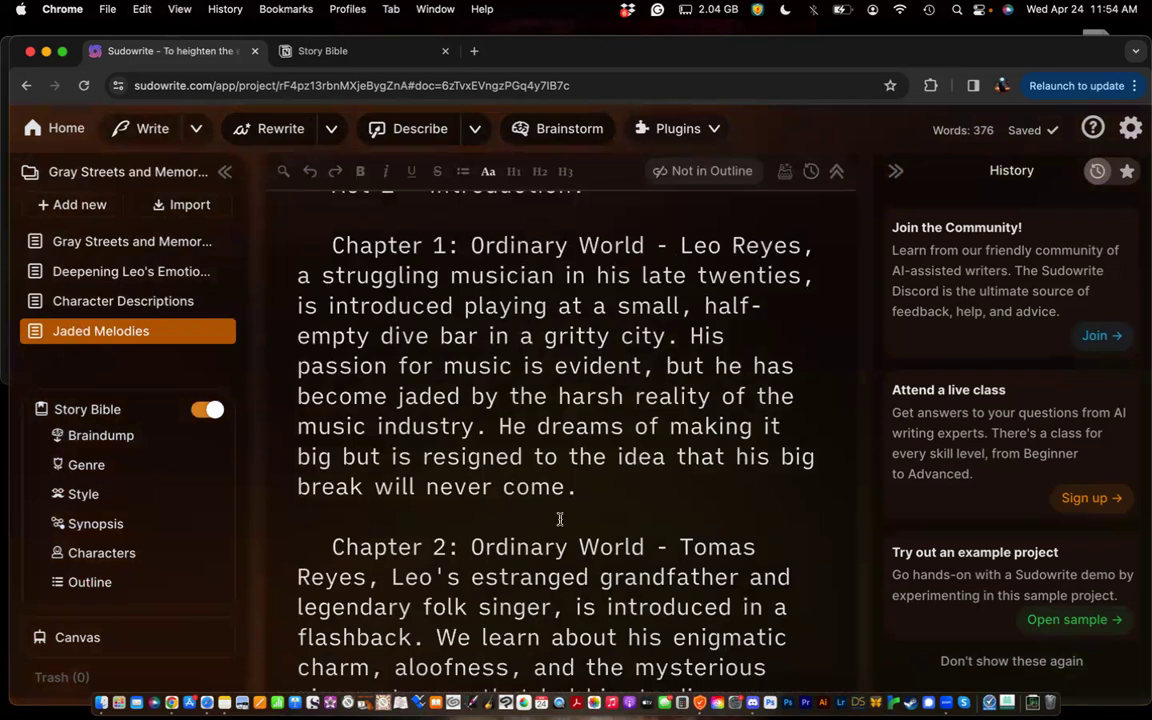
{"action": "left_click", "coordinate": [579, 487]}
{"action": "key", "text": "Return"}
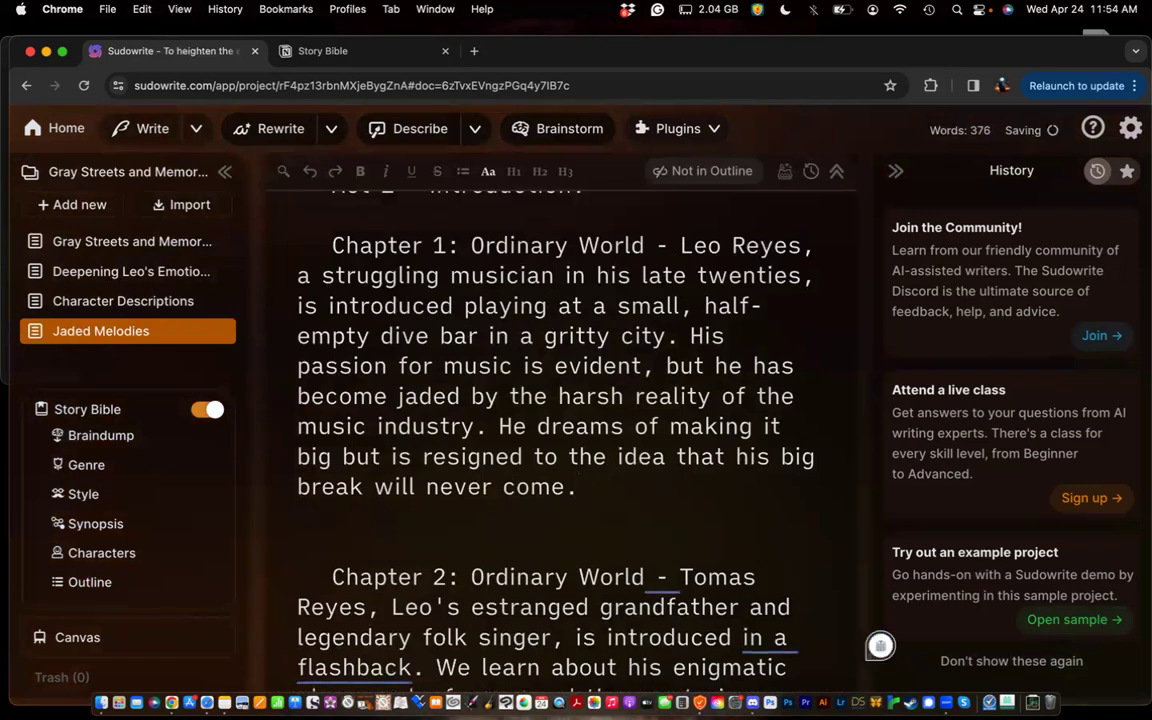
{"action": "key", "text": "super+v"}
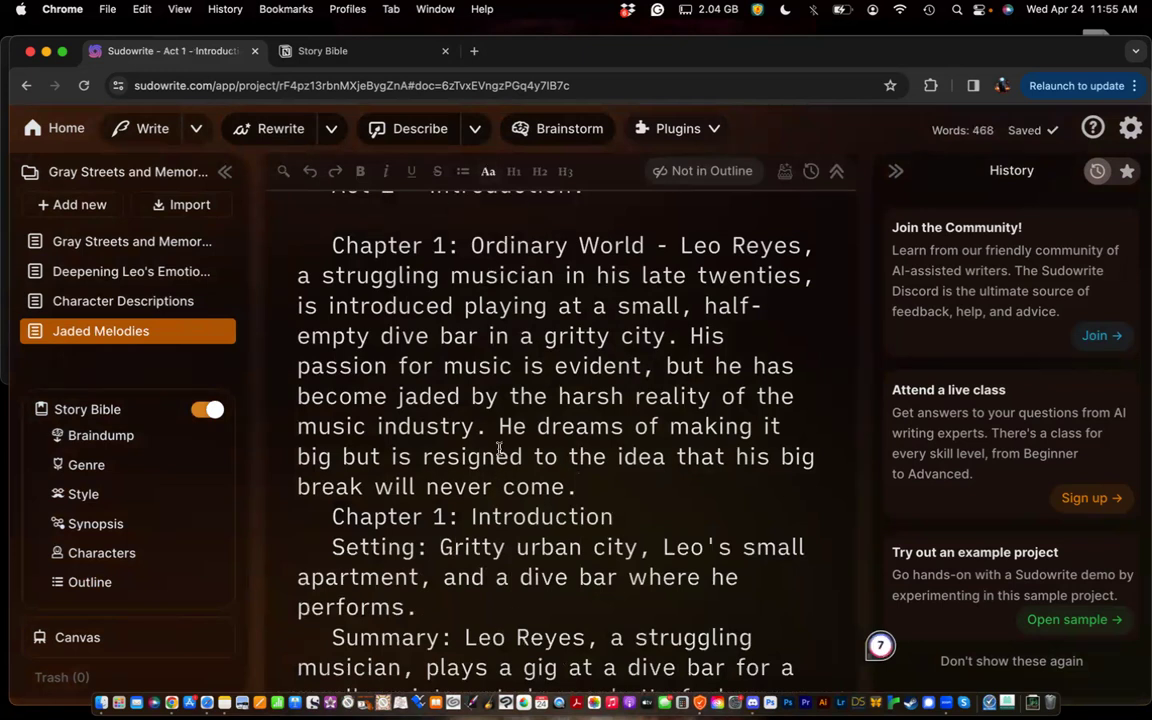
Step: Move the 'His passion for music…' passage after 'has passed away.' and select the merged block
{"action": "scroll", "coordinate": [516, 518], "scroll_direction": "down", "scroll_amount": 3}
{"action": "scroll", "coordinate": [516, 518], "scroll_direction": "up", "scroll_amount": 2}
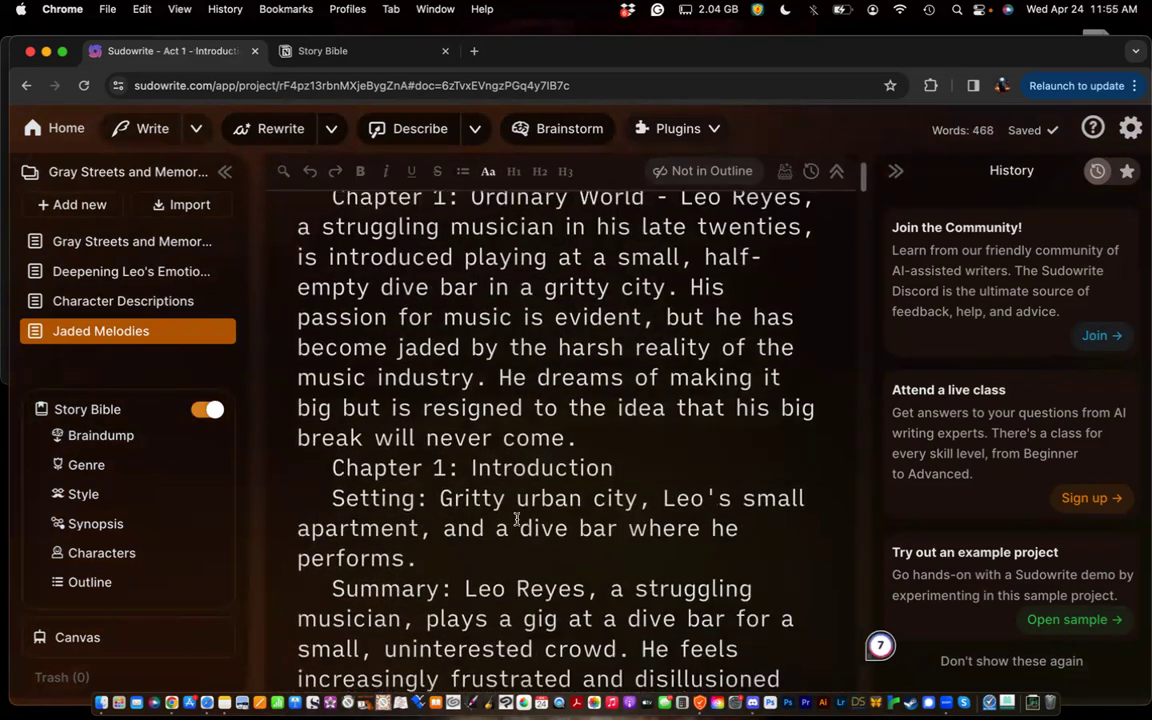
{"action": "left_click_drag", "start_coordinate": [689, 308], "coordinate": [690, 456]}
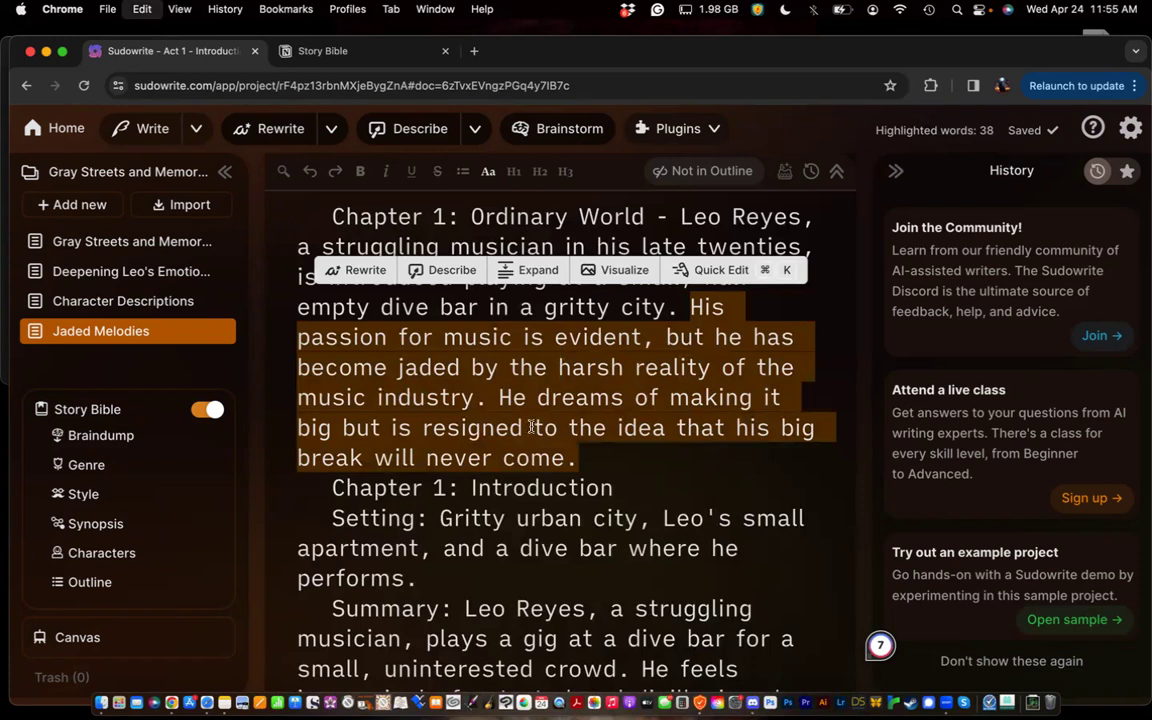
{"action": "key", "text": "super+x"}
{"action": "left_click", "coordinate": [676, 605]}
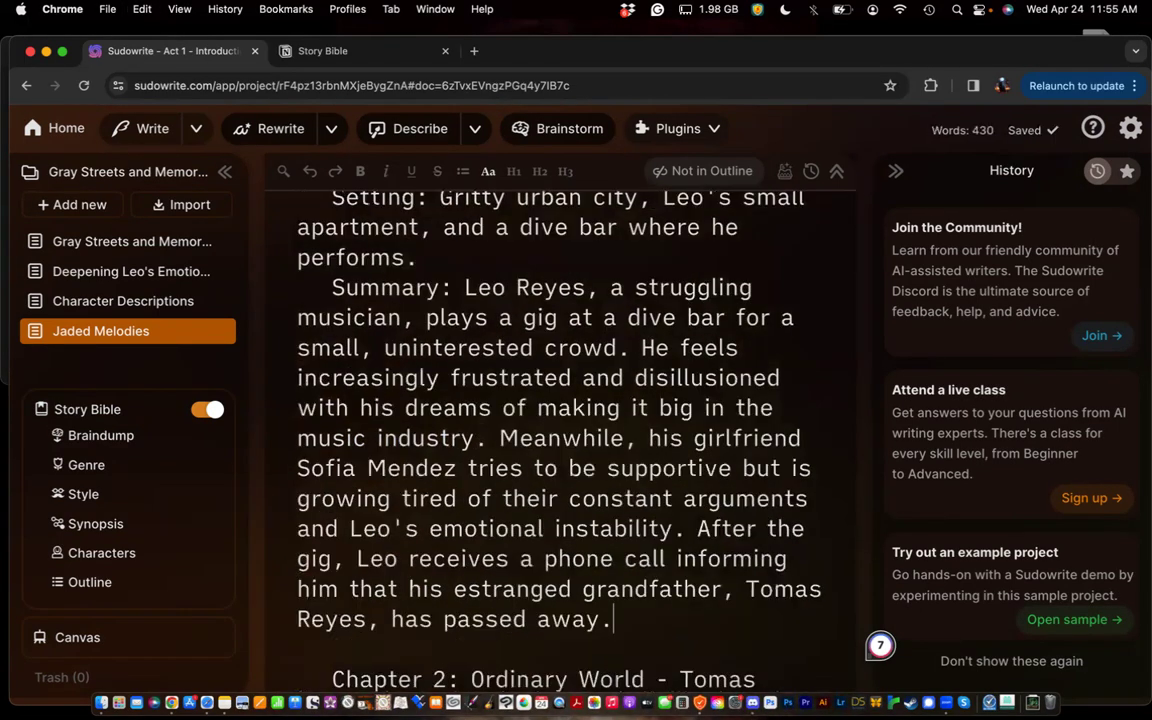
{"action": "key", "text": "super+v"}
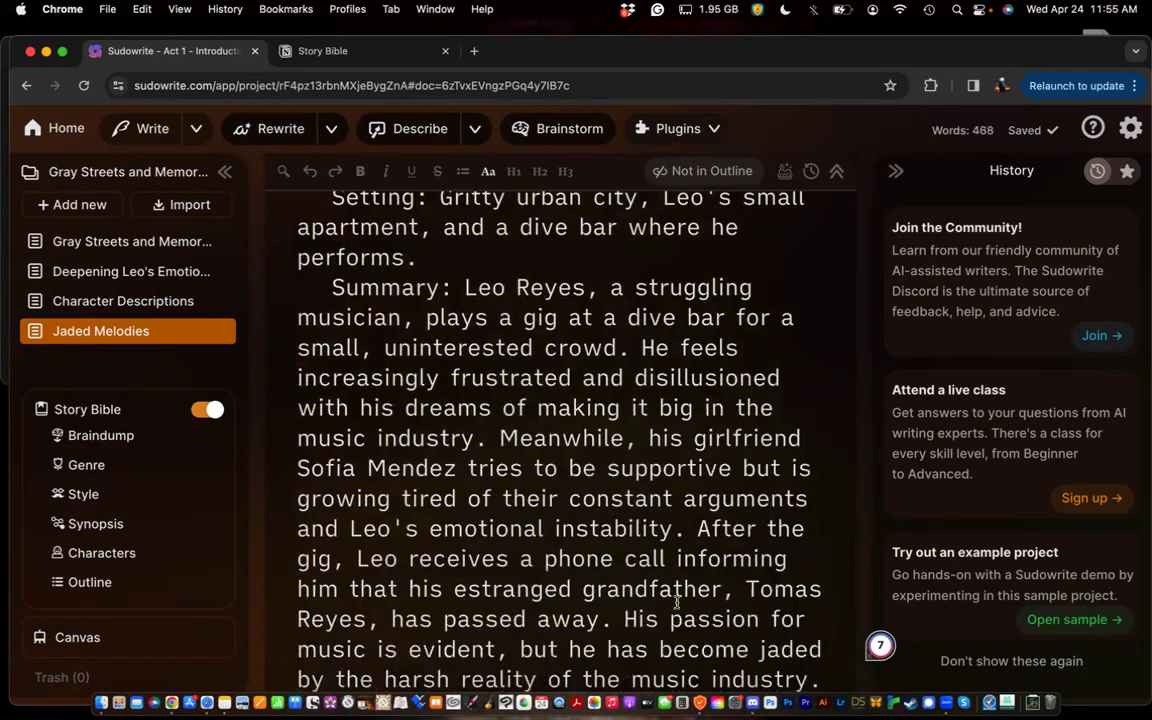
{"action": "scroll", "coordinate": [676, 605], "scroll_direction": "down", "scroll_amount": 5}
{"action": "left_click_drag", "start_coordinate": [372, 614], "coordinate": [325, 314]}
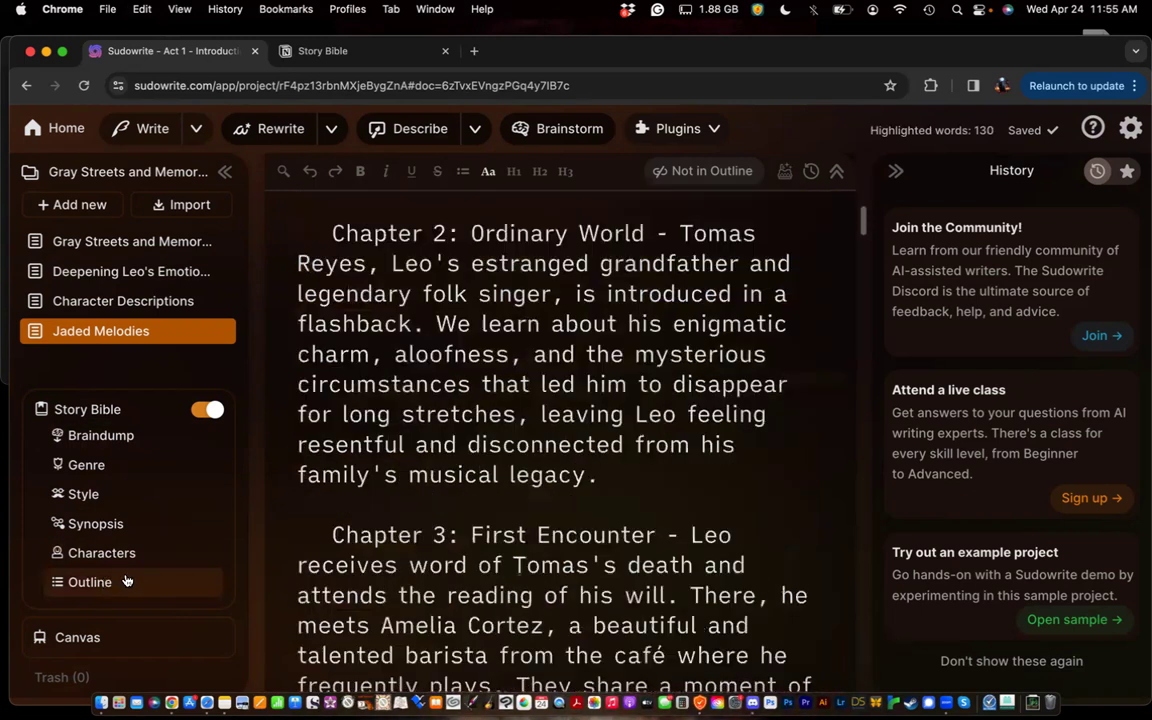
Step: Replace the outline's Chapter 1 block with the merged version and remove its two blank lines
{"action": "left_click", "coordinate": [127, 581]}
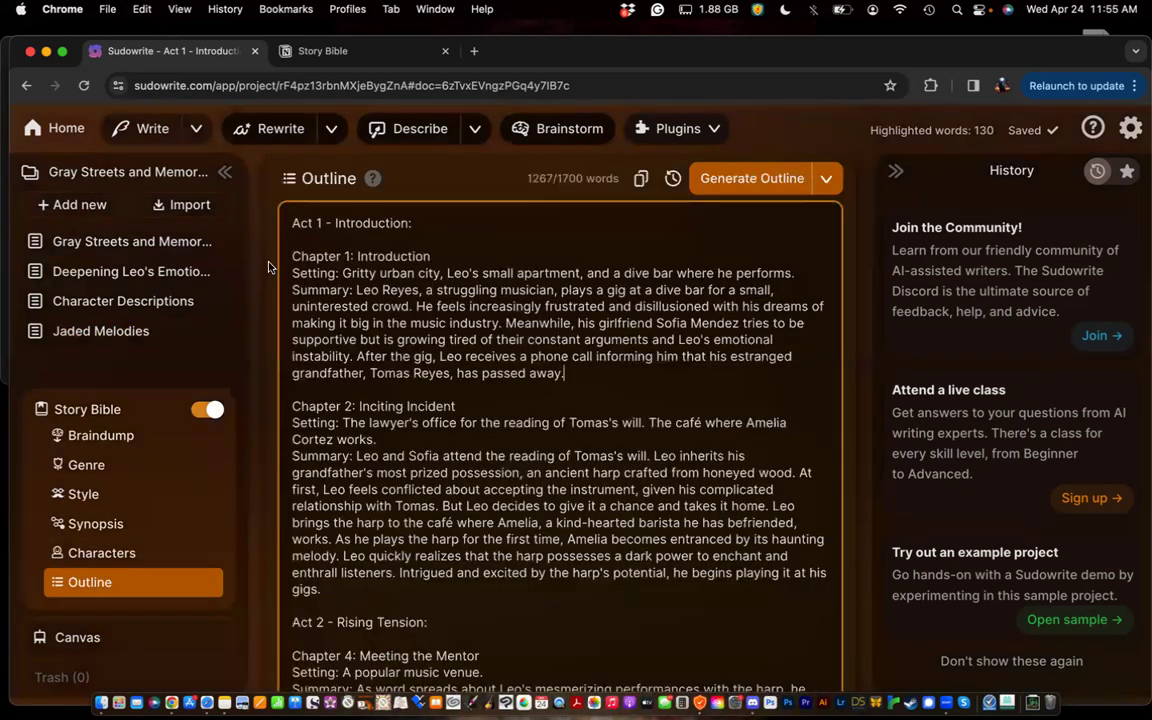
{"action": "key", "text": "alt+shift+Up"}
{"action": "key", "text": "super+v"}
{"action": "left_click", "coordinate": [308, 302]}
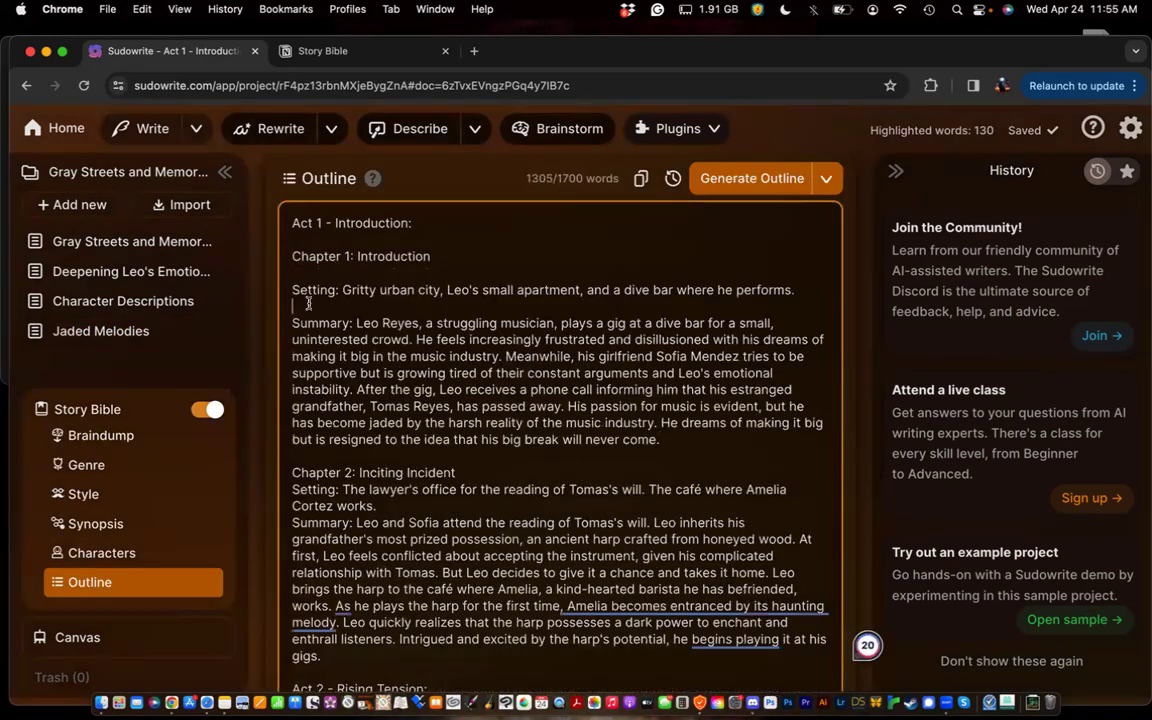
{"action": "key", "text": "BackSpace"}
{"action": "left_click", "coordinate": [298, 270]}
{"action": "key", "text": "BackSpace"}
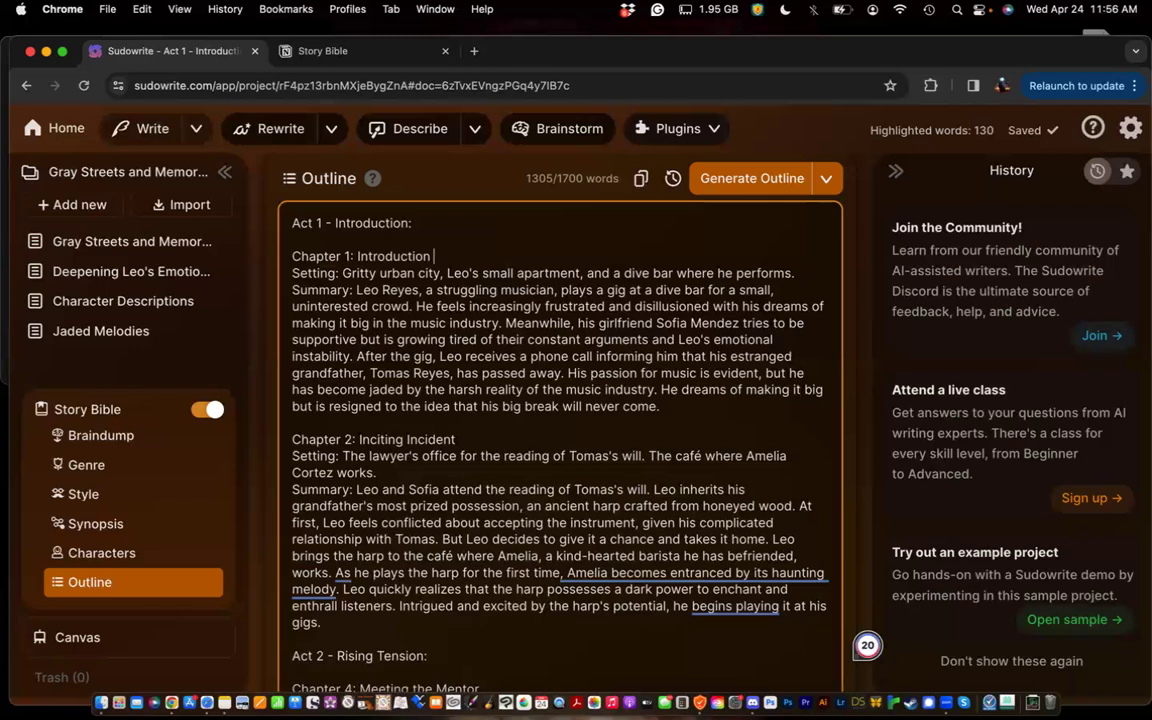
Step: Append '(Limit to 3000 words)' to the Chapter 1: Introduction heading
{"action": "type", "text": "("}
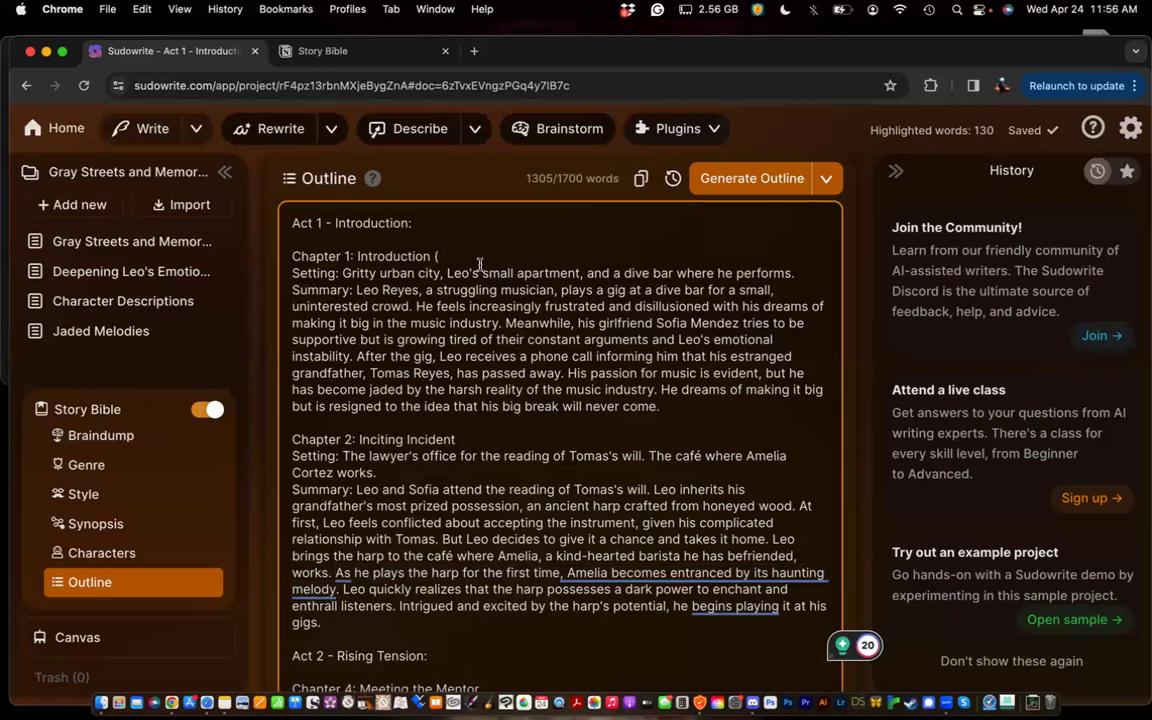
{"action": "type", "text": "Limit to 3000 words)"}
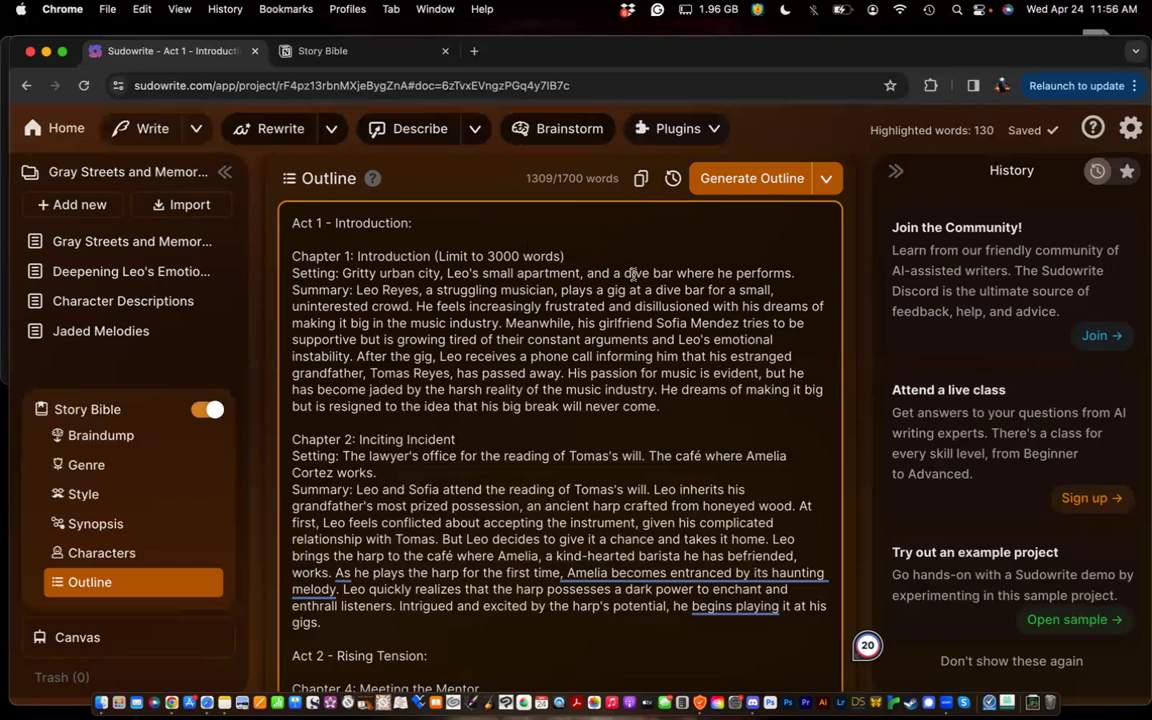
{"action": "left_click_drag", "start_coordinate": [431, 256], "coordinate": [470, 256]}
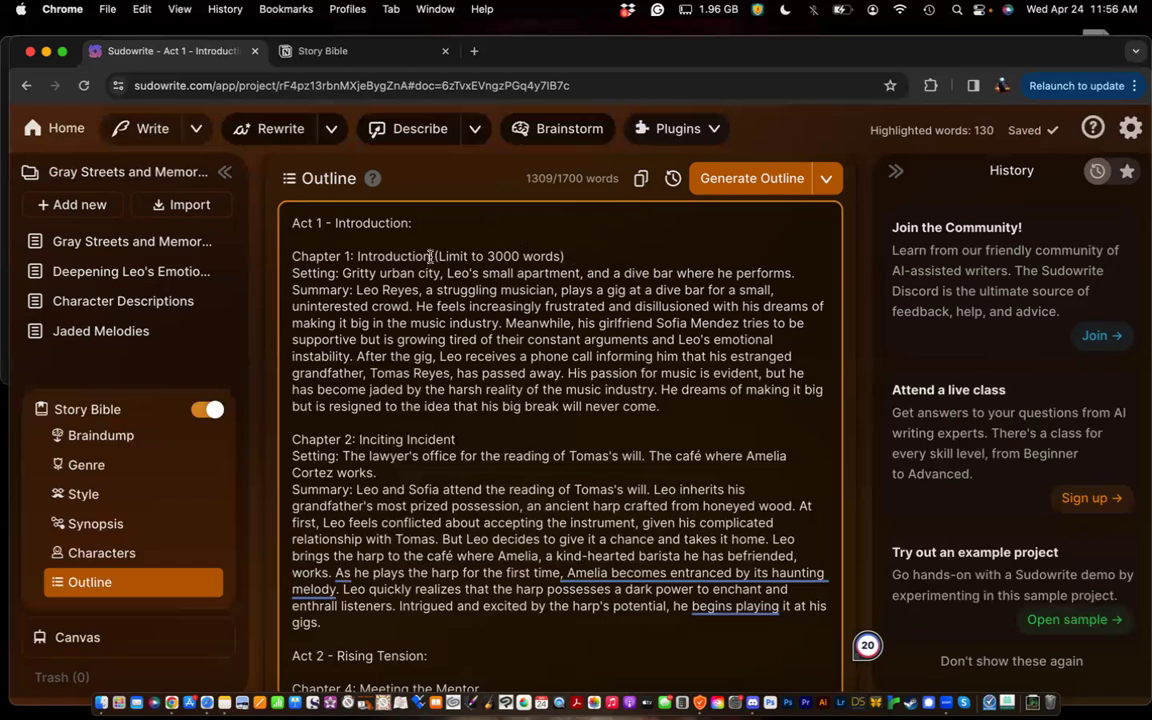
{"action": "left_click_drag", "start_coordinate": [565, 256], "coordinate": [570, 256]}
{"action": "left_click", "coordinate": [570, 256]}
{"action": "left_click_drag", "start_coordinate": [596, 251], "coordinate": [445, 268]}
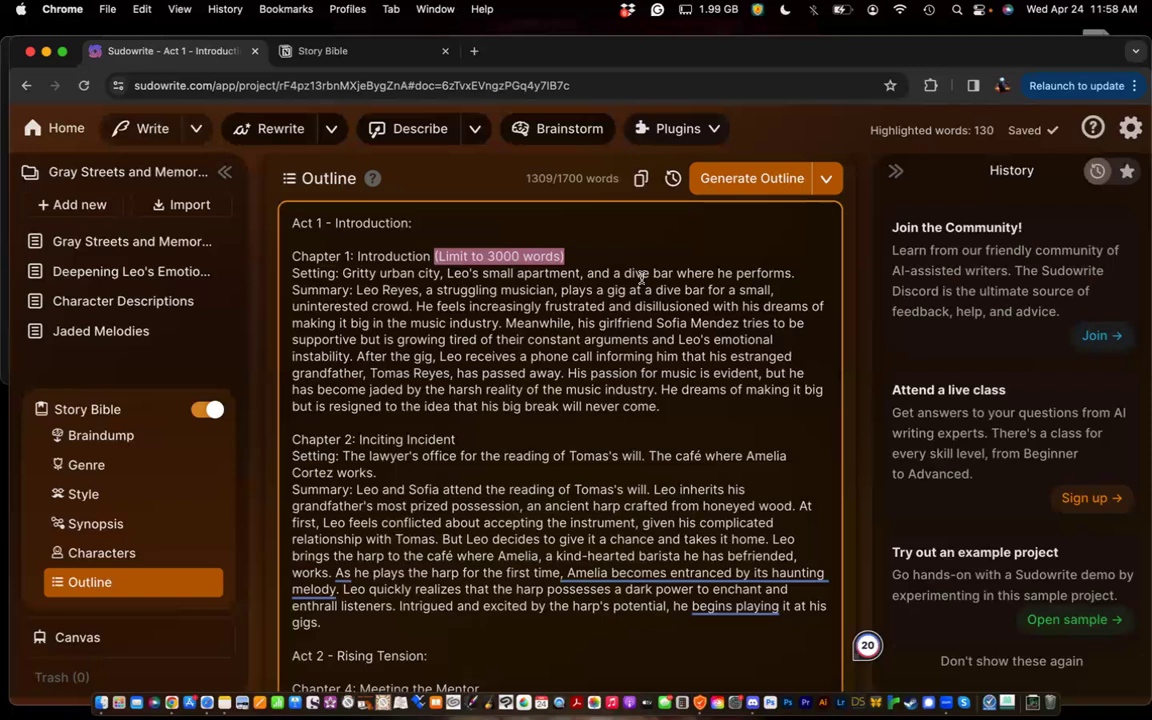
{"action": "left_click", "coordinate": [466, 258]}
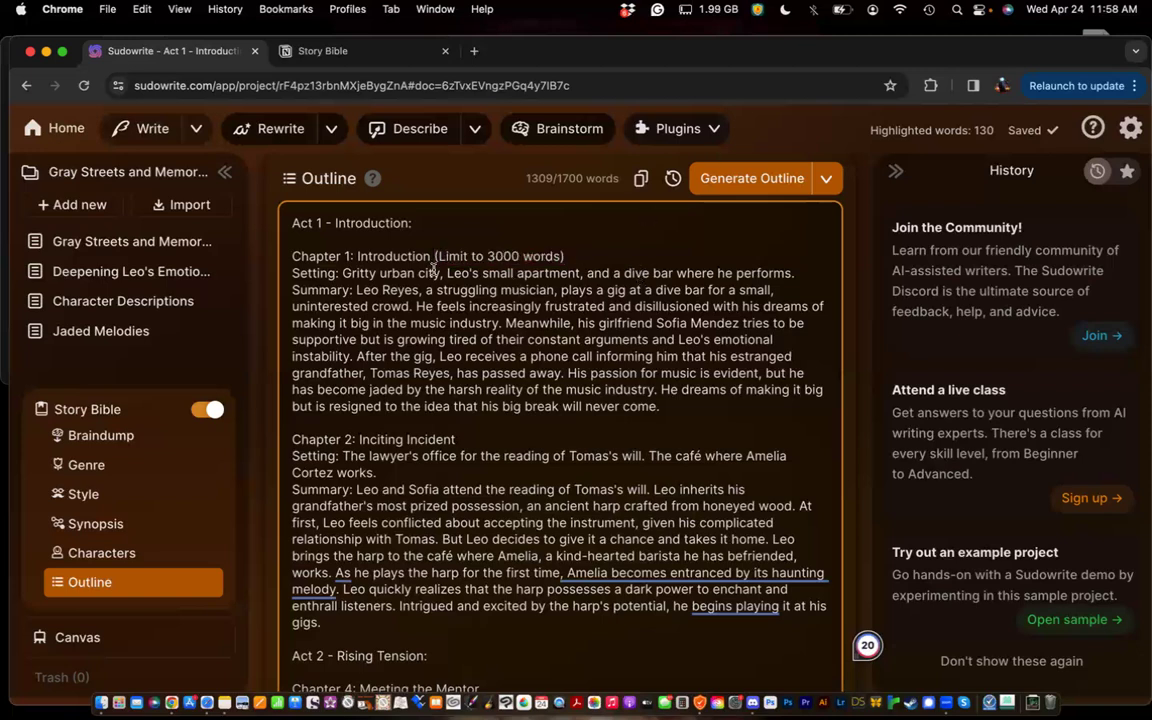
{"action": "left_click_drag", "start_coordinate": [435, 256], "coordinate": [571, 260]}
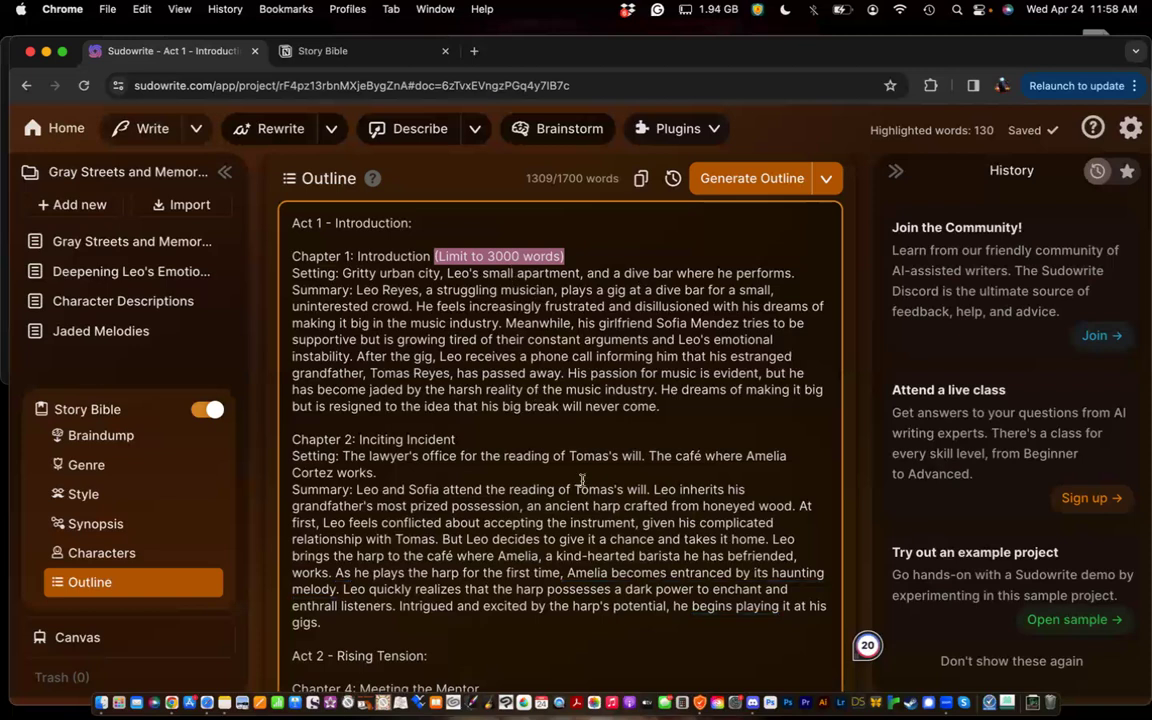
{"action": "scroll", "coordinate": [581, 481], "scroll_direction": "down", "scroll_amount": 2}
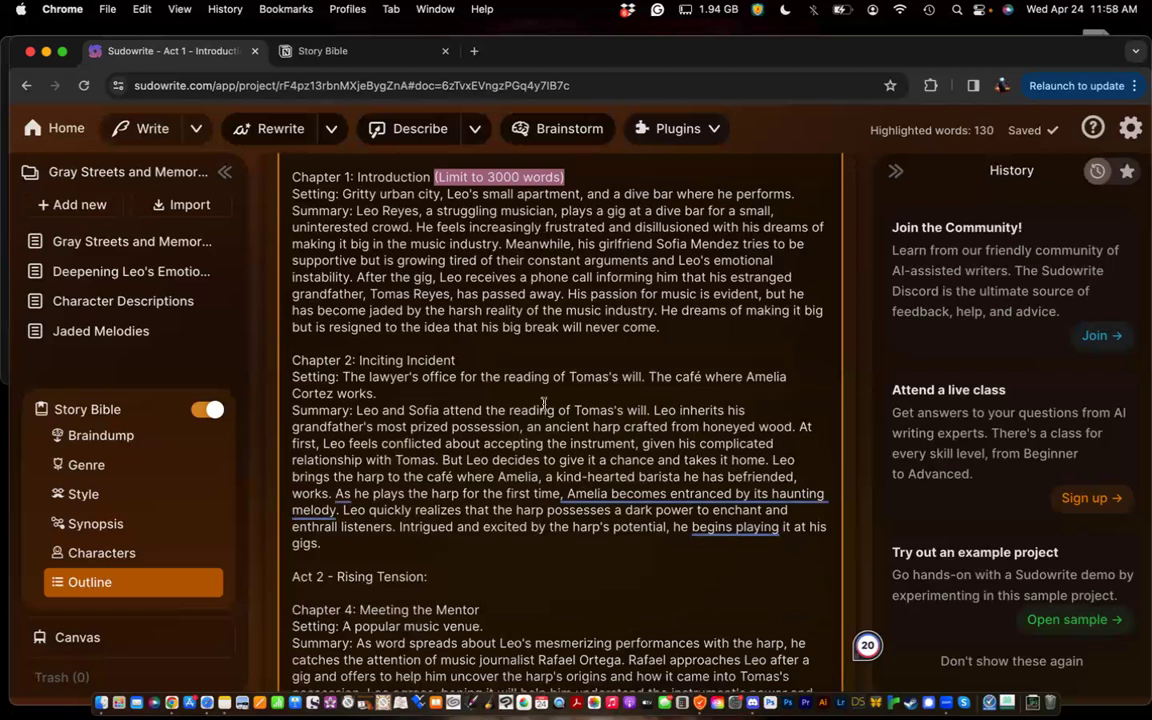
{"action": "scroll", "coordinate": [453, 500], "scroll_direction": "down", "scroll_amount": 3}
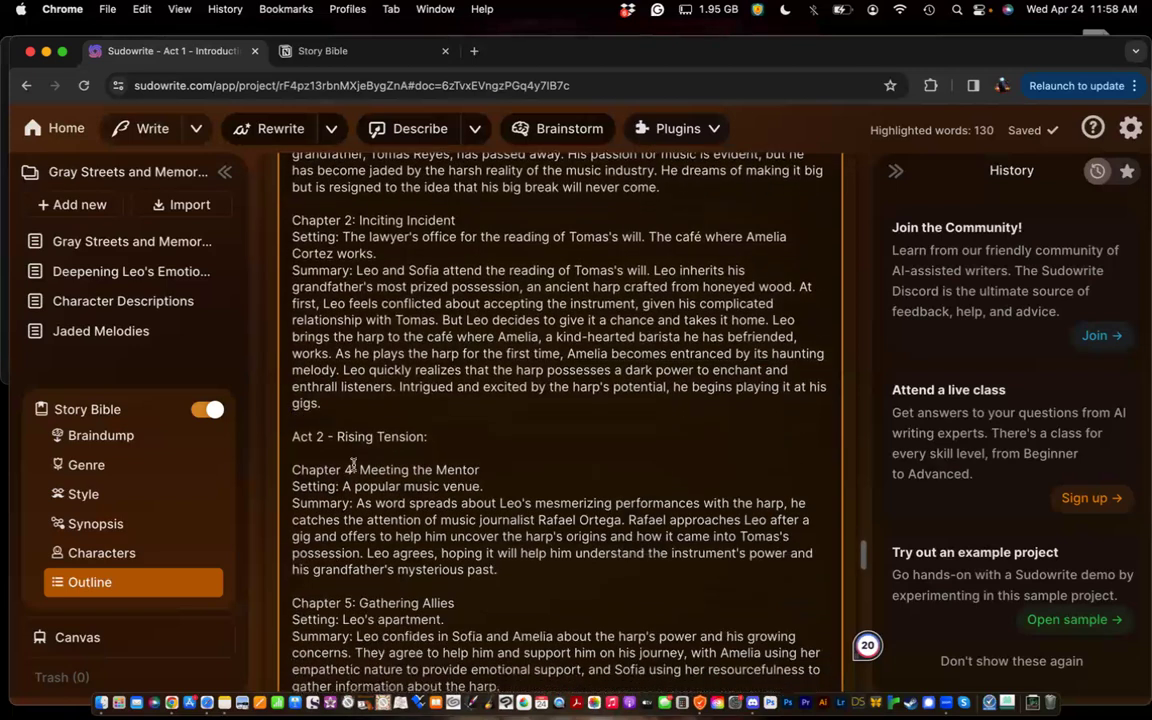
{"action": "left_click", "coordinate": [351, 220]}
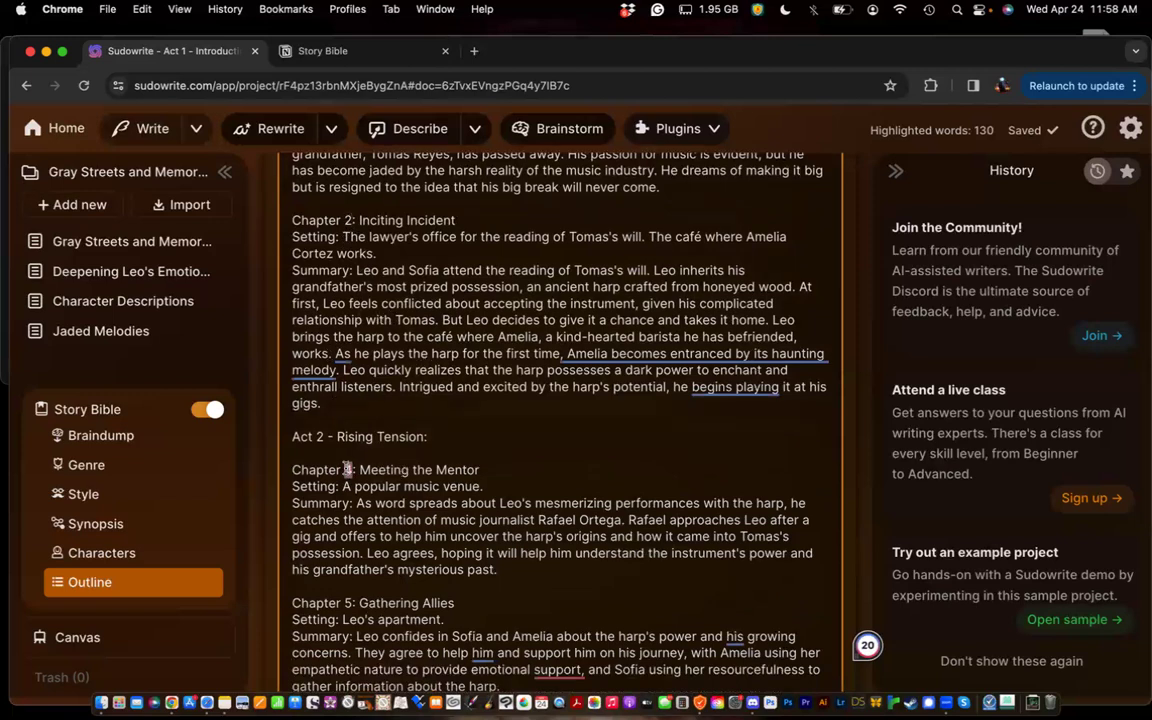
{"action": "left_click", "coordinate": [408, 503]}
{"action": "scroll", "coordinate": [420, 400], "scroll_direction": "down", "scroll_amount": 1}
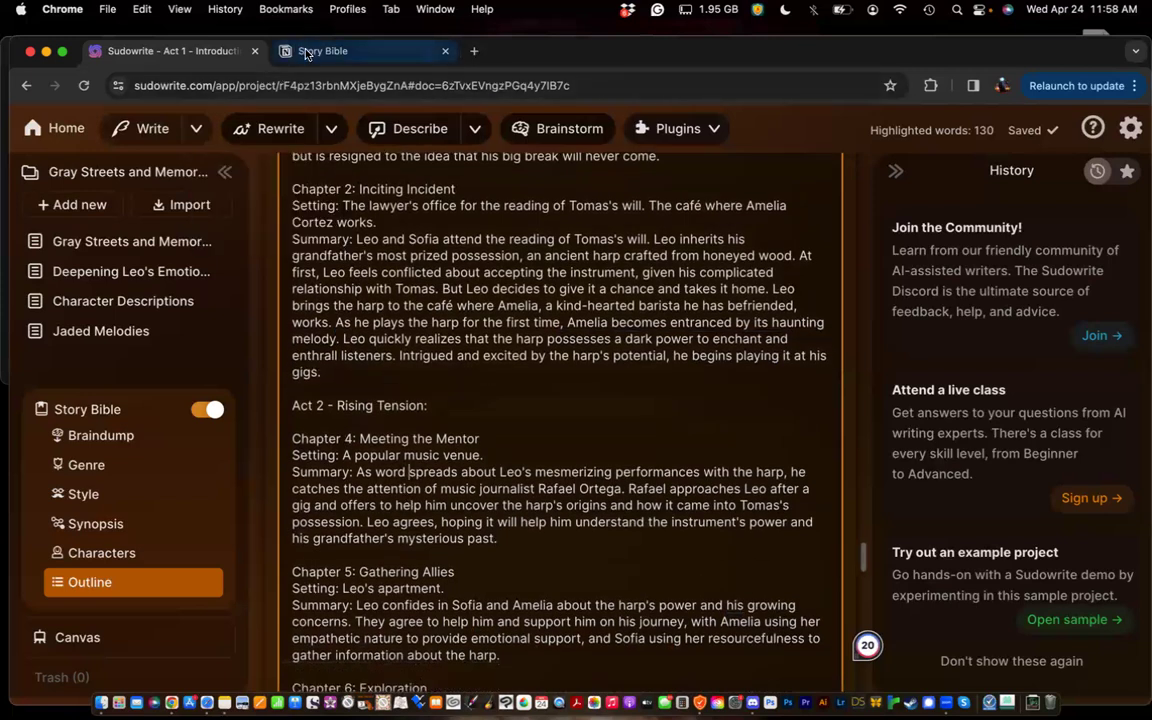
Step: Bring up Notion's Story Bible page and collapse its Outline section
{"action": "key", "text": "ctrl+Tab"}
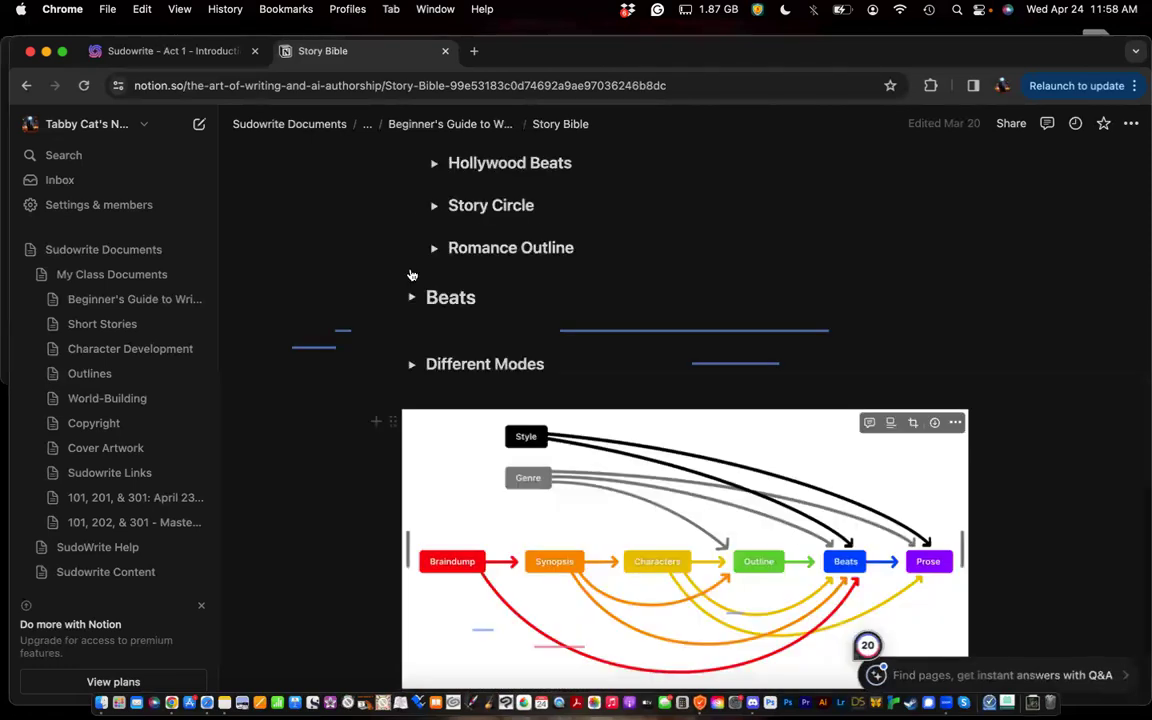
{"action": "left_click", "coordinate": [411, 267]}
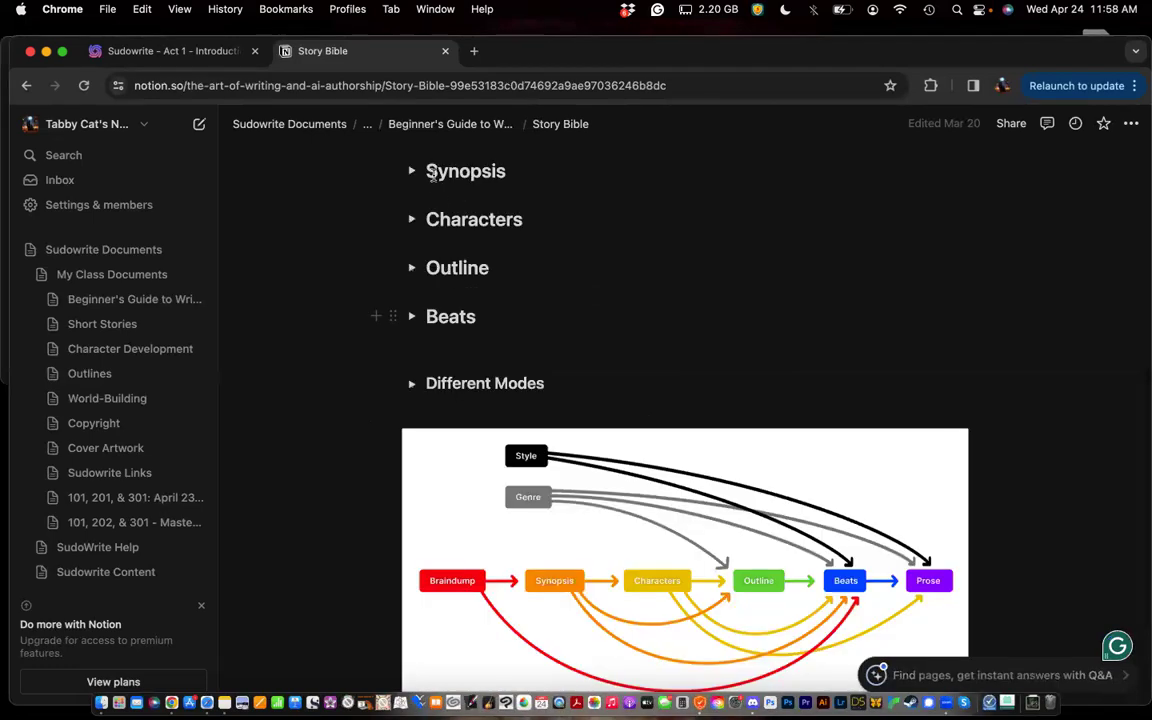
{"action": "scroll", "coordinate": [432, 176], "scroll_direction": "up", "scroll_amount": 2}
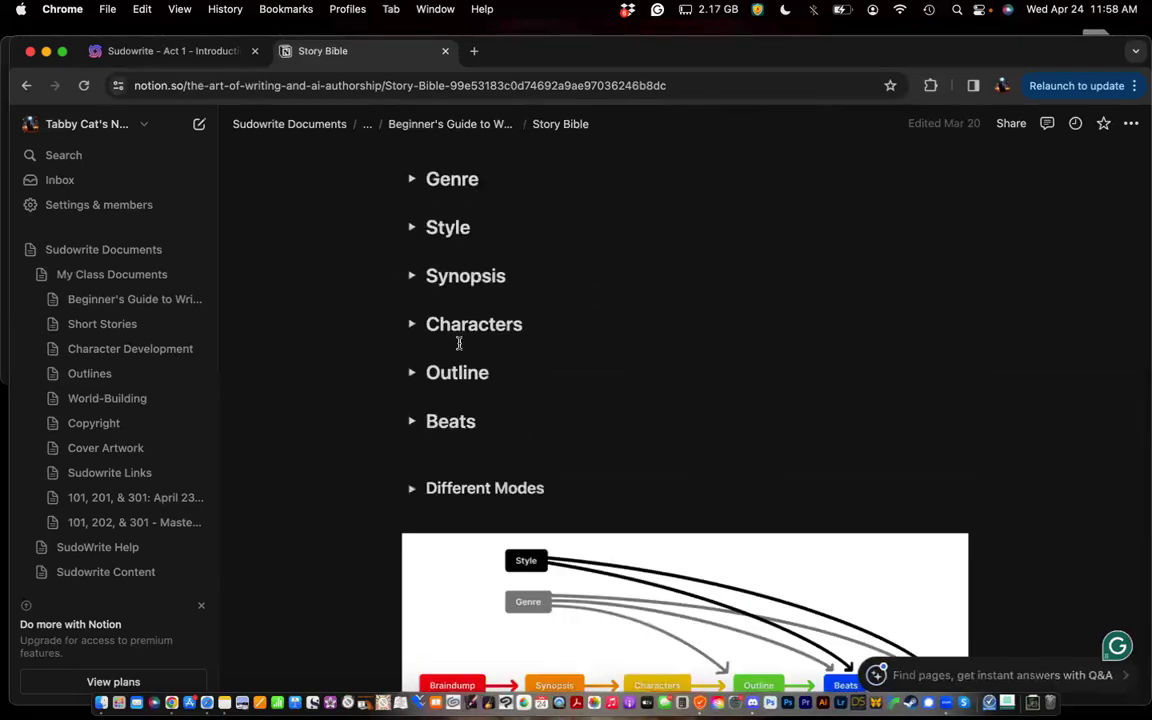